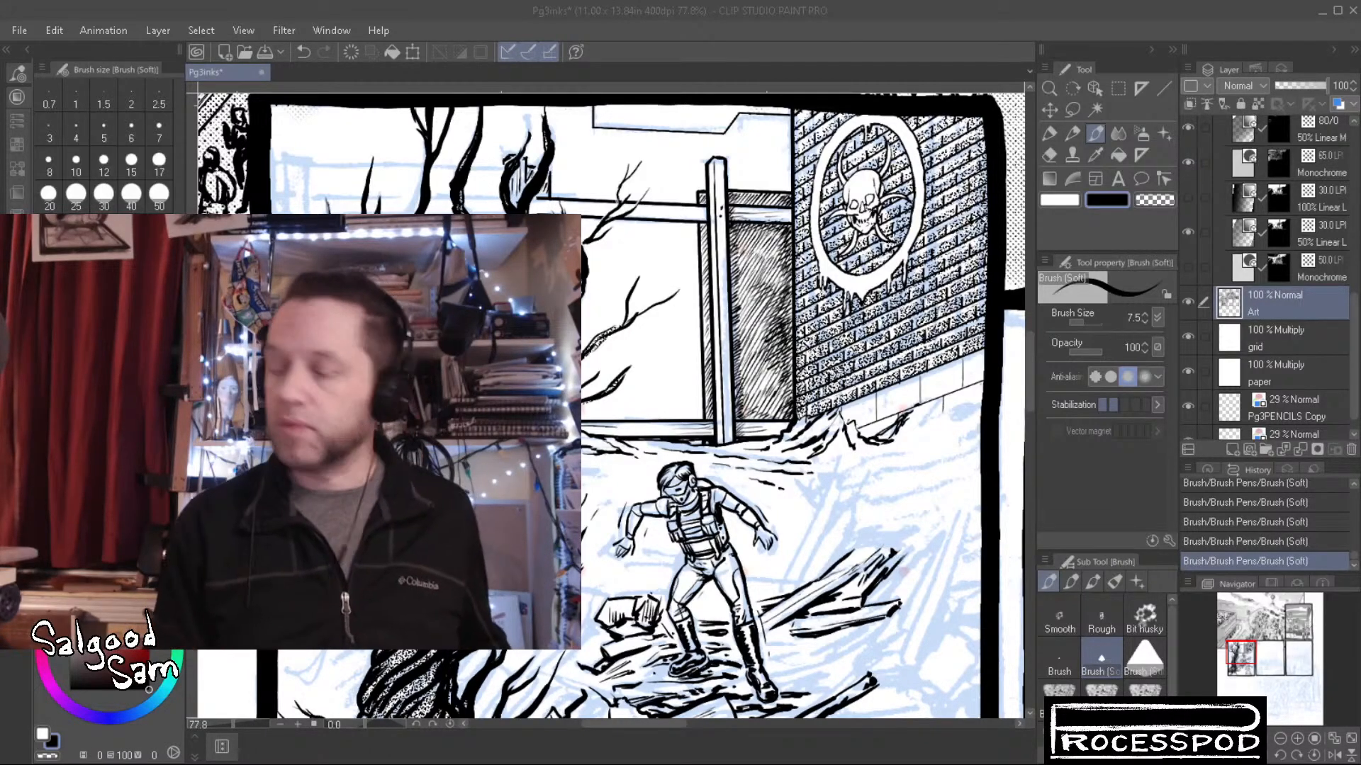
# On the Art layer, ink the edges and dark shading of the upright broken planks beside the standing figure
pyautogui.hotkey('alt', '[')
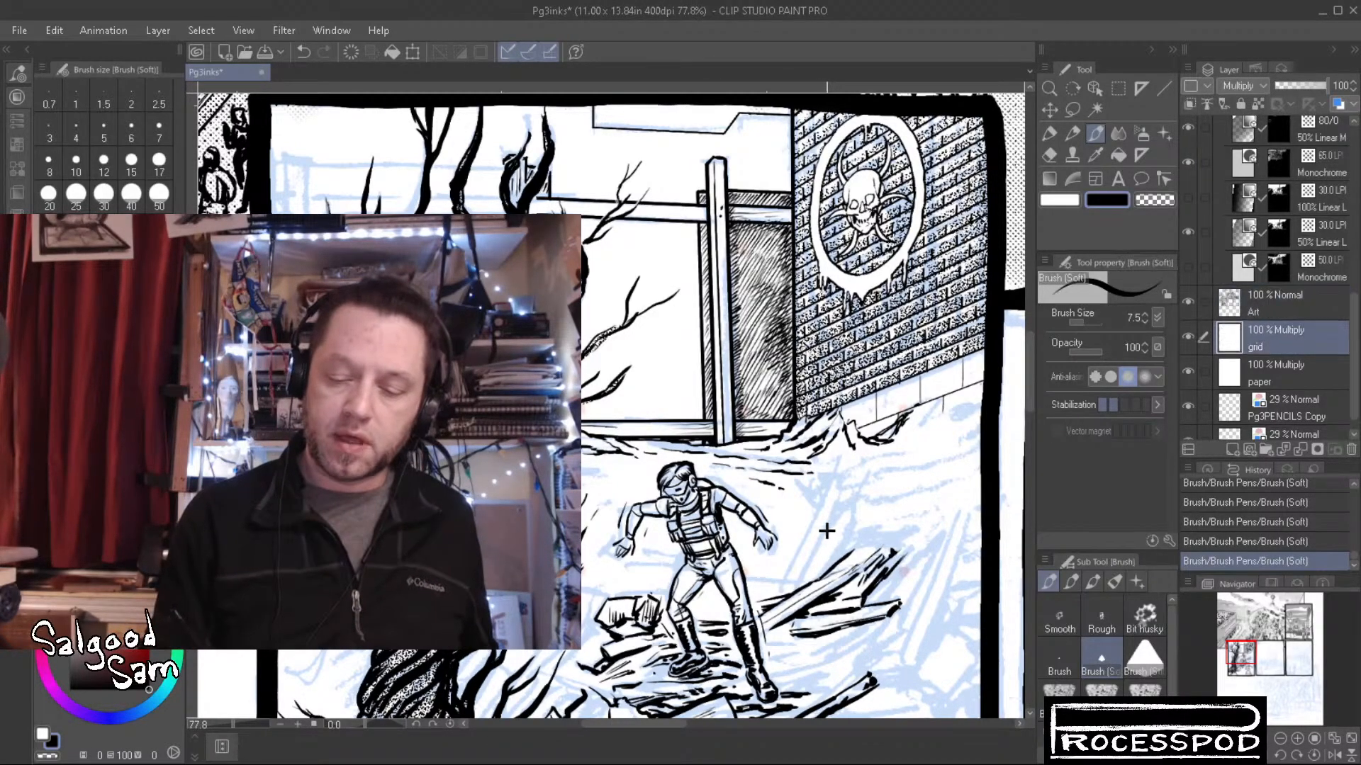
pyautogui.click(1278, 303)
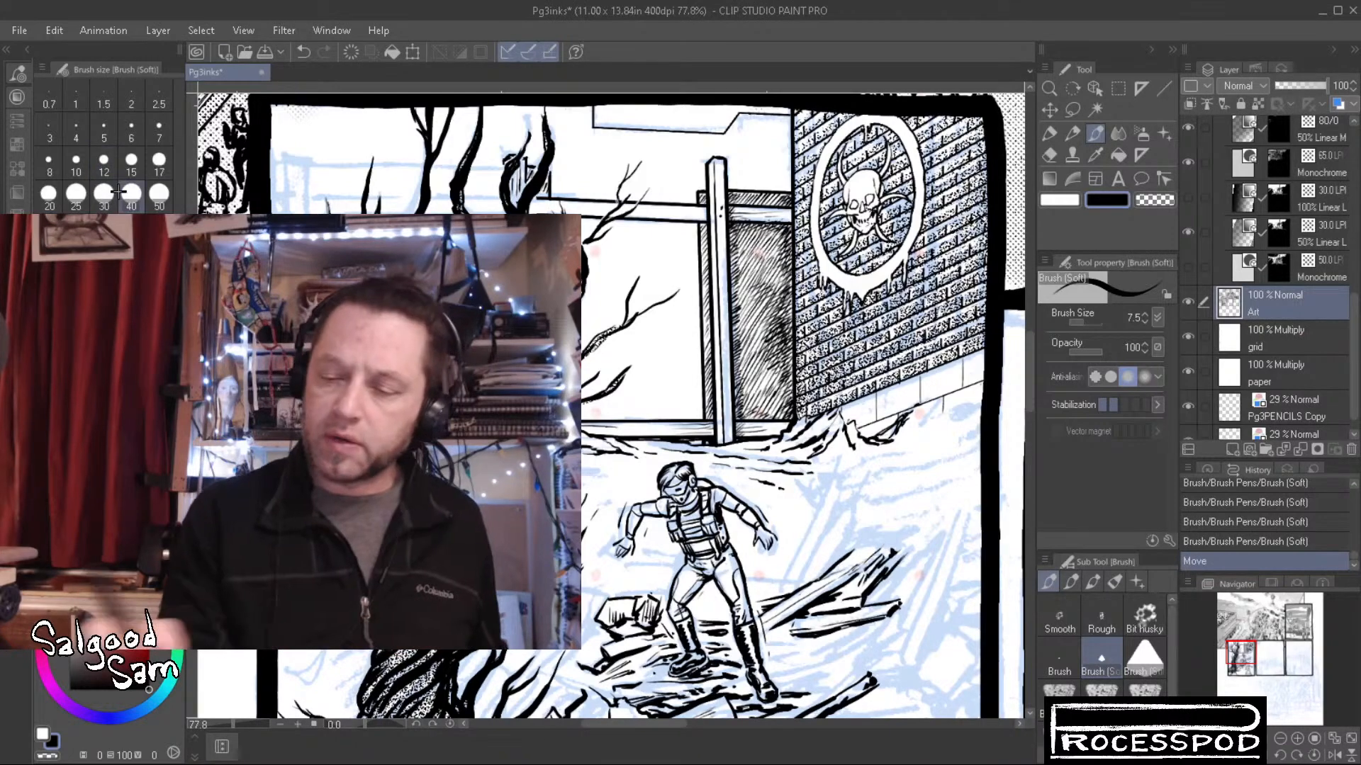
pyautogui.scroll(6, 815, 482)
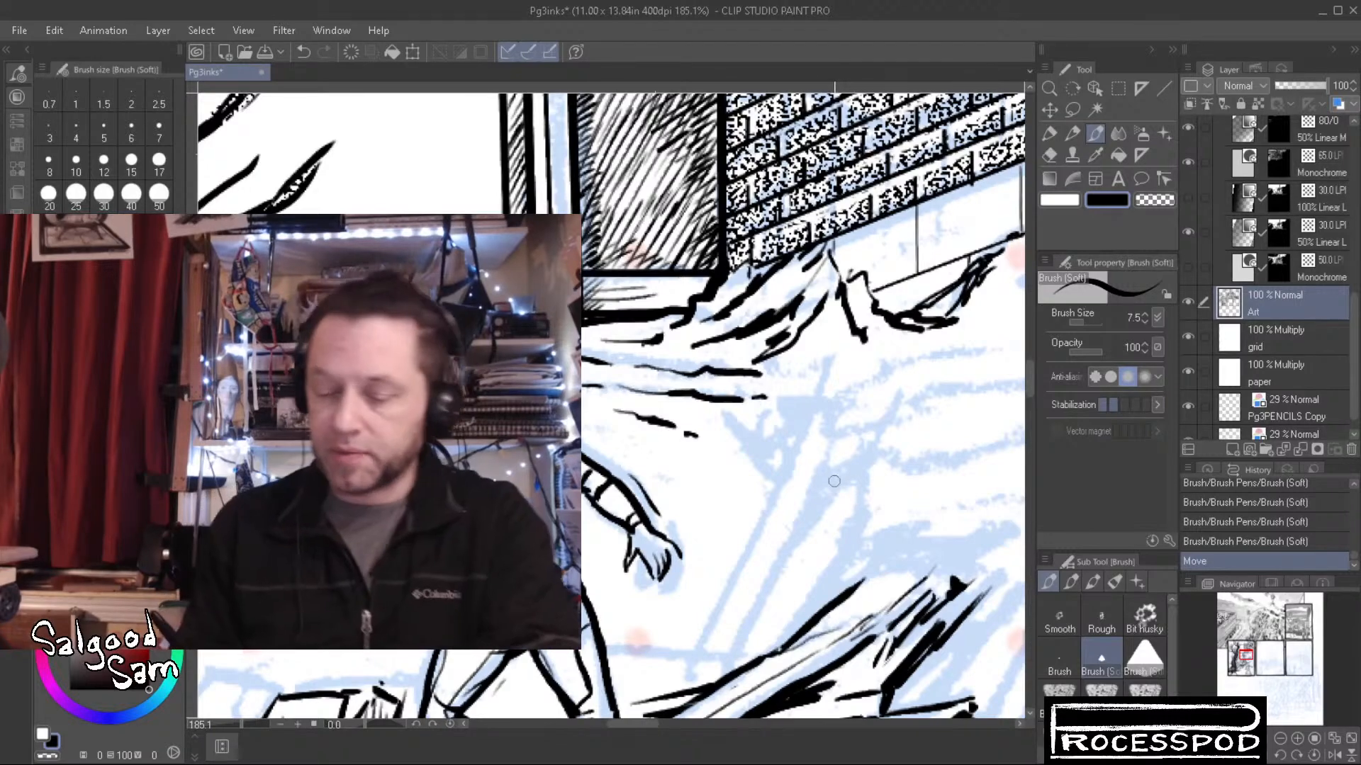
pyautogui.moveTo(836, 425); pyautogui.dragTo(795, 543)
pyautogui.moveTo(816, 478); pyautogui.dragTo(737, 646)
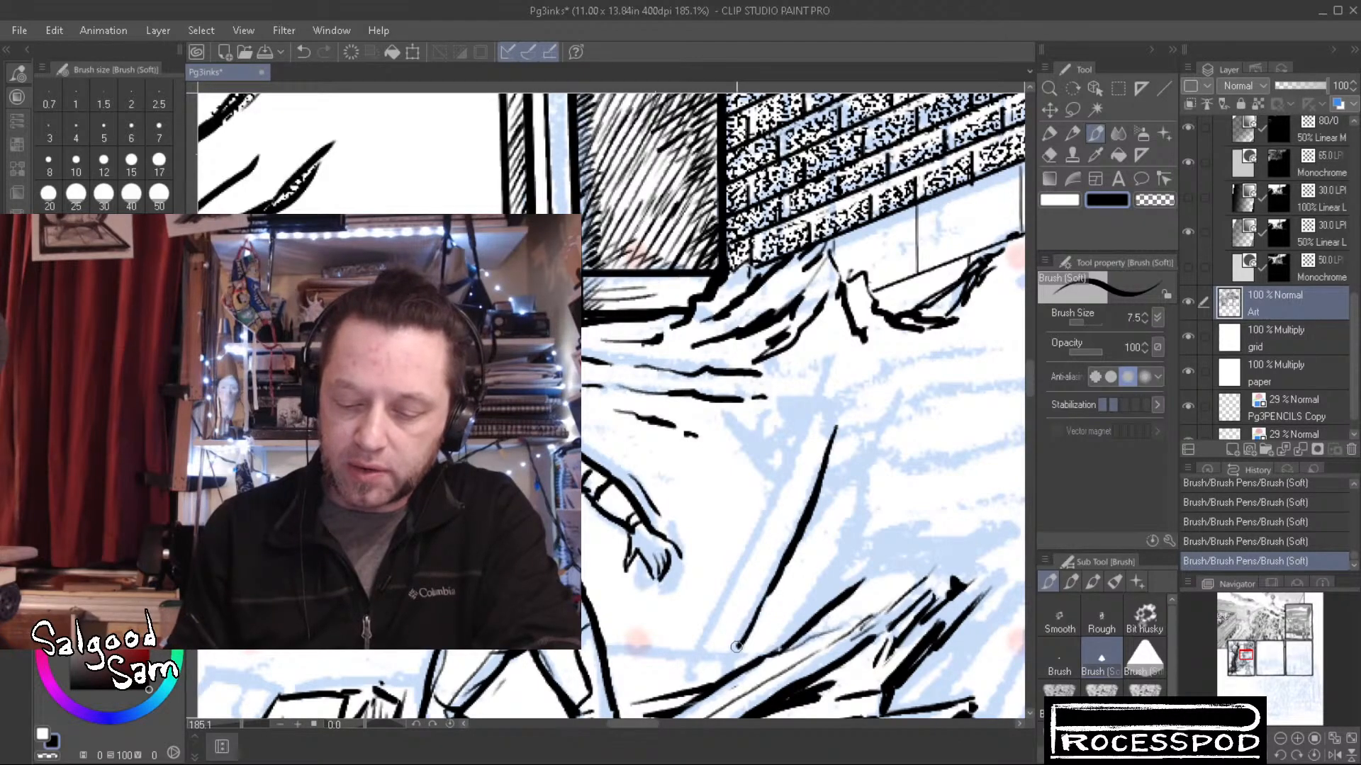
pyautogui.moveTo(820, 508); pyautogui.dragTo(761, 599)
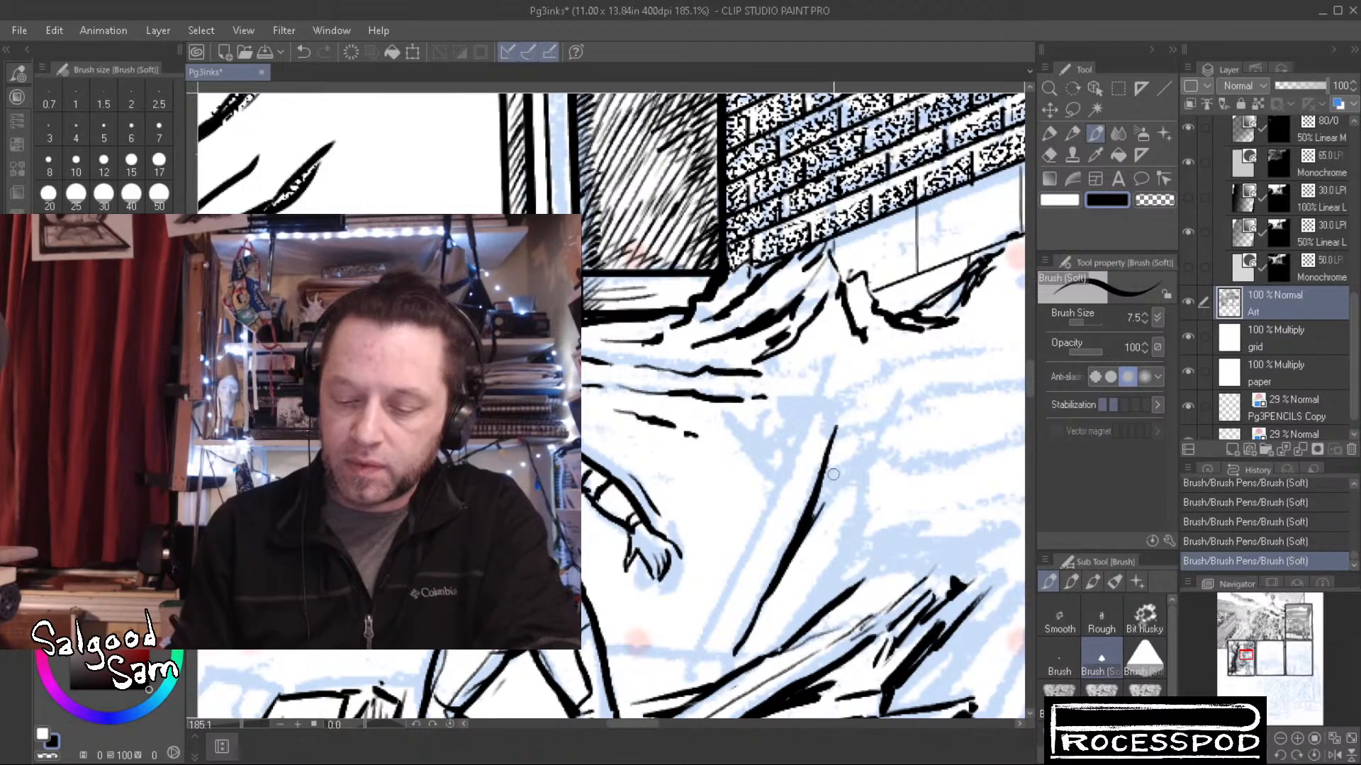
pyautogui.moveTo(833, 474); pyautogui.dragTo(803, 528)
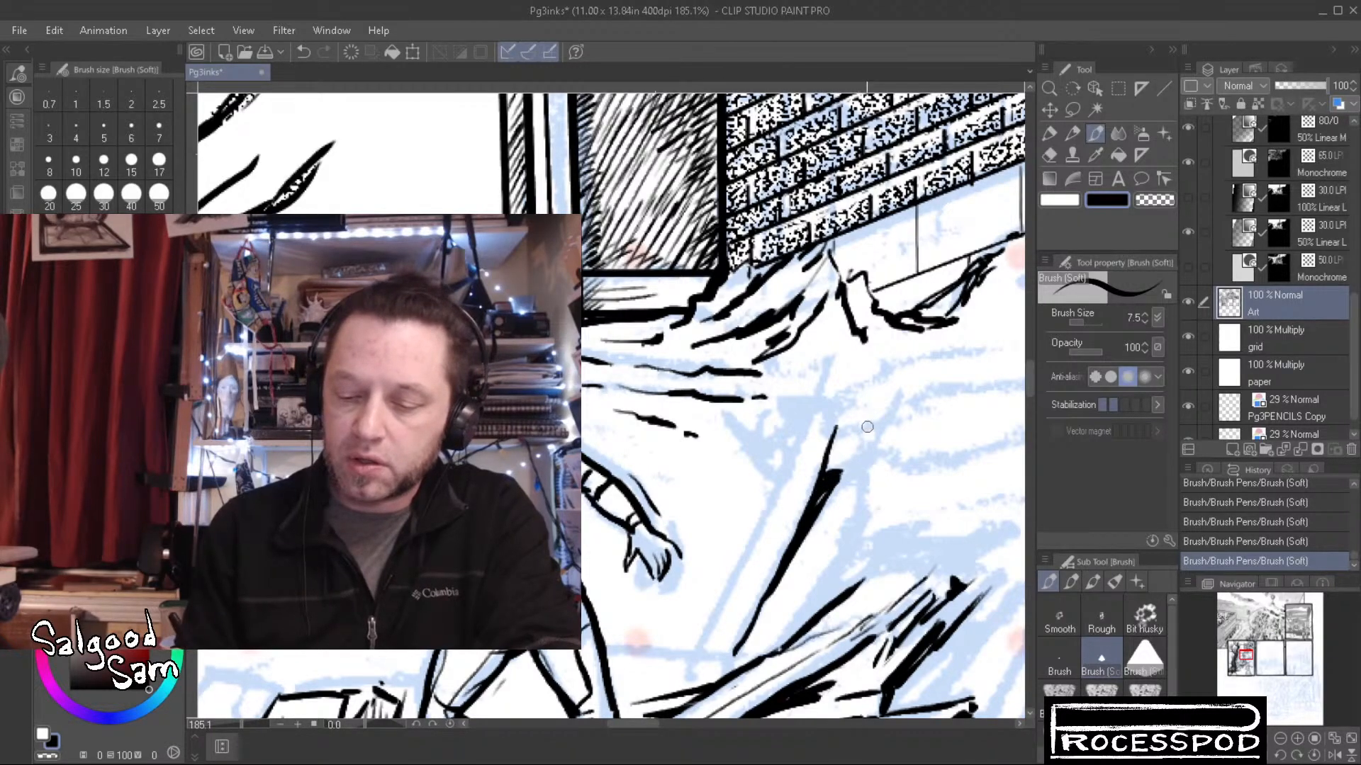
pyautogui.moveTo(867, 428)
pyautogui.mouseDown()
pyautogui.moveTo(827, 495)
pyautogui.moveTo(872, 461)
pyautogui.moveTo(861, 525)
pyautogui.moveTo(794, 628)
pyautogui.mouseUp()
pyautogui.moveTo(835, 559); pyautogui.dragTo(773, 655)
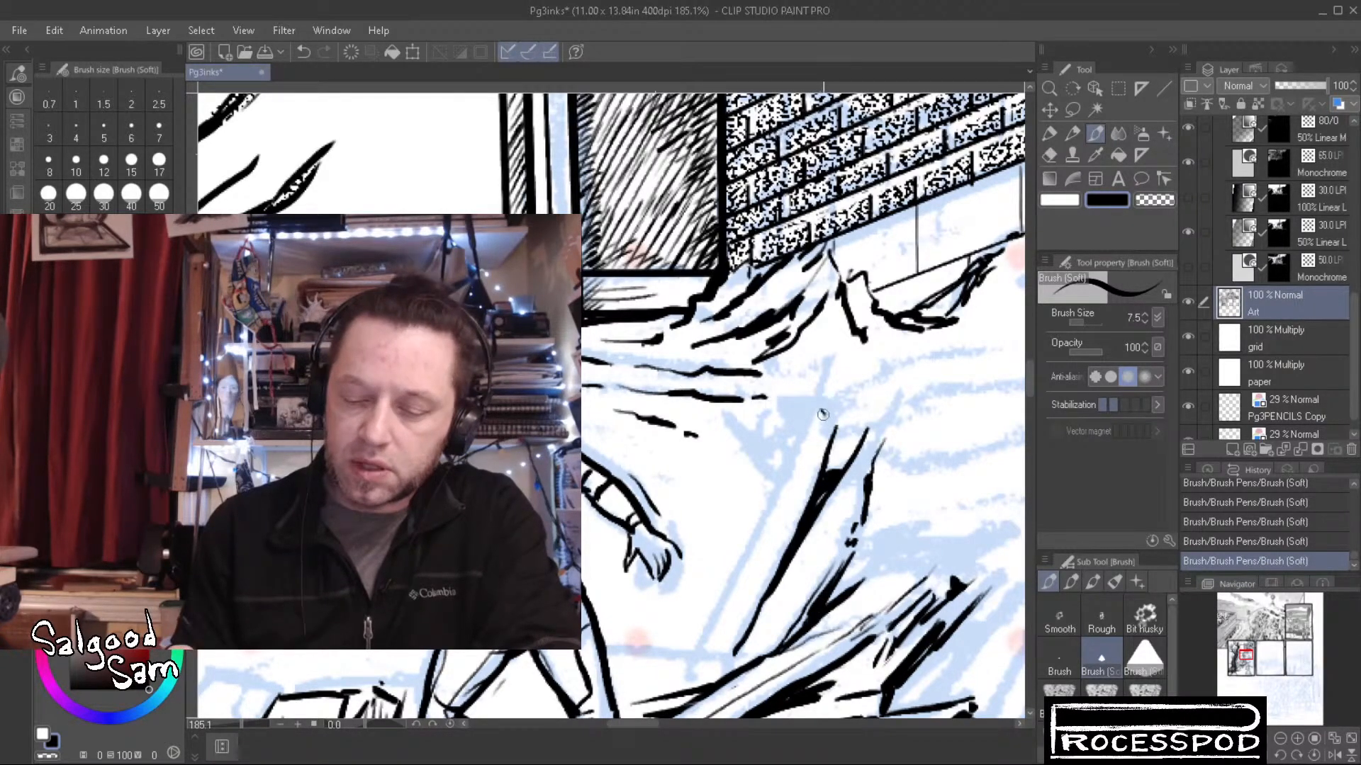
pyautogui.moveTo(828, 414); pyautogui.dragTo(693, 654)
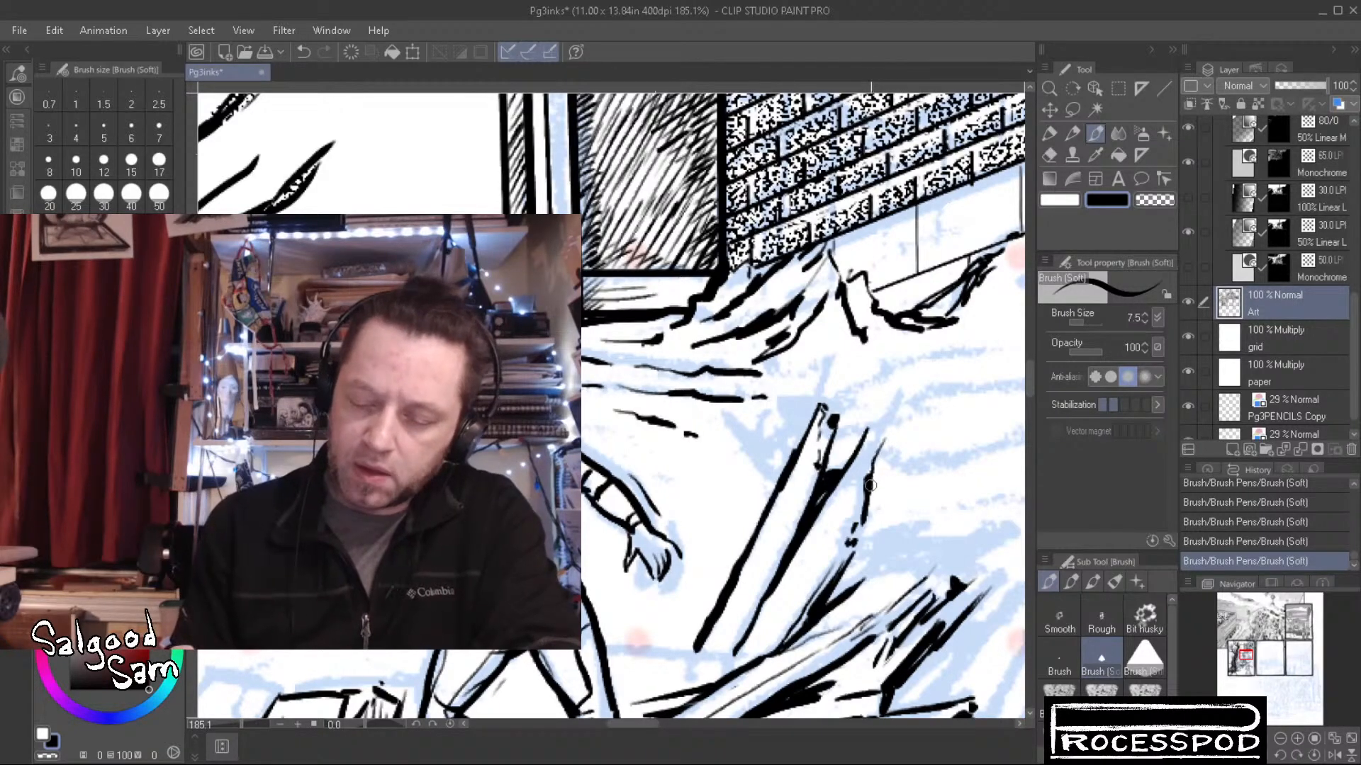
# Ink the jagged splinters and small debris shapes around the tops of the upright planks
pyautogui.moveTo(871, 492)
pyautogui.mouseDown()
pyautogui.moveTo(873, 477)
pyautogui.moveTo(920, 467)
pyautogui.mouseUp()
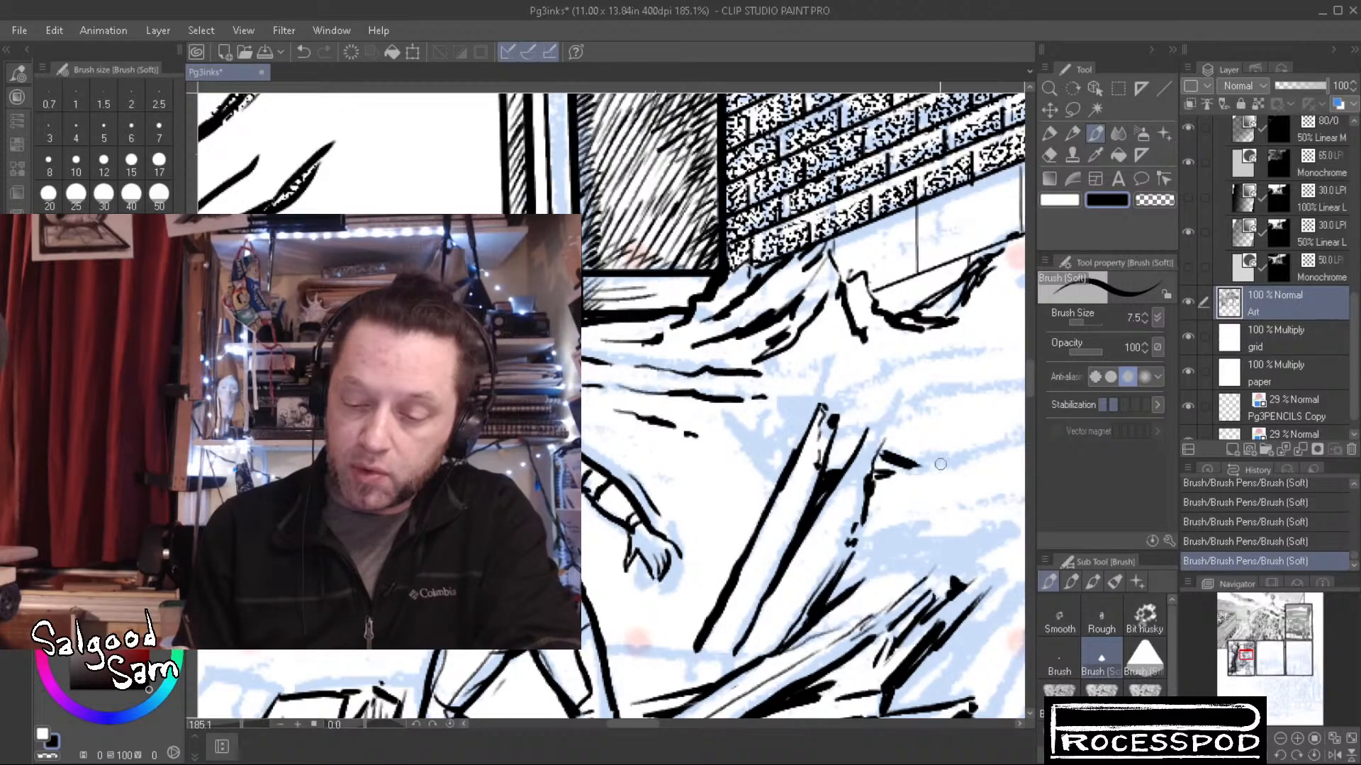
pyautogui.moveTo(841, 441)
pyautogui.mouseDown()
pyautogui.moveTo(917, 416)
pyautogui.moveTo(847, 461)
pyautogui.mouseUp()
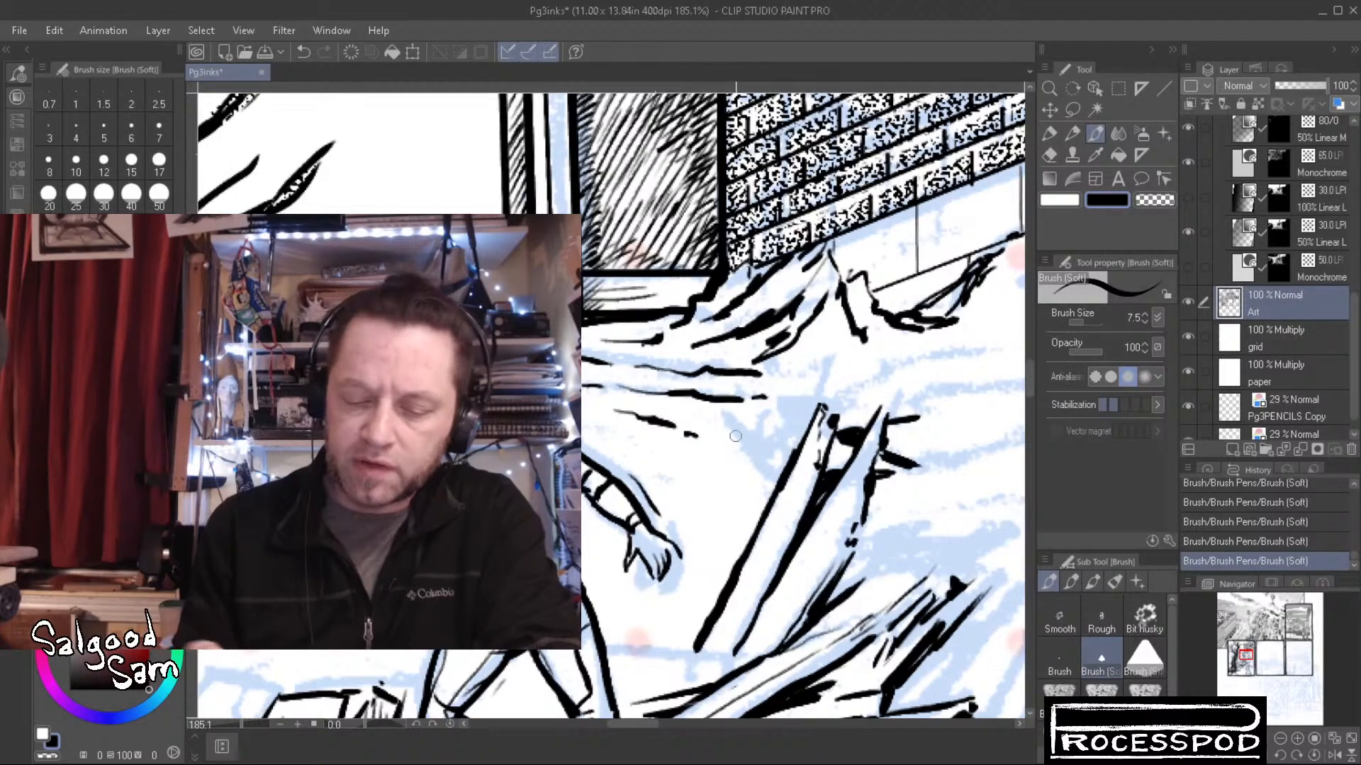
pyautogui.moveTo(728, 425); pyautogui.dragTo(781, 479)
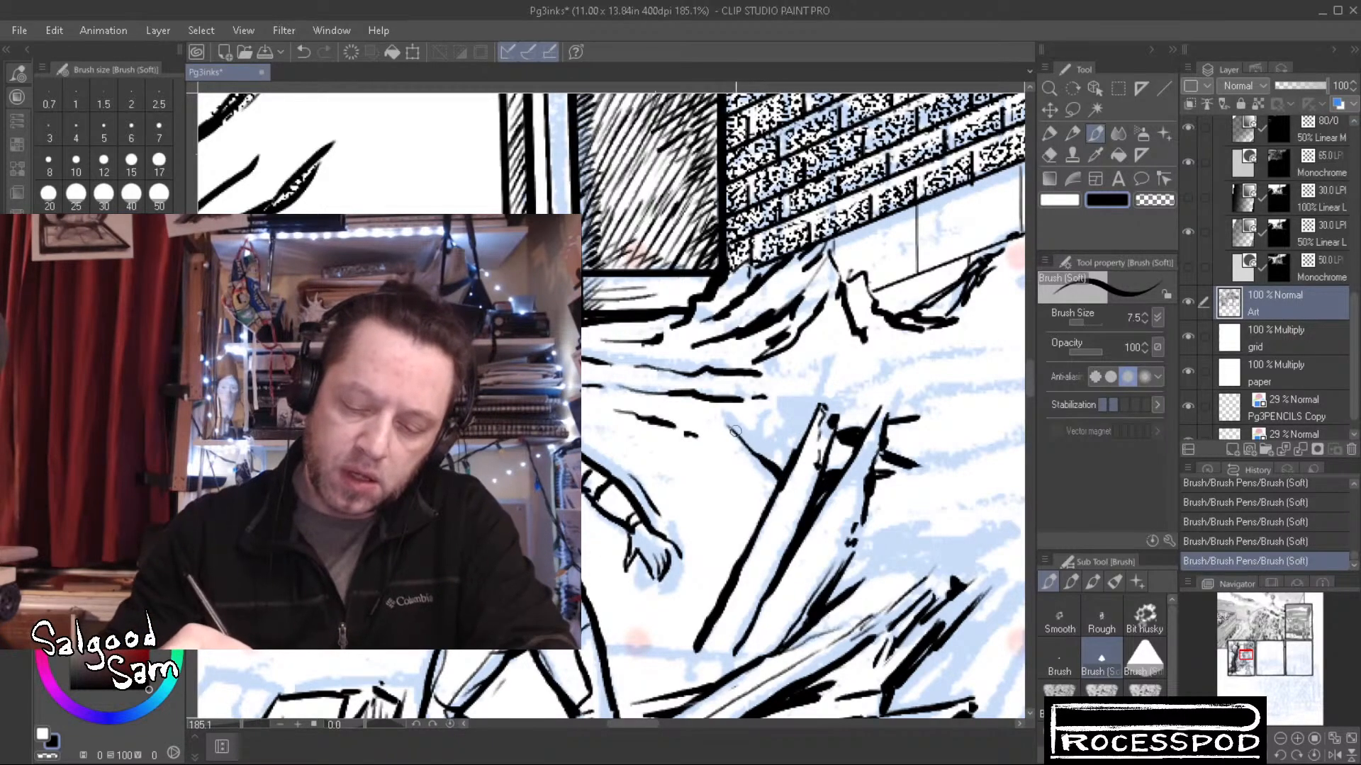
pyautogui.moveTo(735, 431)
pyautogui.mouseDown()
pyautogui.moveTo(760, 453)
pyautogui.moveTo(820, 409)
pyautogui.moveTo(768, 413)
pyautogui.mouseUp()
pyautogui.moveTo(782, 425)
pyautogui.mouseDown()
pyautogui.moveTo(821, 408)
pyautogui.moveTo(782, 403)
pyautogui.moveTo(803, 413)
pyautogui.moveTo(799, 428)
pyautogui.moveTo(811, 403)
pyautogui.moveTo(795, 404)
pyautogui.moveTo(820, 377)
pyautogui.moveTo(812, 408)
pyautogui.moveTo(843, 357)
pyautogui.mouseUp()
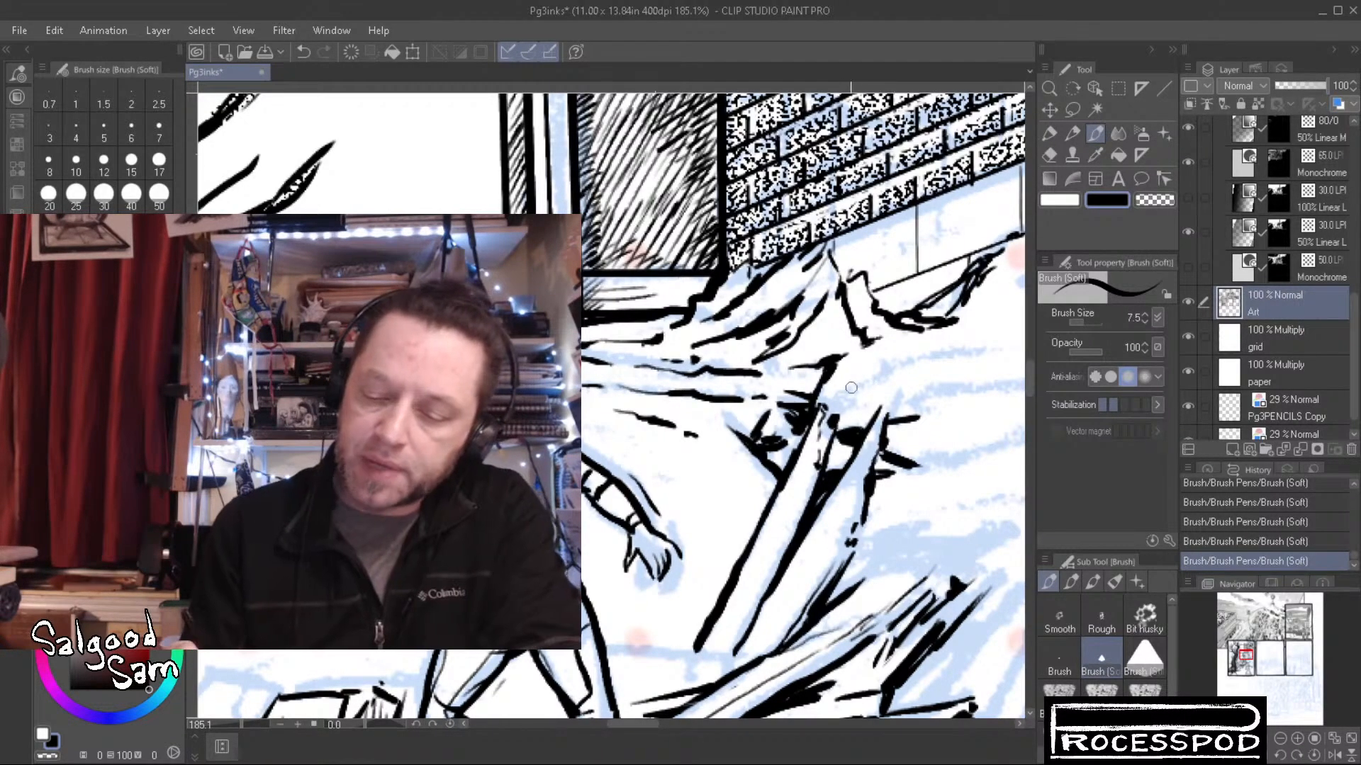
# Ink broken, tapering contour lines across the rubble slope from the upright planks toward the panel's right border
pyautogui.moveTo(835, 400); pyautogui.dragTo(992, 349)
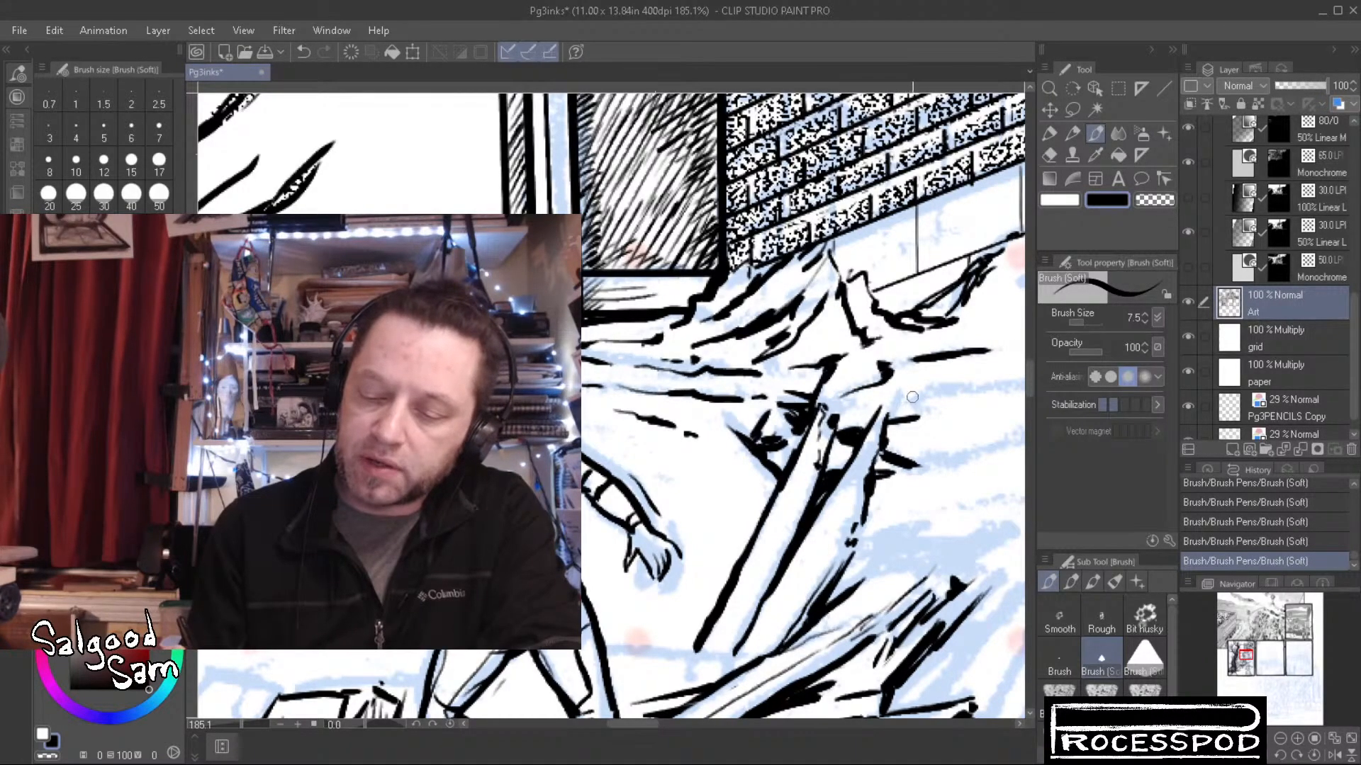
pyautogui.moveTo(908, 399)
pyautogui.mouseDown()
pyautogui.moveTo(1017, 382)
pyautogui.moveTo(962, 417)
pyautogui.moveTo(865, 440)
pyautogui.moveTo(897, 414)
pyautogui.moveTo(984, 399)
pyautogui.mouseUp()
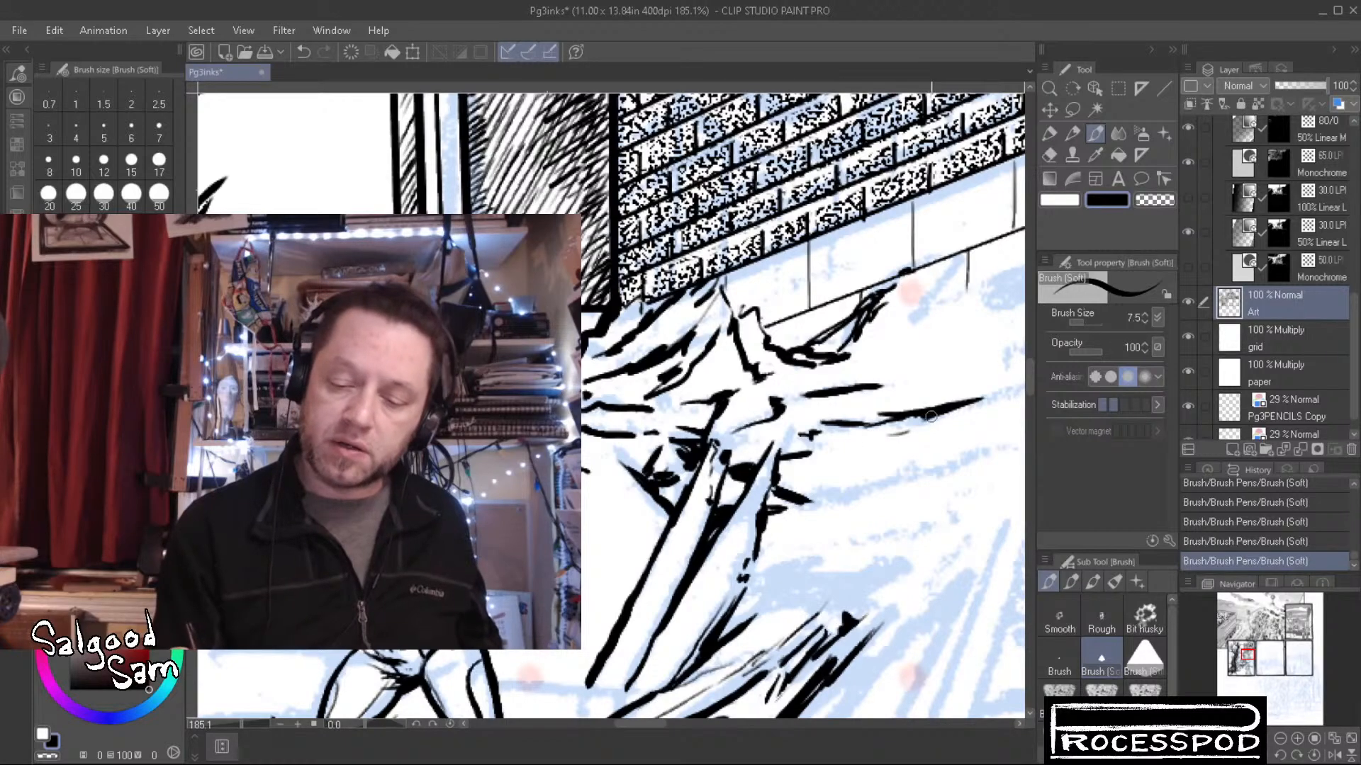
pyautogui.moveTo(840, 452); pyautogui.dragTo(858, 456)
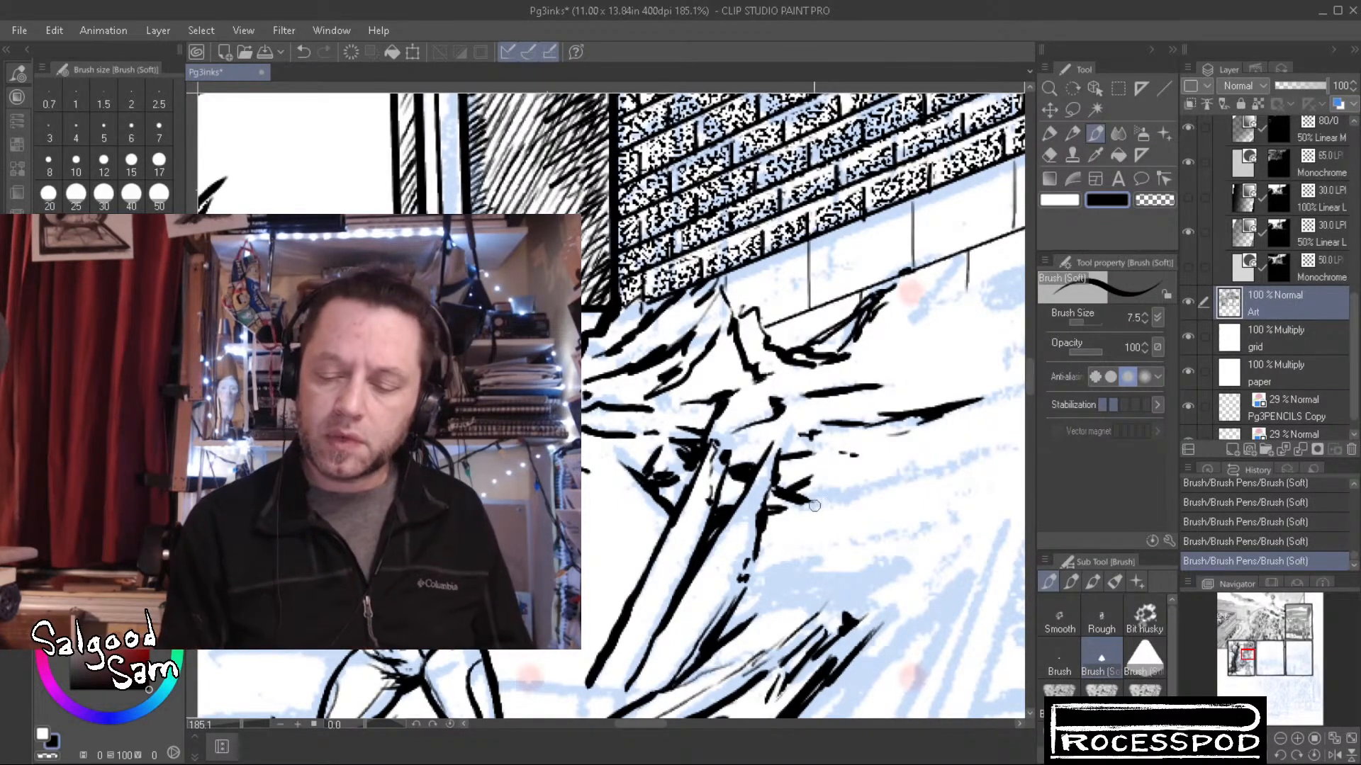
pyautogui.moveTo(802, 503); pyautogui.dragTo(1004, 441)
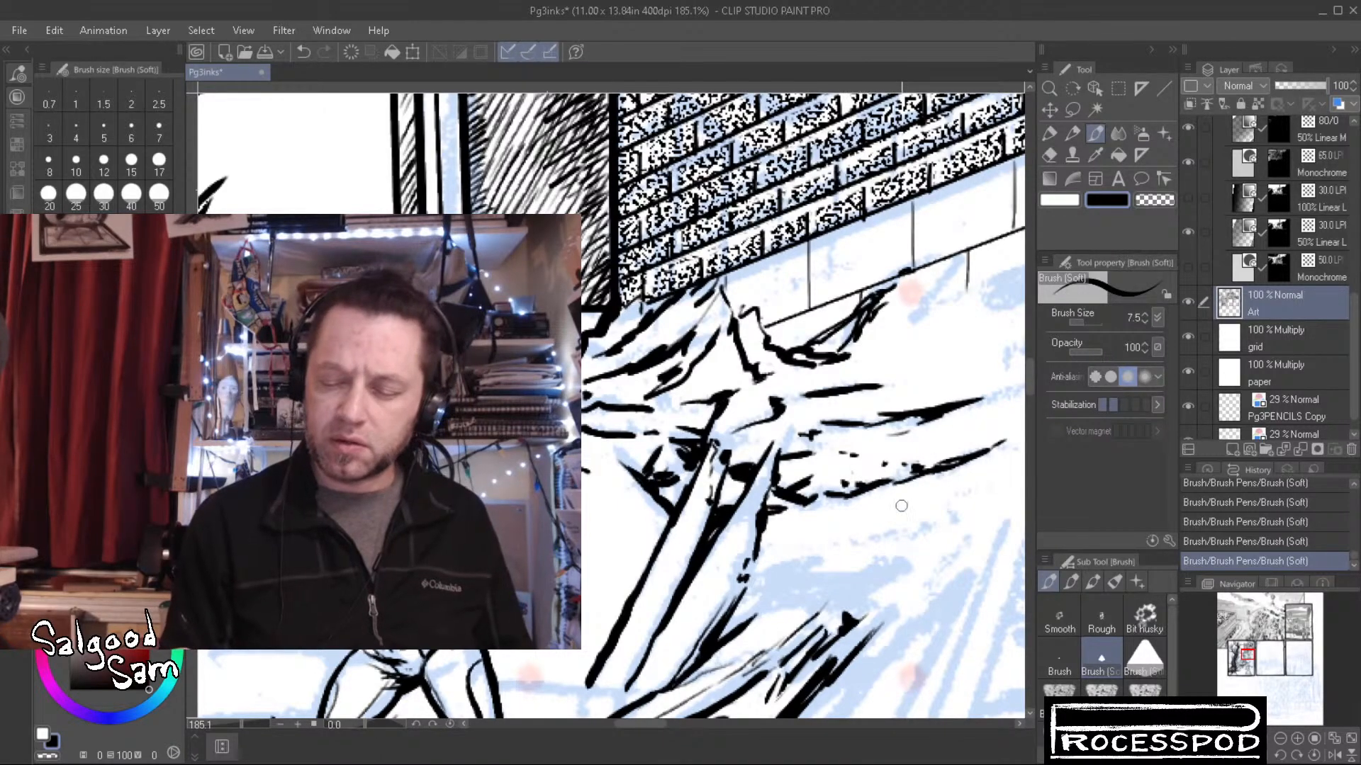
pyautogui.moveTo(761, 576); pyautogui.dragTo(892, 535)
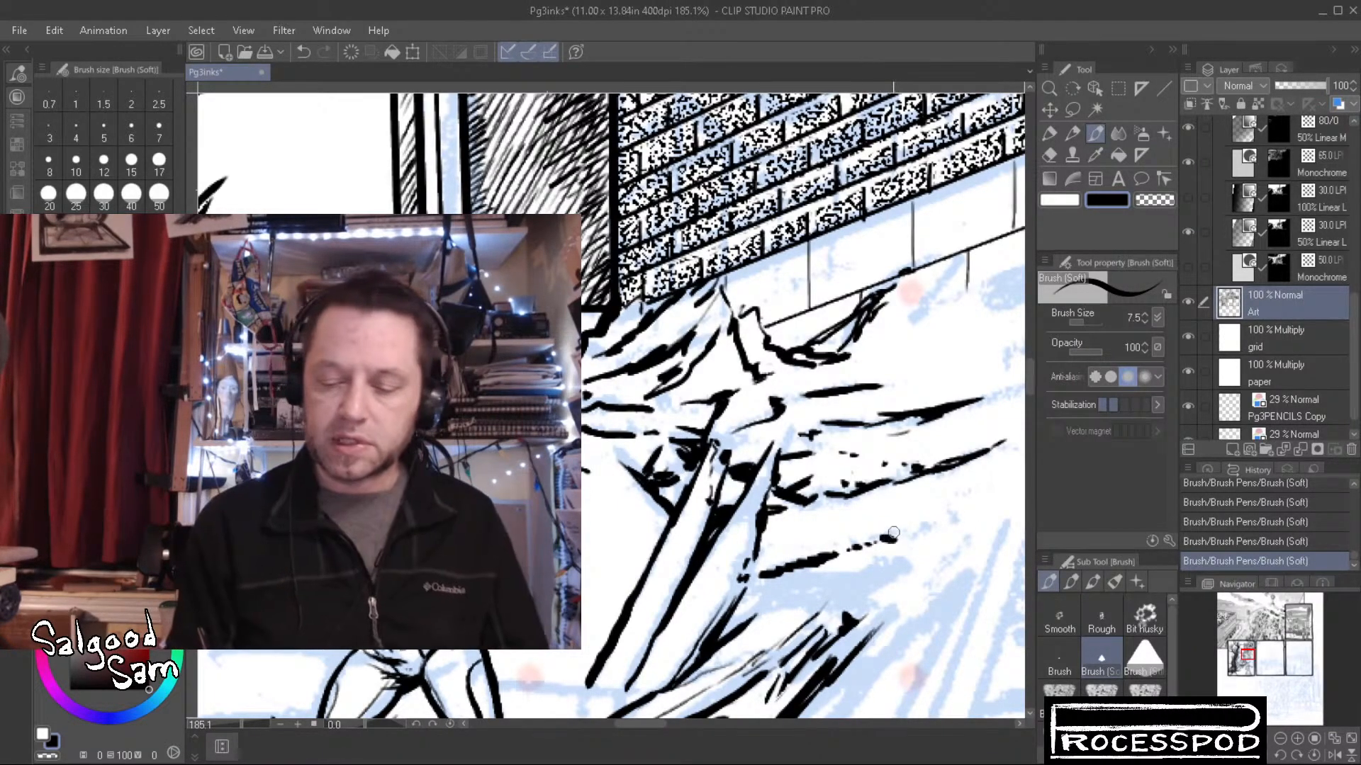
pyautogui.moveTo(807, 559); pyautogui.dragTo(956, 523)
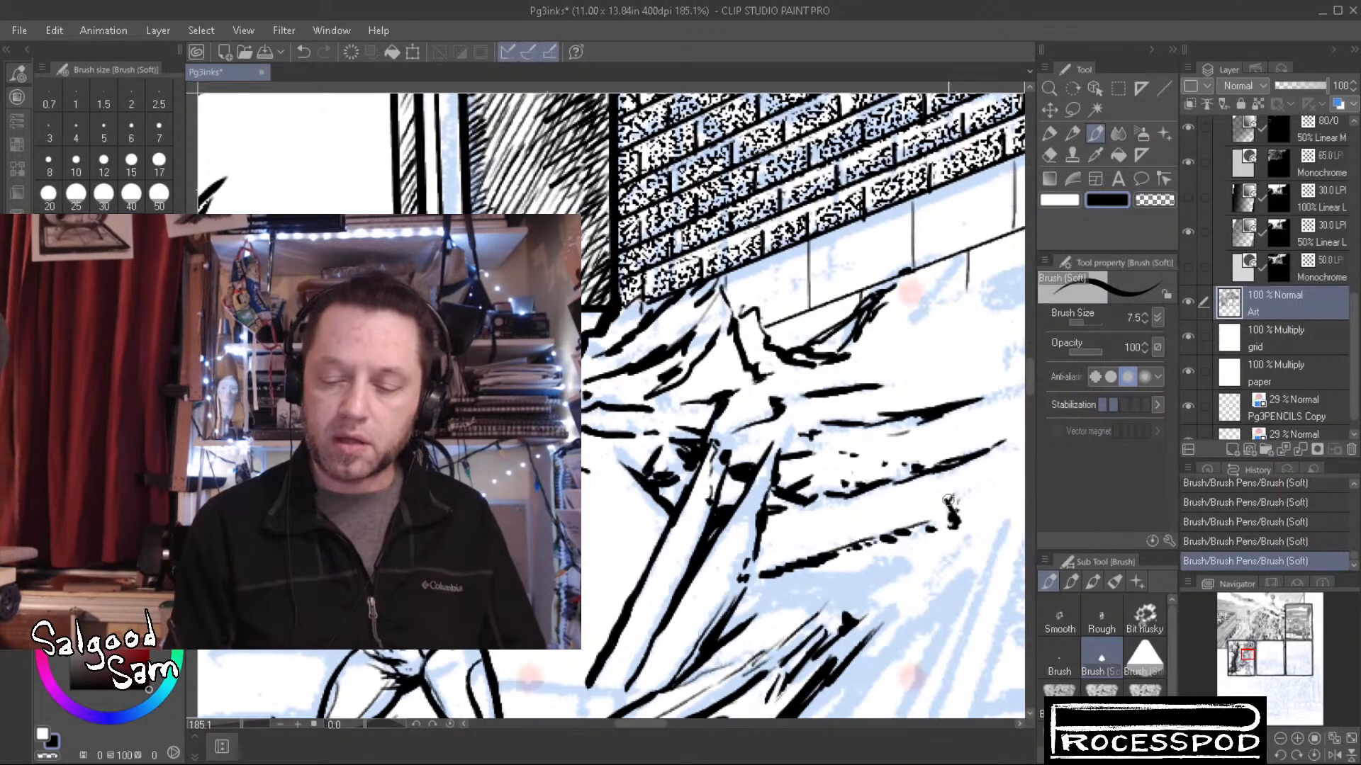
pyautogui.click(986, 485)
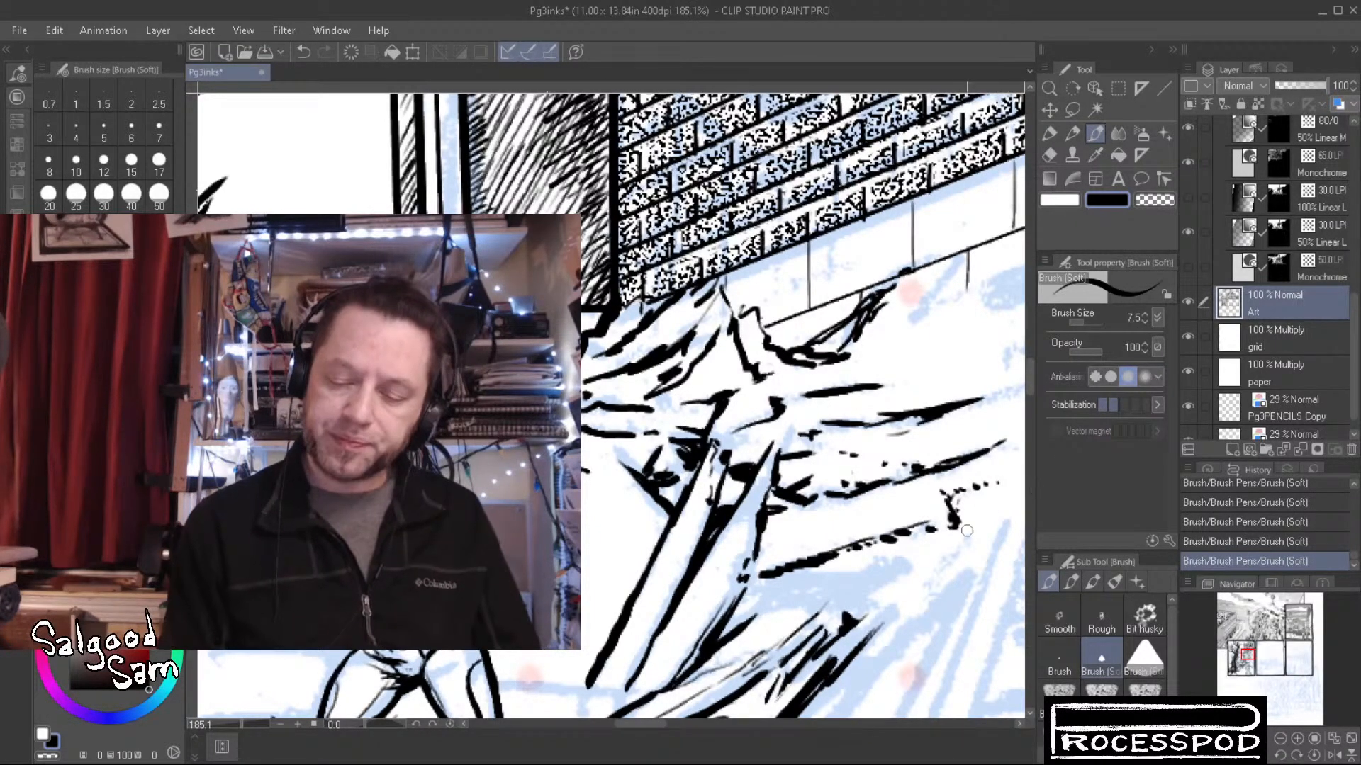
# Ink the dark shadow under the lowest slope contour and the diagonal strokes beside the plank pile
pyautogui.moveTo(787, 579); pyautogui.dragTo(876, 568)
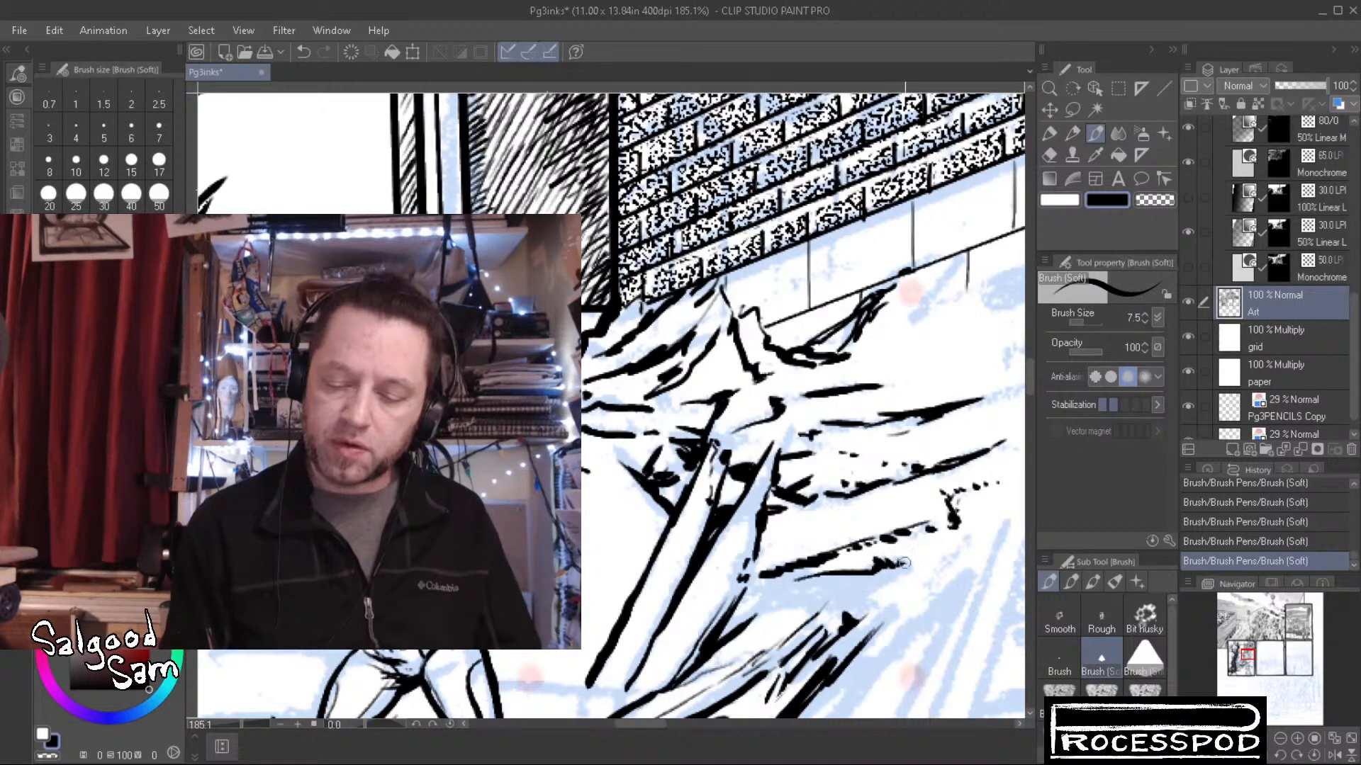
pyautogui.moveTo(898, 555)
pyautogui.mouseDown()
pyautogui.moveTo(861, 587)
pyautogui.moveTo(903, 567)
pyautogui.moveTo(863, 592)
pyautogui.moveTo(876, 605)
pyautogui.moveTo(860, 612)
pyautogui.moveTo(867, 594)
pyautogui.moveTo(860, 614)
pyautogui.moveTo(873, 601)
pyautogui.moveTo(837, 595)
pyautogui.moveTo(857, 600)
pyautogui.moveTo(884, 578)
pyautogui.mouseUp()
pyautogui.moveTo(780, 592); pyautogui.dragTo(890, 567)
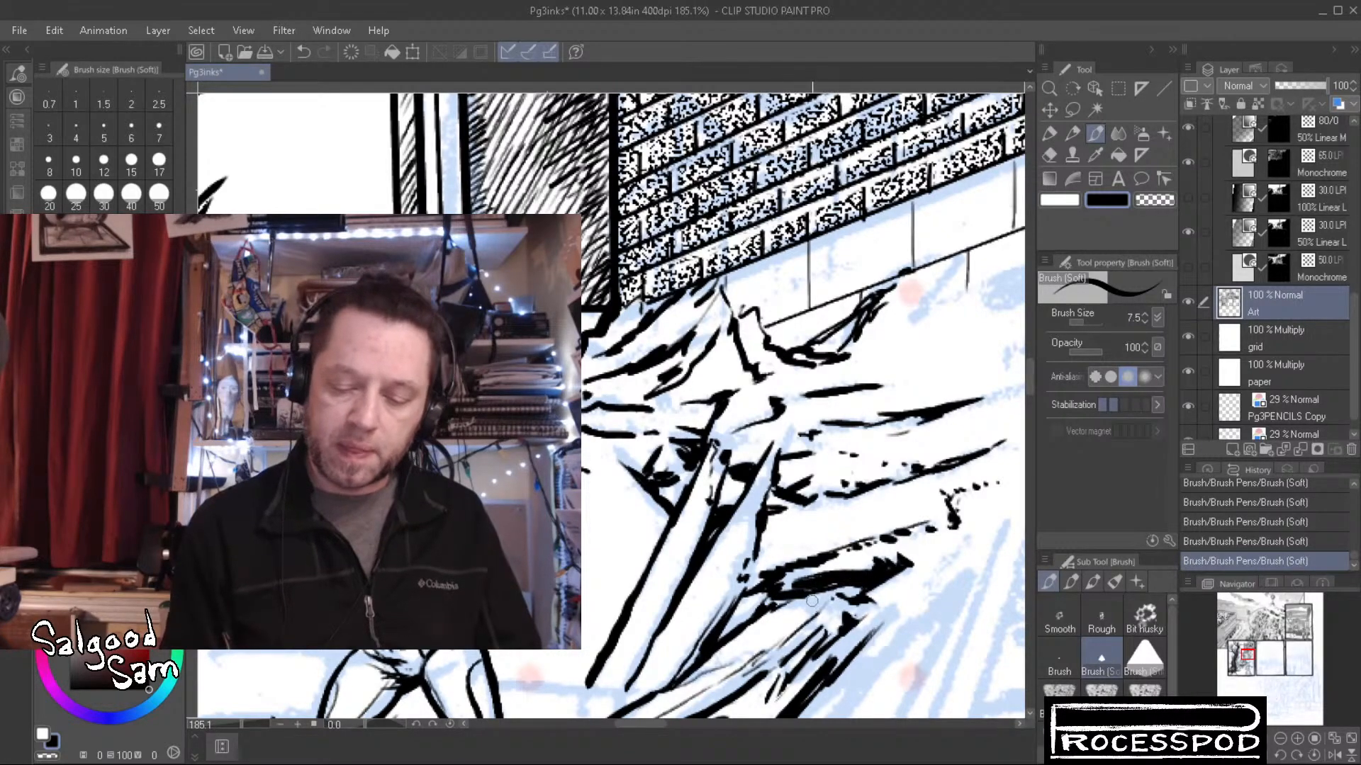
pyautogui.moveTo(938, 592)
pyautogui.mouseDown()
pyautogui.moveTo(789, 572)
pyautogui.moveTo(841, 493)
pyautogui.mouseUp()
pyautogui.moveTo(802, 537)
pyautogui.mouseDown()
pyautogui.moveTo(719, 613)
pyautogui.moveTo(736, 569)
pyautogui.moveTo(672, 645)
pyautogui.moveTo(684, 612)
pyautogui.moveTo(816, 475)
pyautogui.moveTo(763, 535)
pyautogui.mouseUp()
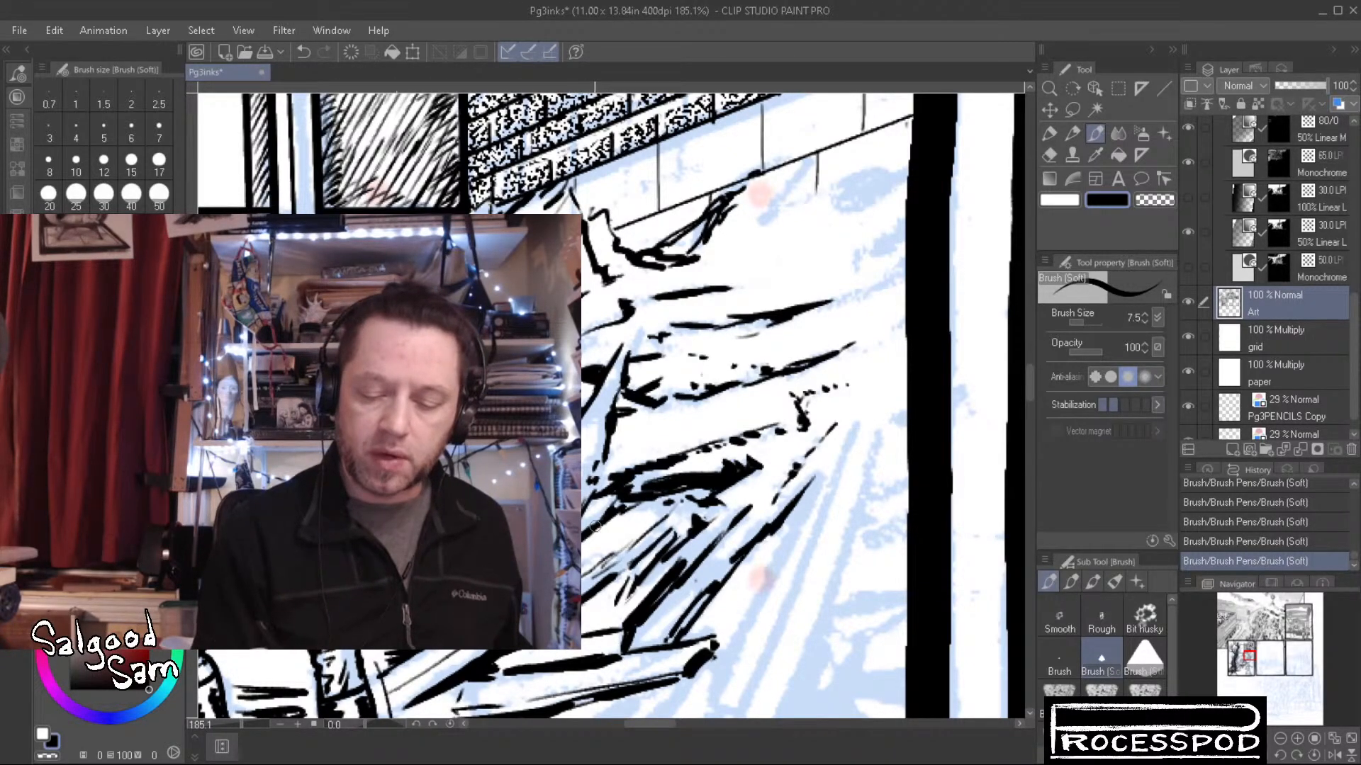
# Ink the jagged rubble edge along the base of the brick wall up to the panel's right border
pyautogui.moveTo(835, 302)
pyautogui.mouseDown()
pyautogui.moveTo(693, 425)
pyautogui.moveTo(775, 383)
pyautogui.moveTo(715, 374)
pyautogui.moveTo(766, 342)
pyautogui.mouseUp()
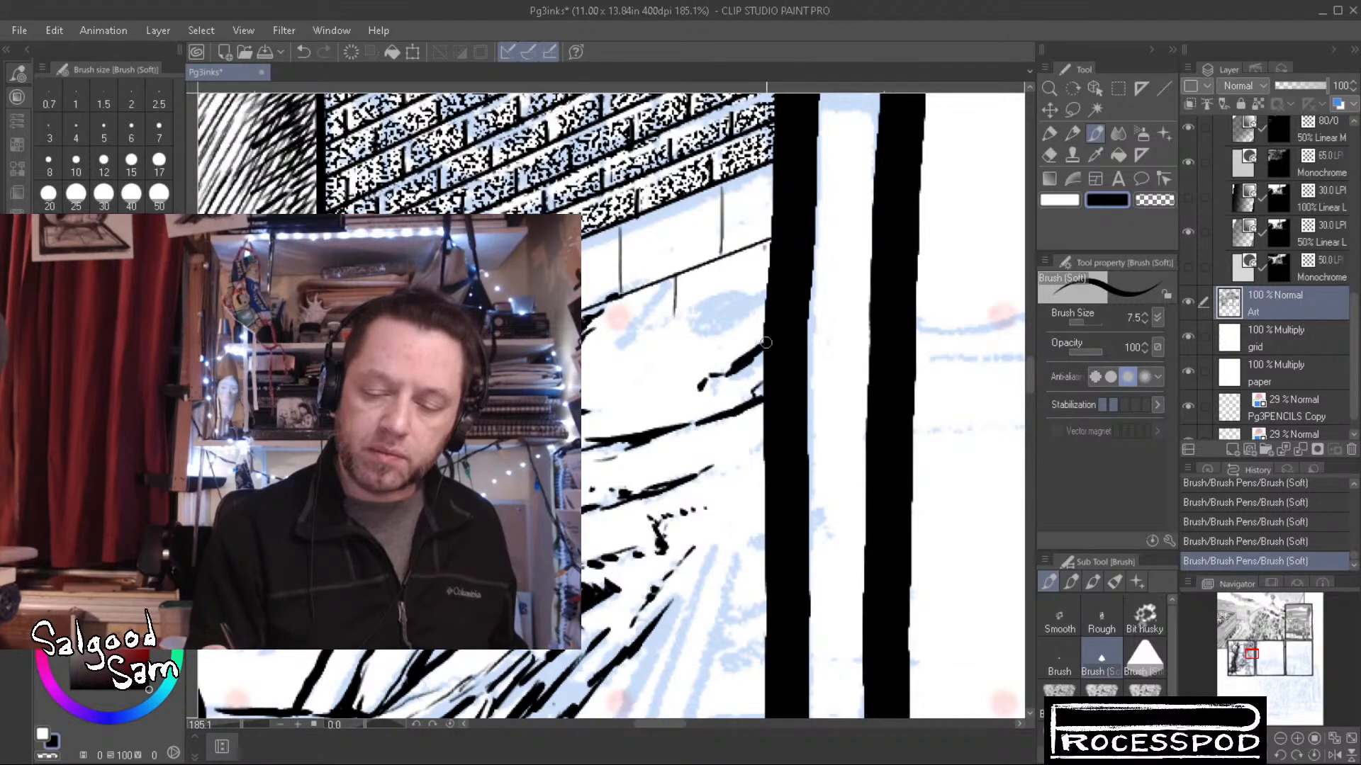
pyautogui.moveTo(655, 294)
pyautogui.mouseDown()
pyautogui.moveTo(615, 309)
pyautogui.moveTo(659, 294)
pyautogui.moveTo(689, 311)
pyautogui.mouseUp()
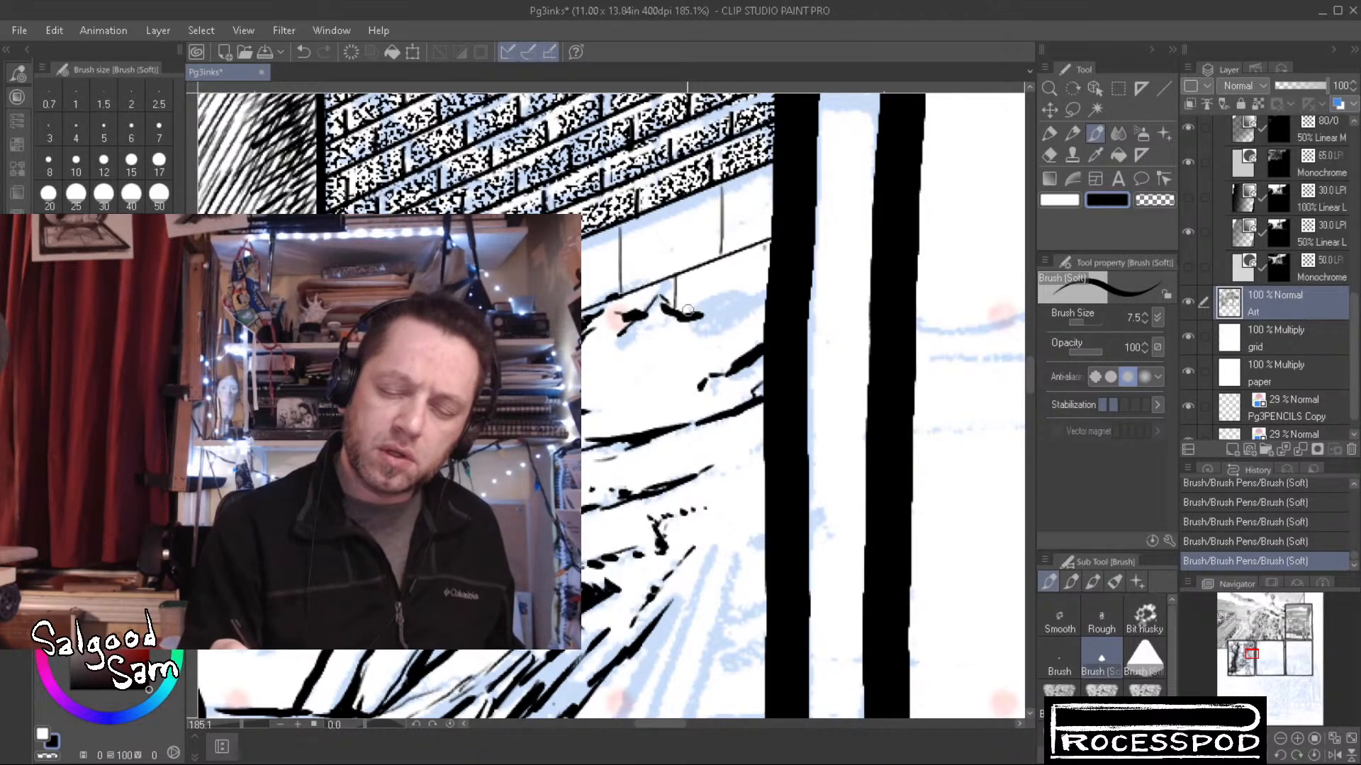
pyautogui.moveTo(614, 352); pyautogui.dragTo(593, 362)
pyautogui.moveTo(663, 312)
pyautogui.mouseDown()
pyautogui.moveTo(634, 316)
pyautogui.moveTo(656, 298)
pyautogui.moveTo(764, 289)
pyautogui.moveTo(699, 312)
pyautogui.moveTo(781, 299)
pyautogui.mouseUp()
pyautogui.moveTo(698, 325); pyautogui.dragTo(753, 307)
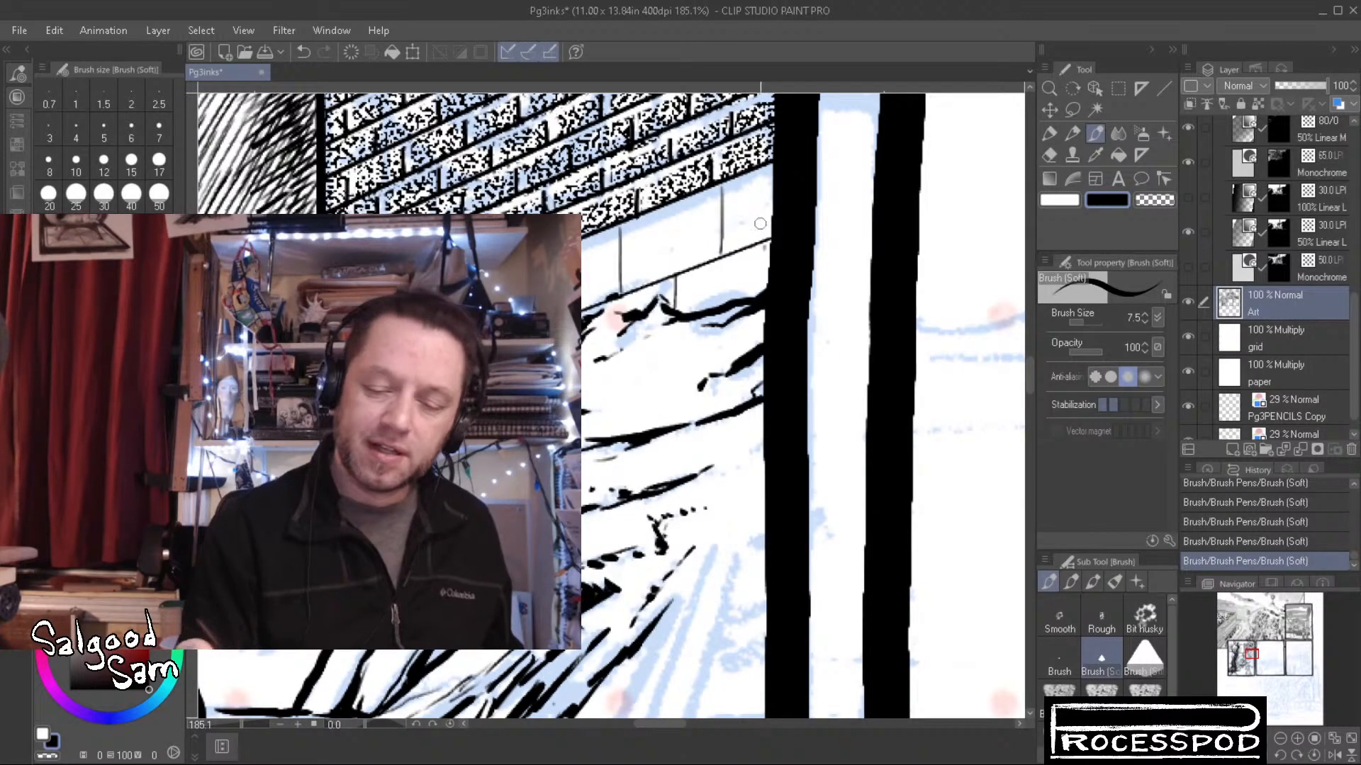
# Clean up the rubble edge below the wall with the hard eraser and add short ink accents to the slope
pyautogui.moveTo(687, 313)
pyautogui.mouseDown()
pyautogui.moveTo(757, 275)
pyautogui.moveTo(747, 287)
pyautogui.moveTo(759, 292)
pyautogui.moveTo(696, 322)
pyautogui.moveTo(764, 300)
pyautogui.mouseUp()
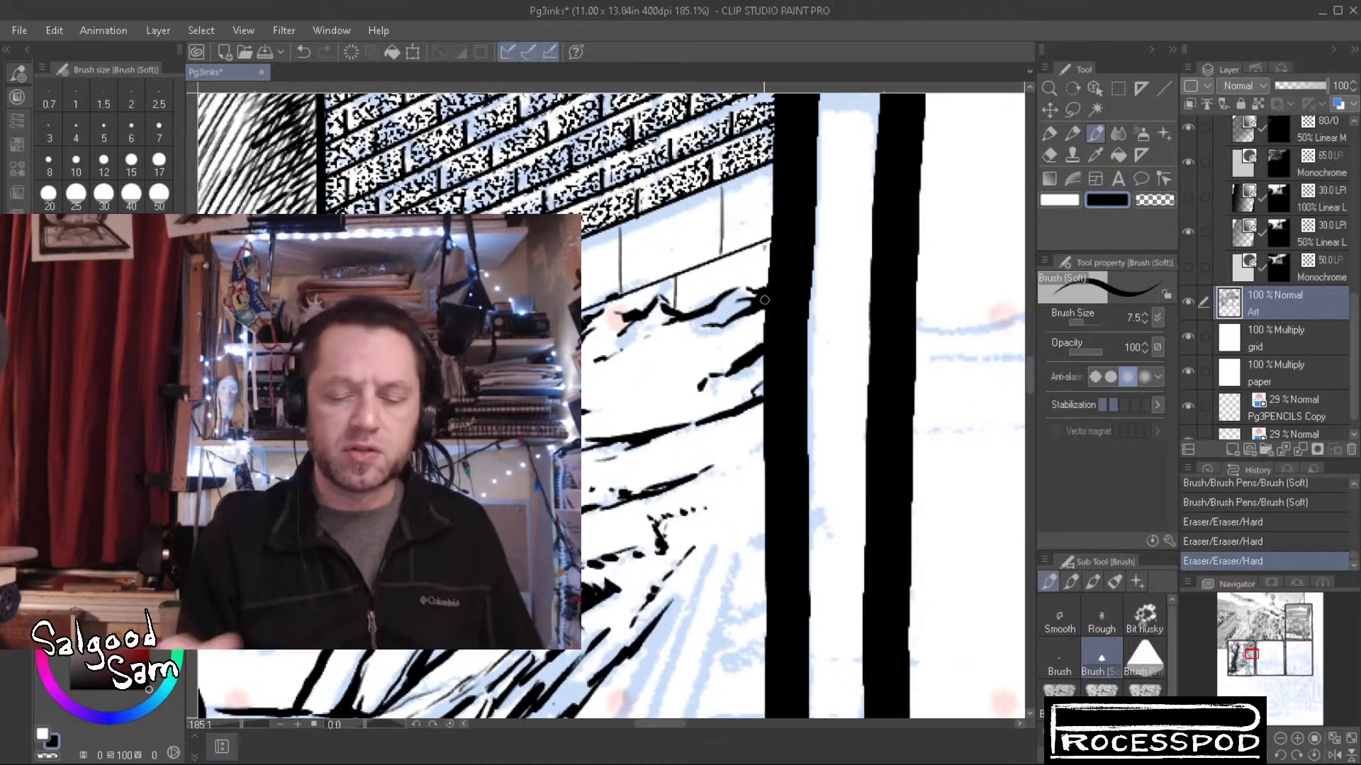
pyautogui.moveTo(440, 425); pyautogui.dragTo(457, 418)
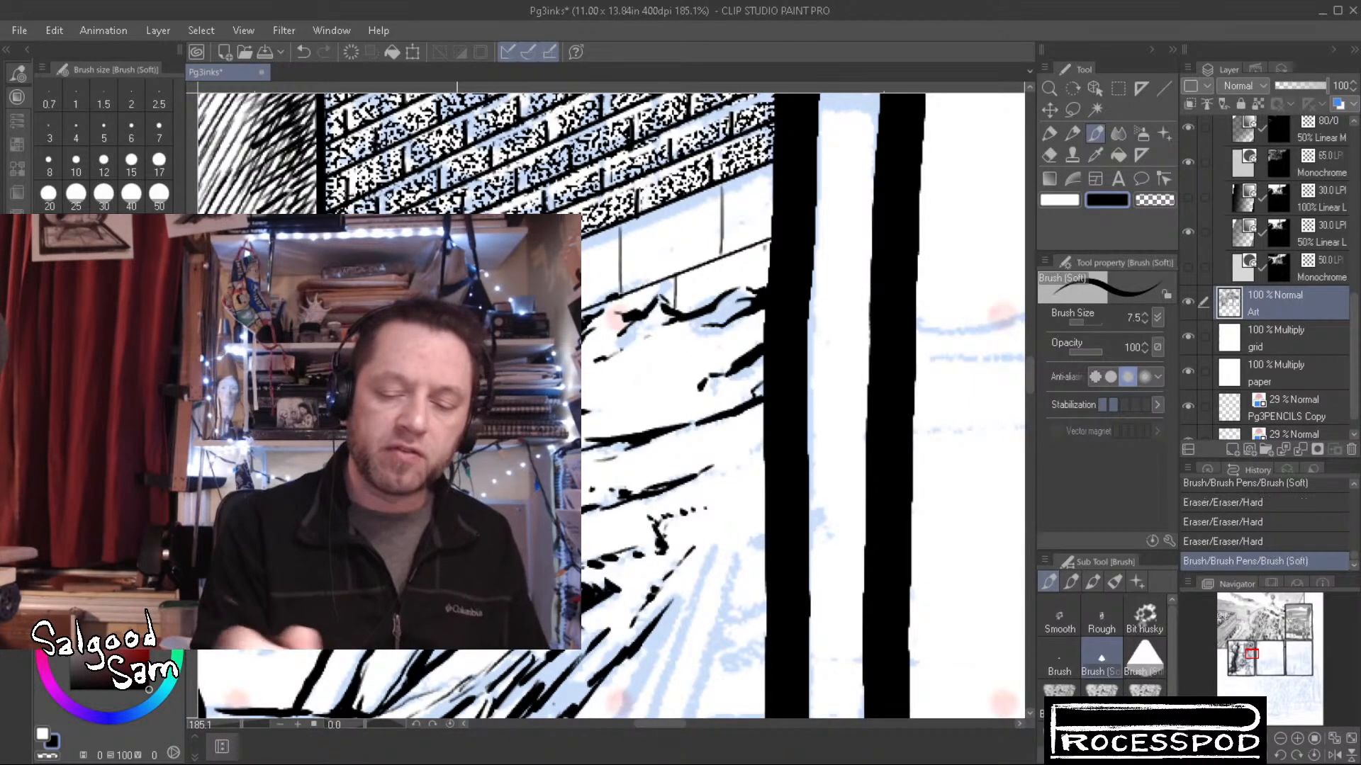
pyautogui.moveTo(742, 287)
pyautogui.mouseDown()
pyautogui.moveTo(772, 287)
pyautogui.moveTo(729, 299)
pyautogui.moveTo(766, 283)
pyautogui.mouseUp()
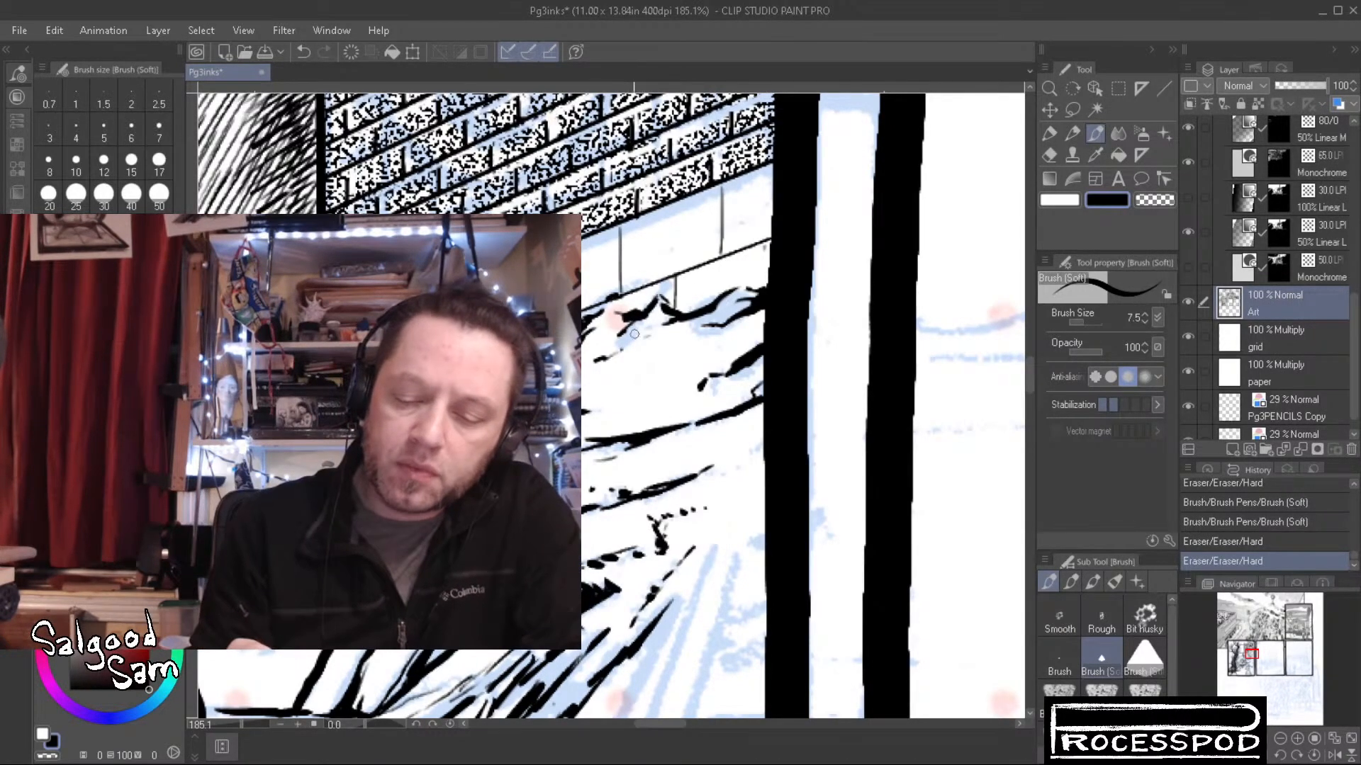
pyautogui.moveTo(634, 334); pyautogui.dragTo(628, 340)
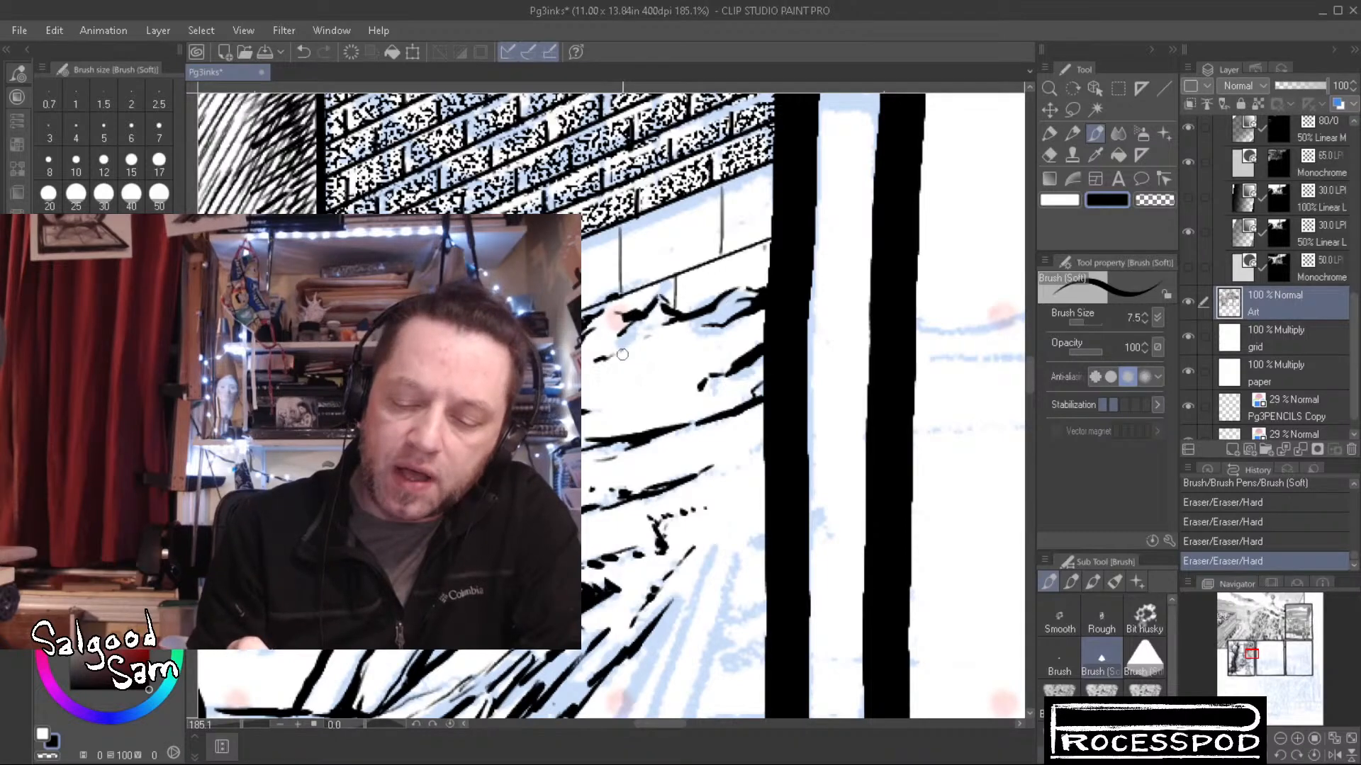
pyautogui.moveTo(632, 338); pyautogui.dragTo(591, 386)
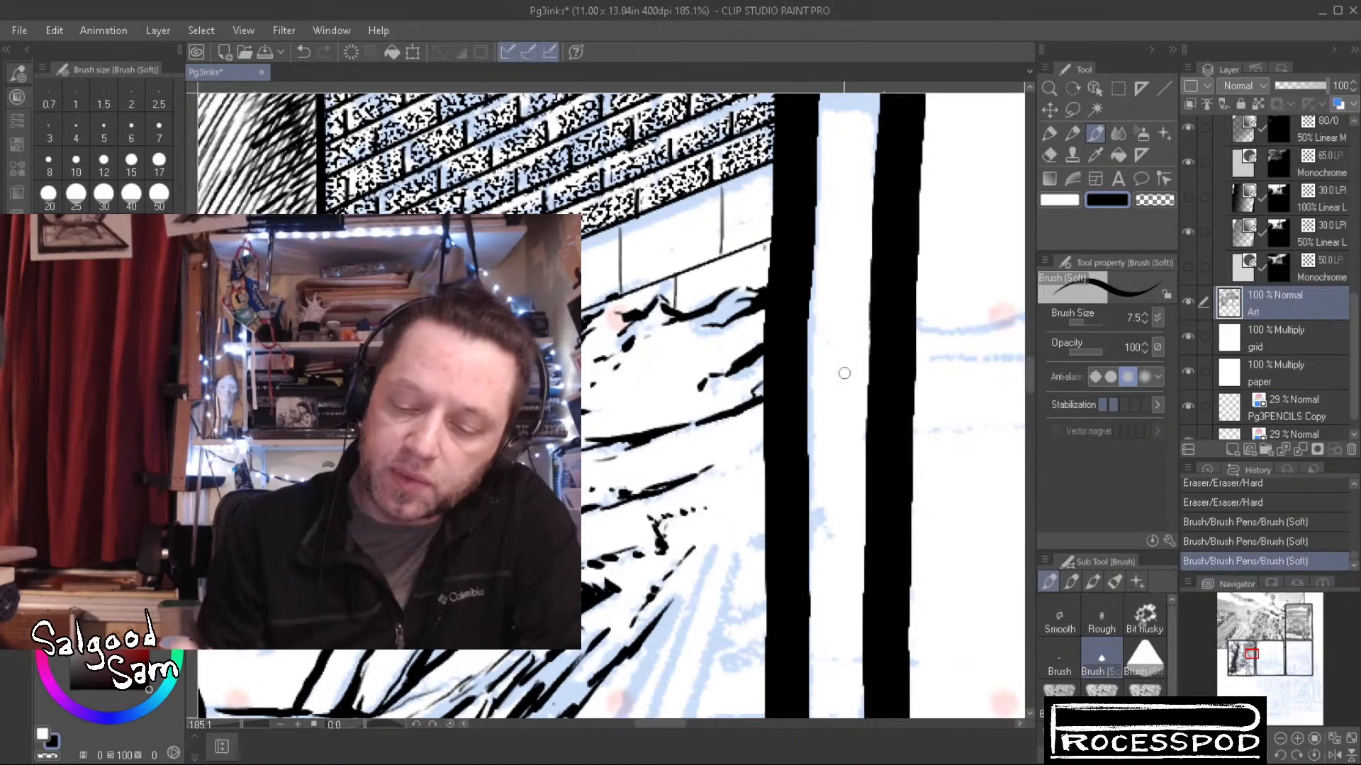
pyautogui.moveTo(751, 455)
pyautogui.mouseDown()
pyautogui.moveTo(737, 468)
pyautogui.moveTo(753, 460)
pyautogui.mouseUp()
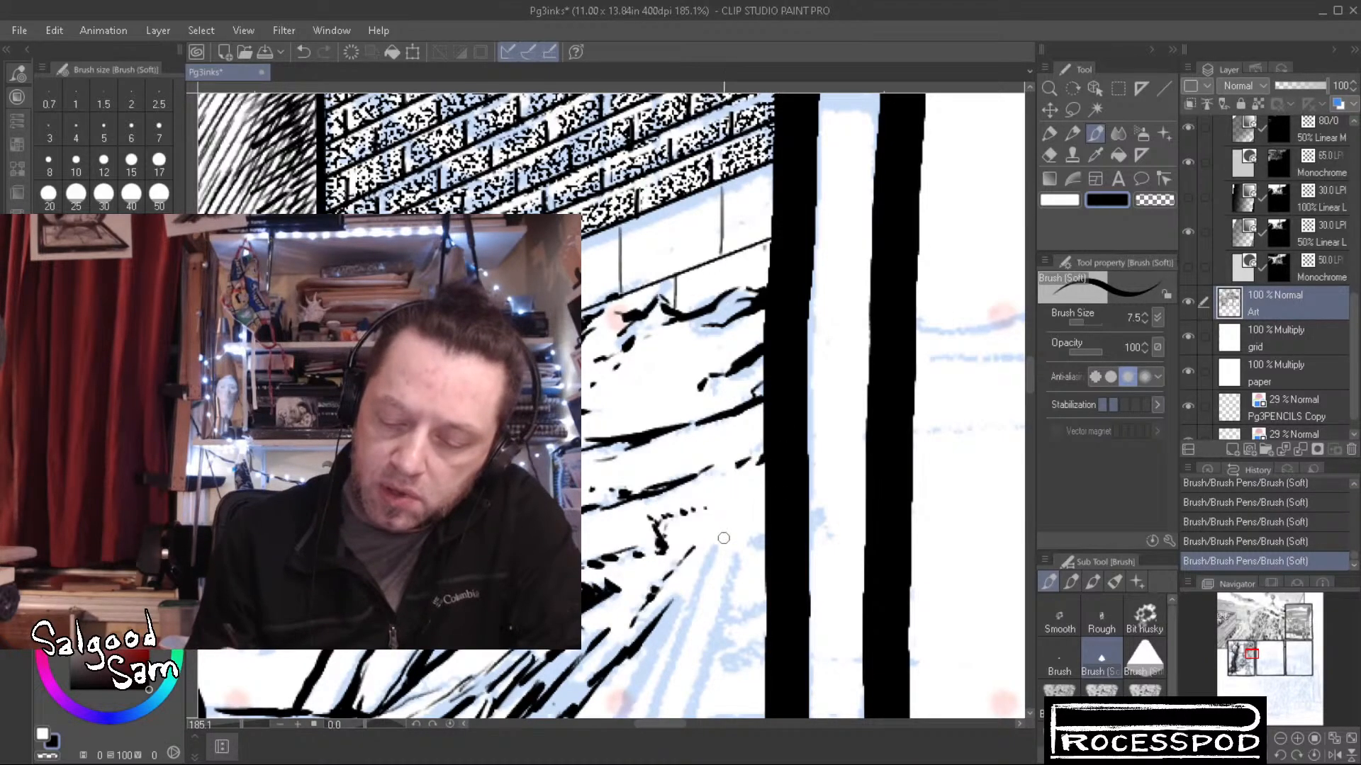
# Ink thick diagonal strokes along the pencilled beams on the lower slope near the panel's right border
pyautogui.moveTo(723, 513)
pyautogui.mouseDown()
pyautogui.moveTo(691, 597)
pyautogui.moveTo(668, 416)
pyautogui.mouseUp()
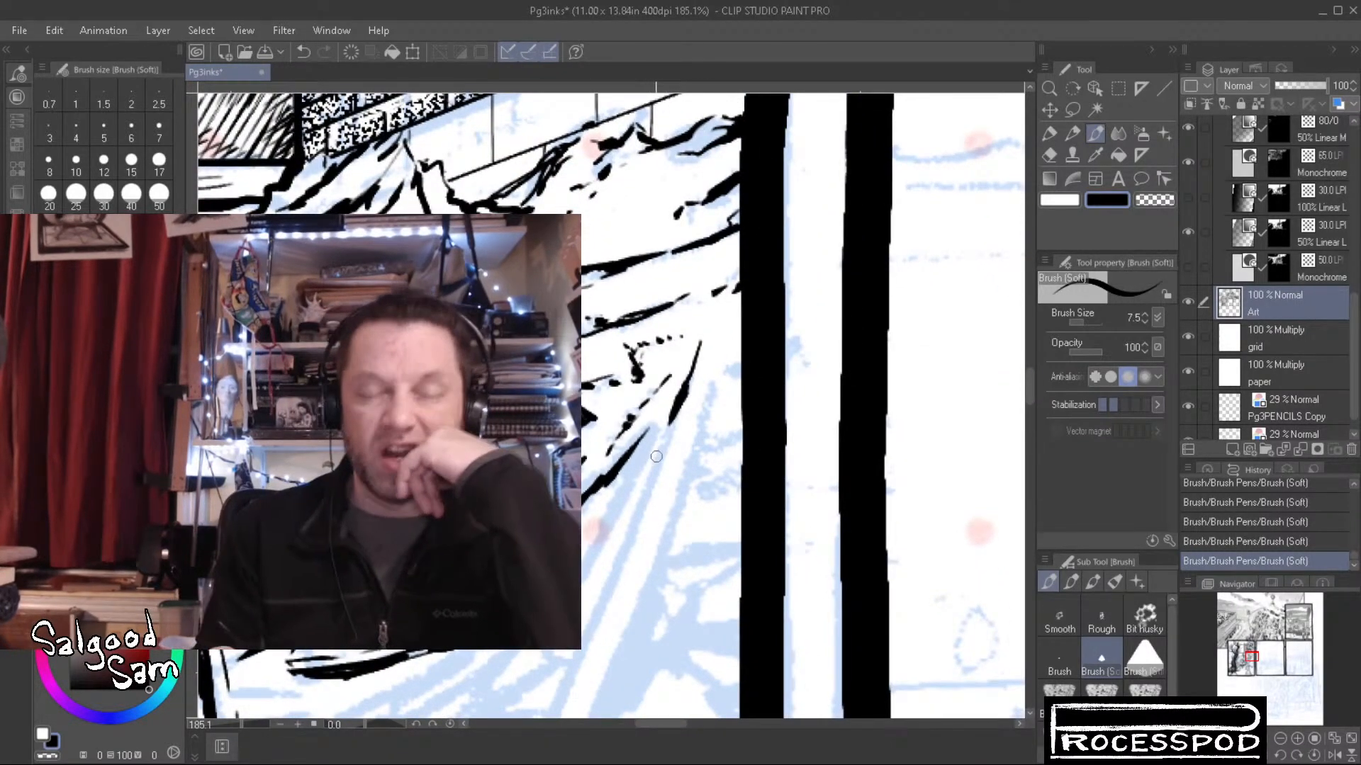
pyautogui.moveTo(622, 493); pyautogui.dragTo(582, 576)
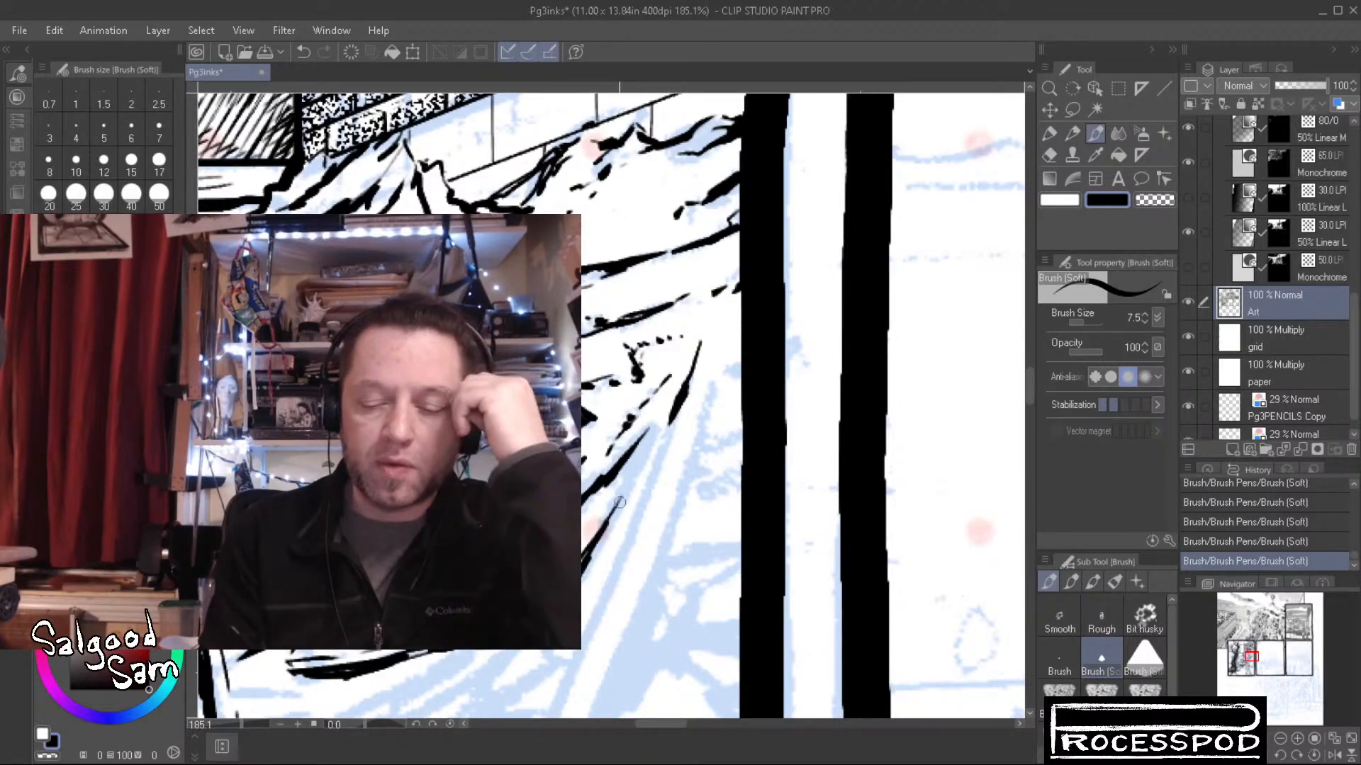
pyautogui.moveTo(643, 452); pyautogui.dragTo(617, 521)
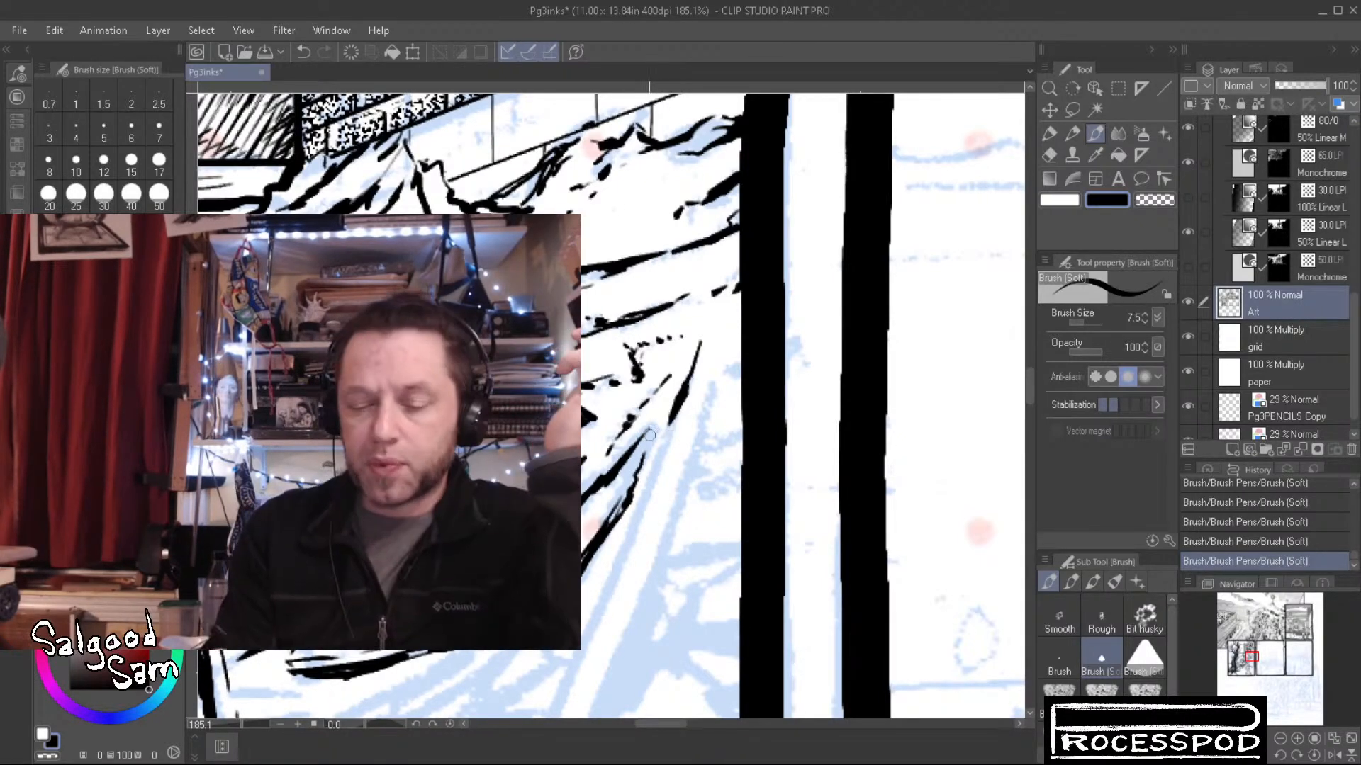
pyautogui.moveTo(650, 439); pyautogui.dragTo(632, 490)
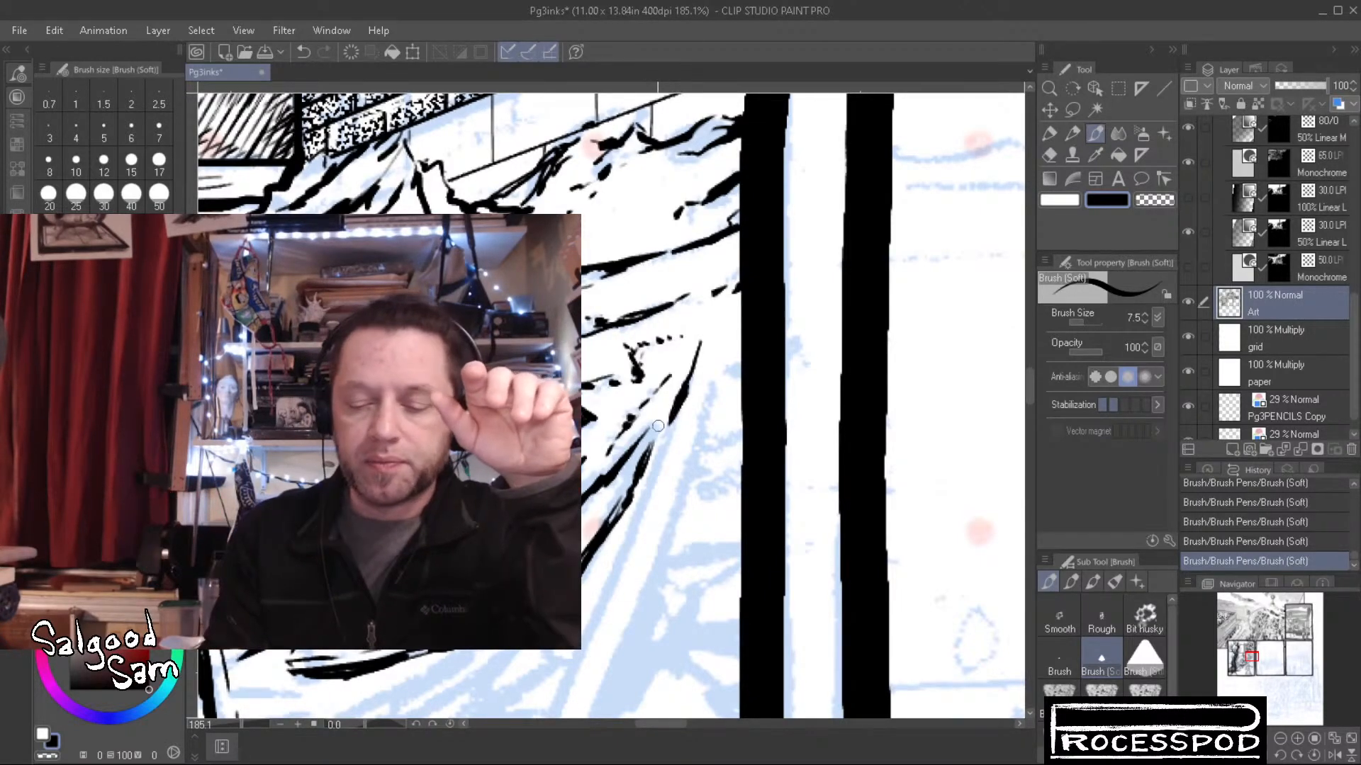
# Ink the long diagonal beam edges on the lower slope and the lower edge of the short plank beside them
pyautogui.moveTo(655, 429); pyautogui.dragTo(646, 450)
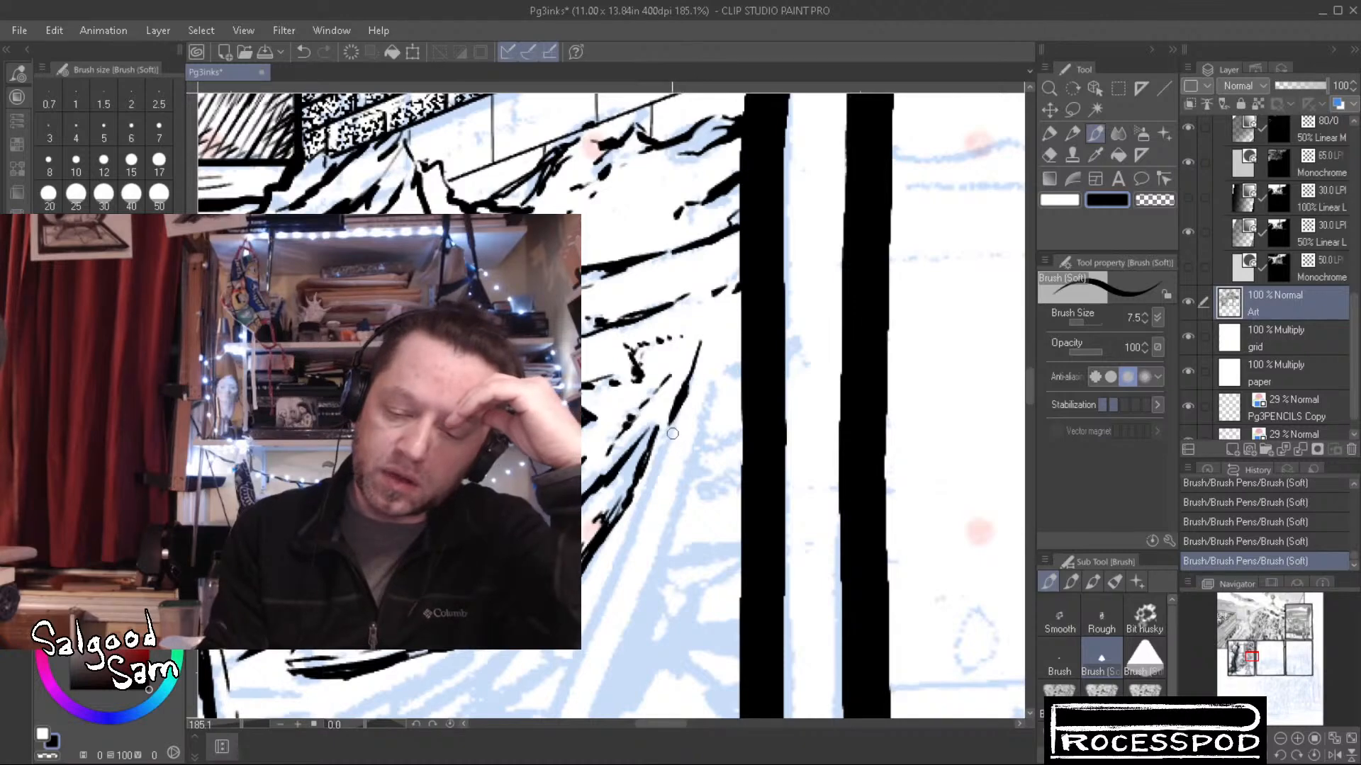
pyautogui.moveTo(672, 431); pyautogui.dragTo(617, 563)
pyautogui.moveTo(648, 454); pyautogui.dragTo(639, 479)
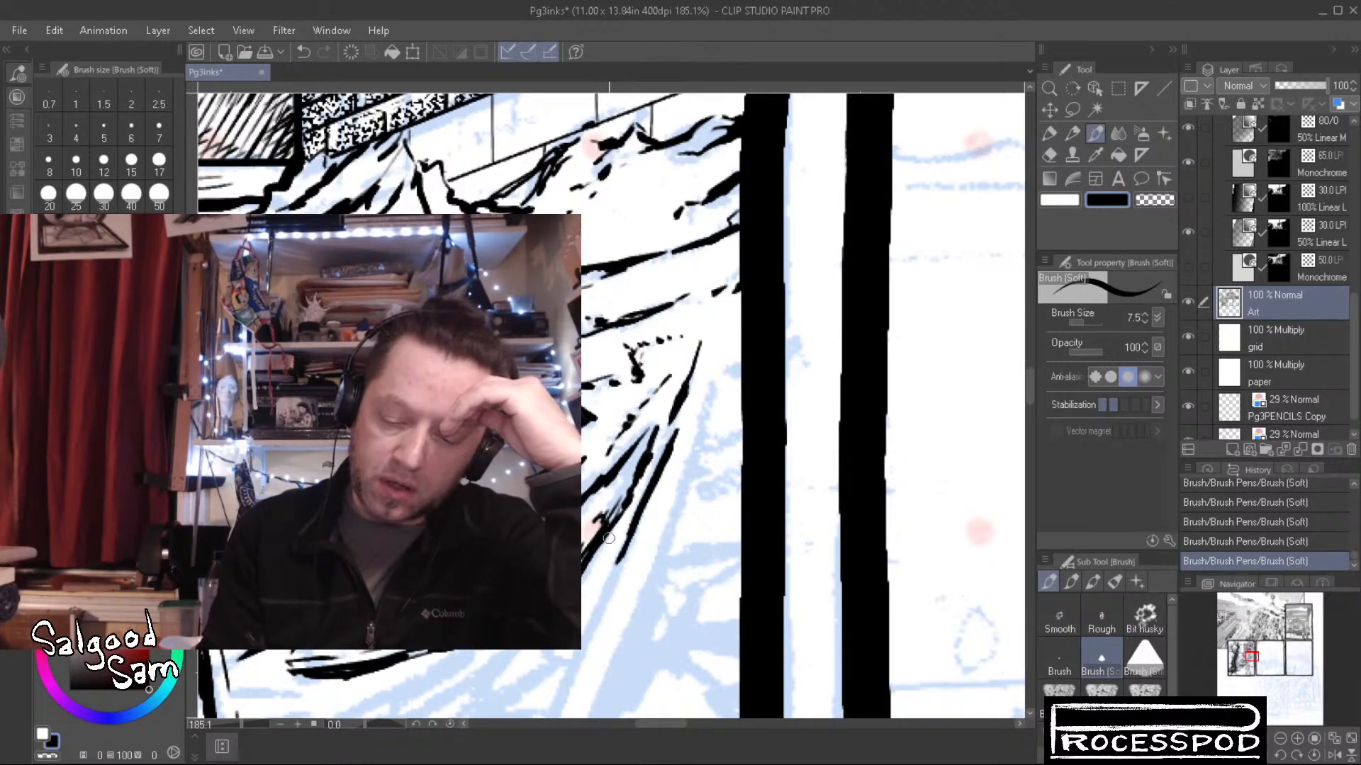
pyautogui.moveTo(610, 538); pyautogui.dragTo(581, 594)
pyautogui.moveTo(610, 535); pyautogui.dragTo(581, 578)
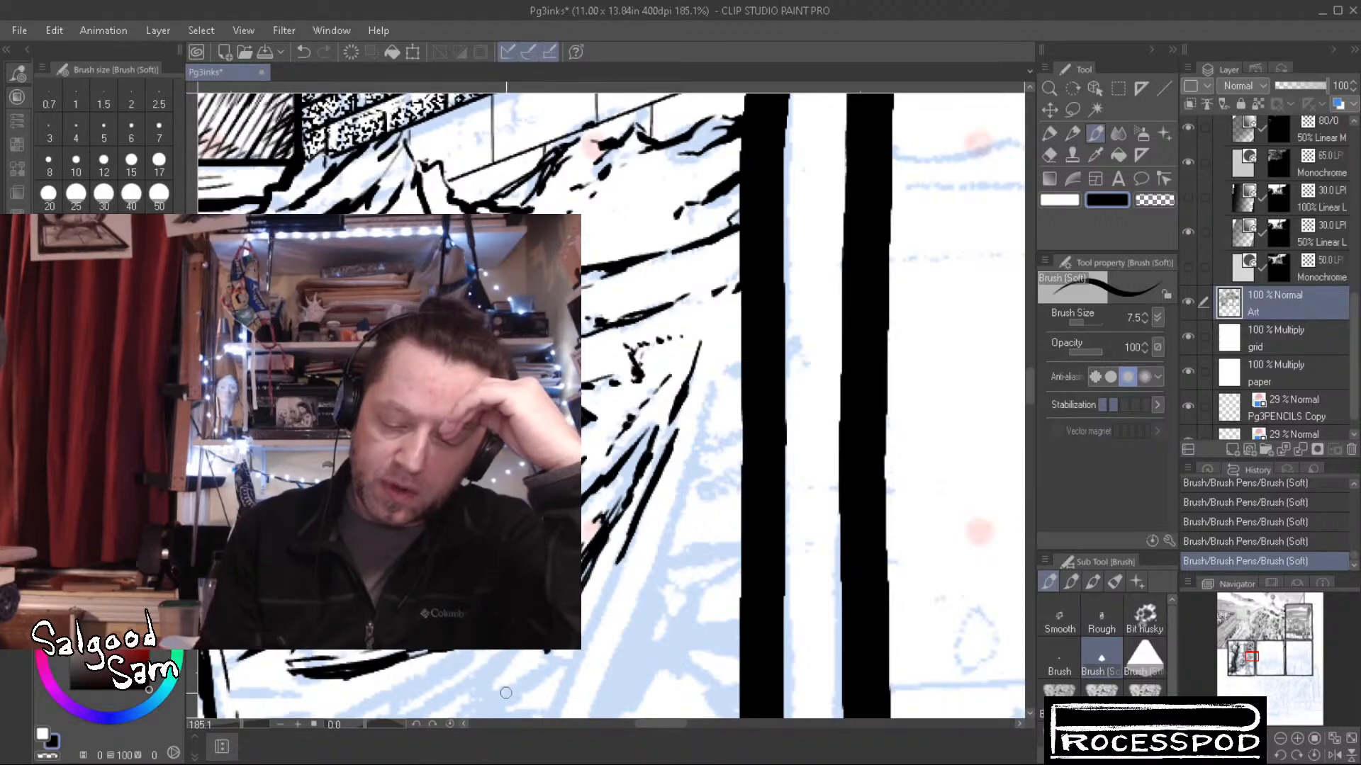
pyautogui.moveTo(500, 692); pyautogui.dragTo(570, 662)
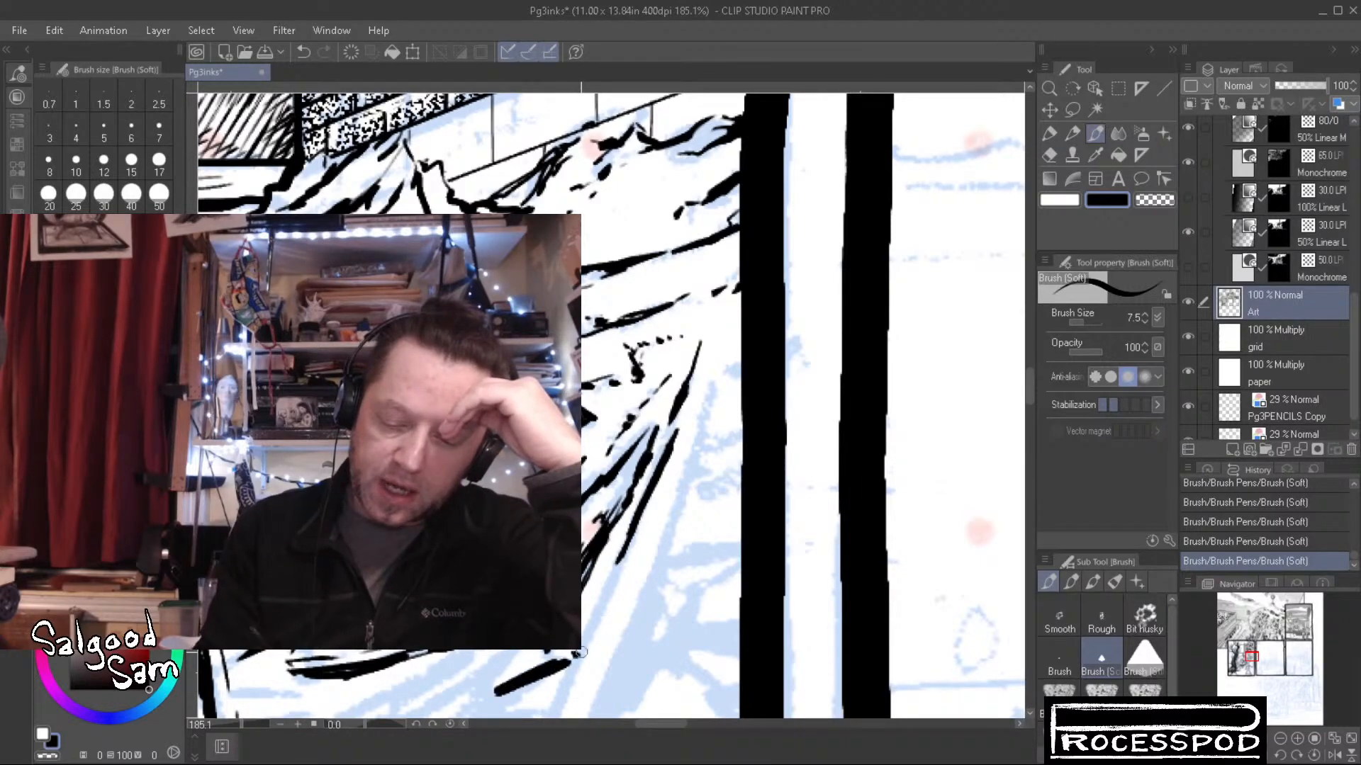
pyautogui.moveTo(617, 569)
pyautogui.mouseDown()
pyautogui.moveTo(588, 641)
pyautogui.moveTo(614, 573)
pyautogui.mouseUp()
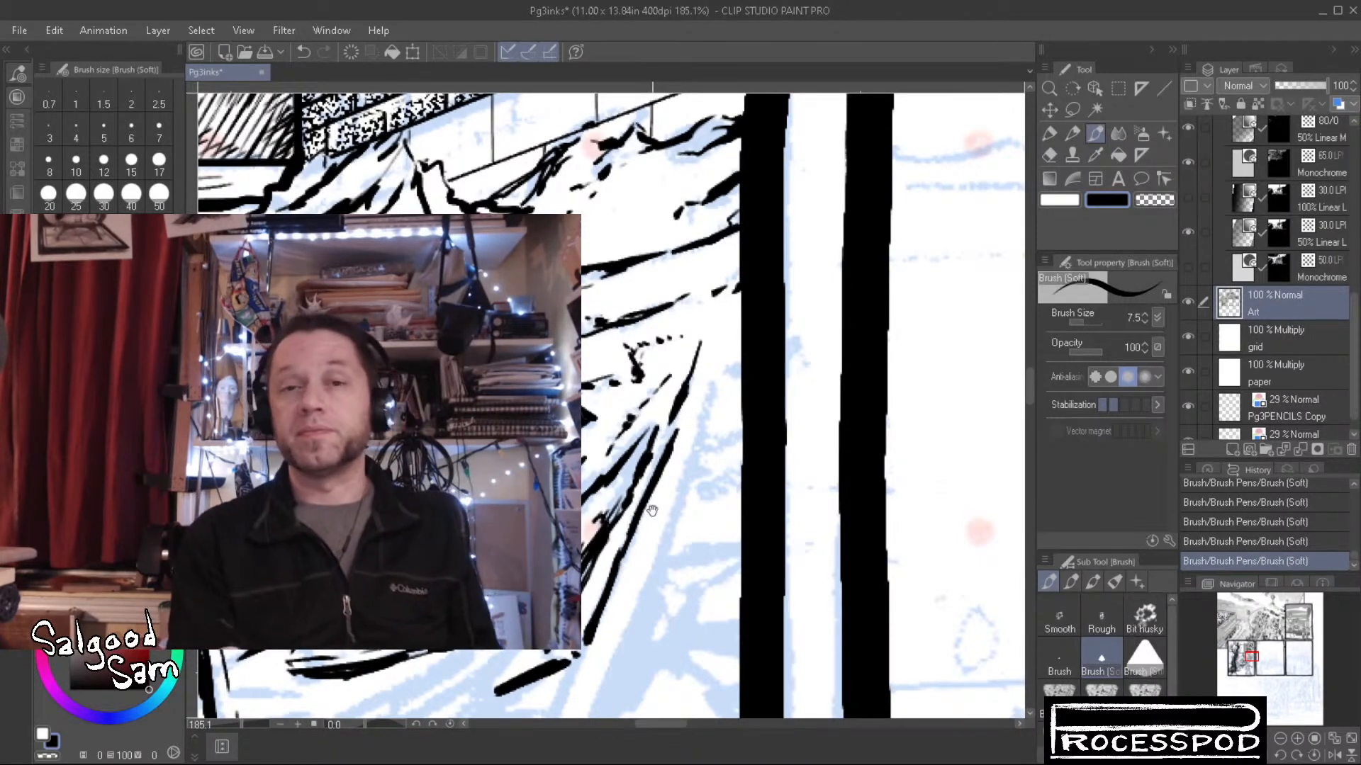
# Extend the beam's dark lower edge down to its end and thicken its shaded side with more strokes
pyautogui.moveTo(604, 586); pyautogui.dragTo(614, 500)
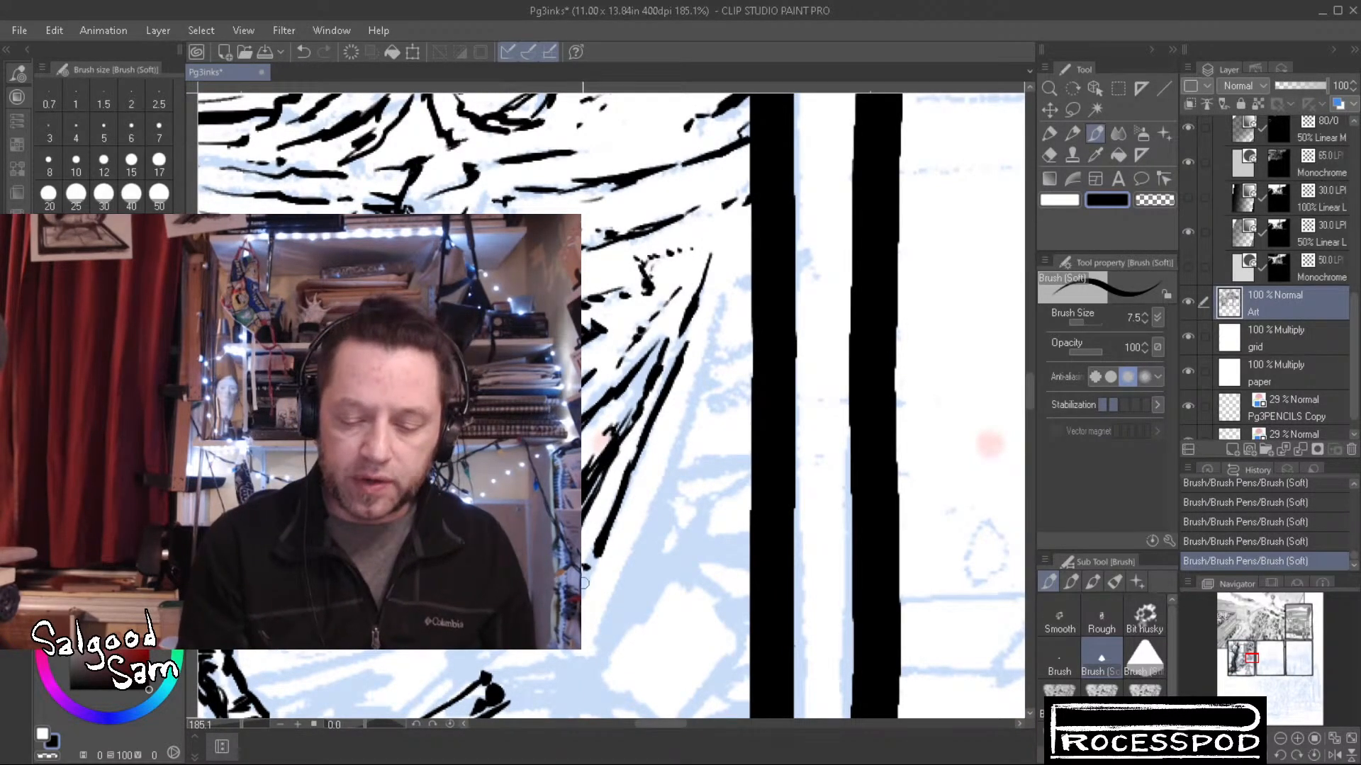
pyautogui.moveTo(588, 580); pyautogui.dragTo(567, 628)
pyautogui.moveTo(599, 565)
pyautogui.mouseDown()
pyautogui.moveTo(616, 576)
pyautogui.moveTo(574, 581)
pyautogui.mouseUp()
pyautogui.moveTo(640, 292)
pyautogui.mouseDown()
pyautogui.moveTo(621, 371)
pyautogui.moveTo(663, 358)
pyautogui.moveTo(616, 379)
pyautogui.moveTo(604, 422)
pyautogui.mouseUp()
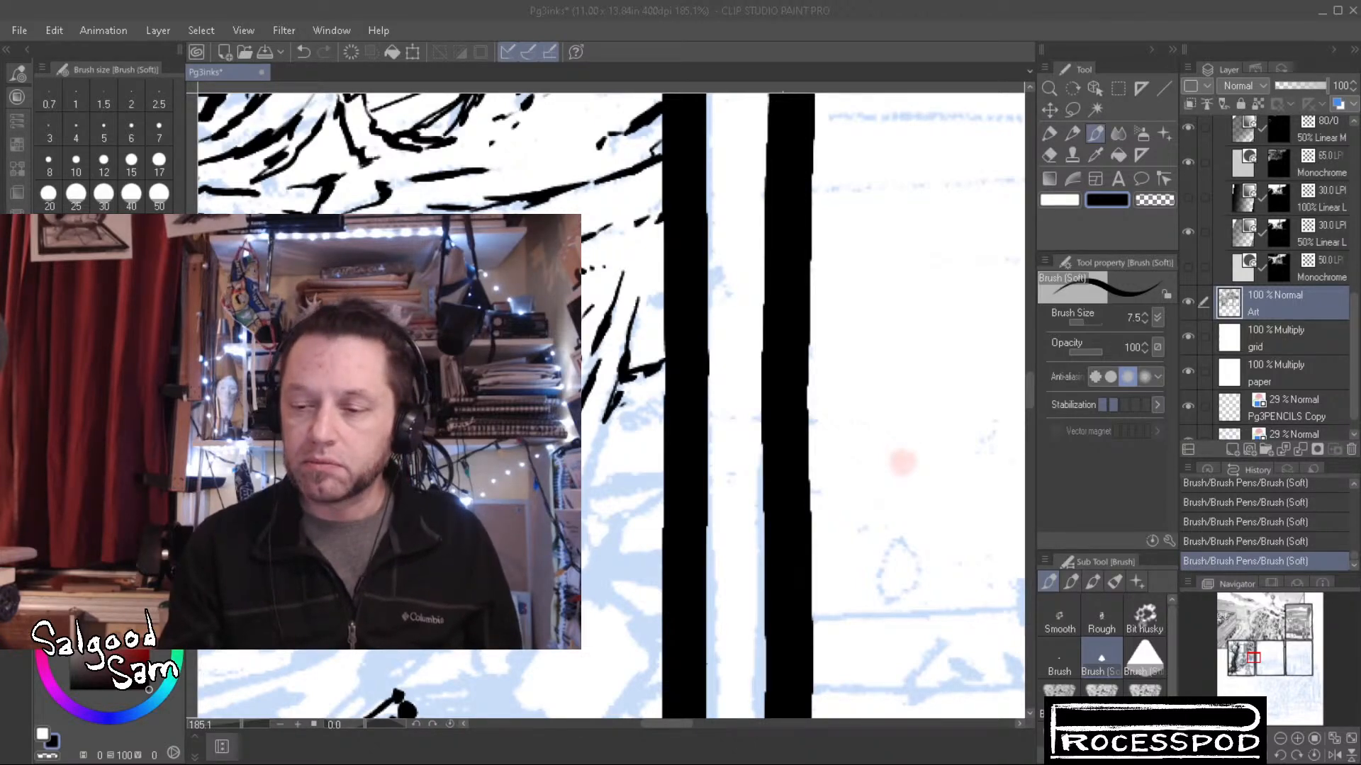
pyautogui.moveTo(603, 424); pyautogui.dragTo(578, 505)
pyautogui.moveTo(606, 430); pyautogui.dragTo(583, 521)
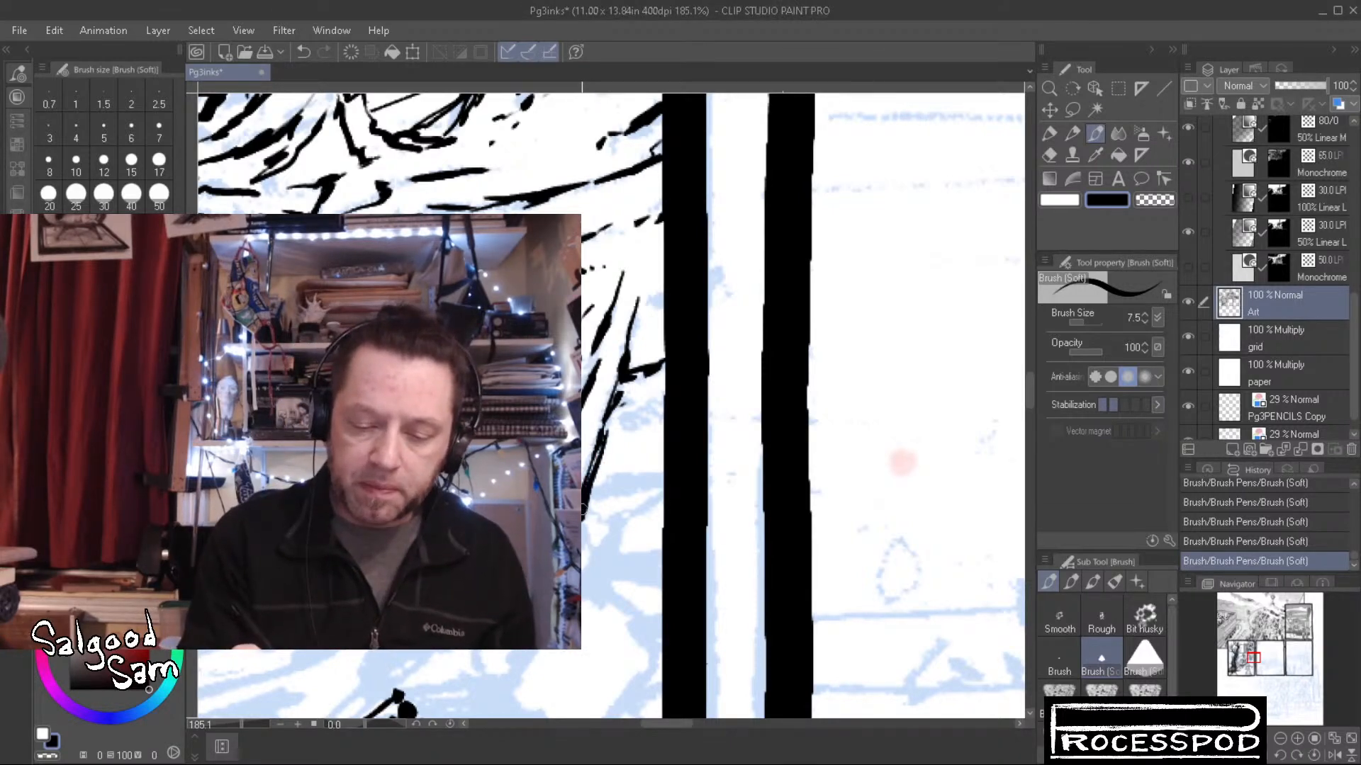
# Ink short dark marks and near-horizontal shadow strokes between the beams and the panel's right border
pyautogui.moveTo(624, 412); pyautogui.dragTo(665, 404)
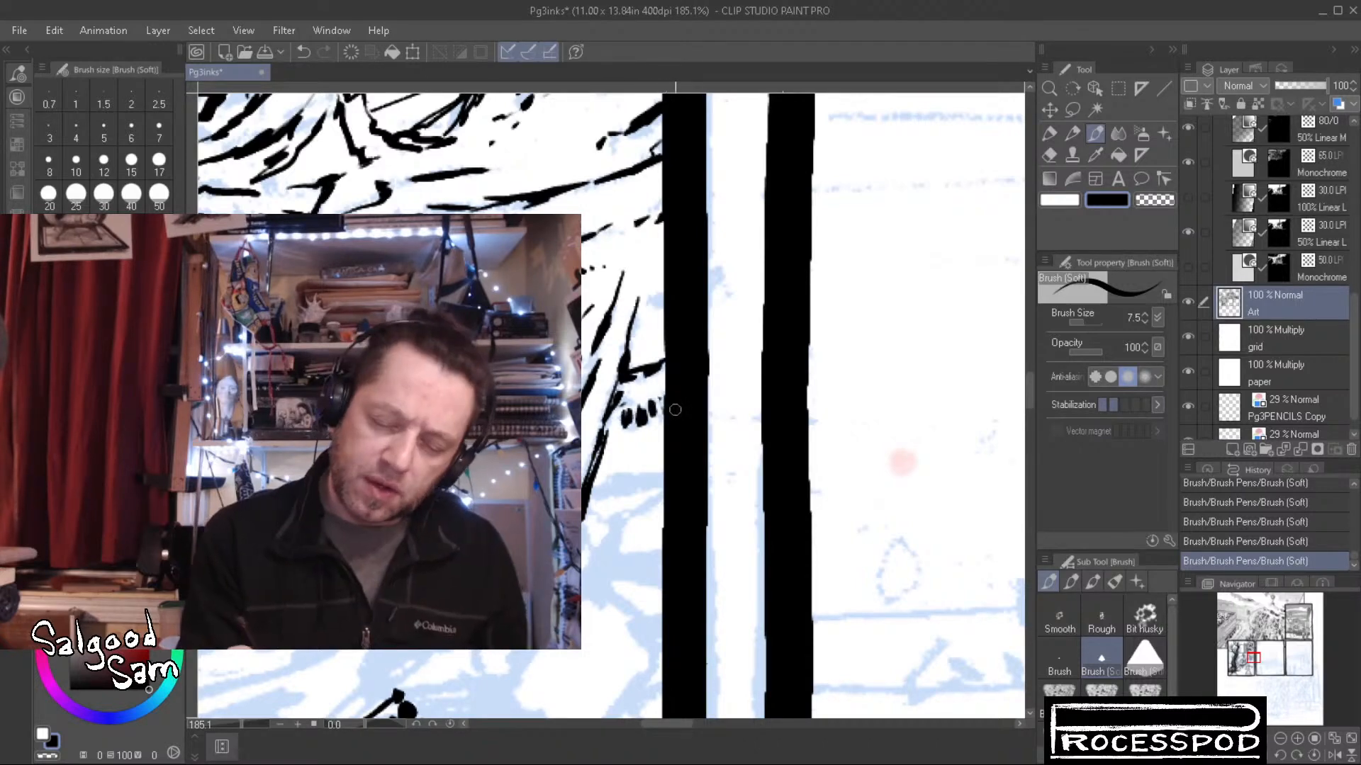
pyautogui.moveTo(601, 494)
pyautogui.mouseDown()
pyautogui.moveTo(623, 474)
pyautogui.moveTo(591, 494)
pyautogui.moveTo(661, 479)
pyautogui.moveTo(584, 494)
pyautogui.moveTo(648, 466)
pyautogui.moveTo(644, 497)
pyautogui.moveTo(608, 503)
pyautogui.moveTo(663, 485)
pyautogui.mouseUp()
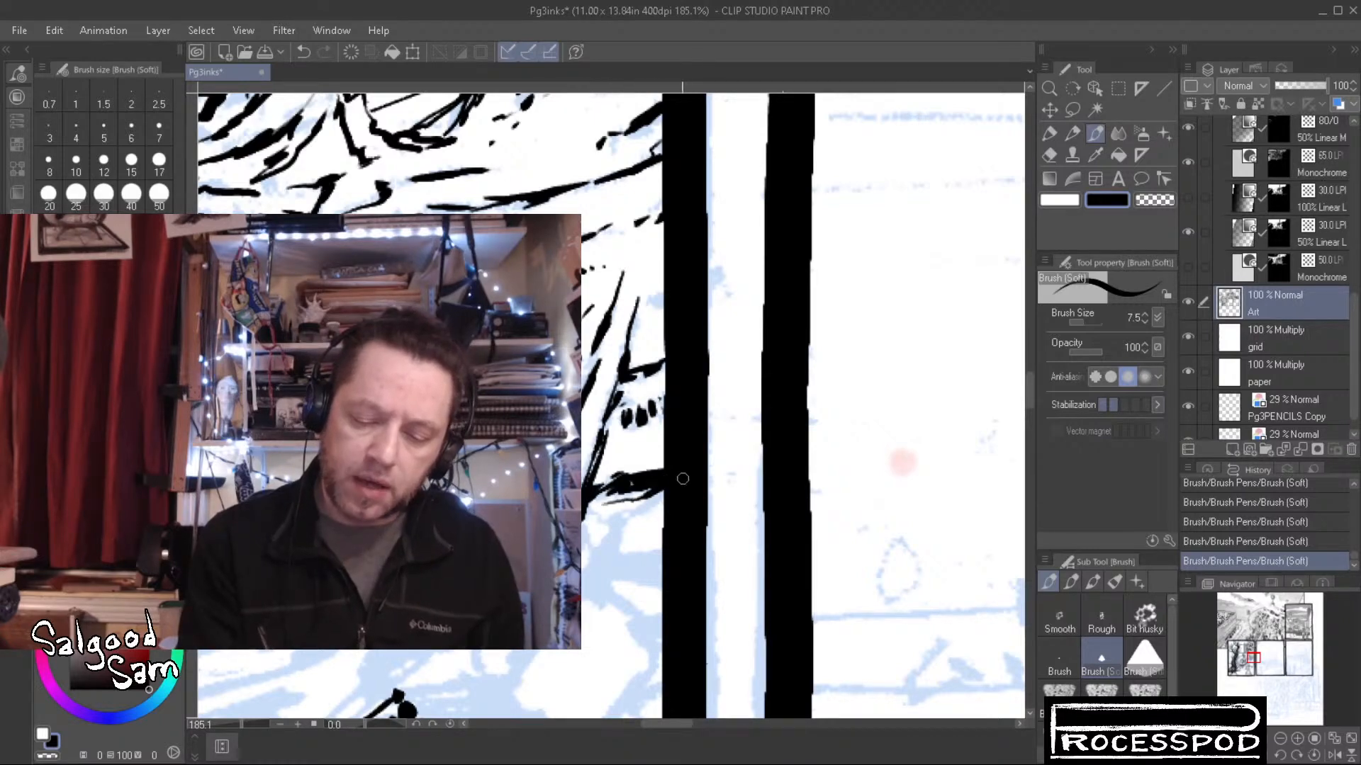
pyautogui.moveTo(585, 523)
pyautogui.mouseDown()
pyautogui.moveTo(647, 506)
pyautogui.moveTo(600, 545)
pyautogui.moveTo(630, 519)
pyautogui.mouseUp()
pyautogui.moveTo(599, 567)
pyautogui.mouseDown()
pyautogui.moveTo(613, 550)
pyautogui.moveTo(594, 551)
pyautogui.moveTo(607, 550)
pyautogui.mouseUp()
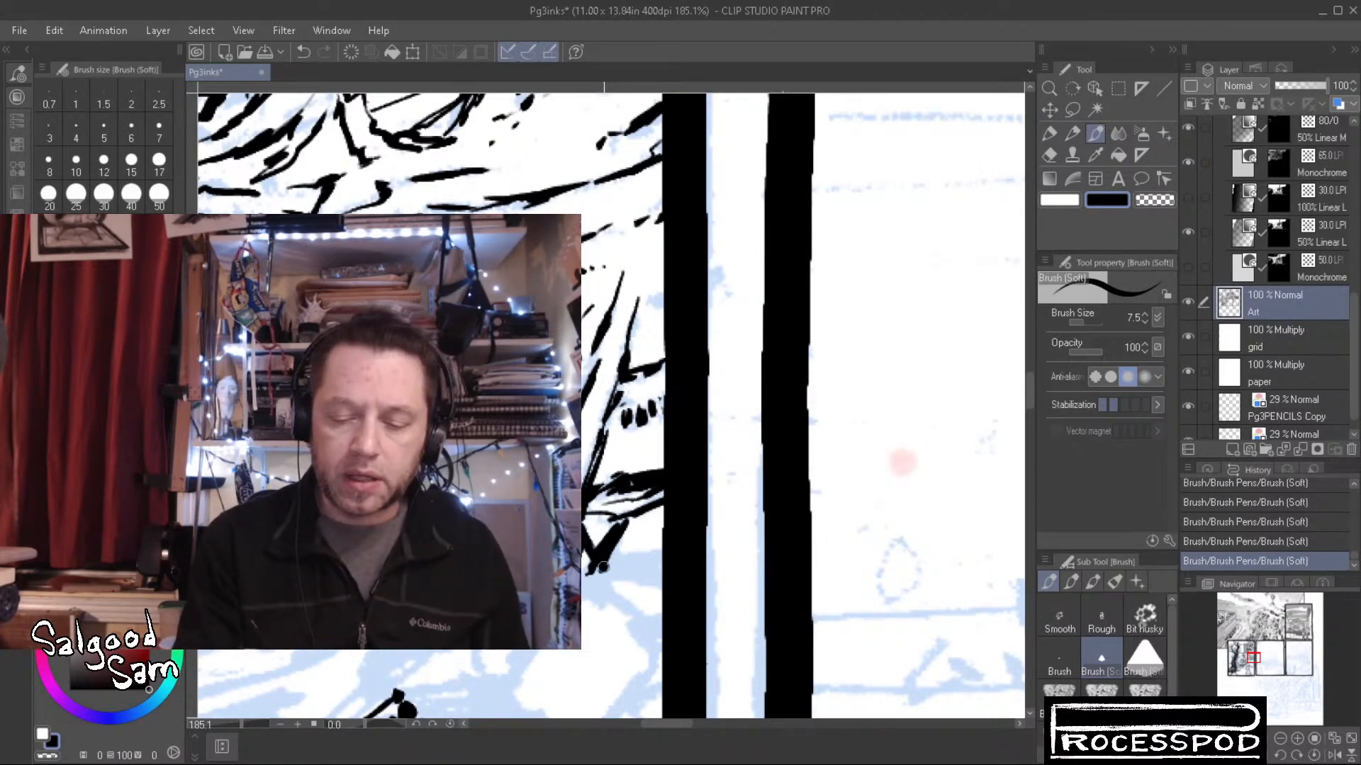
pyautogui.moveTo(614, 556); pyautogui.dragTo(662, 540)
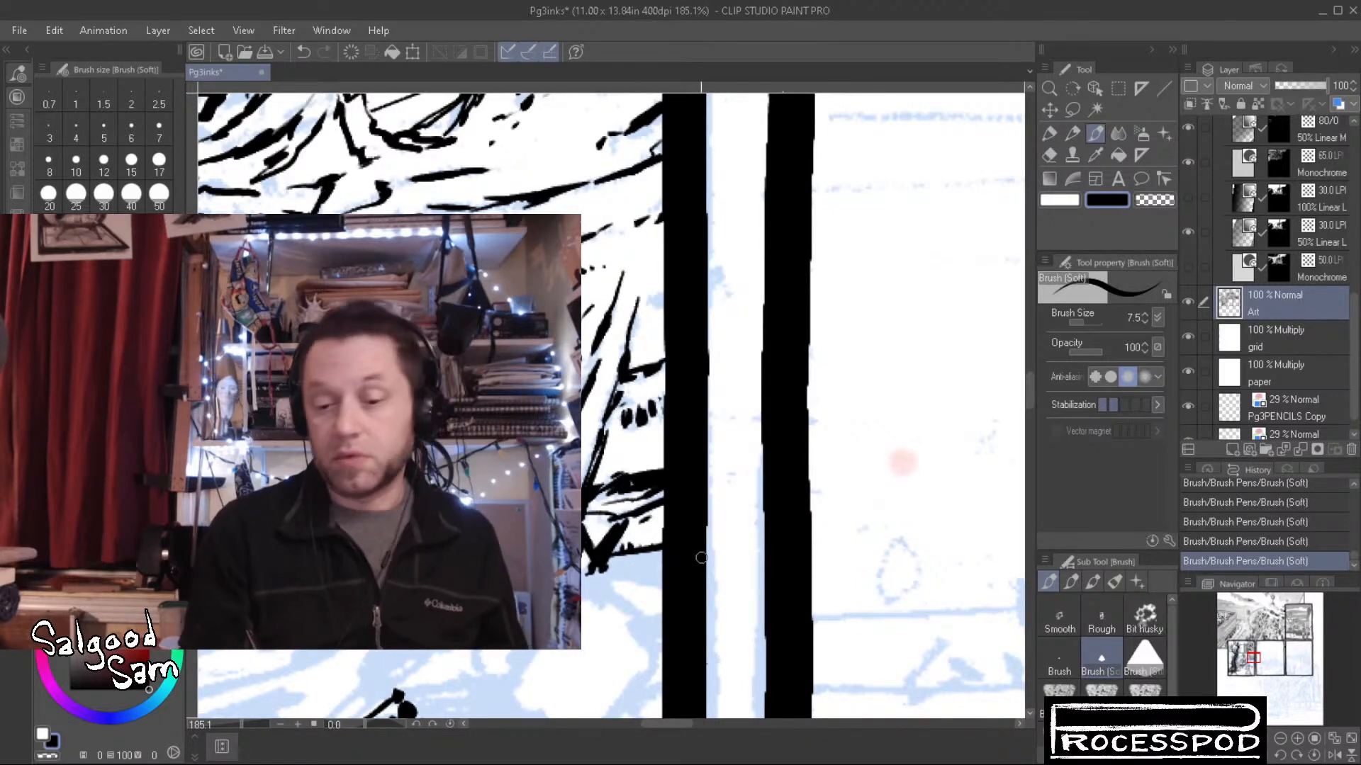
pyautogui.moveTo(604, 565)
pyautogui.mouseDown()
pyautogui.moveTo(667, 577)
pyautogui.moveTo(664, 549)
pyautogui.moveTo(632, 566)
pyautogui.moveTo(664, 562)
pyautogui.mouseUp()
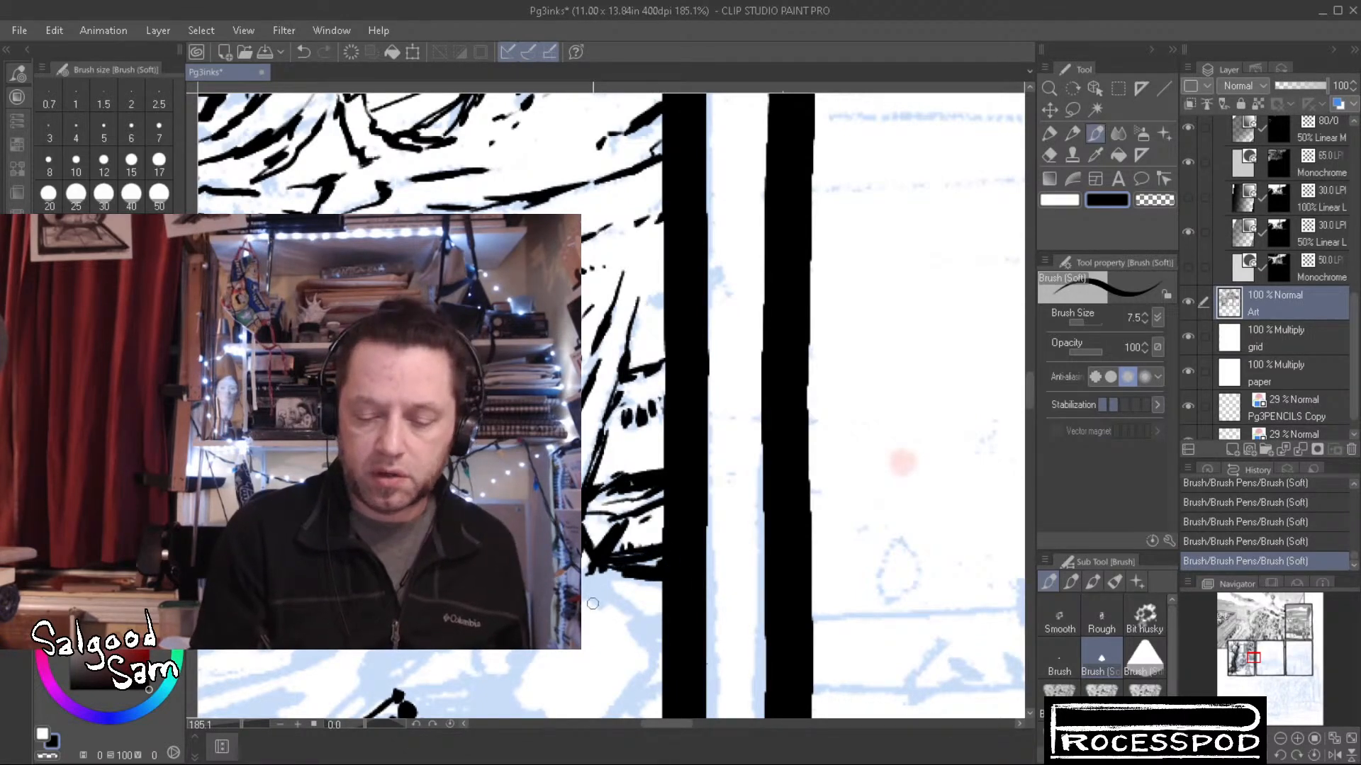
# Outline the square block below the beams at the right border and shade its lower edge with heavy strokes
pyautogui.moveTo(592, 603); pyautogui.dragTo(569, 492)
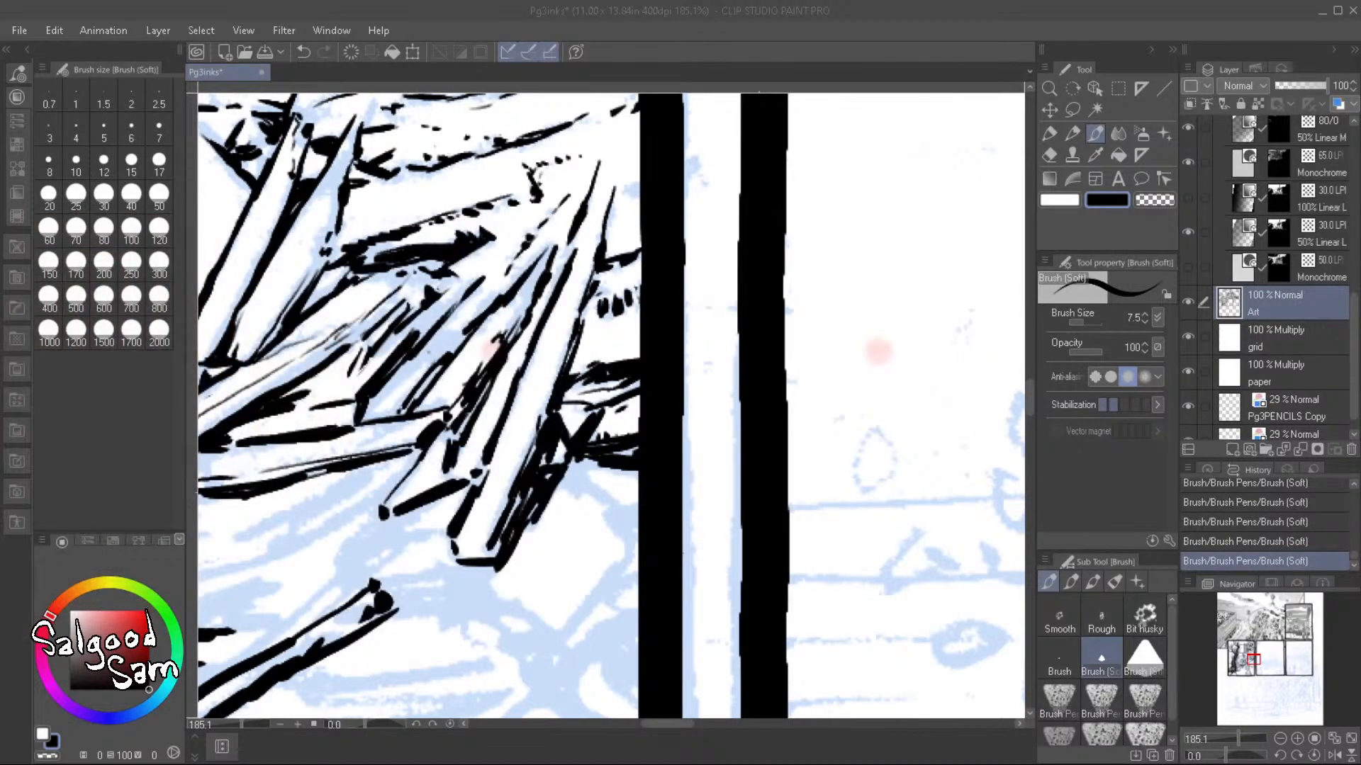
pyautogui.moveTo(550, 500)
pyautogui.mouseDown()
pyautogui.moveTo(585, 460)
pyautogui.moveTo(581, 493)
pyautogui.moveTo(591, 482)
pyautogui.moveTo(635, 549)
pyautogui.moveTo(618, 505)
pyautogui.moveTo(643, 529)
pyautogui.mouseUp()
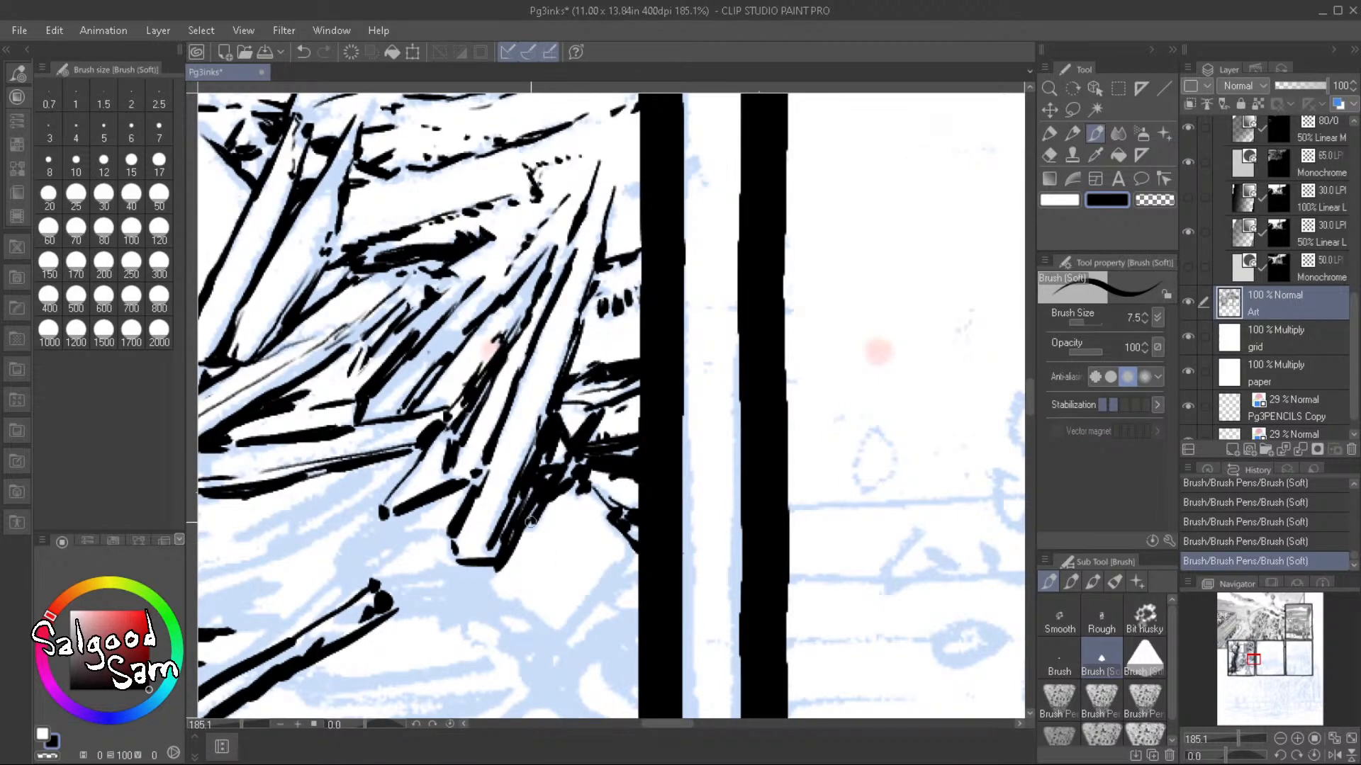
pyautogui.moveTo(532, 521)
pyautogui.mouseDown()
pyautogui.moveTo(477, 585)
pyautogui.moveTo(561, 643)
pyautogui.moveTo(631, 560)
pyautogui.moveTo(564, 641)
pyautogui.mouseUp()
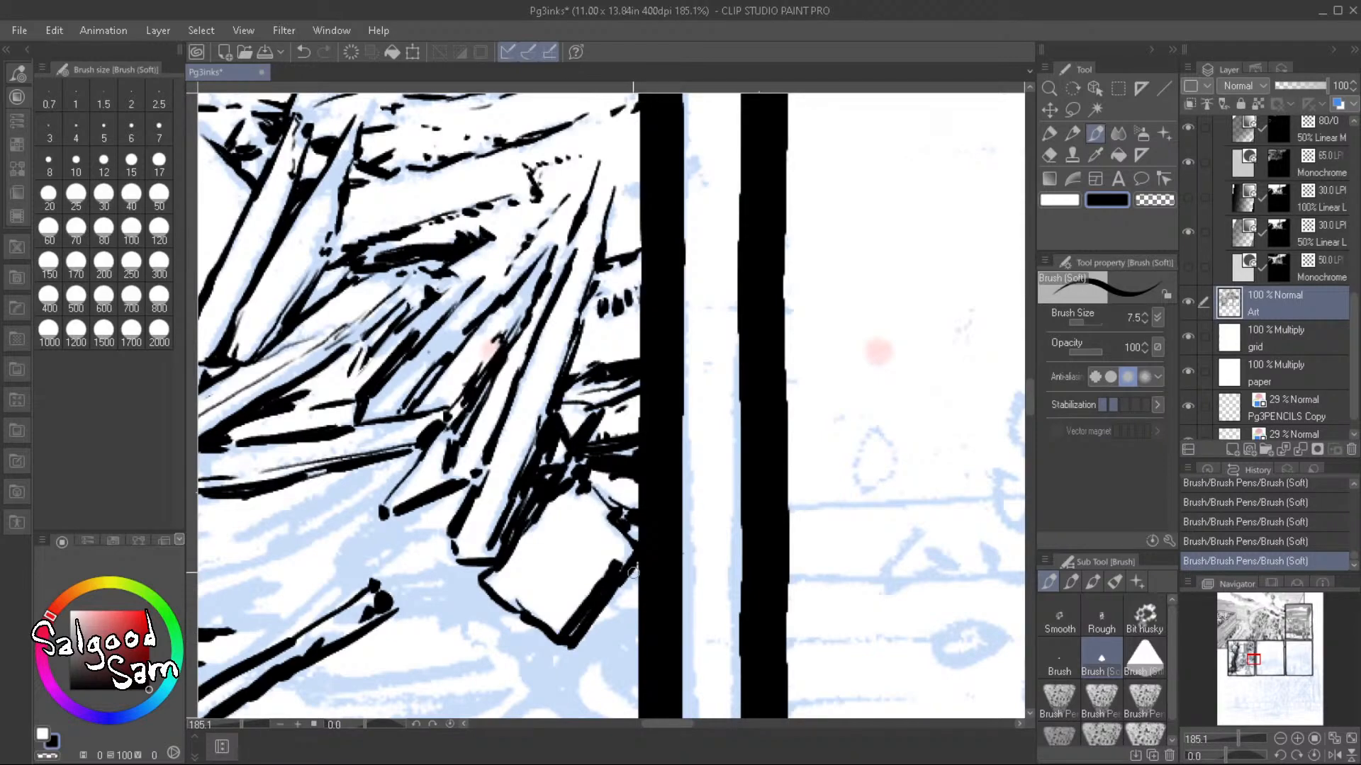
pyautogui.moveTo(633, 566)
pyautogui.mouseDown()
pyautogui.moveTo(617, 613)
pyautogui.moveTo(635, 616)
pyautogui.moveTo(603, 618)
pyautogui.moveTo(614, 622)
pyautogui.moveTo(602, 638)
pyautogui.moveTo(622, 628)
pyautogui.moveTo(584, 640)
pyautogui.moveTo(637, 621)
pyautogui.mouseUp()
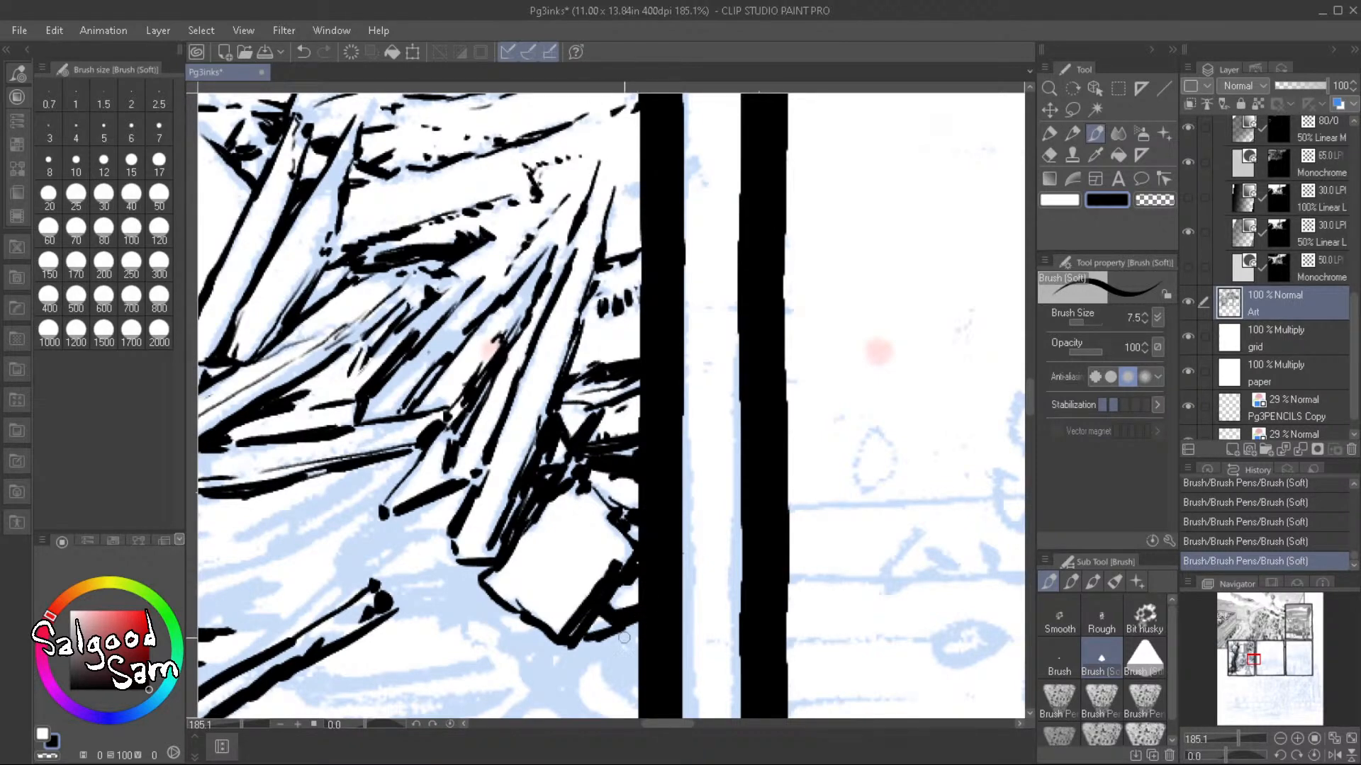
# Ink and darken the debris between the long plank's end and the block, and add small marks on the block's face
pyautogui.moveTo(490, 614)
pyautogui.mouseDown()
pyautogui.moveTo(516, 634)
pyautogui.moveTo(488, 613)
pyautogui.moveTo(523, 615)
pyautogui.moveTo(522, 634)
pyautogui.moveTo(561, 619)
pyautogui.moveTo(467, 614)
pyautogui.moveTo(463, 636)
pyautogui.moveTo(501, 647)
pyautogui.moveTo(485, 646)
pyautogui.moveTo(571, 618)
pyautogui.moveTo(517, 638)
pyautogui.moveTo(525, 648)
pyautogui.moveTo(498, 646)
pyautogui.moveTo(525, 643)
pyautogui.moveTo(444, 609)
pyautogui.moveTo(443, 627)
pyautogui.moveTo(434, 574)
pyautogui.moveTo(402, 588)
pyautogui.moveTo(509, 563)
pyautogui.moveTo(470, 571)
pyautogui.mouseUp()
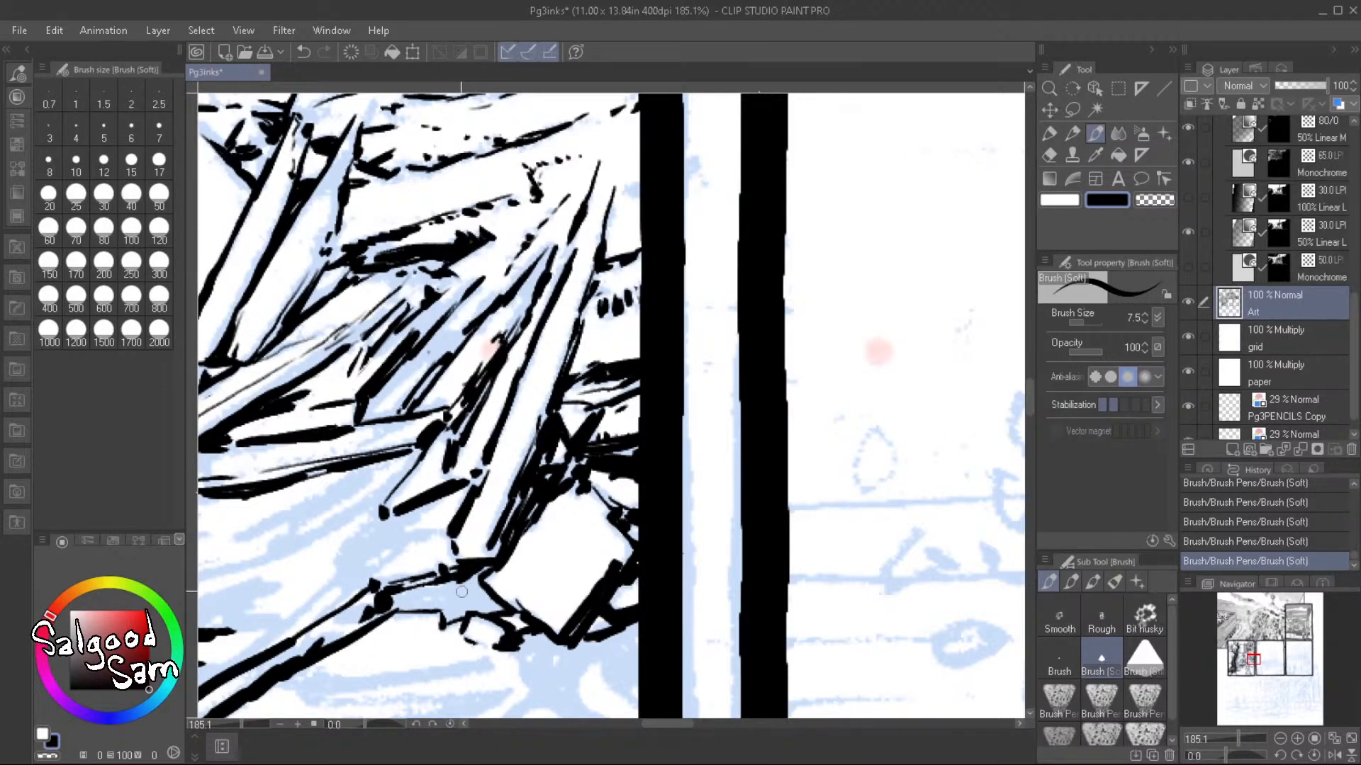
pyautogui.moveTo(390, 601)
pyautogui.mouseDown()
pyautogui.moveTo(456, 579)
pyautogui.moveTo(398, 601)
pyautogui.moveTo(462, 591)
pyautogui.moveTo(393, 605)
pyautogui.moveTo(462, 596)
pyautogui.moveTo(521, 546)
pyautogui.moveTo(467, 604)
pyautogui.moveTo(448, 604)
pyautogui.moveTo(467, 601)
pyautogui.mouseUp()
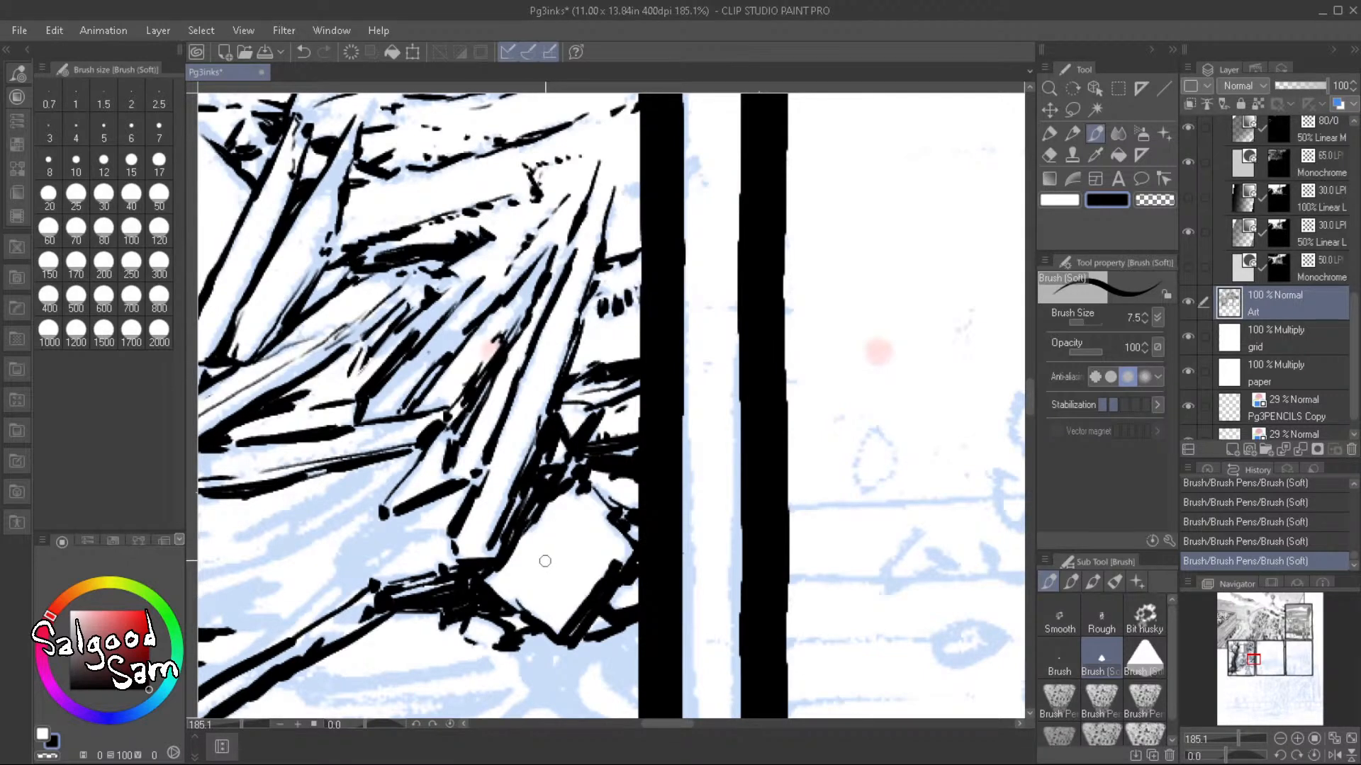
pyautogui.moveTo(547, 561); pyautogui.dragTo(560, 547)
# Outline the rubble chunk beneath the block at the right border and fill the shadow between them
pyautogui.moveTo(602, 650)
pyautogui.mouseDown()
pyautogui.moveTo(576, 666)
pyautogui.moveTo(630, 572)
pyautogui.moveTo(621, 526)
pyautogui.moveTo(582, 542)
pyautogui.moveTo(610, 576)
pyautogui.mouseUp()
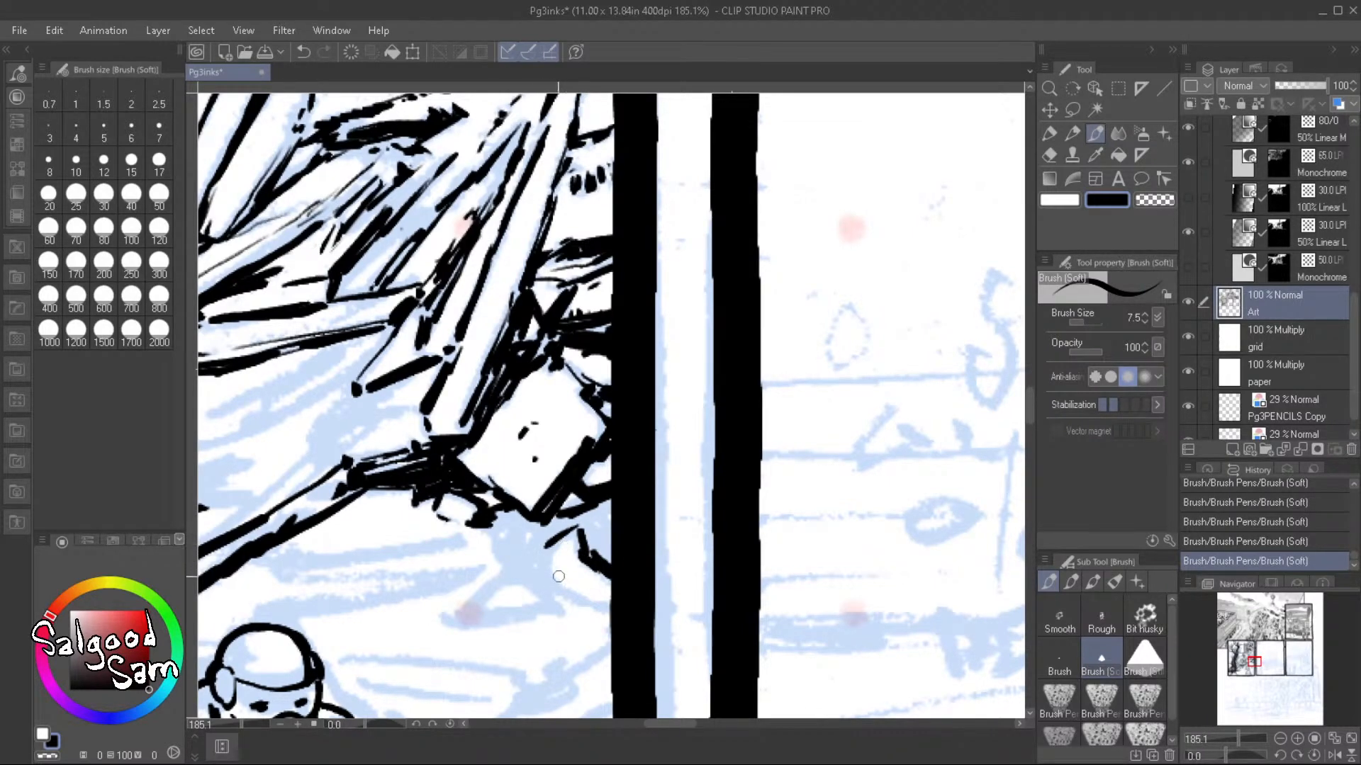
pyautogui.moveTo(538, 544); pyautogui.dragTo(555, 585)
pyautogui.moveTo(558, 585); pyautogui.dragTo(611, 614)
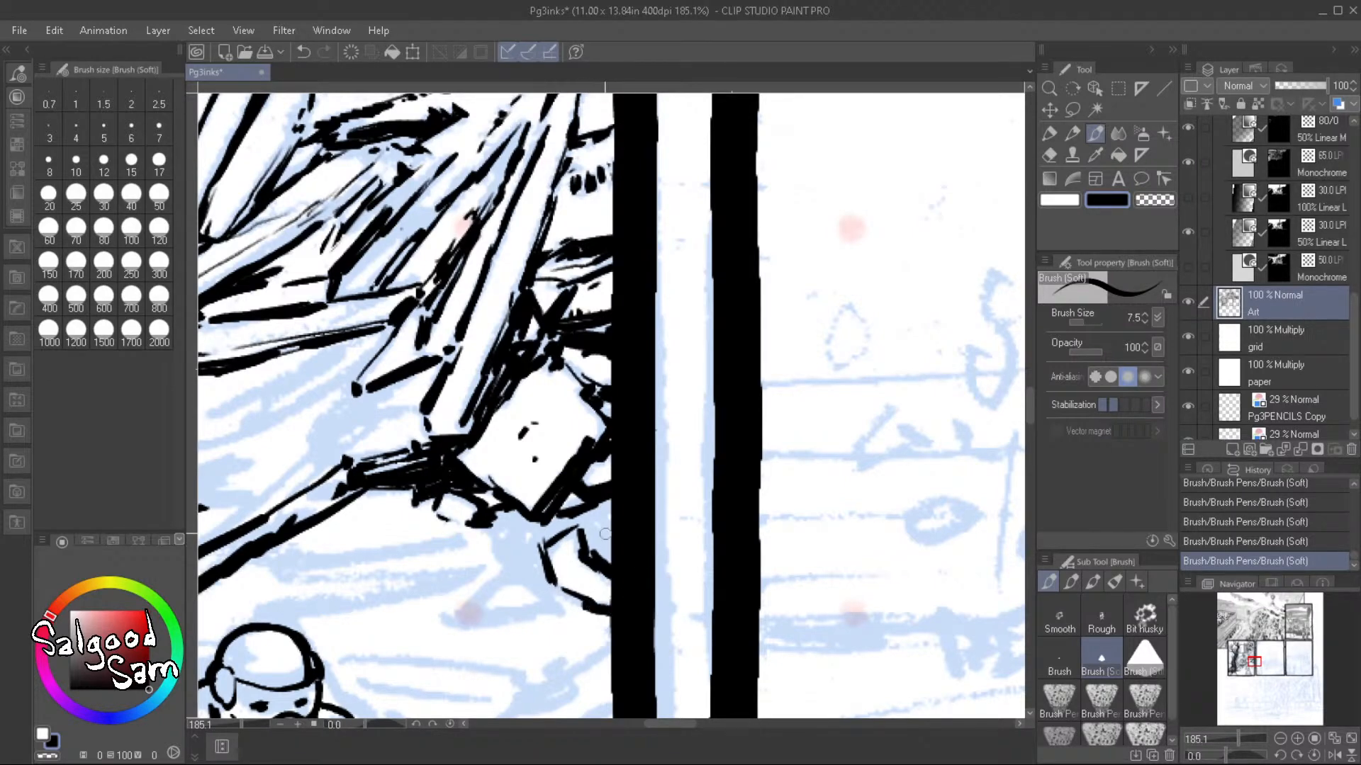
pyautogui.moveTo(524, 551); pyautogui.dragTo(549, 584)
pyautogui.moveTo(519, 523)
pyautogui.mouseDown()
pyautogui.moveTo(539, 544)
pyautogui.moveTo(557, 524)
pyautogui.moveTo(536, 551)
pyautogui.moveTo(587, 529)
pyautogui.moveTo(593, 511)
pyautogui.moveTo(579, 519)
pyautogui.moveTo(602, 536)
pyautogui.moveTo(620, 568)
pyautogui.mouseUp()
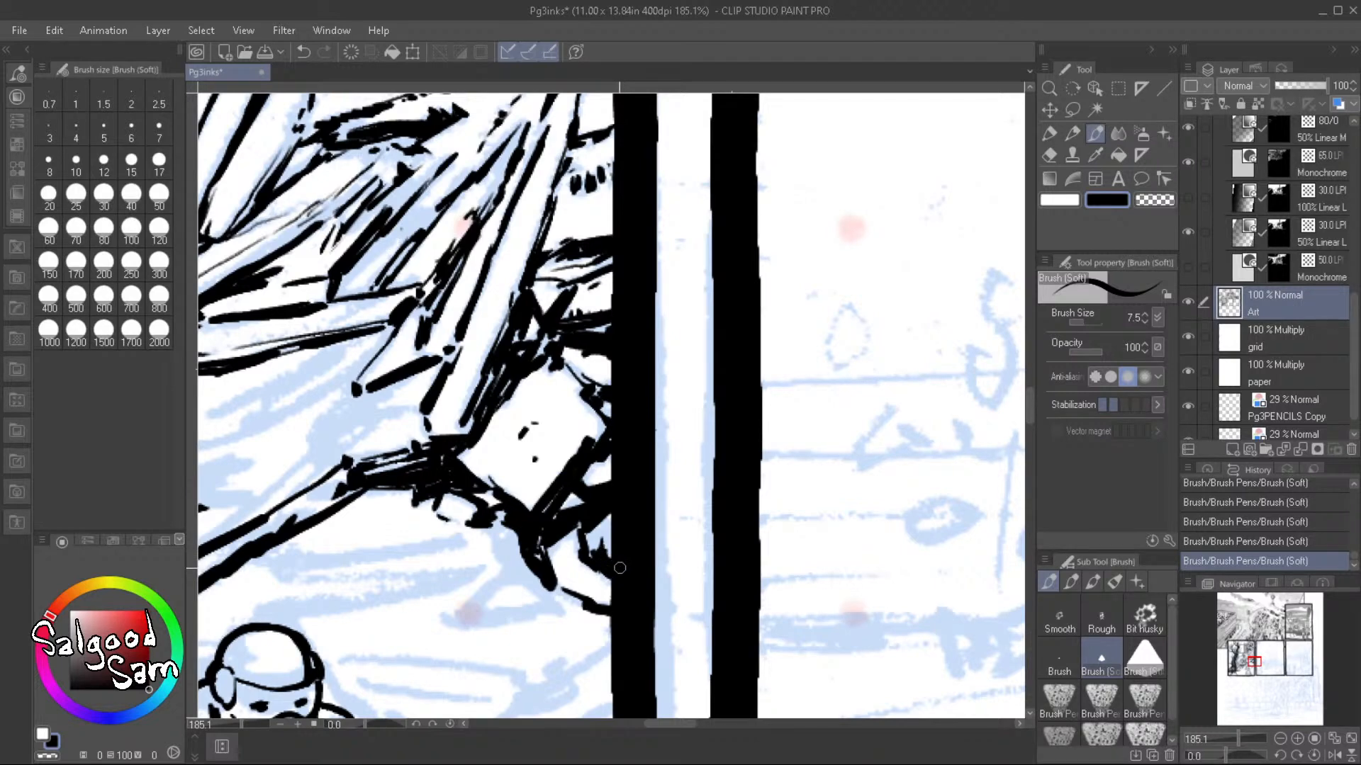
# Ink the pointed shard below the block with a thick diagonal, a thin base line and dark accents
pyautogui.moveTo(465, 616); pyautogui.dragTo(510, 569)
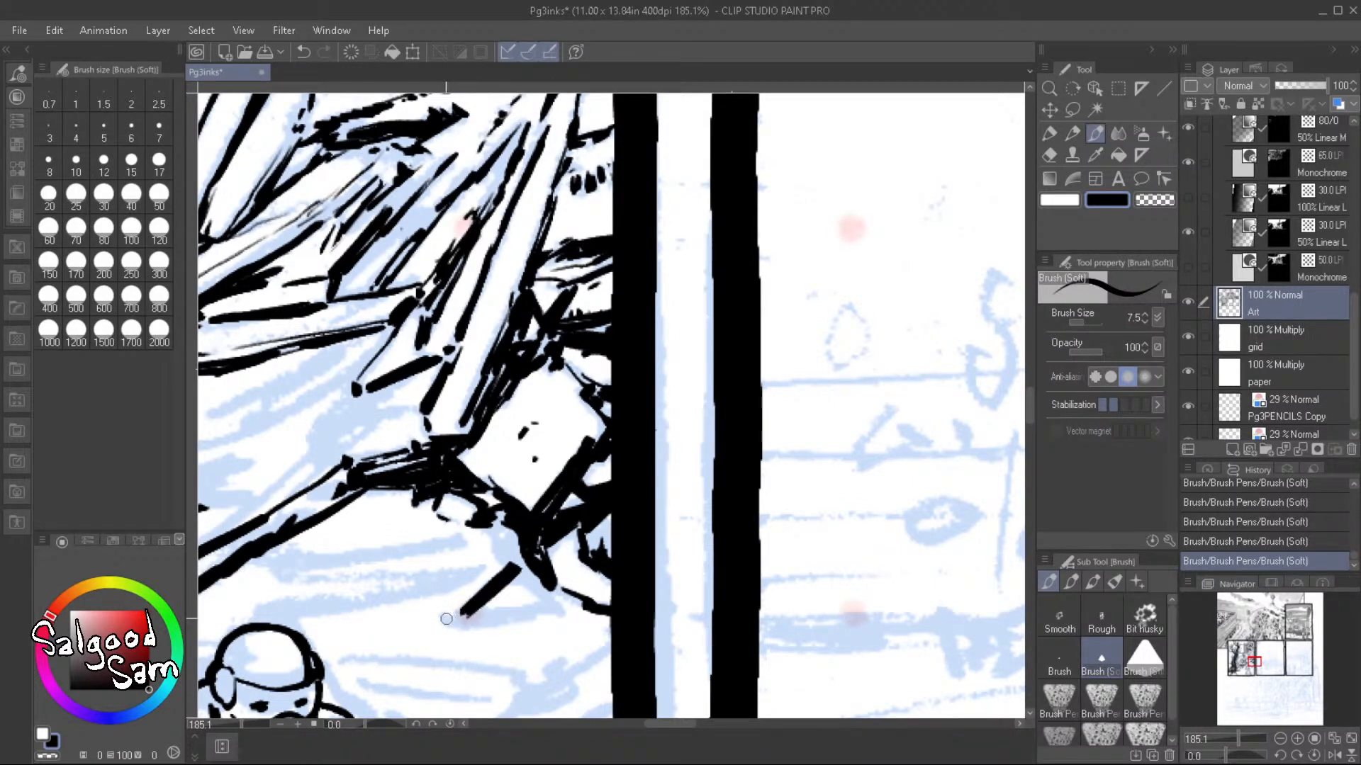
pyautogui.moveTo(447, 615); pyautogui.dragTo(579, 609)
pyautogui.moveTo(541, 554)
pyautogui.mouseDown()
pyautogui.moveTo(510, 555)
pyautogui.moveTo(507, 534)
pyautogui.moveTo(515, 565)
pyautogui.moveTo(554, 528)
pyautogui.mouseUp()
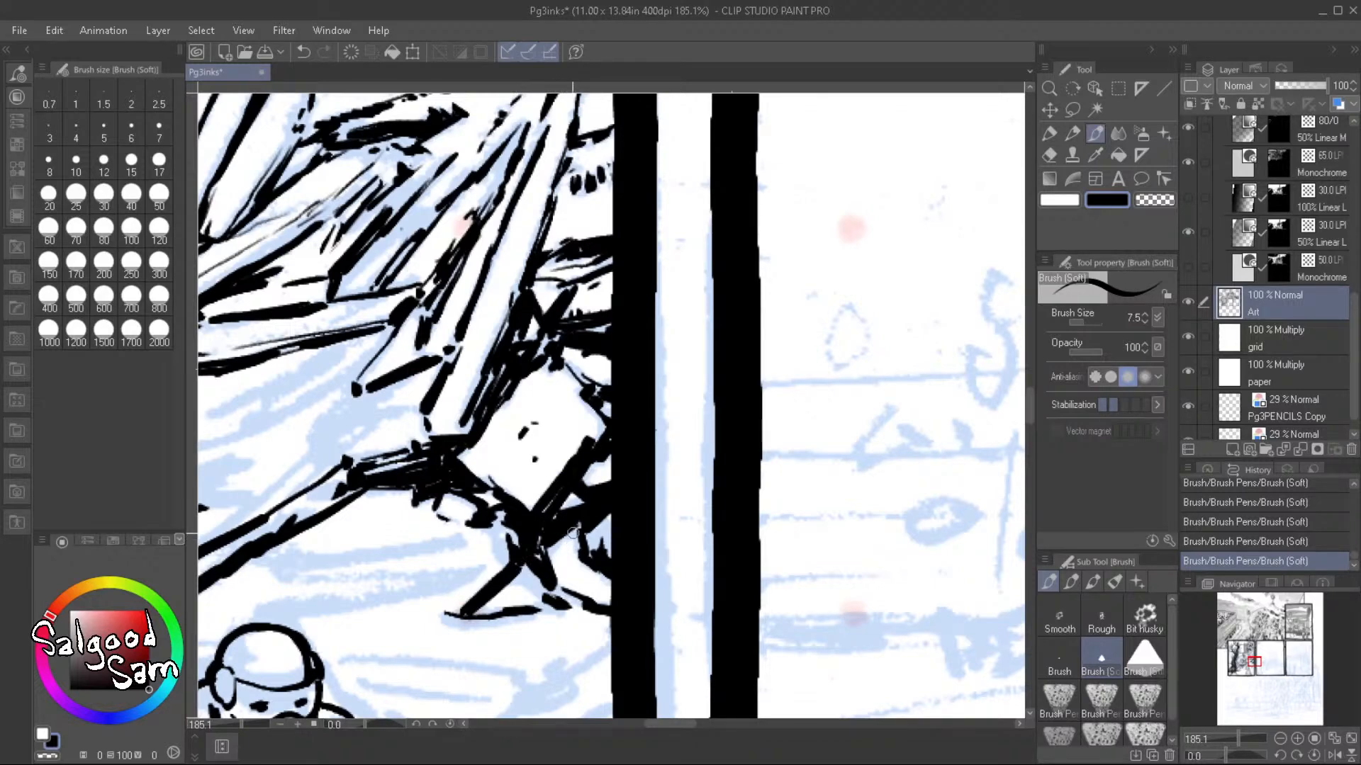
# Ink the long ground contours and a small mound between the shard and the long plank above the helmeted figure
pyautogui.moveTo(284, 554); pyautogui.dragTo(474, 533)
pyautogui.moveTo(318, 599)
pyautogui.mouseDown()
pyautogui.moveTo(477, 568)
pyautogui.moveTo(403, 591)
pyautogui.moveTo(486, 572)
pyautogui.mouseUp()
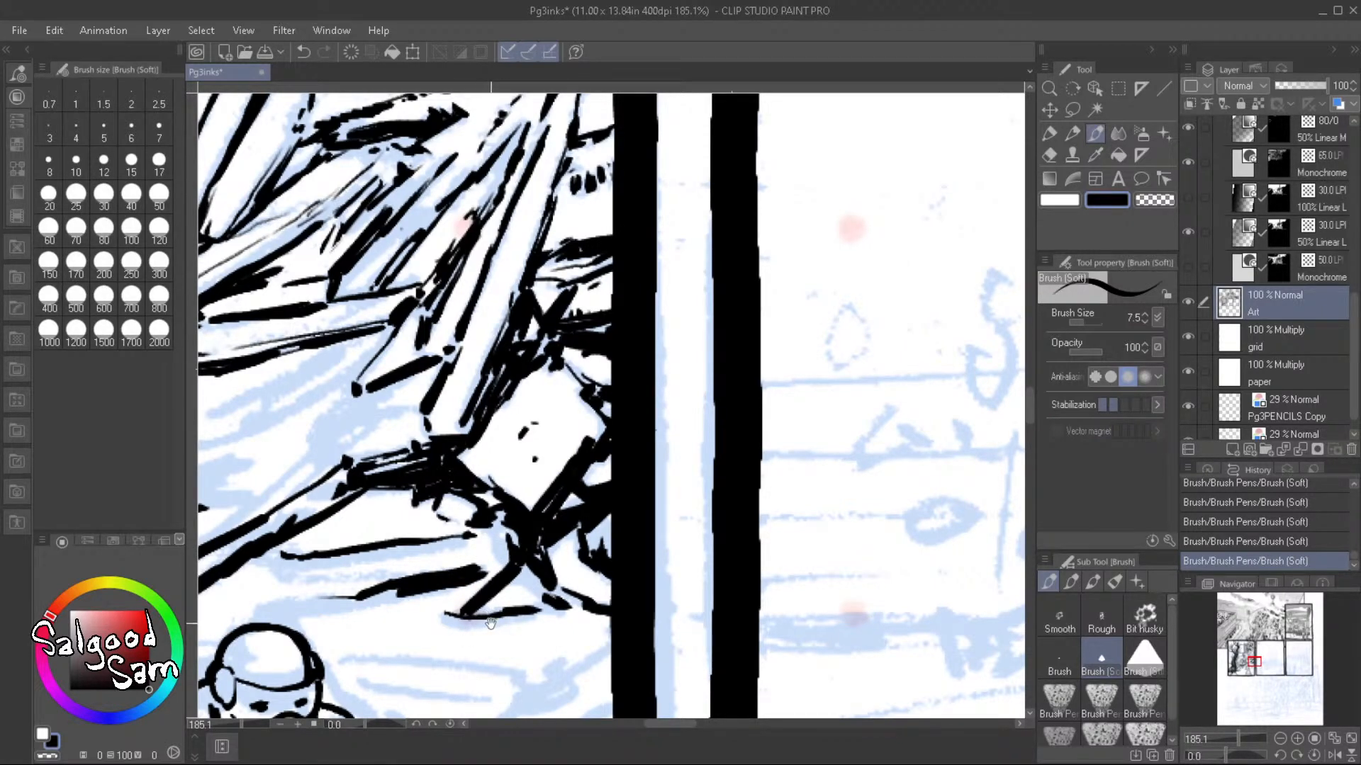
pyautogui.moveTo(486, 625); pyautogui.dragTo(578, 496)
pyautogui.moveTo(459, 480); pyautogui.dragTo(505, 459)
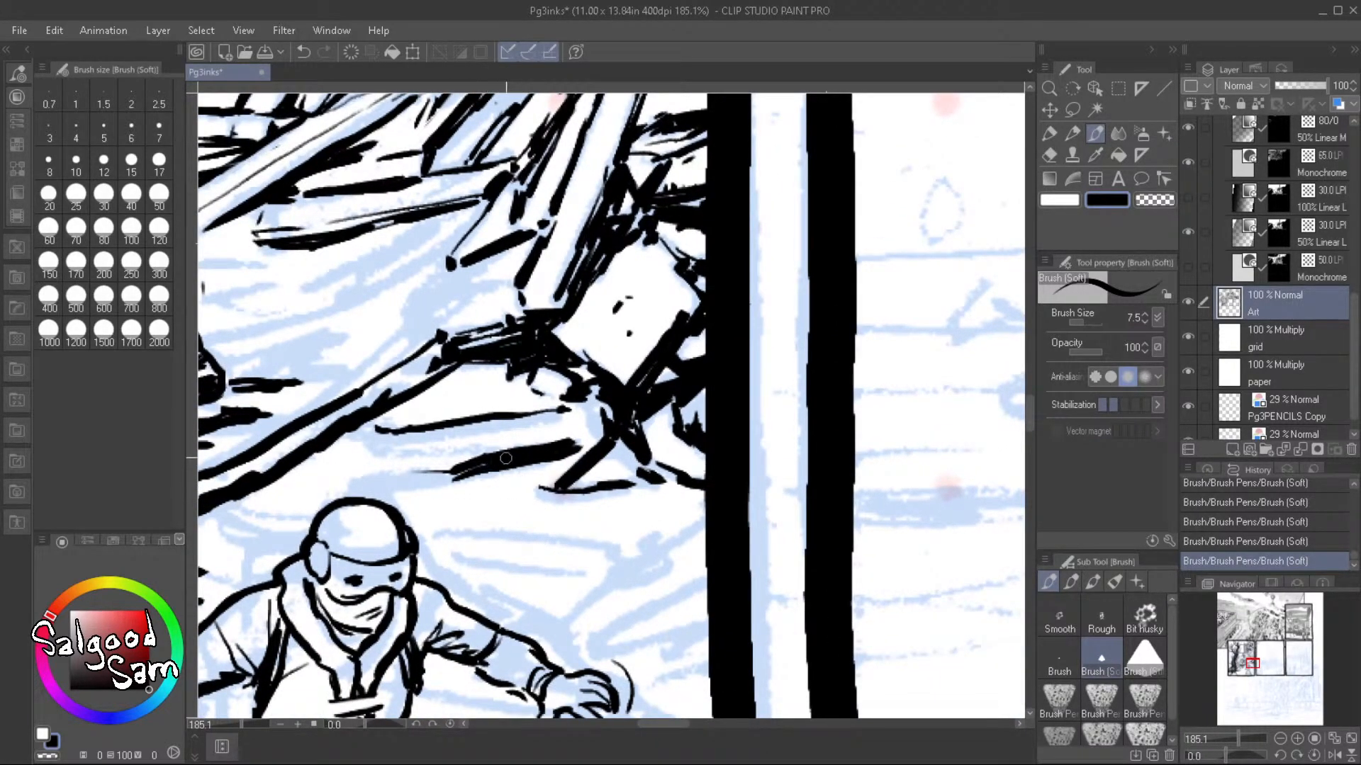
pyautogui.moveTo(373, 483); pyautogui.dragTo(446, 471)
pyautogui.moveTo(489, 402)
pyautogui.mouseDown()
pyautogui.moveTo(454, 415)
pyautogui.moveTo(496, 391)
pyautogui.mouseUp()
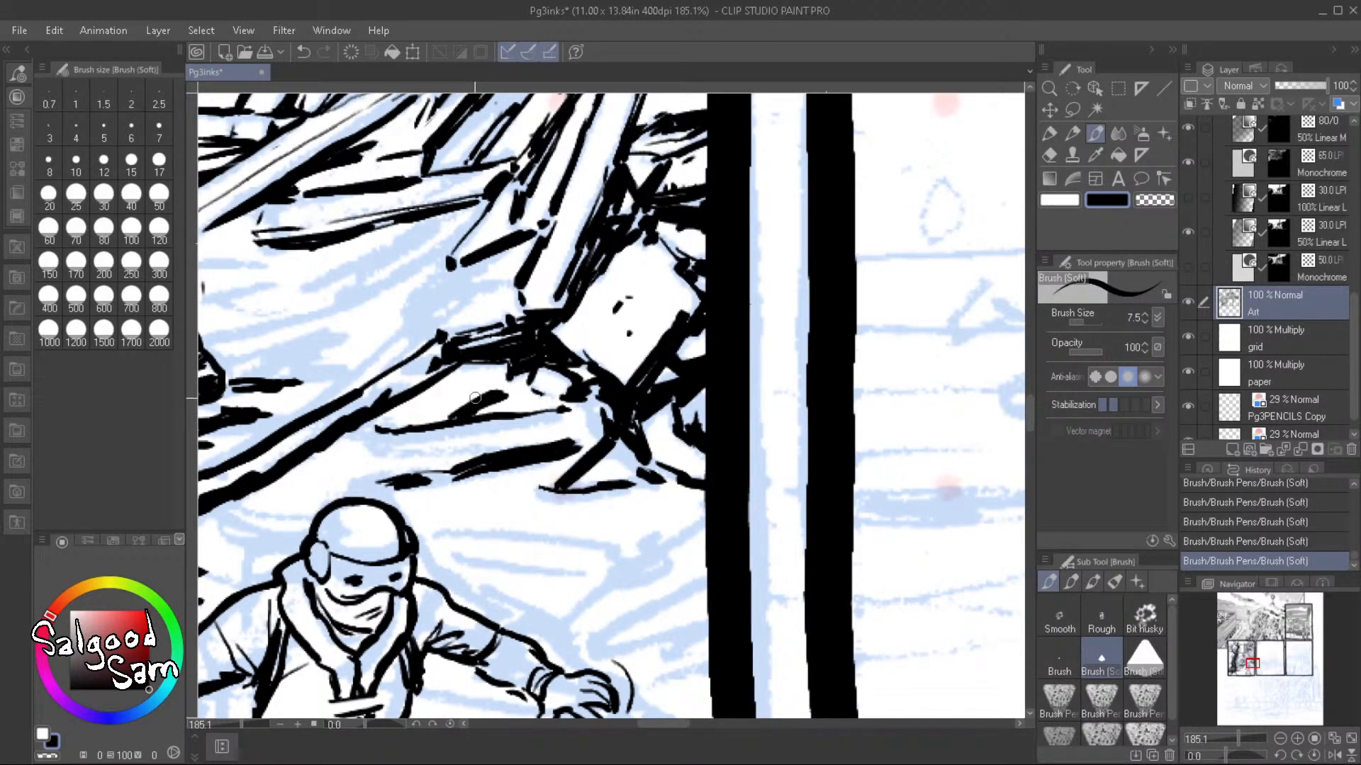
pyautogui.moveTo(508, 395); pyautogui.dragTo(564, 404)
# Add short ink accents under the long plank and a dark piece of debris beside the figure's helmet
pyautogui.moveTo(331, 458); pyautogui.dragTo(376, 461)
pyautogui.moveTo(344, 495); pyautogui.dragTo(363, 488)
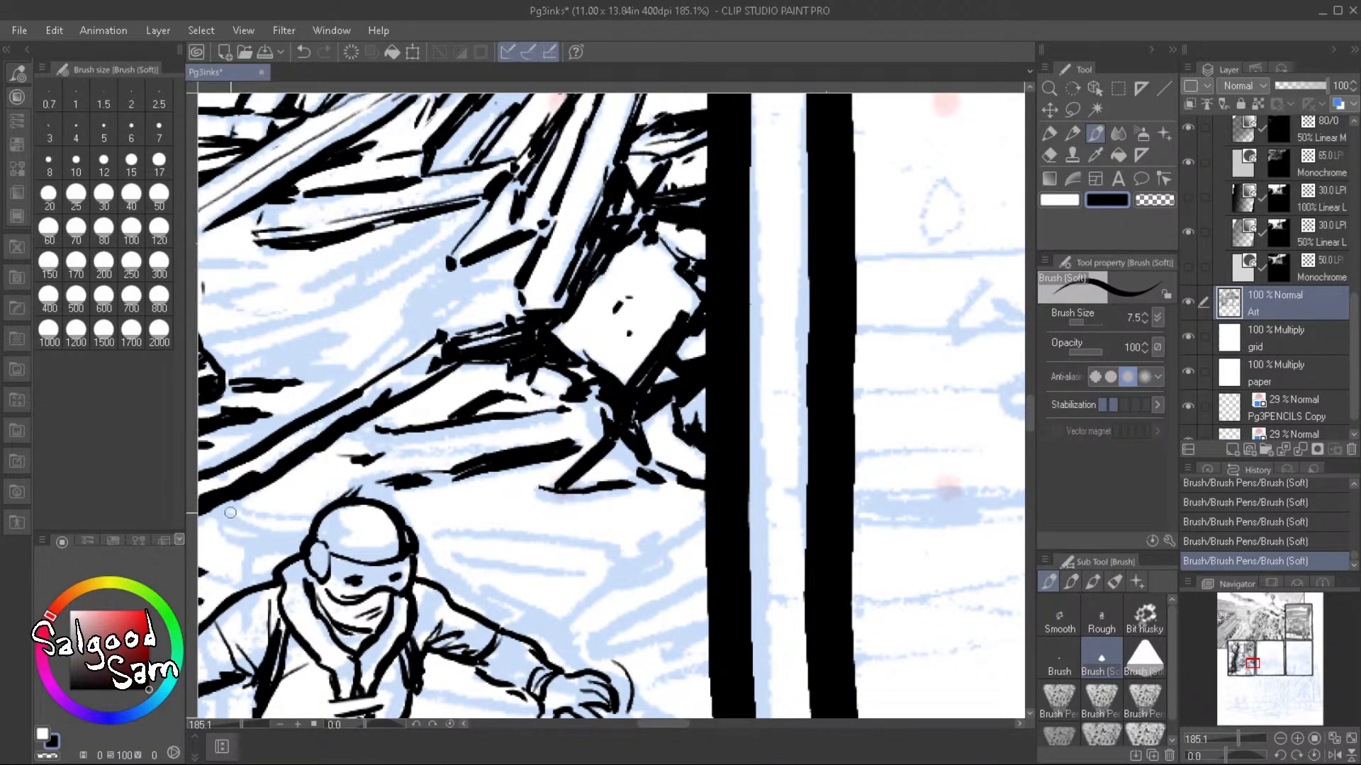
pyautogui.moveTo(244, 519)
pyautogui.mouseDown()
pyautogui.moveTo(293, 530)
pyautogui.moveTo(282, 514)
pyautogui.moveTo(306, 518)
pyautogui.moveTo(290, 535)
pyautogui.moveTo(251, 531)
pyautogui.moveTo(284, 541)
pyautogui.moveTo(251, 544)
pyautogui.moveTo(266, 535)
pyautogui.moveTo(248, 573)
pyautogui.moveTo(303, 523)
pyautogui.mouseUp()
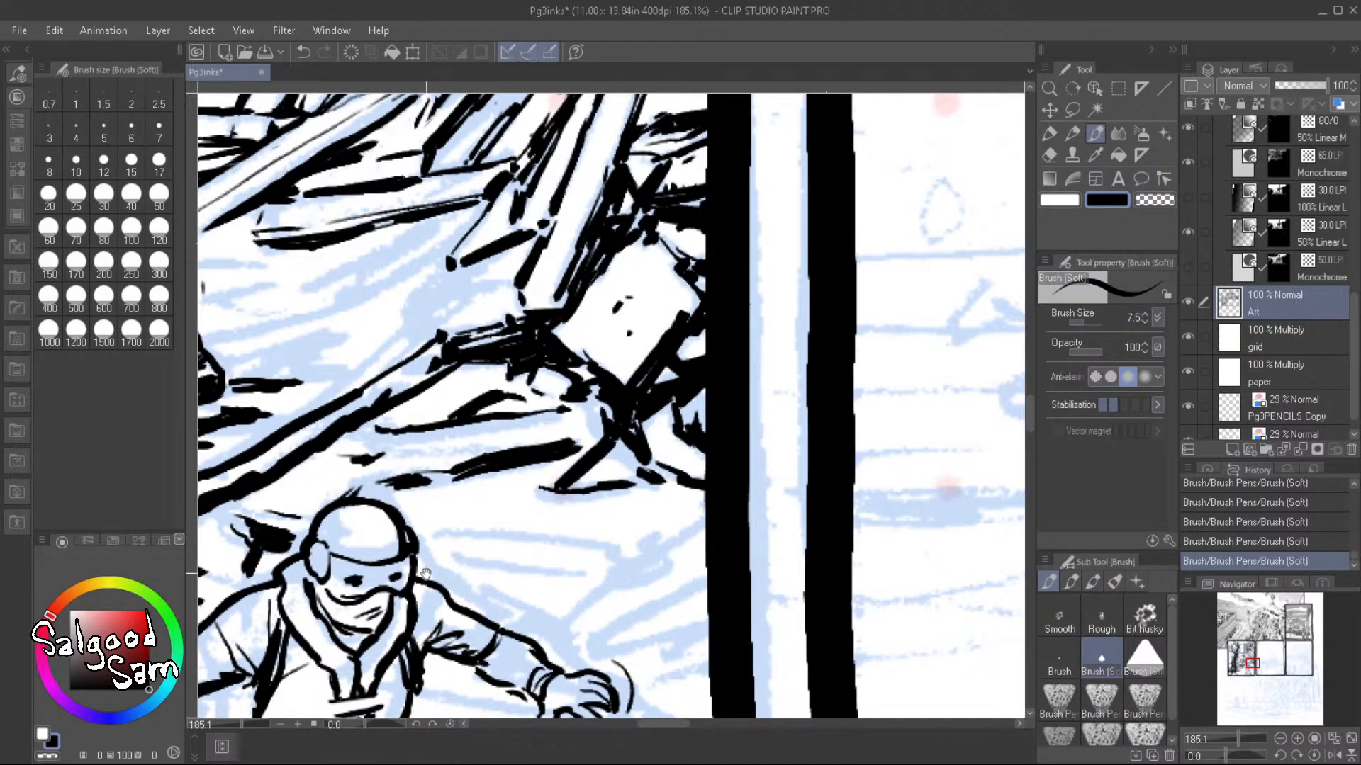
# Ink the plank above the figure's outstretched arm, with a thick lower edge, a thin upper edge and a dark end
pyautogui.moveTo(397, 581); pyautogui.dragTo(598, 395)
pyautogui.moveTo(783, 455); pyautogui.dragTo(637, 500)
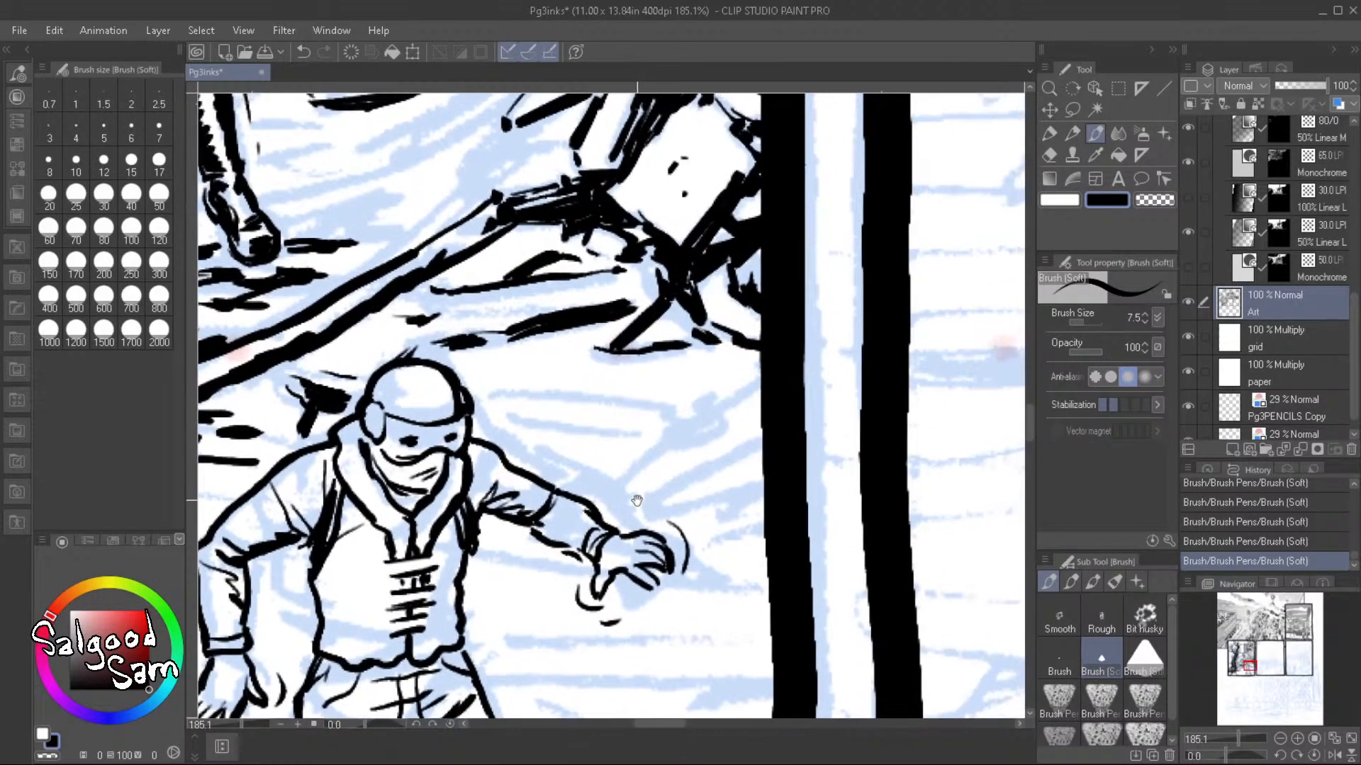
pyautogui.moveTo(498, 421)
pyautogui.mouseDown()
pyautogui.moveTo(618, 436)
pyautogui.moveTo(673, 426)
pyautogui.moveTo(681, 410)
pyautogui.moveTo(669, 433)
pyautogui.mouseUp()
pyautogui.moveTo(508, 434)
pyautogui.mouseDown()
pyautogui.moveTo(663, 451)
pyautogui.moveTo(698, 421)
pyautogui.moveTo(663, 455)
pyautogui.mouseUp()
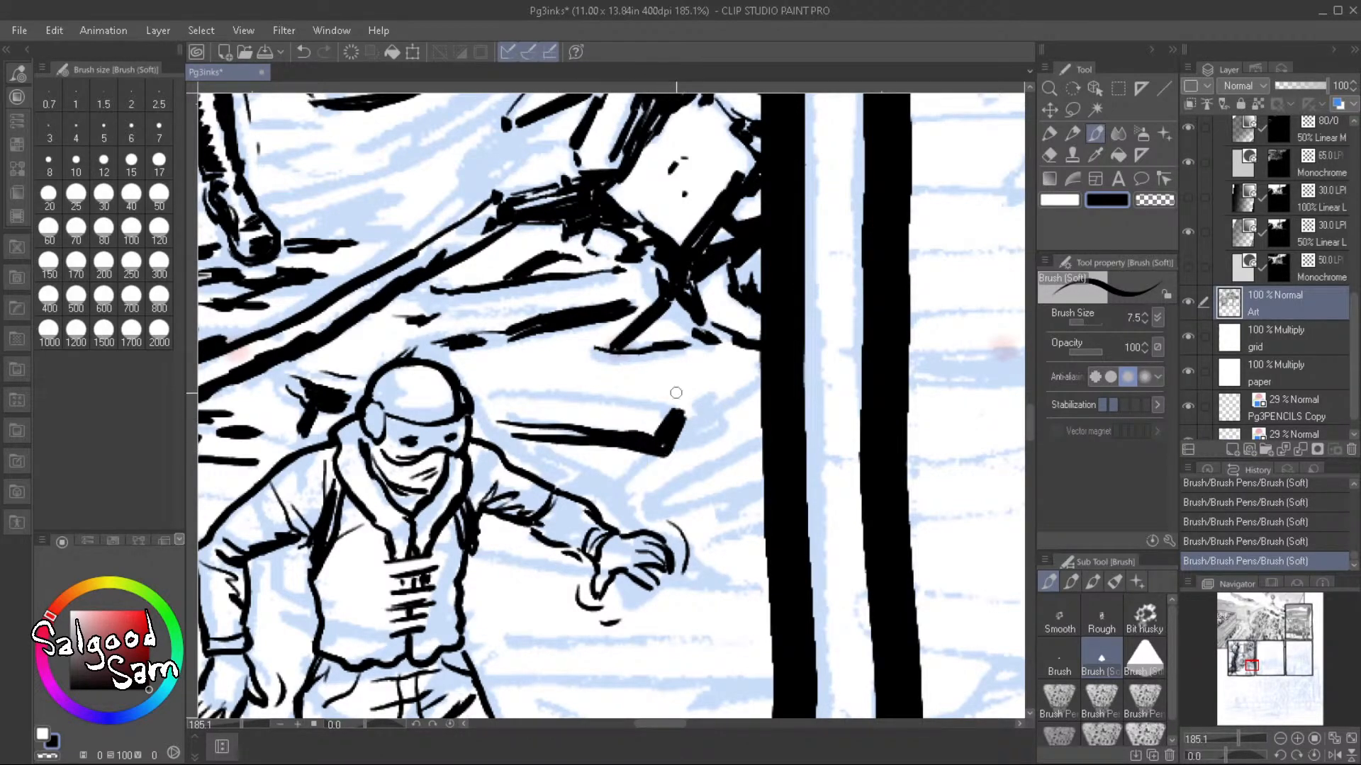
pyautogui.moveTo(550, 395)
pyautogui.mouseDown()
pyautogui.moveTo(640, 401)
pyautogui.moveTo(668, 374)
pyautogui.moveTo(655, 383)
pyautogui.mouseUp()
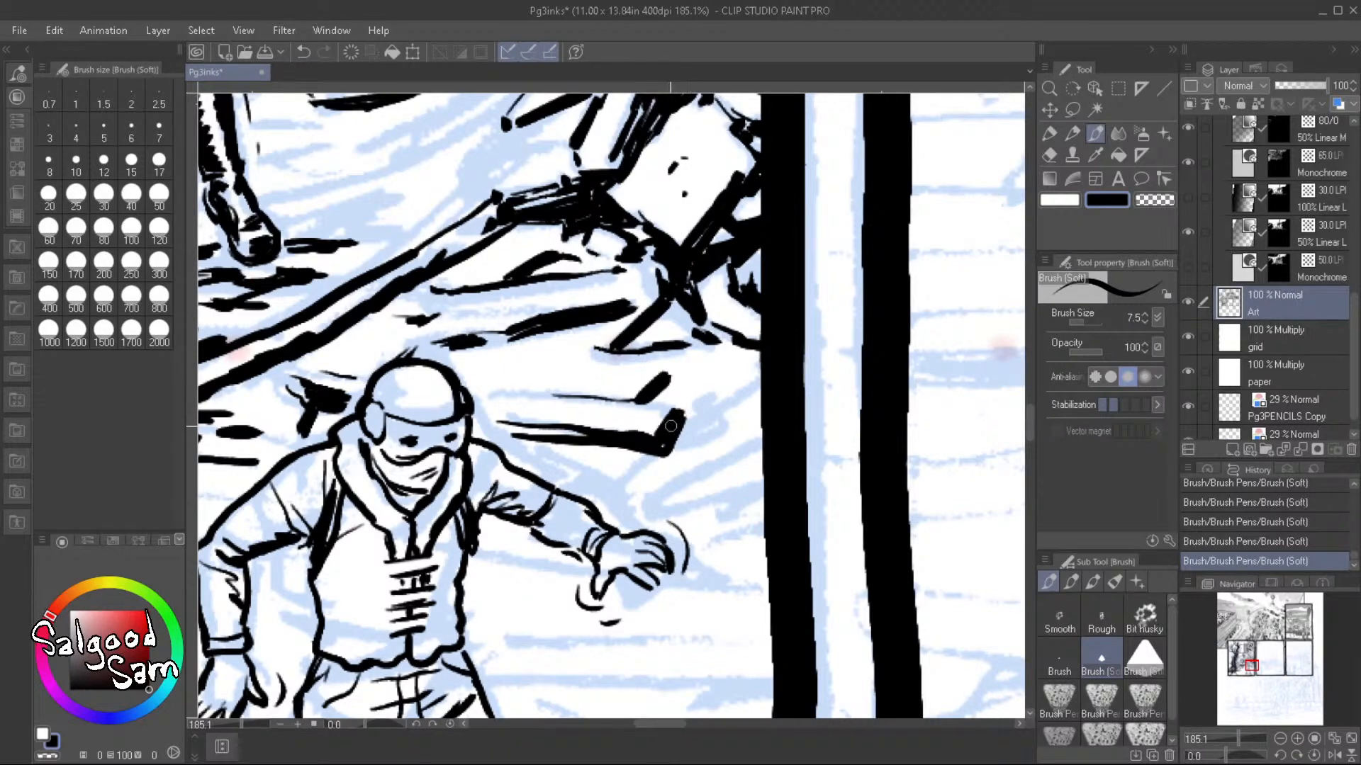
# Ink the debris beside the plank's end up to the right border and the ground strokes around the figure's outstretched hand
pyautogui.moveTo(681, 418)
pyautogui.mouseDown()
pyautogui.moveTo(667, 453)
pyautogui.moveTo(720, 418)
pyautogui.mouseUp()
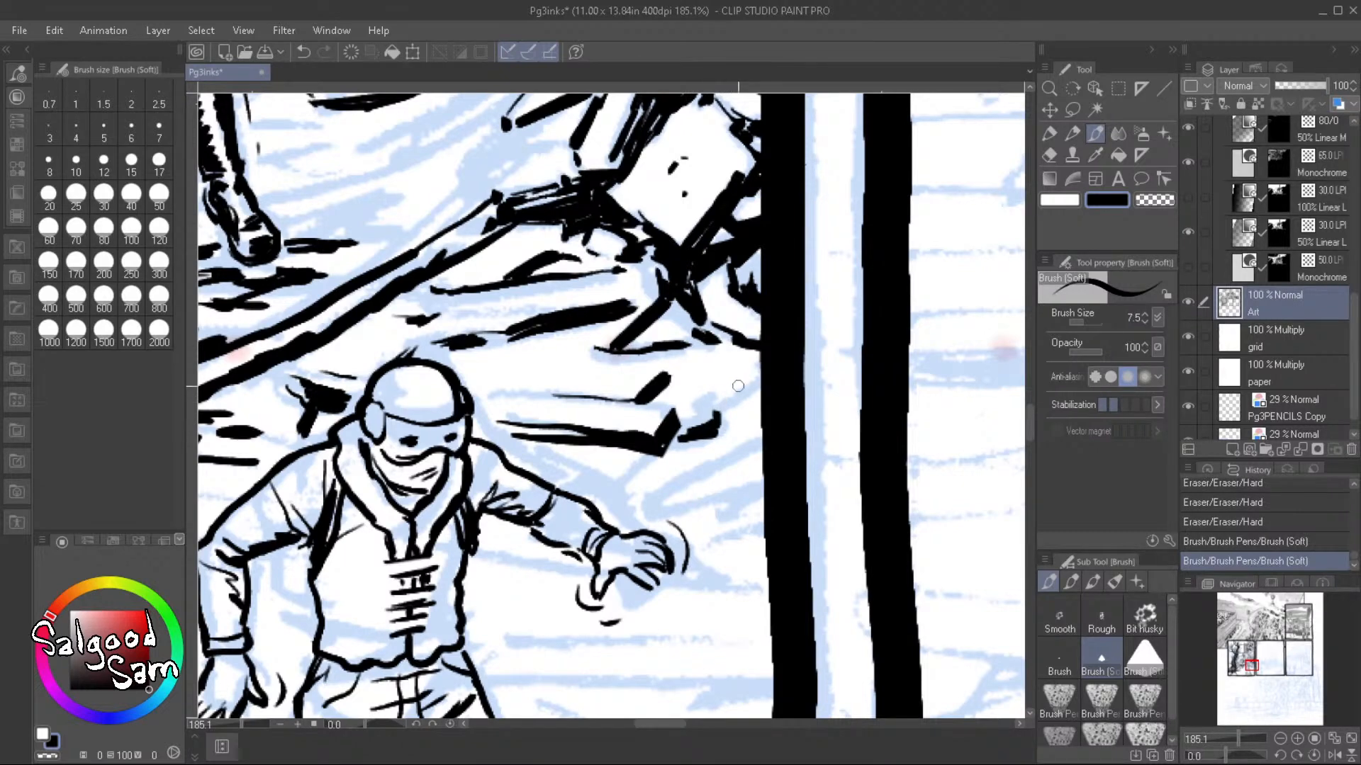
pyautogui.moveTo(763, 374)
pyautogui.mouseDown()
pyautogui.moveTo(696, 420)
pyautogui.moveTo(772, 358)
pyautogui.mouseUp()
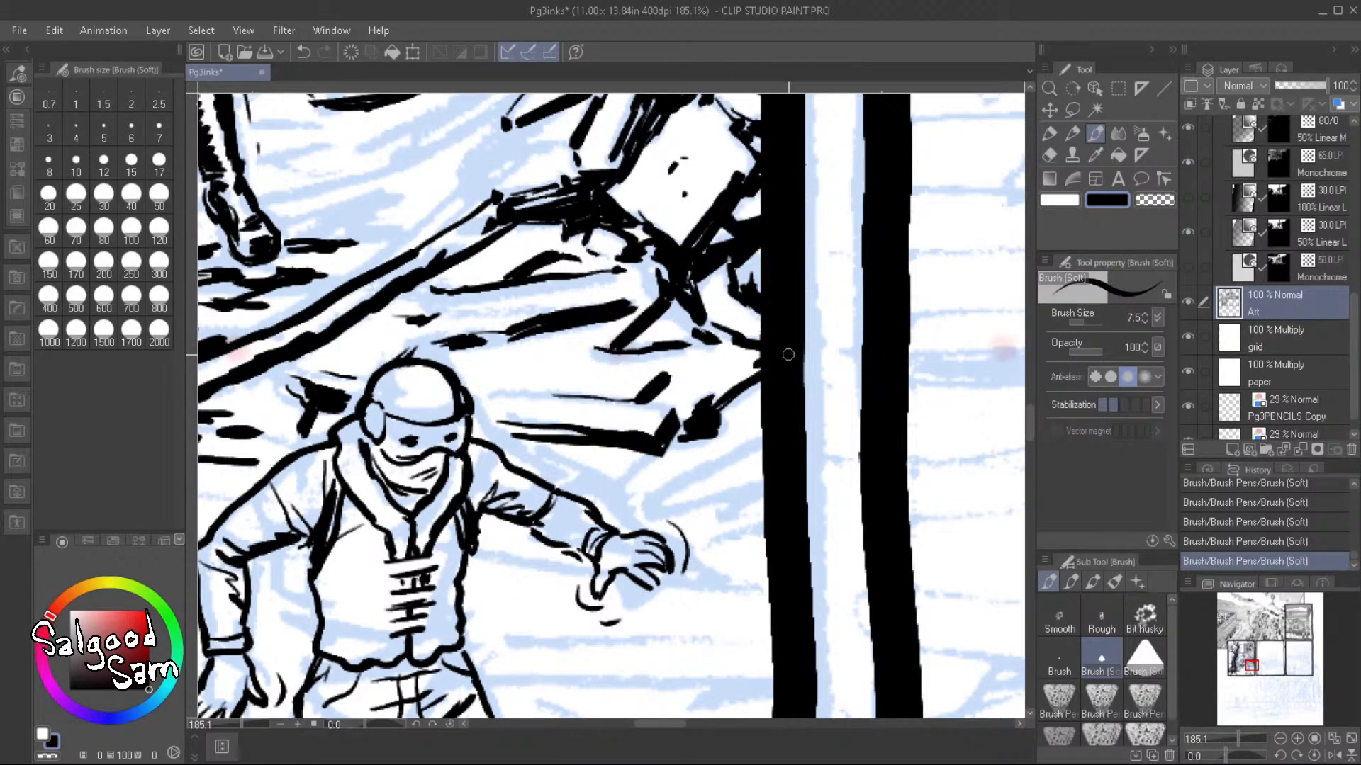
pyautogui.moveTo(662, 491)
pyautogui.mouseDown()
pyautogui.moveTo(772, 437)
pyautogui.moveTo(644, 496)
pyautogui.moveTo(747, 431)
pyautogui.moveTo(633, 508)
pyautogui.moveTo(703, 440)
pyautogui.moveTo(624, 513)
pyautogui.moveTo(615, 481)
pyautogui.moveTo(555, 461)
pyautogui.moveTo(589, 464)
pyautogui.mouseUp()
pyautogui.moveTo(684, 508)
pyautogui.mouseDown()
pyautogui.moveTo(770, 488)
pyautogui.moveTo(728, 514)
pyautogui.moveTo(711, 504)
pyautogui.moveTo(751, 538)
pyautogui.moveTo(771, 537)
pyautogui.mouseUp()
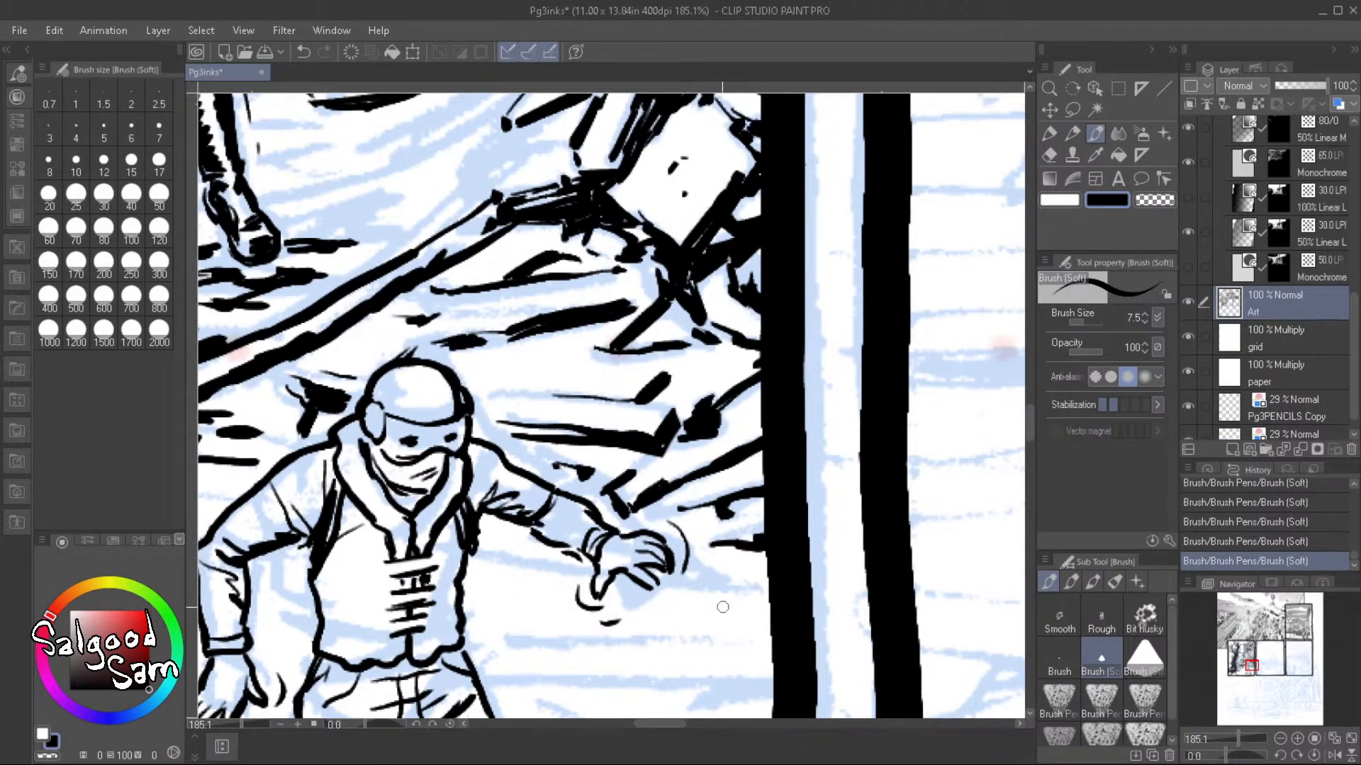
# Ink short dark ground strokes below the outstretched hand, toward the right border and under the arm beside the vest
pyautogui.moveTo(705, 577); pyautogui.dragTo(771, 589)
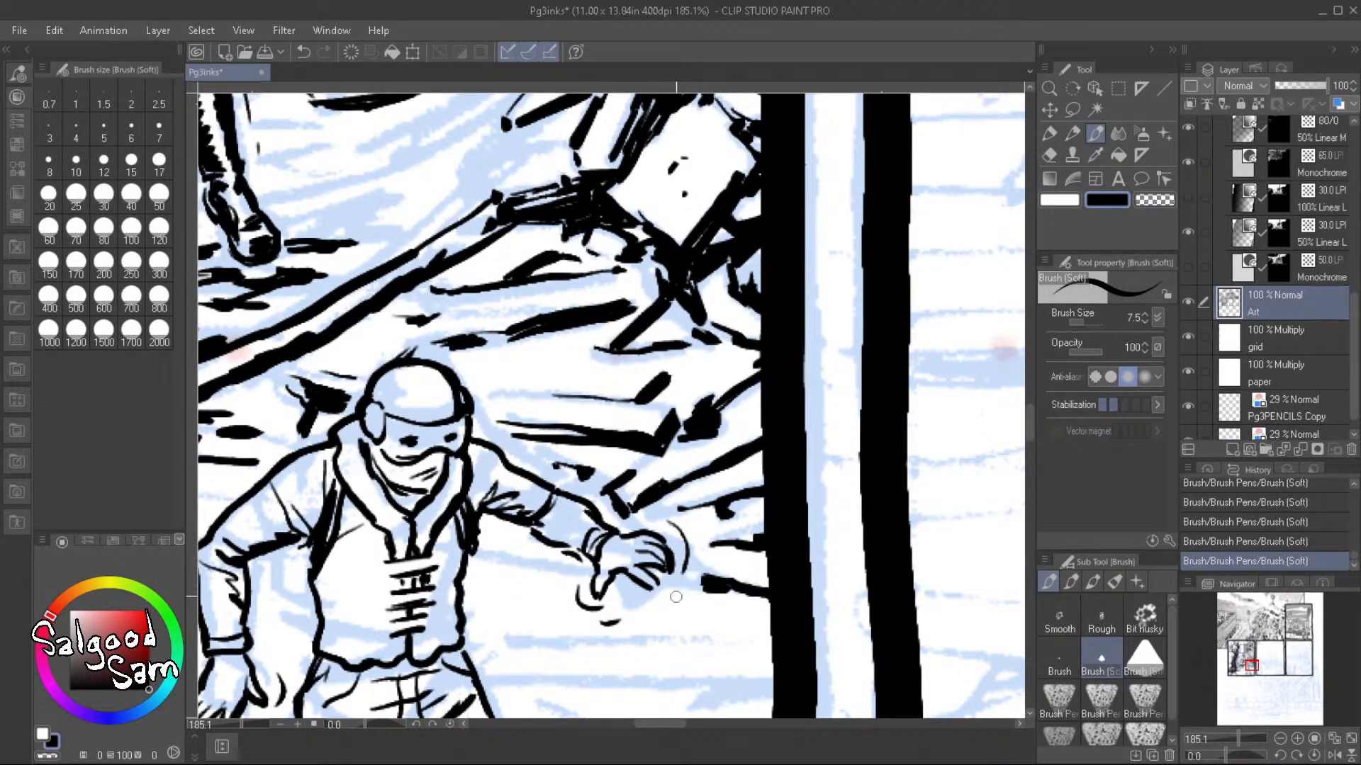
pyautogui.moveTo(635, 604); pyautogui.dragTo(649, 613)
pyautogui.moveTo(468, 551)
pyautogui.mouseDown()
pyautogui.moveTo(559, 565)
pyautogui.moveTo(472, 594)
pyautogui.moveTo(535, 593)
pyautogui.moveTo(509, 597)
pyautogui.mouseUp()
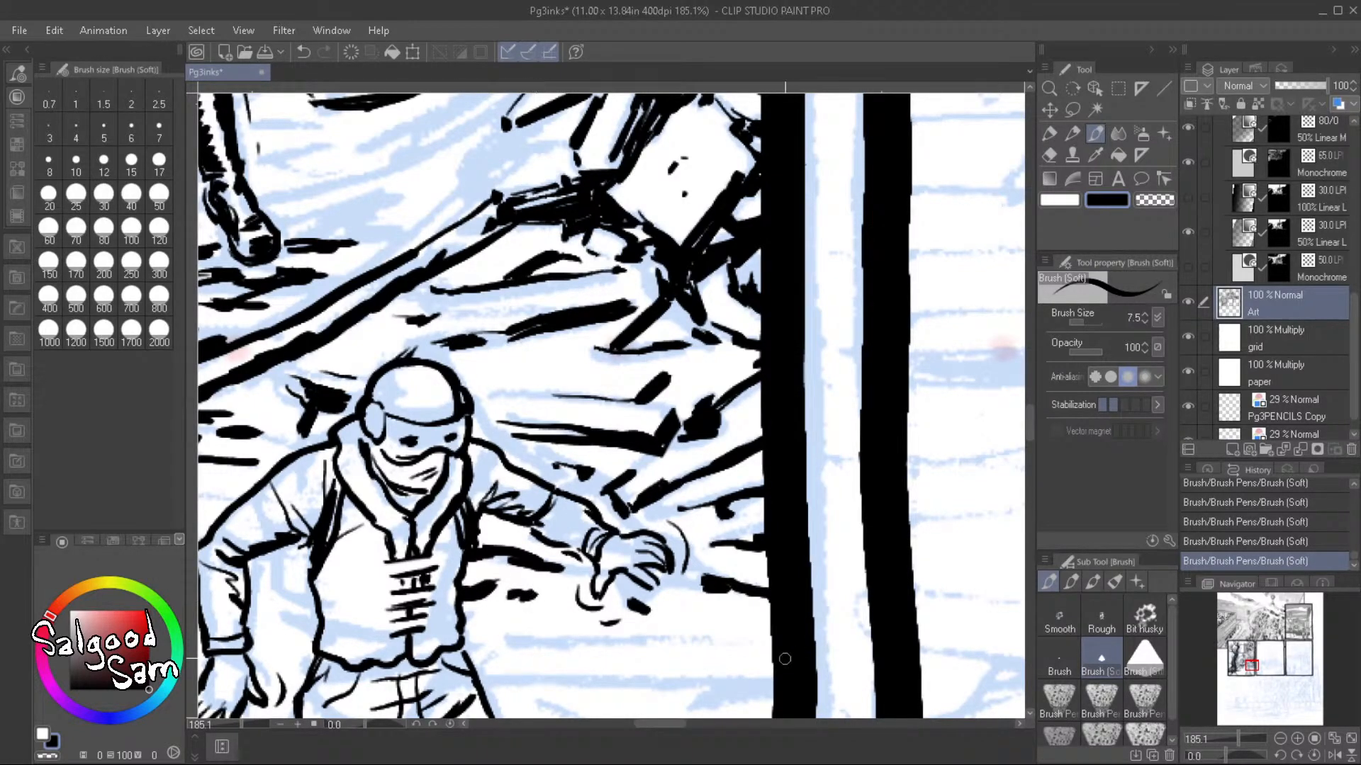
# Ink two long horizontal ground lines from the figure's hip toward the right border, with a dark wedge at the lower line's end
pyautogui.scroll(-3, 659, 560)
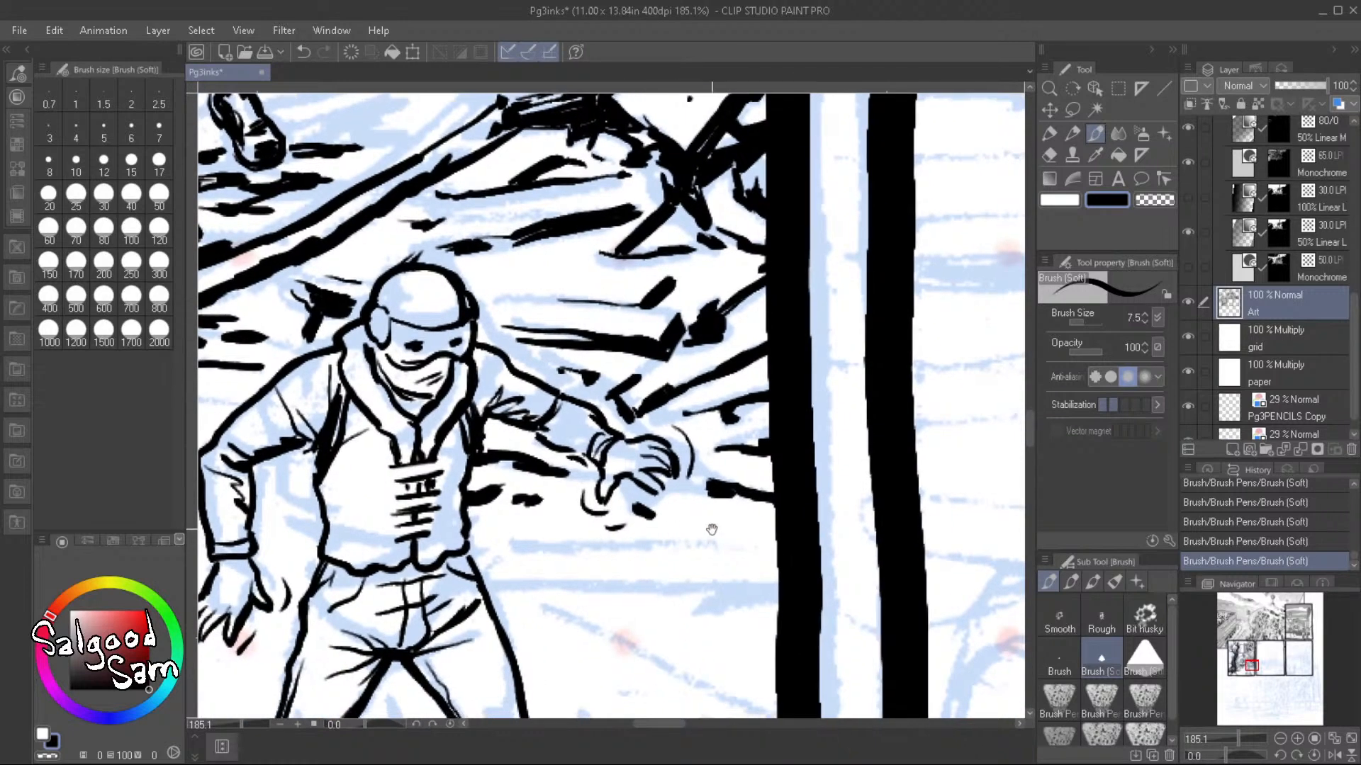
pyautogui.moveTo(483, 546)
pyautogui.mouseDown()
pyautogui.moveTo(472, 557)
pyautogui.moveTo(495, 546)
pyautogui.moveTo(485, 577)
pyautogui.moveTo(526, 545)
pyautogui.moveTo(757, 544)
pyautogui.mouseUp()
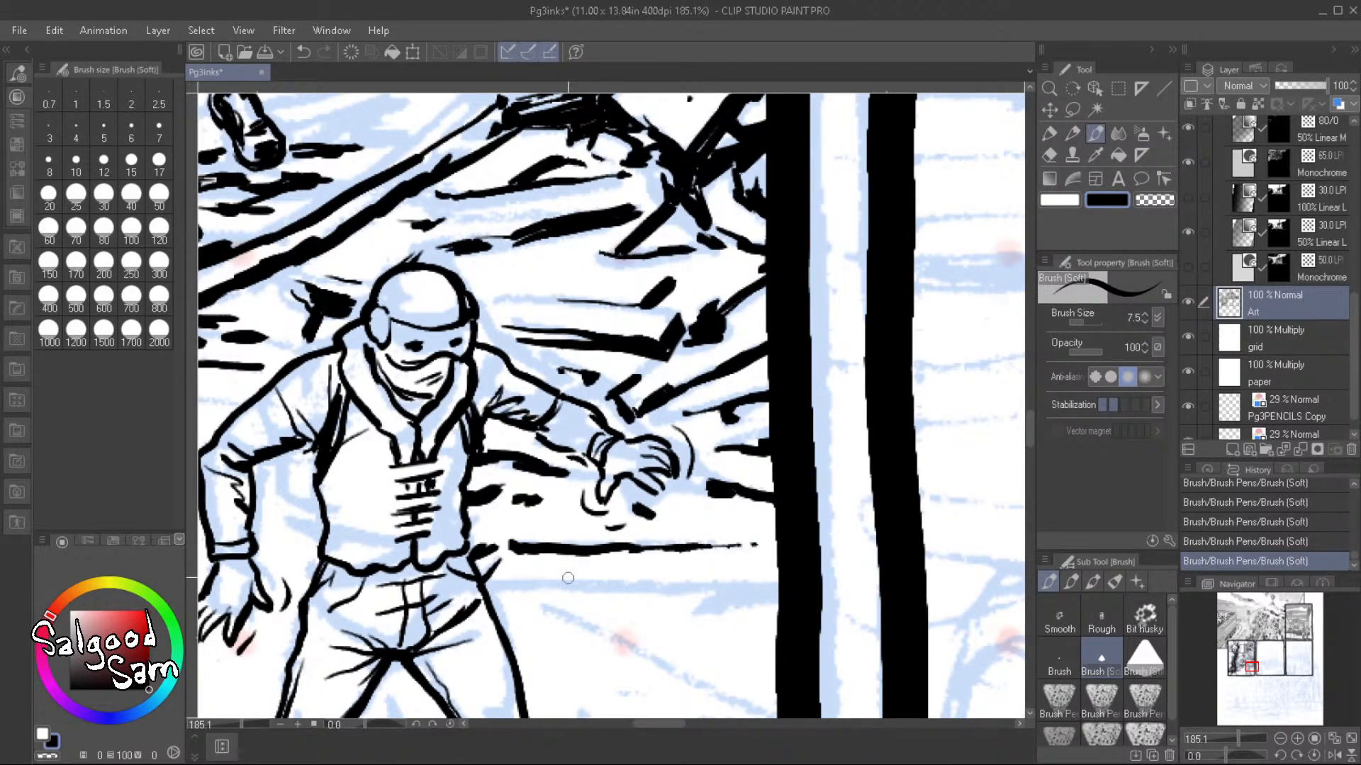
pyautogui.moveTo(500, 590)
pyautogui.mouseDown()
pyautogui.moveTo(783, 580)
pyautogui.moveTo(737, 581)
pyautogui.moveTo(712, 602)
pyautogui.moveTo(782, 589)
pyautogui.moveTo(722, 586)
pyautogui.moveTo(696, 603)
pyautogui.mouseUp()
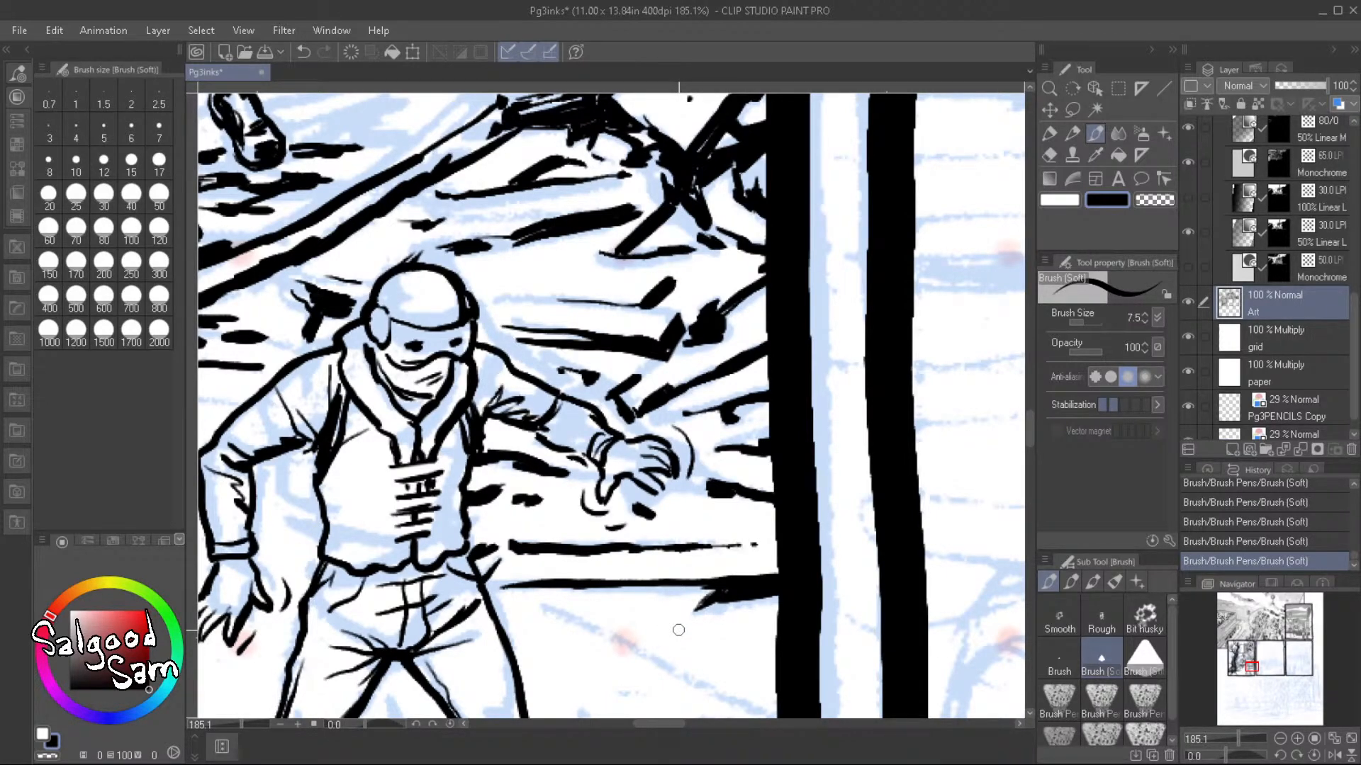
# Ink the slope's descending edge beside the thigh, with thick horizontal strokes and dark wedges running from it to the right border
pyautogui.moveTo(737, 642); pyautogui.dragTo(684, 544)
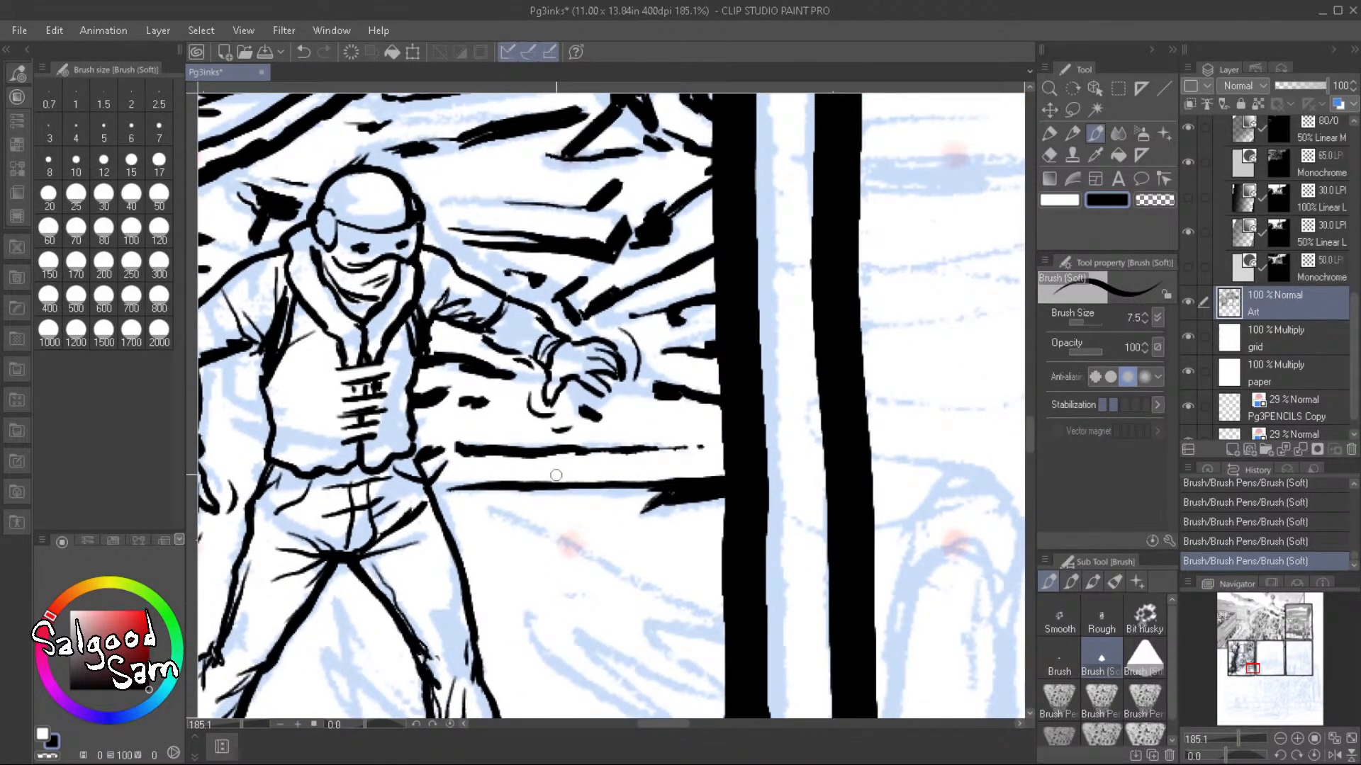
pyautogui.moveTo(489, 507)
pyautogui.mouseDown()
pyautogui.moveTo(666, 604)
pyautogui.moveTo(705, 611)
pyautogui.mouseUp()
pyautogui.moveTo(609, 567); pyautogui.dragTo(716, 571)
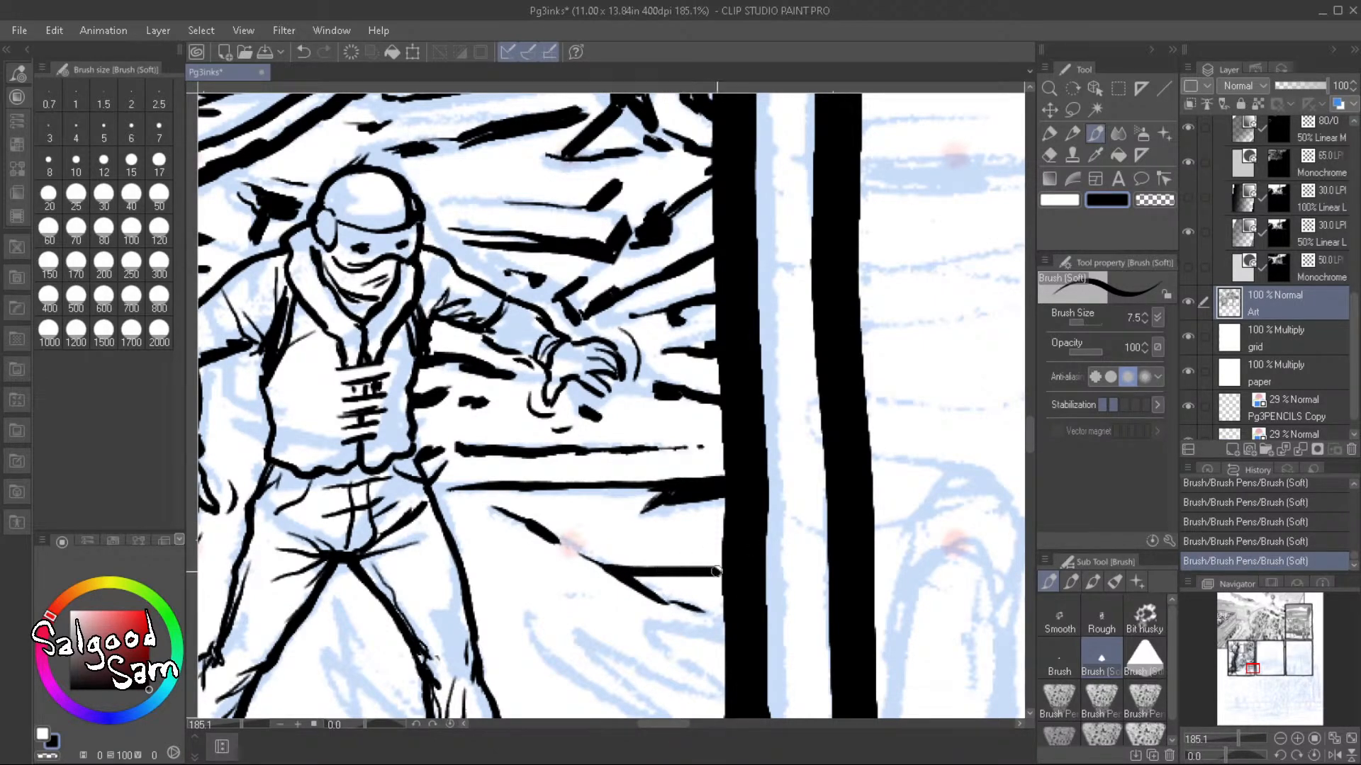
pyautogui.moveTo(634, 575); pyautogui.dragTo(721, 574)
pyautogui.moveTo(540, 526); pyautogui.dragTo(683, 537)
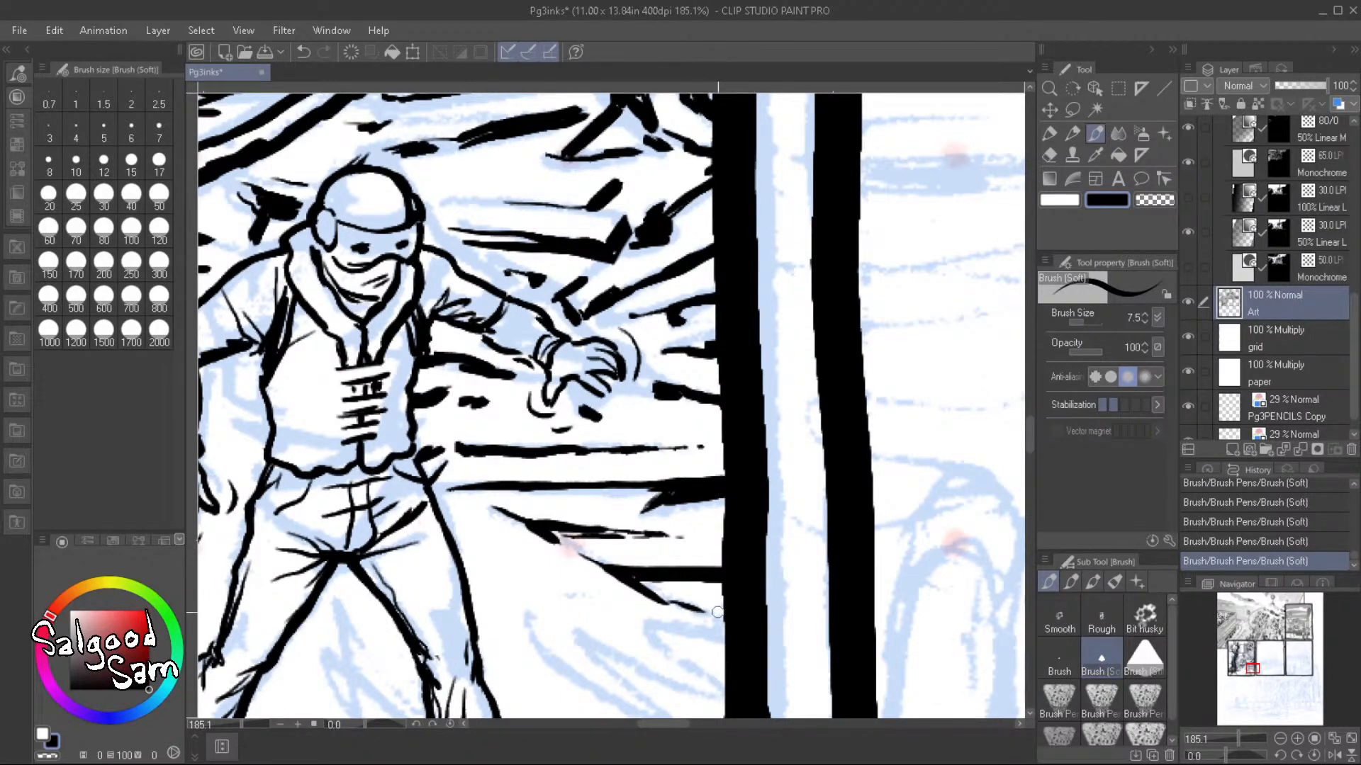
pyautogui.moveTo(652, 628); pyautogui.dragTo(737, 627)
pyautogui.moveTo(653, 644); pyautogui.dragTo(713, 668)
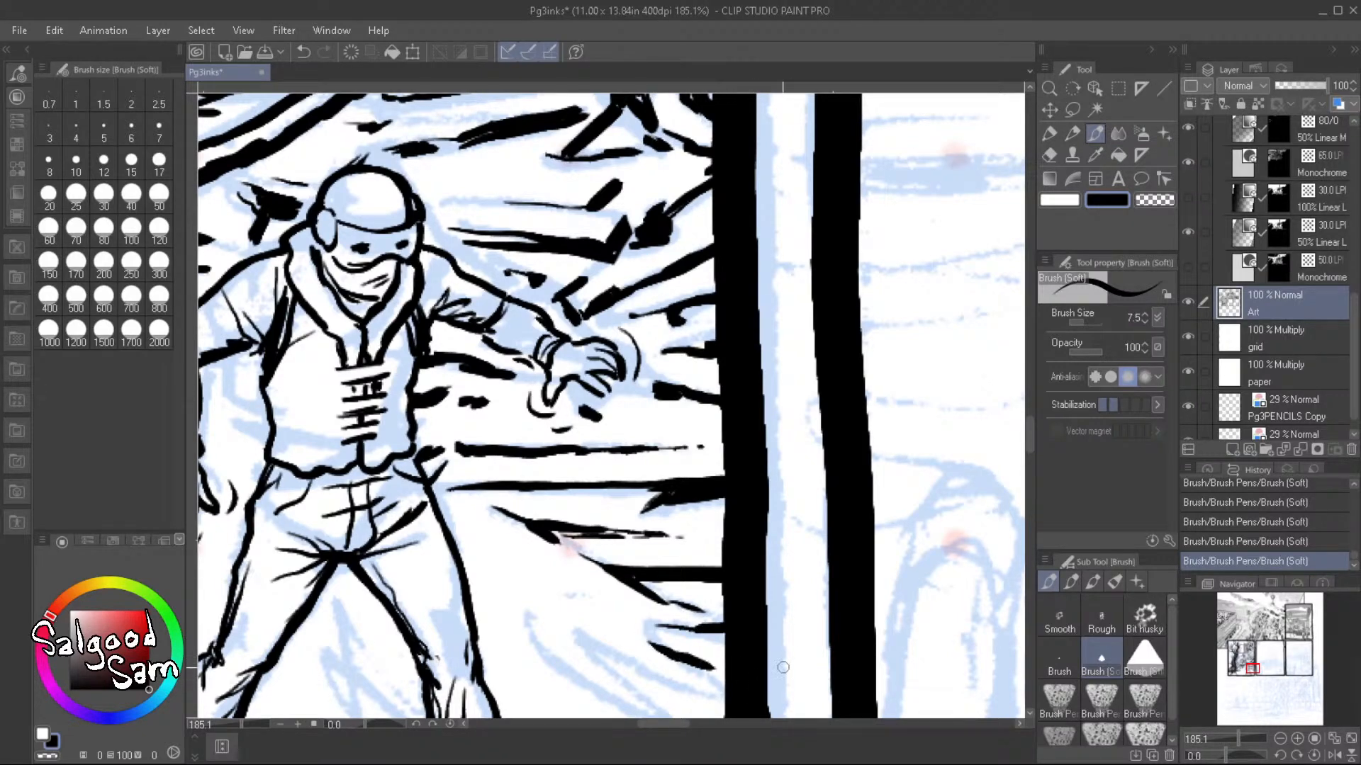
# Ink long and short diagonal strokes fanning down the slope beside the figure's right-hand leg
pyautogui.scroll(-3, 744, 577)
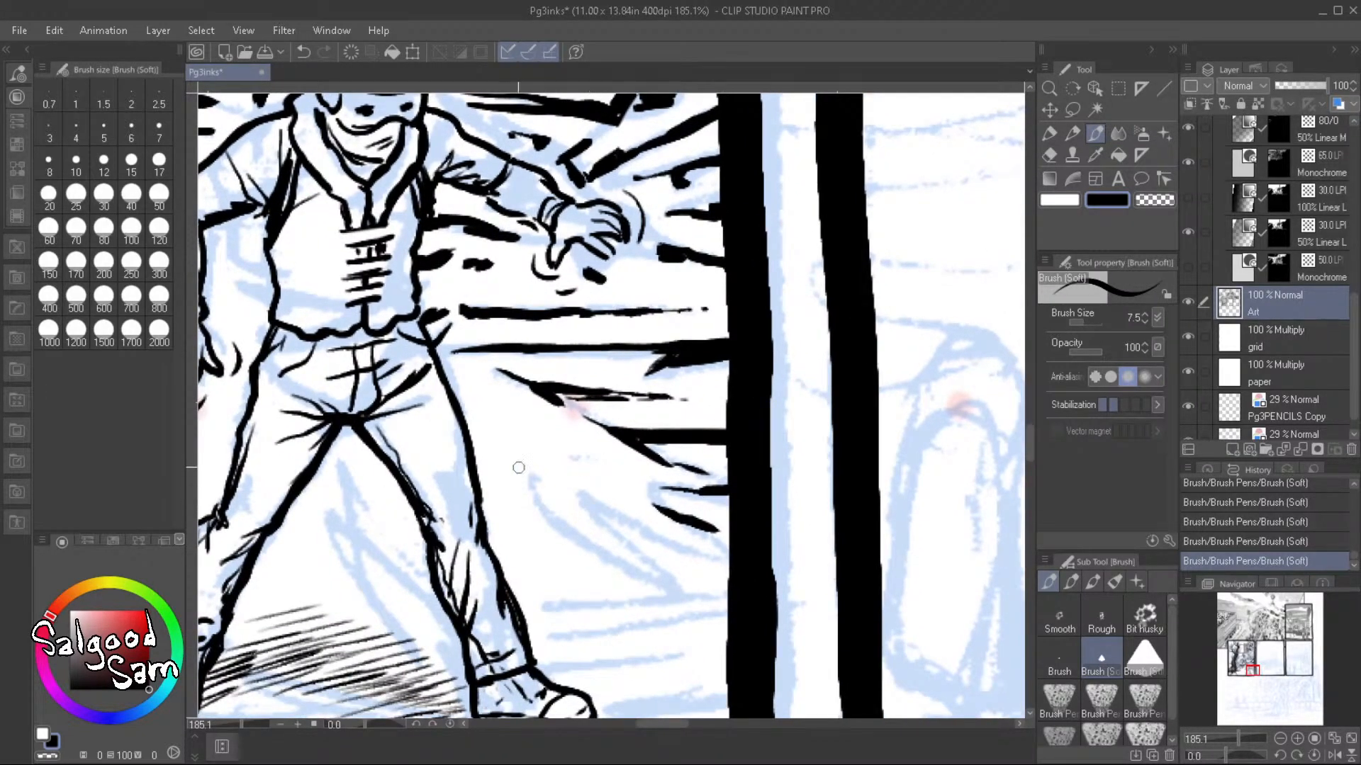
pyautogui.moveTo(505, 454); pyautogui.dragTo(548, 513)
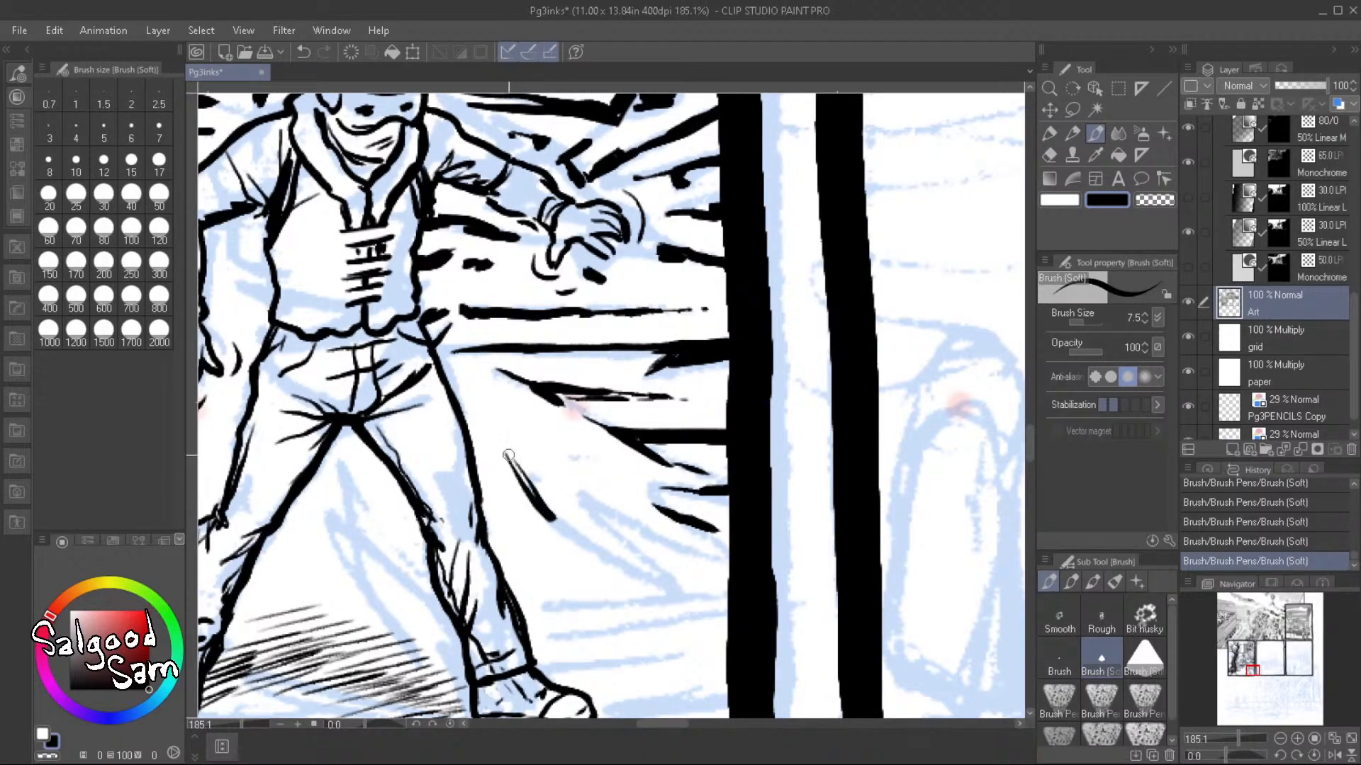
pyautogui.moveTo(492, 439); pyautogui.dragTo(523, 472)
pyautogui.moveTo(527, 480); pyautogui.dragTo(639, 588)
pyautogui.moveTo(578, 485); pyautogui.dragTo(607, 517)
pyautogui.moveTo(578, 487); pyautogui.dragTo(632, 533)
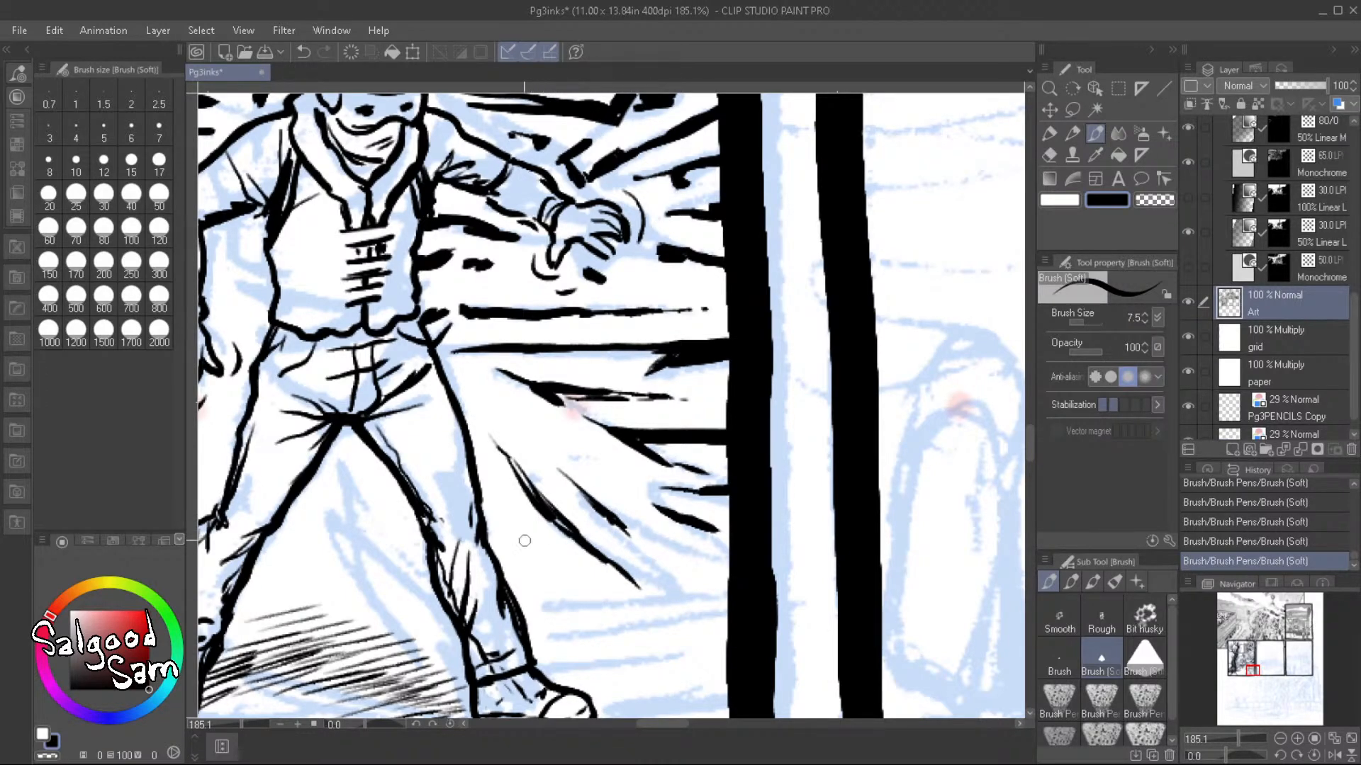
pyautogui.moveTo(520, 526); pyautogui.dragTo(564, 601)
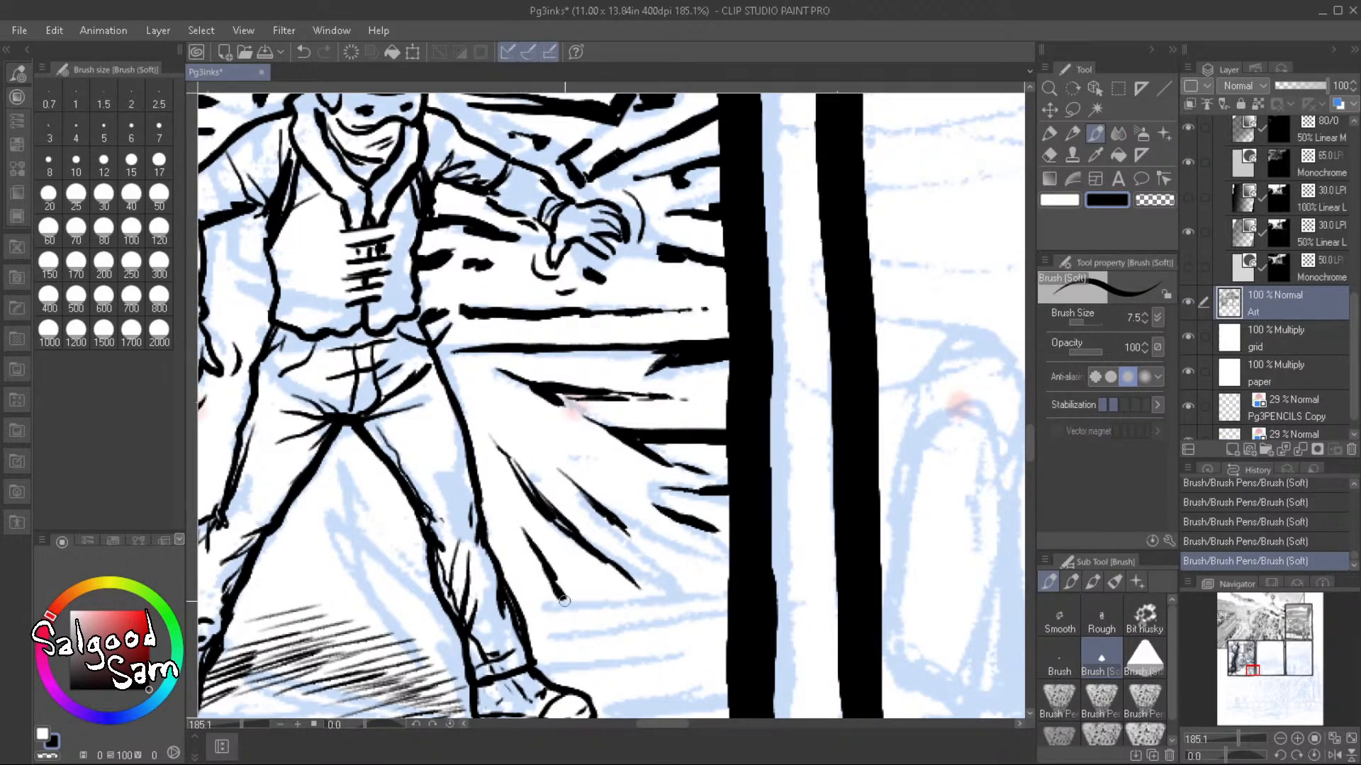
# Ink a long ground line above the shoe and extend the slope's diagonal strokes down to it and the right border
pyautogui.moveTo(683, 610); pyautogui.dragTo(601, 575)
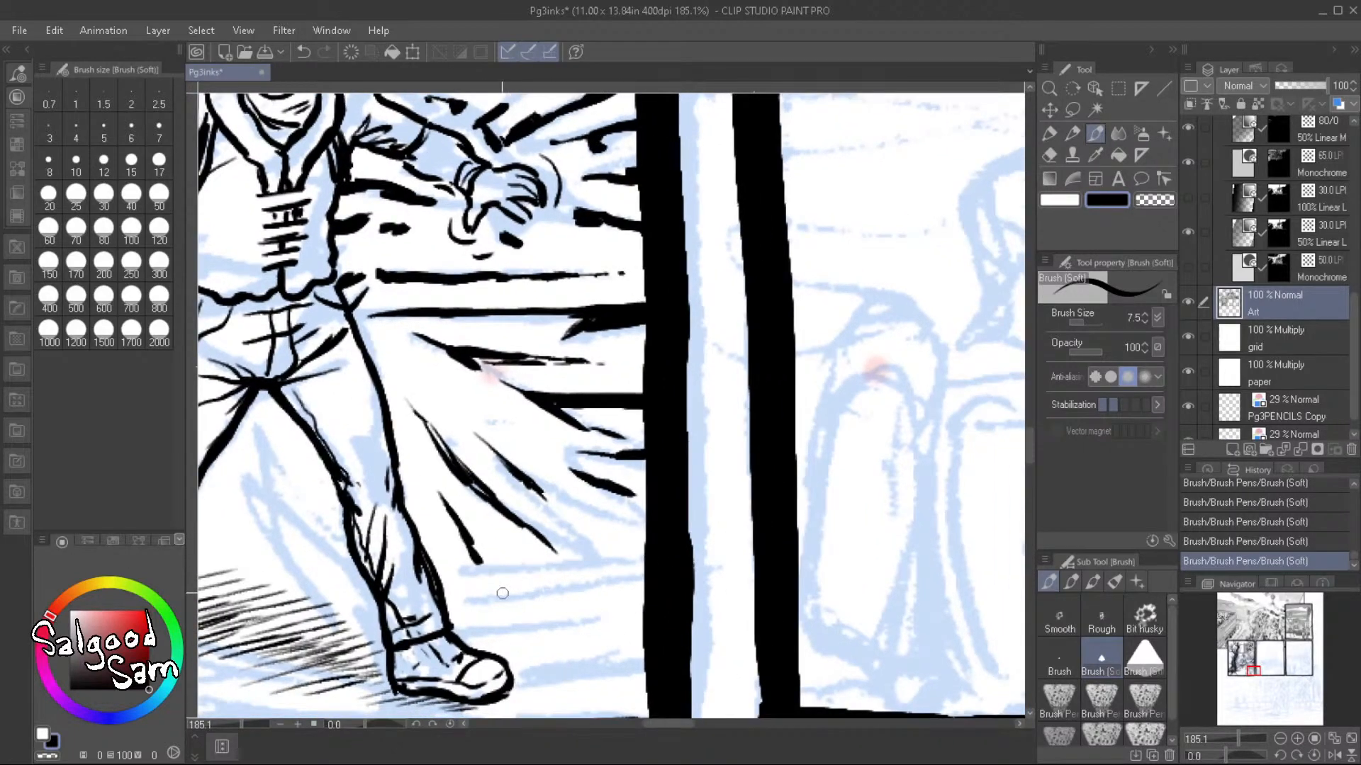
pyautogui.moveTo(451, 599); pyautogui.dragTo(644, 578)
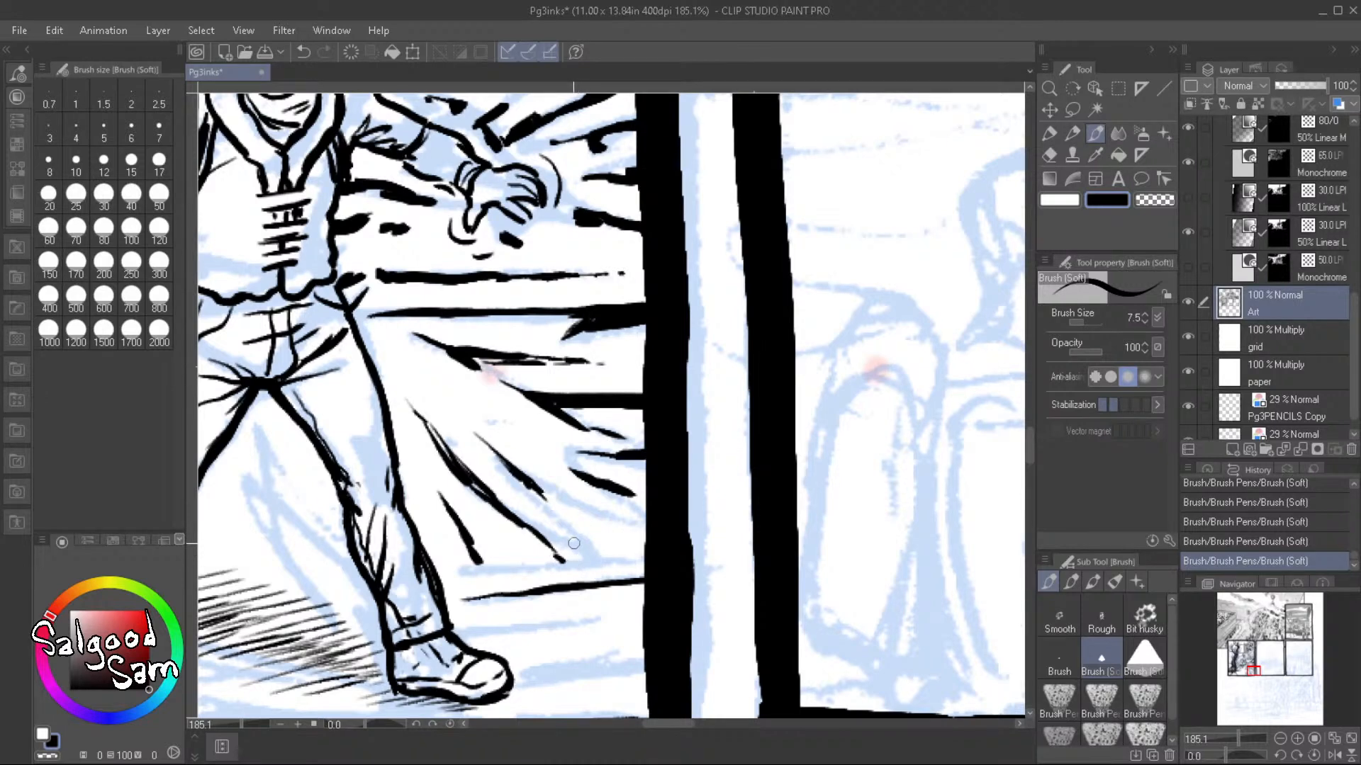
pyautogui.moveTo(557, 532); pyautogui.dragTo(600, 560)
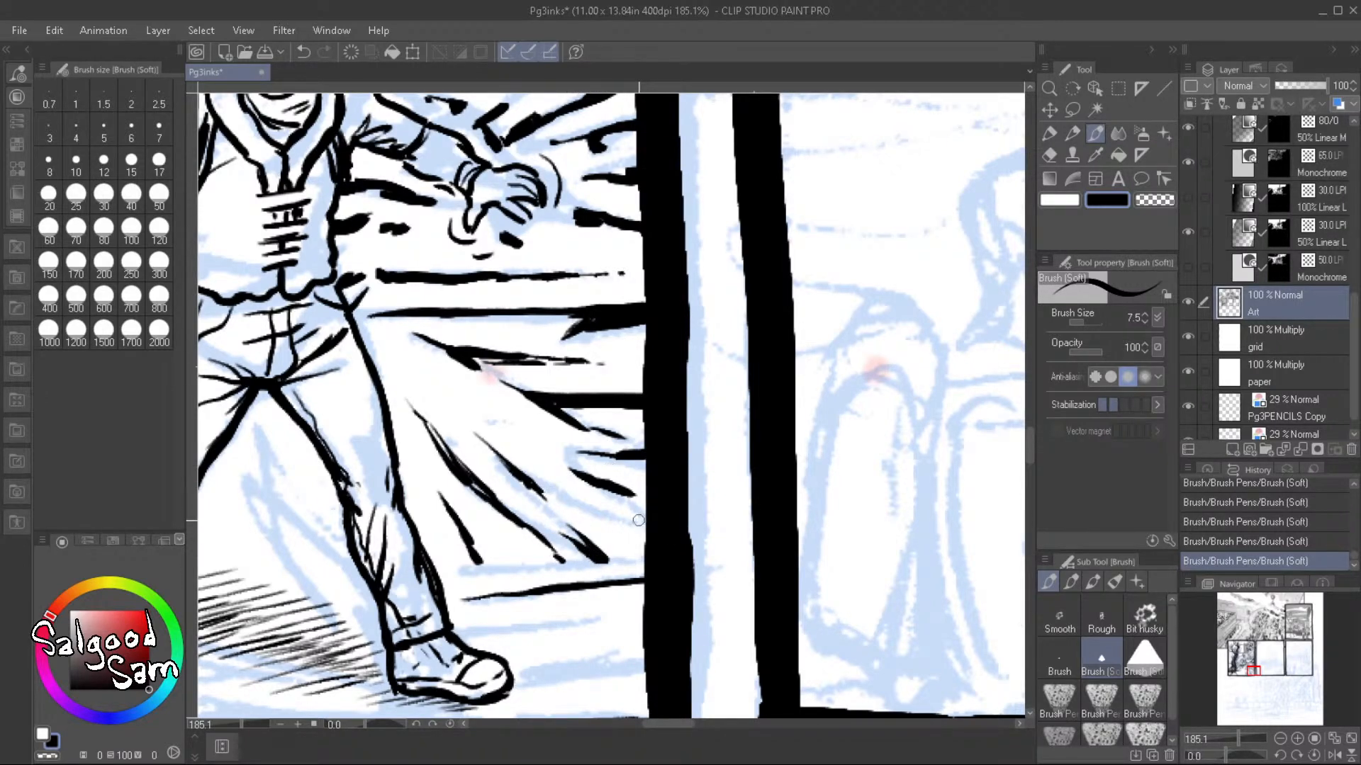
pyautogui.moveTo(595, 511); pyautogui.dragTo(648, 533)
pyautogui.moveTo(557, 487); pyautogui.dragTo(661, 530)
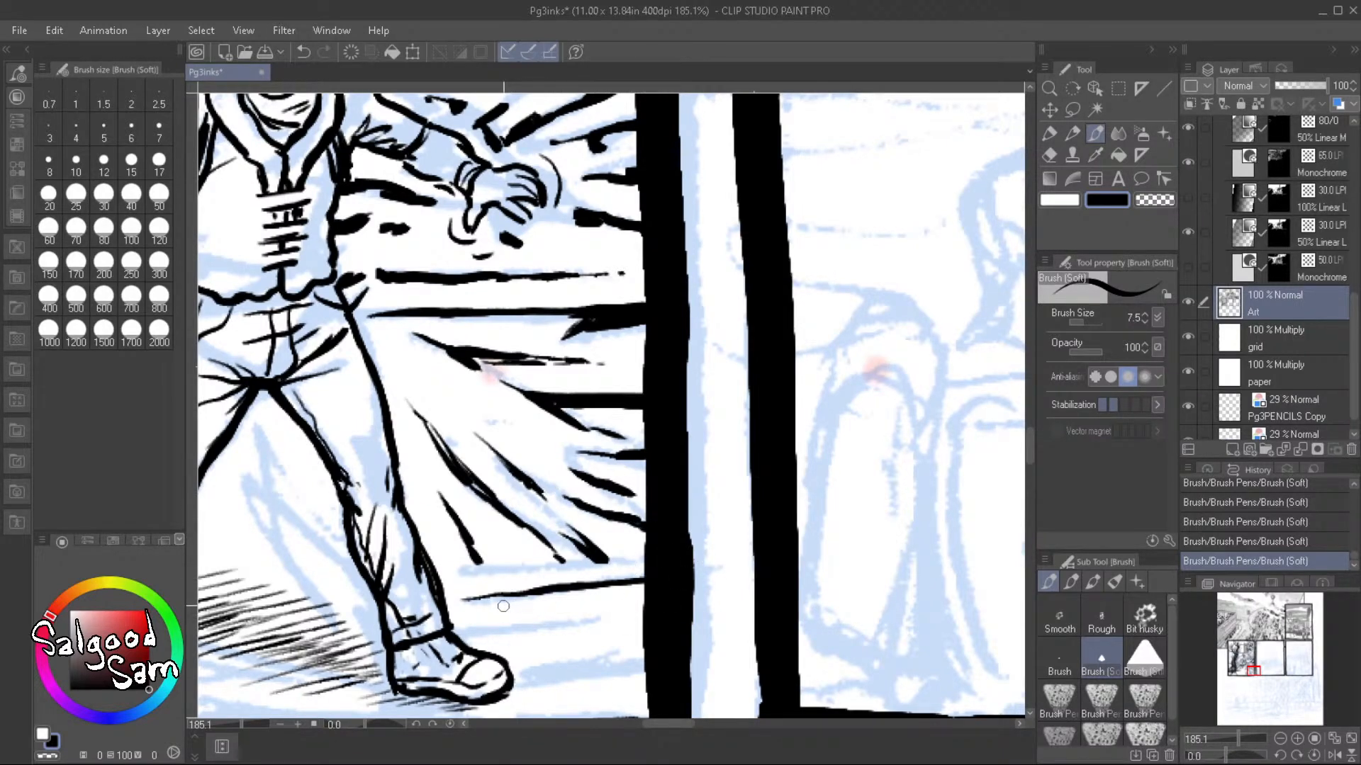
# Refine the ground line beside the shin and ink heavy, rough horizontal strokes above and beside the shoe up to the right border
pyautogui.moveTo(499, 601); pyautogui.dragTo(648, 583)
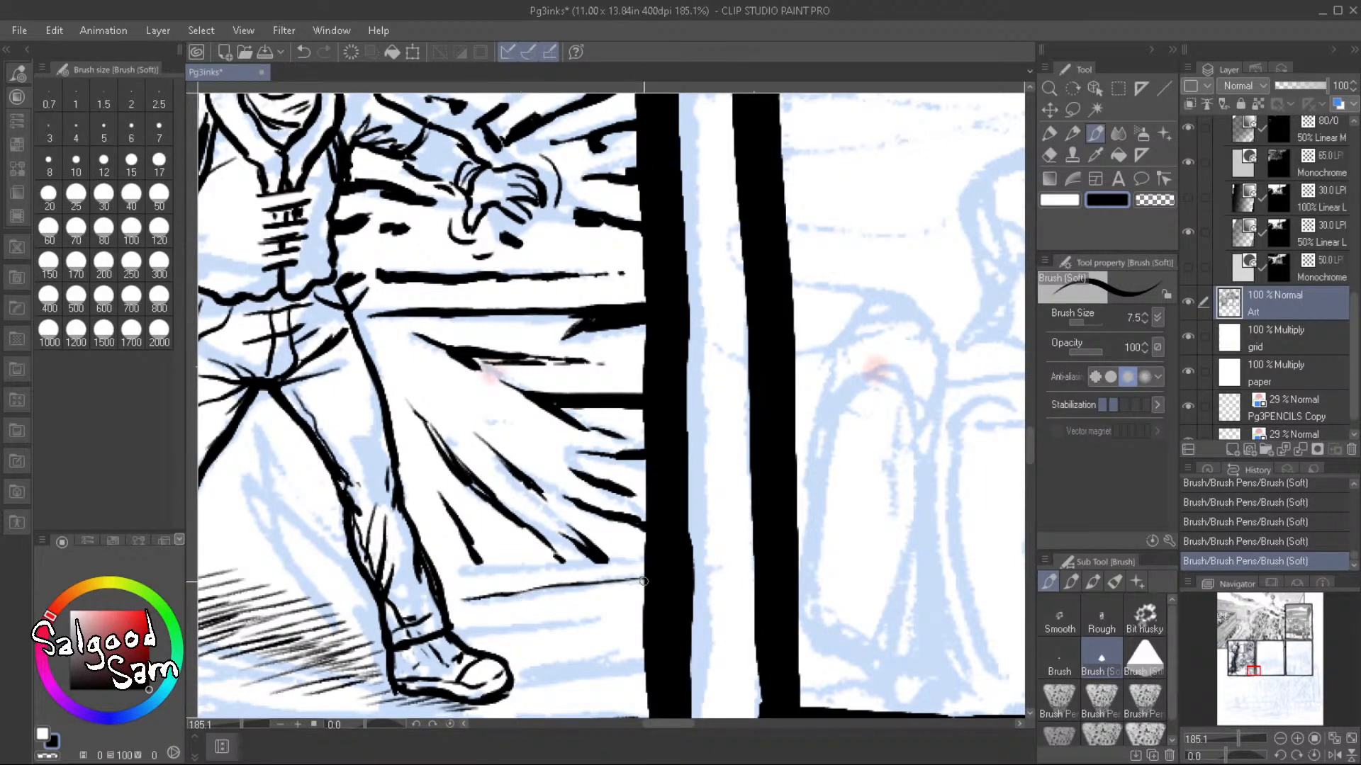
pyautogui.moveTo(522, 607); pyautogui.dragTo(630, 599)
pyautogui.moveTo(550, 608)
pyautogui.mouseDown()
pyautogui.moveTo(618, 612)
pyautogui.moveTo(645, 597)
pyautogui.mouseUp()
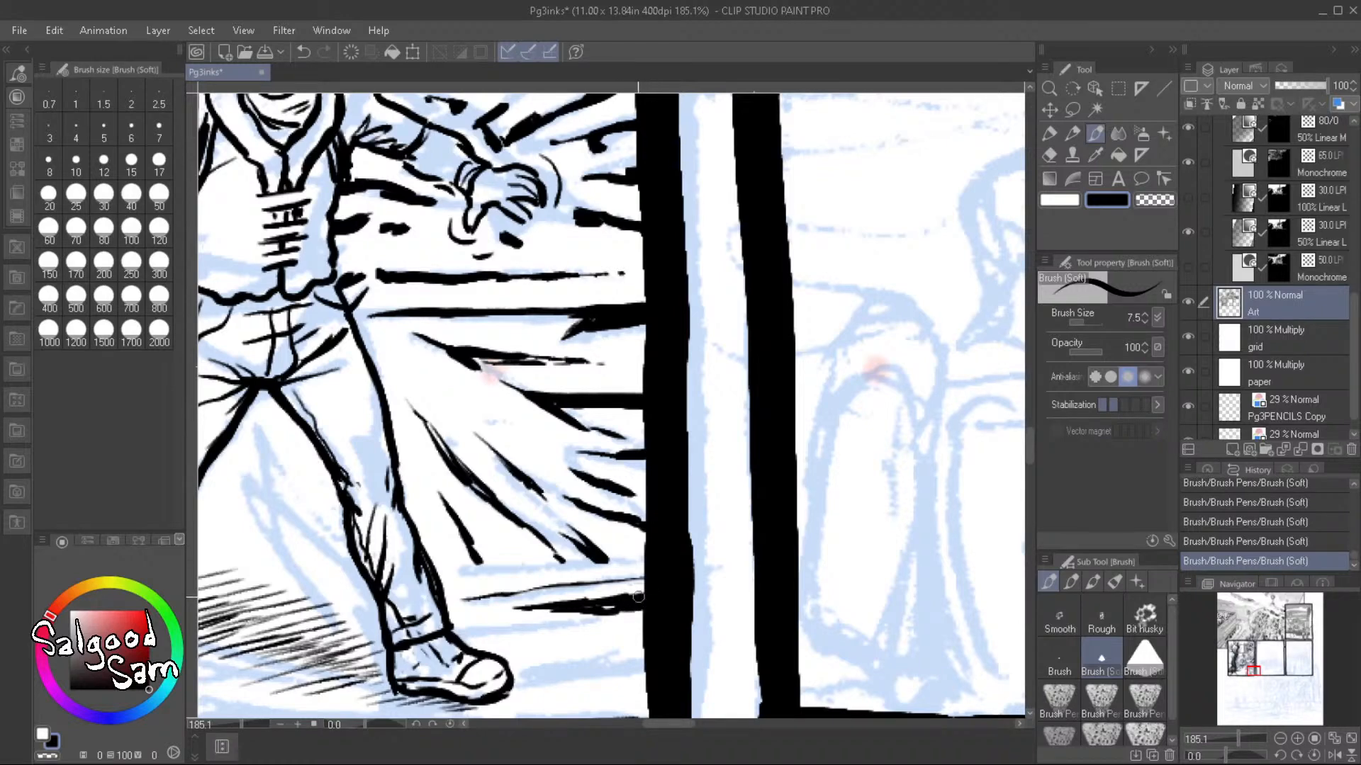
pyautogui.moveTo(488, 627); pyautogui.dragTo(647, 607)
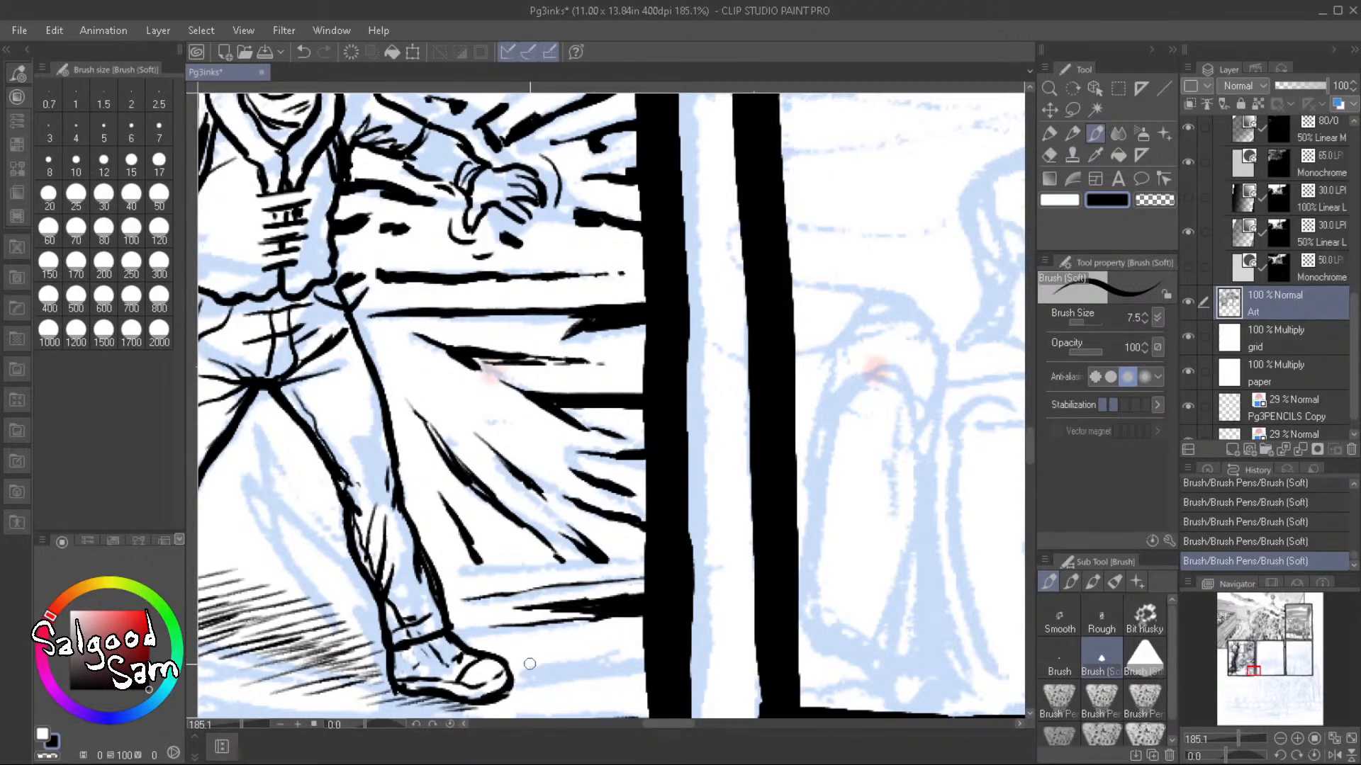
pyautogui.moveTo(528, 663); pyautogui.dragTo(677, 649)
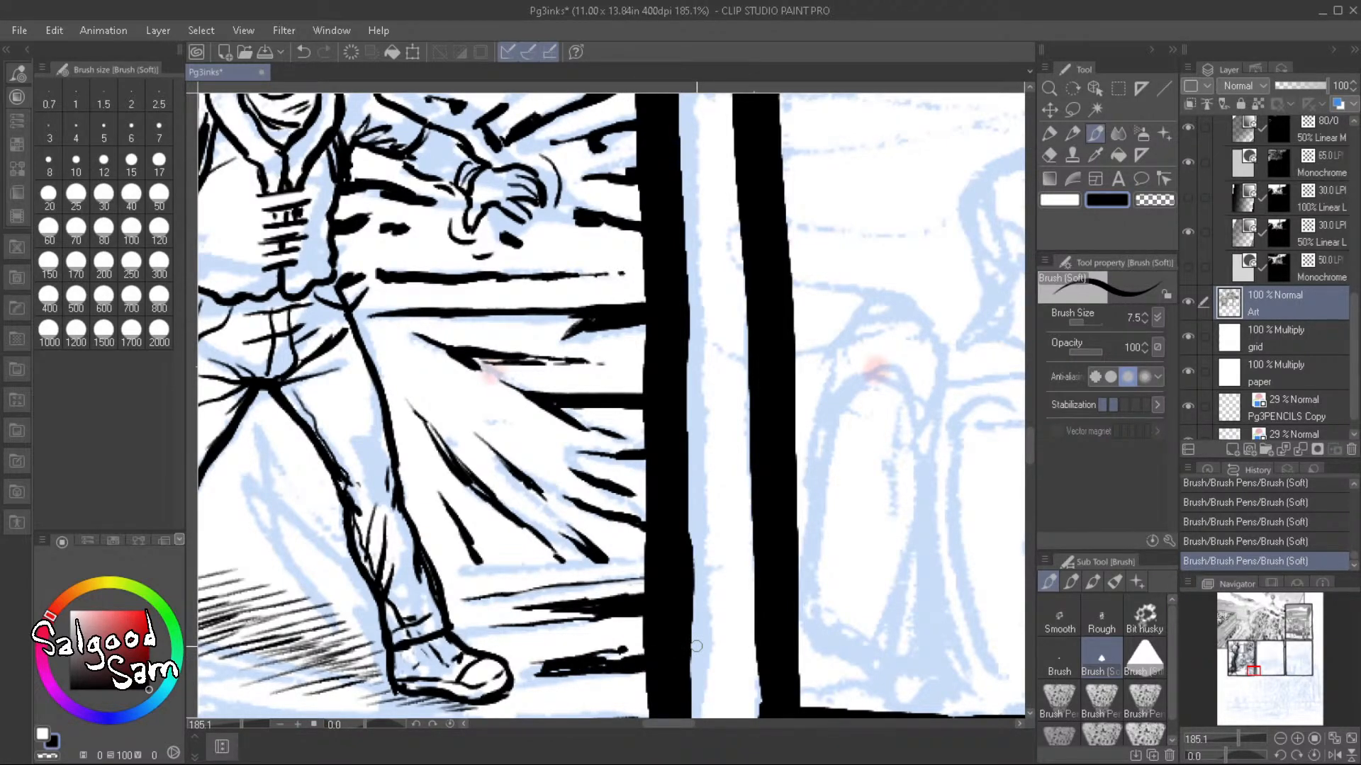
pyautogui.moveTo(524, 663); pyautogui.dragTo(569, 668)
pyautogui.moveTo(471, 631); pyautogui.dragTo(502, 628)
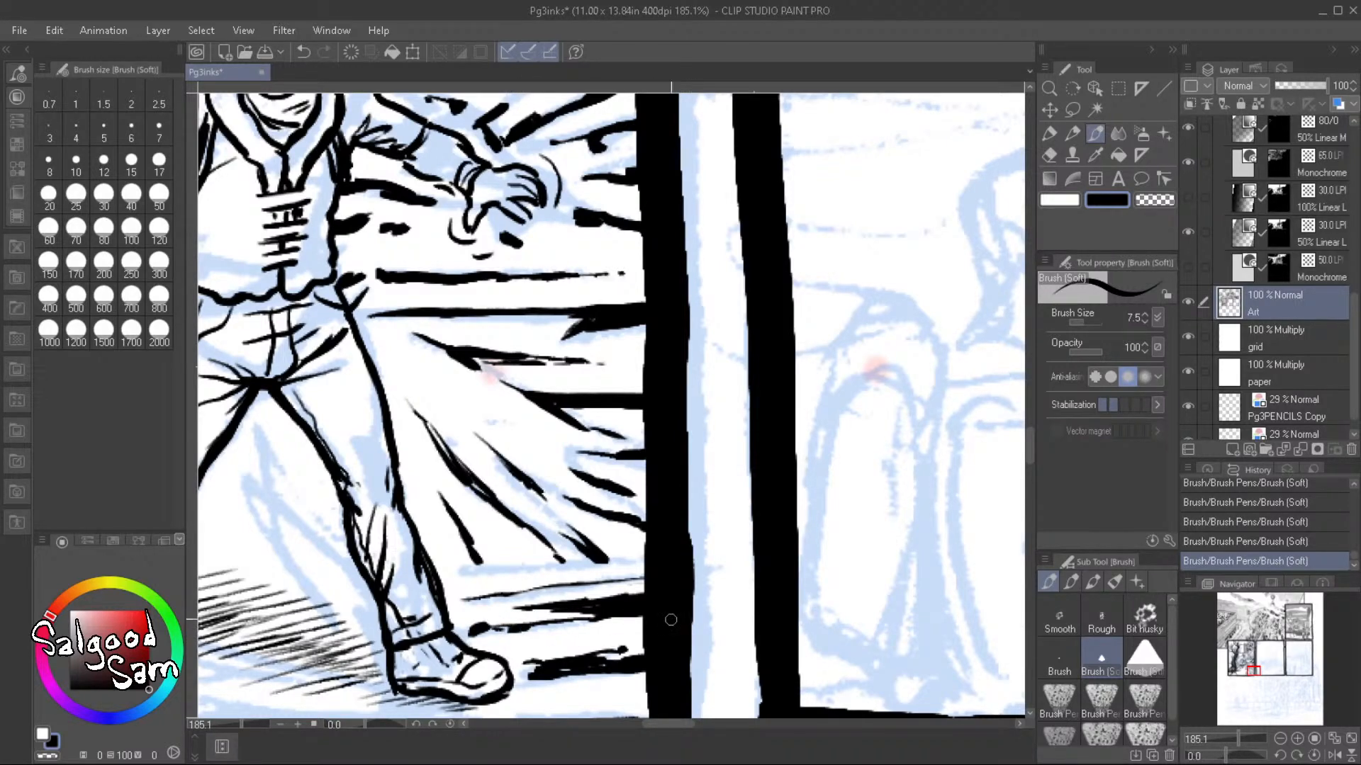
pyautogui.moveTo(484, 630); pyautogui.dragTo(606, 618)
pyautogui.moveTo(467, 599)
pyautogui.mouseDown()
pyautogui.moveTo(518, 592)
pyautogui.moveTo(478, 559)
pyautogui.moveTo(647, 559)
pyautogui.mouseUp()
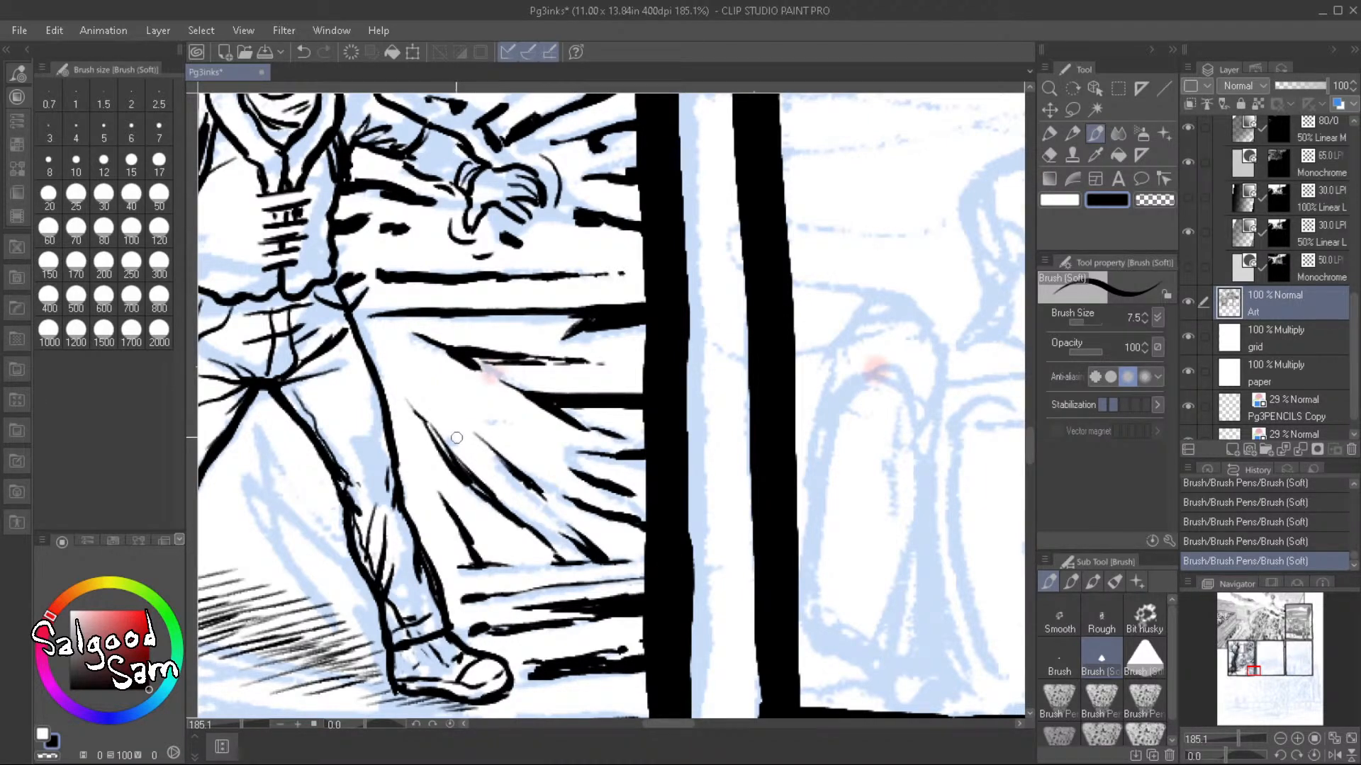
# Add a dotted line, small accents and short connecting strokes to the slope between the leg and the right border
pyautogui.moveTo(450, 446)
pyautogui.mouseDown()
pyautogui.moveTo(513, 422)
pyautogui.moveTo(486, 419)
pyautogui.moveTo(554, 424)
pyautogui.moveTo(588, 483)
pyautogui.mouseUp()
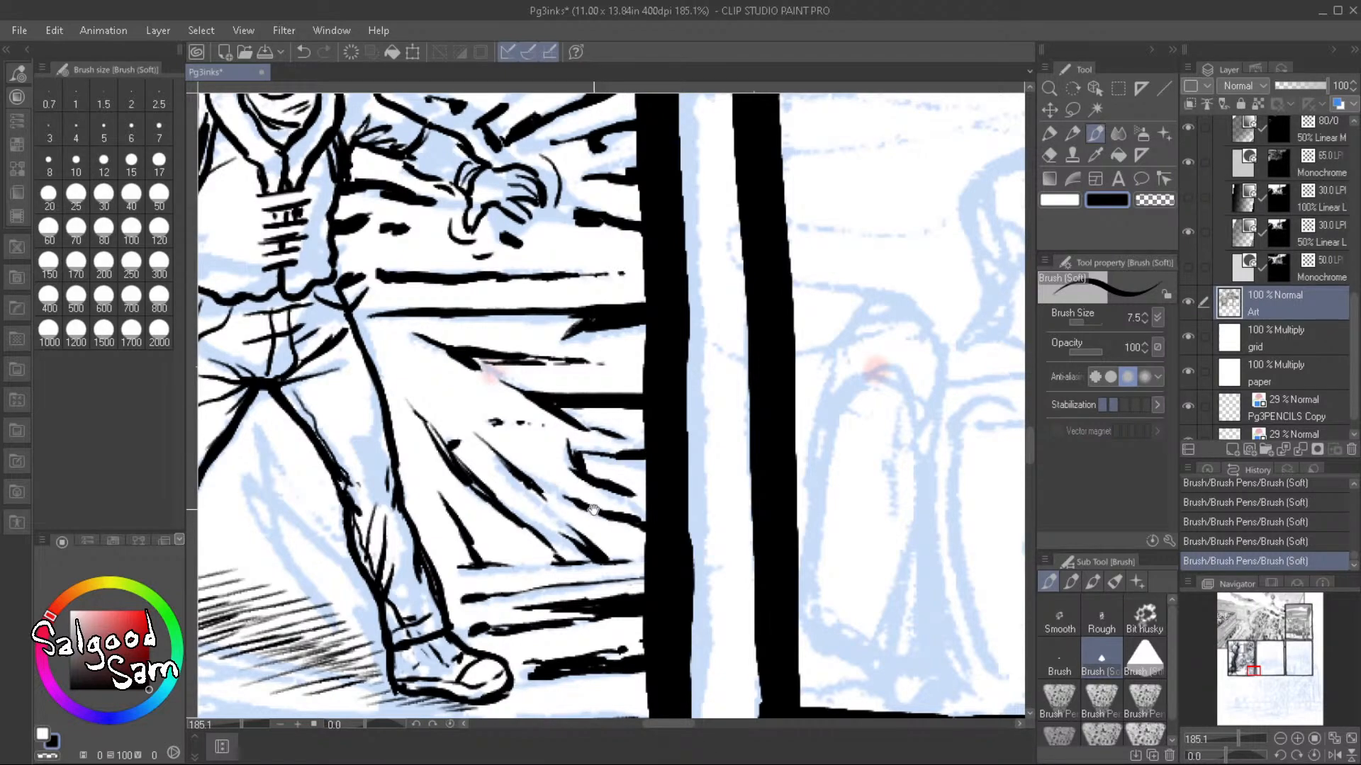
pyautogui.moveTo(589, 521); pyautogui.dragTo(544, 526)
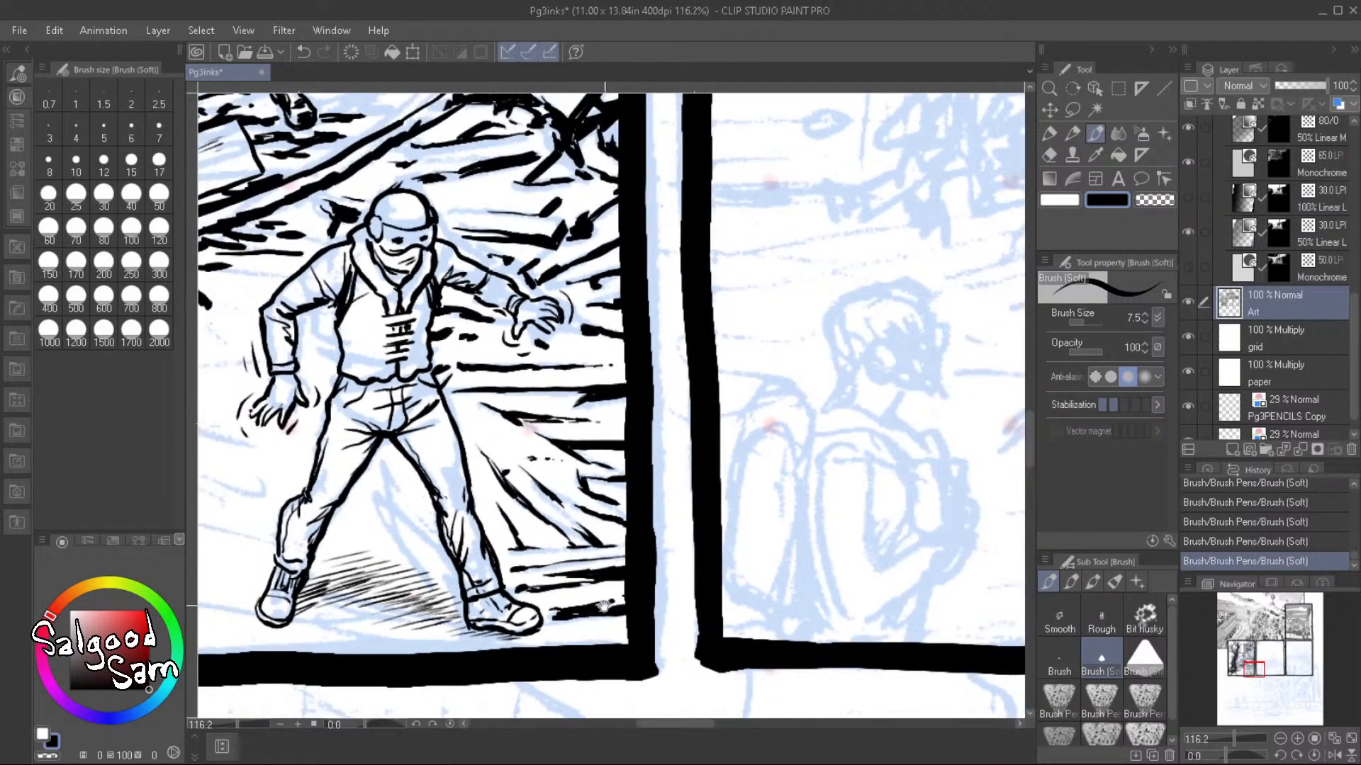
pyautogui.moveTo(631, 572); pyautogui.dragTo(677, 465)
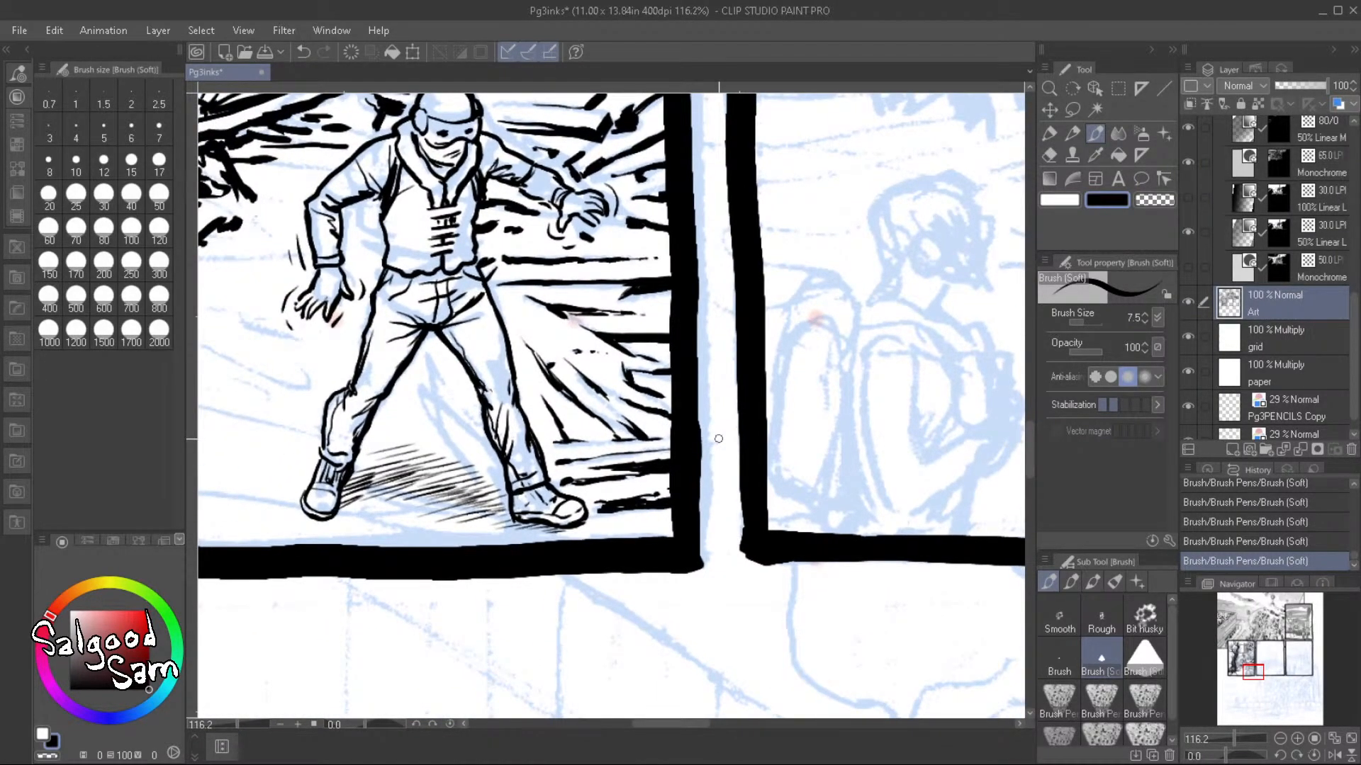
pyautogui.moveTo(613, 361)
pyautogui.mouseDown()
pyautogui.moveTo(633, 585)
pyautogui.moveTo(630, 379)
pyautogui.mouseUp()
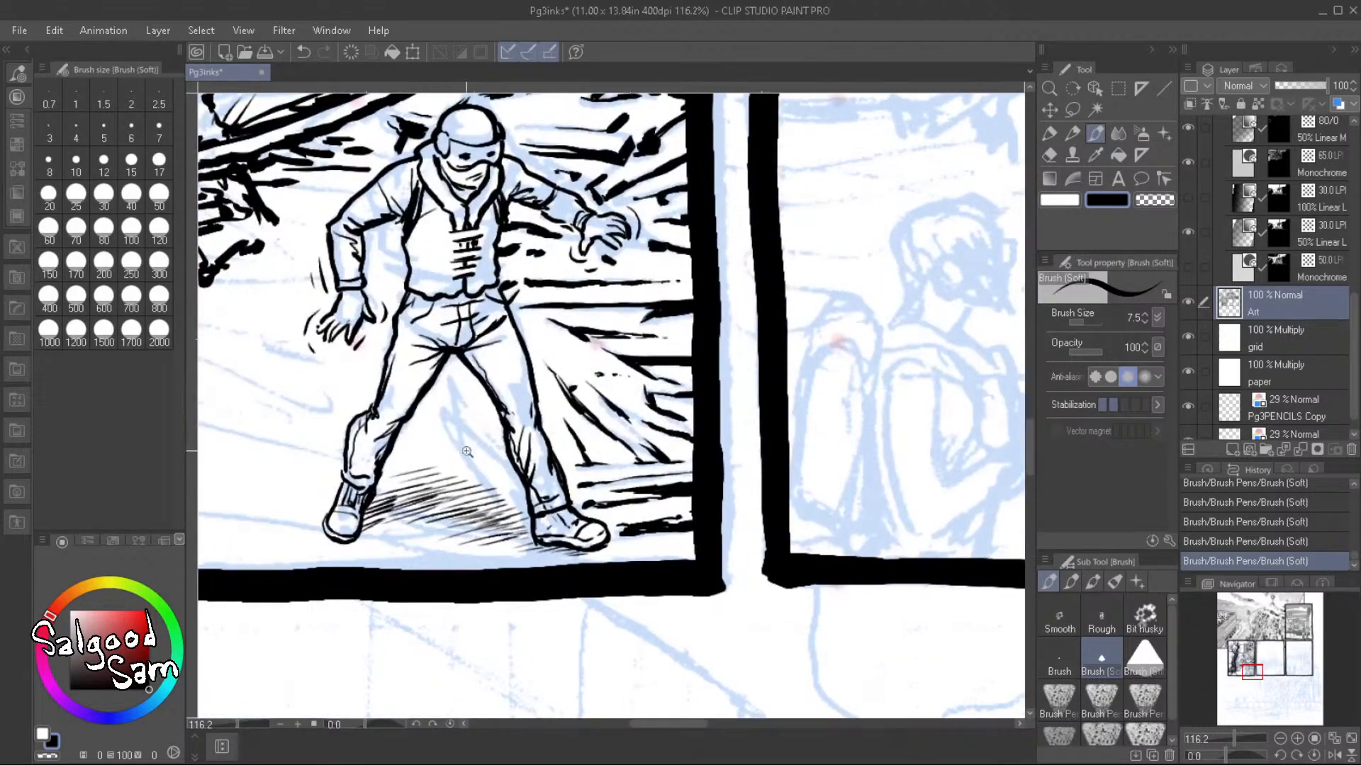
# Ink the upper ridge of debris between the figure's legs, with a dark left edge, an inner contour and small accents
pyautogui.moveTo(451, 433)
pyautogui.mouseDown()
pyautogui.moveTo(452, 374)
pyautogui.moveTo(462, 407)
pyautogui.mouseUp()
pyautogui.moveTo(445, 331); pyautogui.dragTo(469, 410)
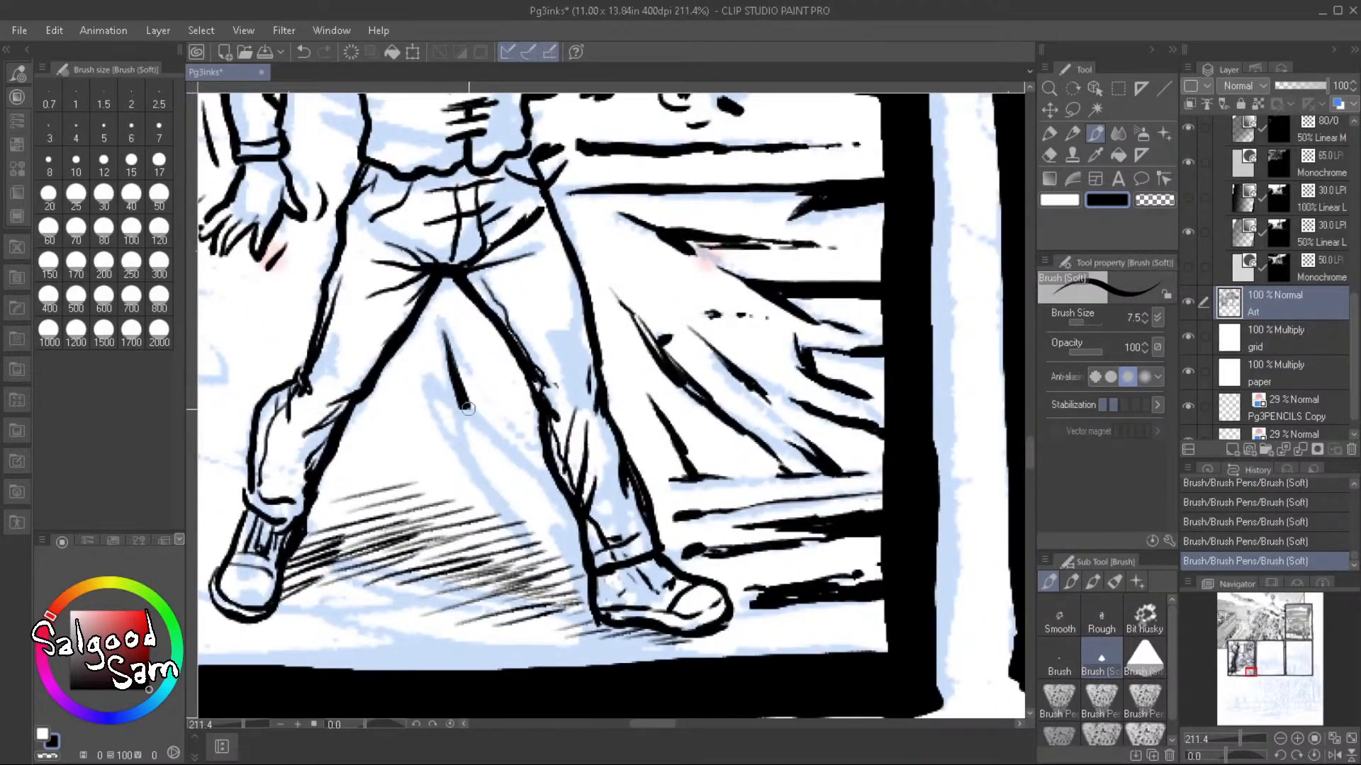
pyautogui.moveTo(441, 319)
pyautogui.mouseDown()
pyautogui.moveTo(476, 413)
pyautogui.moveTo(525, 472)
pyautogui.mouseUp()
pyautogui.moveTo(476, 405); pyautogui.dragTo(521, 466)
pyautogui.moveTo(468, 348); pyautogui.dragTo(533, 471)
pyautogui.moveTo(499, 418)
pyautogui.mouseDown()
pyautogui.moveTo(533, 441)
pyautogui.moveTo(518, 431)
pyautogui.moveTo(554, 490)
pyautogui.moveTo(548, 485)
pyautogui.mouseUp()
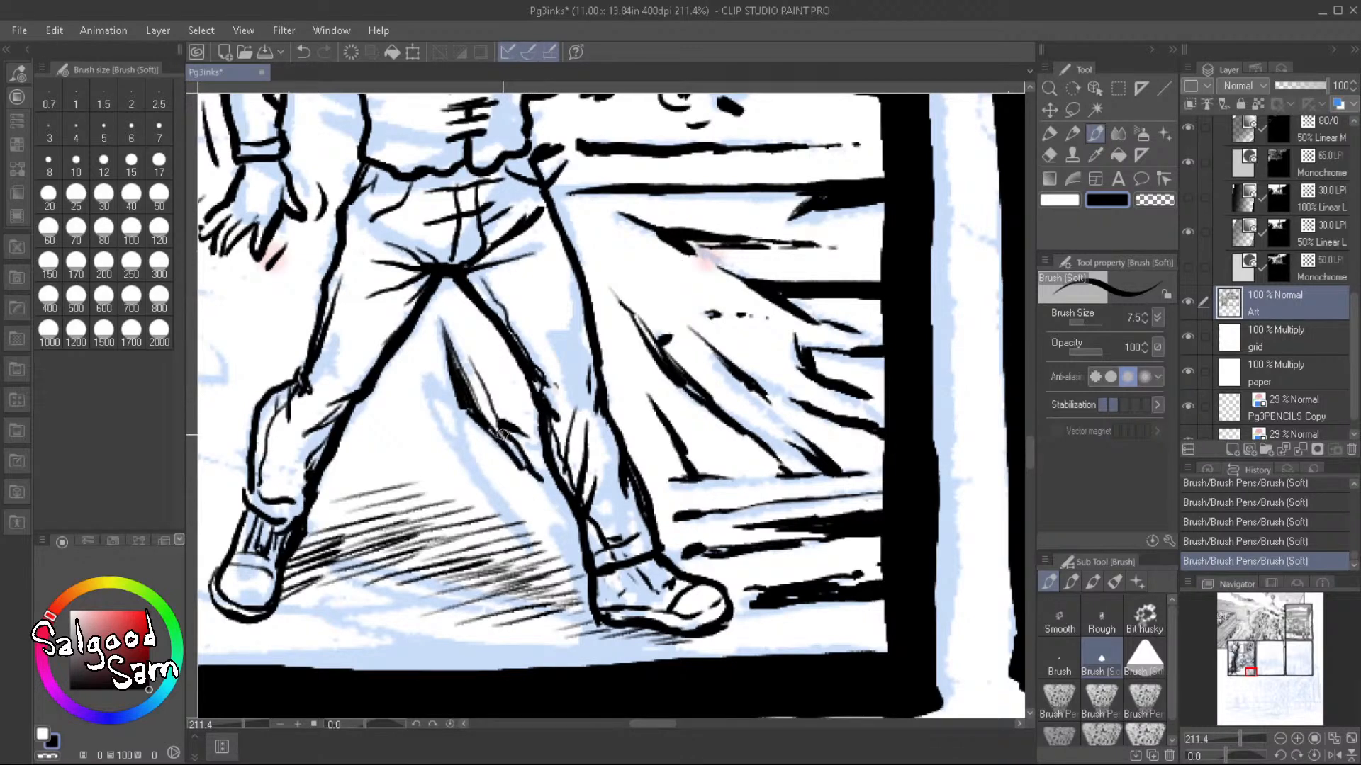
pyautogui.moveTo(503, 435)
pyautogui.mouseDown()
pyautogui.moveTo(543, 474)
pyautogui.moveTo(515, 413)
pyautogui.mouseUp()
pyautogui.moveTo(481, 367)
pyautogui.mouseDown()
pyautogui.moveTo(437, 315)
pyautogui.moveTo(446, 358)
pyautogui.mouseUp()
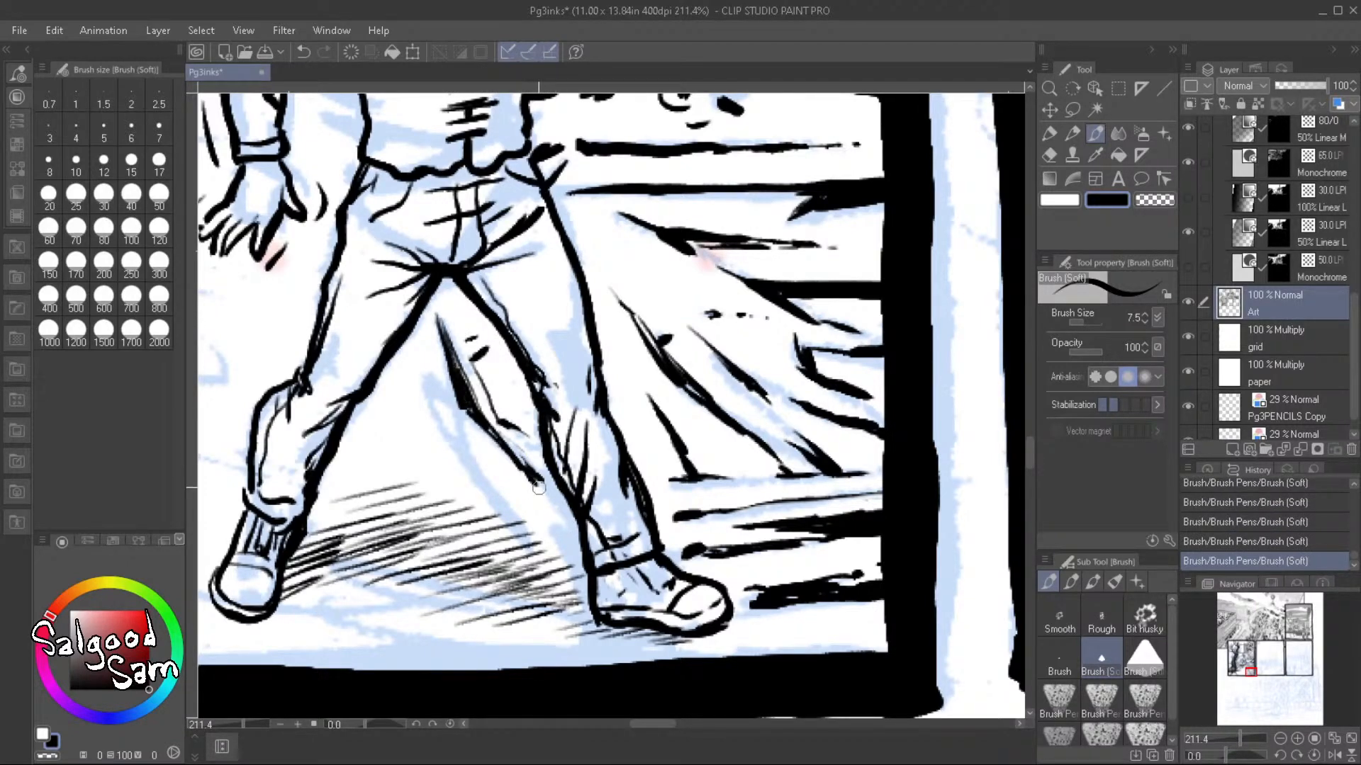
pyautogui.moveTo(533, 471); pyautogui.dragTo(559, 527)
# Ink the ridge's lower-left edge between the legs down into the hatched shadow and join its lower end to the shin
pyautogui.moveTo(419, 361)
pyautogui.mouseDown()
pyautogui.moveTo(449, 431)
pyautogui.moveTo(428, 375)
pyautogui.moveTo(439, 401)
pyautogui.moveTo(455, 390)
pyautogui.moveTo(465, 452)
pyautogui.mouseUp()
pyautogui.moveTo(443, 416); pyautogui.dragTo(465, 452)
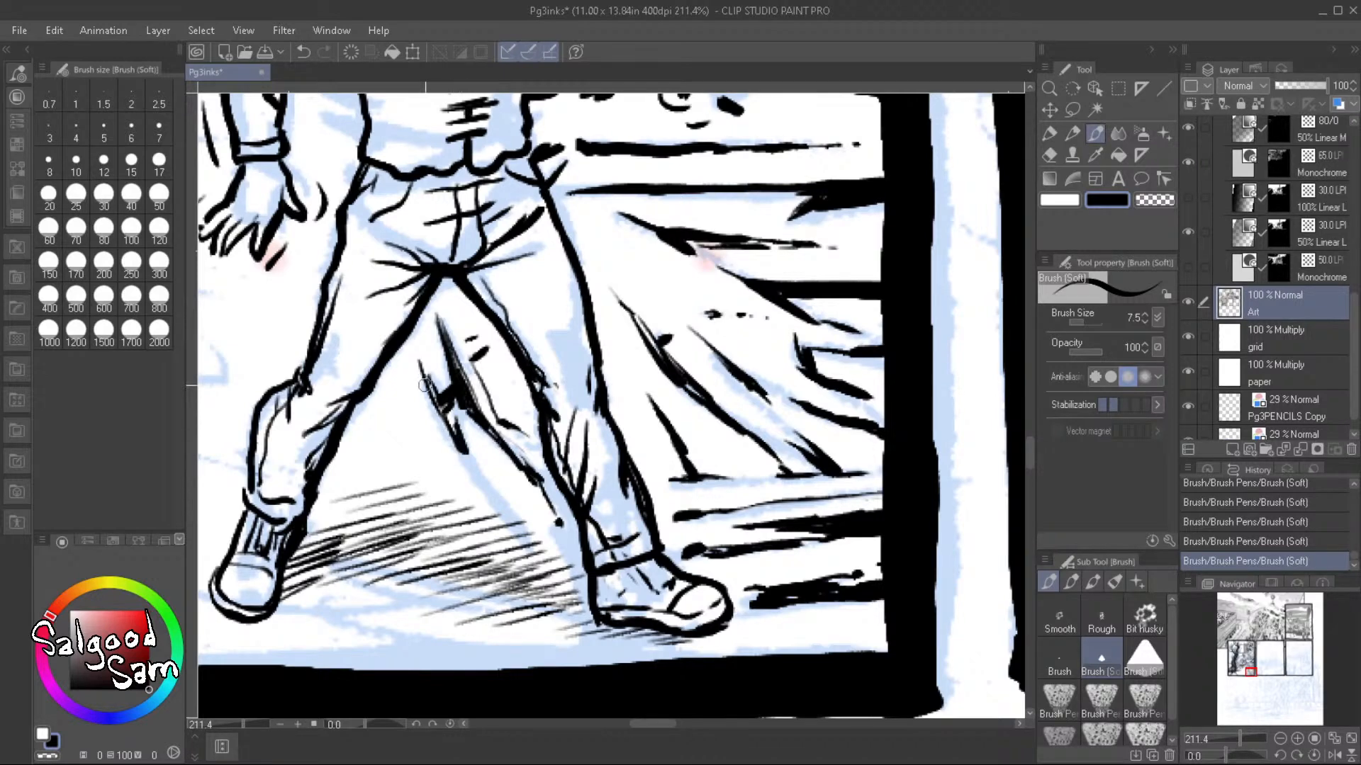
pyautogui.moveTo(426, 386); pyautogui.dragTo(511, 522)
pyautogui.moveTo(452, 454); pyautogui.dragTo(529, 545)
pyautogui.moveTo(497, 493)
pyautogui.mouseDown()
pyautogui.moveTo(550, 567)
pyautogui.moveTo(565, 505)
pyautogui.moveTo(513, 467)
pyautogui.moveTo(494, 480)
pyautogui.moveTo(540, 482)
pyautogui.mouseUp()
pyautogui.moveTo(560, 526); pyautogui.dragTo(580, 587)
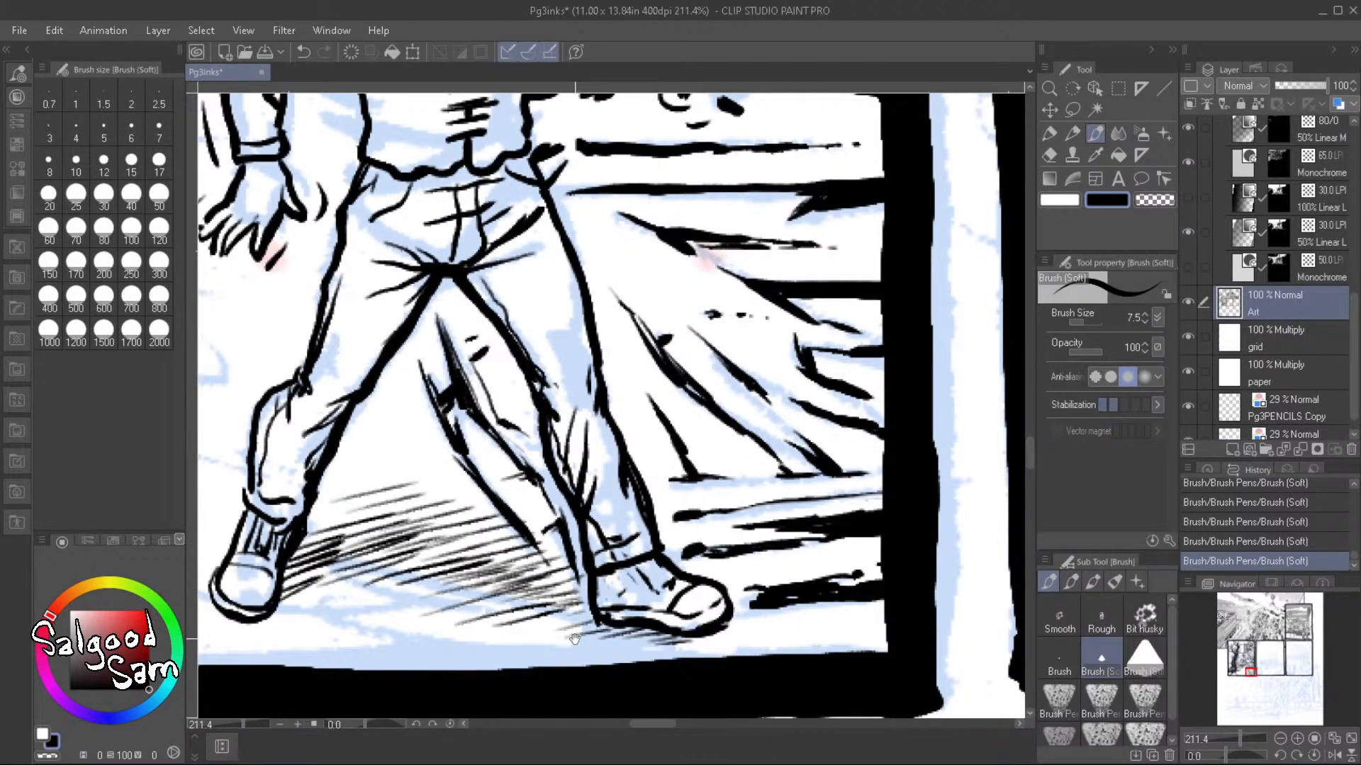
# Ink steep, tapered ground strokes between the legs, above and across the hatched shadow
pyautogui.moveTo(574, 639); pyautogui.dragTo(680, 590)
pyautogui.moveTo(486, 339); pyautogui.dragTo(501, 401)
pyautogui.moveTo(487, 332); pyautogui.dragTo(502, 404)
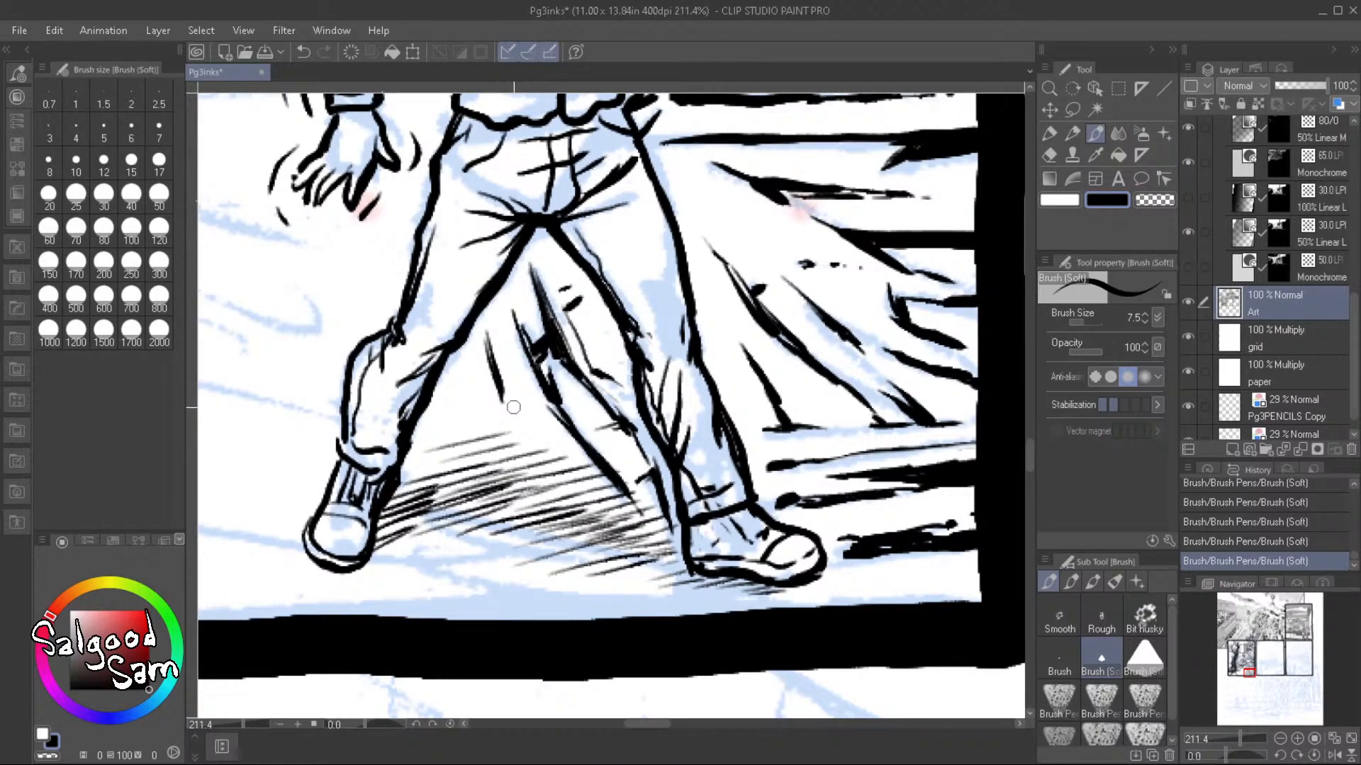
pyautogui.moveTo(489, 425); pyautogui.dragTo(507, 523)
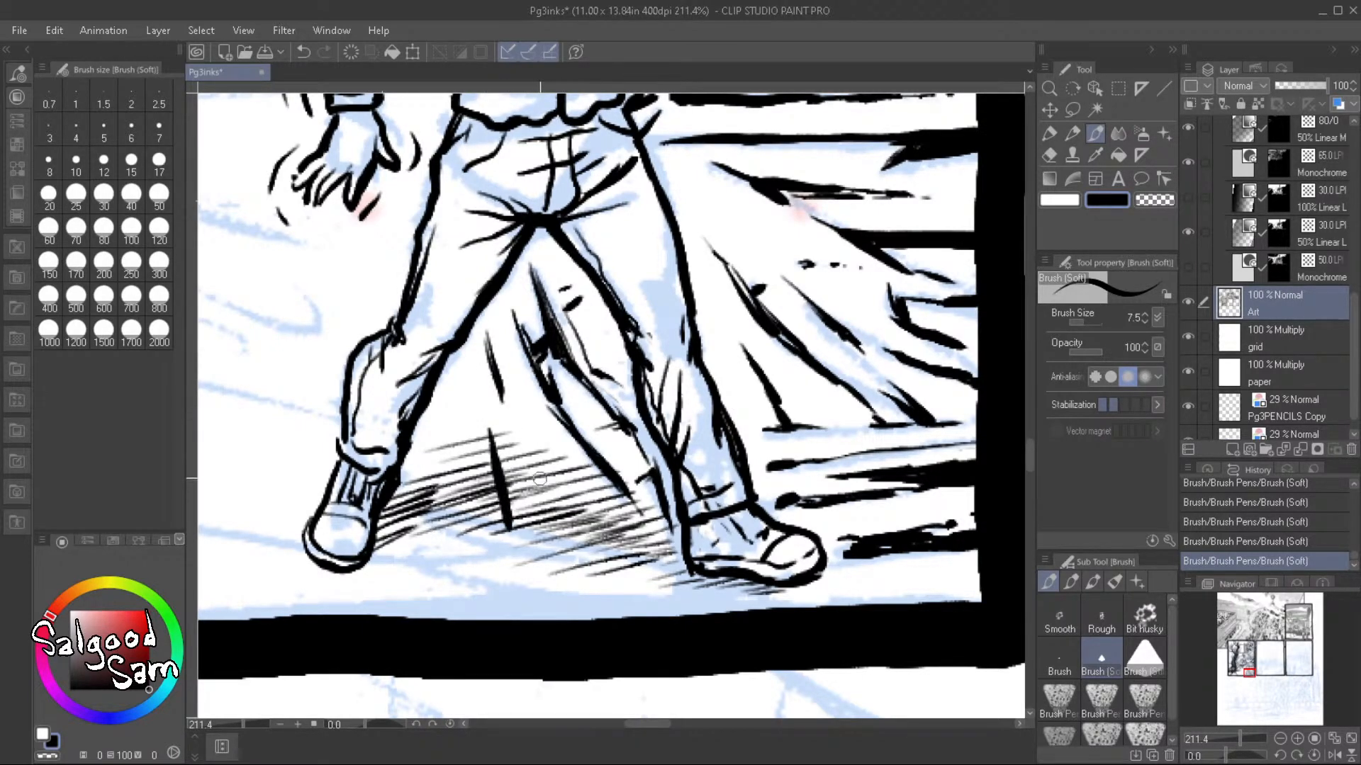
pyautogui.moveTo(536, 463); pyautogui.dragTo(564, 531)
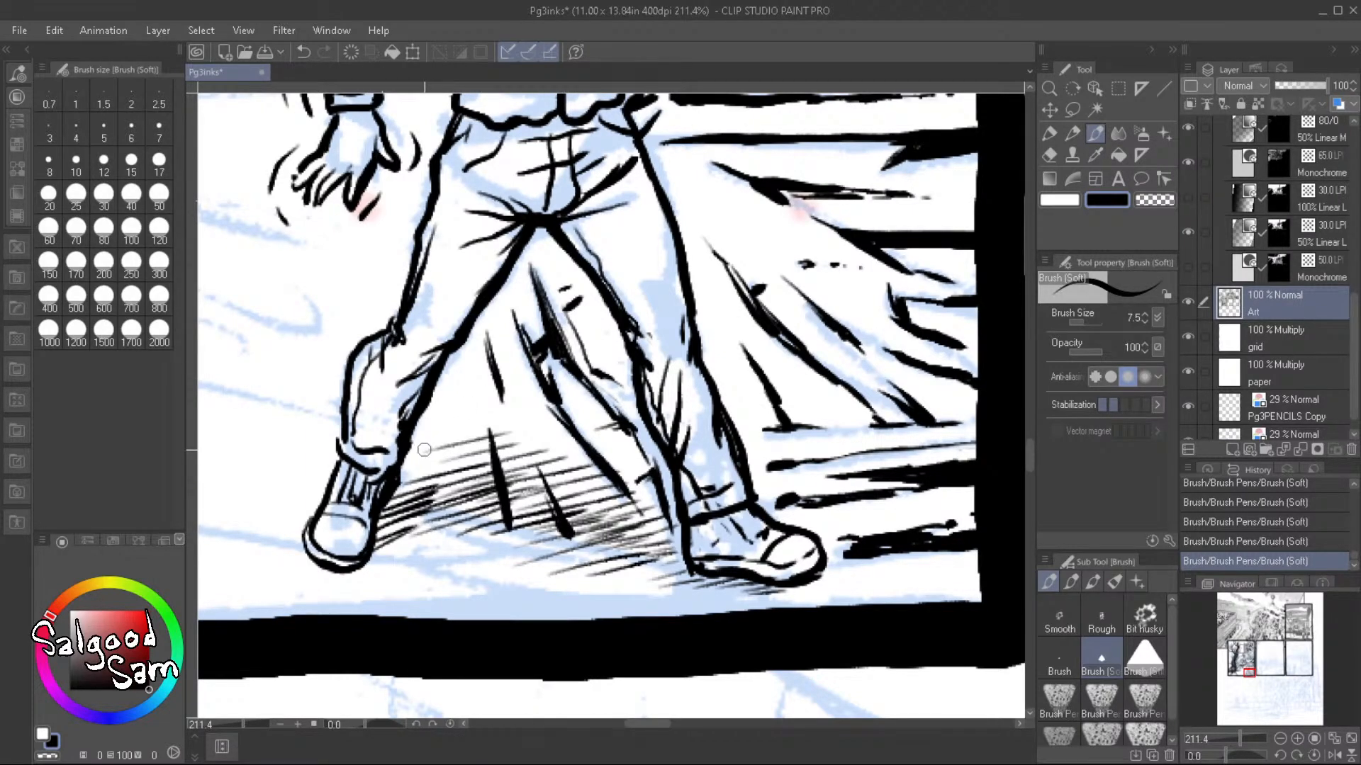
# Ink short tapered accents and a small connecting stroke on the ground between the helmeted figure's legs, beside the bent shin
pyautogui.moveTo(622, 542); pyautogui.dragTo(642, 567)
pyautogui.moveTo(462, 399); pyautogui.dragTo(459, 445)
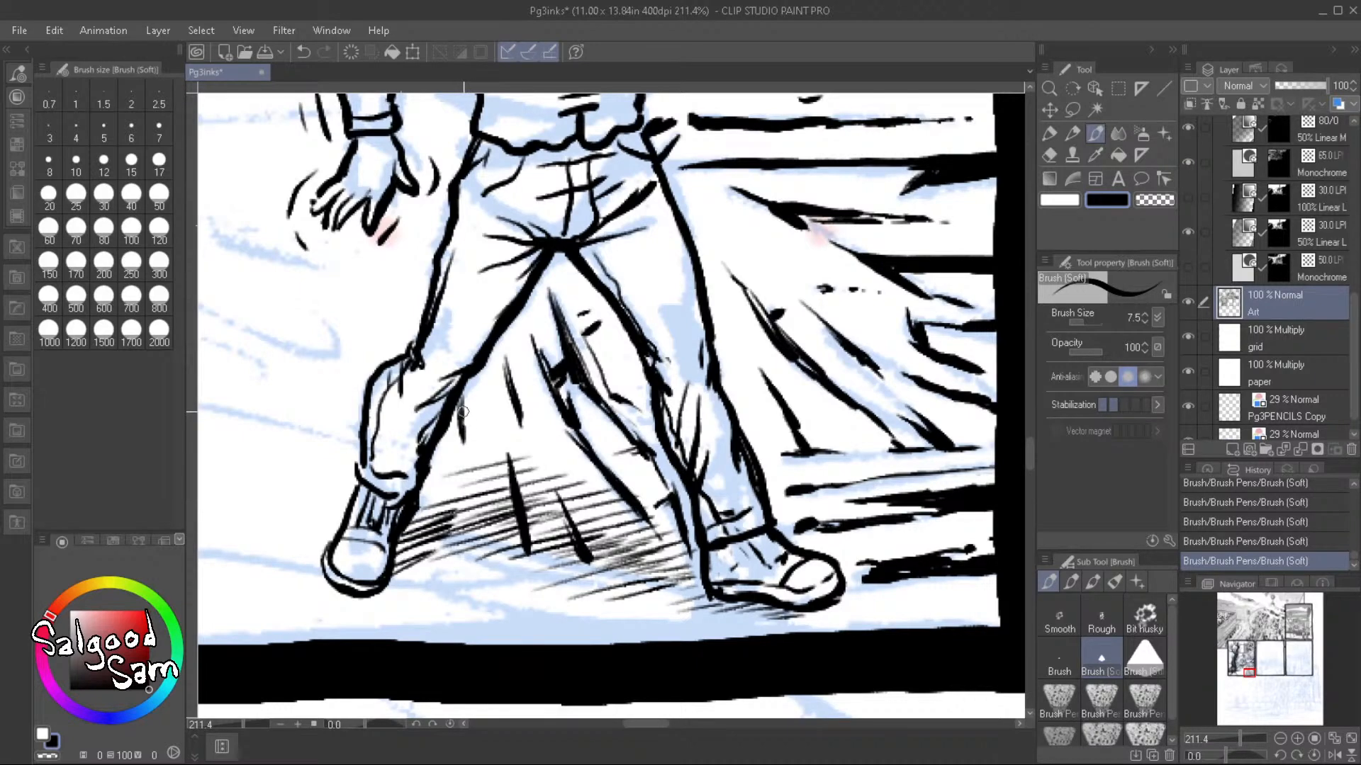
pyautogui.moveTo(456, 420); pyautogui.dragTo(462, 485)
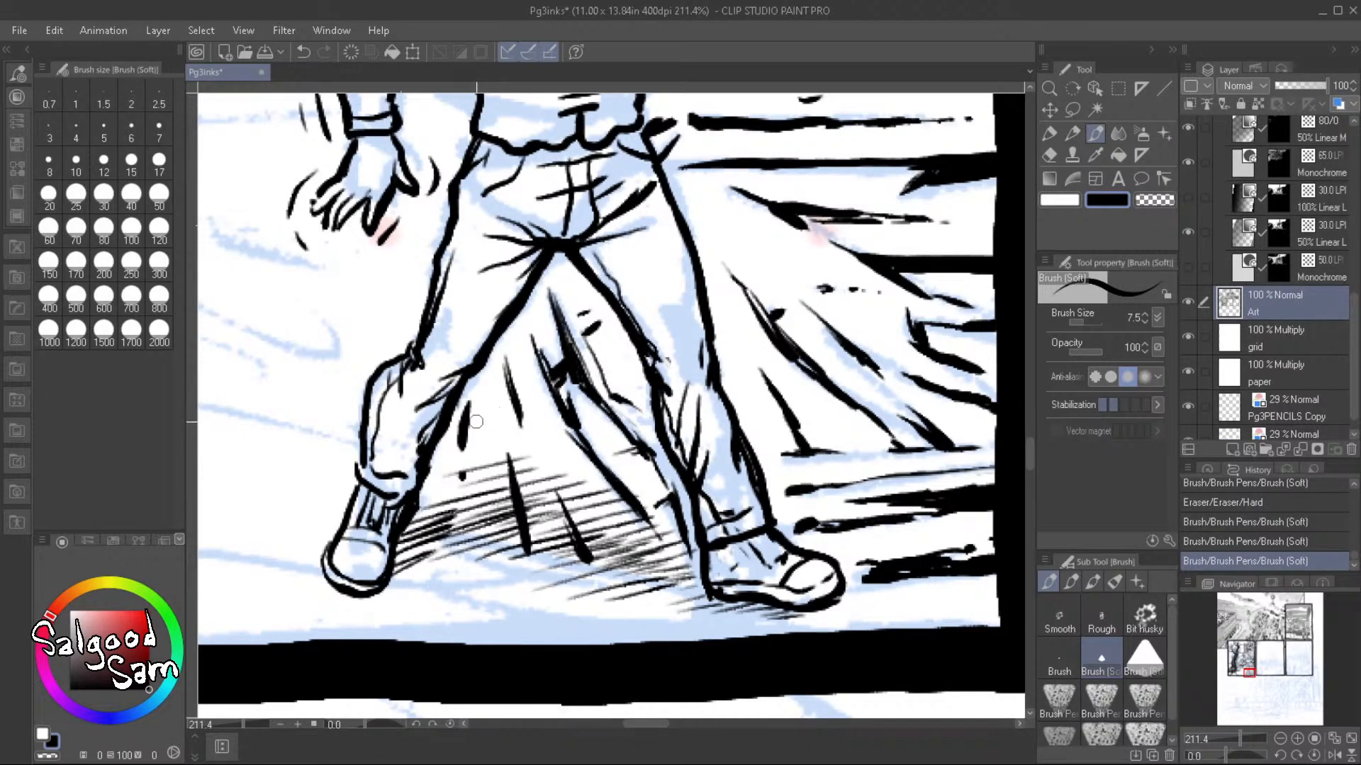
pyautogui.moveTo(491, 405)
pyautogui.mouseDown()
pyautogui.moveTo(463, 430)
pyautogui.moveTo(515, 387)
pyautogui.mouseUp()
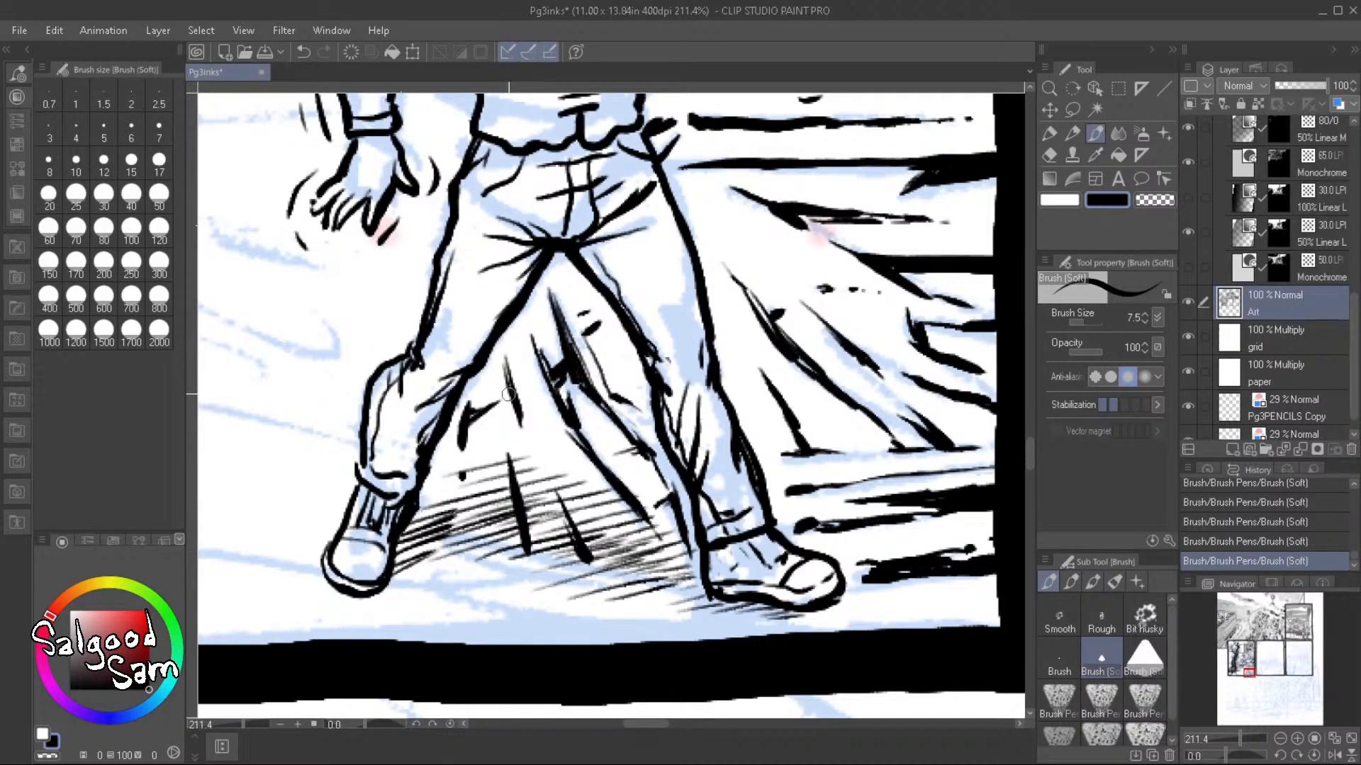
pyautogui.moveTo(510, 353); pyautogui.dragTo(503, 402)
# Examine the inked figure and surrounding debris up close and in the context of the whole panel
pyautogui.moveTo(581, 472); pyautogui.dragTo(690, 425)
pyautogui.moveTo(646, 564); pyautogui.dragTo(644, 629)
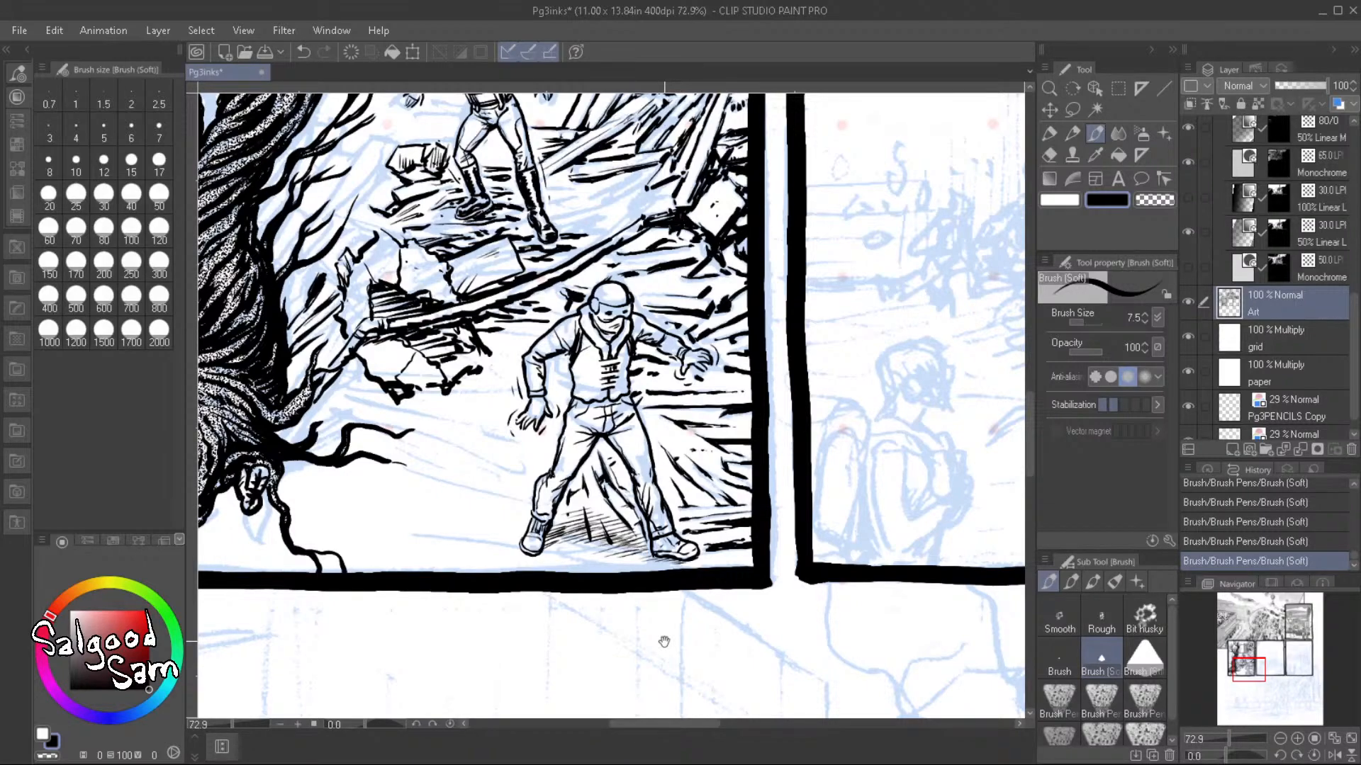
pyautogui.moveTo(679, 402); pyautogui.dragTo(649, 458)
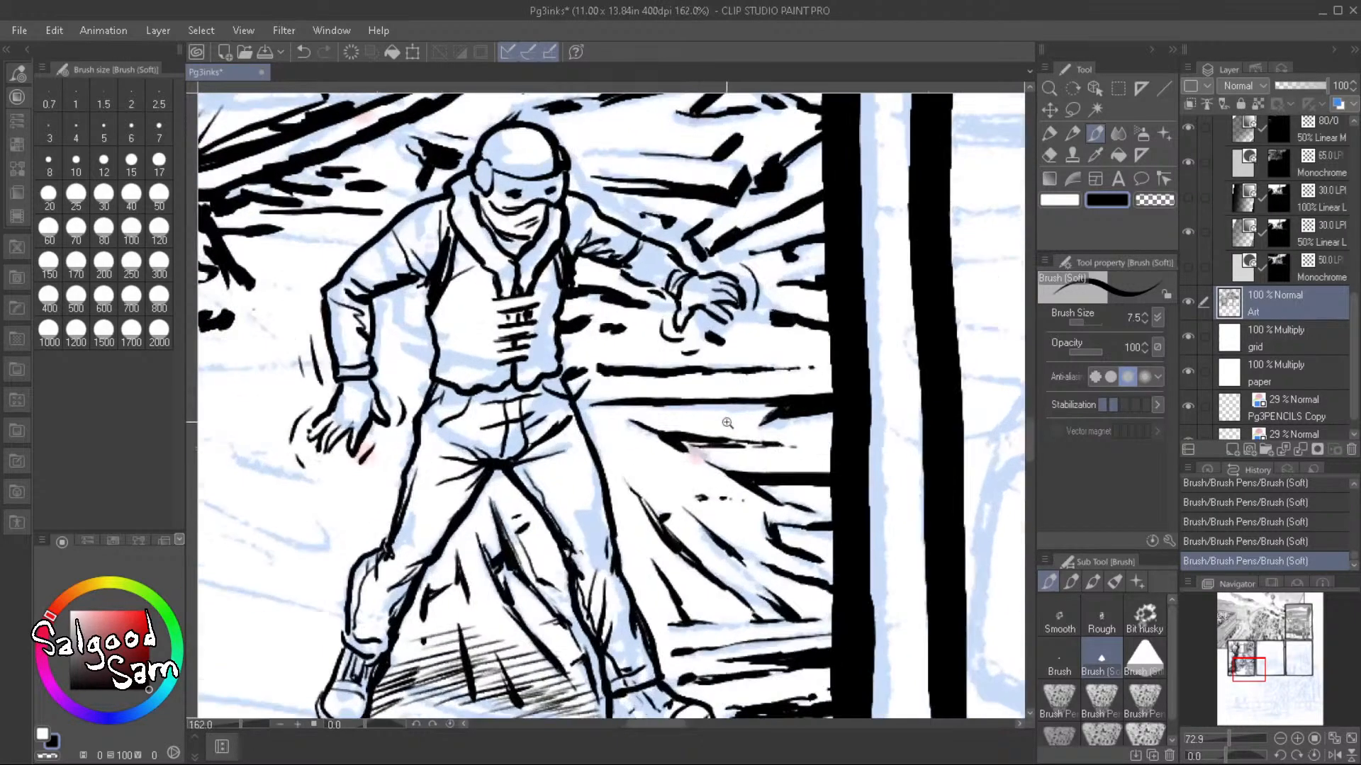
pyautogui.click(625, 452)
pyautogui.moveTo(730, 578); pyautogui.dragTo(679, 664)
pyautogui.moveTo(484, 714); pyautogui.dragTo(500, 555)
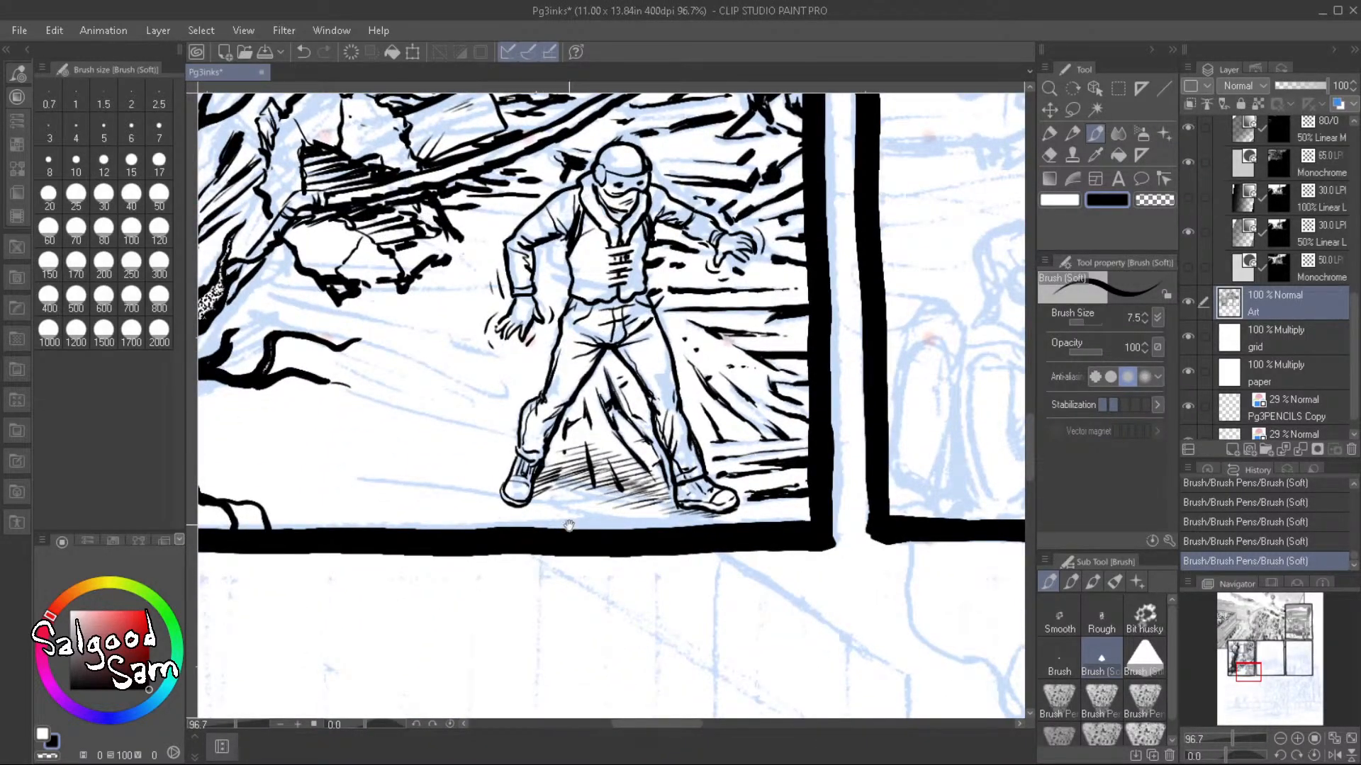
pyautogui.moveTo(548, 515); pyautogui.dragTo(588, 618)
pyautogui.moveTo(822, 557); pyautogui.dragTo(778, 589)
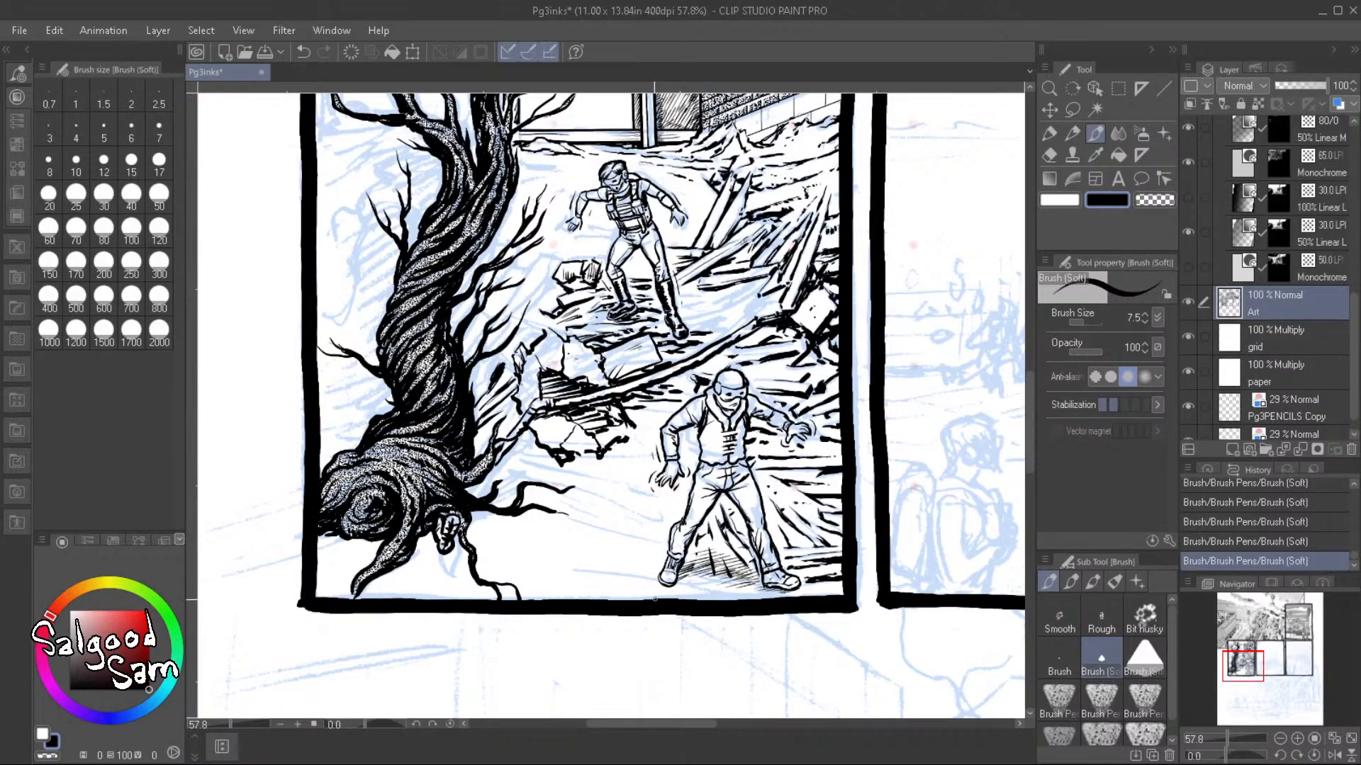
# Ink dense, tapered shadow strokes between the fallen beam and the helmeted figure's lowered arm, trimming their ends with the Hard eraser
pyautogui.press('r')
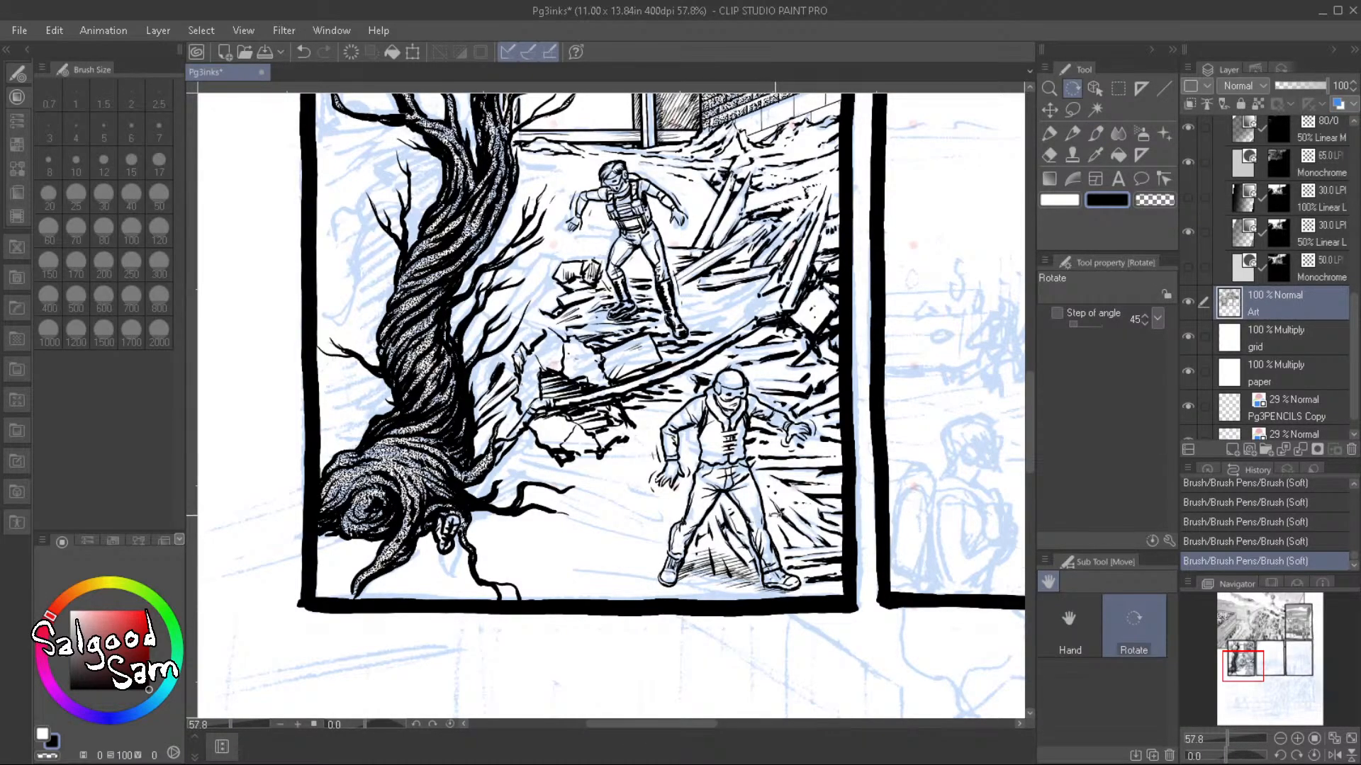
pyautogui.moveTo(775, 515)
pyautogui.mouseDown()
pyautogui.moveTo(807, 381)
pyautogui.moveTo(798, 343)
pyautogui.mouseUp()
pyautogui.moveTo(664, 399); pyautogui.dragTo(716, 360)
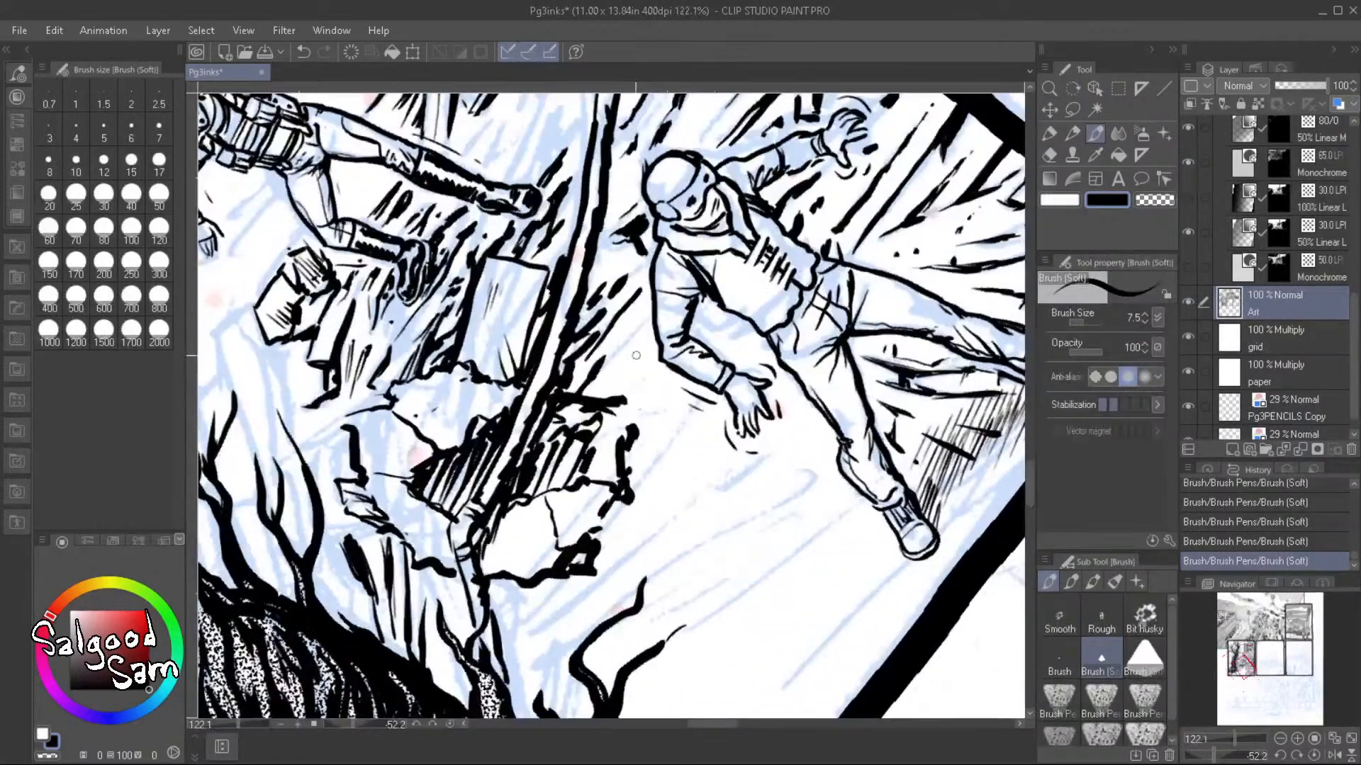
pyautogui.moveTo(597, 359)
pyautogui.mouseDown()
pyautogui.moveTo(653, 324)
pyautogui.moveTo(616, 338)
pyautogui.moveTo(613, 325)
pyautogui.moveTo(595, 356)
pyautogui.moveTo(623, 350)
pyautogui.moveTo(587, 387)
pyautogui.moveTo(625, 349)
pyautogui.moveTo(584, 396)
pyautogui.mouseUp()
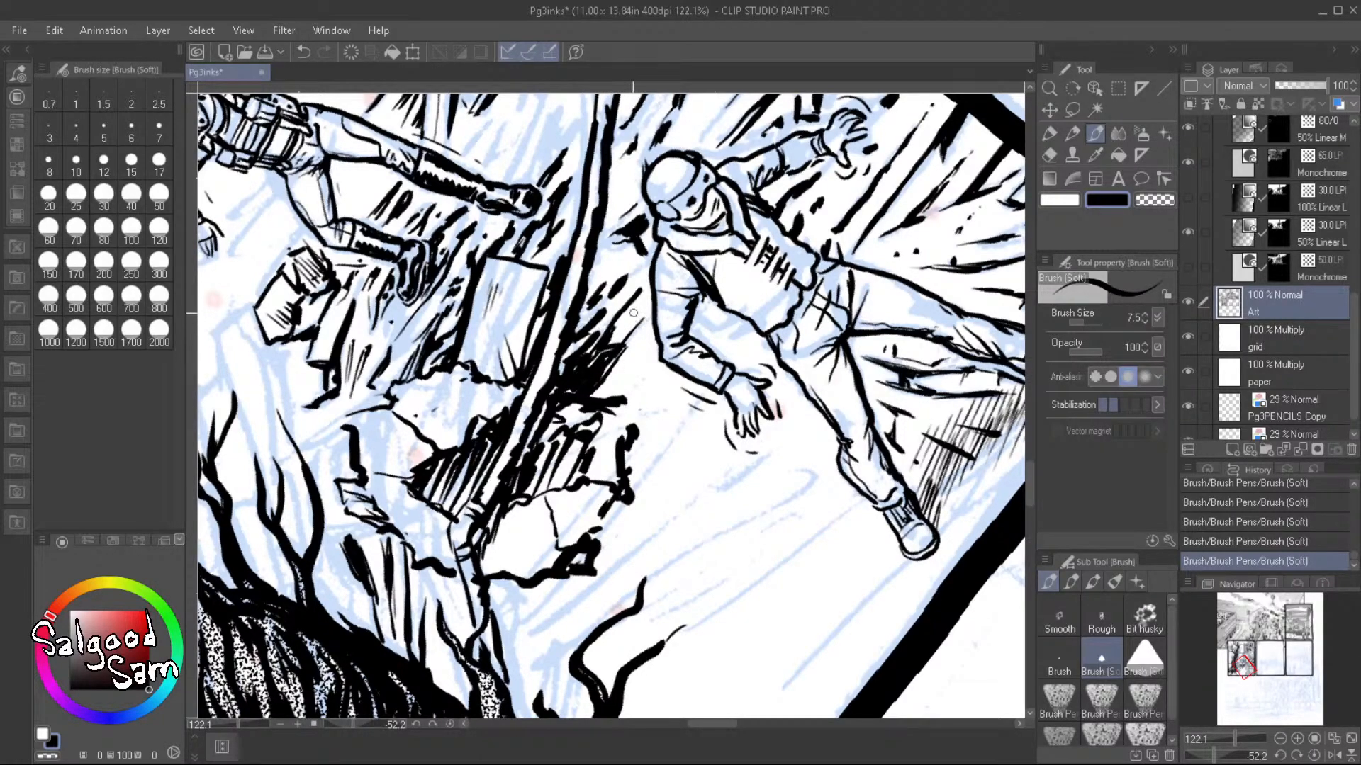
pyautogui.moveTo(640, 310)
pyautogui.mouseDown()
pyautogui.moveTo(615, 340)
pyautogui.moveTo(624, 326)
pyautogui.moveTo(630, 340)
pyautogui.mouseUp()
pyautogui.moveTo(638, 348)
pyautogui.mouseDown()
pyautogui.moveTo(607, 380)
pyautogui.moveTo(615, 370)
pyautogui.mouseUp()
pyautogui.moveTo(643, 322); pyautogui.dragTo(654, 345)
pyautogui.moveTo(652, 296); pyautogui.dragTo(649, 316)
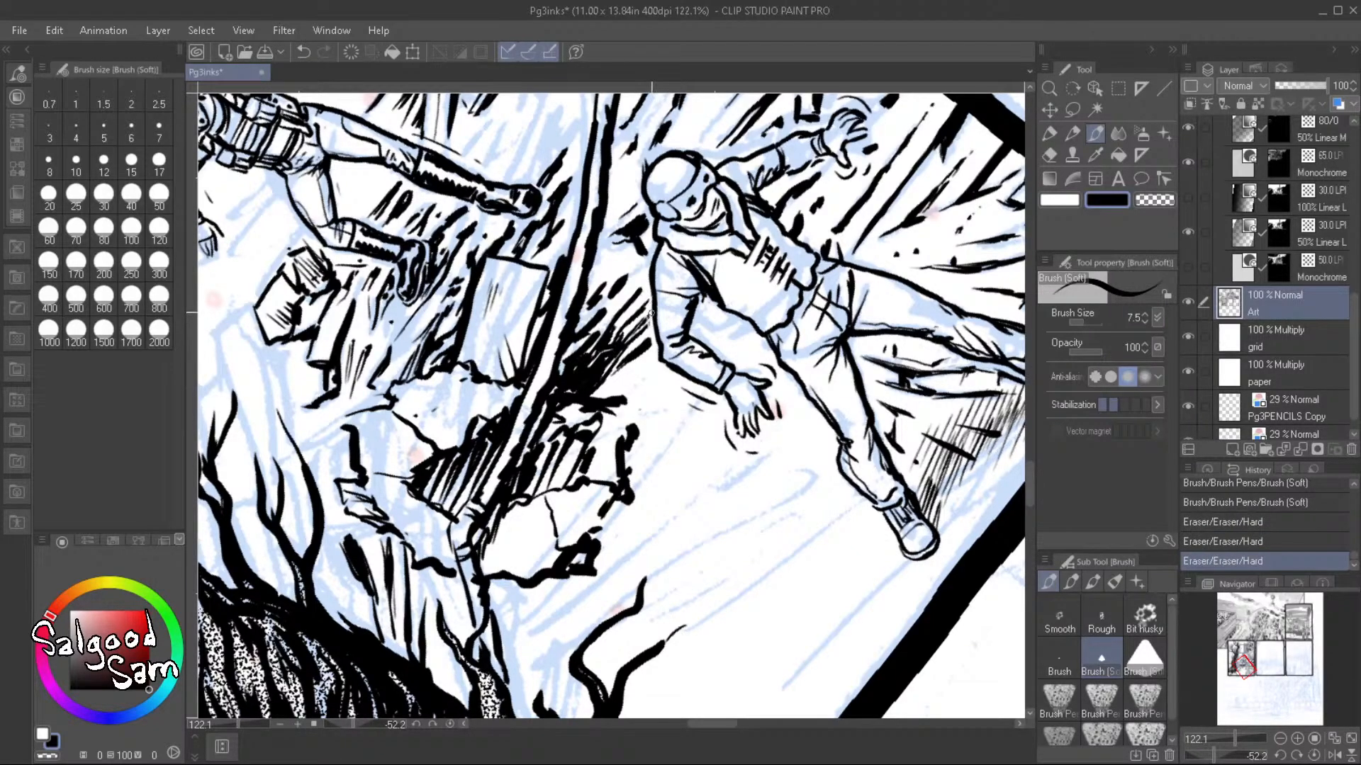
pyautogui.moveTo(611, 387)
pyautogui.mouseDown()
pyautogui.moveTo(632, 371)
pyautogui.moveTo(604, 399)
pyautogui.moveTo(664, 363)
pyautogui.mouseUp()
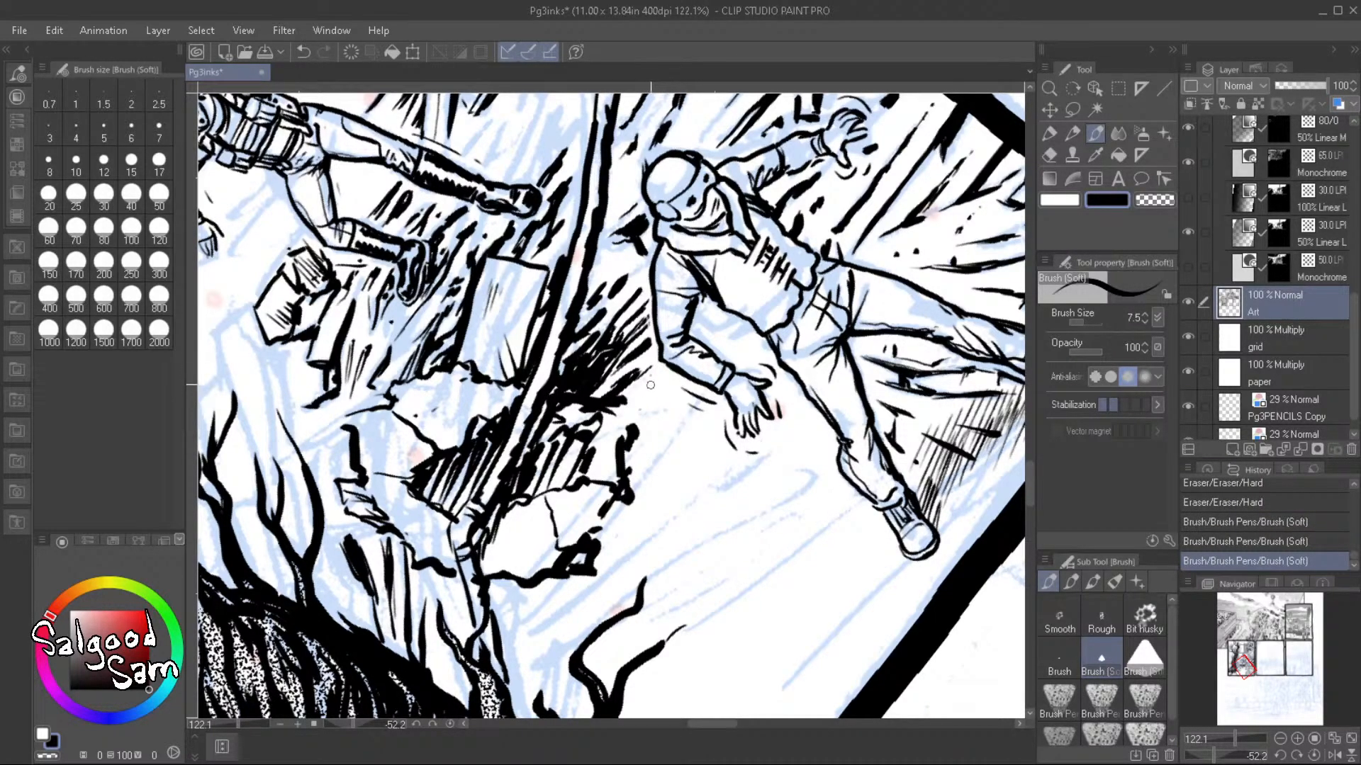
# Strengthen the rubble hole's outer edge facing the figure and hatch a diagonal shadow out toward the lowered hand
pyautogui.moveTo(617, 414); pyautogui.dragTo(669, 370)
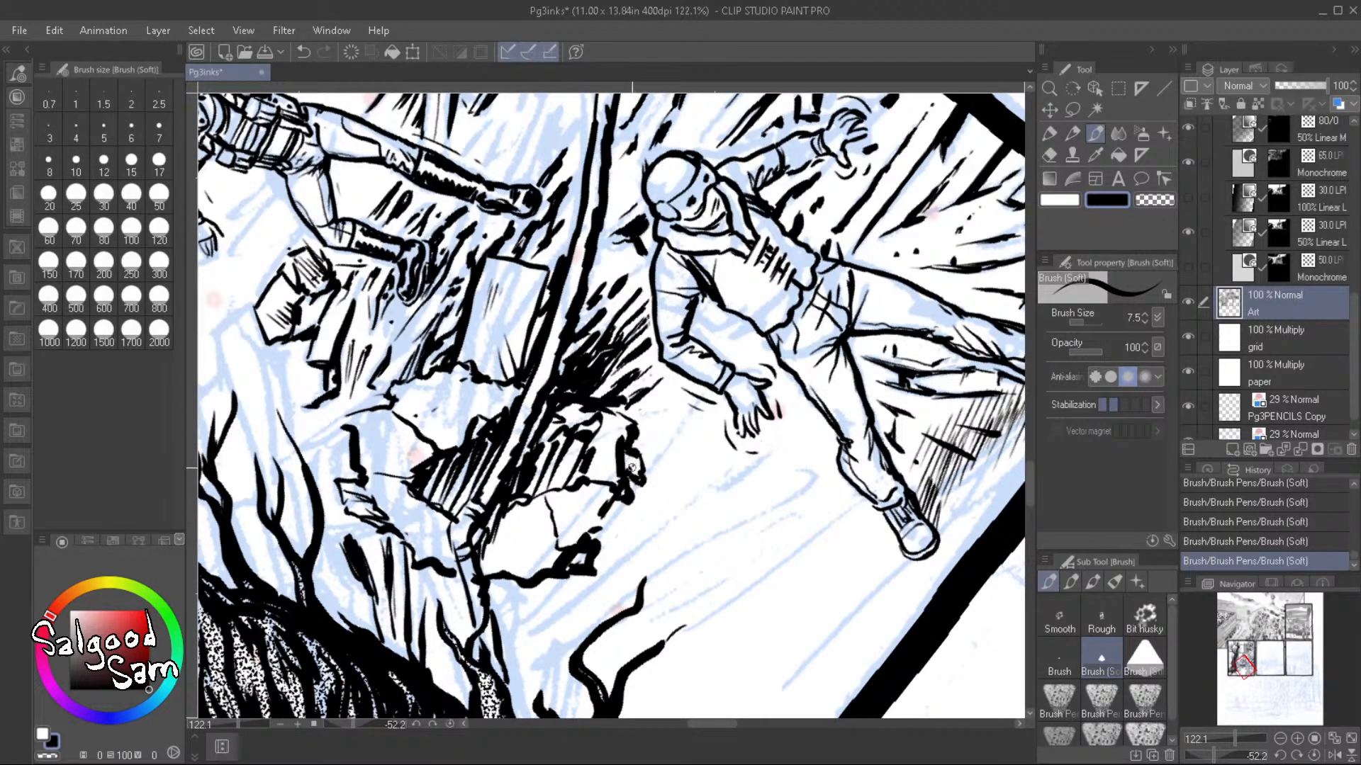
pyautogui.moveTo(605, 526)
pyautogui.mouseDown()
pyautogui.moveTo(627, 507)
pyautogui.moveTo(622, 528)
pyautogui.moveTo(607, 520)
pyautogui.moveTo(677, 428)
pyautogui.mouseUp()
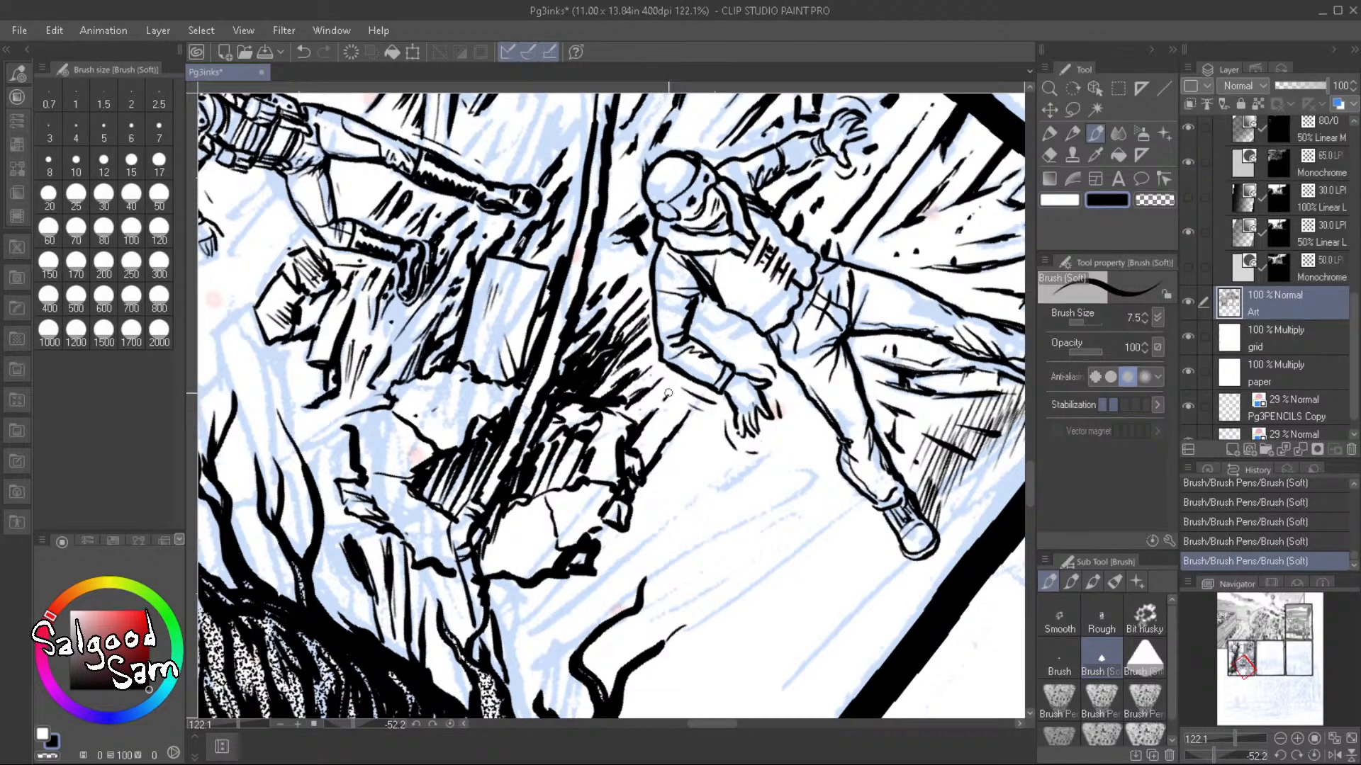
pyautogui.moveTo(662, 416); pyautogui.dragTo(642, 460)
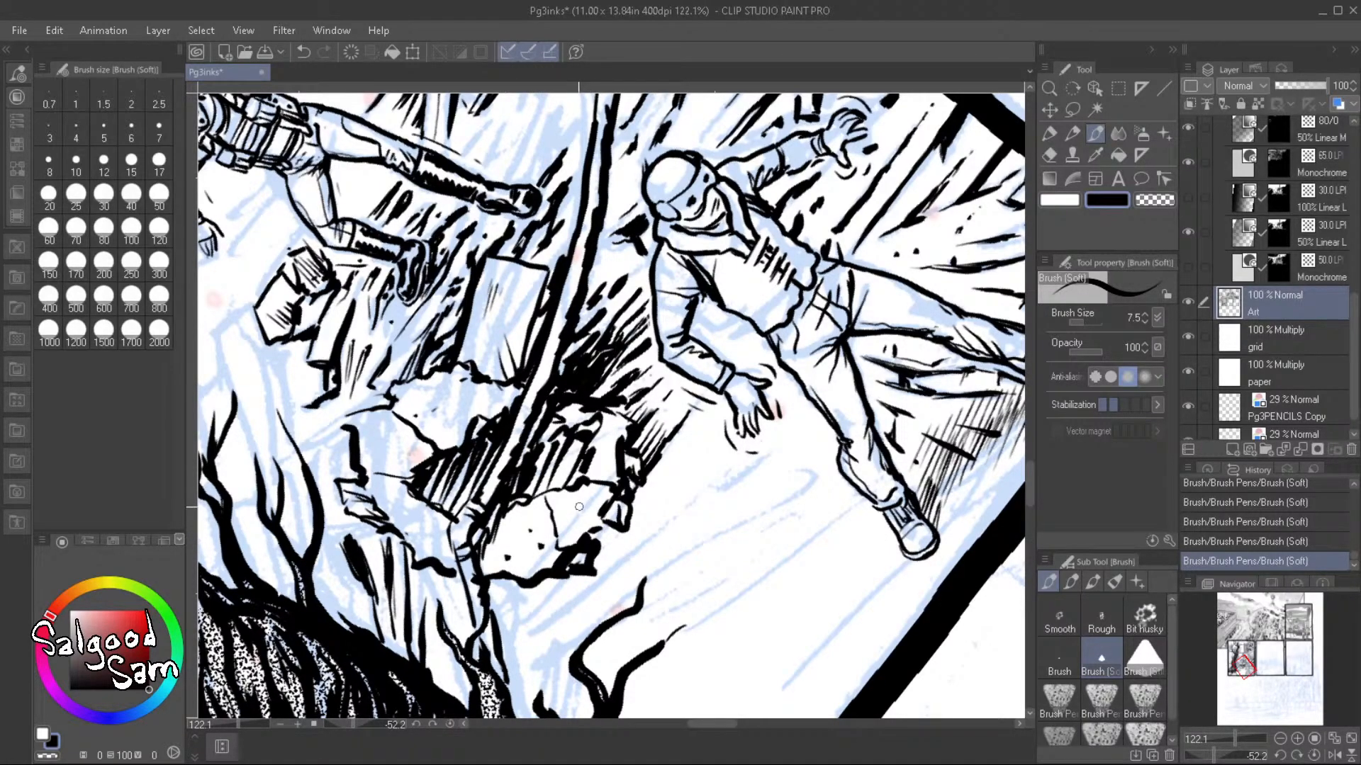
# Add small dots and specks to the faces of the broken slabs on the far side of the beam
pyautogui.click(425, 529)
pyautogui.click(404, 445)
pyautogui.click(466, 406)
# Ink diagonal hatching under the broken slab from the beam's end up along its outer edge, cleaning the edges with the Hard eraser
pyautogui.moveTo(563, 579); pyautogui.dragTo(521, 625)
pyautogui.moveTo(506, 580)
pyautogui.mouseDown()
pyautogui.moveTo(492, 593)
pyautogui.moveTo(511, 613)
pyautogui.moveTo(516, 599)
pyautogui.moveTo(500, 610)
pyautogui.moveTo(512, 638)
pyautogui.mouseUp()
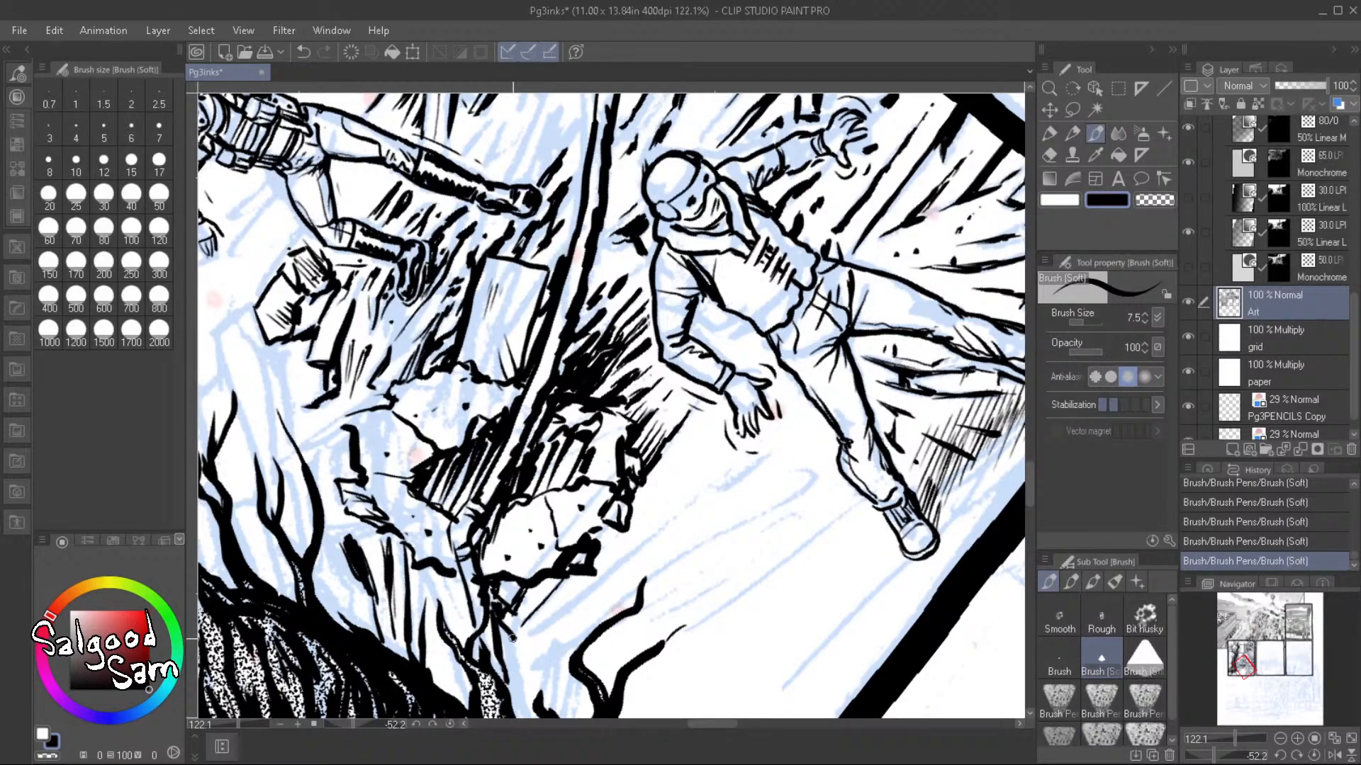
pyautogui.moveTo(522, 598)
pyautogui.mouseDown()
pyautogui.moveTo(553, 573)
pyautogui.moveTo(520, 627)
pyautogui.moveTo(570, 560)
pyautogui.moveTo(523, 605)
pyautogui.moveTo(554, 577)
pyautogui.mouseUp()
pyautogui.moveTo(539, 628)
pyautogui.mouseDown()
pyautogui.moveTo(626, 556)
pyautogui.moveTo(611, 539)
pyautogui.moveTo(639, 529)
pyautogui.moveTo(610, 530)
pyautogui.moveTo(628, 514)
pyautogui.moveTo(630, 531)
pyautogui.mouseUp()
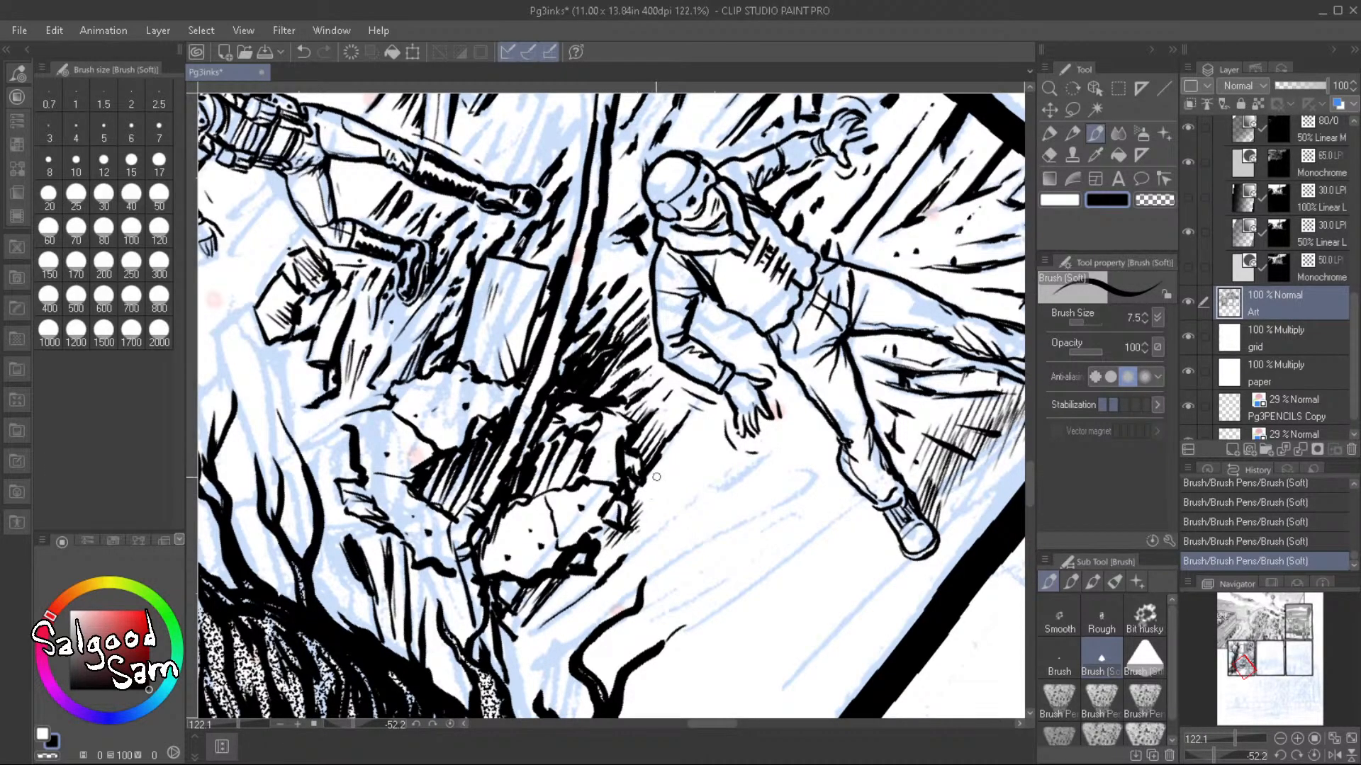
pyautogui.moveTo(654, 478)
pyautogui.mouseDown()
pyautogui.moveTo(682, 500)
pyautogui.moveTo(654, 525)
pyautogui.moveTo(673, 478)
pyautogui.moveTo(601, 559)
pyautogui.moveTo(601, 534)
pyautogui.moveTo(623, 523)
pyautogui.moveTo(581, 543)
pyautogui.mouseUp()
pyautogui.moveTo(579, 545)
pyautogui.mouseDown()
pyautogui.moveTo(535, 580)
pyautogui.moveTo(618, 468)
pyautogui.moveTo(627, 484)
pyautogui.moveTo(620, 449)
pyautogui.mouseUp()
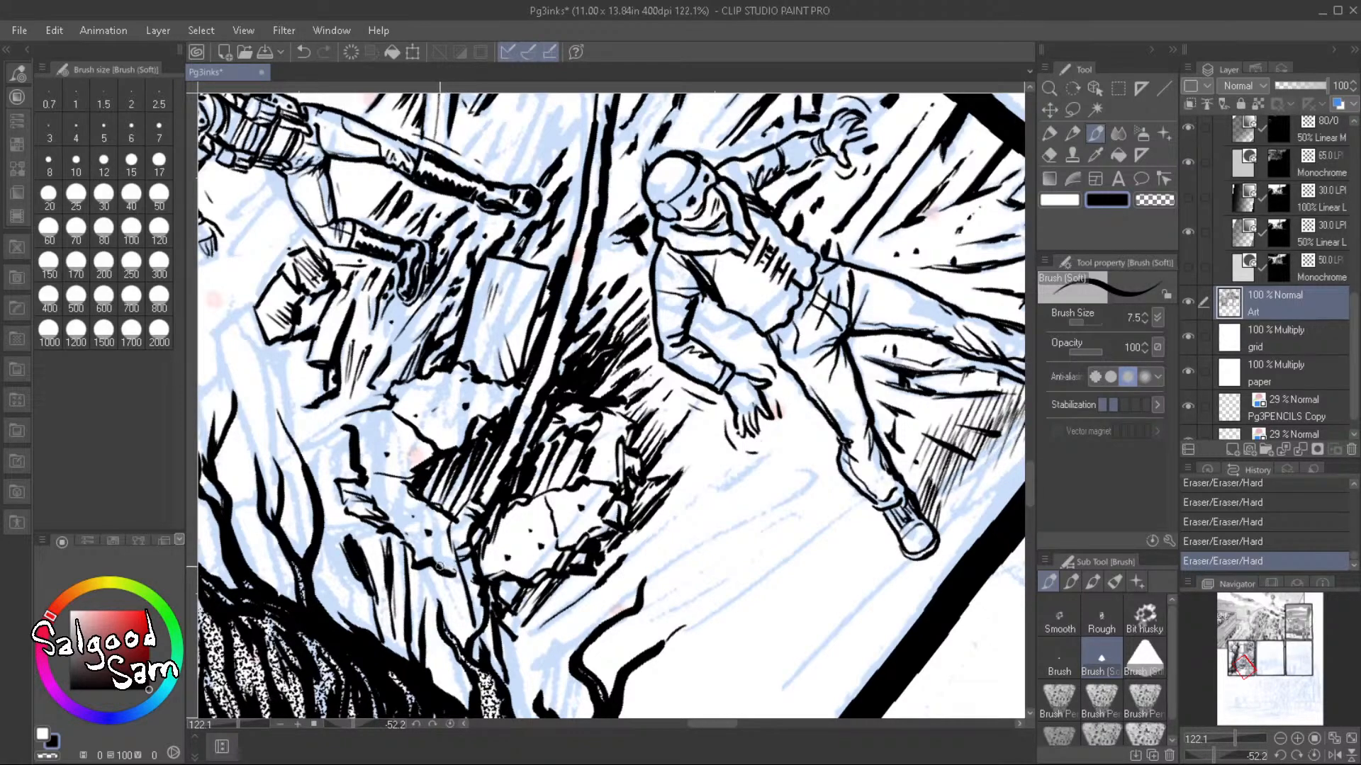
# Touch up the broken slab's lower edge beside the beam's end and add a small accent near the hole
pyautogui.moveTo(439, 566); pyautogui.dragTo(462, 575)
pyautogui.moveTo(455, 573); pyautogui.dragTo(461, 578)
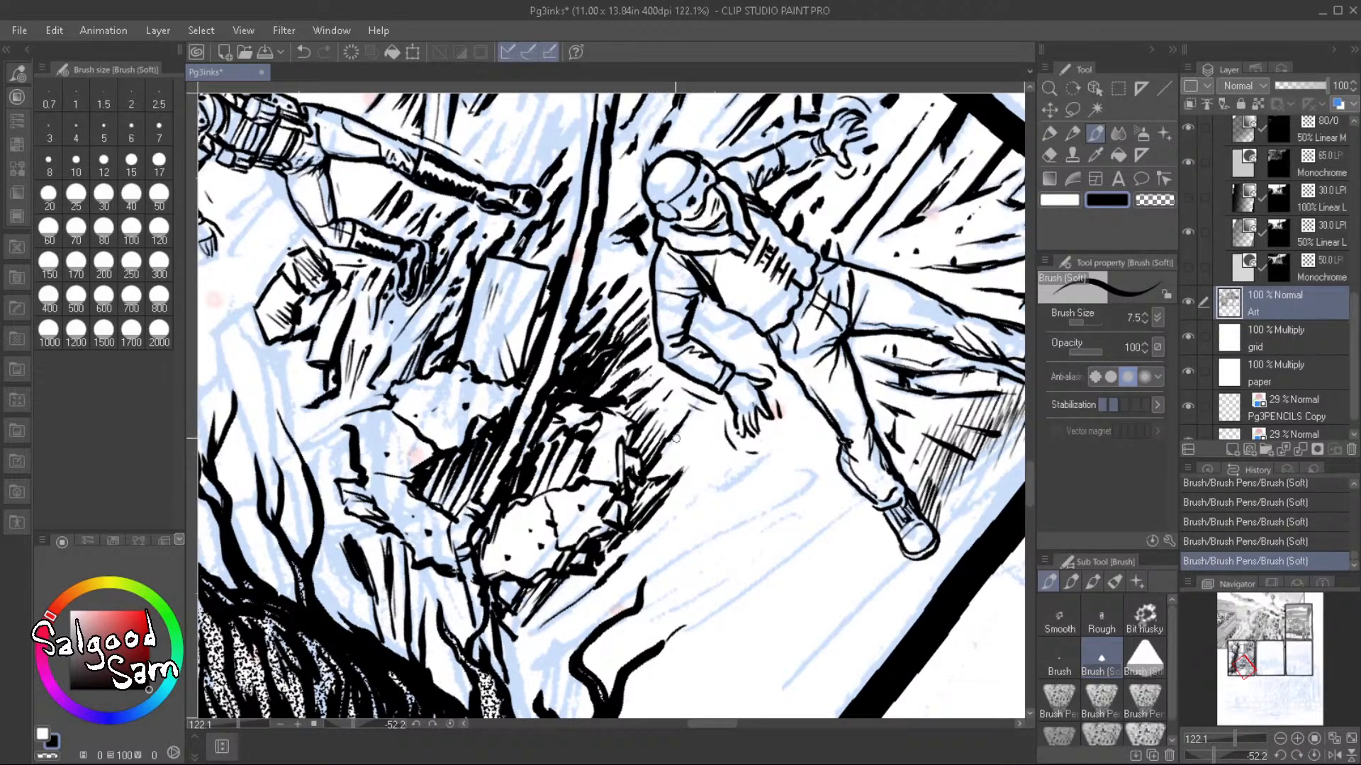
pyautogui.moveTo(422, 430); pyautogui.dragTo(432, 445)
# Ink long, broken ground lines from the slab and tree roots toward the figure's lowered hand, with short accents between the roots
pyautogui.moveTo(633, 554); pyautogui.dragTo(686, 508)
pyautogui.moveTo(722, 489); pyautogui.dragTo(801, 427)
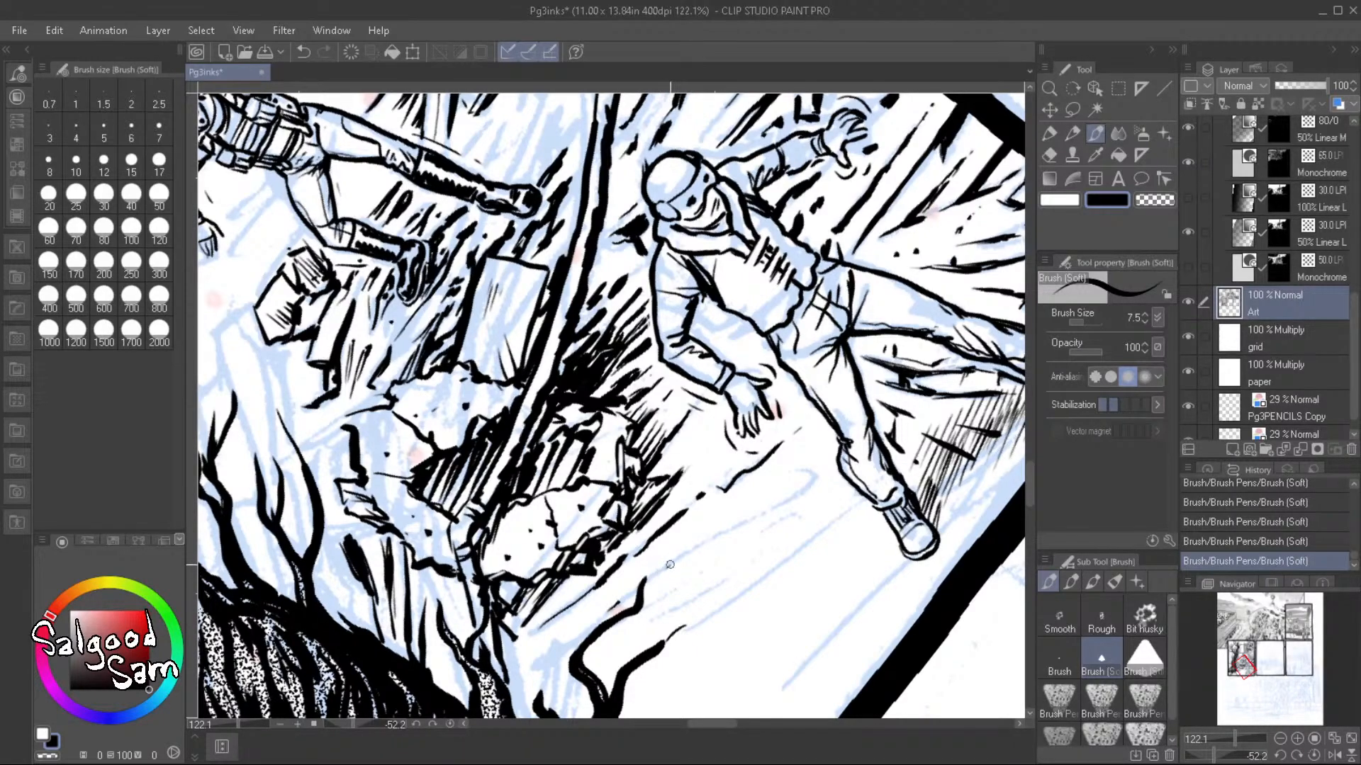
pyautogui.moveTo(662, 578); pyautogui.dragTo(781, 502)
pyautogui.moveTo(553, 641)
pyautogui.mouseDown()
pyautogui.moveTo(535, 658)
pyautogui.moveTo(551, 696)
pyautogui.moveTo(574, 635)
pyautogui.moveTo(562, 640)
pyautogui.mouseUp()
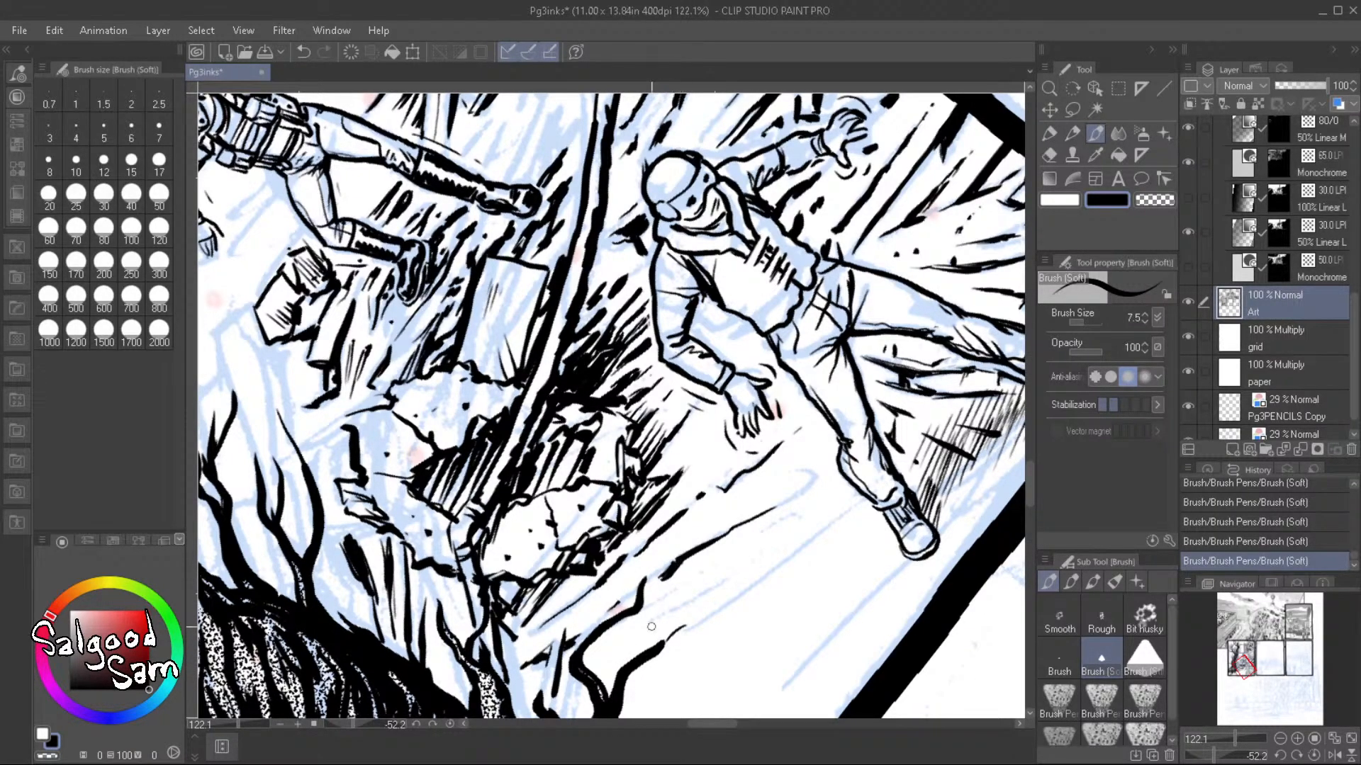
pyautogui.moveTo(610, 645)
pyautogui.mouseDown()
pyautogui.moveTo(702, 597)
pyautogui.moveTo(708, 568)
pyautogui.mouseUp()
# Ink short dark accents and long tapered ground lines converging on the figure's bent shin and shoe
pyautogui.moveTo(811, 466)
pyautogui.mouseDown()
pyautogui.moveTo(809, 485)
pyautogui.moveTo(829, 464)
pyautogui.mouseUp()
pyautogui.moveTo(772, 478); pyautogui.dragTo(802, 462)
pyautogui.moveTo(750, 498); pyautogui.dragTo(828, 436)
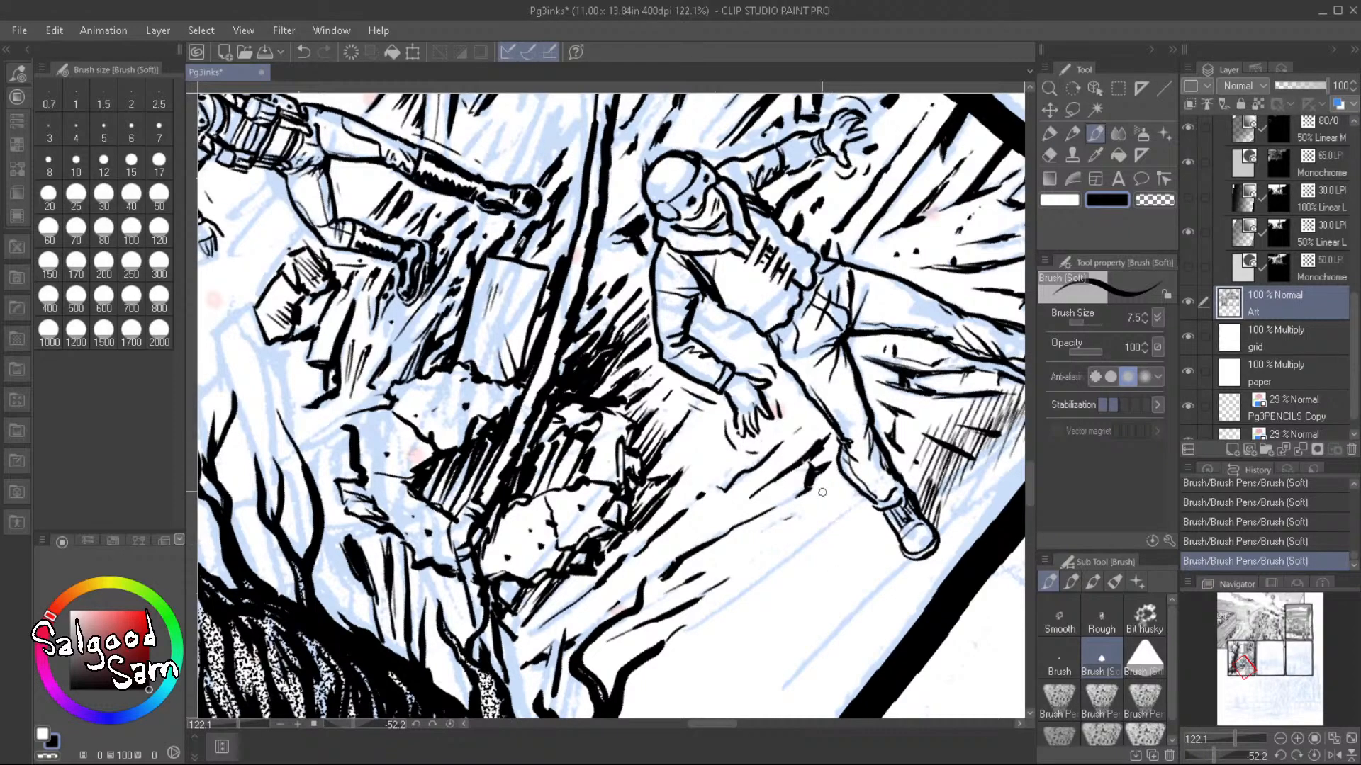
pyautogui.moveTo(793, 524); pyautogui.dragTo(863, 512)
pyautogui.moveTo(818, 524); pyautogui.dragTo(861, 513)
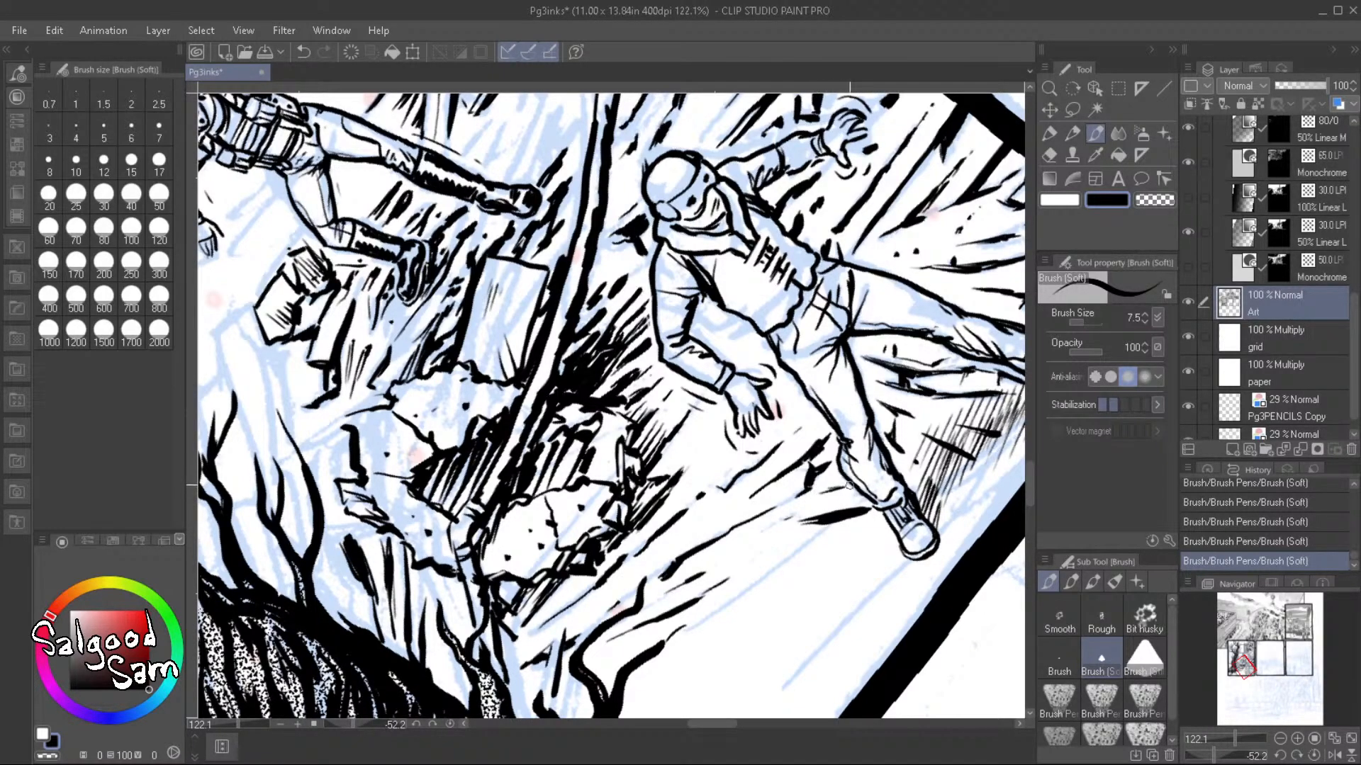
pyautogui.moveTo(827, 522)
pyautogui.mouseDown()
pyautogui.moveTo(729, 580)
pyautogui.moveTo(787, 550)
pyautogui.moveTo(735, 553)
pyautogui.moveTo(778, 518)
pyautogui.moveTo(763, 534)
pyautogui.moveTo(802, 523)
pyautogui.mouseUp()
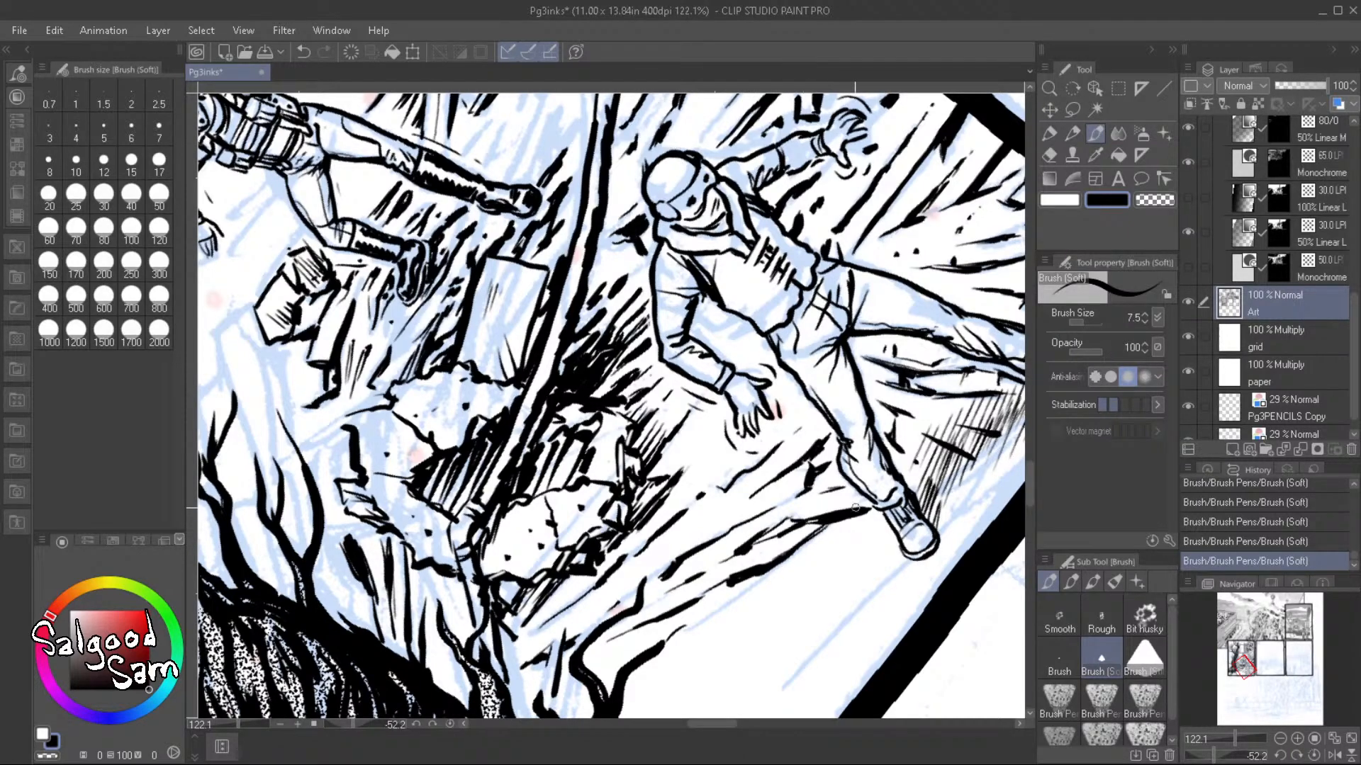
# Ink a cluster of short black debris marks in the gap between the figure's lowered arm and torso
pyautogui.scroll(-4, 847, 528)
pyautogui.moveTo(797, 590); pyautogui.dragTo(641, 555)
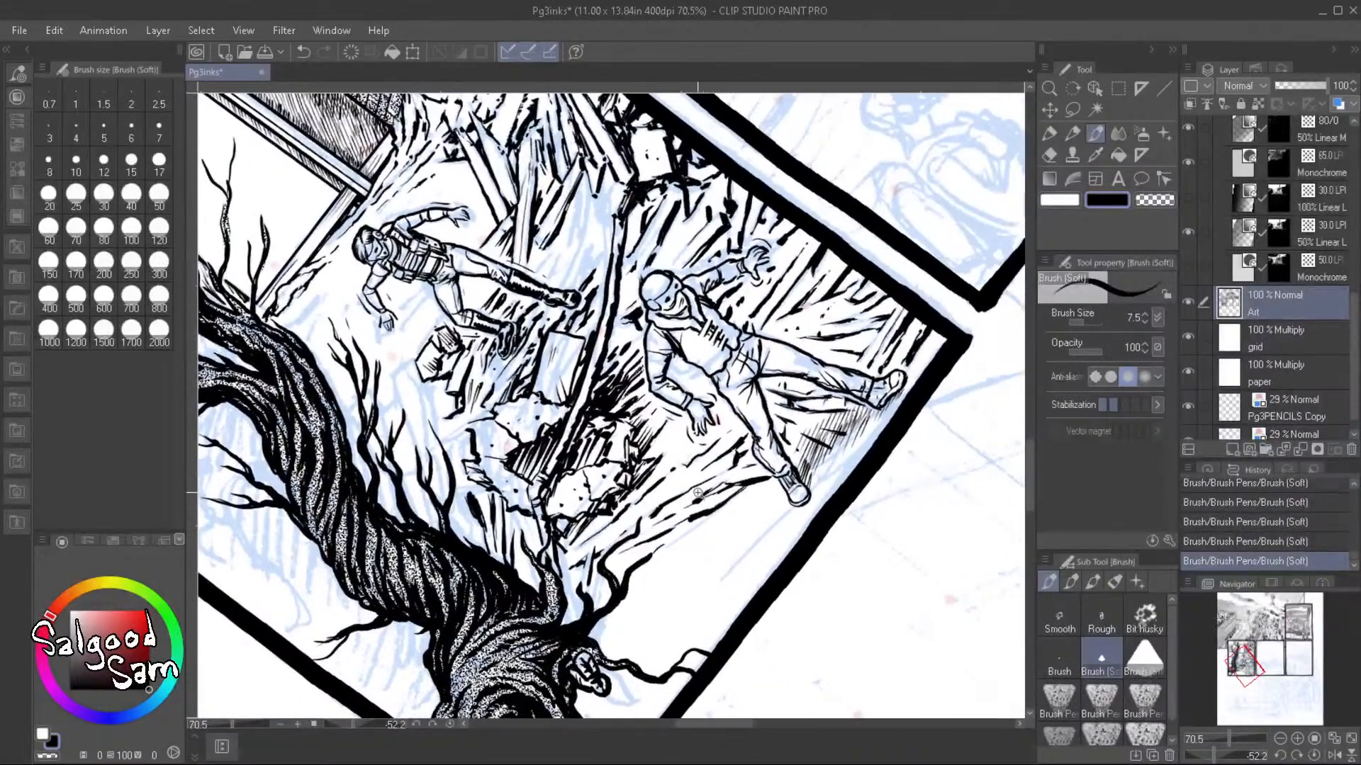
pyautogui.scroll(5, 644, 387)
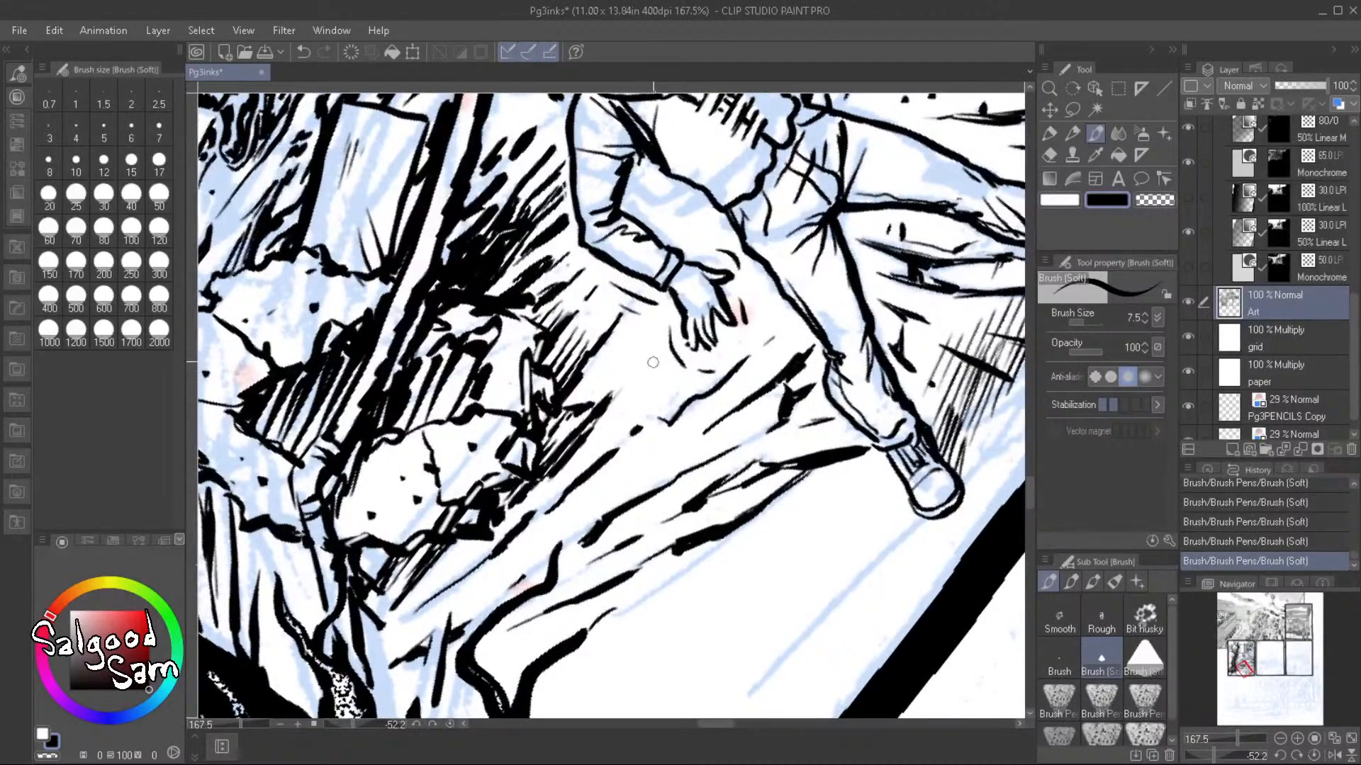
pyautogui.scroll(-4, 747, 411)
pyautogui.scroll(4, 746, 411)
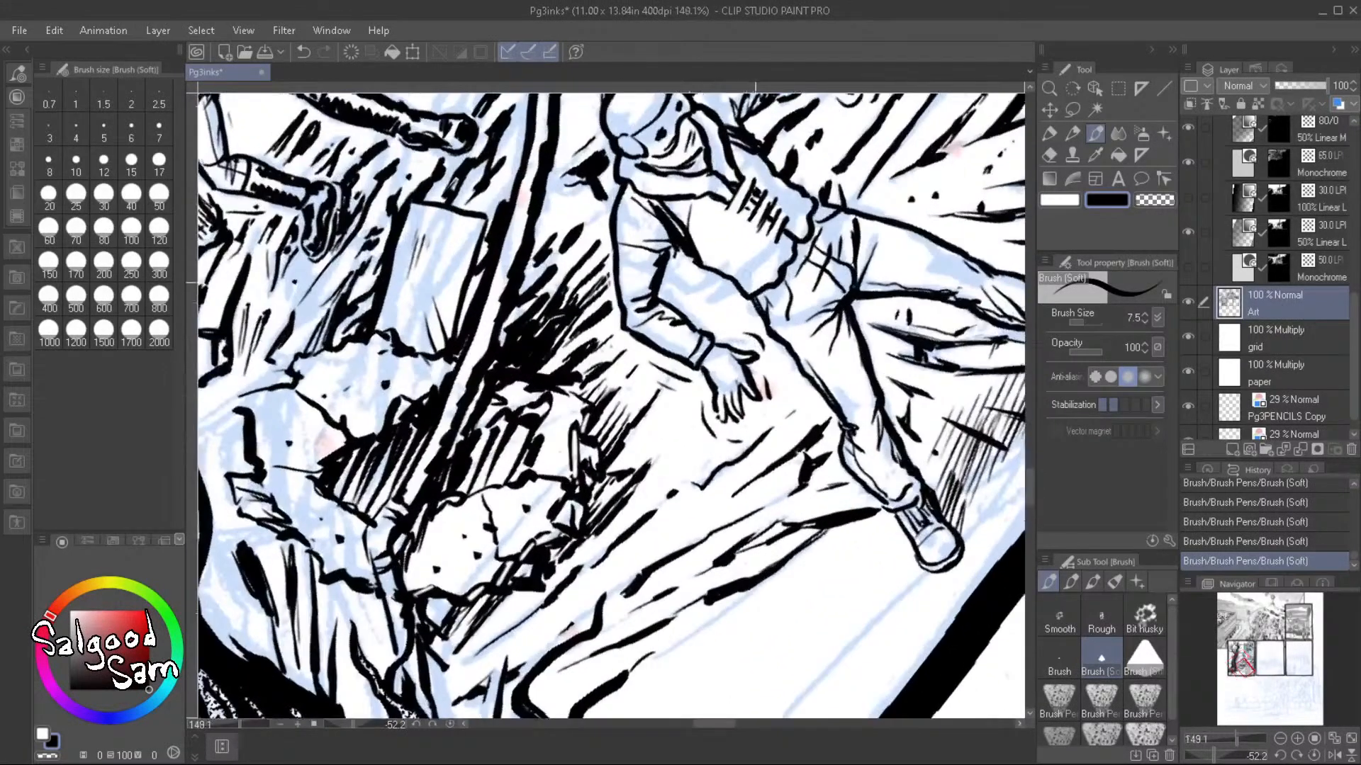
pyautogui.moveTo(719, 321)
pyautogui.mouseDown()
pyautogui.moveTo(729, 312)
pyautogui.moveTo(671, 278)
pyautogui.moveTo(732, 316)
pyautogui.moveTo(722, 294)
pyautogui.mouseUp()
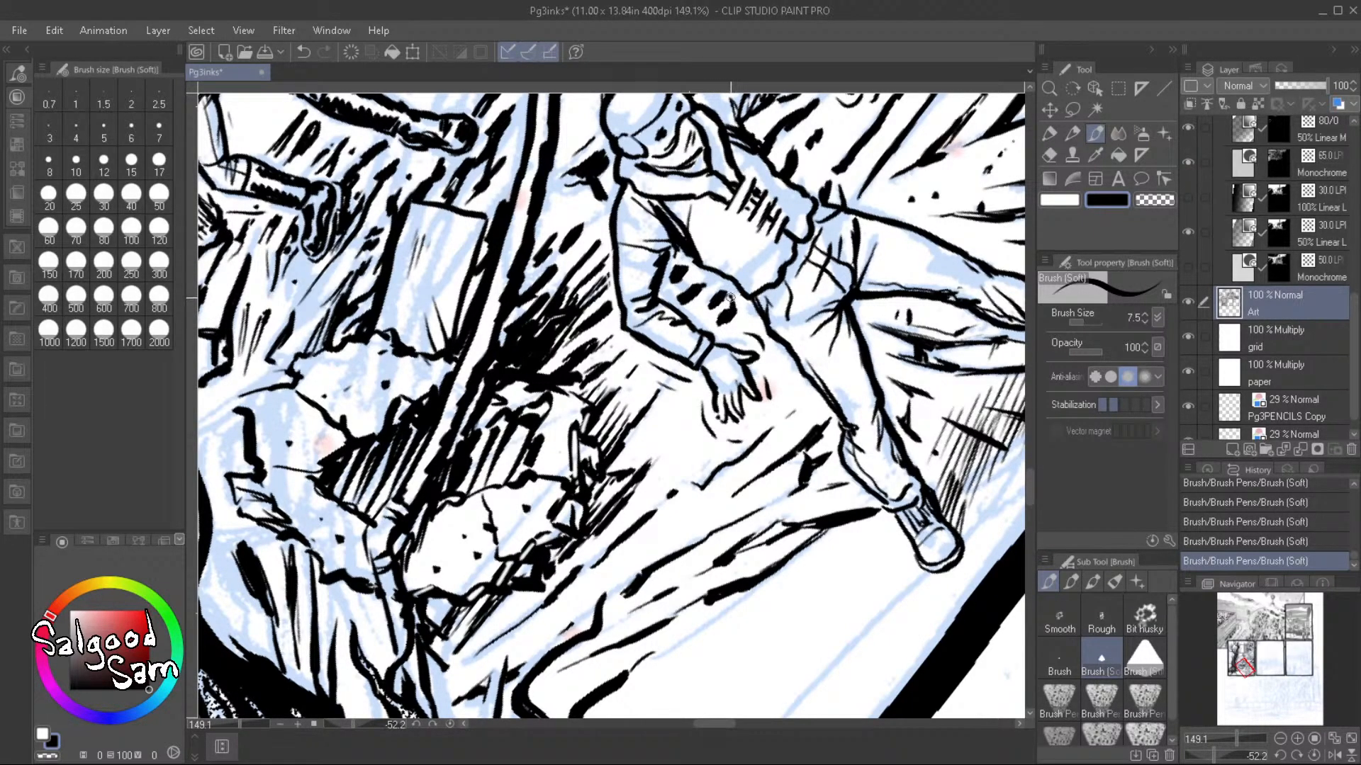
pyautogui.moveTo(765, 346); pyautogui.dragTo(686, 480)
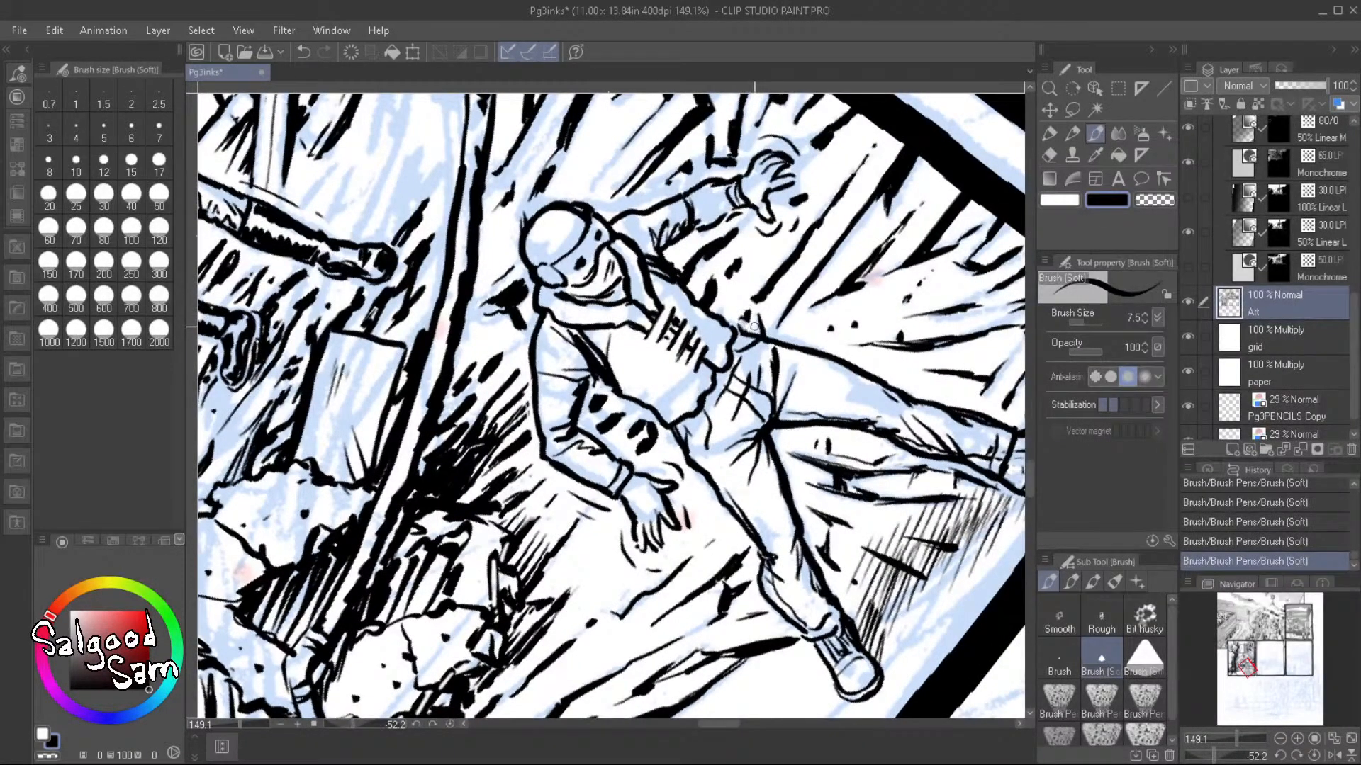
# Erase small bits of ink around the helmeted figure's vest and raised arm with the Hard eraser
pyautogui.moveTo(769, 327); pyautogui.dragTo(774, 324)
pyautogui.moveTo(832, 476); pyautogui.dragTo(822, 485)
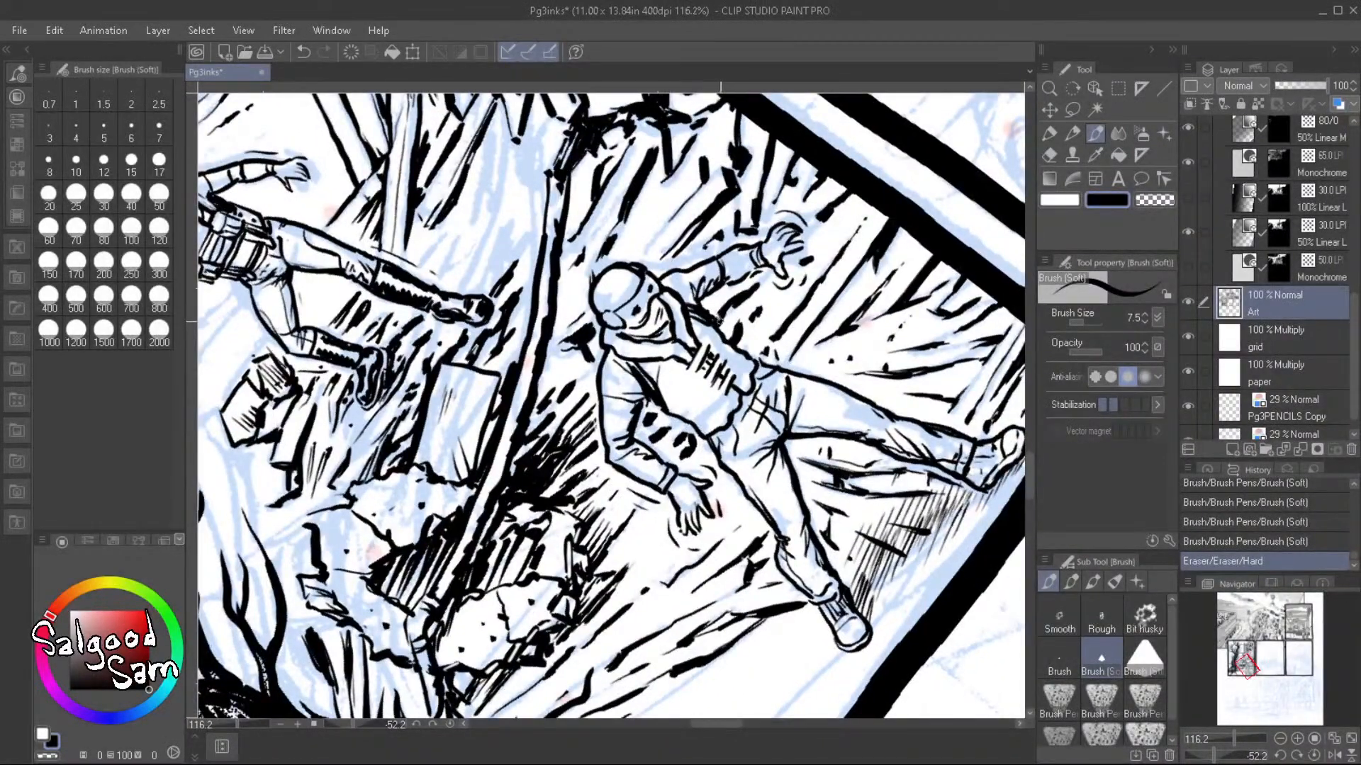
pyautogui.moveTo(717, 321); pyautogui.dragTo(721, 324)
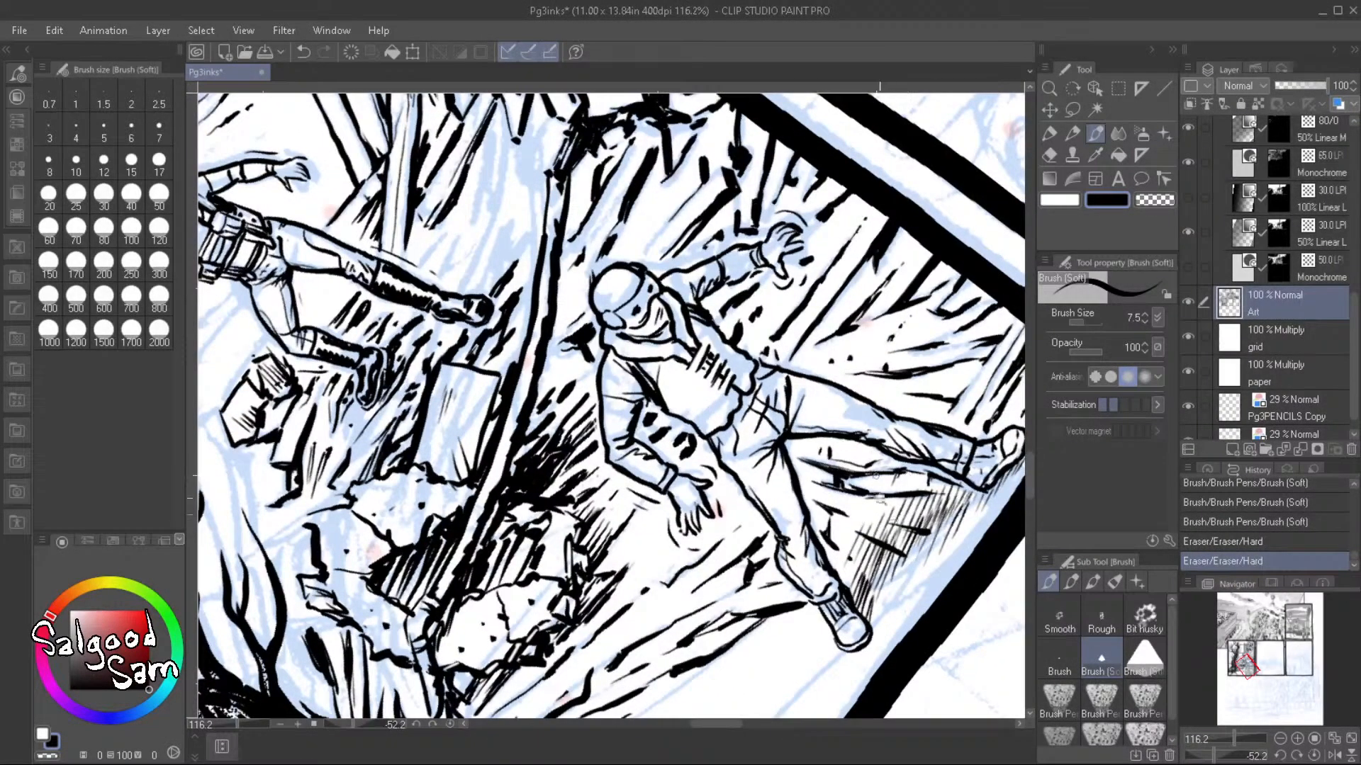
pyautogui.moveTo(907, 542); pyautogui.dragTo(879, 595)
pyautogui.moveTo(808, 628); pyautogui.dragTo(806, 587)
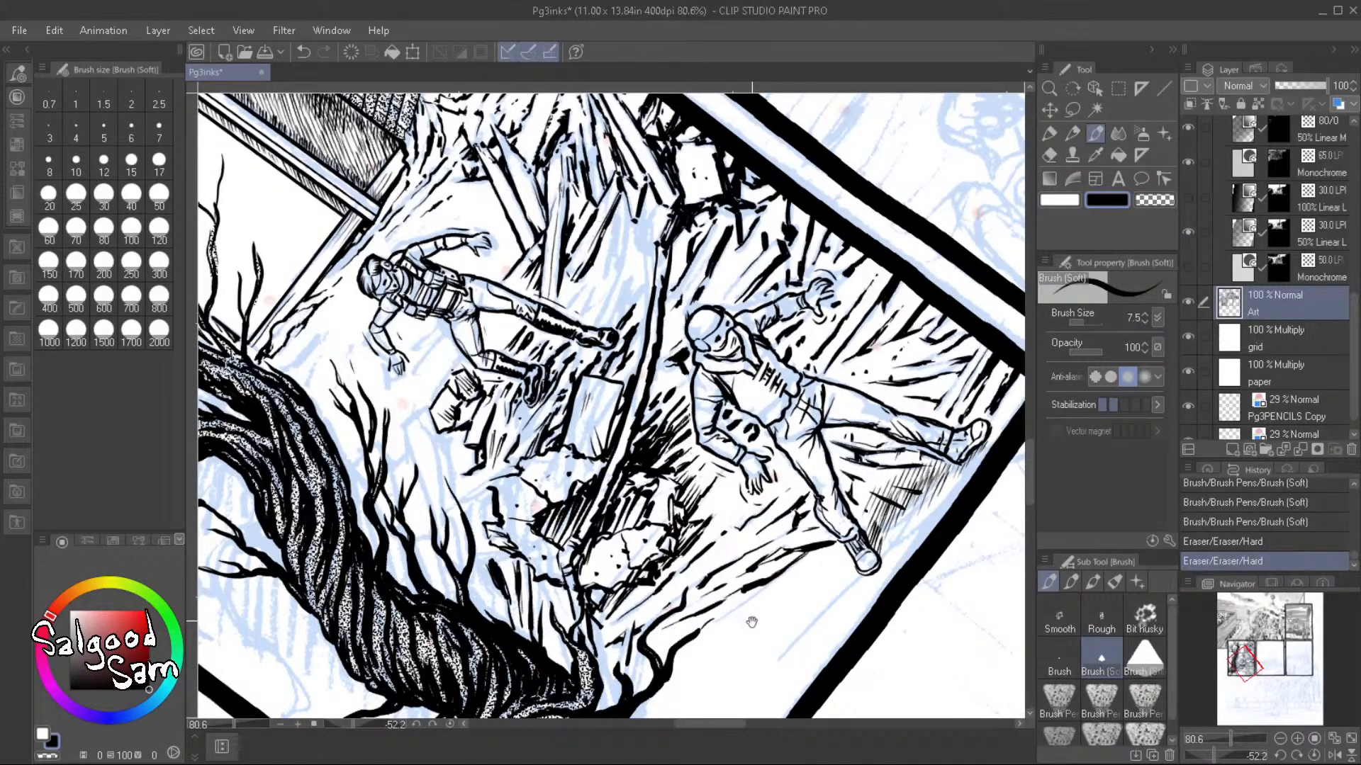
# Ink thin broken strokes and a darker plank edge in the open debris between the upper figure's boot and the fallen beam
pyautogui.moveTo(772, 623); pyautogui.dragTo(696, 652)
pyautogui.scroll(5, 585, 364)
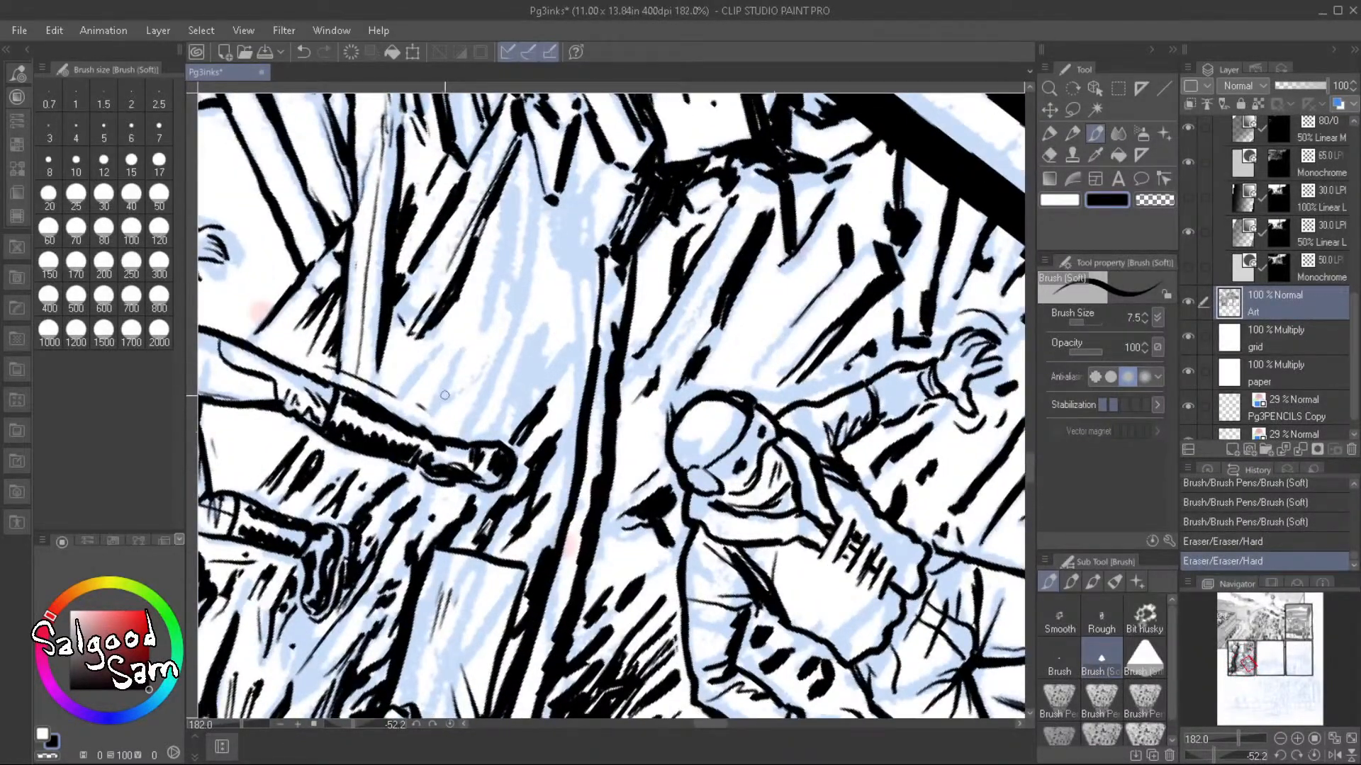
pyautogui.moveTo(450, 397)
pyautogui.mouseDown()
pyautogui.moveTo(442, 407)
pyautogui.moveTo(468, 347)
pyautogui.mouseUp()
pyautogui.moveTo(468, 342); pyautogui.dragTo(473, 332)
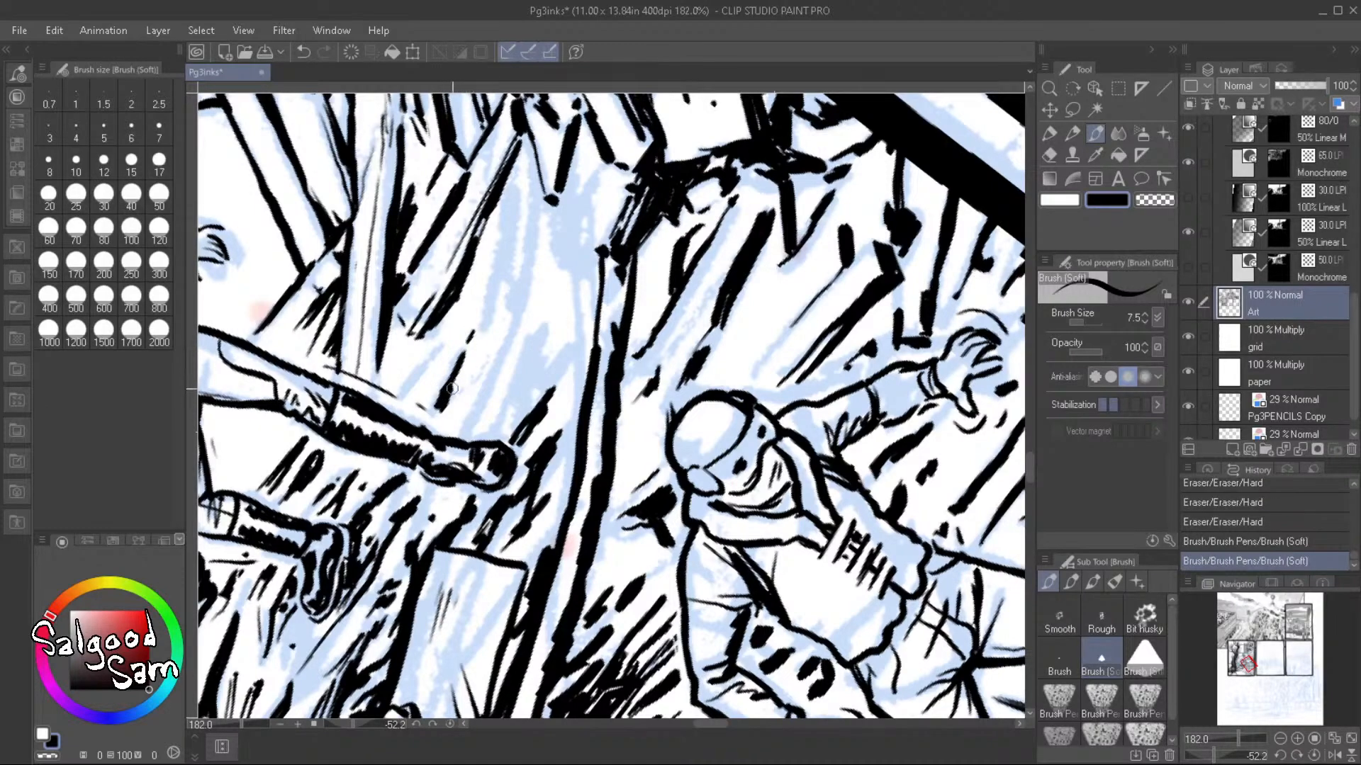
pyautogui.moveTo(415, 382)
pyautogui.mouseDown()
pyautogui.moveTo(496, 273)
pyautogui.moveTo(511, 186)
pyautogui.moveTo(515, 321)
pyautogui.mouseUp()
pyautogui.moveTo(538, 212)
pyautogui.mouseDown()
pyautogui.moveTo(525, 280)
pyautogui.moveTo(539, 215)
pyautogui.mouseUp()
pyautogui.moveTo(527, 154)
pyautogui.mouseDown()
pyautogui.moveTo(537, 223)
pyautogui.moveTo(535, 207)
pyautogui.mouseUp()
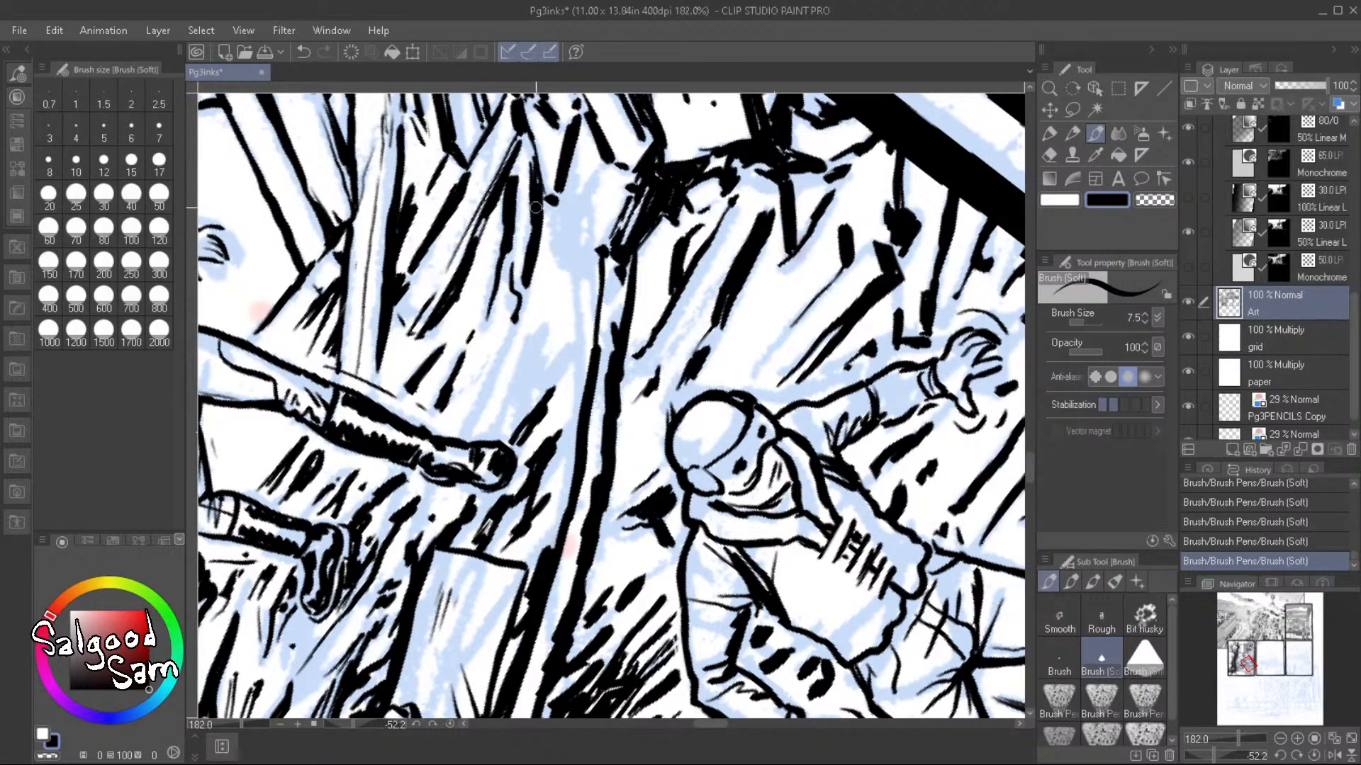
# Ink slanted broken strokes in the debris above the upper figure's outstretched boot, working toward the fallen beam
pyautogui.moveTo(528, 141); pyautogui.dragTo(531, 158)
pyautogui.moveTo(513, 324)
pyautogui.mouseDown()
pyautogui.moveTo(465, 425)
pyautogui.moveTo(524, 298)
pyautogui.moveTo(508, 345)
pyautogui.mouseUp()
pyautogui.moveTo(494, 421)
pyautogui.mouseDown()
pyautogui.moveTo(528, 339)
pyautogui.moveTo(524, 369)
pyautogui.moveTo(525, 335)
pyautogui.moveTo(526, 347)
pyautogui.mouseUp()
pyautogui.moveTo(550, 301); pyautogui.dragTo(531, 345)
pyautogui.moveTo(565, 207); pyautogui.dragTo(551, 275)
# Ink the fallen beam's splintered upper end and its heavy side edge, plus dark debris accents beside it
pyautogui.moveTo(602, 170)
pyautogui.mouseDown()
pyautogui.moveTo(566, 222)
pyautogui.moveTo(560, 239)
pyautogui.moveTo(587, 228)
pyautogui.moveTo(574, 249)
pyautogui.moveTo(583, 208)
pyautogui.mouseUp()
pyautogui.moveTo(574, 256); pyautogui.dragTo(579, 320)
pyautogui.moveTo(573, 268); pyautogui.dragTo(574, 355)
pyautogui.moveTo(580, 277)
pyautogui.mouseDown()
pyautogui.moveTo(588, 269)
pyautogui.moveTo(598, 287)
pyautogui.moveTo(601, 351)
pyautogui.mouseUp()
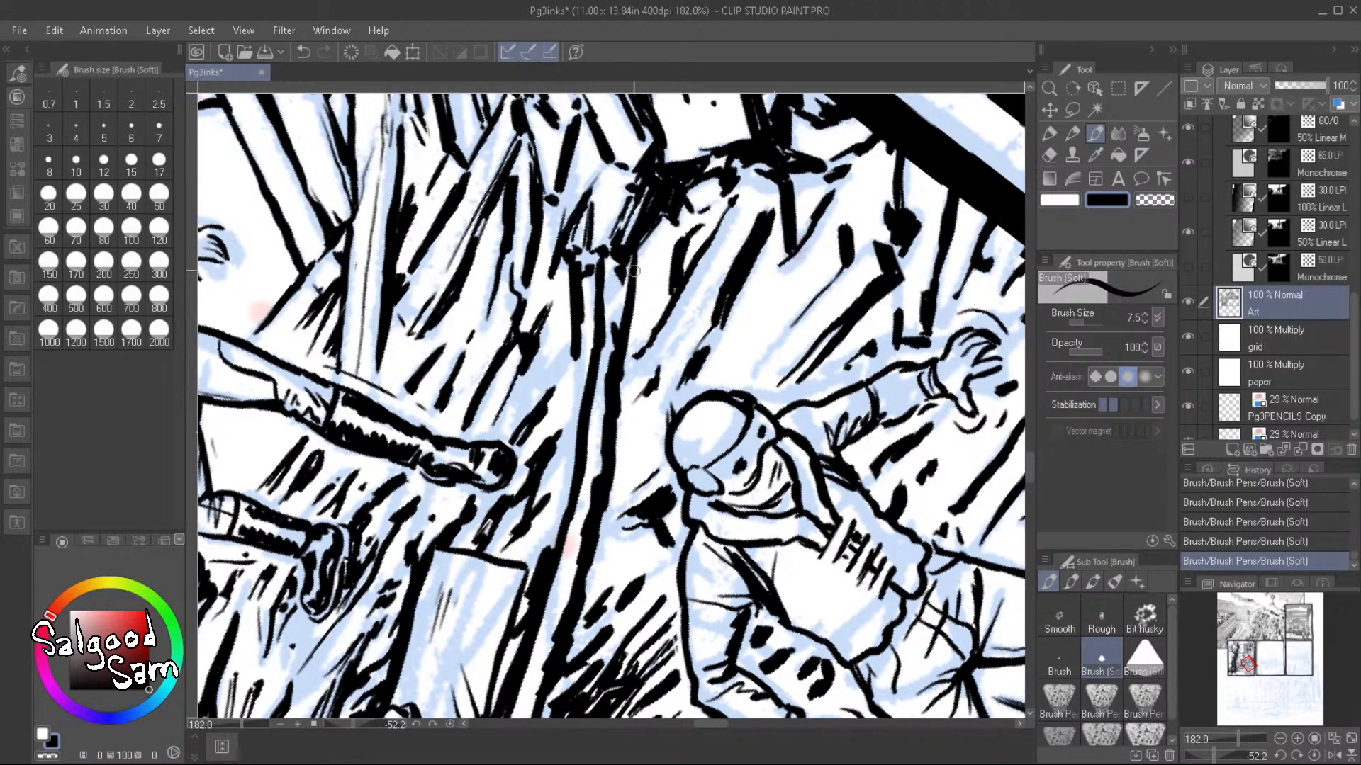
pyautogui.moveTo(593, 296); pyautogui.dragTo(580, 331)
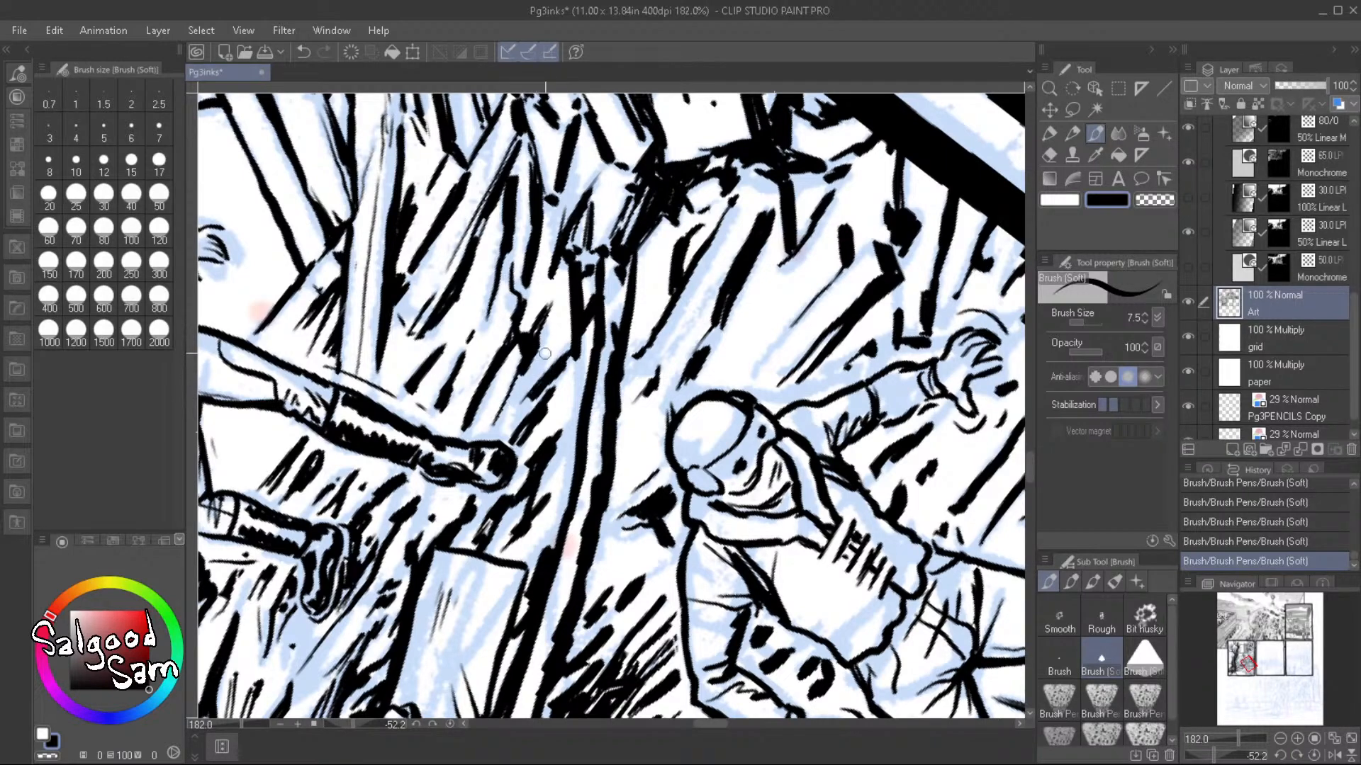
pyautogui.moveTo(524, 374)
pyautogui.mouseDown()
pyautogui.moveTo(519, 408)
pyautogui.moveTo(523, 394)
pyautogui.moveTo(549, 408)
pyautogui.moveTo(575, 358)
pyautogui.moveTo(497, 420)
pyautogui.mouseUp()
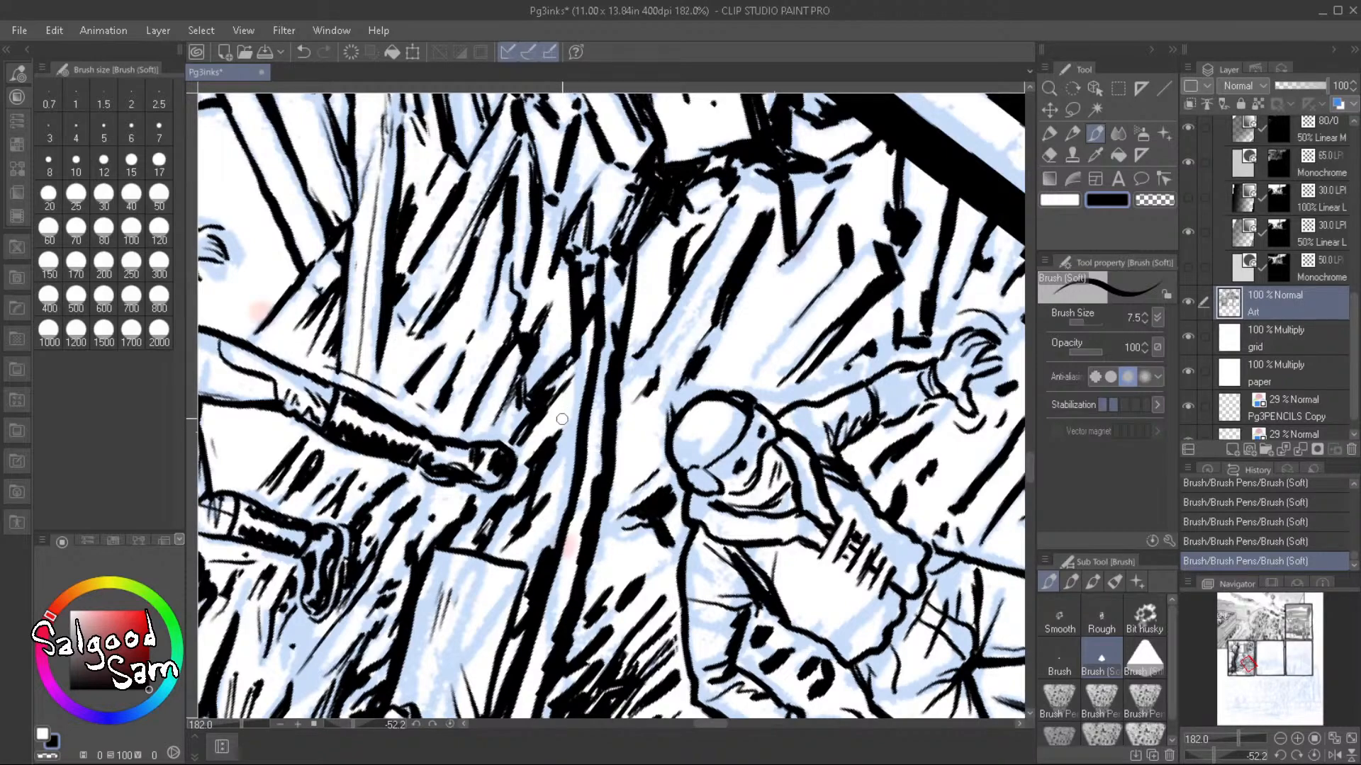
# Ink short dashes and a diagonal row of dots on the ground above the helmeted figure's head
pyautogui.moveTo(560, 423)
pyautogui.mouseDown()
pyautogui.moveTo(581, 393)
pyautogui.moveTo(637, 366)
pyautogui.mouseUp()
pyautogui.moveTo(677, 347); pyautogui.dragTo(687, 329)
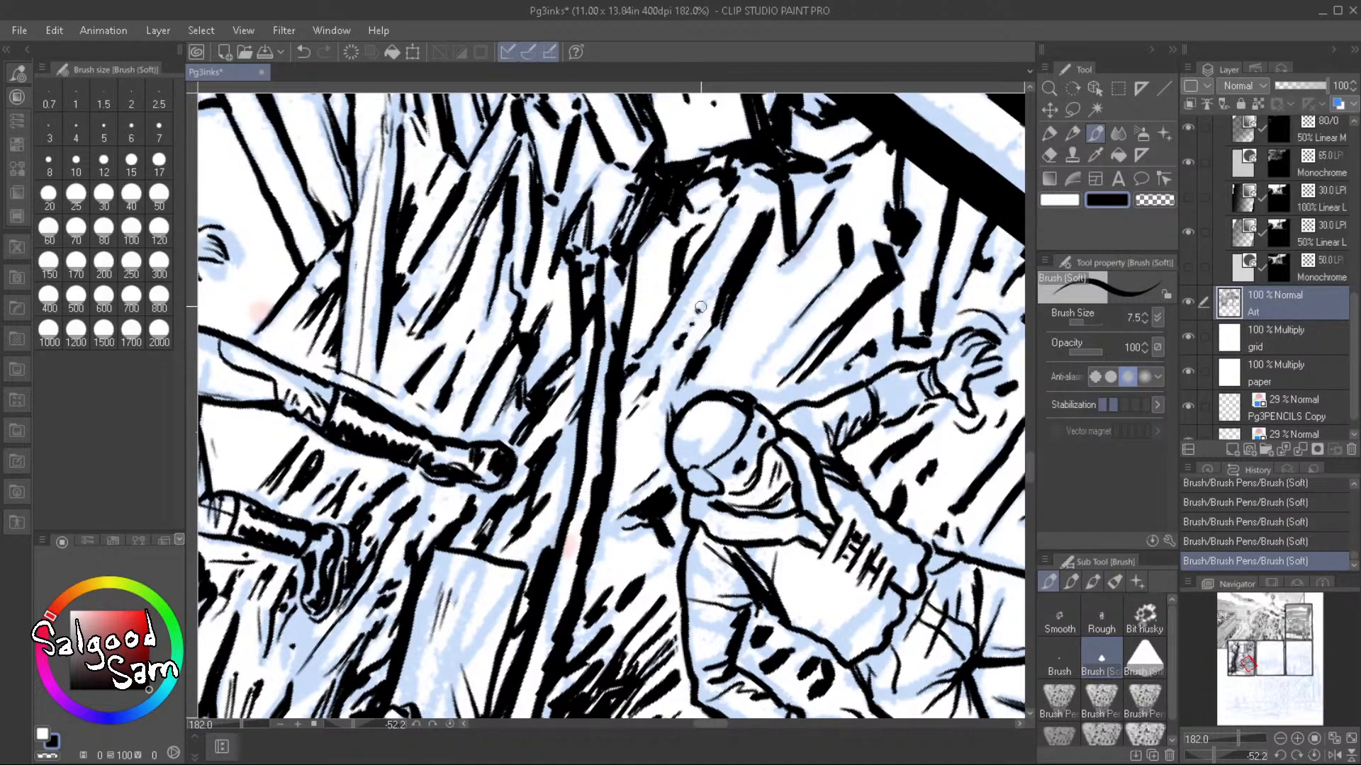
pyautogui.click(759, 364)
pyautogui.click(770, 350)
pyautogui.click(780, 339)
pyautogui.click(792, 327)
pyautogui.click(805, 312)
# Erase a thin rounded highlight around the dark hole at the fallen beam's upper end with the Hard eraser
pyautogui.moveTo(830, 400); pyautogui.dragTo(592, 503)
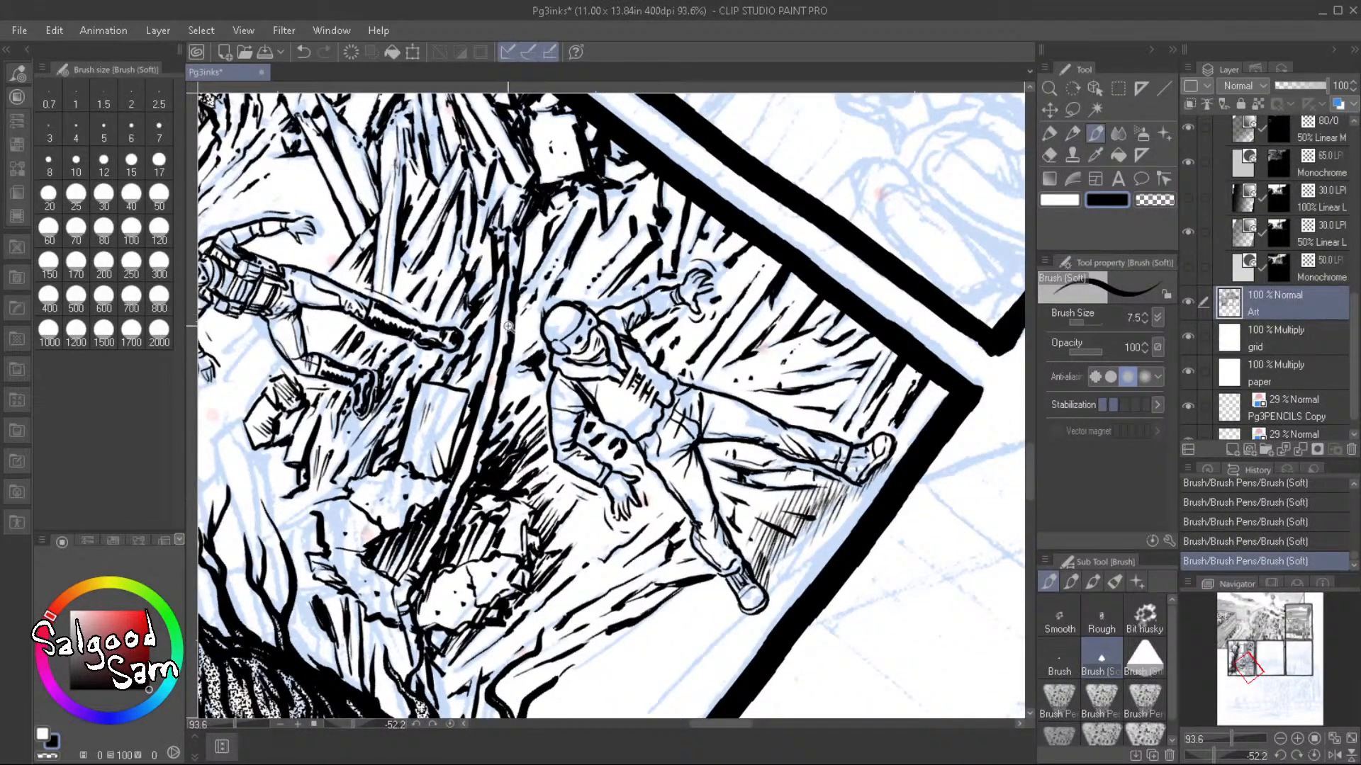
pyautogui.moveTo(508, 327); pyautogui.dragTo(504, 422)
pyautogui.moveTo(526, 304)
pyautogui.mouseDown()
pyautogui.moveTo(526, 428)
pyautogui.moveTo(530, 284)
pyautogui.moveTo(528, 397)
pyautogui.moveTo(534, 277)
pyautogui.moveTo(576, 251)
pyautogui.moveTo(562, 256)
pyautogui.moveTo(575, 294)
pyautogui.mouseUp()
pyautogui.moveTo(585, 241)
pyautogui.mouseDown()
pyautogui.moveTo(604, 290)
pyautogui.moveTo(574, 241)
pyautogui.moveTo(606, 250)
pyautogui.moveTo(606, 269)
pyautogui.moveTo(612, 243)
pyautogui.moveTo(623, 278)
pyautogui.moveTo(604, 237)
pyautogui.moveTo(629, 270)
pyautogui.moveTo(561, 257)
pyautogui.moveTo(552, 277)
pyautogui.moveTo(558, 258)
pyautogui.moveTo(548, 311)
pyautogui.mouseUp()
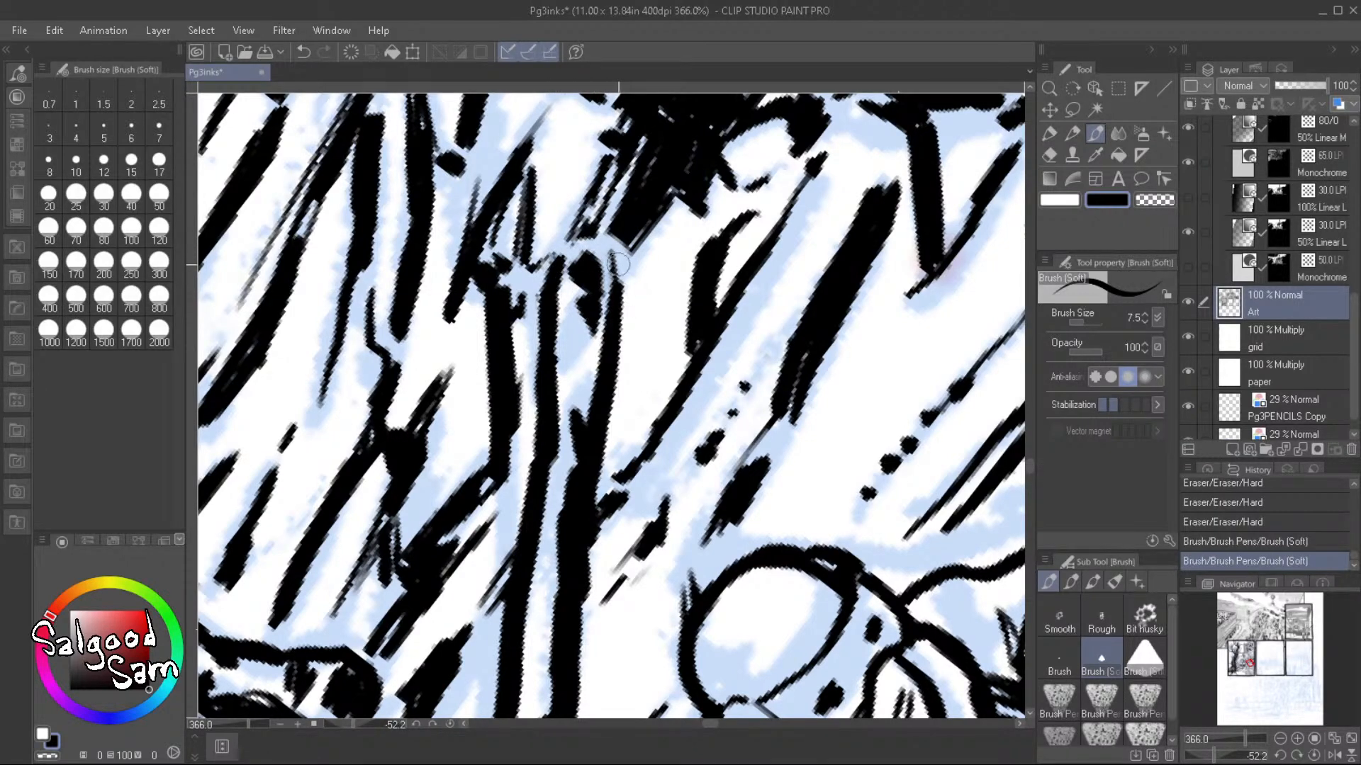
pyautogui.moveTo(614, 258); pyautogui.dragTo(619, 296)
pyautogui.moveTo(568, 254)
pyautogui.mouseDown()
pyautogui.moveTo(566, 298)
pyautogui.moveTo(562, 261)
pyautogui.moveTo(615, 262)
pyautogui.moveTo(610, 319)
pyautogui.moveTo(577, 285)
pyautogui.moveTo(606, 275)
pyautogui.mouseUp()
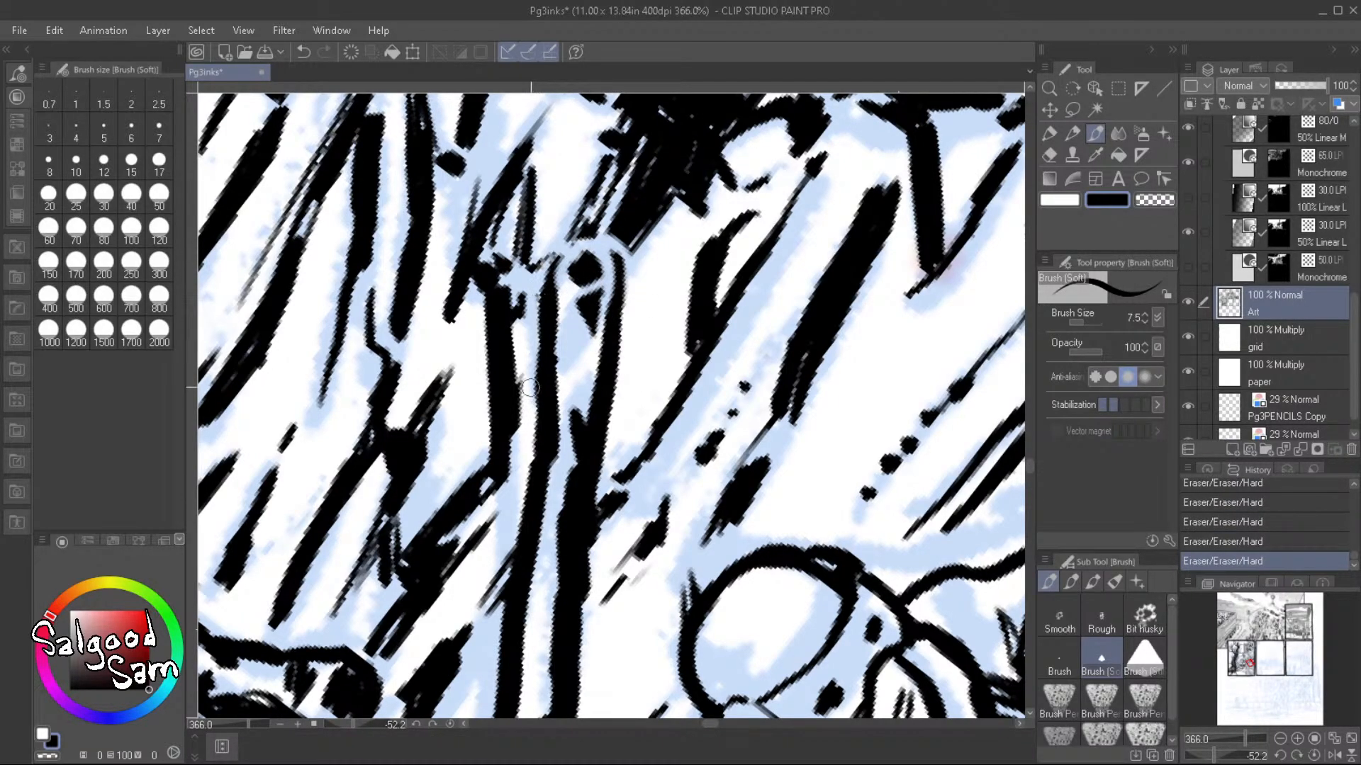
pyautogui.scroll(-5, 644, 419)
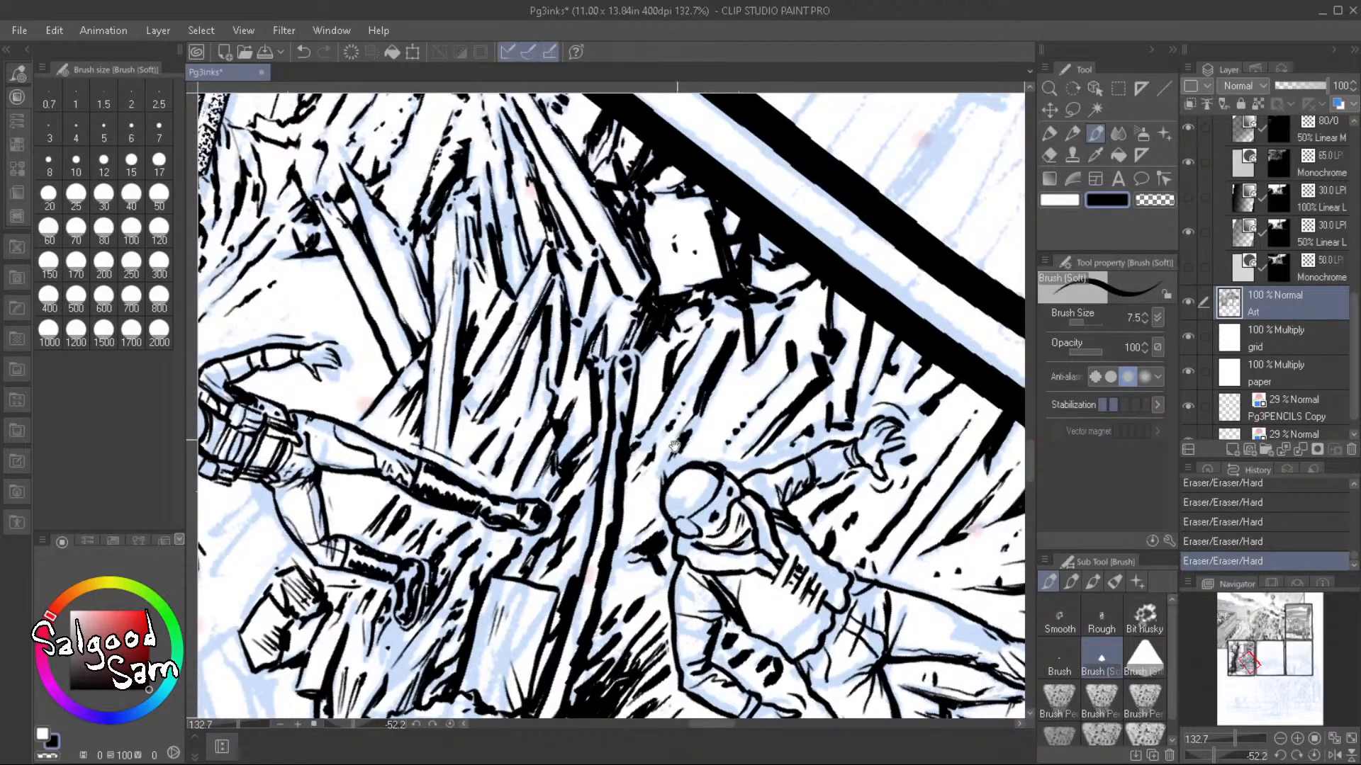
# Thin the fallen beam's heavy inner edge with the Hard eraser and touch it up with ink
pyautogui.scroll(5, 608, 387)
pyautogui.moveTo(626, 318); pyautogui.dragTo(623, 557)
pyautogui.moveTo(625, 463); pyautogui.dragTo(630, 509)
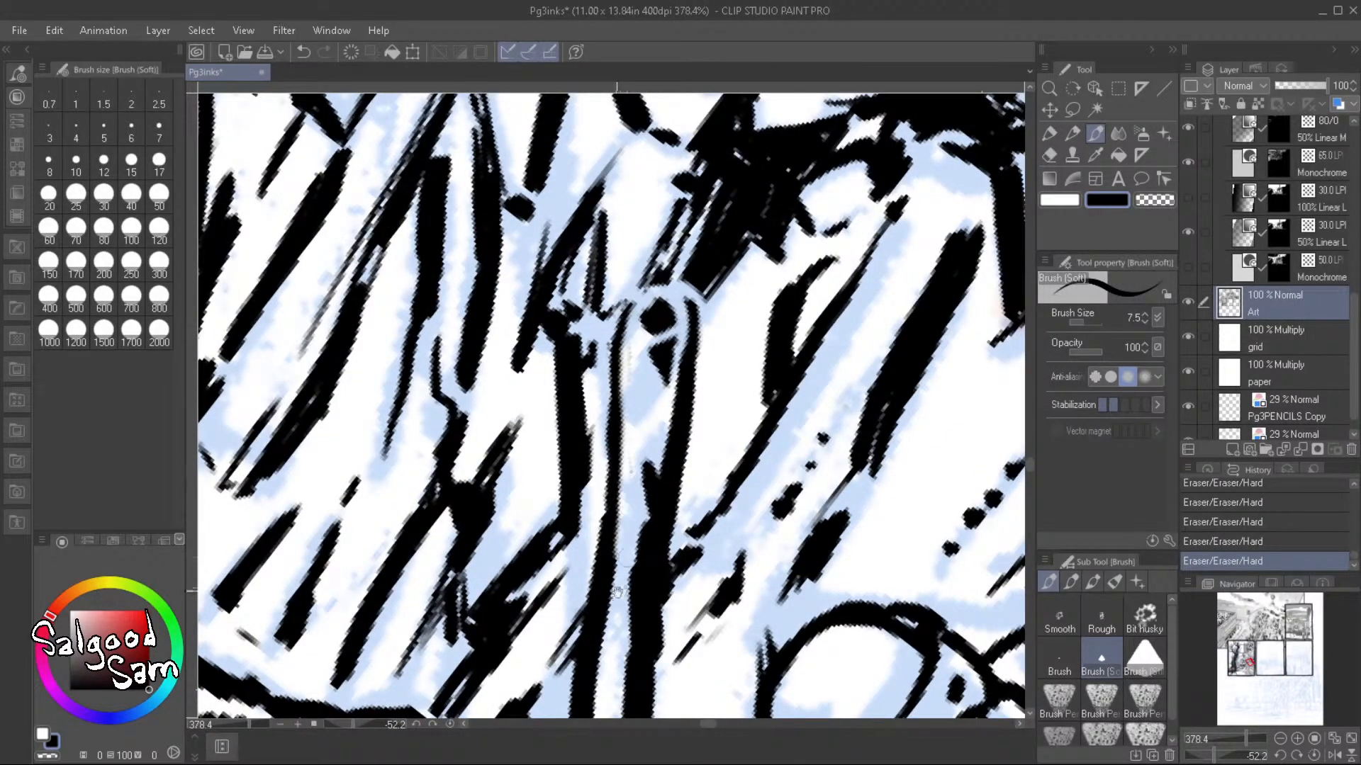
pyautogui.moveTo(634, 440); pyautogui.dragTo(648, 345)
pyautogui.moveTo(639, 227); pyautogui.dragTo(622, 468)
pyautogui.scroll(-5, 758, 303)
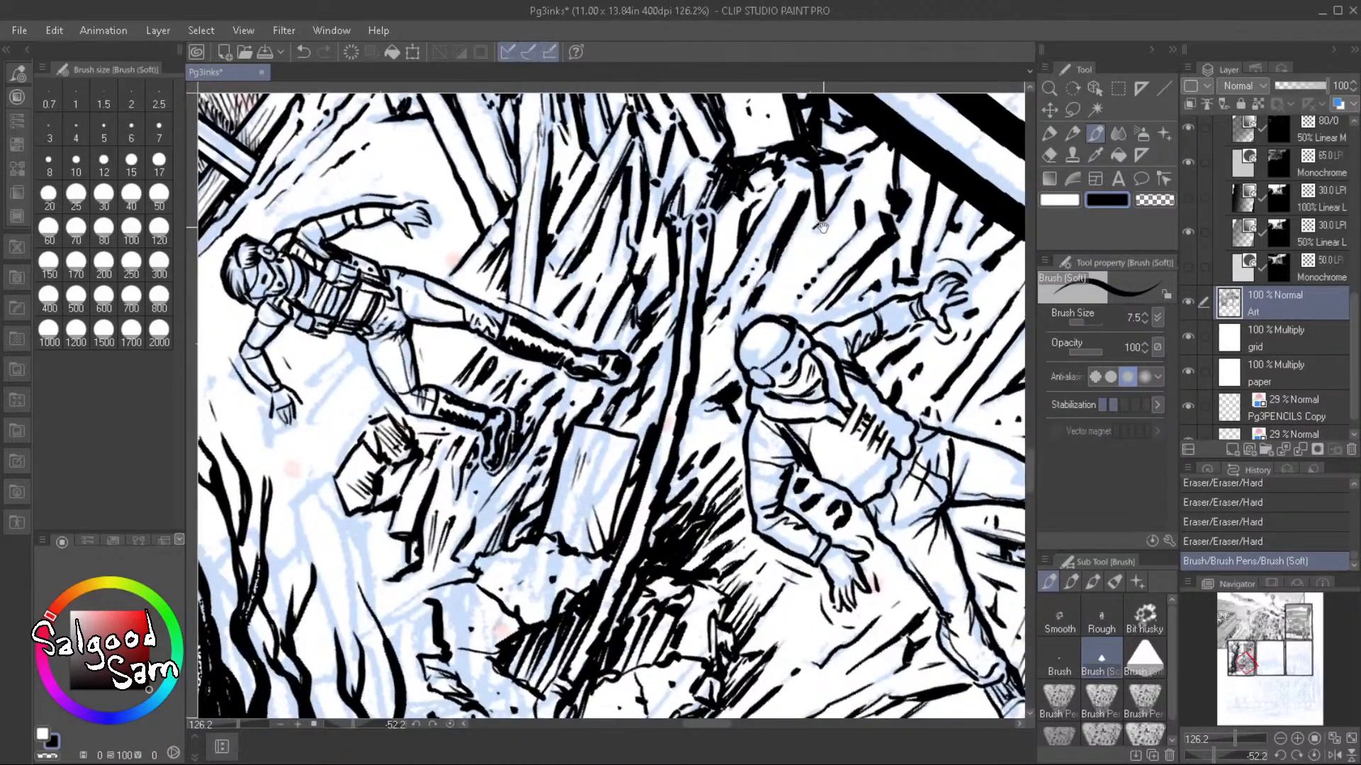
# Ink short slanted accents in the ground around the helmeted figure's raised arm
pyautogui.scroll(-3, 758, 303)
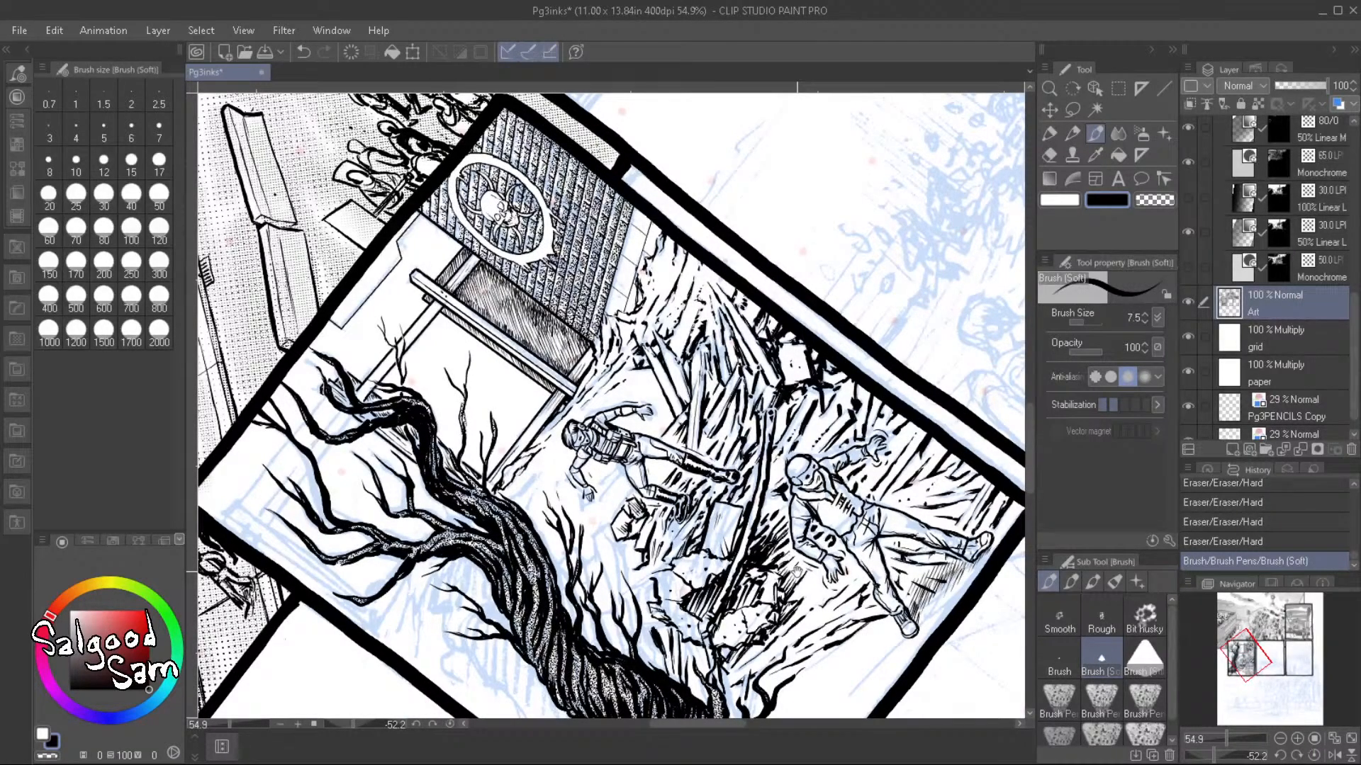
pyautogui.scroll(3, 825, 528)
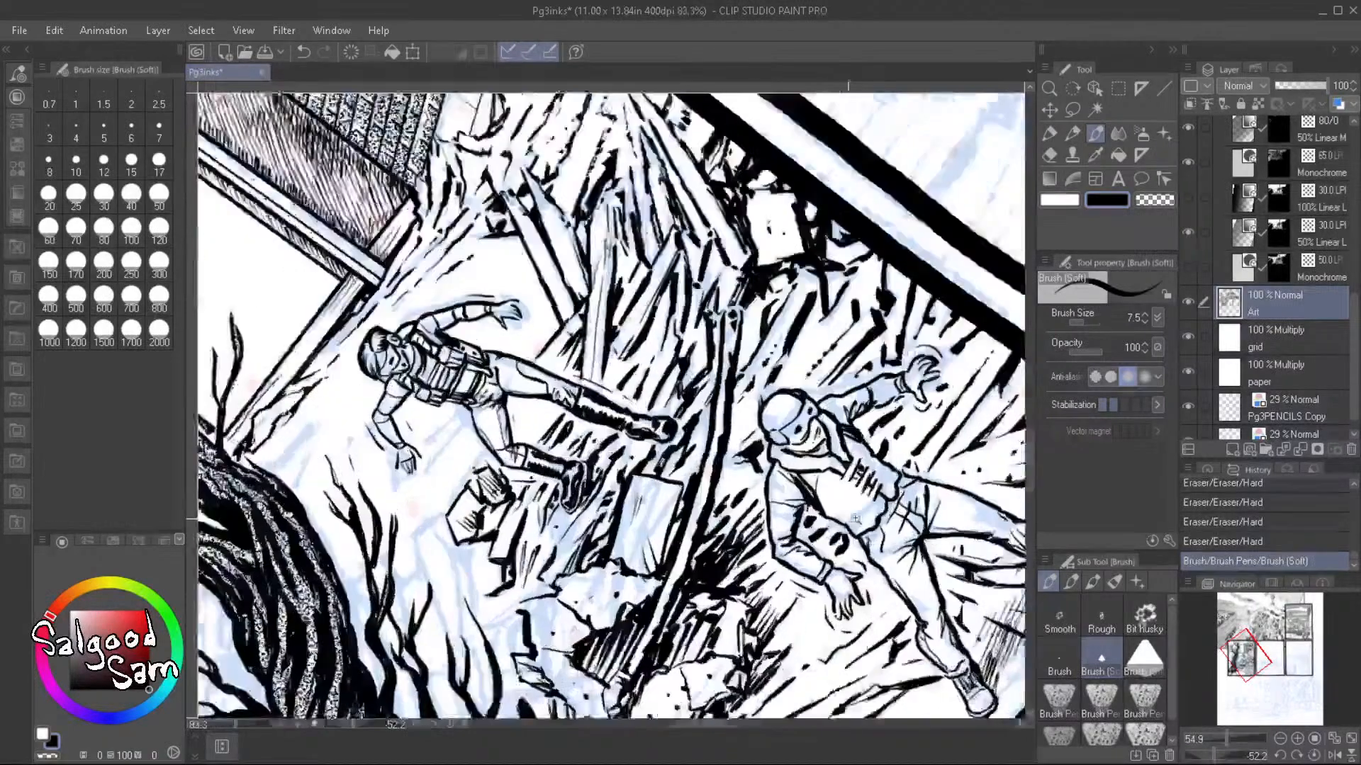
pyautogui.moveTo(911, 422)
pyautogui.mouseDown()
pyautogui.moveTo(942, 393)
pyautogui.moveTo(944, 411)
pyautogui.moveTo(865, 457)
pyautogui.mouseUp()
pyautogui.moveTo(856, 472); pyautogui.dragTo(877, 445)
pyautogui.moveTo(891, 459)
pyautogui.mouseDown()
pyautogui.moveTo(942, 400)
pyautogui.moveTo(958, 399)
pyautogui.moveTo(936, 435)
pyautogui.moveTo(991, 388)
pyautogui.mouseUp()
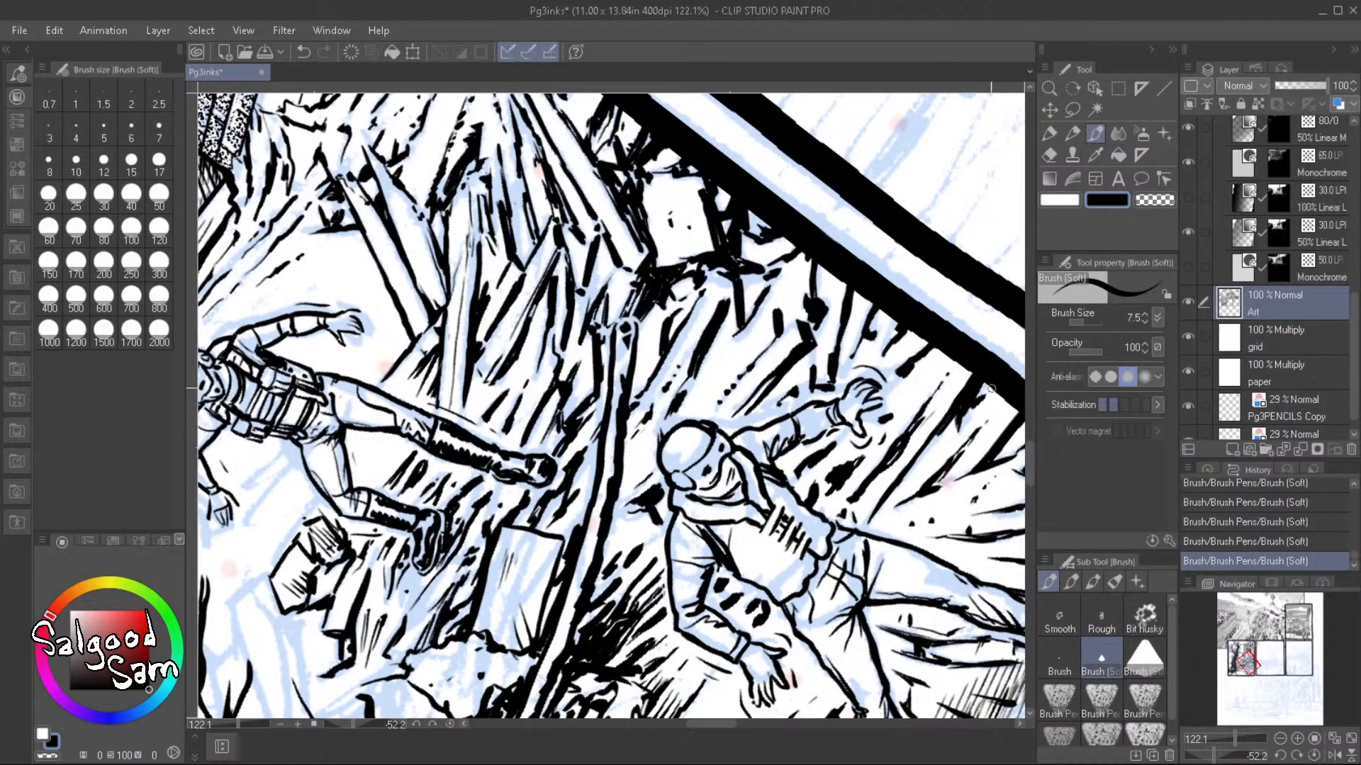
pyautogui.moveTo(947, 471)
pyautogui.mouseDown()
pyautogui.moveTo(973, 465)
pyautogui.moveTo(923, 511)
pyautogui.mouseUp()
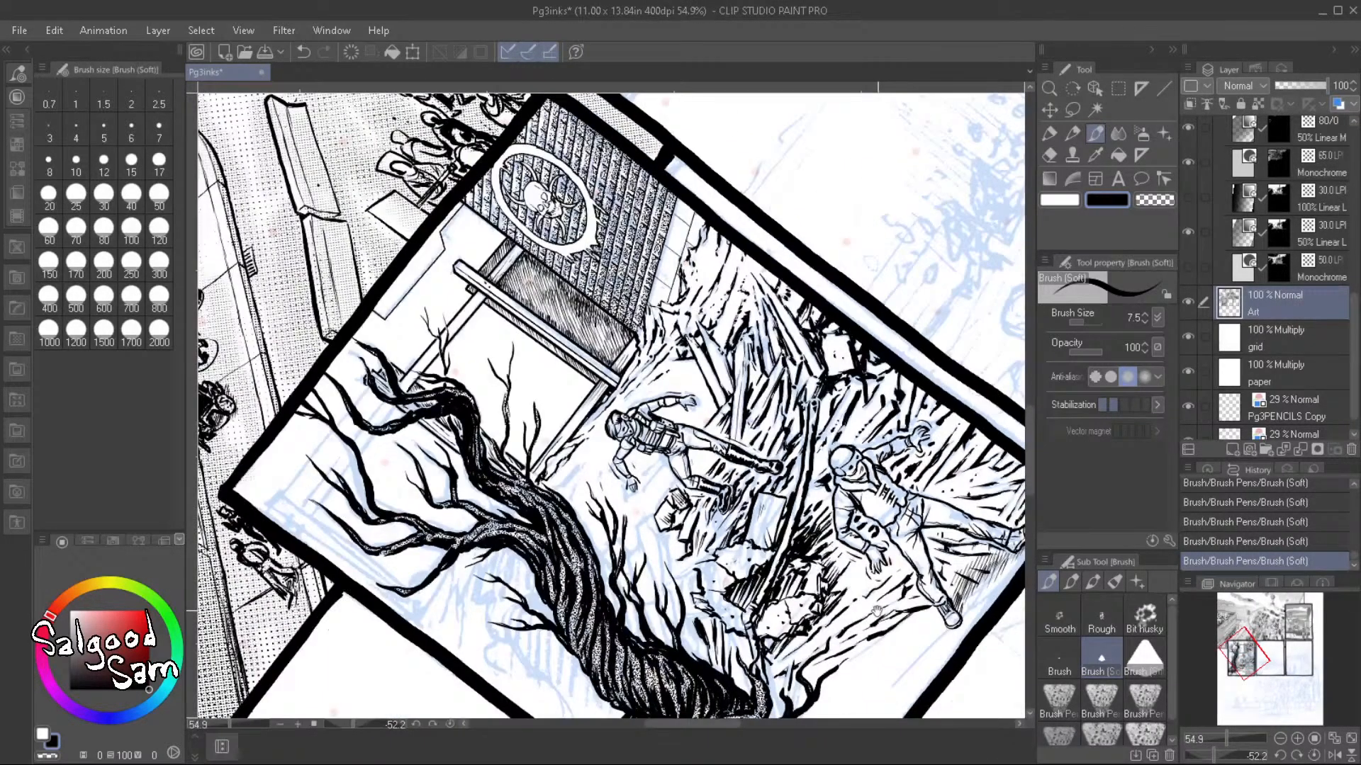
# Ink small accents in the shadow and broken rubble beside the lower part of the fallen beam
pyautogui.scroll(3, 826, 560)
pyautogui.moveTo(831, 499); pyautogui.dragTo(806, 521)
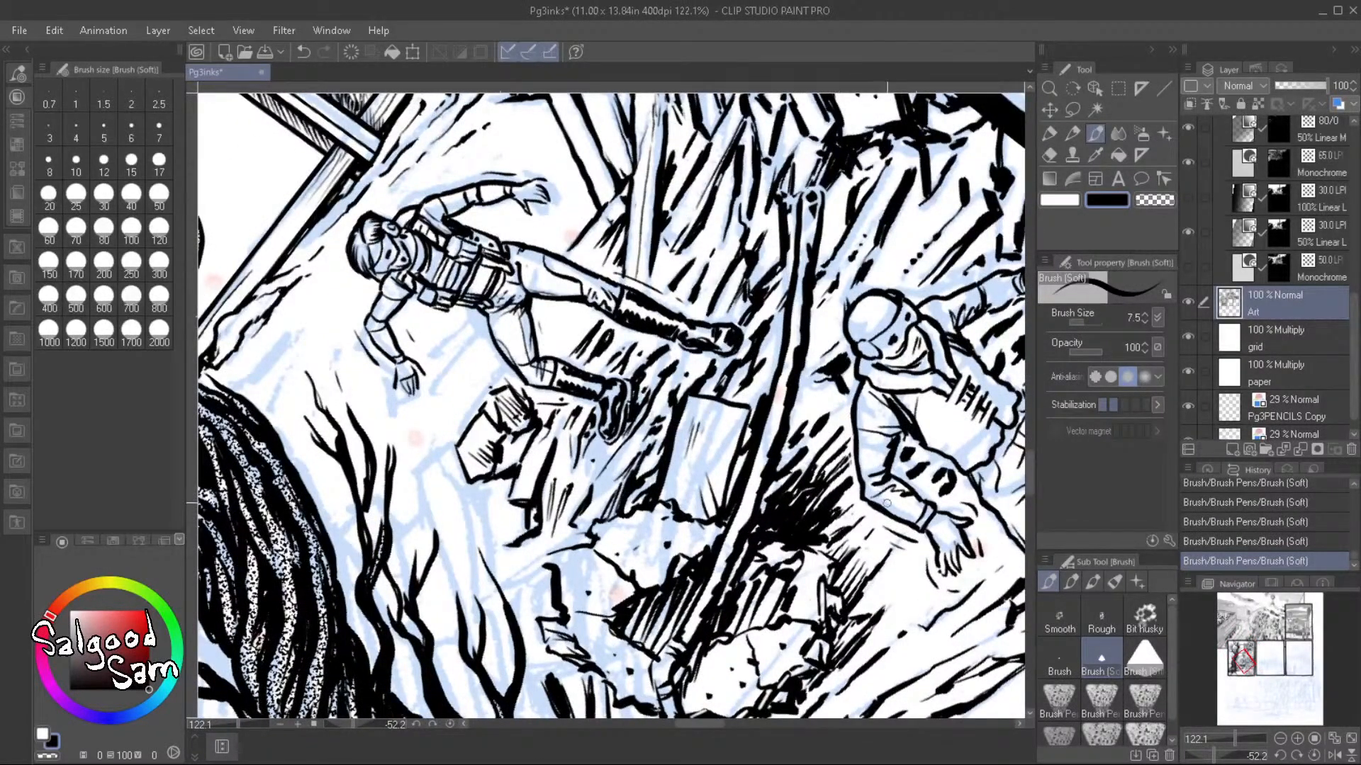
pyautogui.moveTo(740, 590); pyautogui.dragTo(722, 601)
pyautogui.scroll(-3, 775, 608)
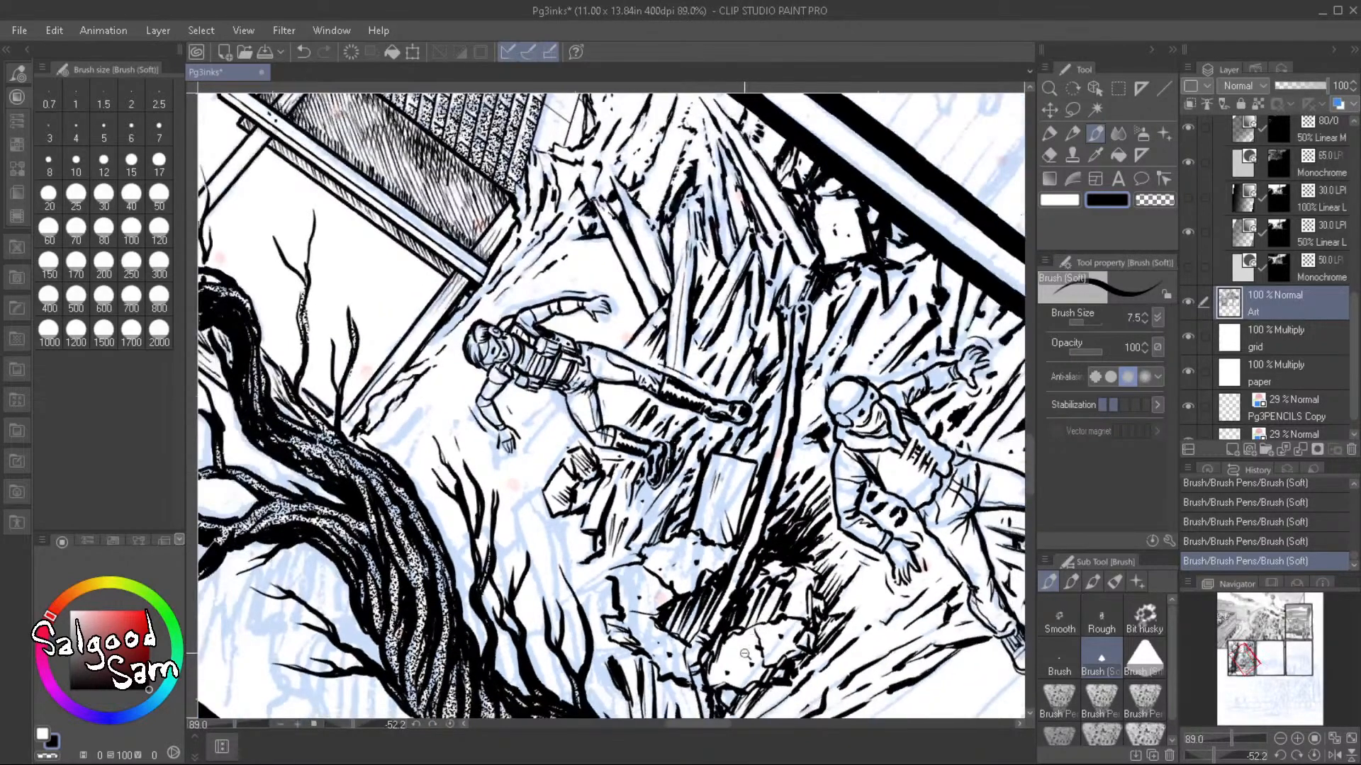
# Refine the thin root curling around the fallen beam's base with ink and the Hard eraser
pyautogui.moveTo(794, 643); pyautogui.dragTo(732, 567)
pyautogui.scroll(4, 757, 589)
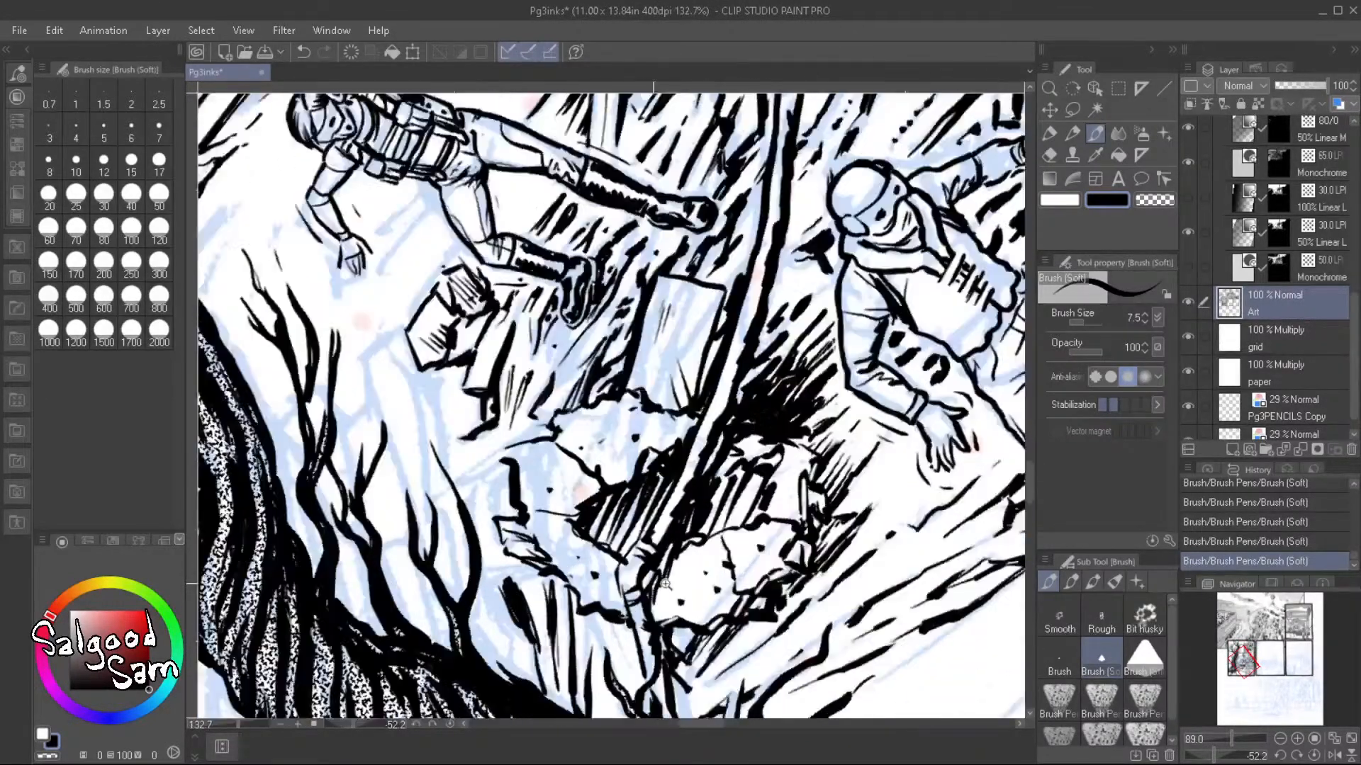
pyautogui.moveTo(628, 550)
pyautogui.mouseDown()
pyautogui.moveTo(617, 608)
pyautogui.moveTo(655, 556)
pyautogui.moveTo(622, 587)
pyautogui.moveTo(620, 567)
pyautogui.moveTo(619, 587)
pyautogui.moveTo(618, 564)
pyautogui.moveTo(626, 613)
pyautogui.mouseUp()
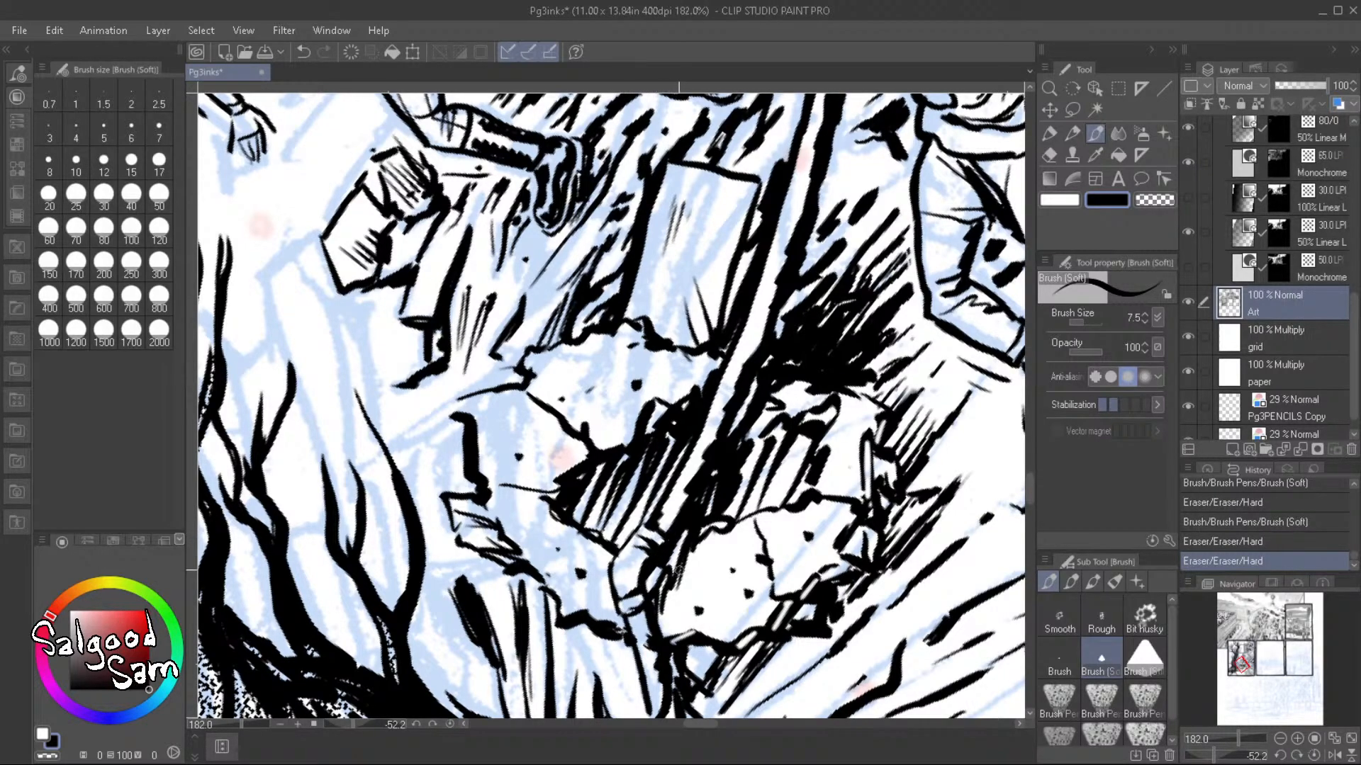
pyautogui.press('space')
pyautogui.moveTo(707, 597); pyautogui.dragTo(660, 406)
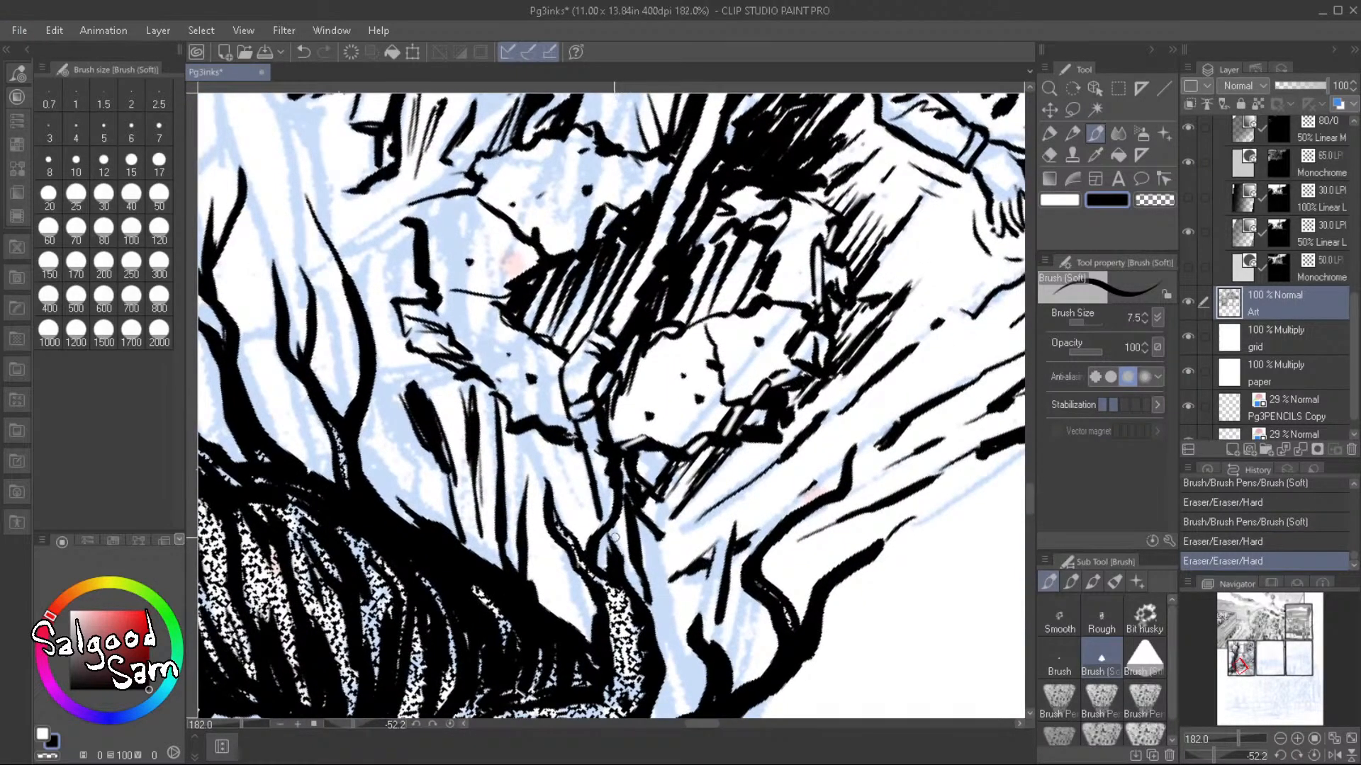
pyautogui.moveTo(613, 544)
pyautogui.mouseDown()
pyautogui.moveTo(604, 533)
pyautogui.moveTo(742, 557)
pyautogui.moveTo(650, 486)
pyautogui.moveTo(651, 547)
pyautogui.mouseUp()
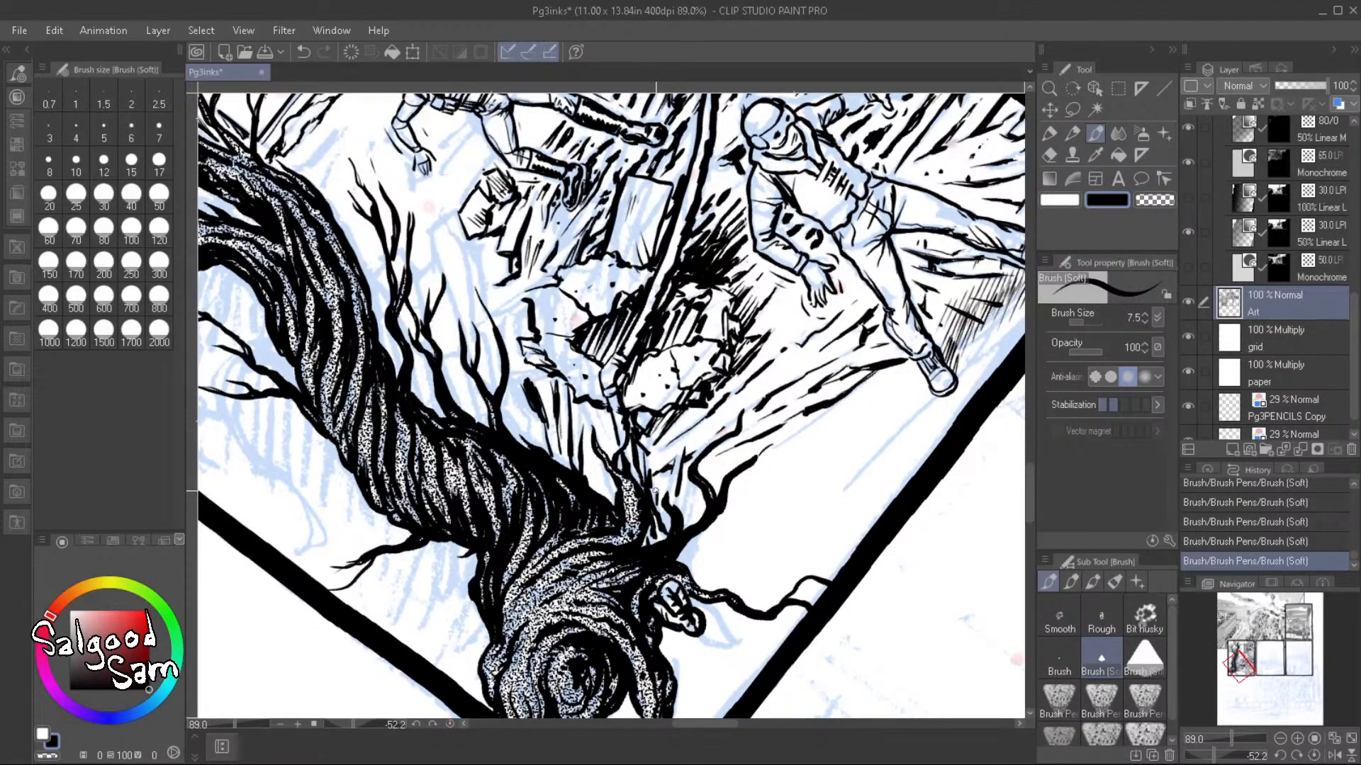
# Ink short dark accents between the root tips below the rubble at the fallen beam's base
pyautogui.moveTo(654, 485)
pyautogui.mouseDown()
pyautogui.moveTo(655, 504)
pyautogui.moveTo(658, 478)
pyautogui.mouseUp()
pyautogui.moveTo(788, 420); pyautogui.dragTo(715, 446)
pyautogui.moveTo(875, 406); pyautogui.dragTo(649, 524)
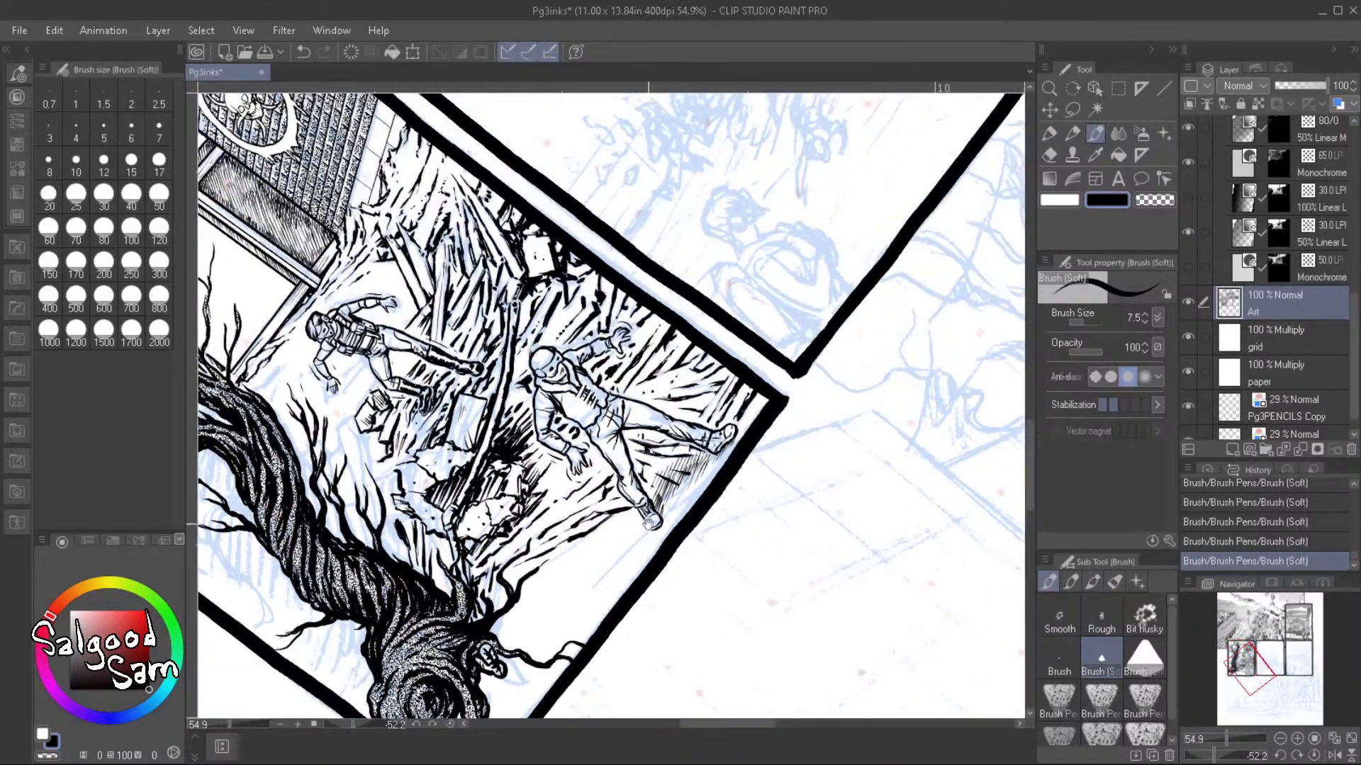
pyautogui.scroll(5, 589, 567)
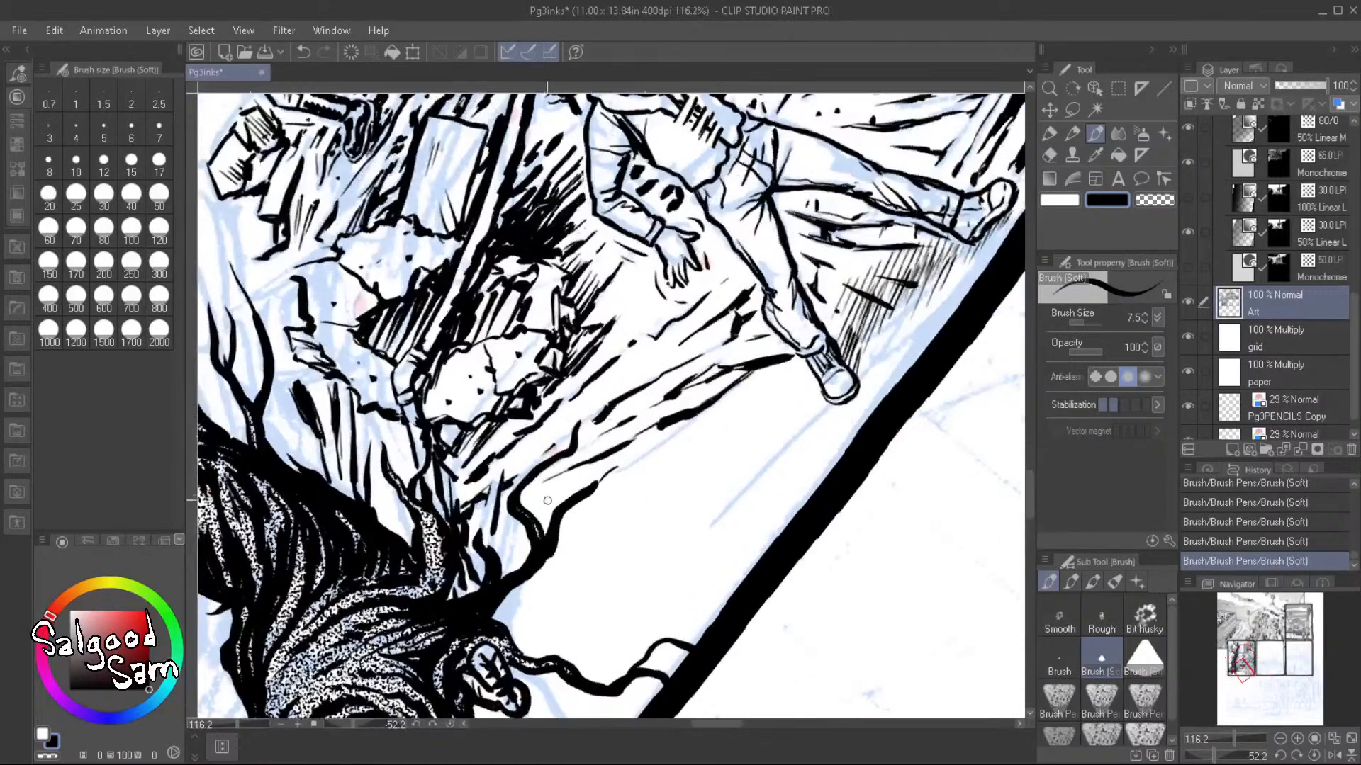
pyautogui.moveTo(538, 506)
pyautogui.mouseDown()
pyautogui.moveTo(555, 497)
pyautogui.moveTo(500, 553)
pyautogui.moveTo(509, 546)
pyautogui.mouseUp()
pyautogui.moveTo(487, 498); pyautogui.dragTo(481, 517)
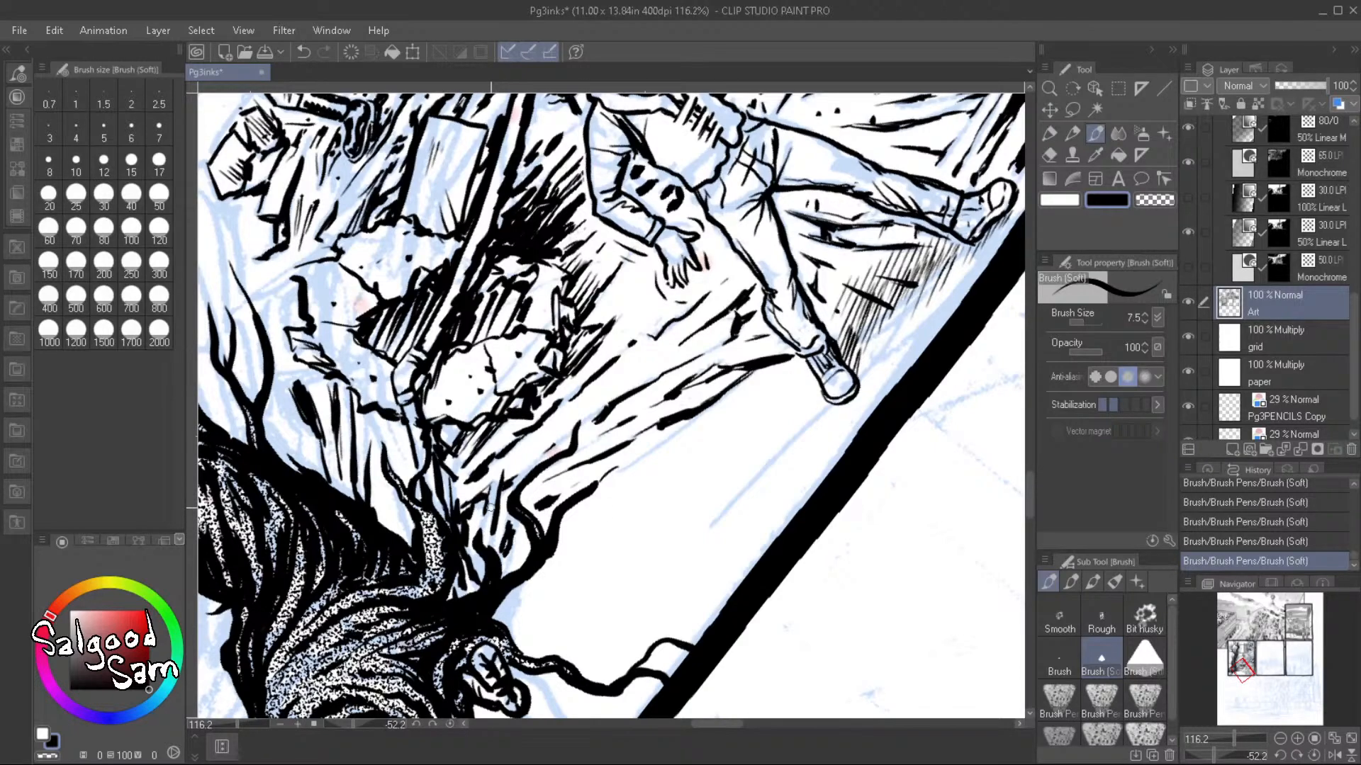
# Ink a broken dashed ground line beyond the forked root and small flecks along the root's lower side
pyautogui.moveTo(631, 469); pyautogui.dragTo(687, 430)
pyautogui.click(614, 486)
pyautogui.moveTo(511, 603)
pyautogui.mouseDown()
pyautogui.moveTo(564, 553)
pyautogui.moveTo(501, 598)
pyautogui.mouseUp()
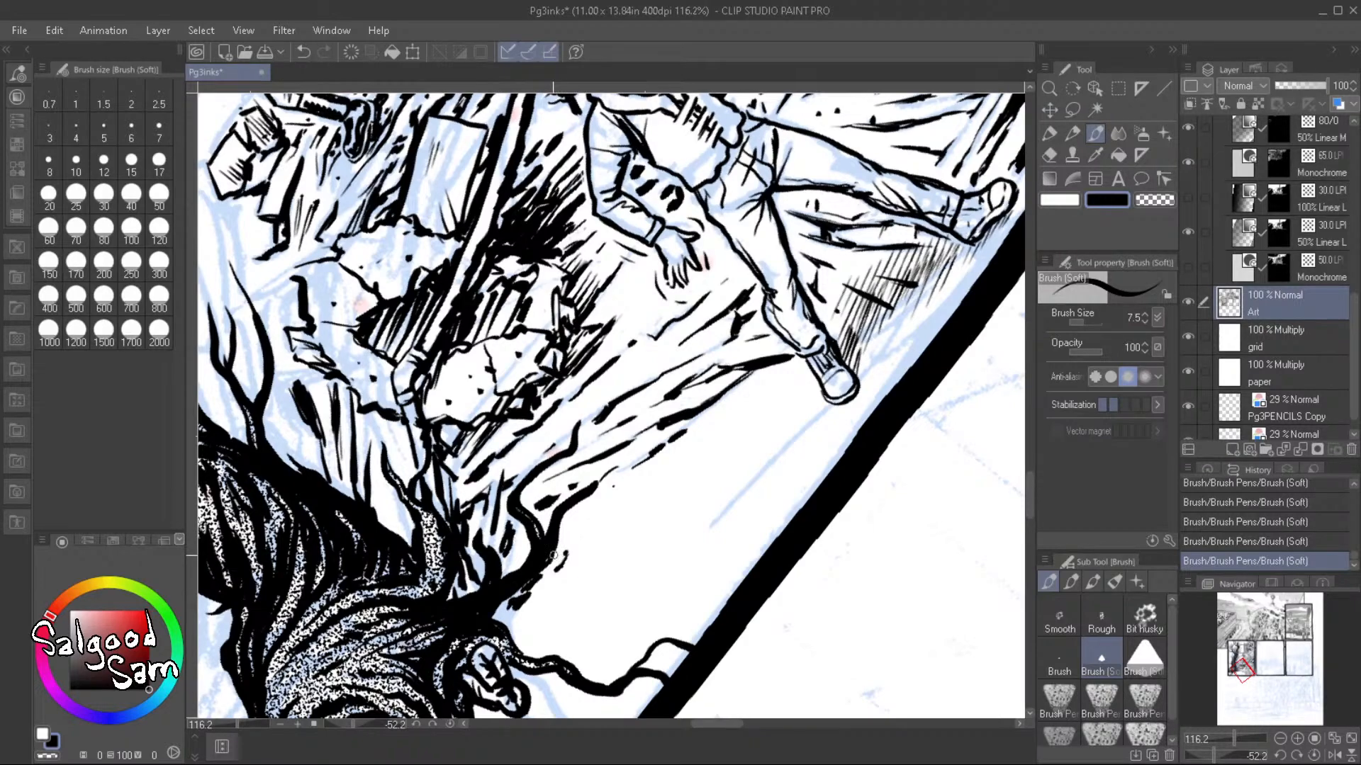
# Ink a thin branching root across the open ground toward the panel border, ending in small jagged marks
pyautogui.moveTo(557, 555)
pyautogui.mouseDown()
pyautogui.moveTo(595, 515)
pyautogui.moveTo(630, 512)
pyautogui.moveTo(680, 479)
pyautogui.moveTo(667, 517)
pyautogui.moveTo(695, 513)
pyautogui.moveTo(650, 514)
pyautogui.moveTo(728, 514)
pyautogui.mouseUp()
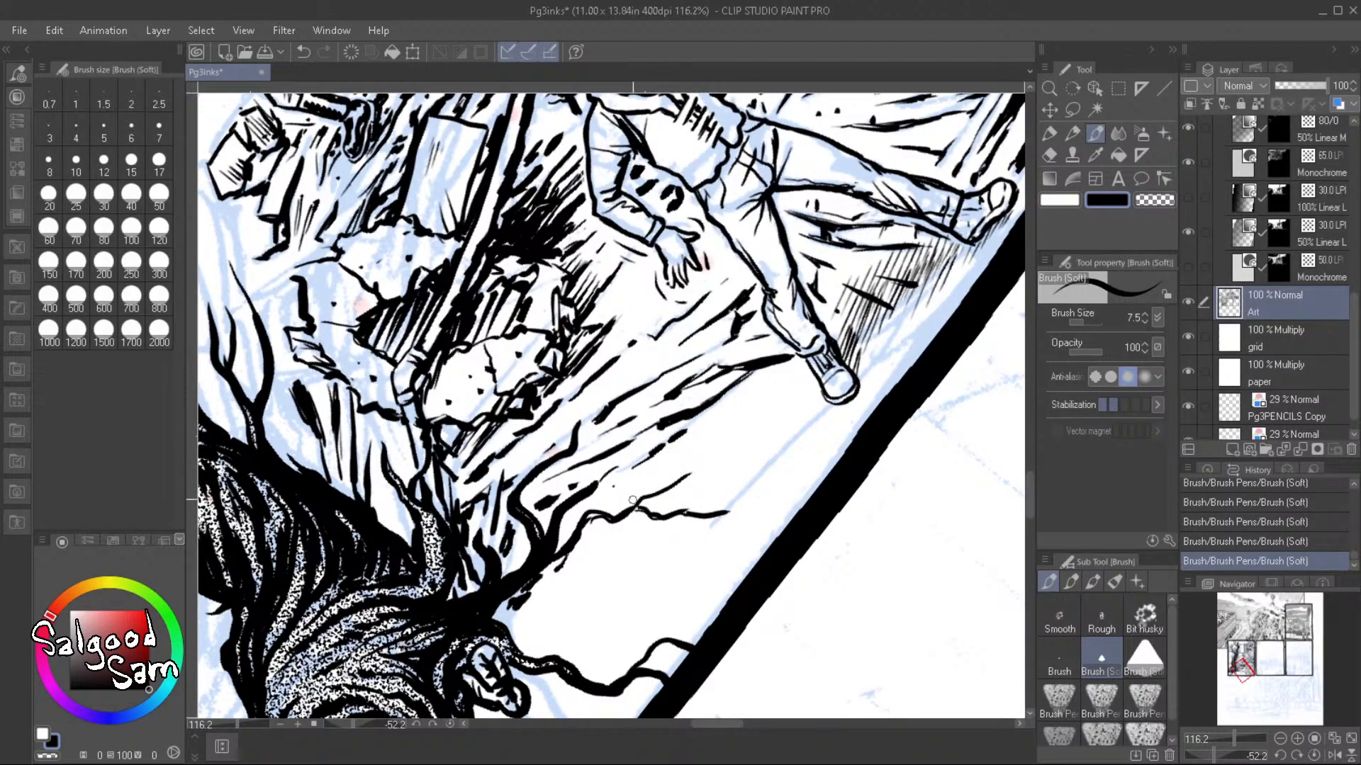
pyautogui.moveTo(643, 495); pyautogui.dragTo(753, 442)
pyautogui.moveTo(750, 534); pyautogui.dragTo(711, 537)
pyautogui.moveTo(723, 525)
pyautogui.mouseDown()
pyautogui.moveTo(536, 539)
pyautogui.moveTo(604, 522)
pyautogui.moveTo(567, 504)
pyautogui.moveTo(602, 477)
pyautogui.mouseUp()
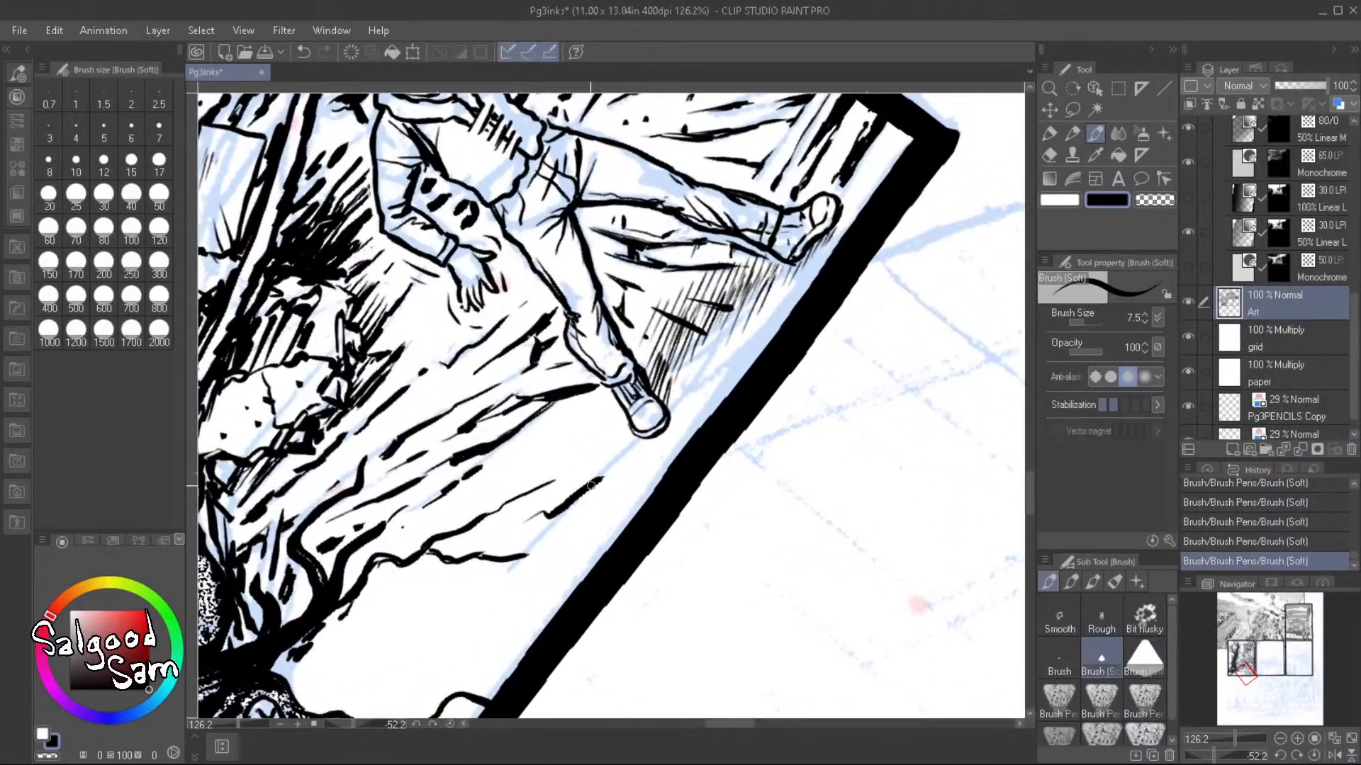
pyautogui.moveTo(499, 538); pyautogui.dragTo(546, 511)
pyautogui.moveTo(624, 473)
pyautogui.mouseDown()
pyautogui.moveTo(626, 484)
pyautogui.moveTo(657, 467)
pyautogui.moveTo(630, 489)
pyautogui.mouseUp()
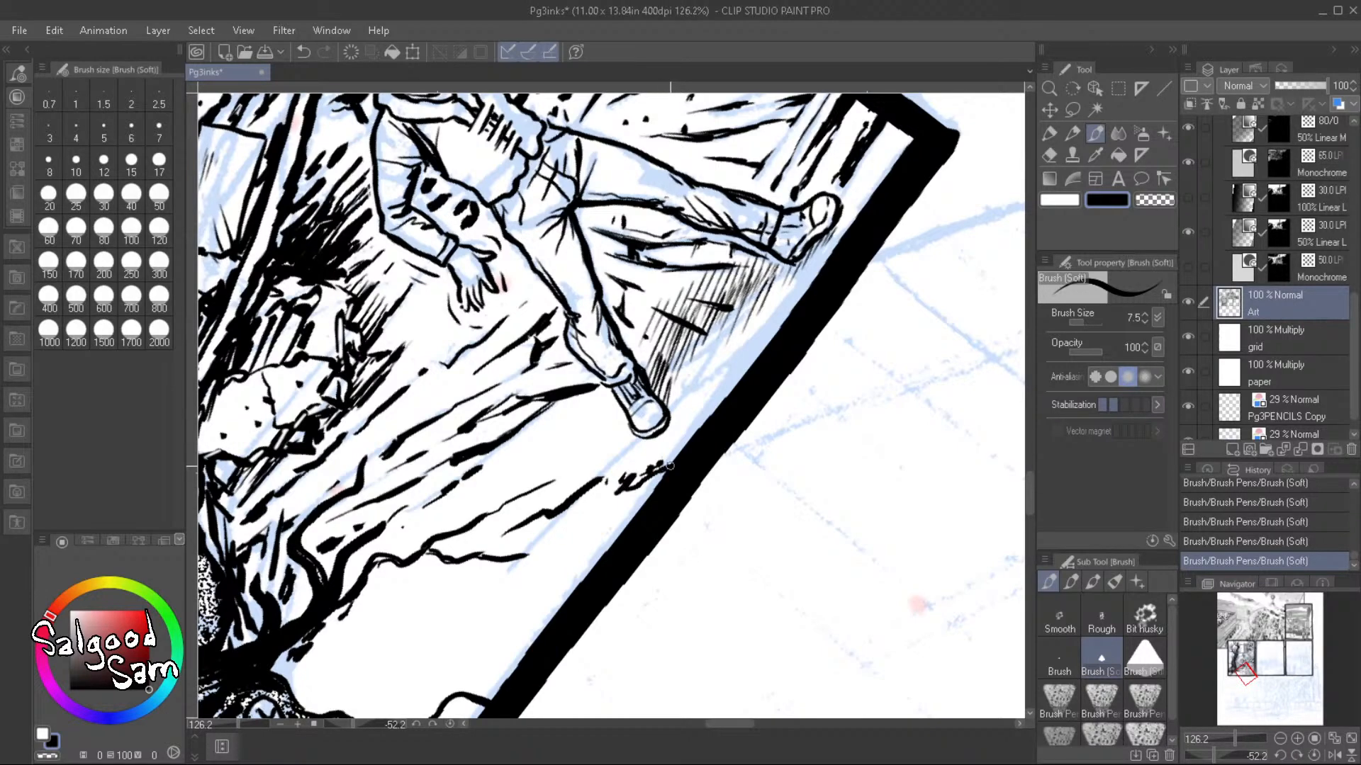
# Ink an angular ground crack between the helmeted figure's two shoes and dark shading against the panel border
pyautogui.moveTo(696, 384)
pyautogui.mouseDown()
pyautogui.moveTo(770, 343)
pyautogui.moveTo(772, 285)
pyautogui.moveTo(703, 383)
pyautogui.mouseUp()
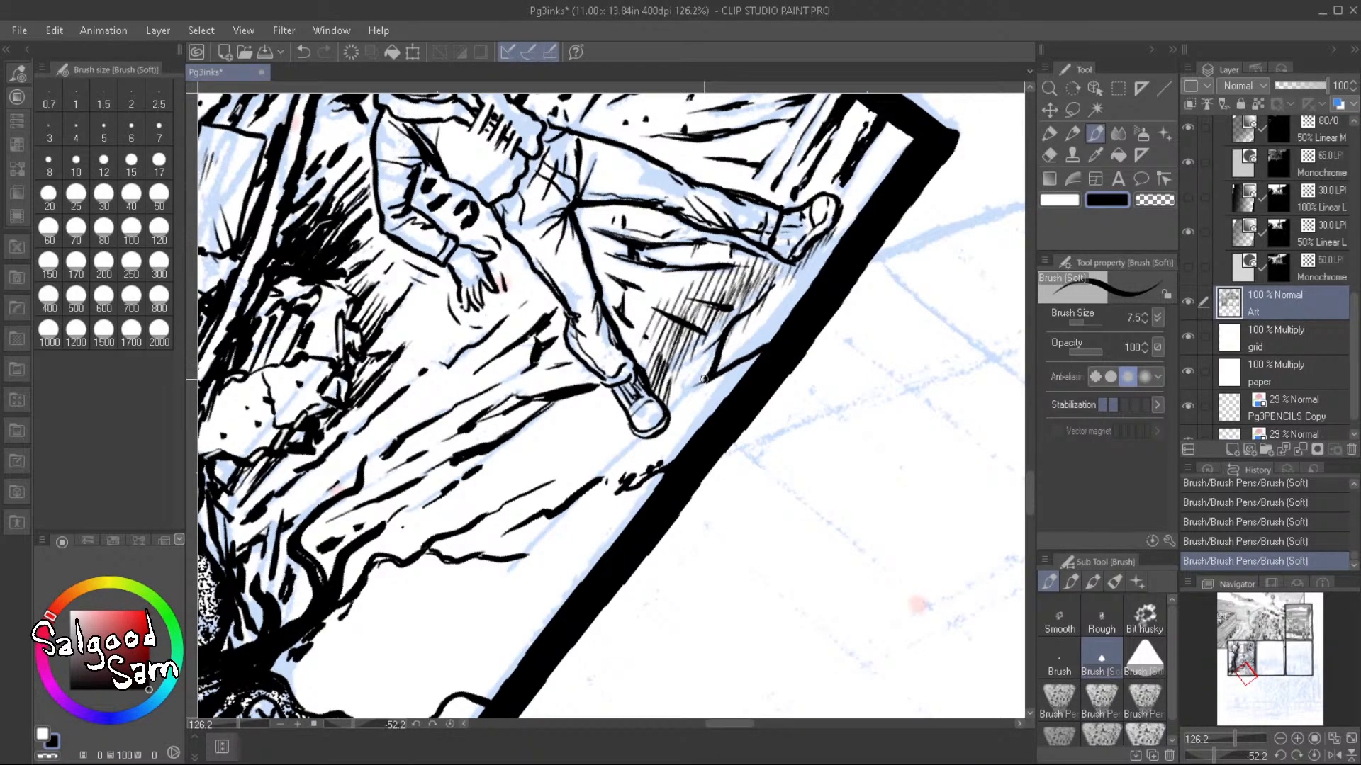
pyautogui.moveTo(727, 323); pyautogui.dragTo(696, 357)
pyautogui.moveTo(776, 295); pyautogui.dragTo(722, 330)
pyautogui.moveTo(799, 273)
pyautogui.mouseDown()
pyautogui.moveTo(766, 295)
pyautogui.moveTo(828, 263)
pyautogui.mouseUp()
pyautogui.moveTo(760, 323)
pyautogui.mouseDown()
pyautogui.moveTo(795, 311)
pyautogui.moveTo(785, 293)
pyautogui.mouseUp()
pyautogui.moveTo(815, 248)
pyautogui.mouseDown()
pyautogui.moveTo(860, 208)
pyautogui.moveTo(829, 241)
pyautogui.mouseUp()
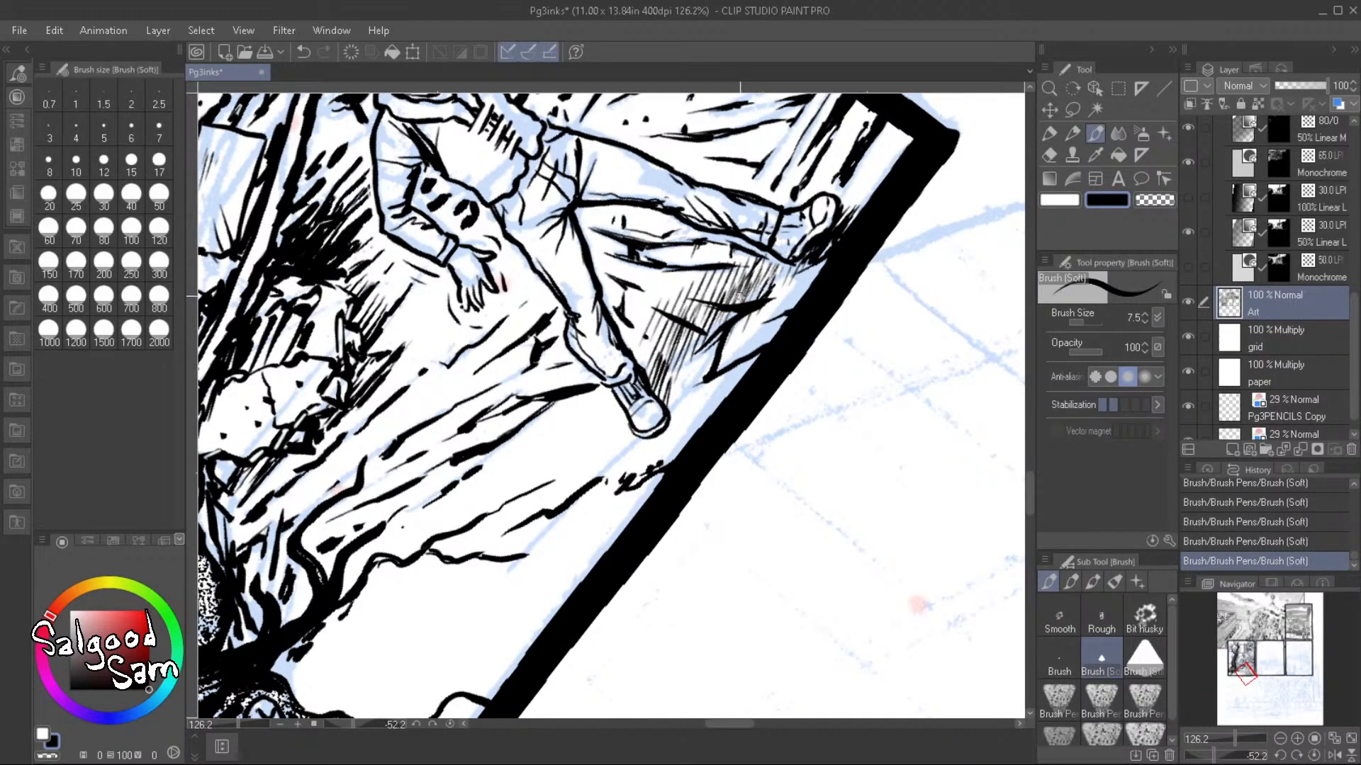
# Darken the hatched shadow under the helmeted figure's outstretched shoe with short parallel strokes
pyautogui.moveTo(740, 297); pyautogui.dragTo(770, 259)
pyautogui.moveTo(754, 290); pyautogui.dragTo(782, 255)
pyautogui.moveTo(771, 286); pyautogui.dragTo(788, 259)
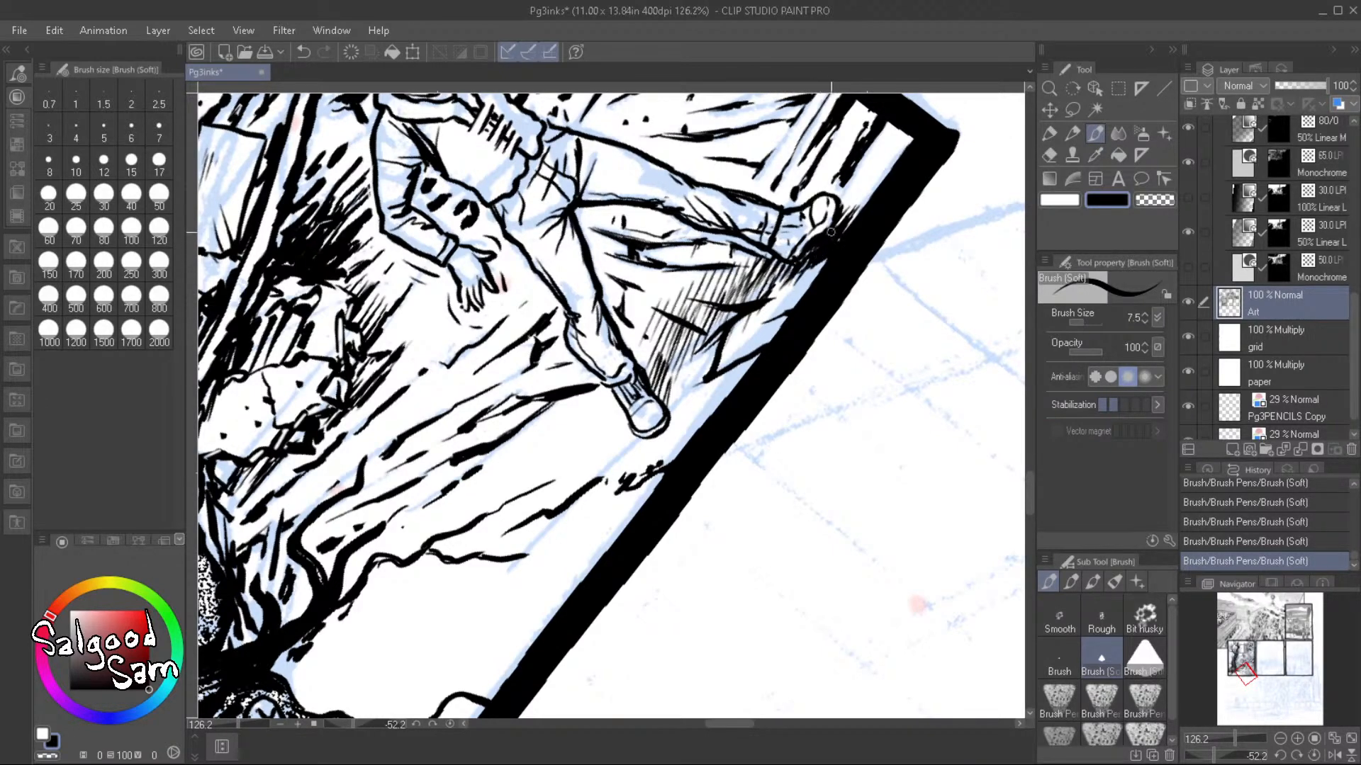
# Clean up the outstretched shoe's sole with the Hard eraser and re-ink the shadow along its edge
pyautogui.moveTo(794, 262); pyautogui.dragTo(827, 220)
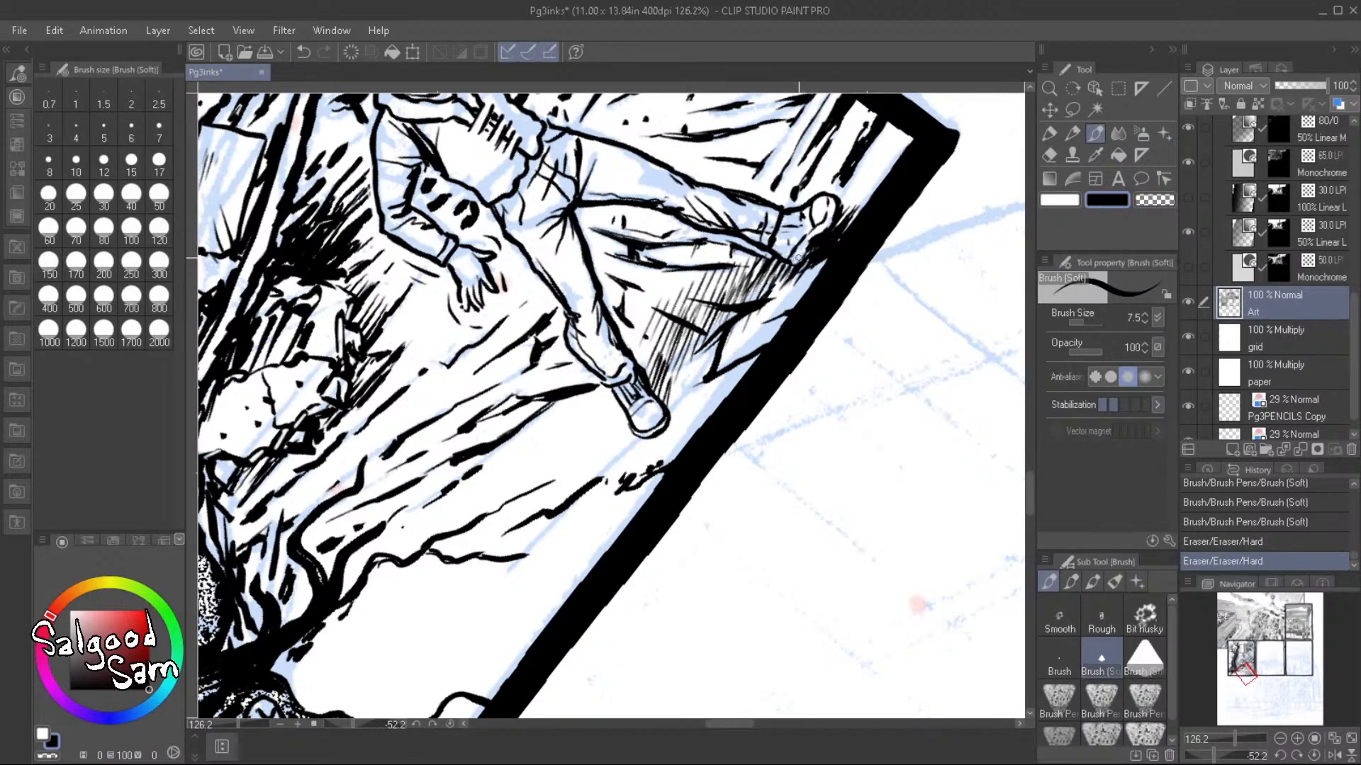
pyautogui.moveTo(798, 255); pyautogui.dragTo(811, 238)
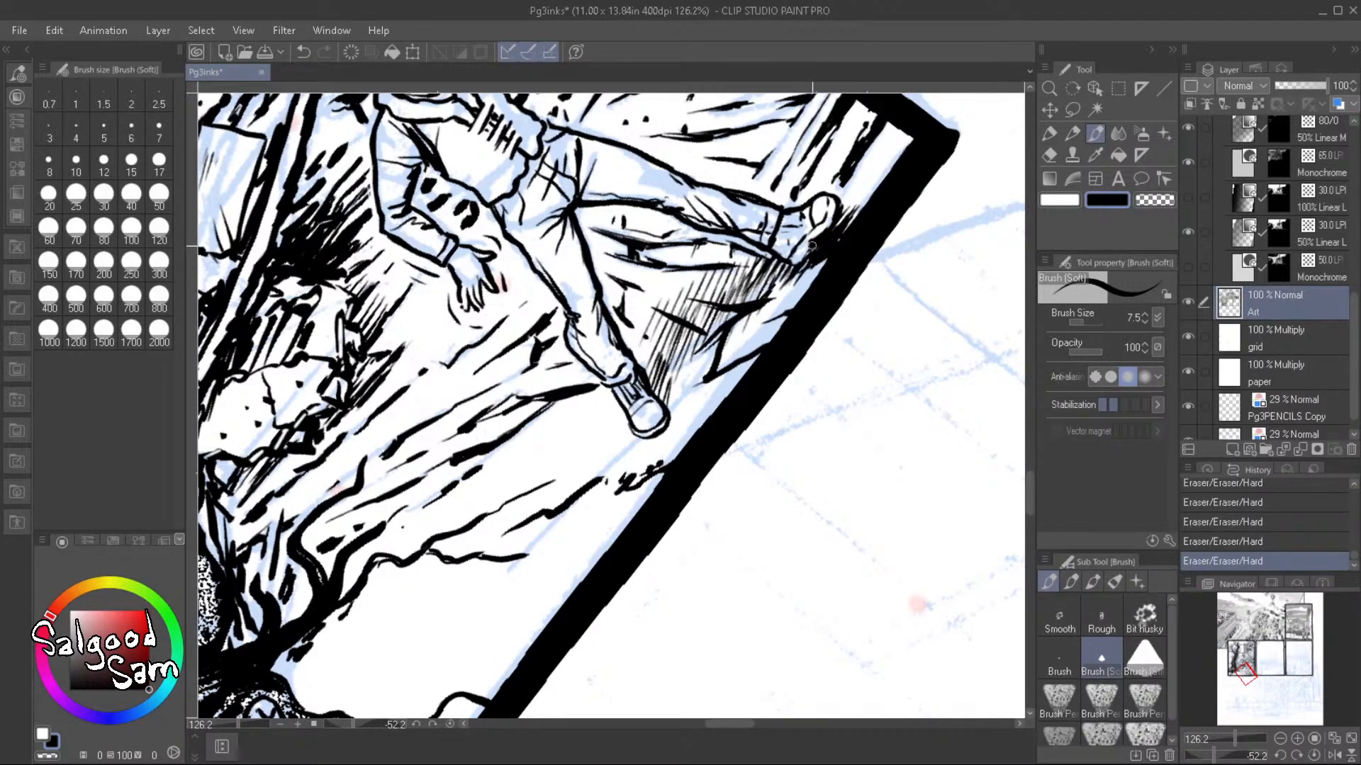
pyautogui.moveTo(808, 248); pyautogui.dragTo(836, 224)
pyautogui.moveTo(801, 266); pyautogui.dragTo(806, 259)
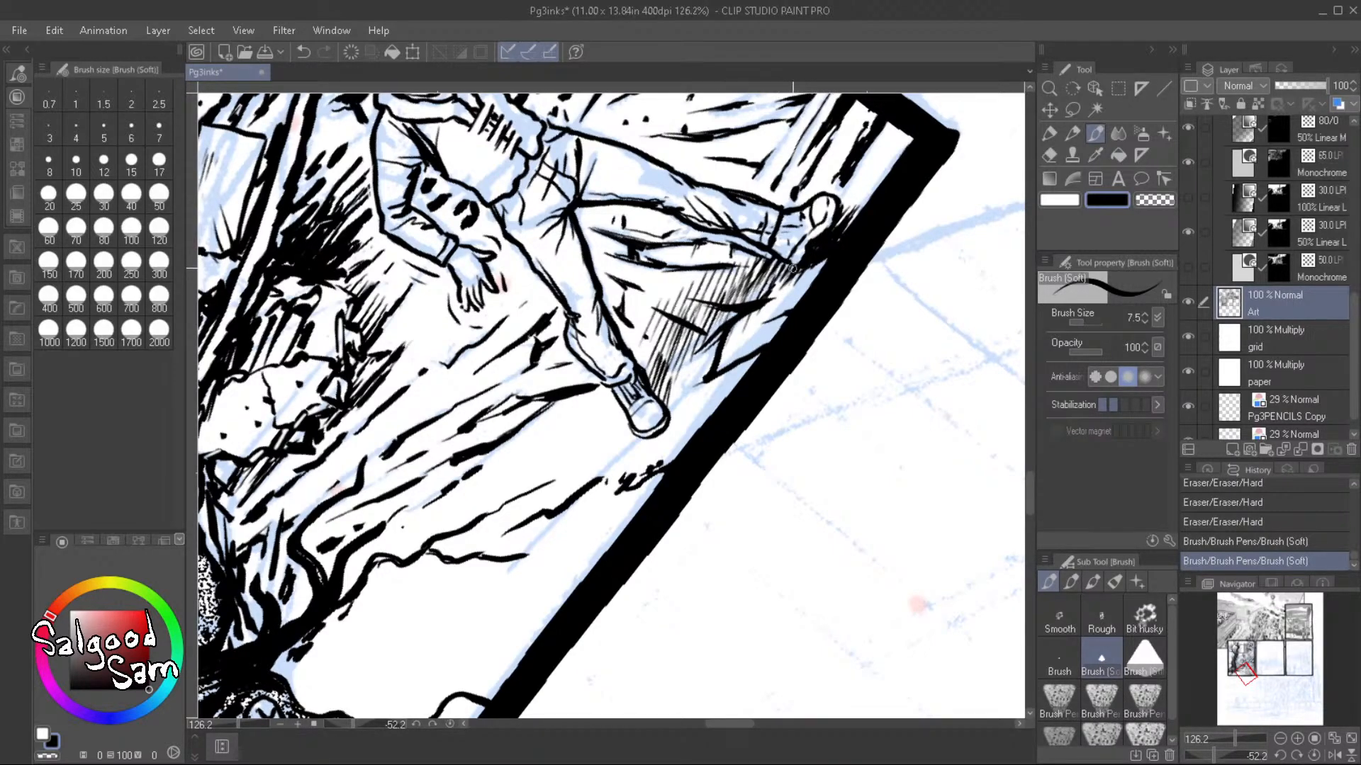
pyautogui.moveTo(787, 268); pyautogui.dragTo(852, 204)
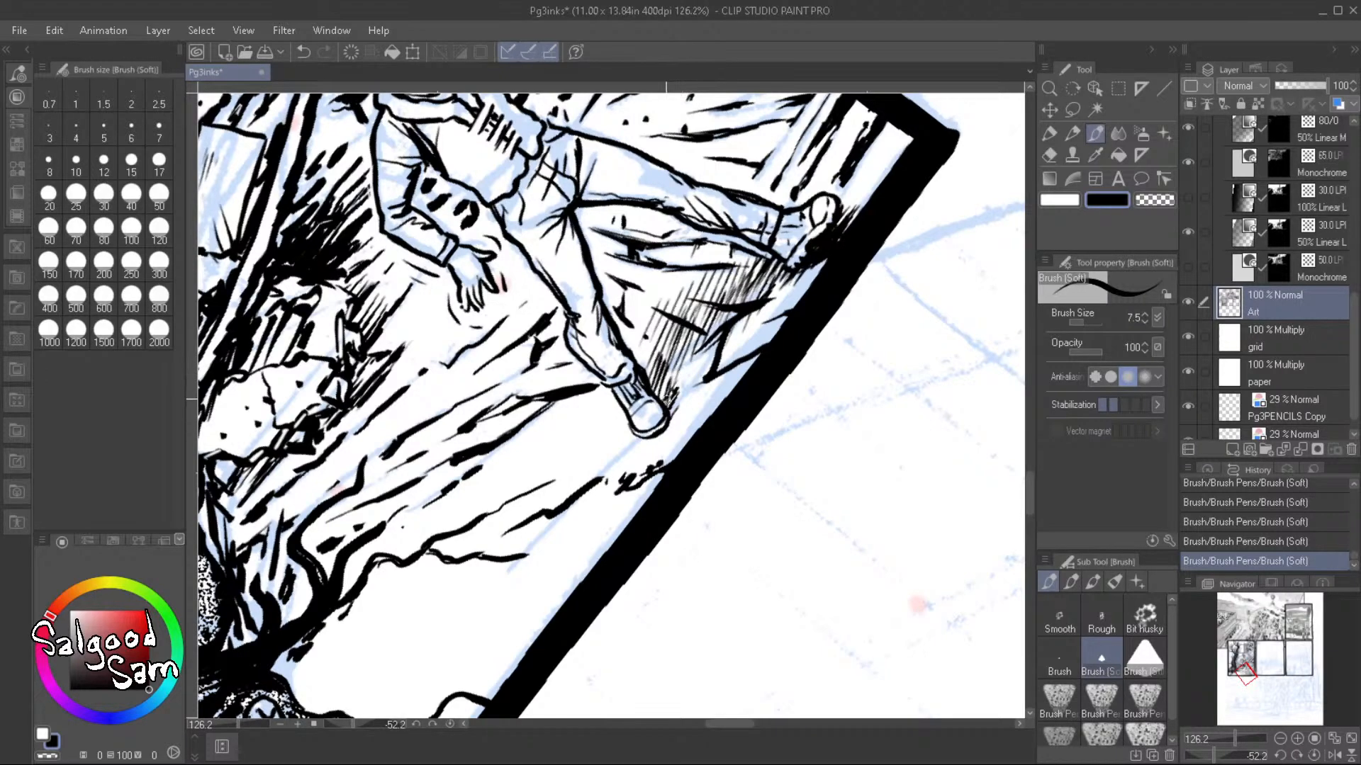
# Ink dense hatching beside the helmeted figure's lower shoe, carrying the shadow up along the ground crack
pyautogui.moveTo(676, 400); pyautogui.dragTo(687, 383)
pyautogui.moveTo(670, 409)
pyautogui.mouseDown()
pyautogui.moveTo(688, 387)
pyautogui.moveTo(668, 383)
pyautogui.moveTo(703, 362)
pyautogui.mouseUp()
pyautogui.moveTo(683, 392)
pyautogui.mouseDown()
pyautogui.moveTo(717, 339)
pyautogui.moveTo(723, 363)
pyautogui.moveTo(759, 294)
pyautogui.moveTo(737, 307)
pyautogui.moveTo(790, 273)
pyautogui.mouseUp()
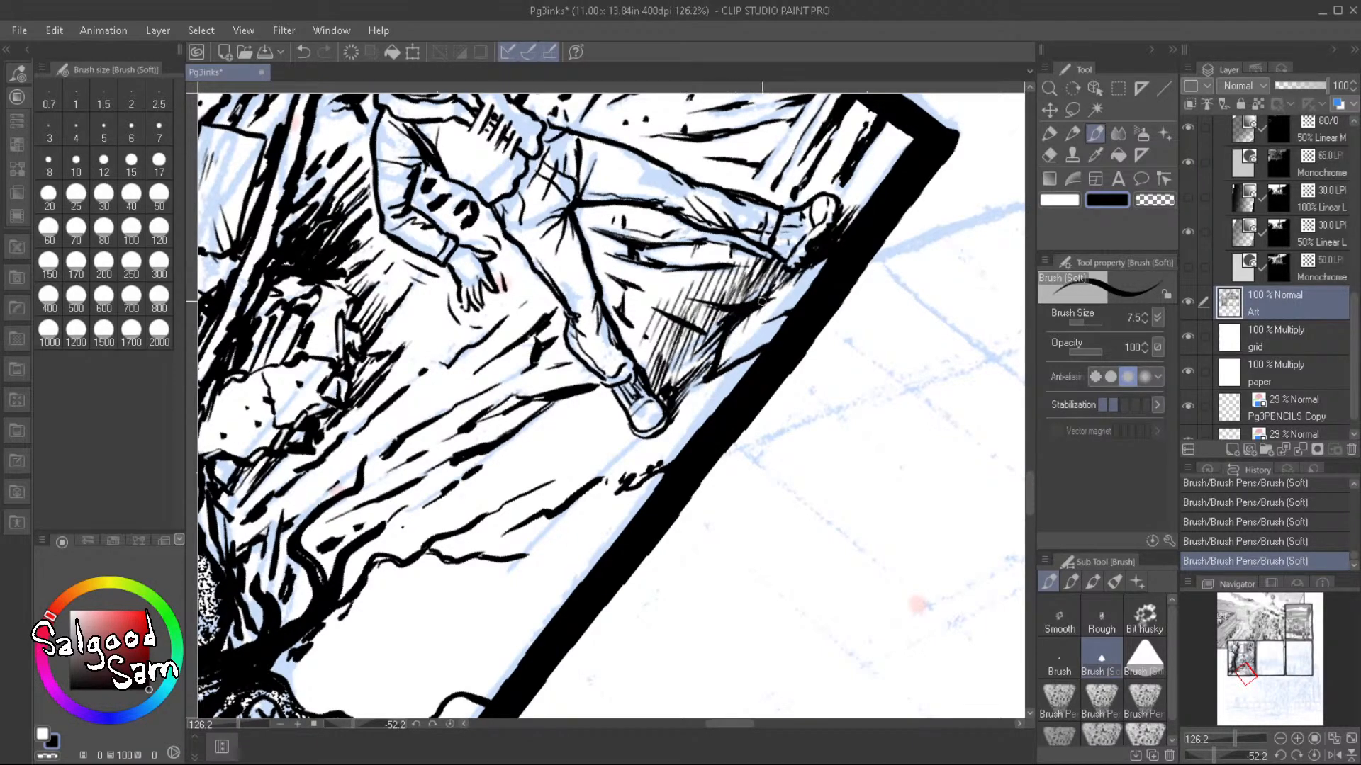
# Hatch the ground beside the crack under the helmeted figure's outstretched shoe and in the panel corner above that shoe
pyautogui.moveTo(730, 339); pyautogui.dragTo(765, 299)
pyautogui.moveTo(755, 316); pyautogui.dragTo(802, 269)
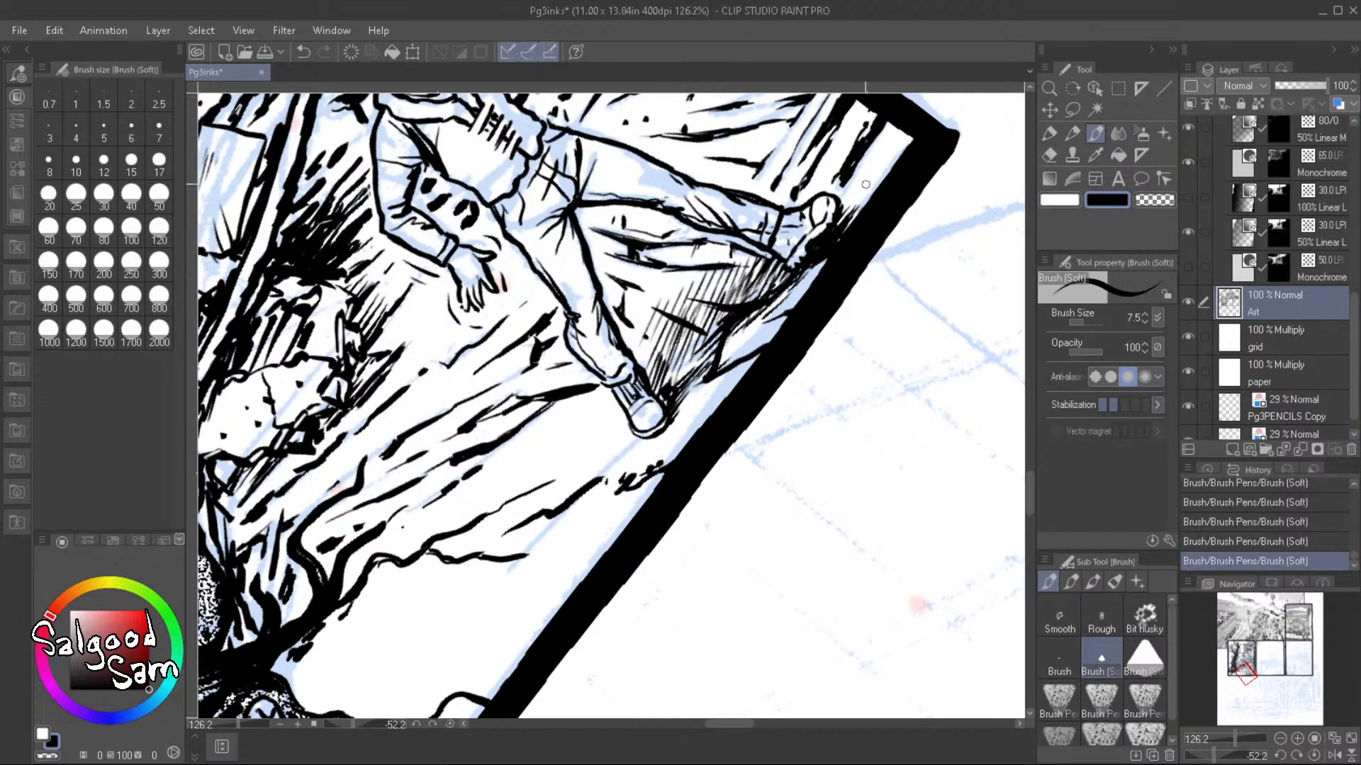
pyautogui.moveTo(872, 160); pyautogui.dragTo(834, 215)
pyautogui.moveTo(875, 164)
pyautogui.mouseDown()
pyautogui.moveTo(837, 214)
pyautogui.moveTo(849, 230)
pyautogui.moveTo(705, 352)
pyautogui.moveTo(739, 284)
pyautogui.mouseUp()
pyautogui.moveTo(712, 328); pyautogui.dragTo(750, 287)
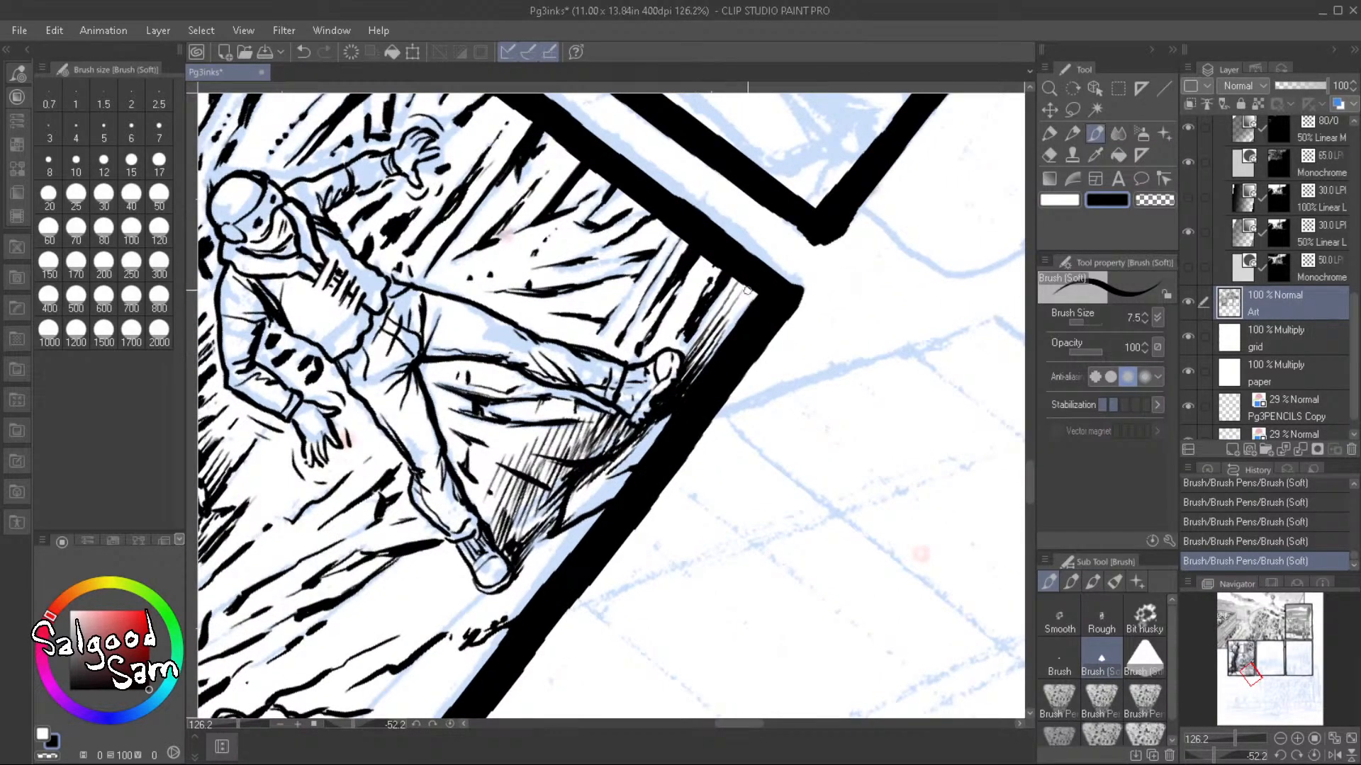
pyautogui.moveTo(699, 368); pyautogui.dragTo(748, 304)
# Ink short parallel shadow strokes along the outer side of the helmeted figure's lower shoe and ankle
pyautogui.moveTo(416, 571); pyautogui.dragTo(450, 537)
pyautogui.moveTo(431, 575); pyautogui.dragTo(455, 545)
pyautogui.moveTo(446, 565); pyautogui.dragTo(516, 472)
pyautogui.moveTo(509, 531); pyautogui.dragTo(518, 522)
pyautogui.moveTo(455, 576); pyautogui.dragTo(467, 565)
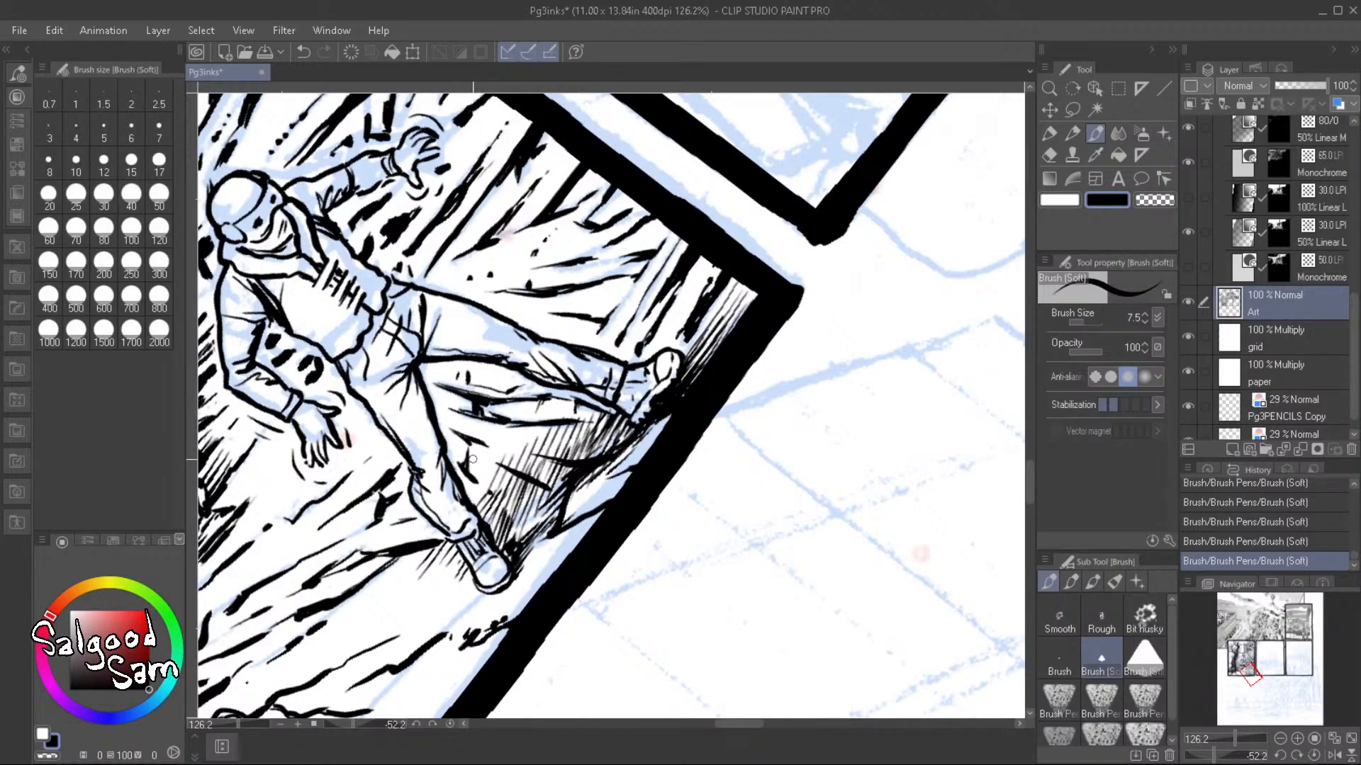
# Extend the shadow hatching between the helmeted figure's legs up towards the shin and the underside of the outstretched leg
pyautogui.moveTo(482, 461); pyautogui.dragTo(506, 425)
pyautogui.moveTo(489, 461); pyautogui.dragTo(523, 419)
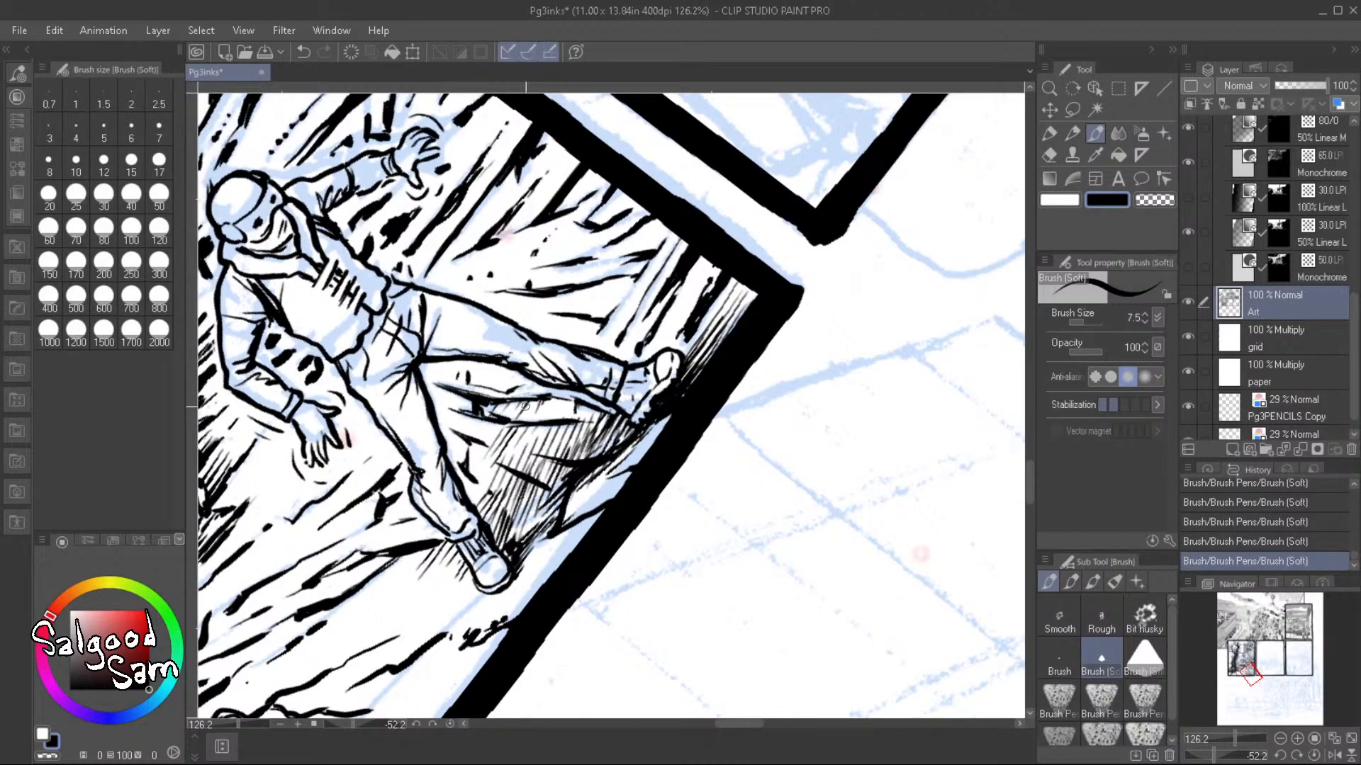
pyautogui.moveTo(523, 418); pyautogui.dragTo(534, 401)
pyautogui.moveTo(531, 419); pyautogui.dragTo(554, 400)
pyautogui.moveTo(551, 418); pyautogui.dragTo(571, 401)
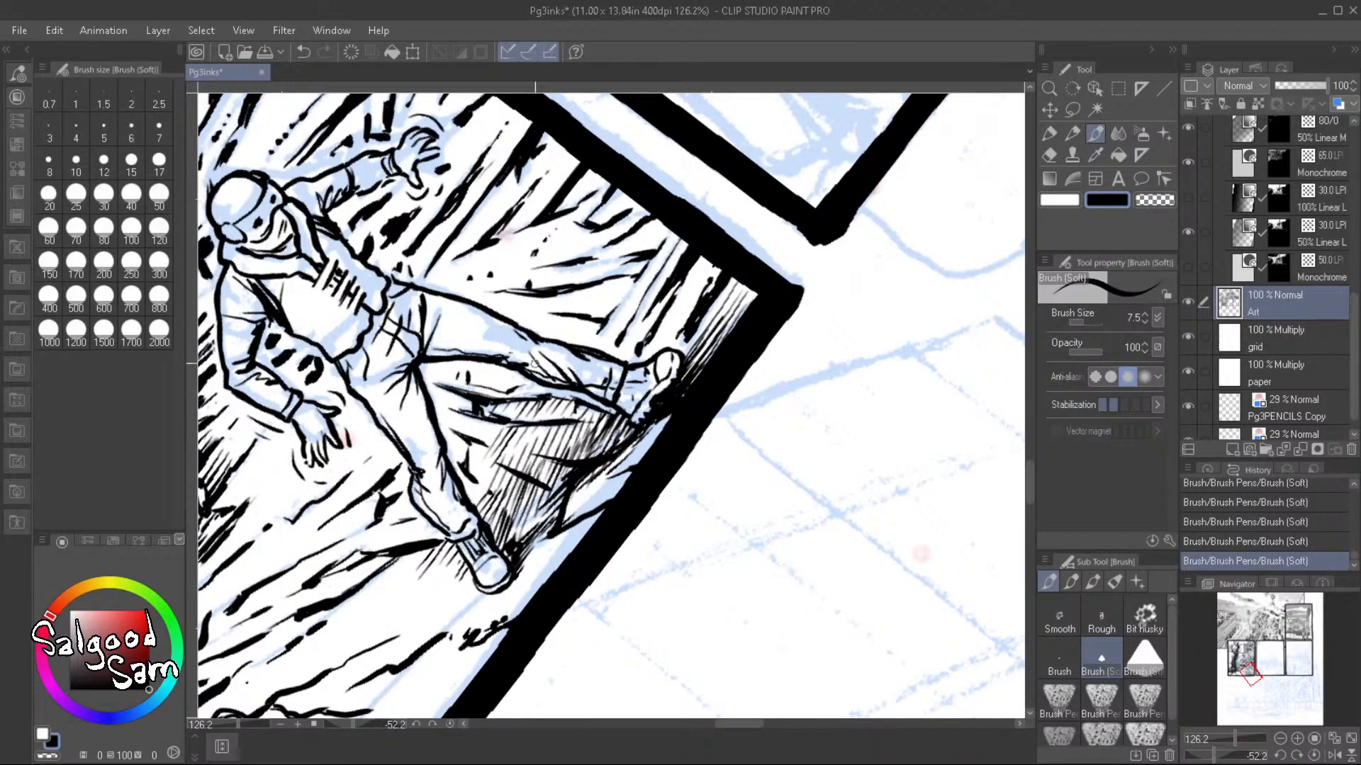
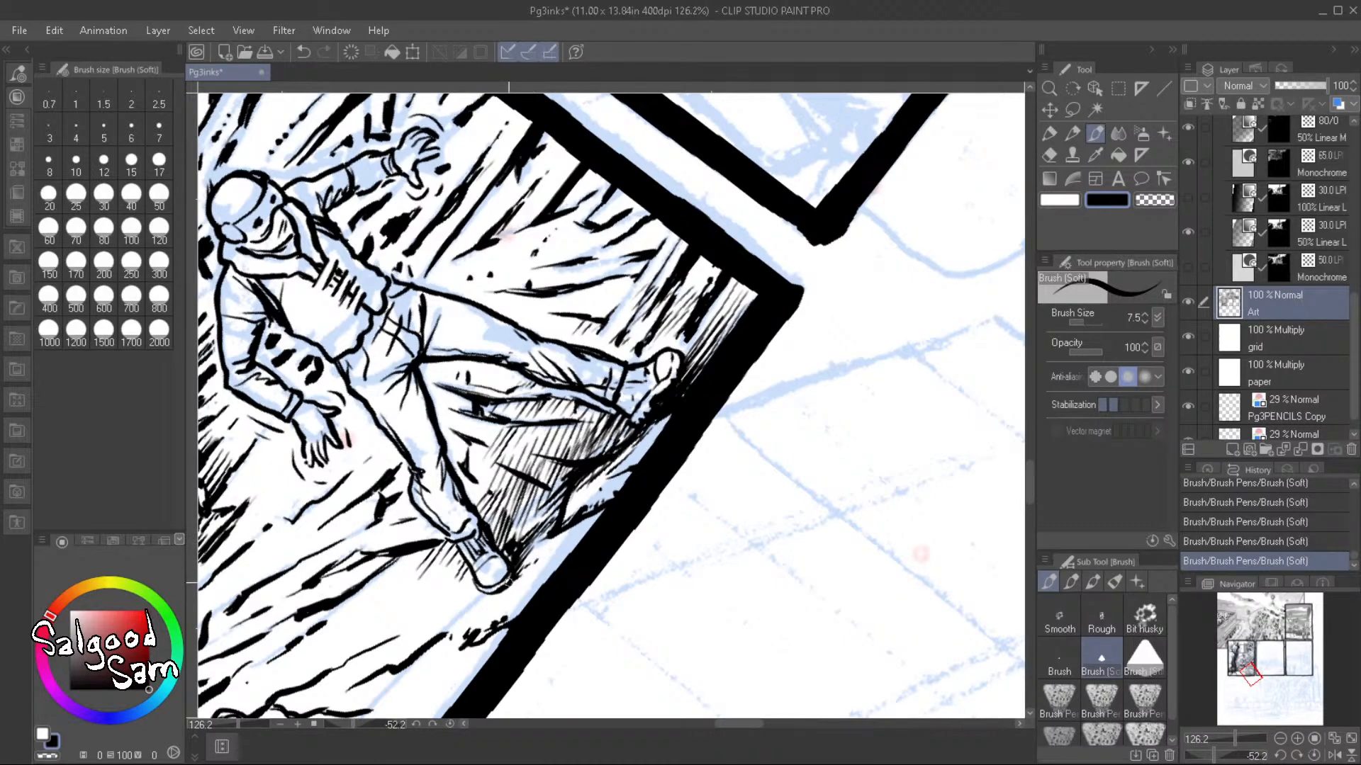
pyautogui.moveTo(446, 613); pyautogui.dragTo(480, 593)
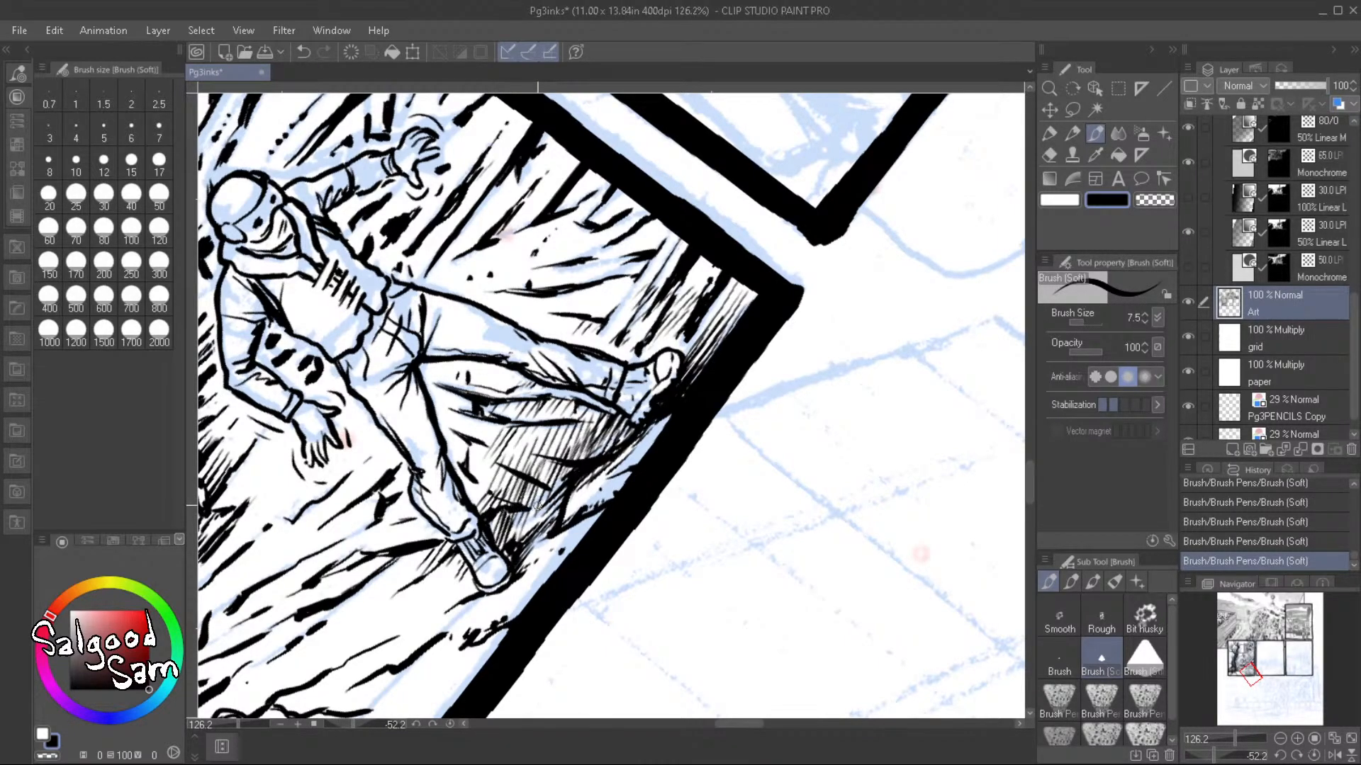
pyautogui.moveTo(528, 443)
pyautogui.mouseDown()
pyautogui.moveTo(586, 455)
pyautogui.moveTo(553, 448)
pyautogui.moveTo(619, 429)
pyautogui.moveTo(615, 451)
pyautogui.mouseUp()
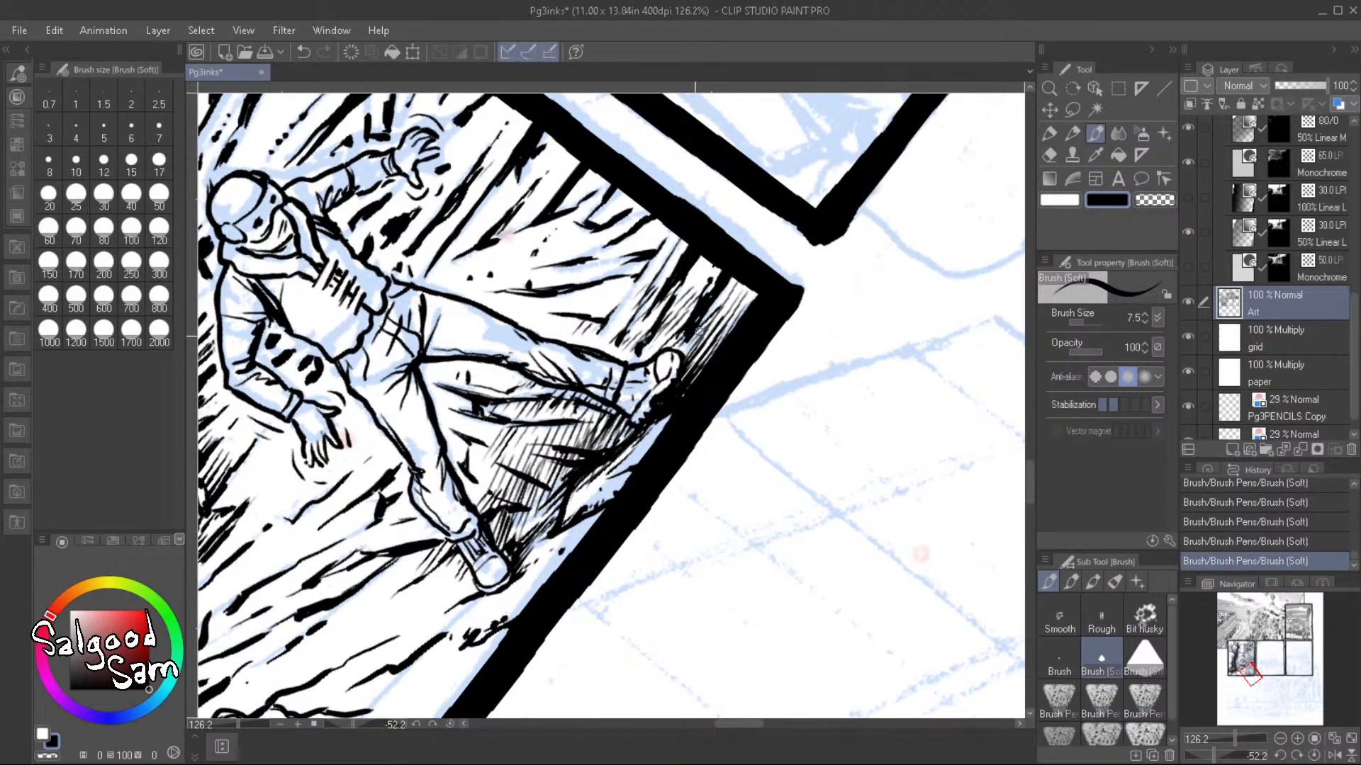
# Thicken the hatching in the panel corner and add short strokes beneath the helmeted figure's outstretched leg
pyautogui.moveTo(687, 344)
pyautogui.mouseDown()
pyautogui.moveTo(741, 292)
pyautogui.moveTo(753, 298)
pyautogui.mouseUp()
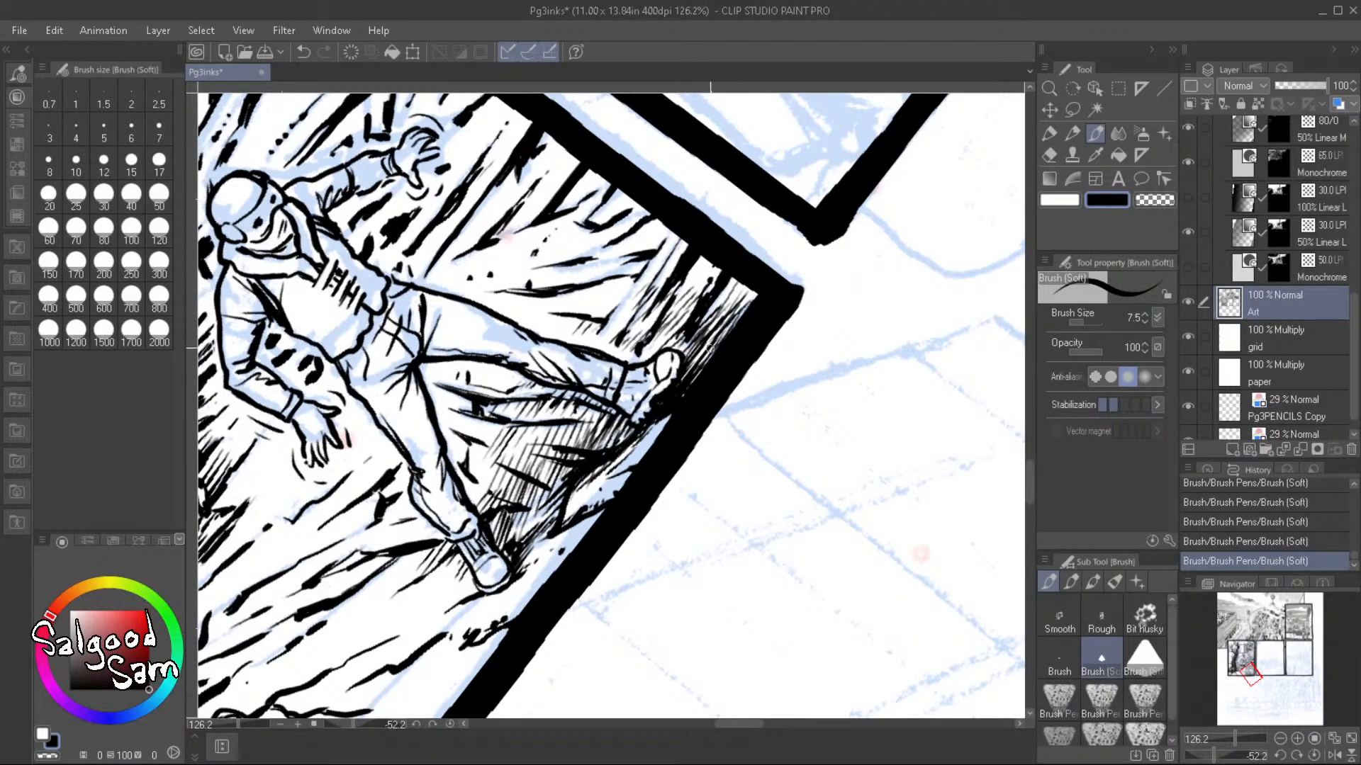
pyautogui.moveTo(545, 403); pyautogui.dragTo(538, 420)
pyautogui.moveTo(552, 406); pyautogui.dragTo(546, 431)
pyautogui.moveTo(570, 405)
pyautogui.mouseDown()
pyautogui.moveTo(555, 430)
pyautogui.moveTo(593, 426)
pyautogui.mouseUp()
# Hatch a slanted cast shadow on the ground below the helmeted figure's lower shoe
pyautogui.moveTo(402, 611); pyautogui.dragTo(389, 631)
pyautogui.moveTo(443, 586); pyautogui.dragTo(414, 623)
pyautogui.moveTo(473, 572)
pyautogui.mouseDown()
pyautogui.moveTo(445, 608)
pyautogui.moveTo(464, 601)
pyautogui.mouseUp()
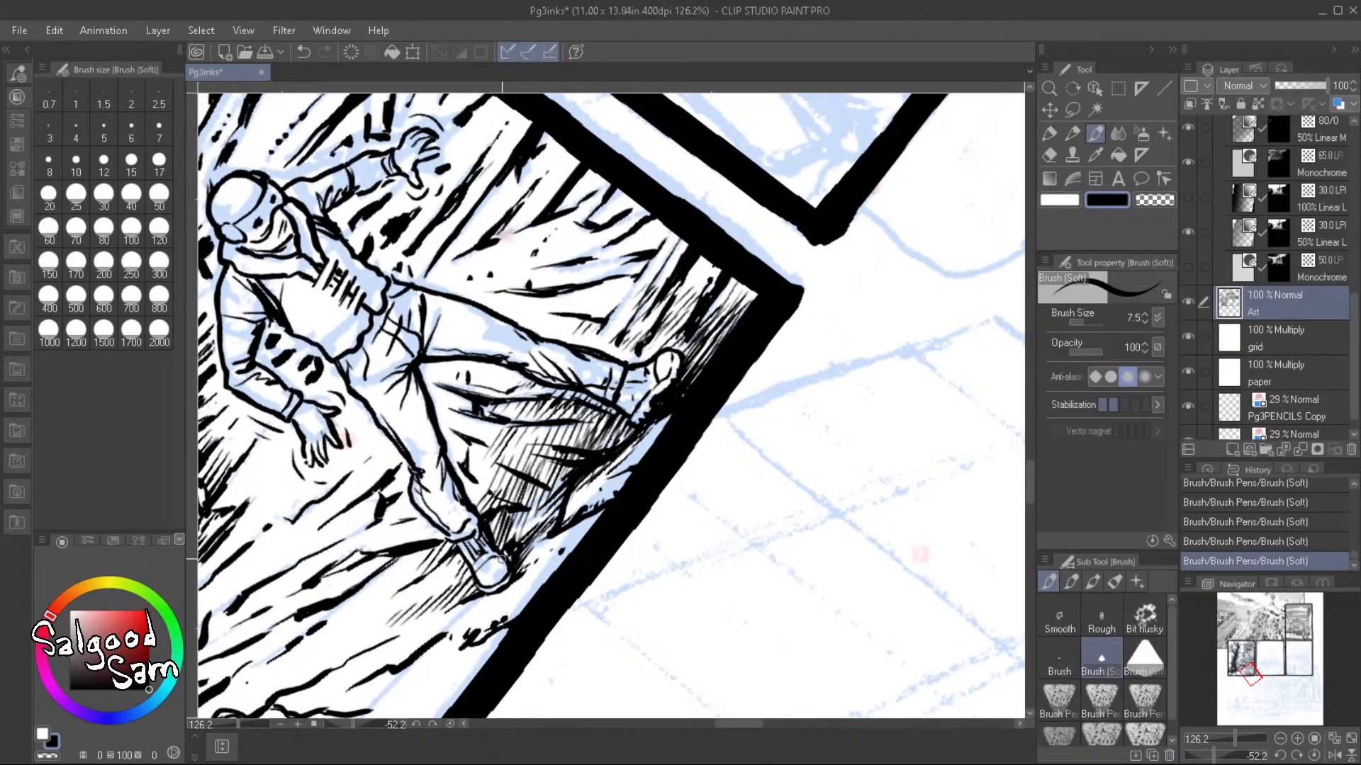
pyautogui.moveTo(530, 560)
pyautogui.mouseDown()
pyautogui.moveTo(514, 585)
pyautogui.moveTo(535, 572)
pyautogui.mouseUp()
# Ink hatched shadow on the rubble between and beneath the boots of the figure in the pouched vest
pyautogui.moveTo(602, 483); pyautogui.dragTo(722, 474)
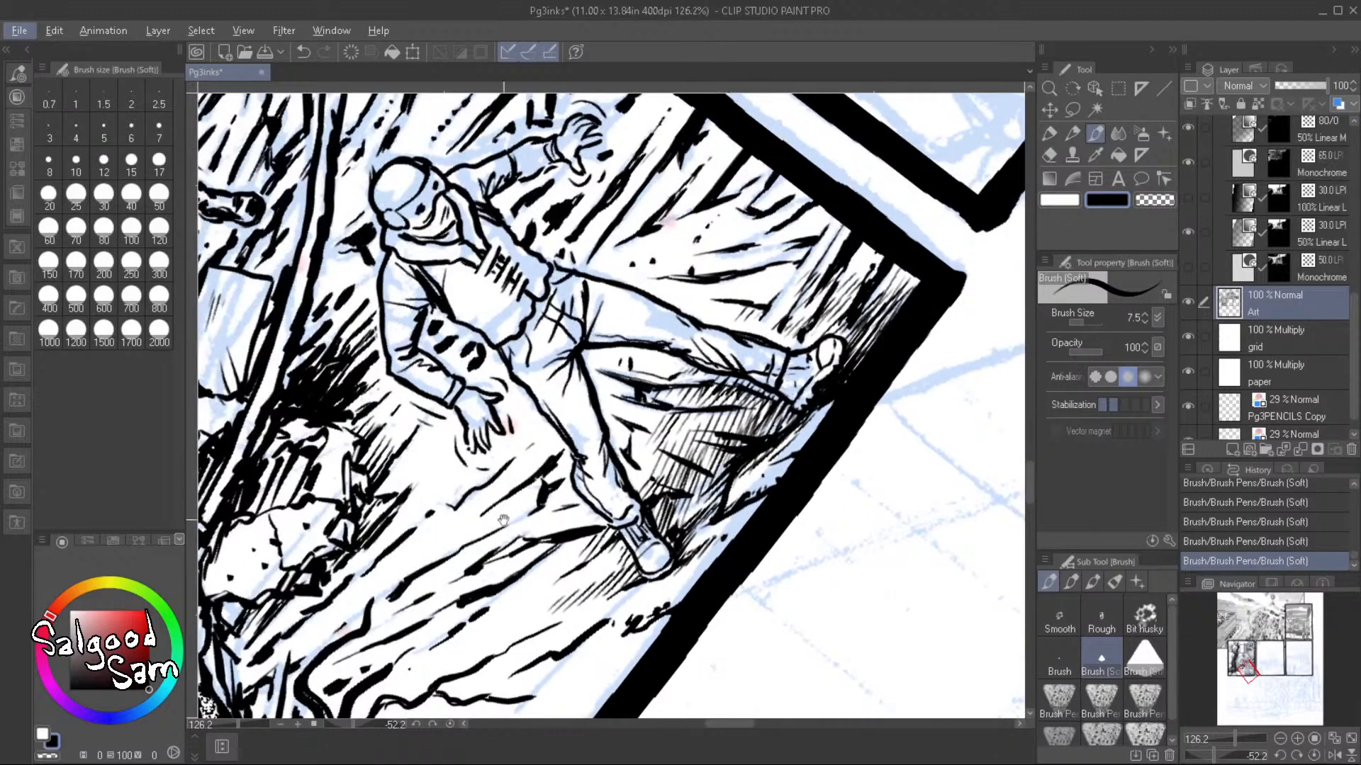
pyautogui.moveTo(503, 521)
pyautogui.mouseDown()
pyautogui.moveTo(690, 607)
pyautogui.moveTo(725, 639)
pyautogui.mouseUp()
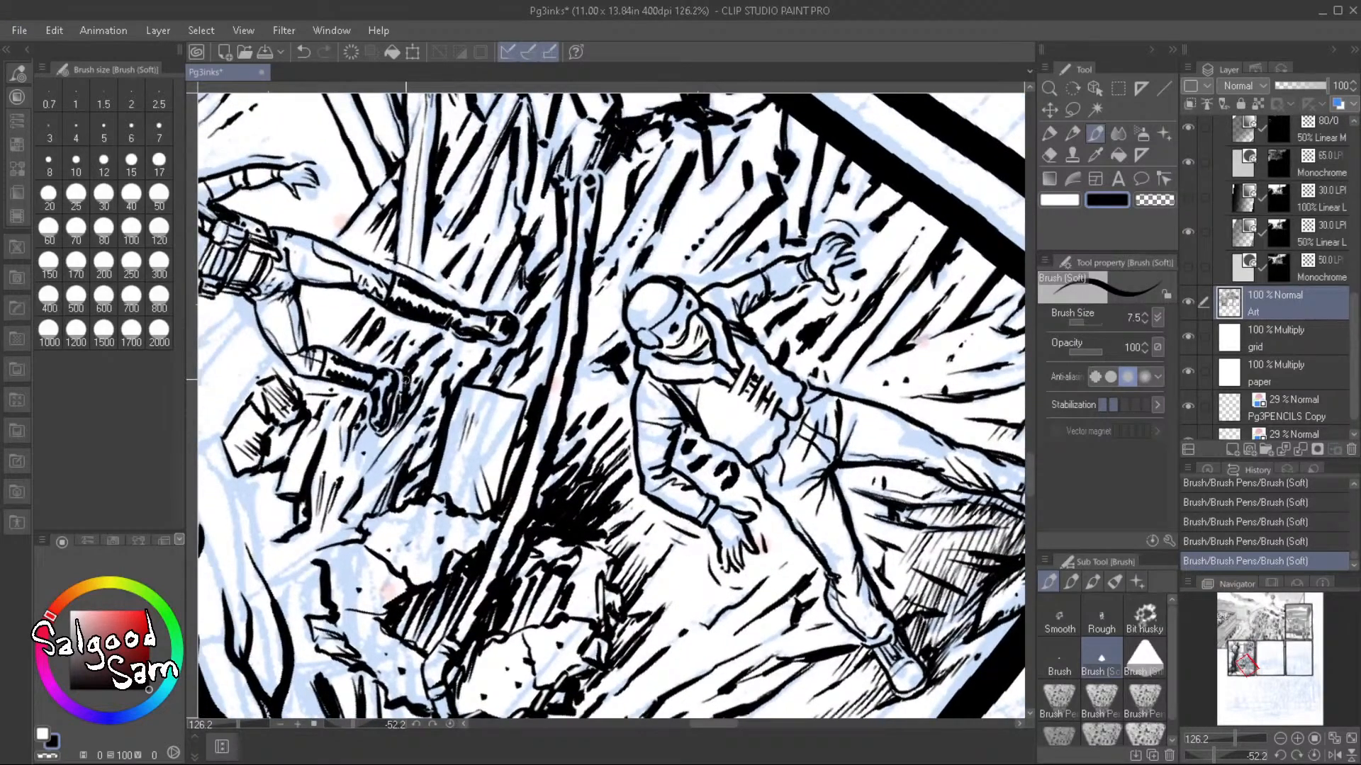
pyautogui.moveTo(420, 363)
pyautogui.mouseDown()
pyautogui.moveTo(414, 404)
pyautogui.moveTo(444, 384)
pyautogui.mouseUp()
pyautogui.moveTo(468, 361); pyautogui.dragTo(453, 389)
pyautogui.moveTo(480, 336)
pyautogui.mouseDown()
pyautogui.moveTo(447, 372)
pyautogui.moveTo(475, 339)
pyautogui.moveTo(472, 369)
pyautogui.moveTo(515, 326)
pyautogui.moveTo(502, 362)
pyautogui.mouseUp()
pyautogui.moveTo(528, 328); pyautogui.dragTo(509, 354)
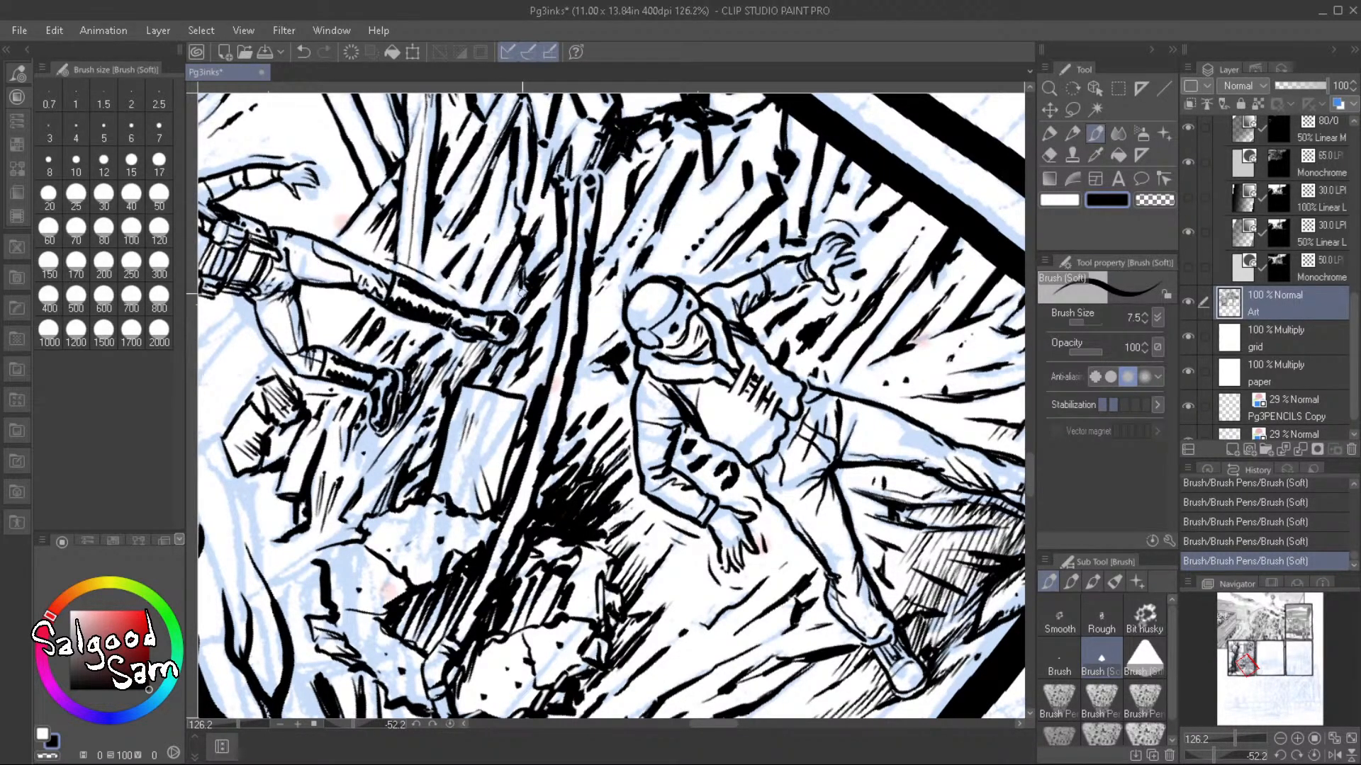
# Darken the rubble between the vested figure's outstretched boot and the fallen beam with dense slanted strokes
pyautogui.moveTo(536, 291)
pyautogui.mouseDown()
pyautogui.moveTo(520, 320)
pyautogui.moveTo(541, 314)
pyautogui.mouseUp()
pyautogui.moveTo(565, 268)
pyautogui.mouseDown()
pyautogui.moveTo(469, 293)
pyautogui.moveTo(508, 249)
pyautogui.moveTo(468, 297)
pyautogui.mouseUp()
pyautogui.moveTo(482, 286)
pyautogui.mouseDown()
pyautogui.moveTo(469, 310)
pyautogui.moveTo(505, 314)
pyautogui.moveTo(429, 364)
pyautogui.mouseUp()
pyautogui.moveTo(465, 325); pyautogui.dragTo(444, 369)
pyautogui.moveTo(470, 344); pyautogui.dragTo(414, 421)
pyautogui.moveTo(464, 374); pyautogui.dragTo(435, 414)
pyautogui.moveTo(505, 349)
pyautogui.mouseDown()
pyautogui.moveTo(482, 379)
pyautogui.moveTo(509, 352)
pyautogui.mouseUp()
# Ink slanted hatching and short ground marks between the two thin roots beside the tree's base
pyautogui.scroll(-4, 611, 471)
pyautogui.moveTo(741, 466); pyautogui.dragTo(657, 413)
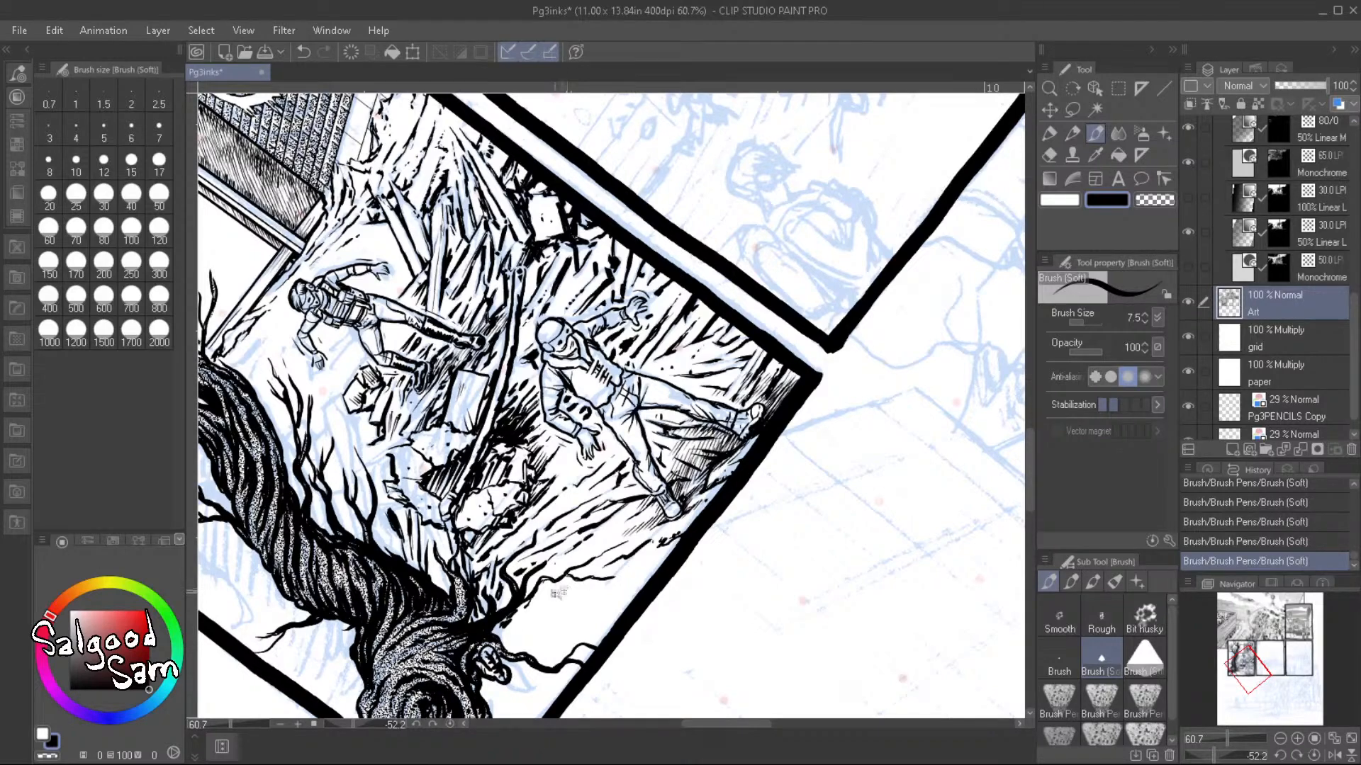
pyautogui.scroll(3, 563, 589)
pyautogui.moveTo(493, 655)
pyautogui.mouseDown()
pyautogui.moveTo(548, 586)
pyautogui.moveTo(476, 663)
pyautogui.mouseUp()
pyautogui.moveTo(561, 617); pyautogui.dragTo(669, 689)
pyautogui.moveTo(423, 154); pyautogui.dragTo(502, 217)
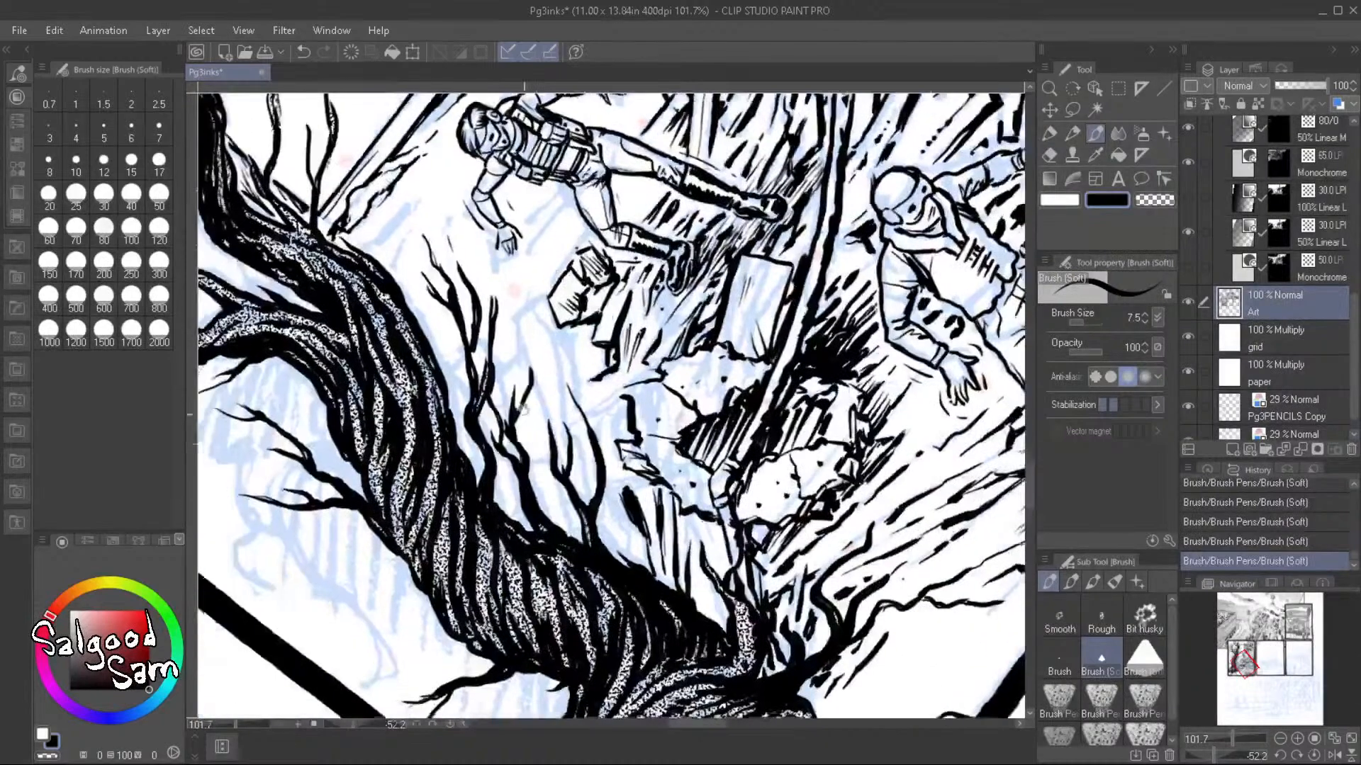
pyautogui.moveTo(372, 543); pyautogui.dragTo(538, 447)
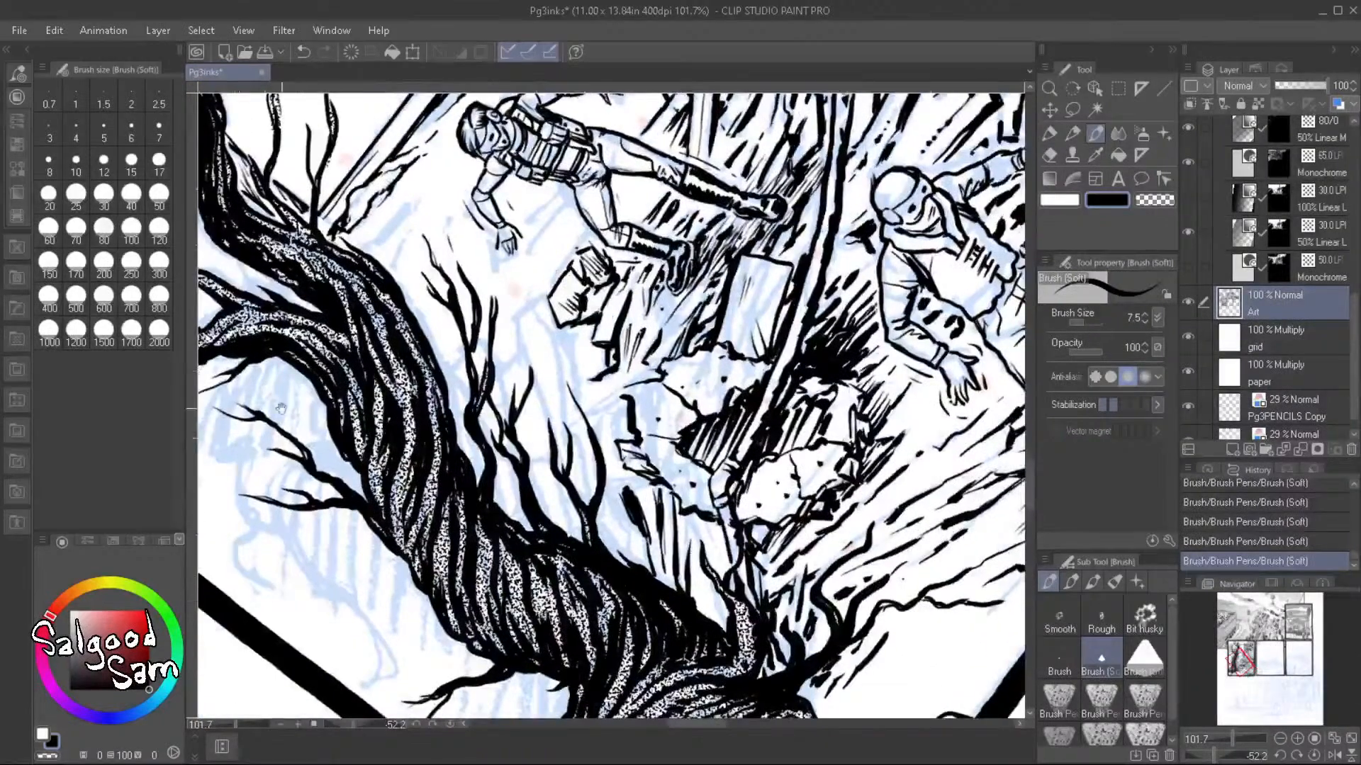
pyautogui.moveTo(747, 558)
pyautogui.mouseDown()
pyautogui.moveTo(540, 384)
pyautogui.moveTo(520, 408)
pyautogui.moveTo(496, 385)
pyautogui.mouseUp()
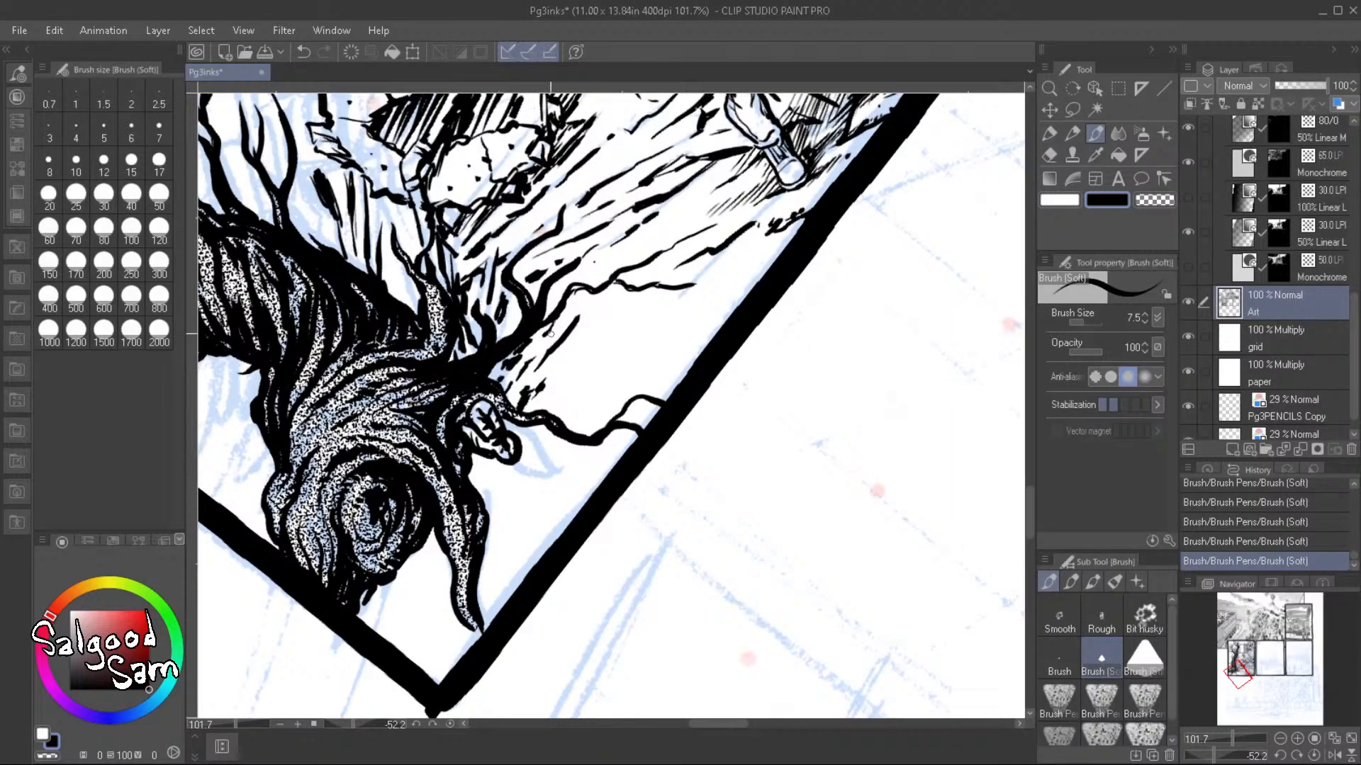
pyautogui.moveTo(582, 341); pyautogui.dragTo(556, 384)
pyautogui.moveTo(565, 373); pyautogui.dragTo(550, 394)
pyautogui.moveTo(608, 317)
pyautogui.mouseDown()
pyautogui.moveTo(595, 340)
pyautogui.moveTo(584, 321)
pyautogui.moveTo(535, 344)
pyautogui.moveTo(493, 376)
pyautogui.moveTo(502, 383)
pyautogui.mouseUp()
pyautogui.moveTo(532, 346); pyautogui.dragTo(523, 360)
pyautogui.moveTo(574, 297)
pyautogui.mouseDown()
pyautogui.moveTo(546, 329)
pyautogui.moveTo(560, 328)
pyautogui.mouseUp()
pyautogui.moveTo(585, 297)
pyautogui.mouseDown()
pyautogui.moveTo(565, 322)
pyautogui.moveTo(579, 311)
pyautogui.mouseUp()
pyautogui.moveTo(593, 294); pyautogui.dragTo(584, 310)
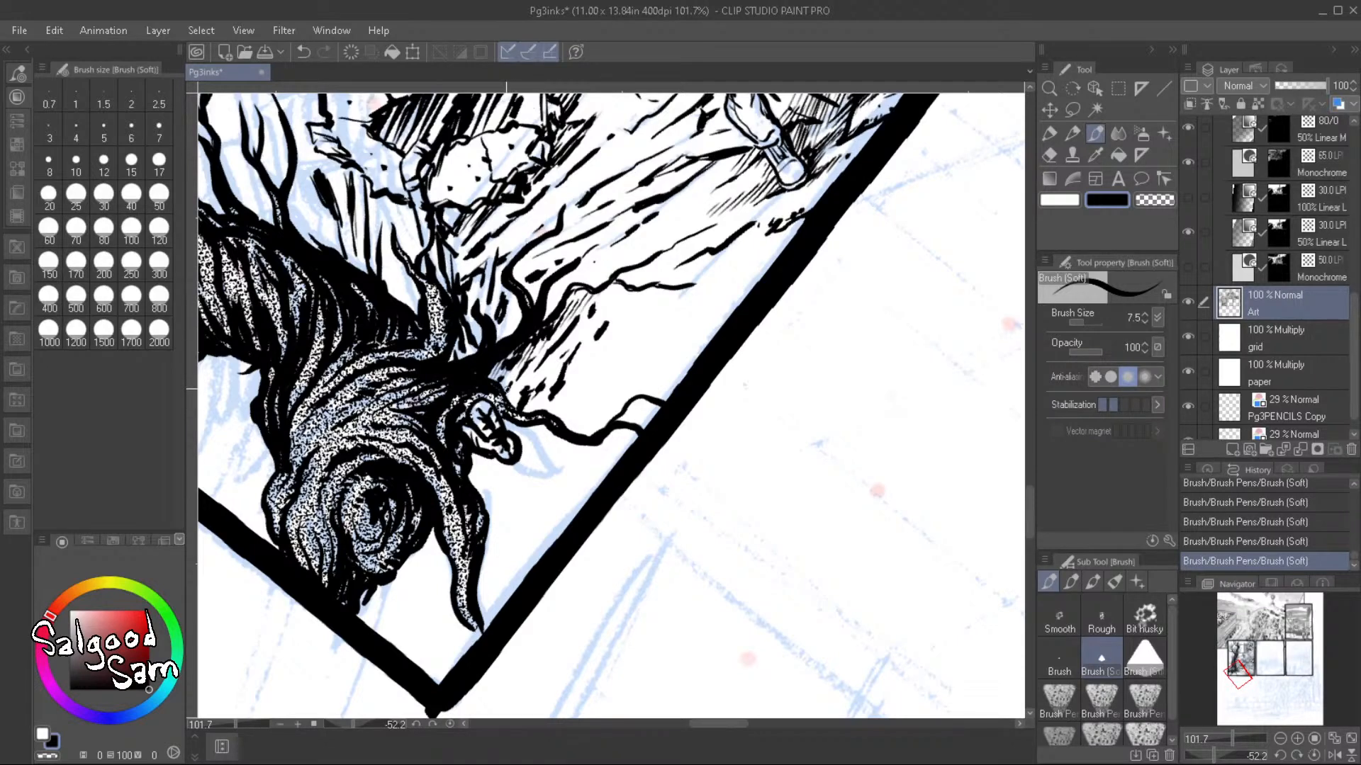
# Hatch the ground along the upper edge of the lower thin root, out towards the panel border
pyautogui.moveTo(521, 365)
pyautogui.mouseDown()
pyautogui.moveTo(533, 417)
pyautogui.moveTo(573, 405)
pyautogui.moveTo(574, 435)
pyautogui.mouseUp()
pyautogui.moveTo(591, 383); pyautogui.dragTo(576, 427)
pyautogui.moveTo(601, 394)
pyautogui.mouseDown()
pyautogui.moveTo(602, 431)
pyautogui.moveTo(634, 394)
pyautogui.moveTo(604, 370)
pyautogui.moveTo(602, 382)
pyautogui.moveTo(621, 345)
pyautogui.mouseUp()
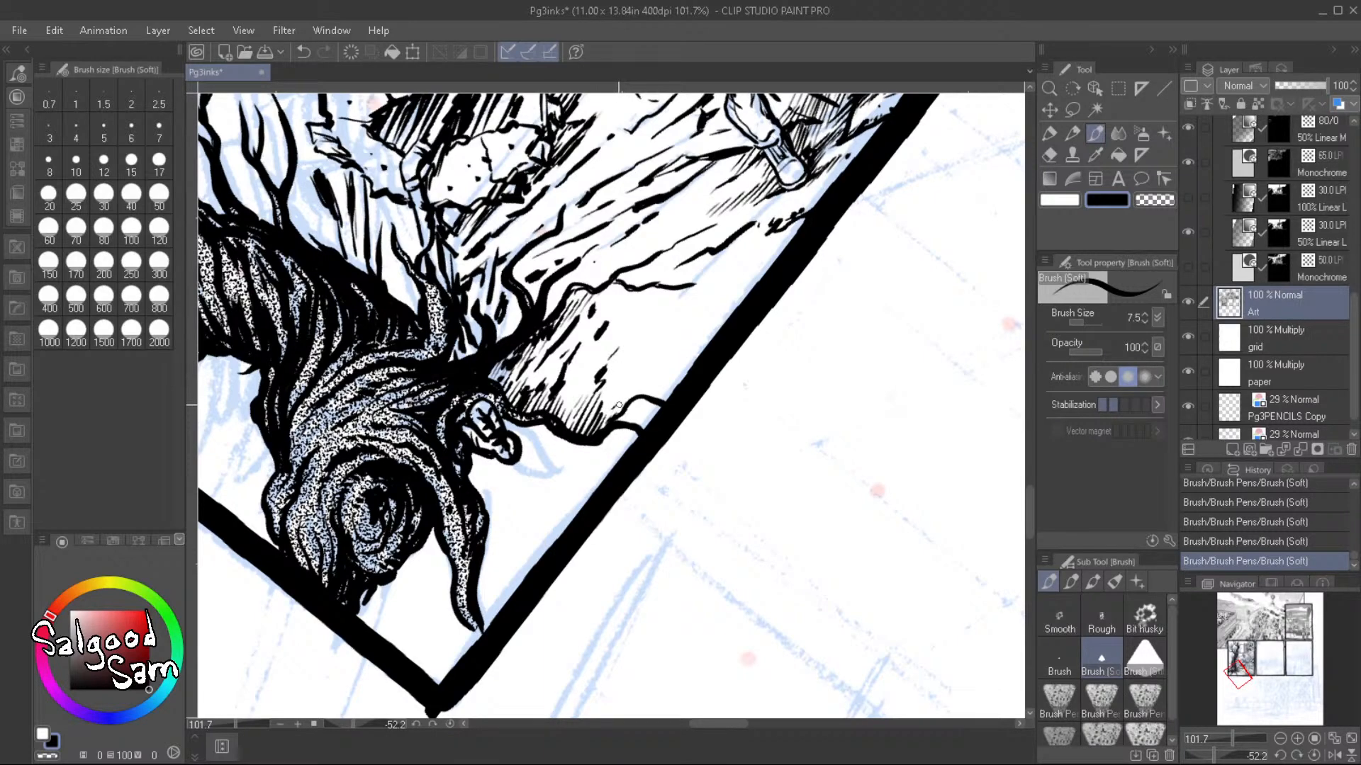
pyautogui.moveTo(619, 405); pyautogui.dragTo(637, 399)
# Hatch the shadow beneath the lower thin root and the knot, continuing down beside the pointed root
pyautogui.moveTo(516, 423); pyautogui.dragTo(517, 448)
pyautogui.moveTo(537, 427)
pyautogui.mouseDown()
pyautogui.moveTo(527, 447)
pyautogui.moveTo(544, 467)
pyautogui.mouseUp()
pyautogui.moveTo(570, 437)
pyautogui.mouseDown()
pyautogui.moveTo(556, 461)
pyautogui.moveTo(567, 458)
pyautogui.mouseUp()
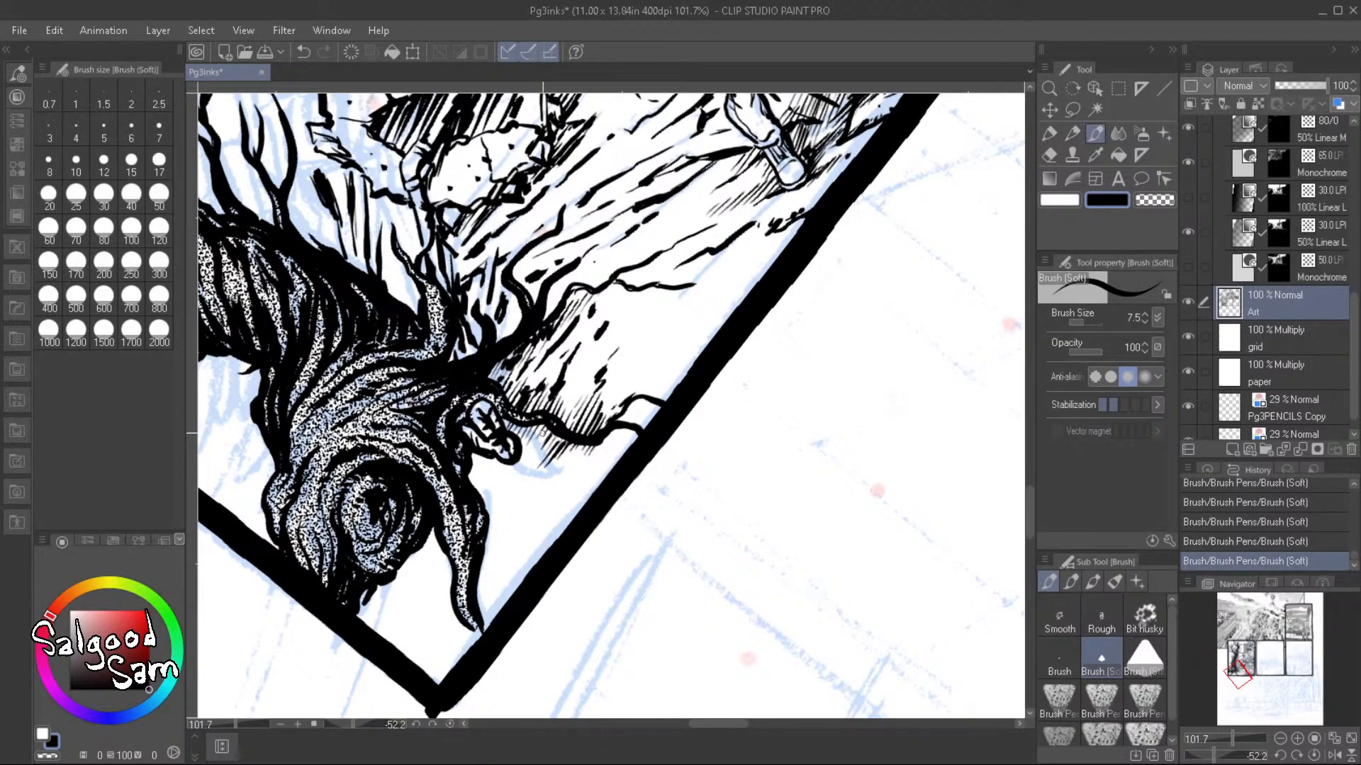
pyautogui.moveTo(479, 454)
pyautogui.mouseDown()
pyautogui.moveTo(479, 500)
pyautogui.moveTo(525, 448)
pyautogui.moveTo(484, 497)
pyautogui.moveTo(488, 516)
pyautogui.mouseUp()
pyautogui.moveTo(500, 503); pyautogui.dragTo(486, 525)
pyautogui.moveTo(504, 471); pyautogui.dragTo(484, 567)
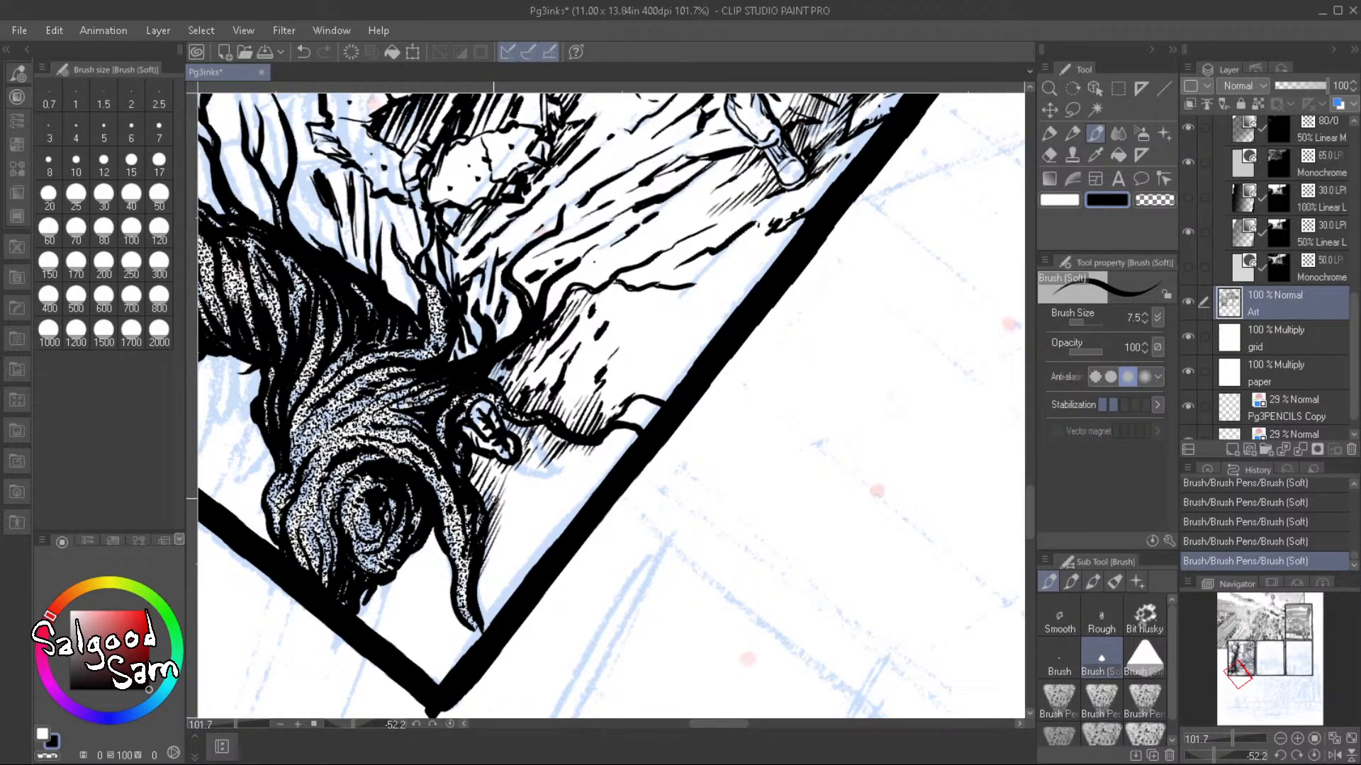
# Crosshatch the ground between the tree's swirled base and the pointed root, trimming the strokes with the Hard eraser
pyautogui.moveTo(382, 585); pyautogui.dragTo(371, 620)
pyautogui.moveTo(406, 565); pyautogui.dragTo(380, 616)
pyautogui.moveTo(416, 567); pyautogui.dragTo(399, 617)
pyautogui.moveTo(428, 571)
pyautogui.mouseDown()
pyautogui.moveTo(409, 608)
pyautogui.moveTo(424, 585)
pyautogui.mouseUp()
pyautogui.moveTo(434, 533); pyautogui.dragTo(414, 576)
pyautogui.moveTo(439, 540); pyautogui.dragTo(424, 576)
pyautogui.moveTo(450, 546); pyautogui.dragTo(424, 588)
pyautogui.moveTo(453, 554); pyautogui.dragTo(397, 585)
pyautogui.moveTo(398, 578)
pyautogui.mouseDown()
pyautogui.moveTo(389, 591)
pyautogui.moveTo(408, 574)
pyautogui.mouseUp()
pyautogui.moveTo(444, 550); pyautogui.dragTo(405, 597)
pyautogui.moveTo(441, 535)
pyautogui.mouseDown()
pyautogui.moveTo(408, 564)
pyautogui.moveTo(424, 544)
pyautogui.moveTo(407, 600)
pyautogui.moveTo(421, 604)
pyautogui.moveTo(391, 606)
pyautogui.moveTo(431, 626)
pyautogui.mouseUp()
pyautogui.moveTo(417, 579); pyautogui.dragTo(430, 606)
pyautogui.moveTo(424, 551)
pyautogui.mouseDown()
pyautogui.moveTo(439, 604)
pyautogui.moveTo(401, 611)
pyautogui.moveTo(411, 614)
pyautogui.mouseUp()
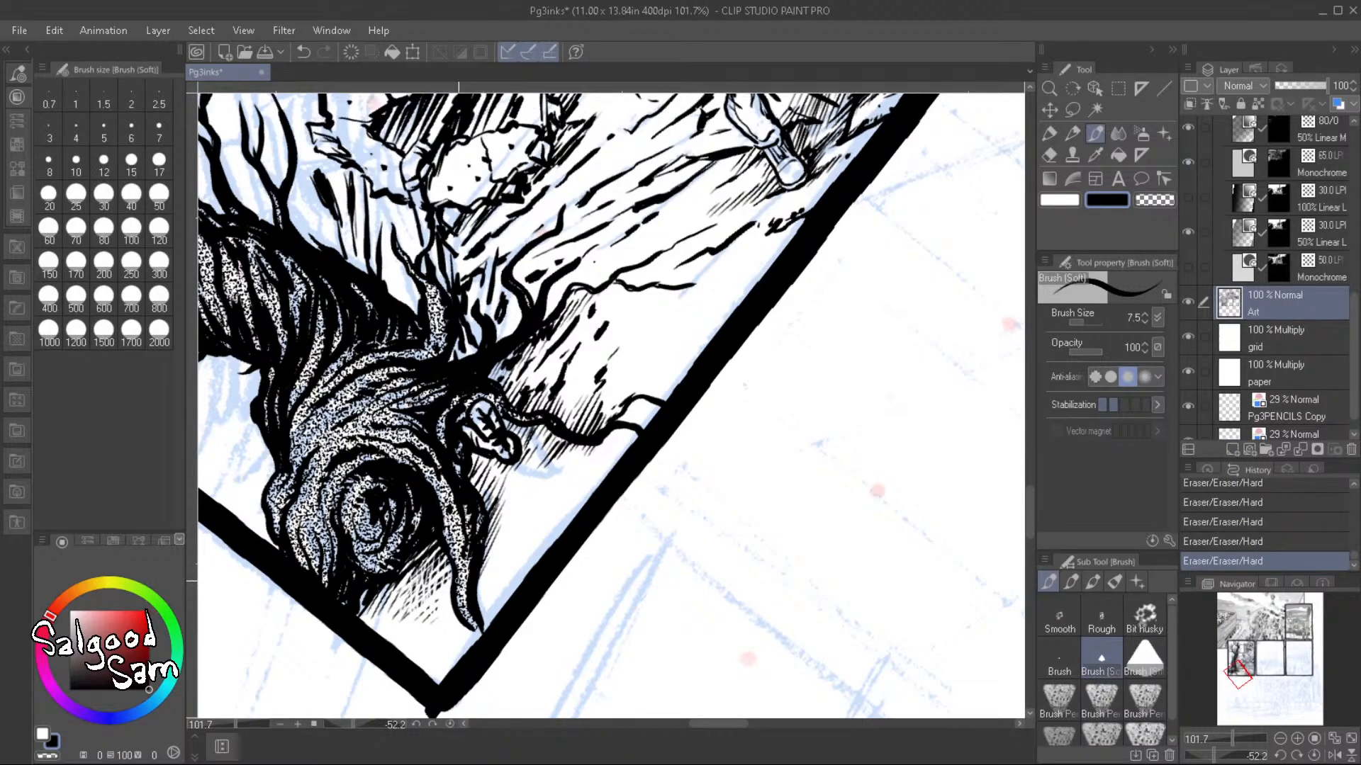
# Add bold dashes and specks to the ground around the pointed root and near the panel's bottom corner
pyautogui.moveTo(409, 634); pyautogui.dragTo(437, 608)
pyautogui.moveTo(428, 625); pyautogui.dragTo(503, 550)
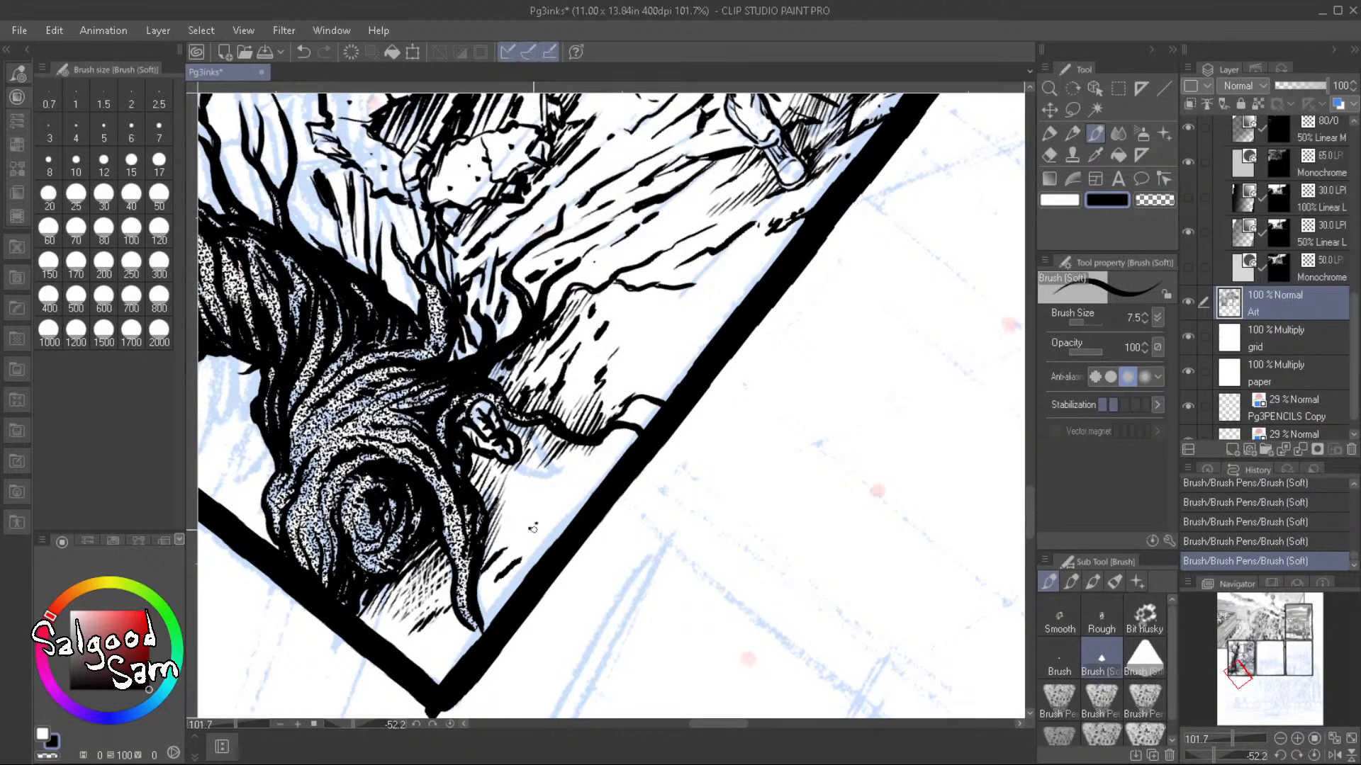
pyautogui.moveTo(439, 637); pyautogui.dragTo(457, 624)
pyautogui.moveTo(394, 638); pyautogui.dragTo(408, 619)
pyautogui.moveTo(396, 626)
pyautogui.mouseDown()
pyautogui.moveTo(409, 604)
pyautogui.moveTo(395, 605)
pyautogui.mouseUp()
pyautogui.moveTo(383, 611); pyautogui.dragTo(411, 584)
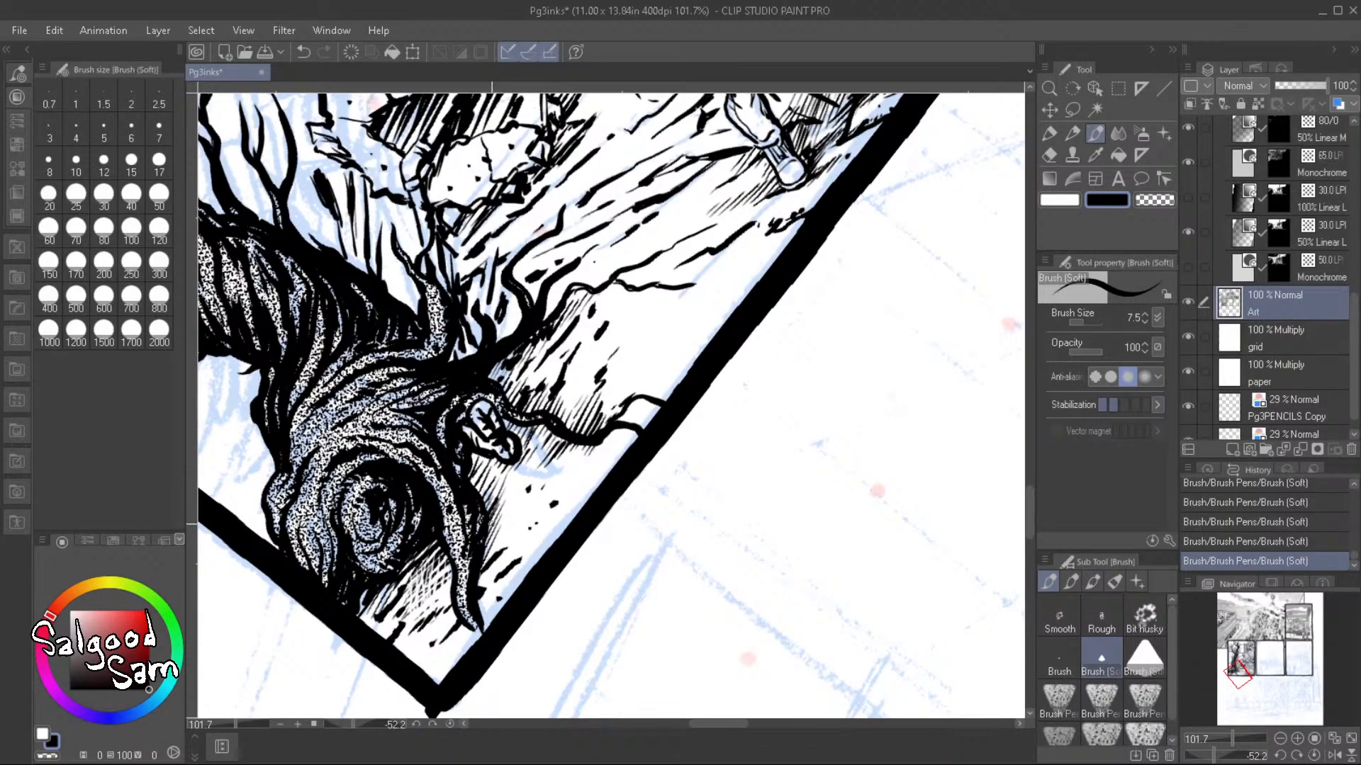
# Ink small dashes and specks along the panel border beside the pointed root and above the thin root
pyautogui.moveTo(489, 539); pyautogui.dragTo(500, 522)
pyautogui.moveTo(583, 493); pyautogui.dragTo(600, 479)
pyautogui.moveTo(626, 418)
pyautogui.mouseDown()
pyautogui.moveTo(647, 397)
pyautogui.moveTo(662, 405)
pyautogui.mouseUp()
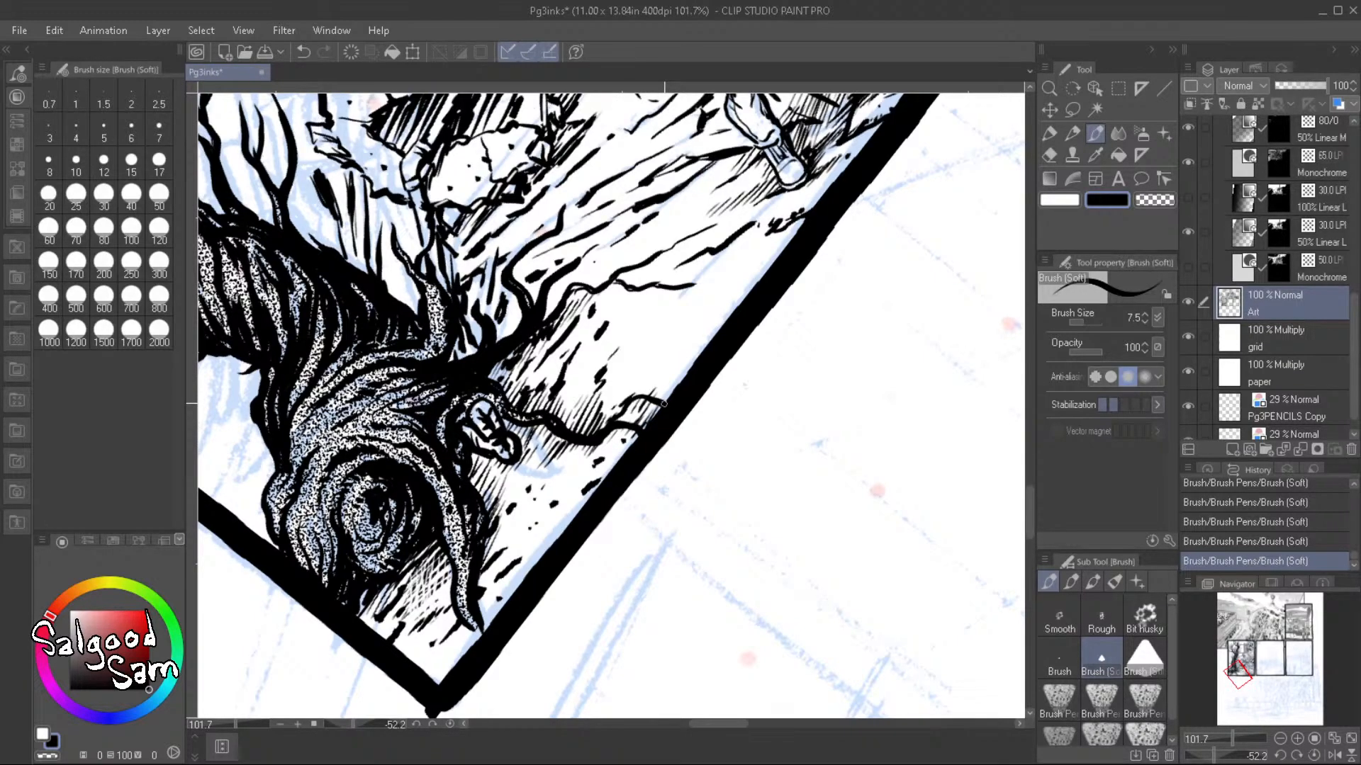
pyautogui.moveTo(483, 586); pyautogui.dragTo(500, 564)
pyautogui.moveTo(473, 606); pyautogui.dragTo(497, 587)
pyautogui.moveTo(479, 618); pyautogui.dragTo(499, 600)
pyautogui.moveTo(466, 651); pyautogui.dragTo(476, 638)
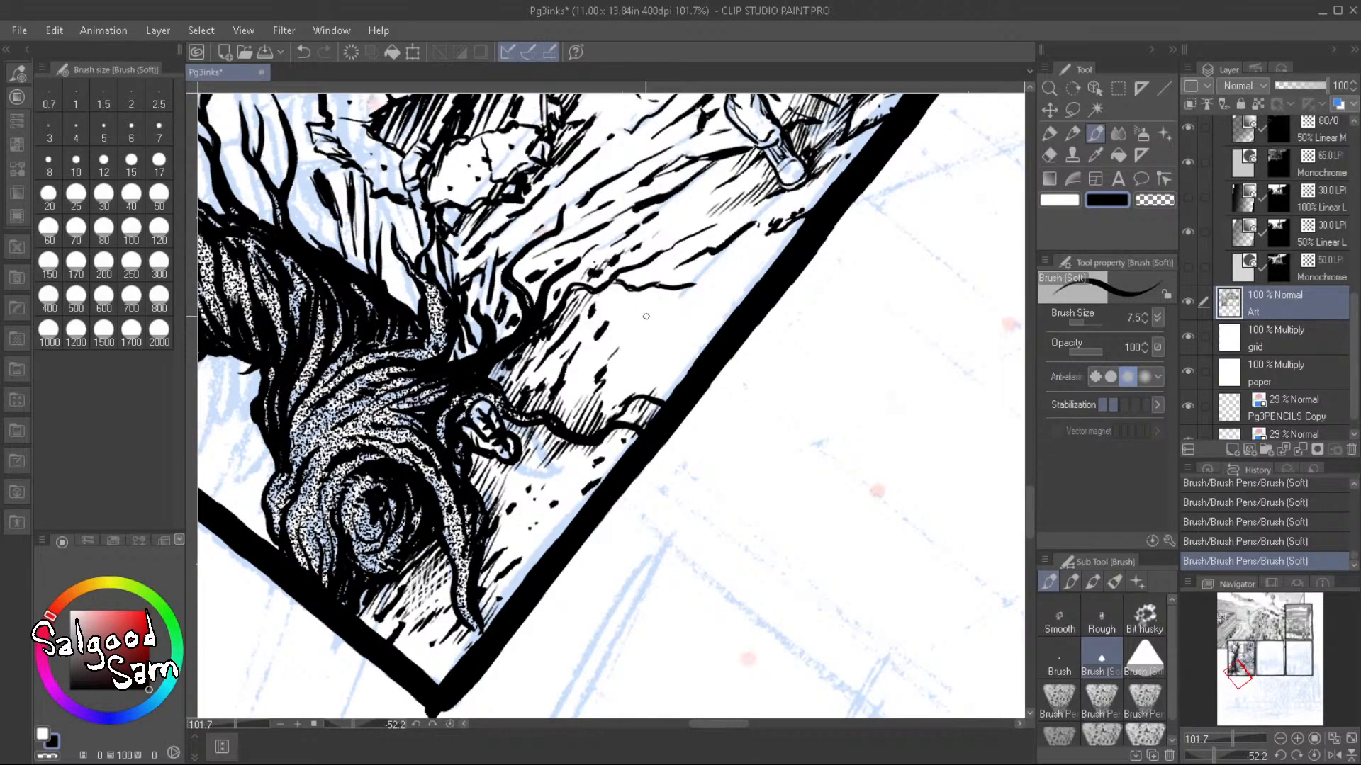
pyautogui.moveTo(645, 316)
pyautogui.mouseDown()
pyautogui.moveTo(681, 296)
pyautogui.moveTo(624, 330)
pyautogui.moveTo(682, 261)
pyautogui.moveTo(655, 327)
pyautogui.moveTo(679, 302)
pyautogui.mouseUp()
pyautogui.click(715, 293)
# Ink grassy tufts against the tree trunk and broken slanted strokes down the slope beside the plank's end
pyautogui.moveTo(557, 470); pyautogui.dragTo(623, 543)
pyautogui.scroll(-4, 623, 542)
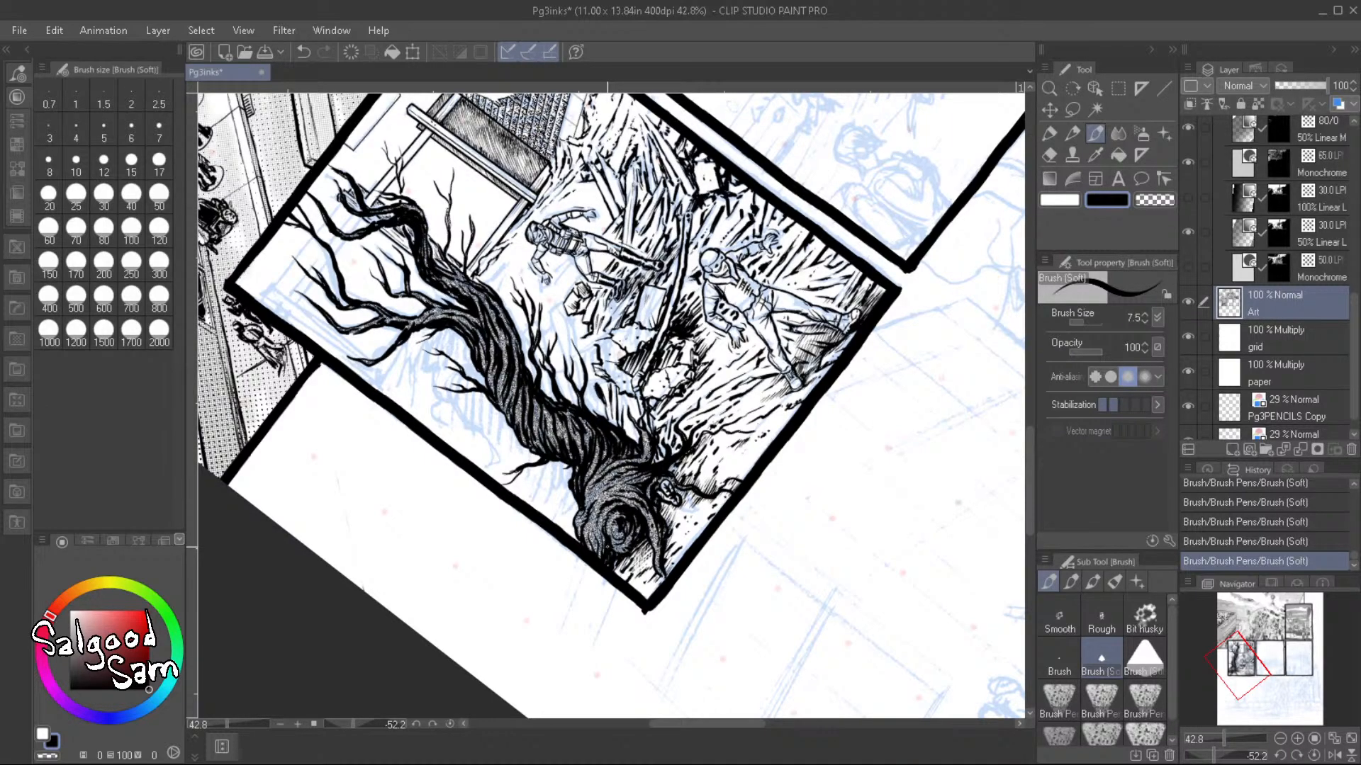
pyautogui.moveTo(538, 311)
pyautogui.mouseDown()
pyautogui.moveTo(550, 369)
pyautogui.moveTo(596, 370)
pyautogui.mouseUp()
pyautogui.moveTo(503, 290)
pyautogui.mouseDown()
pyautogui.moveTo(533, 336)
pyautogui.moveTo(506, 373)
pyautogui.mouseUp()
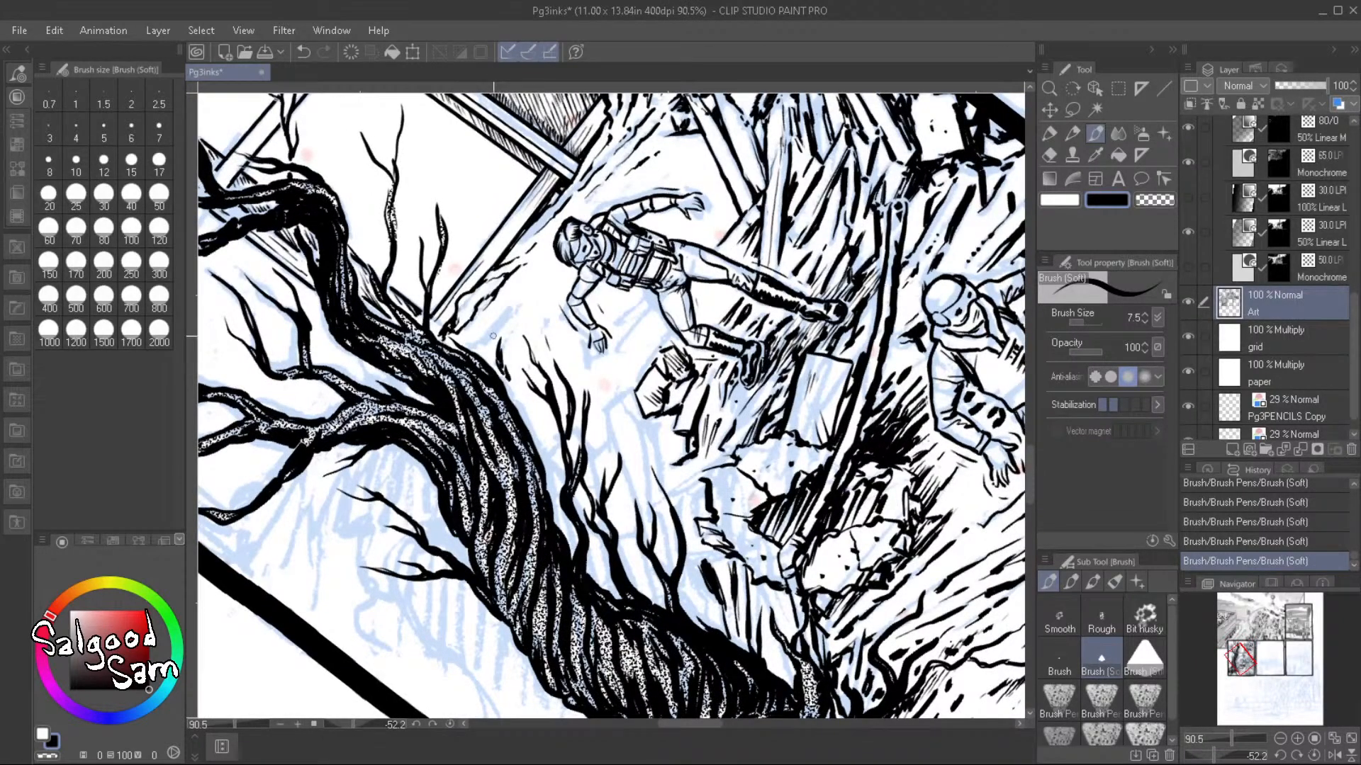
pyautogui.moveTo(479, 328)
pyautogui.mouseDown()
pyautogui.moveTo(518, 323)
pyautogui.moveTo(472, 365)
pyautogui.moveTo(482, 374)
pyautogui.mouseUp()
pyautogui.moveTo(484, 370)
pyautogui.mouseDown()
pyautogui.moveTo(512, 345)
pyautogui.moveTo(493, 348)
pyautogui.moveTo(494, 387)
pyautogui.moveTo(528, 416)
pyautogui.mouseUp()
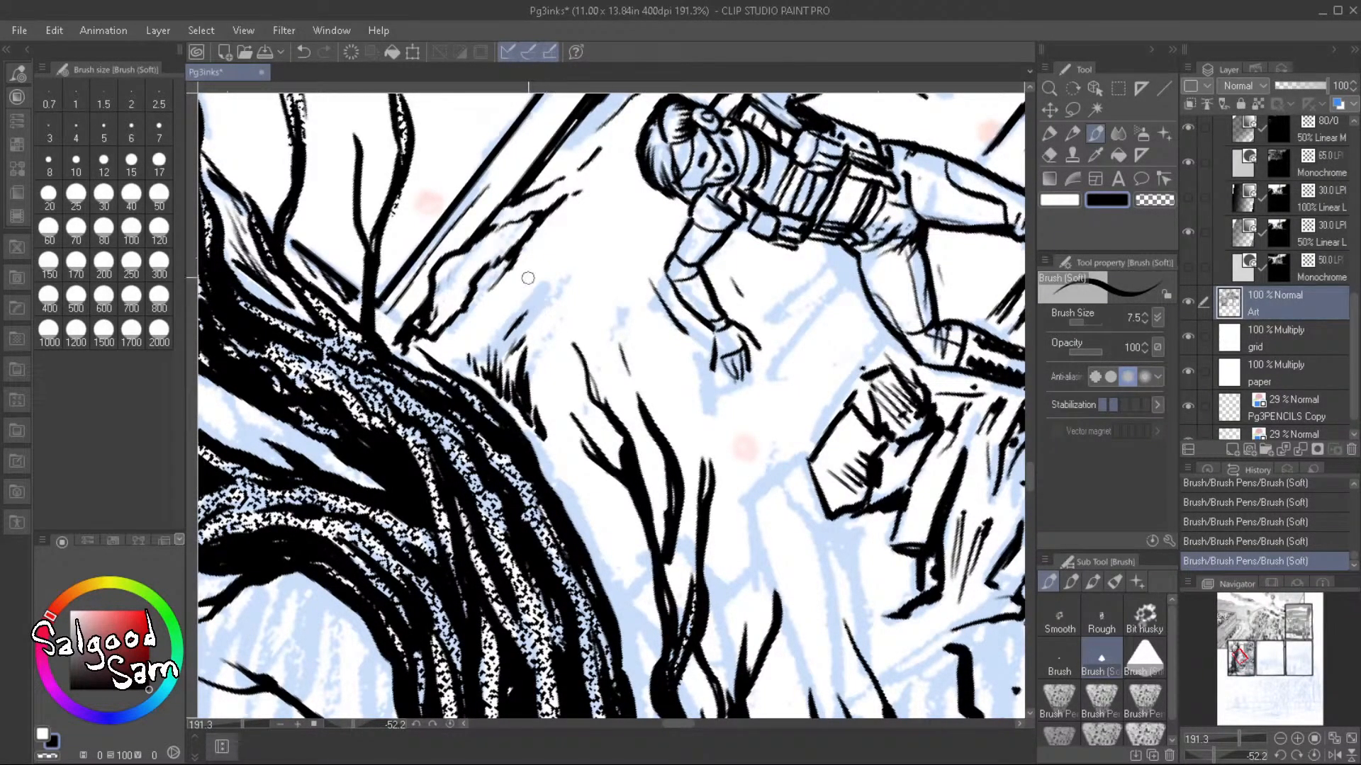
pyautogui.moveTo(537, 264); pyautogui.dragTo(522, 310)
pyautogui.moveTo(546, 255)
pyautogui.mouseDown()
pyautogui.moveTo(528, 287)
pyautogui.moveTo(538, 266)
pyautogui.mouseUp()
pyautogui.moveTo(578, 220); pyautogui.dragTo(547, 297)
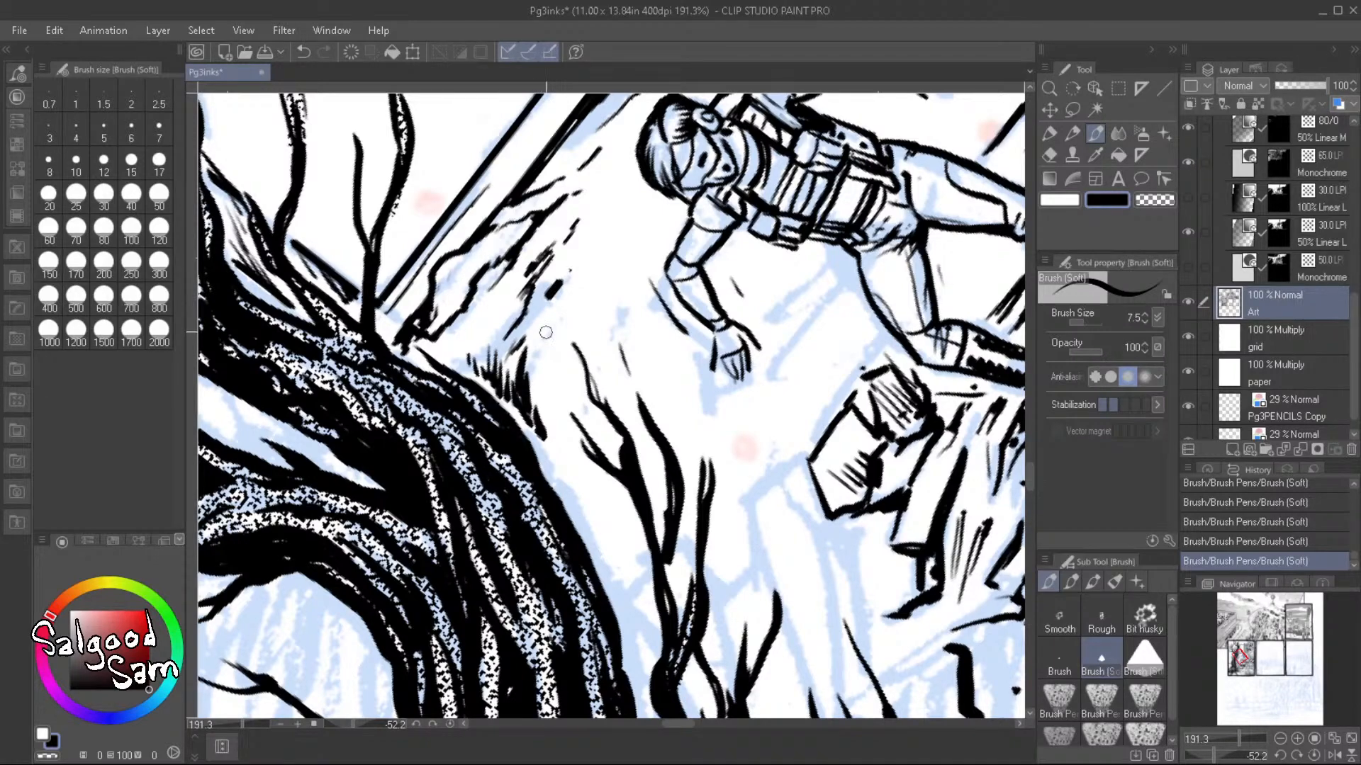
# Ink dark tufted hatching along the trunk's upper edge, down towards the base of the thin branches
pyautogui.moveTo(548, 377)
pyautogui.mouseDown()
pyautogui.moveTo(565, 467)
pyautogui.moveTo(544, 451)
pyautogui.moveTo(555, 466)
pyautogui.moveTo(565, 451)
pyautogui.moveTo(578, 485)
pyautogui.moveTo(571, 456)
pyautogui.moveTo(542, 449)
pyautogui.moveTo(571, 492)
pyautogui.mouseUp()
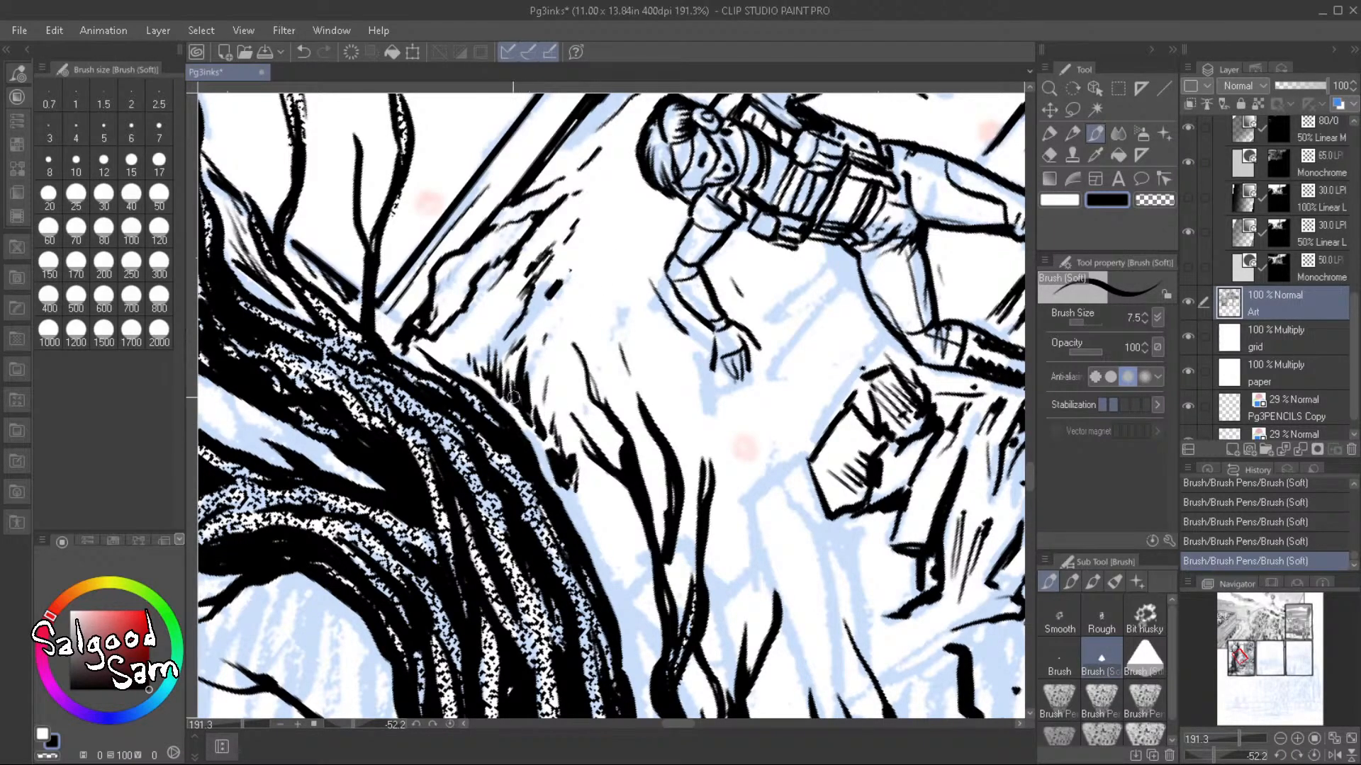
pyautogui.moveTo(519, 412); pyautogui.dragTo(554, 478)
pyautogui.moveTo(560, 377)
pyautogui.mouseDown()
pyautogui.moveTo(544, 427)
pyautogui.moveTo(558, 445)
pyautogui.mouseUp()
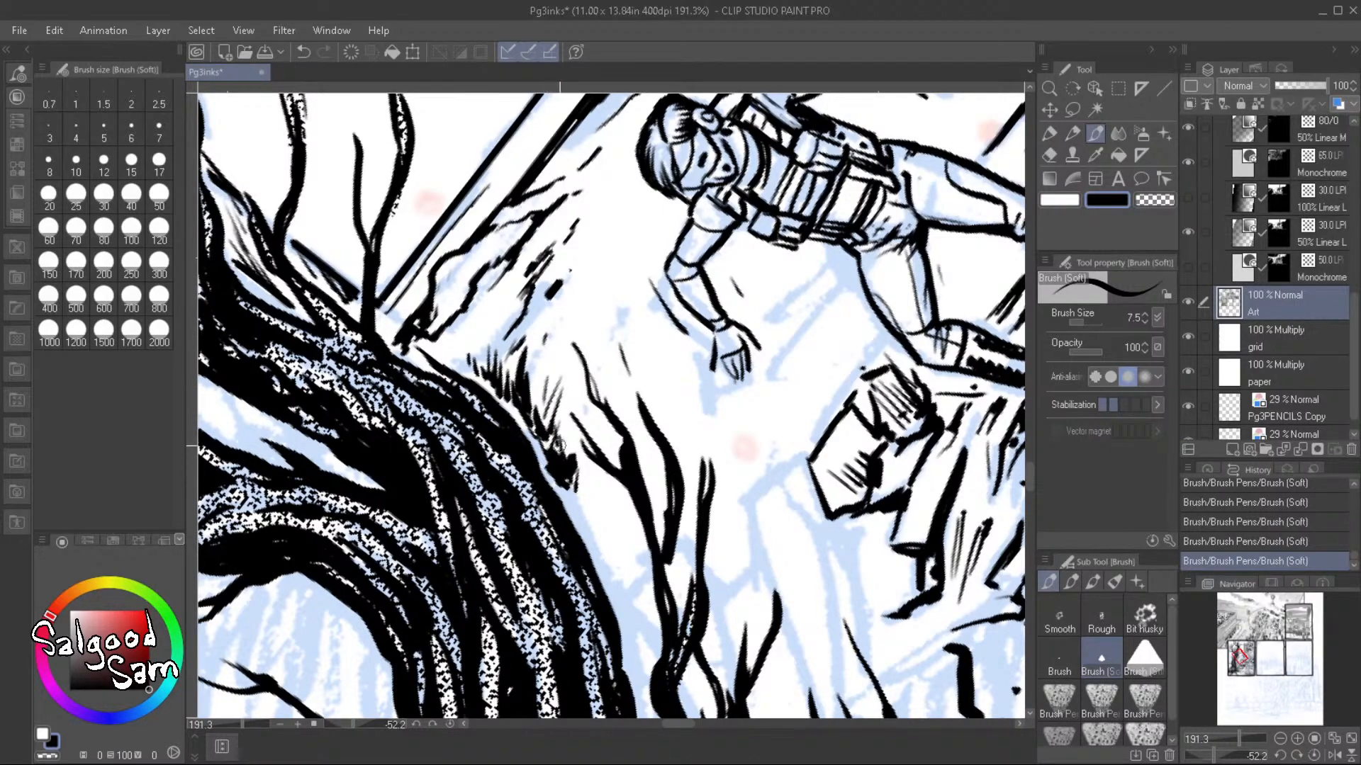
pyautogui.moveTo(585, 490); pyautogui.dragTo(590, 503)
pyautogui.moveTo(592, 410); pyautogui.dragTo(588, 420)
pyautogui.moveTo(594, 418); pyautogui.dragTo(588, 482)
# Ink ground specks around the vested figure's lowered hand and a thick shadow stroke below the torso, touching up with the Hard eraser
pyautogui.moveTo(610, 341)
pyautogui.mouseDown()
pyautogui.moveTo(603, 357)
pyautogui.moveTo(618, 307)
pyautogui.mouseUp()
pyautogui.click(667, 358)
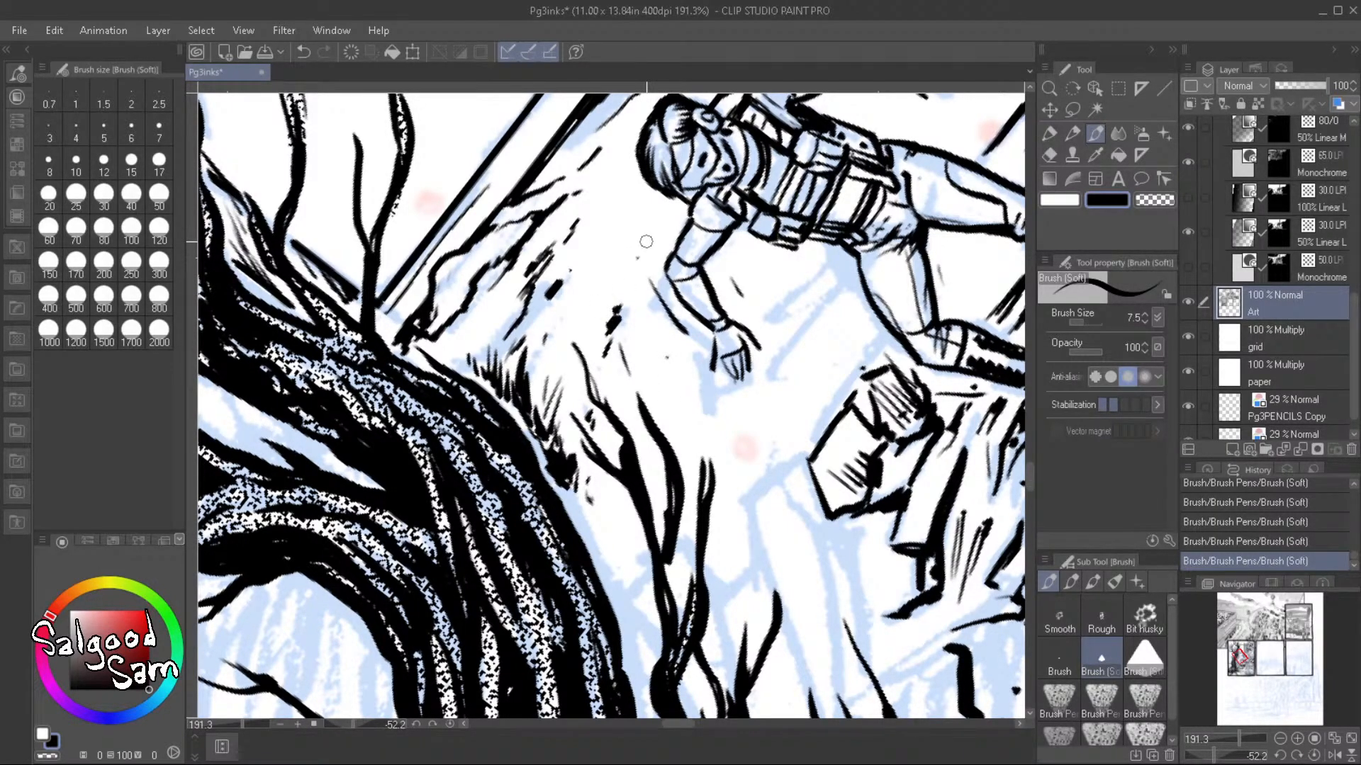
pyautogui.click(728, 420)
pyautogui.moveTo(747, 411)
pyautogui.mouseDown()
pyautogui.moveTo(771, 394)
pyautogui.moveTo(811, 316)
pyautogui.moveTo(802, 338)
pyautogui.moveTo(851, 287)
pyautogui.moveTo(855, 260)
pyautogui.moveTo(806, 322)
pyautogui.moveTo(817, 245)
pyautogui.moveTo(843, 245)
pyautogui.moveTo(837, 292)
pyautogui.mouseUp()
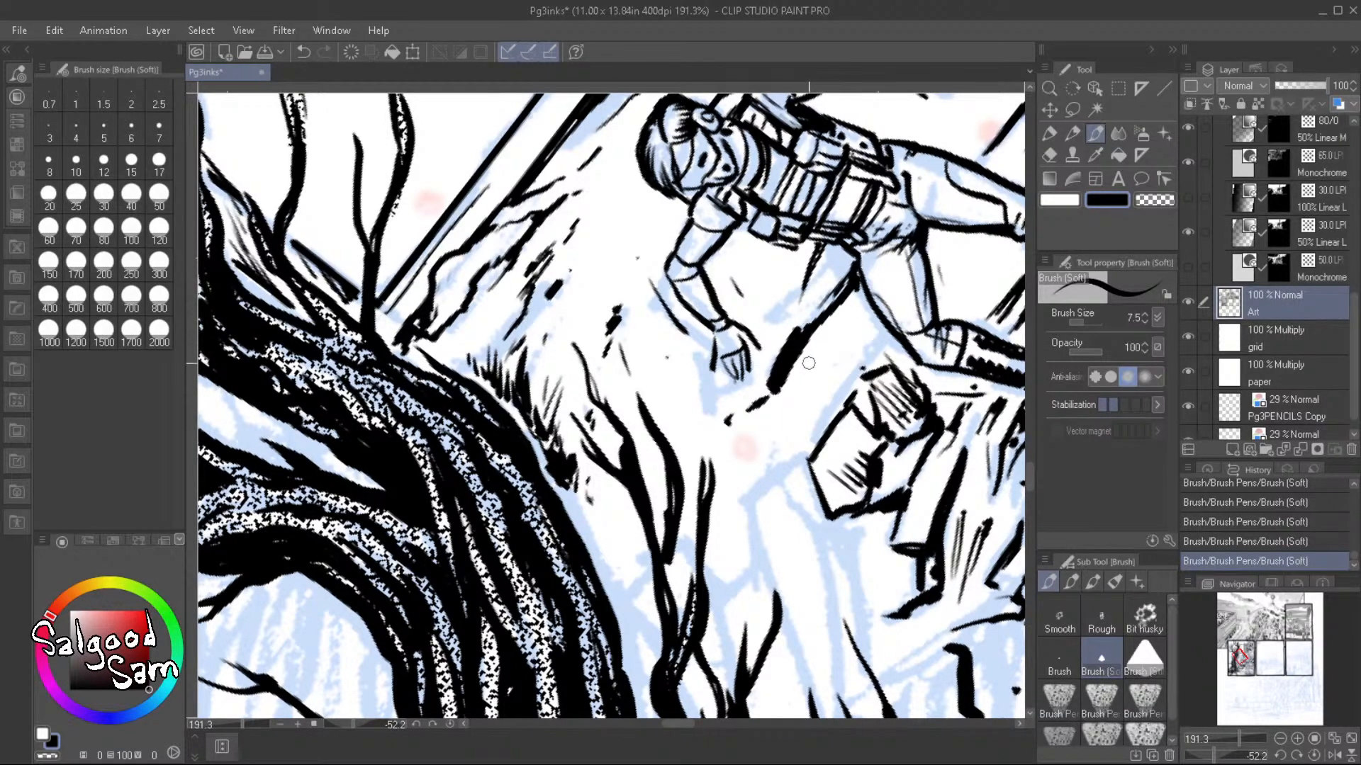
pyautogui.moveTo(855, 357); pyautogui.dragTo(759, 450)
pyautogui.click(725, 338)
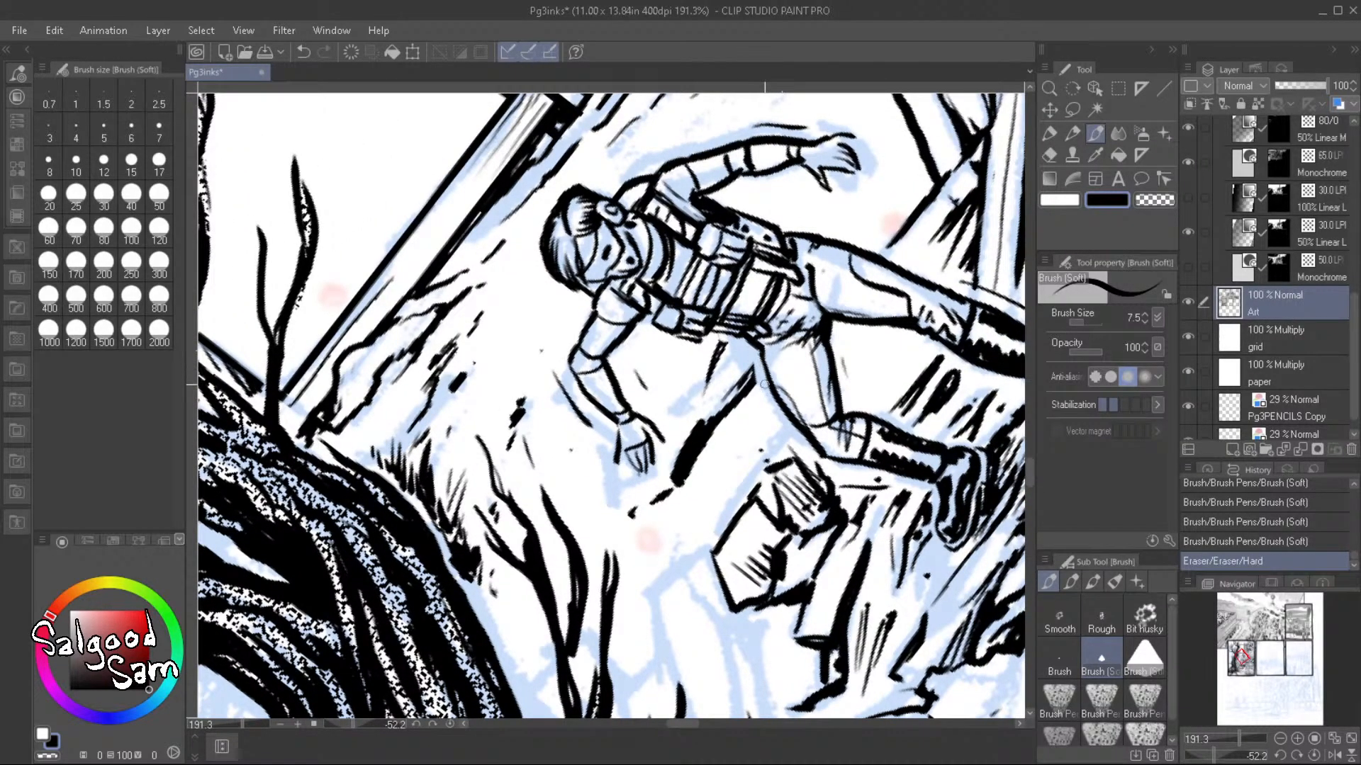
# Ink broken slanted ground strokes between the vested figure's lowered hand and the rubble block beneath the bent leg
pyautogui.moveTo(764, 383)
pyautogui.mouseDown()
pyautogui.moveTo(717, 324)
pyautogui.moveTo(750, 330)
pyautogui.mouseUp()
pyautogui.moveTo(654, 317); pyautogui.dragTo(672, 278)
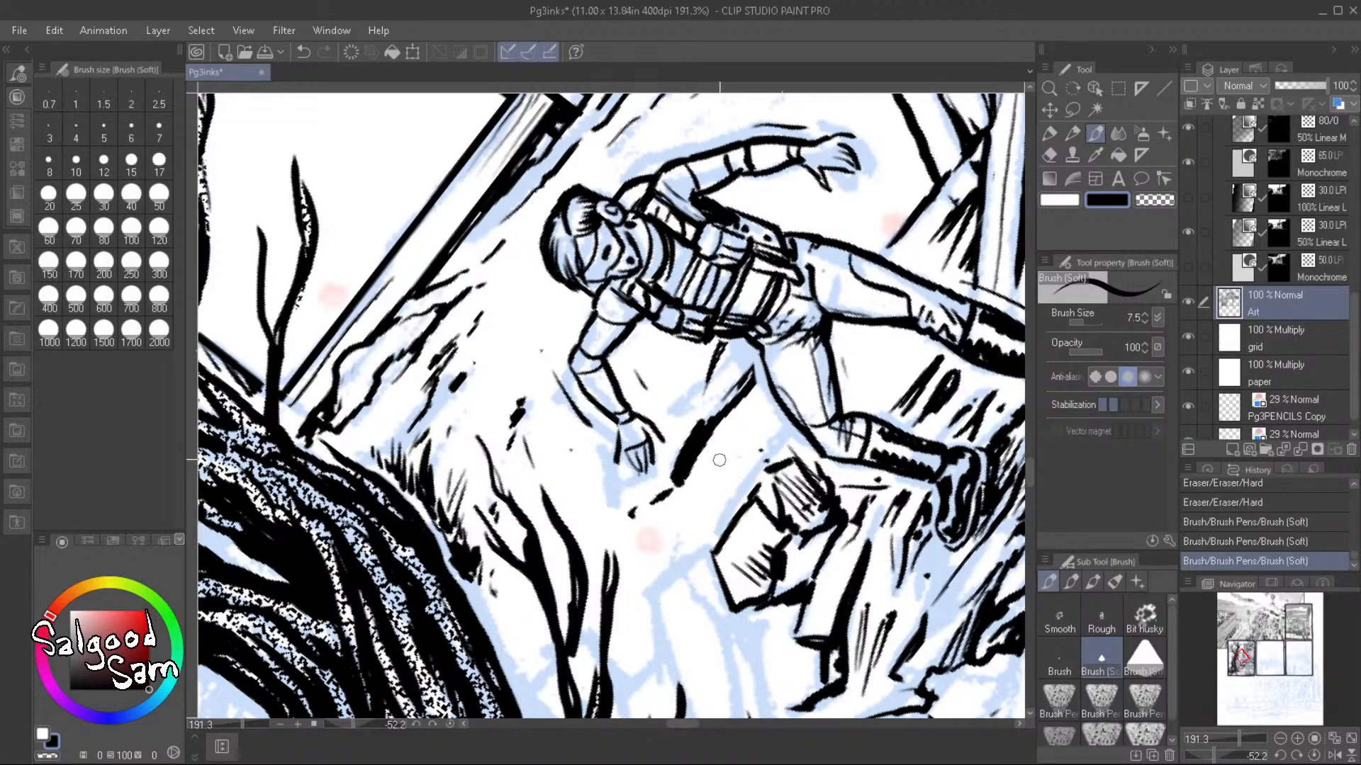
pyautogui.moveTo(711, 450)
pyautogui.mouseDown()
pyautogui.moveTo(768, 403)
pyautogui.moveTo(734, 433)
pyautogui.mouseUp()
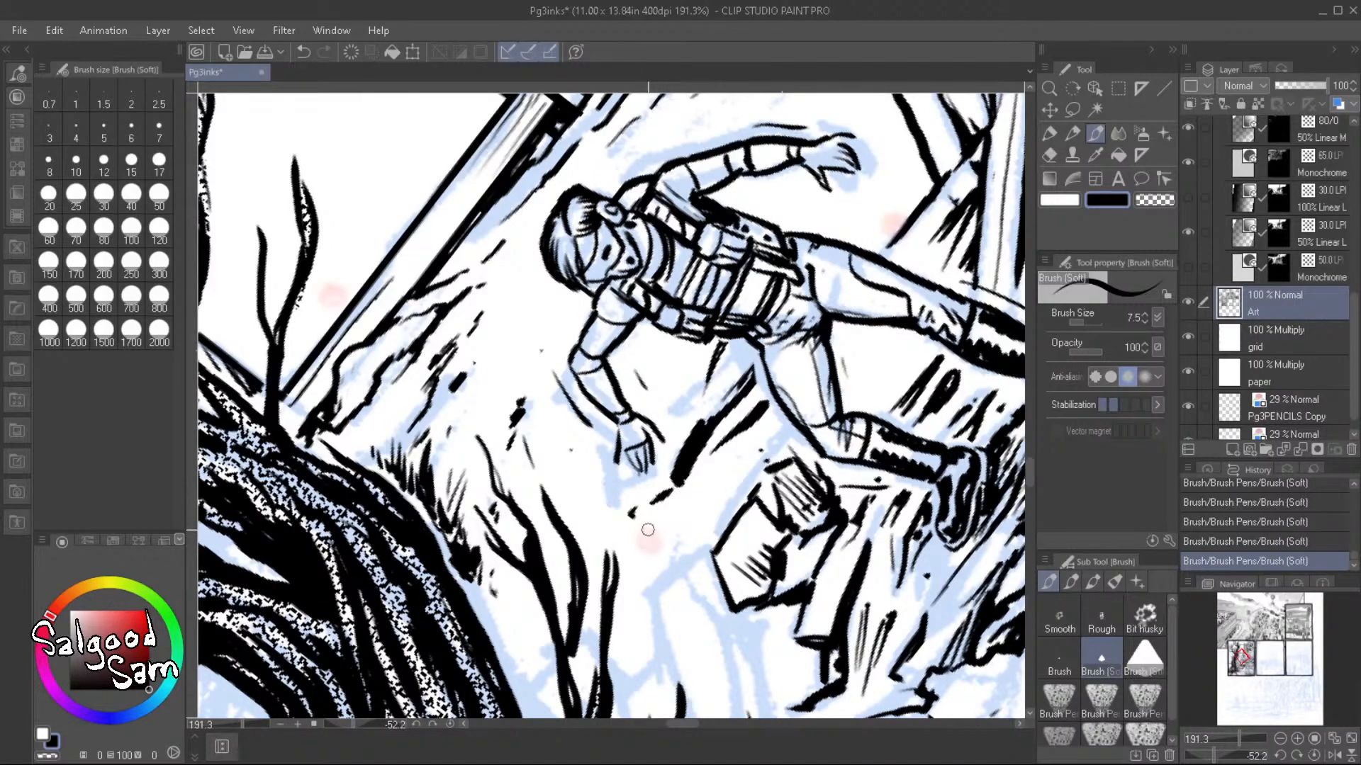
pyautogui.moveTo(663, 496)
pyautogui.mouseDown()
pyautogui.moveTo(640, 572)
pyautogui.moveTo(704, 494)
pyautogui.moveTo(691, 514)
pyautogui.moveTo(767, 451)
pyautogui.mouseUp()
pyautogui.moveTo(721, 503)
pyautogui.mouseDown()
pyautogui.moveTo(776, 441)
pyautogui.moveTo(739, 485)
pyautogui.mouseUp()
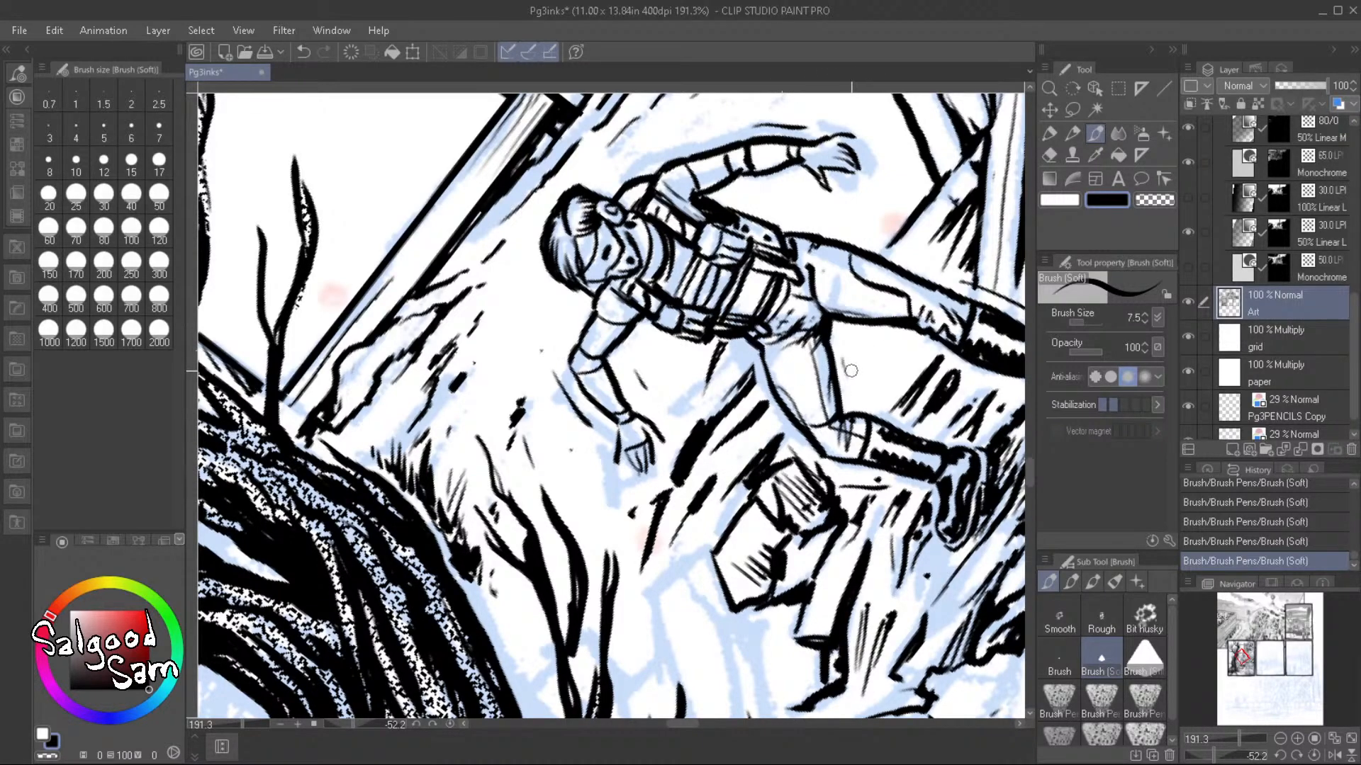
# Hatch the ground between the vested figure's two legs with short slanted strokes
pyautogui.moveTo(851, 370)
pyautogui.mouseDown()
pyautogui.moveTo(874, 344)
pyautogui.moveTo(842, 346)
pyautogui.moveTo(863, 309)
pyautogui.moveTo(841, 314)
pyautogui.moveTo(851, 296)
pyautogui.mouseUp()
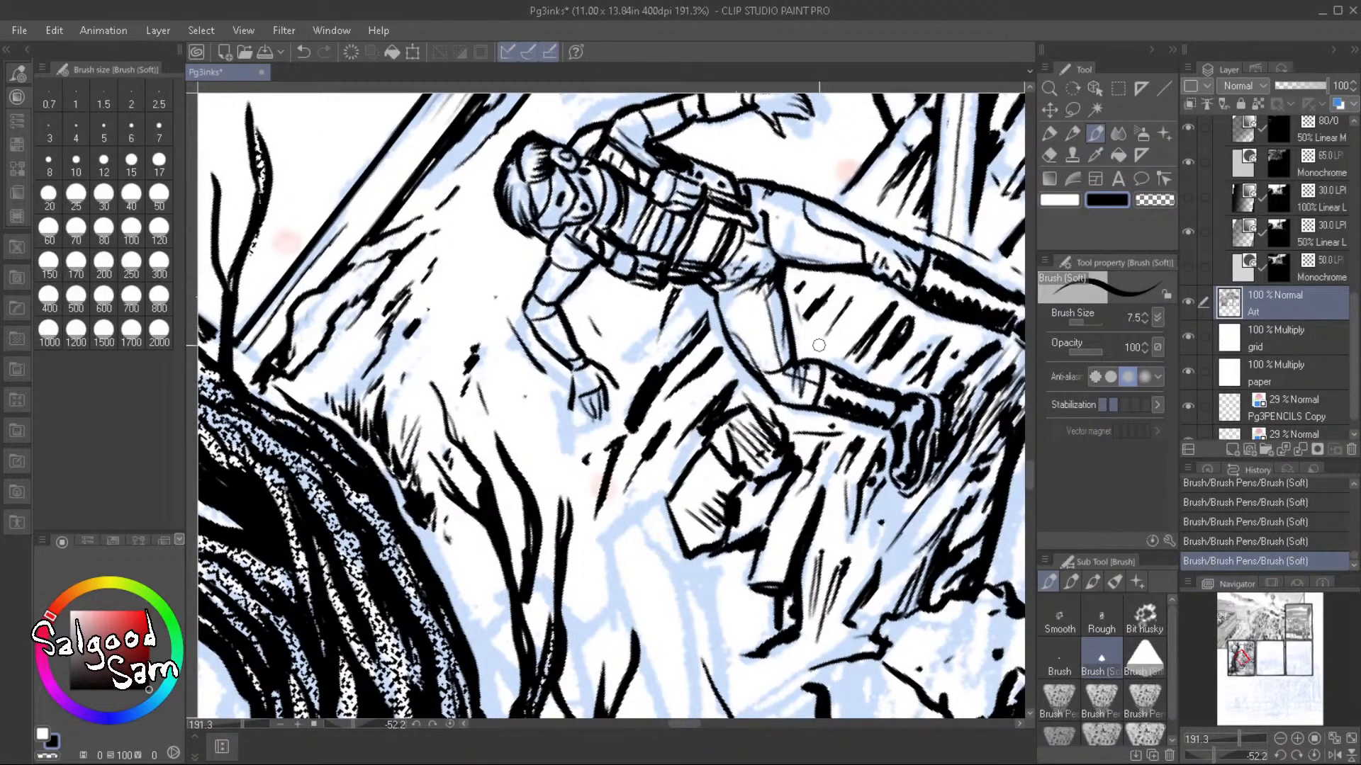
pyautogui.moveTo(818, 345); pyautogui.dragTo(854, 291)
pyautogui.moveTo(824, 347); pyautogui.dragTo(859, 294)
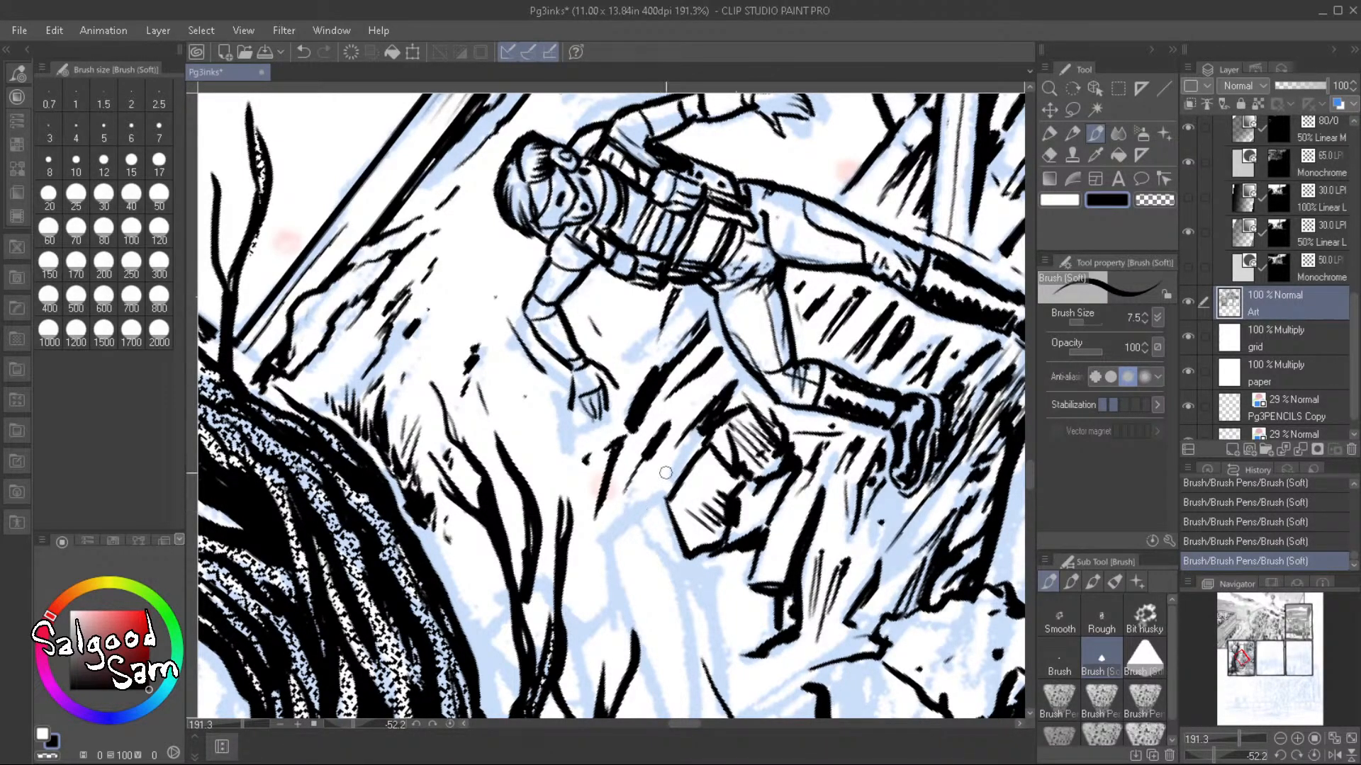
# Ink the upper end and broken side edges of the plank below the rubble block, with short ticks towards the thin branches
pyautogui.moveTo(665, 490); pyautogui.dragTo(709, 423)
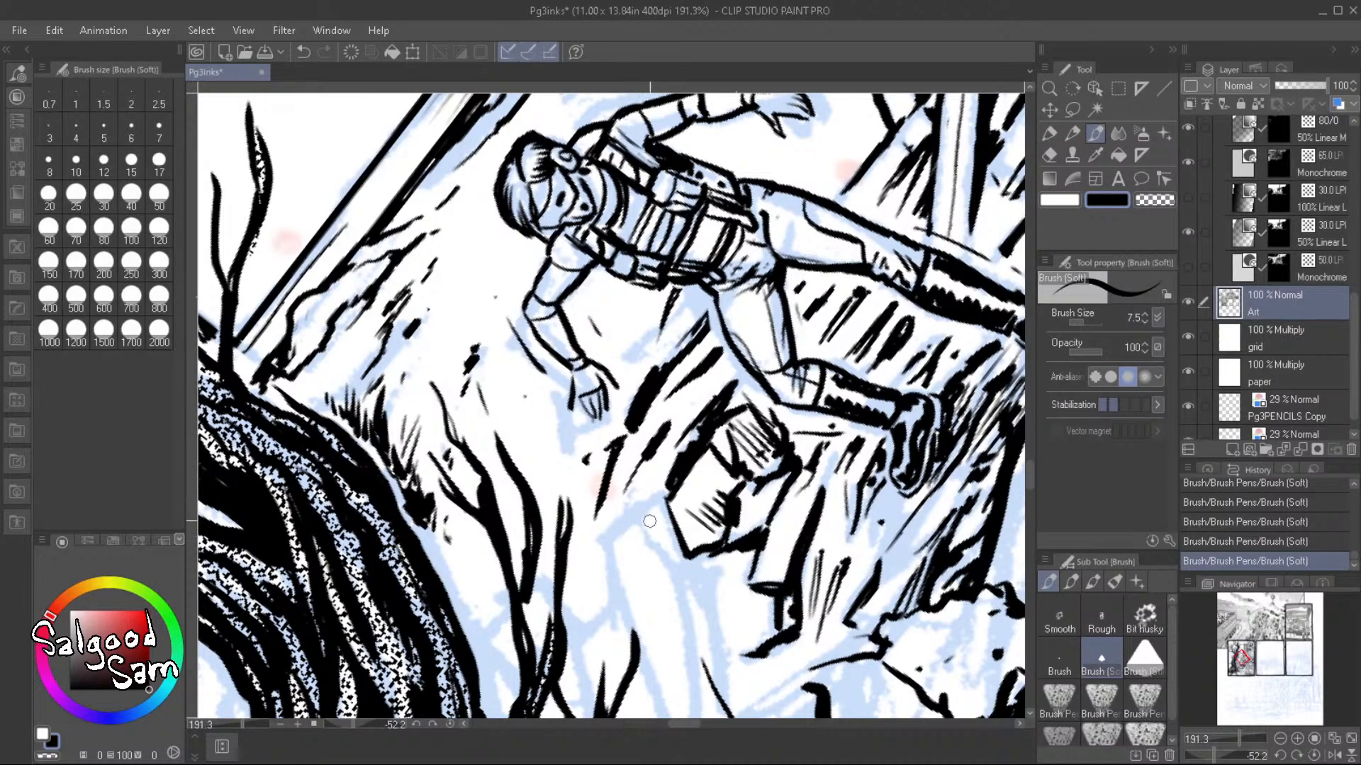
pyautogui.moveTo(607, 537)
pyautogui.mouseDown()
pyautogui.moveTo(645, 509)
pyautogui.moveTo(604, 538)
pyautogui.moveTo(634, 490)
pyautogui.moveTo(632, 504)
pyautogui.moveTo(658, 500)
pyautogui.moveTo(642, 538)
pyautogui.moveTo(684, 571)
pyautogui.moveTo(674, 534)
pyautogui.moveTo(683, 563)
pyautogui.moveTo(701, 550)
pyautogui.moveTo(693, 482)
pyautogui.moveTo(661, 496)
pyautogui.moveTo(670, 559)
pyautogui.mouseUp()
pyautogui.moveTo(670, 468)
pyautogui.mouseDown()
pyautogui.moveTo(693, 477)
pyautogui.moveTo(708, 567)
pyautogui.moveTo(691, 457)
pyautogui.moveTo(715, 463)
pyautogui.moveTo(711, 506)
pyautogui.moveTo(730, 460)
pyautogui.moveTo(745, 505)
pyautogui.moveTo(731, 524)
pyautogui.moveTo(770, 380)
pyautogui.mouseUp()
pyautogui.moveTo(723, 426); pyautogui.dragTo(716, 485)
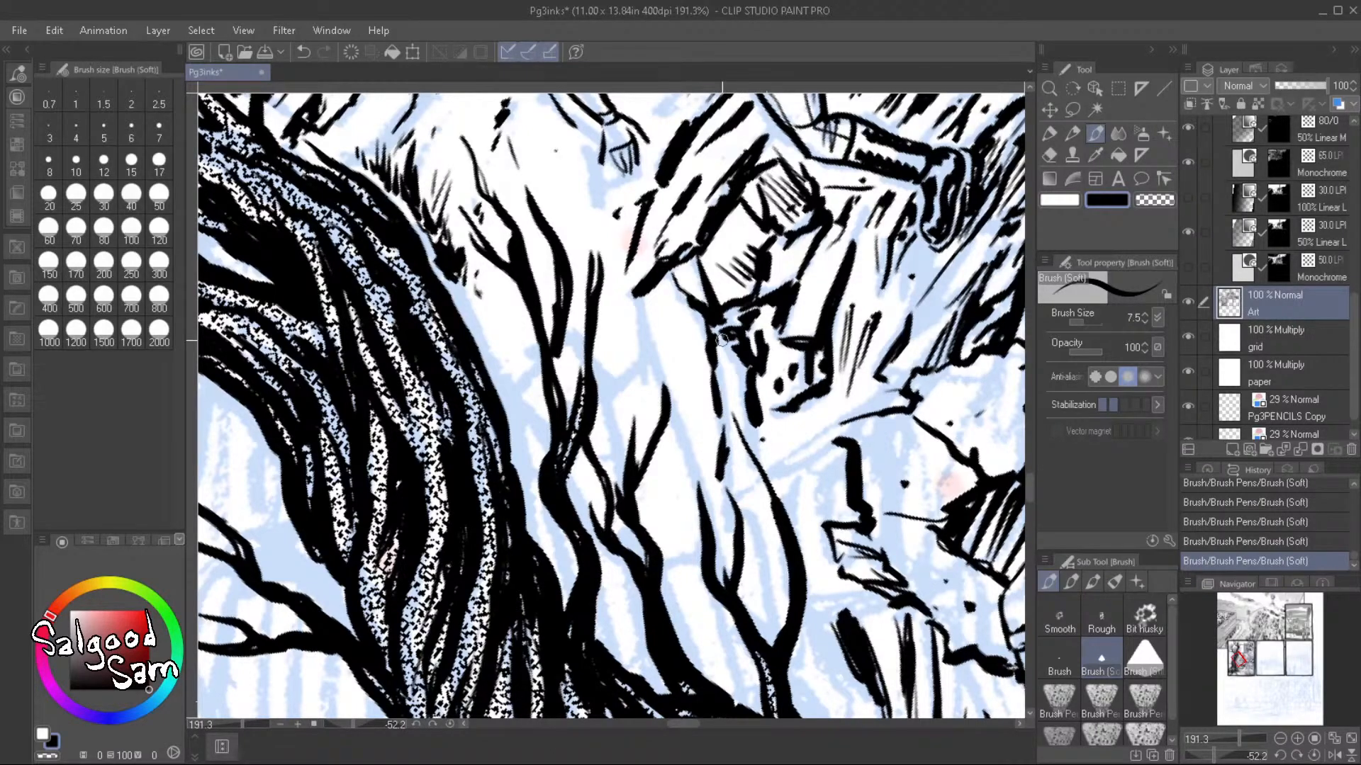
pyautogui.moveTo(679, 435)
pyautogui.mouseDown()
pyautogui.moveTo(683, 487)
pyautogui.moveTo(679, 416)
pyautogui.moveTo(682, 457)
pyautogui.mouseUp()
pyautogui.moveTo(634, 304)
pyautogui.mouseDown()
pyautogui.moveTo(655, 373)
pyautogui.moveTo(649, 351)
pyautogui.moveTo(614, 390)
pyautogui.moveTo(647, 348)
pyautogui.mouseUp()
pyautogui.moveTo(611, 406); pyautogui.dragTo(615, 453)
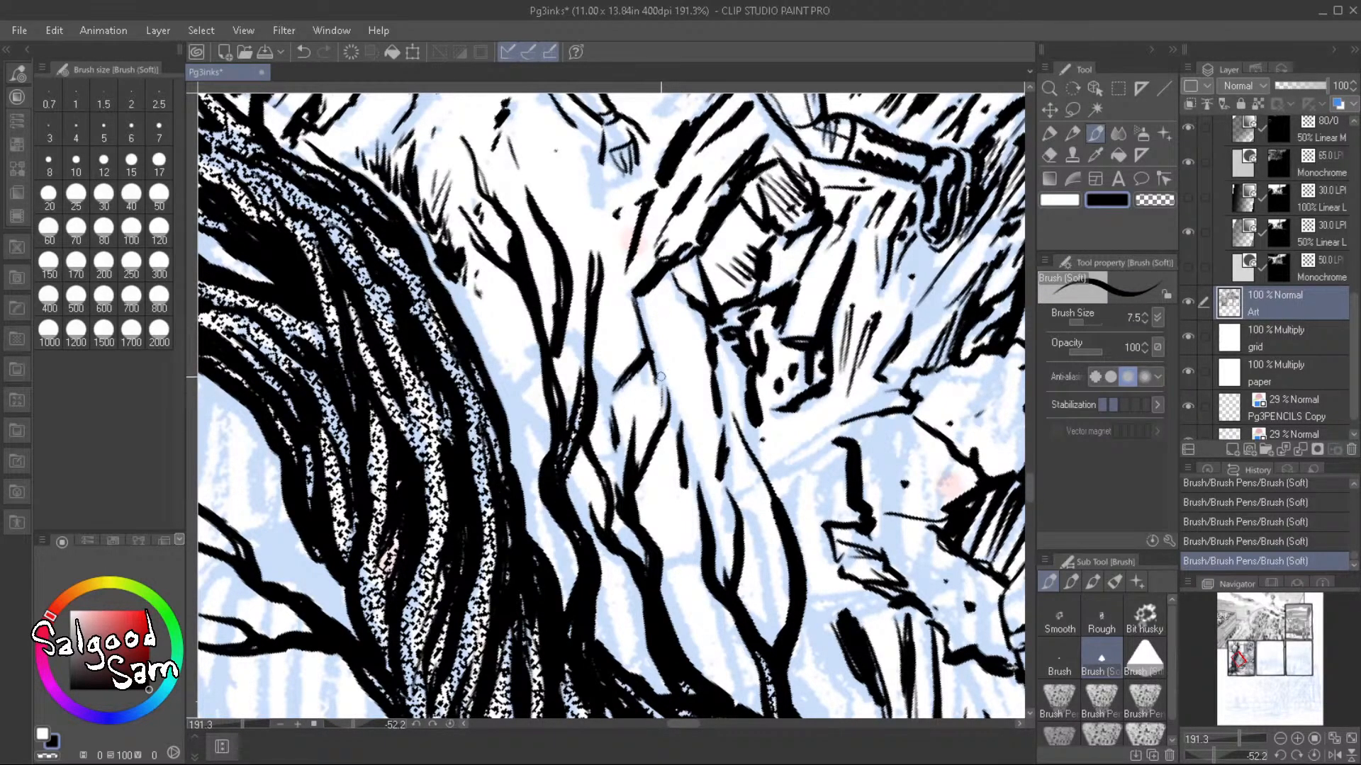
pyautogui.moveTo(662, 394)
pyautogui.mouseDown()
pyautogui.moveTo(665, 379)
pyautogui.moveTo(644, 391)
pyautogui.mouseUp()
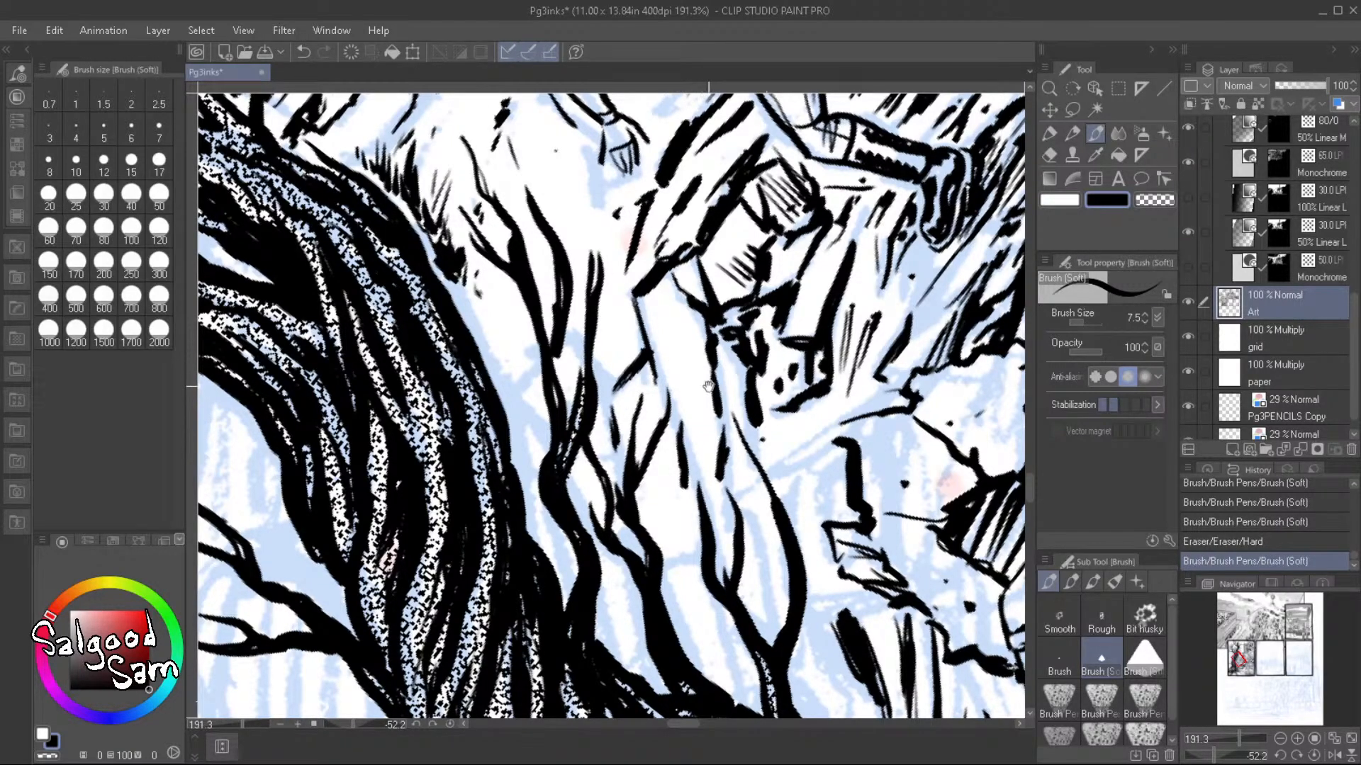
# Ink a dark ground spot between the thin branches and vertical dashes inside the curved branch's fork
pyautogui.moveTo(708, 457)
pyautogui.mouseDown()
pyautogui.moveTo(687, 376)
pyautogui.moveTo(648, 415)
pyautogui.moveTo(659, 411)
pyautogui.mouseUp()
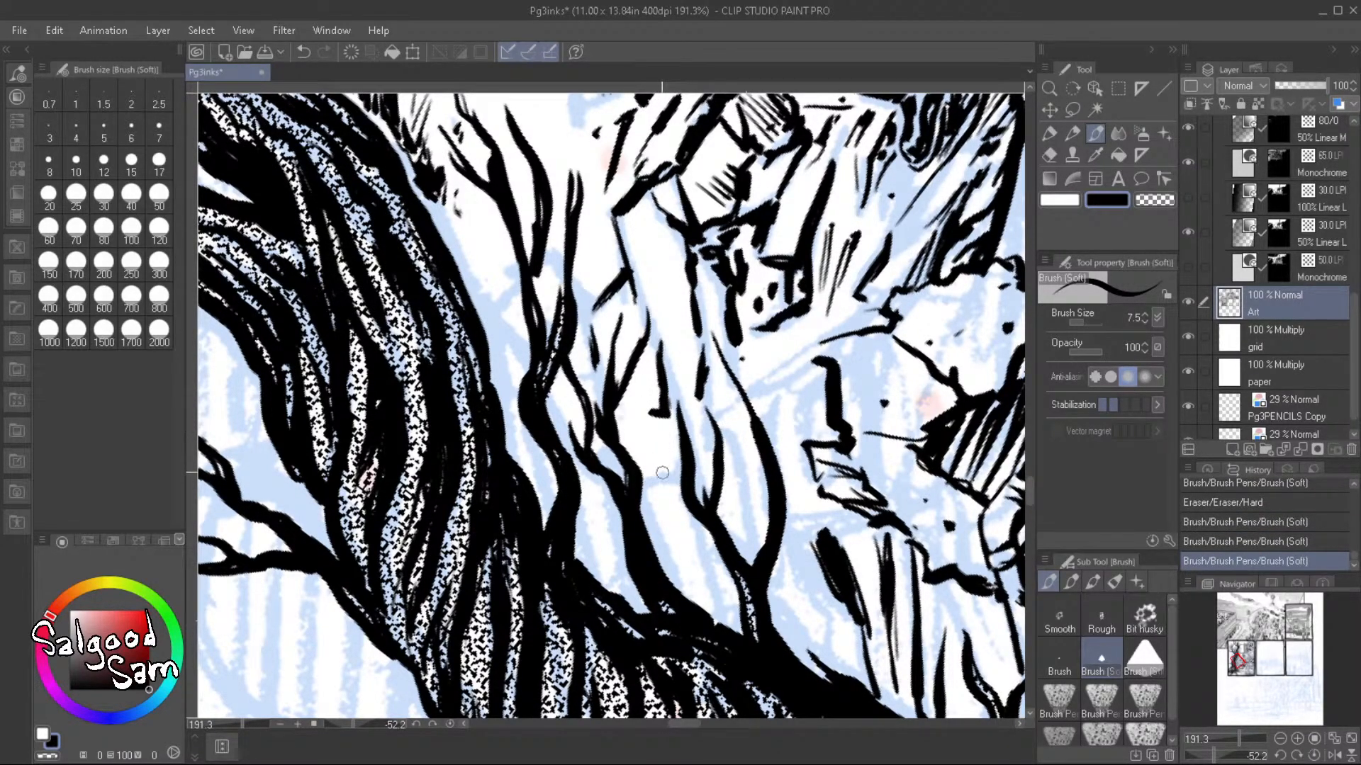
pyautogui.moveTo(657, 473)
pyautogui.mouseDown()
pyautogui.moveTo(728, 423)
pyautogui.moveTo(749, 490)
pyautogui.mouseUp()
pyautogui.moveTo(730, 432); pyautogui.dragTo(755, 518)
pyautogui.moveTo(743, 459); pyautogui.dragTo(756, 541)
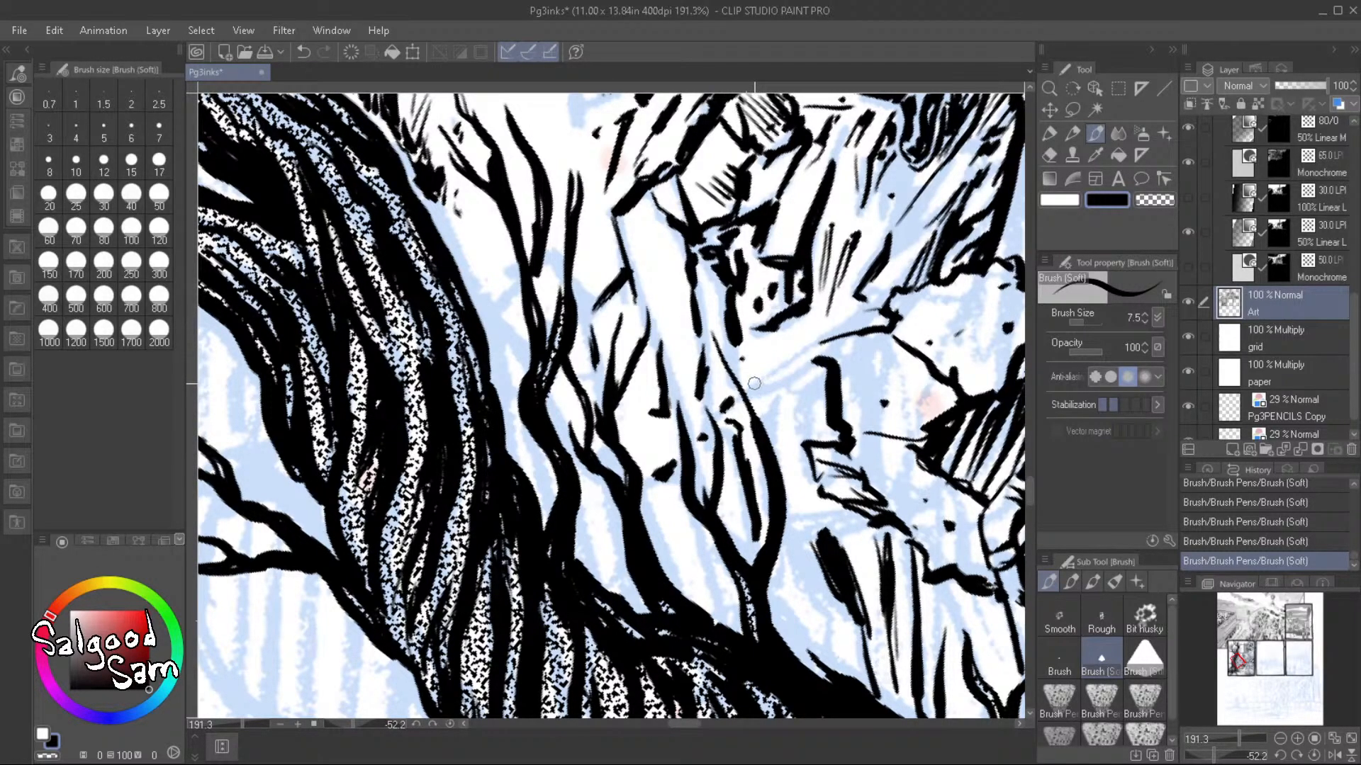
# Ink tapering ground lines from the curved branch up to the rubble and dark marks beside the shadowed block
pyautogui.moveTo(756, 383); pyautogui.dragTo(867, 306)
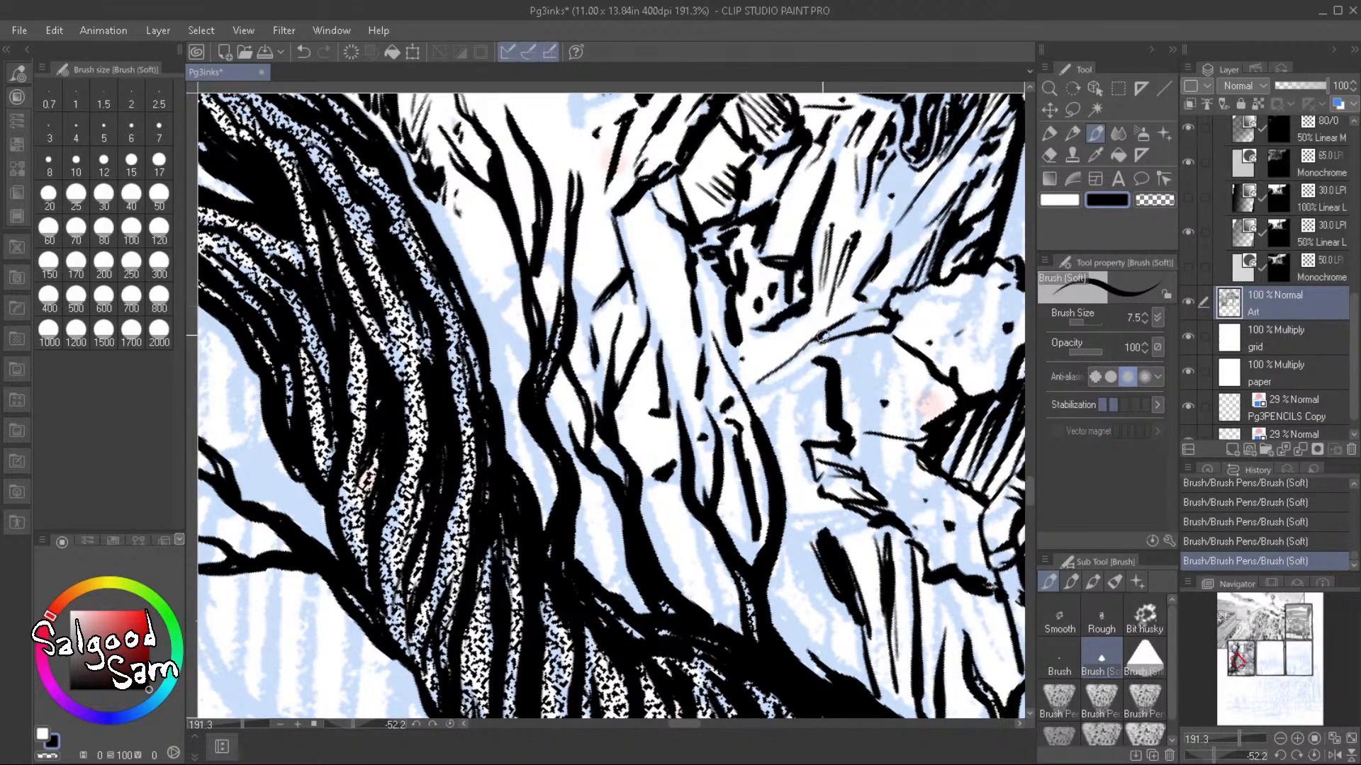
pyautogui.moveTo(758, 384)
pyautogui.mouseDown()
pyautogui.moveTo(814, 355)
pyautogui.moveTo(769, 397)
pyautogui.moveTo(786, 392)
pyautogui.moveTo(772, 417)
pyautogui.moveTo(783, 386)
pyautogui.moveTo(805, 392)
pyautogui.moveTo(792, 415)
pyautogui.moveTo(808, 441)
pyautogui.moveTo(830, 367)
pyautogui.mouseUp()
pyautogui.click(801, 415)
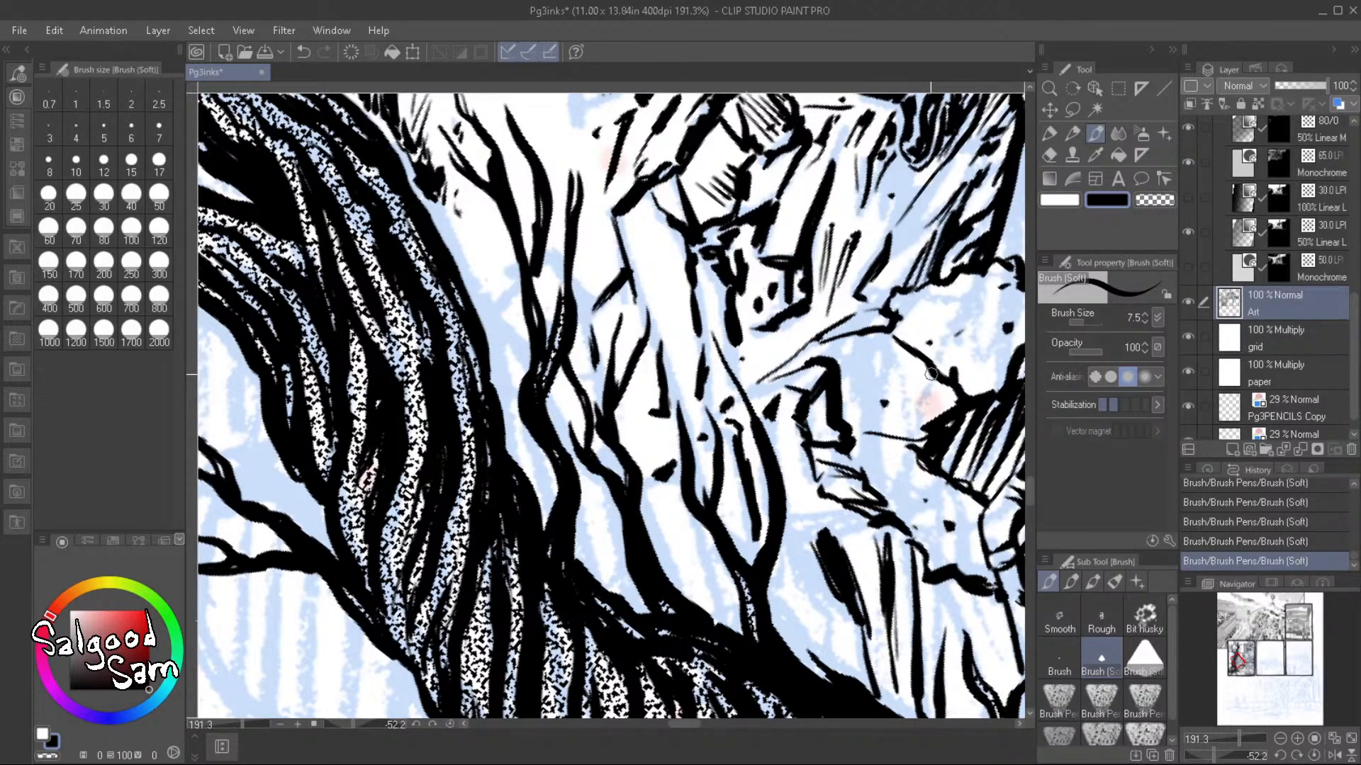
# Ink the shadowed block's broken edge and rough strokes below it down to the tree trunk
pyautogui.moveTo(930, 374); pyautogui.dragTo(821, 310)
pyautogui.moveTo(686, 409)
pyautogui.mouseDown()
pyautogui.moveTo(701, 379)
pyautogui.moveTo(699, 412)
pyautogui.moveTo(718, 407)
pyautogui.moveTo(678, 417)
pyautogui.moveTo(676, 433)
pyautogui.moveTo(692, 492)
pyautogui.moveTo(718, 503)
pyautogui.moveTo(678, 542)
pyautogui.moveTo(687, 571)
pyautogui.moveTo(686, 516)
pyautogui.mouseUp()
pyautogui.moveTo(680, 576)
pyautogui.mouseDown()
pyautogui.moveTo(707, 618)
pyautogui.moveTo(662, 579)
pyautogui.moveTo(676, 615)
pyautogui.mouseUp()
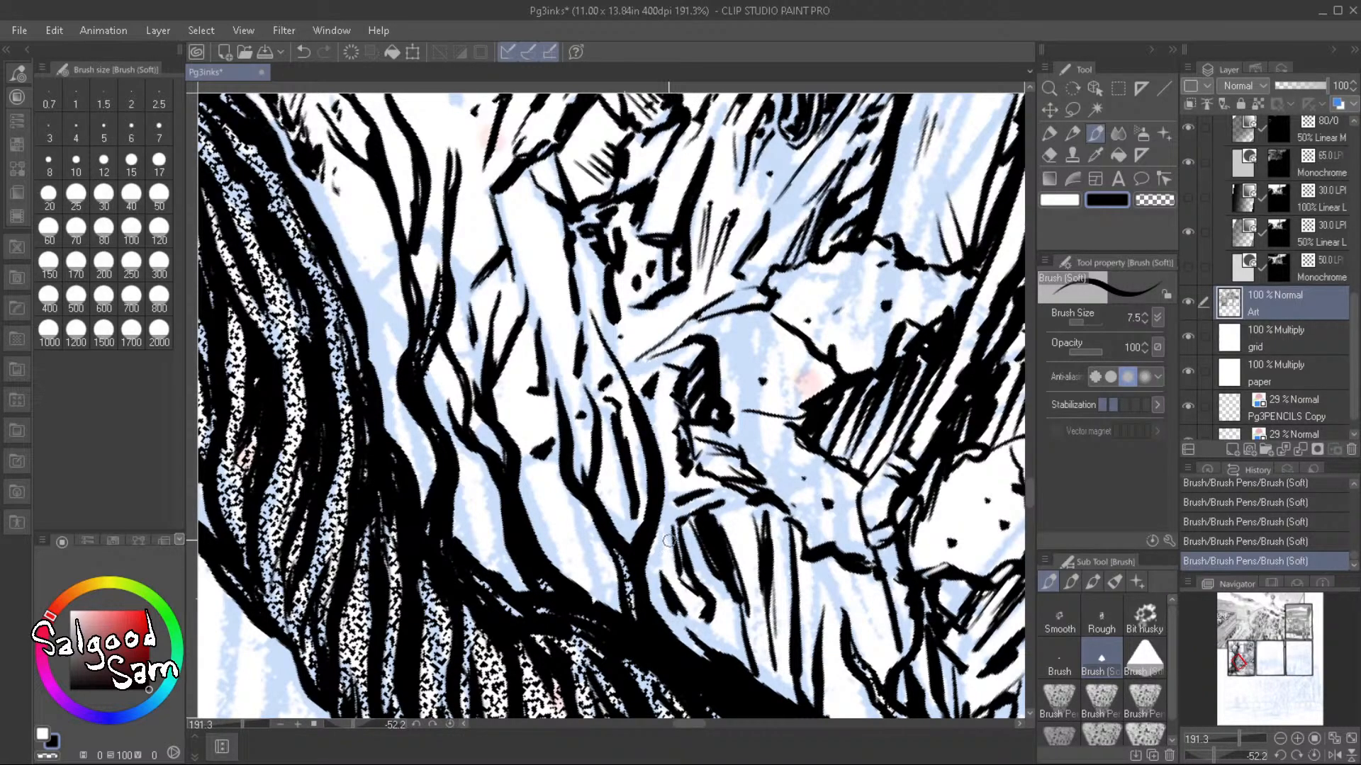
# Ink short vertical dashes on the ground between the thin branches above the tree trunk
pyautogui.moveTo(575, 525)
pyautogui.mouseDown()
pyautogui.moveTo(594, 572)
pyautogui.moveTo(582, 548)
pyautogui.mouseUp()
pyautogui.moveTo(532, 488); pyautogui.dragTo(540, 520)
pyautogui.moveTo(531, 420); pyautogui.dragTo(546, 448)
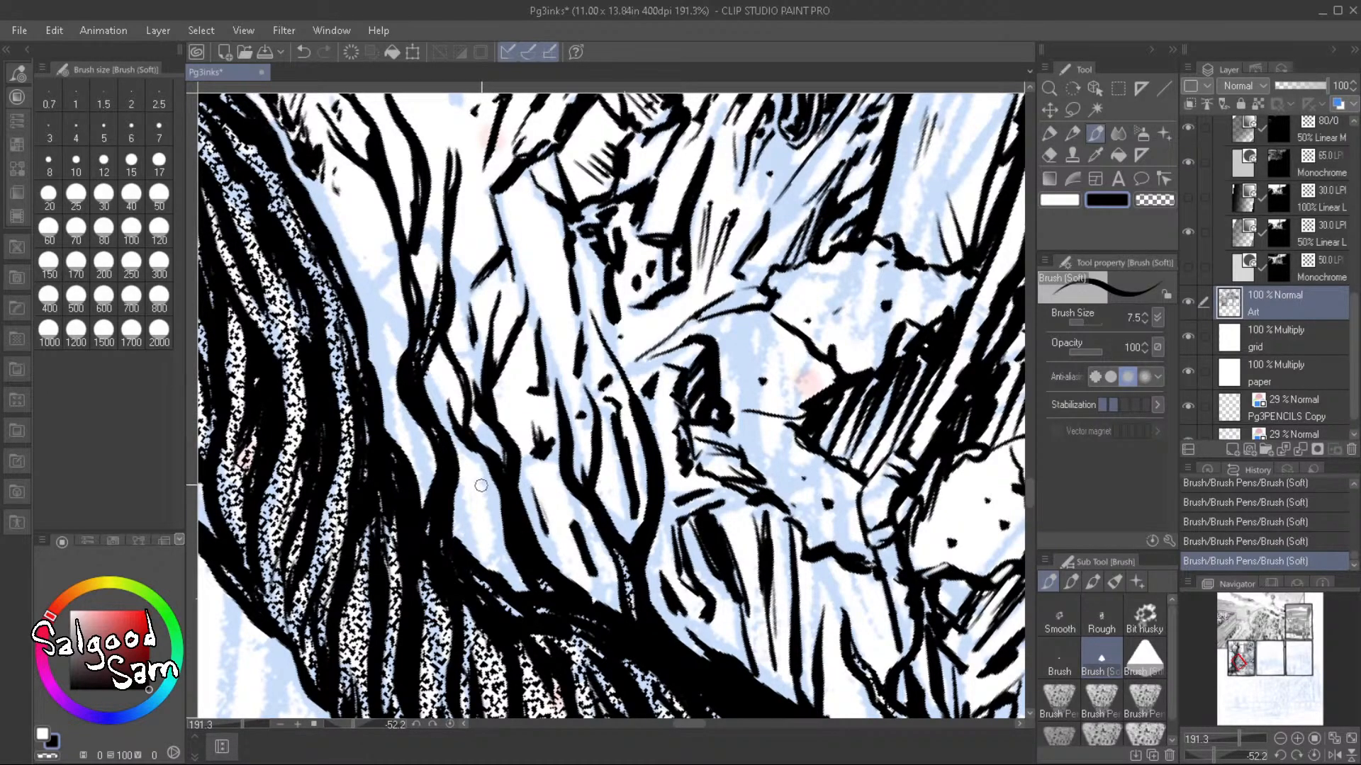
pyautogui.moveTo(481, 487)
pyautogui.mouseDown()
pyautogui.moveTo(491, 549)
pyautogui.moveTo(485, 520)
pyautogui.mouseUp()
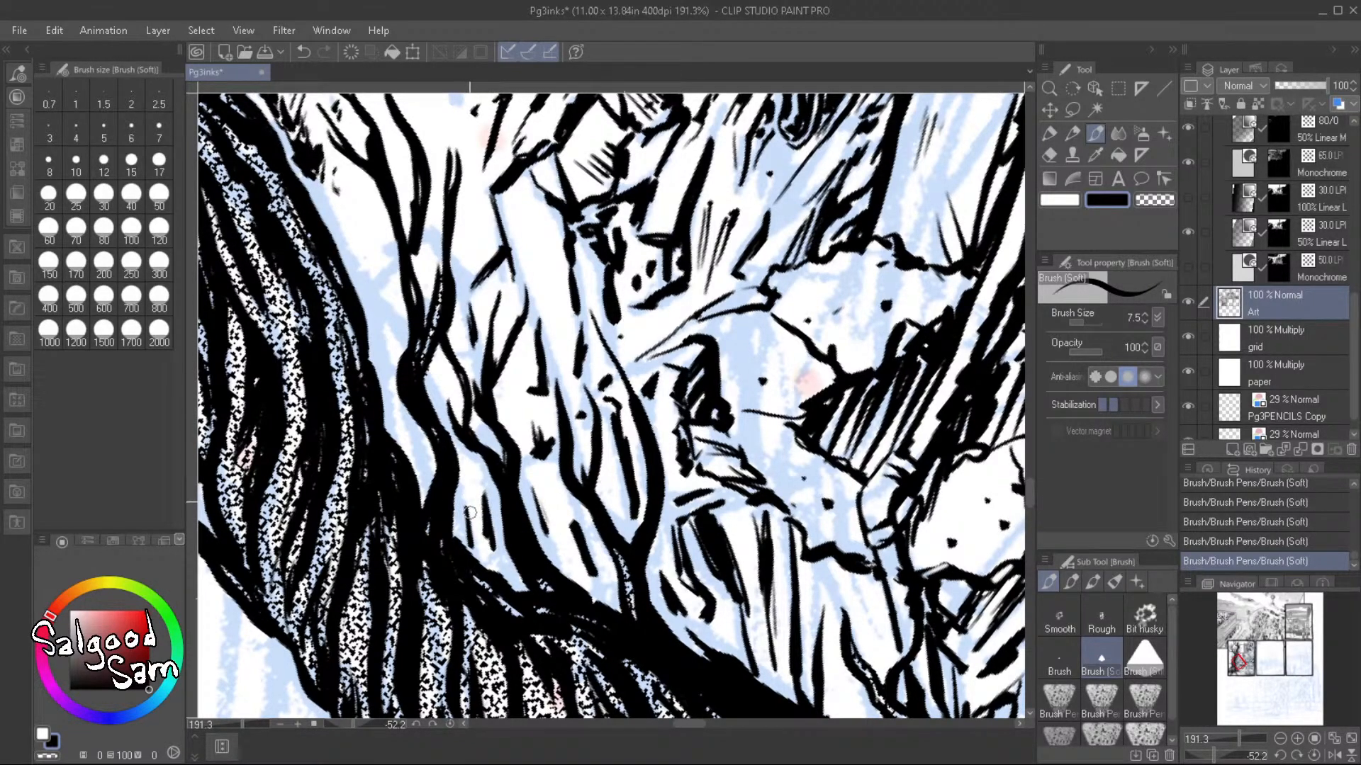
pyautogui.moveTo(479, 474); pyautogui.dragTo(562, 580)
# Ink a small angular stone outline with short edge strokes between the tree trunk and the thin branches
pyautogui.moveTo(539, 372)
pyautogui.mouseDown()
pyautogui.moveTo(523, 335)
pyautogui.moveTo(512, 337)
pyautogui.moveTo(511, 379)
pyautogui.moveTo(518, 365)
pyautogui.moveTo(459, 353)
pyautogui.moveTo(481, 424)
pyautogui.mouseUp()
pyautogui.moveTo(451, 366)
pyautogui.mouseDown()
pyautogui.moveTo(439, 381)
pyautogui.moveTo(478, 420)
pyautogui.mouseUp()
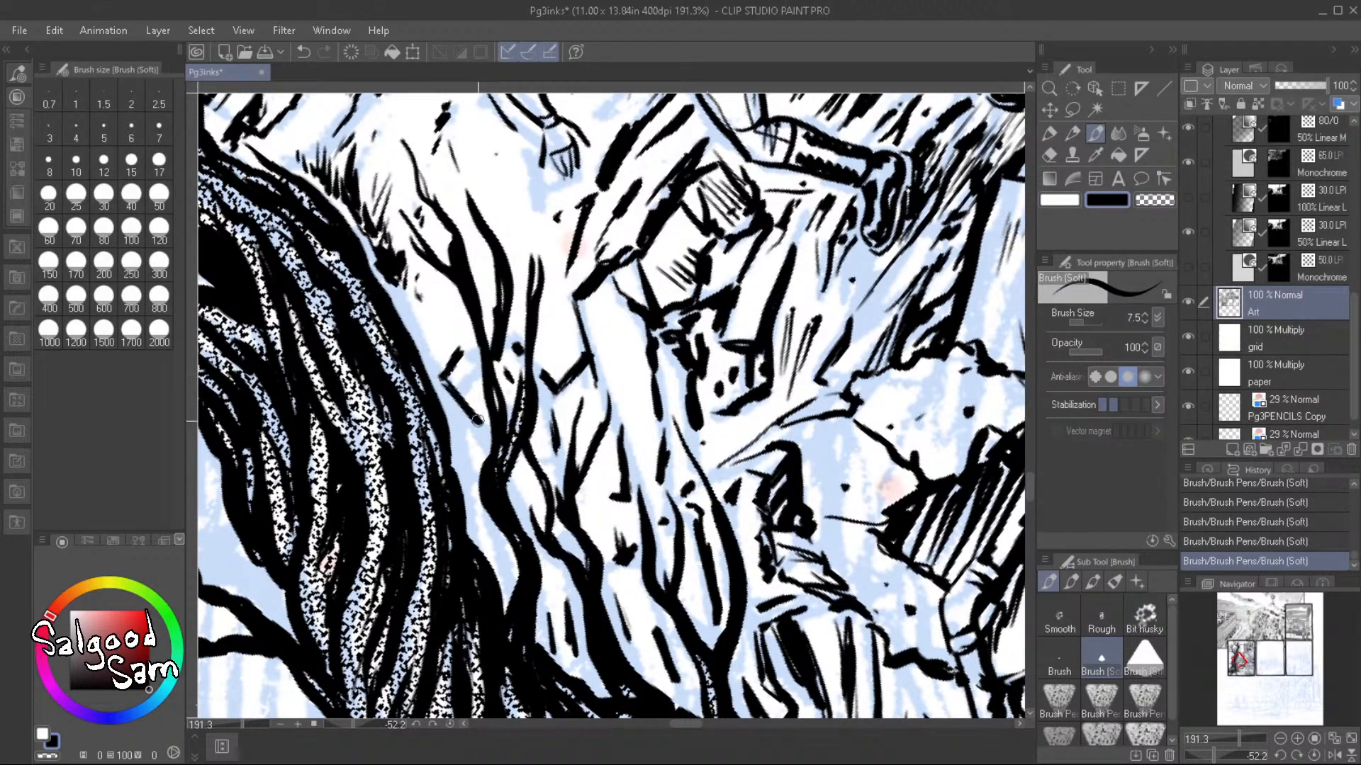
pyautogui.moveTo(467, 356)
pyautogui.mouseDown()
pyautogui.moveTo(474, 367)
pyautogui.moveTo(465, 348)
pyautogui.mouseUp()
pyautogui.moveTo(459, 411); pyautogui.dragTo(481, 450)
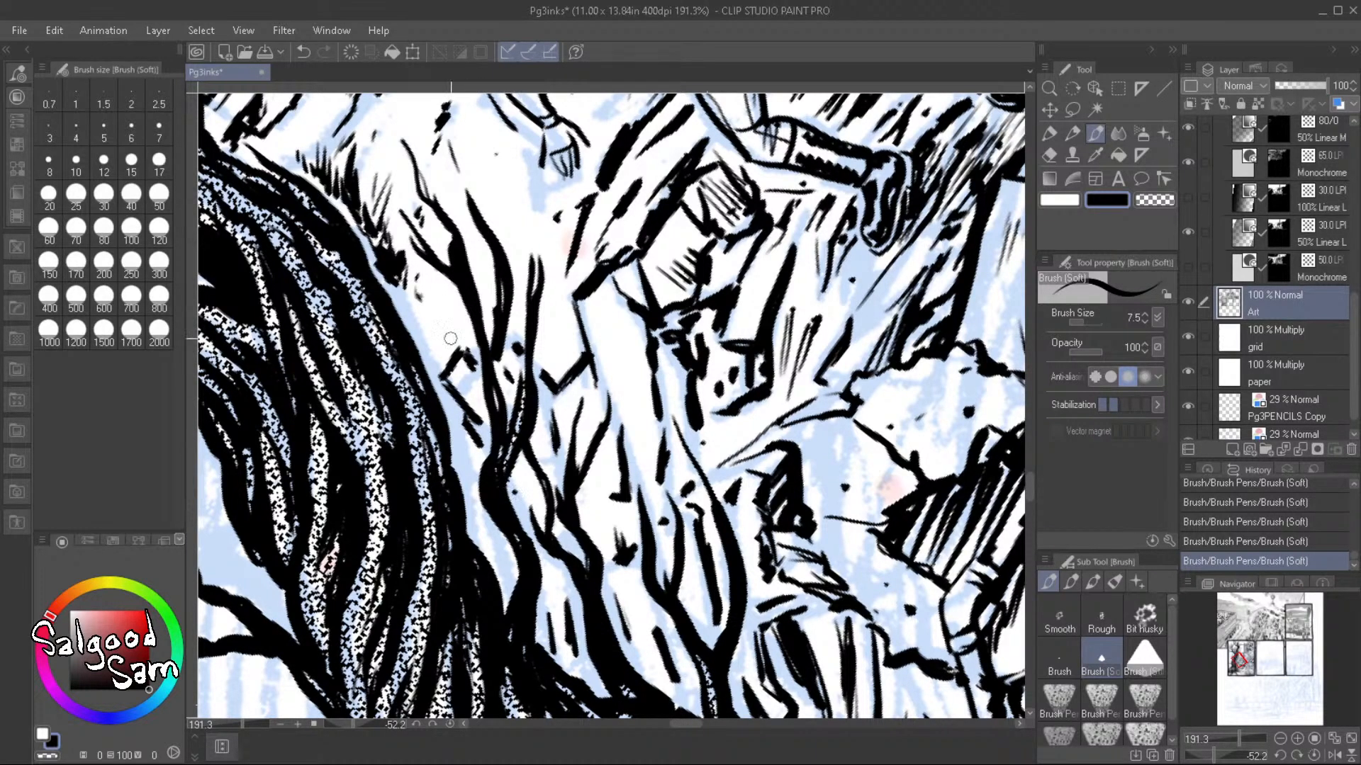
# Hatch tufted dark shading above the small angular stone, between the trunk's edge and the thin branches
pyautogui.moveTo(474, 272); pyautogui.dragTo(500, 361)
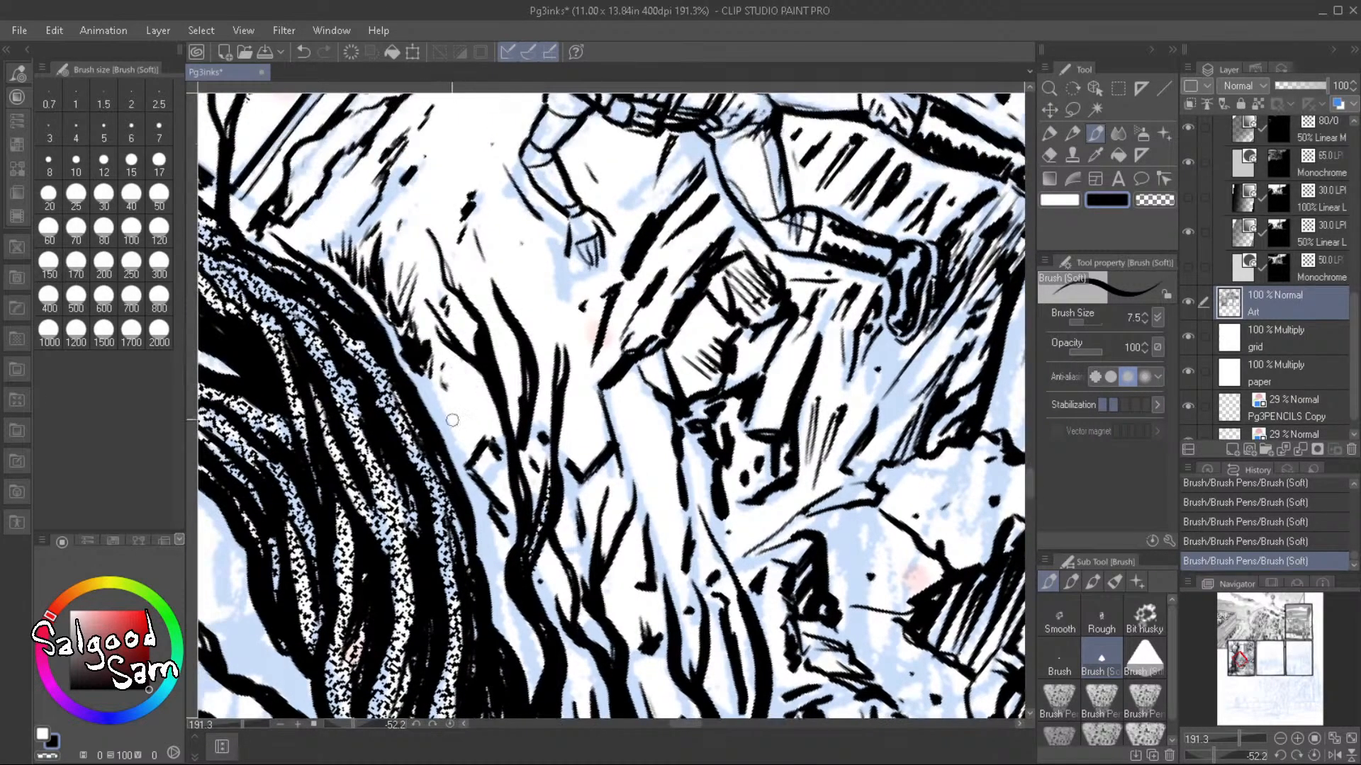
pyautogui.moveTo(440, 393); pyautogui.dragTo(460, 438)
pyautogui.moveTo(433, 398)
pyautogui.mouseDown()
pyautogui.moveTo(483, 507)
pyautogui.moveTo(439, 409)
pyautogui.moveTo(441, 375)
pyautogui.moveTo(464, 445)
pyautogui.moveTo(467, 402)
pyautogui.moveTo(477, 457)
pyautogui.mouseUp()
pyautogui.moveTo(469, 414)
pyautogui.mouseDown()
pyautogui.moveTo(485, 460)
pyautogui.moveTo(485, 449)
pyautogui.mouseUp()
pyautogui.moveTo(482, 421); pyautogui.dragTo(495, 453)
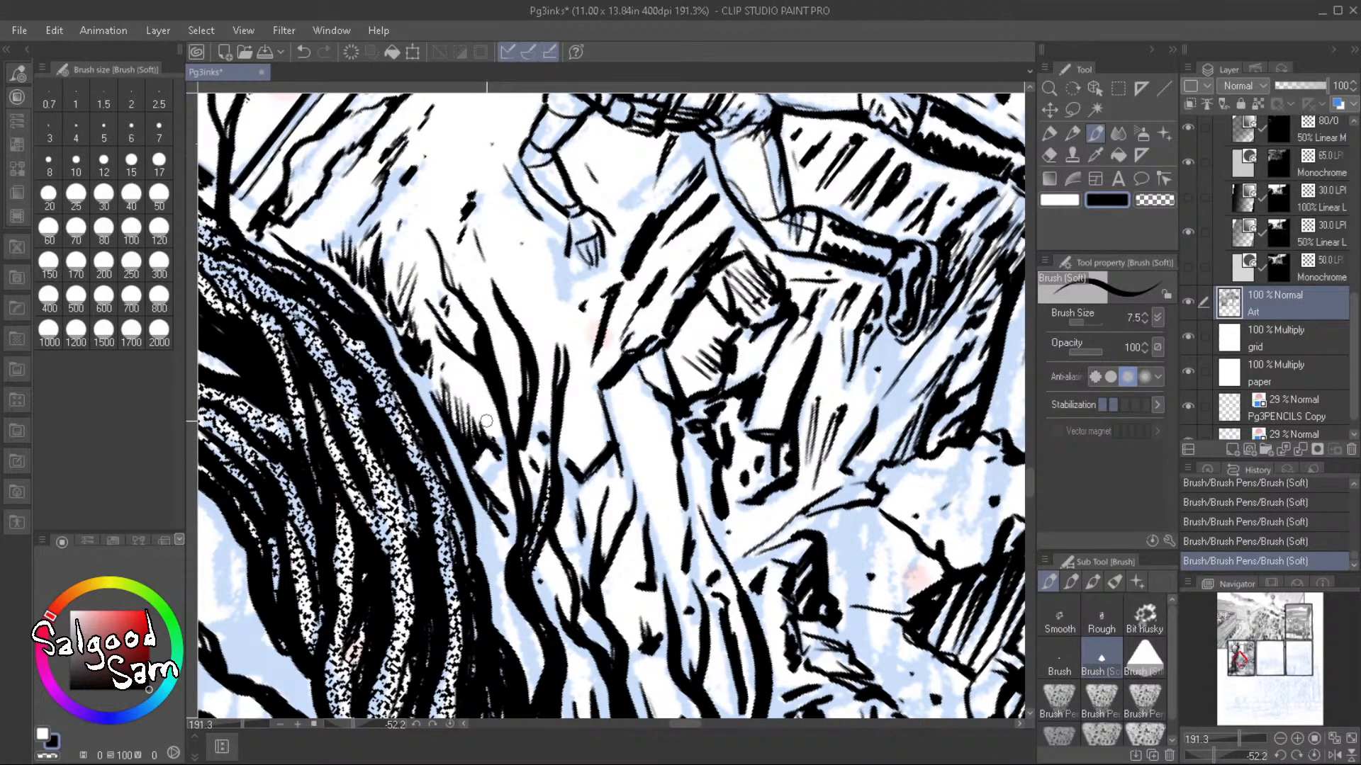
pyautogui.moveTo(468, 387); pyautogui.dragTo(505, 462)
pyautogui.moveTo(483, 412); pyautogui.dragTo(497, 441)
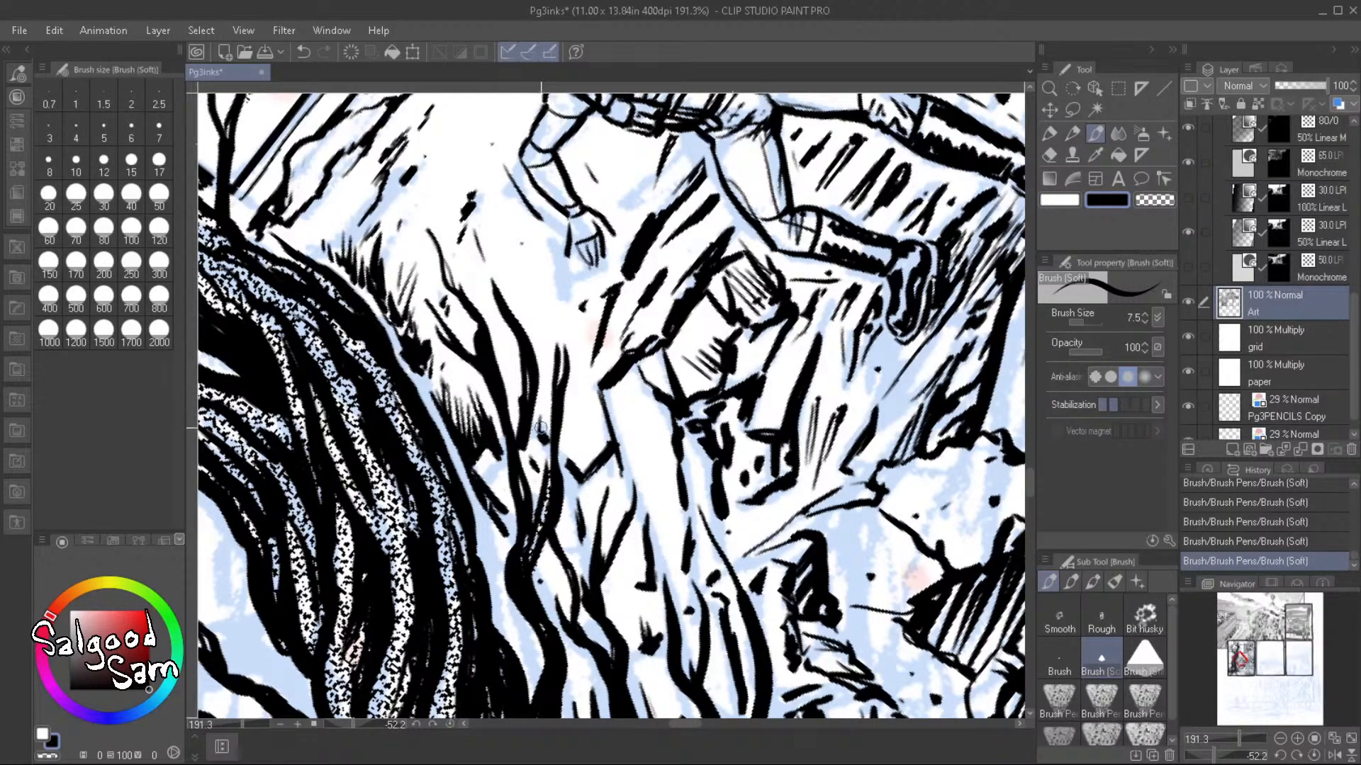
# Hatch the corner between the thin branches and the plank's edge, and dot specks between the branches
pyautogui.moveTo(574, 430)
pyautogui.mouseDown()
pyautogui.moveTo(577, 474)
pyautogui.moveTo(596, 471)
pyautogui.mouseUp()
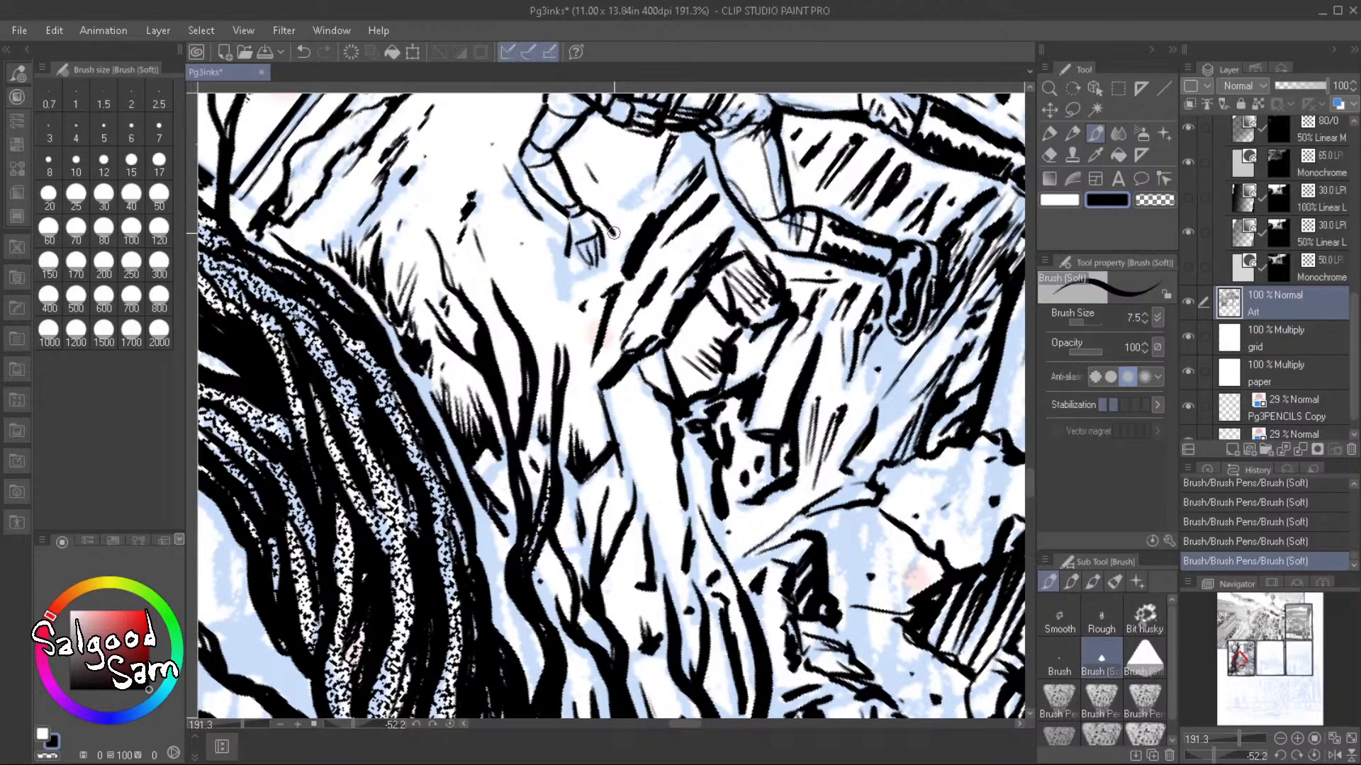
pyautogui.moveTo(579, 397)
pyautogui.mouseDown()
pyautogui.moveTo(602, 446)
pyautogui.moveTo(606, 431)
pyautogui.mouseUp()
pyautogui.click(509, 369)
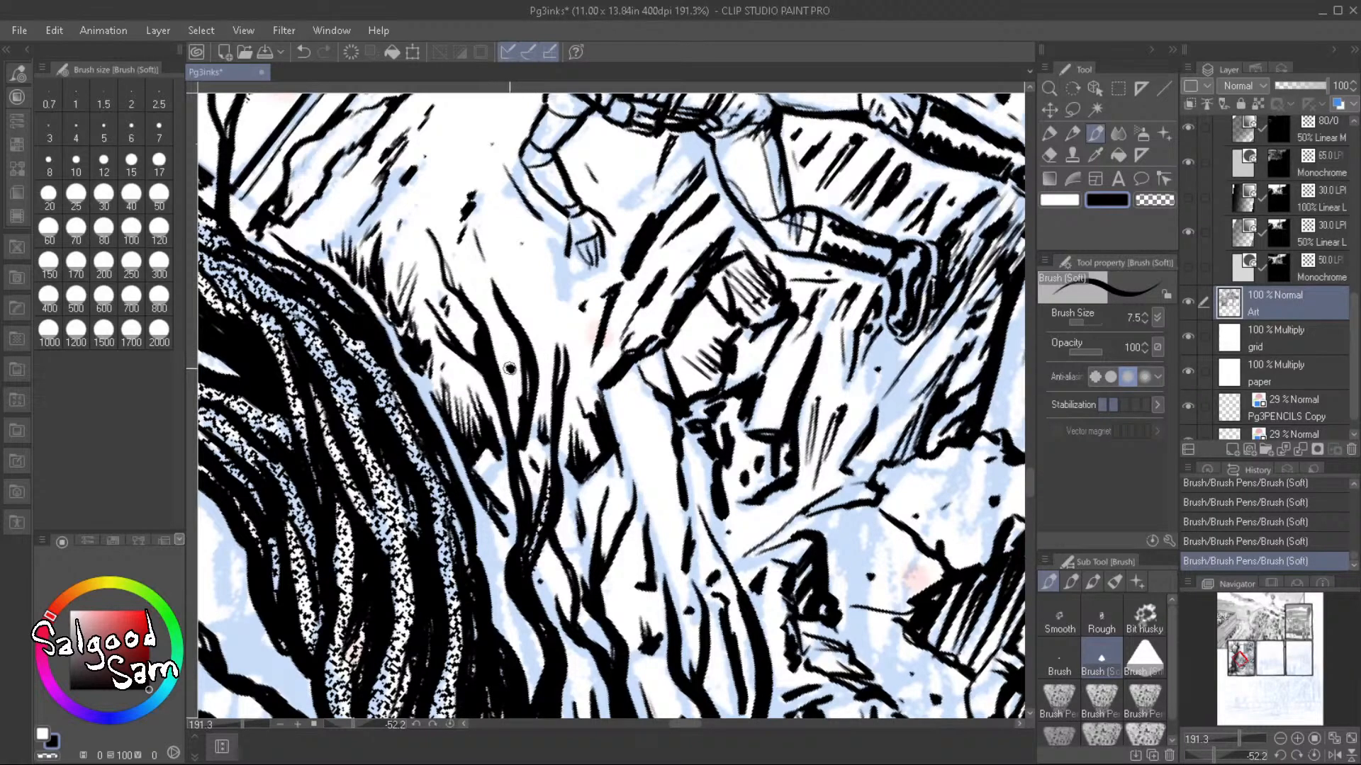
pyautogui.click(546, 377)
# Redraw the outer line of the vested figure's lowered hand, cleaning it up with the Hard eraser
pyautogui.moveTo(573, 248); pyautogui.dragTo(567, 264)
pyautogui.scroll(5, 565, 270)
pyautogui.moveTo(591, 224)
pyautogui.mouseDown()
pyautogui.moveTo(586, 169)
pyautogui.moveTo(579, 226)
pyautogui.moveTo(583, 177)
pyautogui.moveTo(584, 230)
pyautogui.moveTo(609, 244)
pyautogui.moveTo(576, 217)
pyautogui.moveTo(574, 237)
pyautogui.moveTo(596, 194)
pyautogui.moveTo(590, 238)
pyautogui.moveTo(582, 220)
pyautogui.moveTo(588, 256)
pyautogui.moveTo(579, 214)
pyautogui.moveTo(597, 255)
pyautogui.mouseUp()
pyautogui.moveTo(595, 339); pyautogui.dragTo(549, 381)
pyautogui.moveTo(571, 303)
pyautogui.mouseDown()
pyautogui.moveTo(633, 269)
pyautogui.moveTo(611, 292)
pyautogui.moveTo(604, 228)
pyautogui.moveTo(609, 299)
pyautogui.moveTo(641, 304)
pyautogui.moveTo(620, 270)
pyautogui.moveTo(627, 283)
pyautogui.mouseUp()
pyautogui.hotkey('ctrl', 'z')
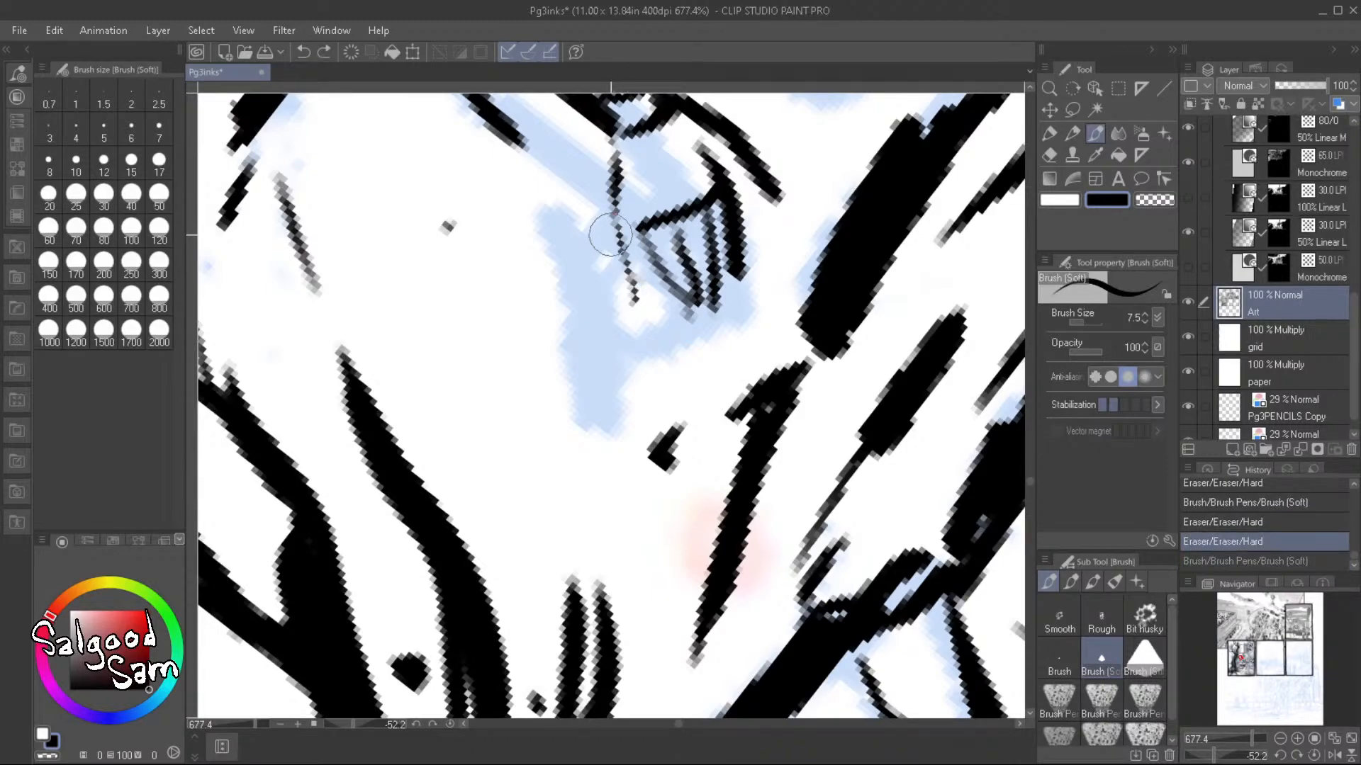
pyautogui.moveTo(611, 234)
pyautogui.mouseDown()
pyautogui.moveTo(621, 276)
pyautogui.moveTo(615, 176)
pyautogui.mouseUp()
pyautogui.scroll(-2, 636, 337)
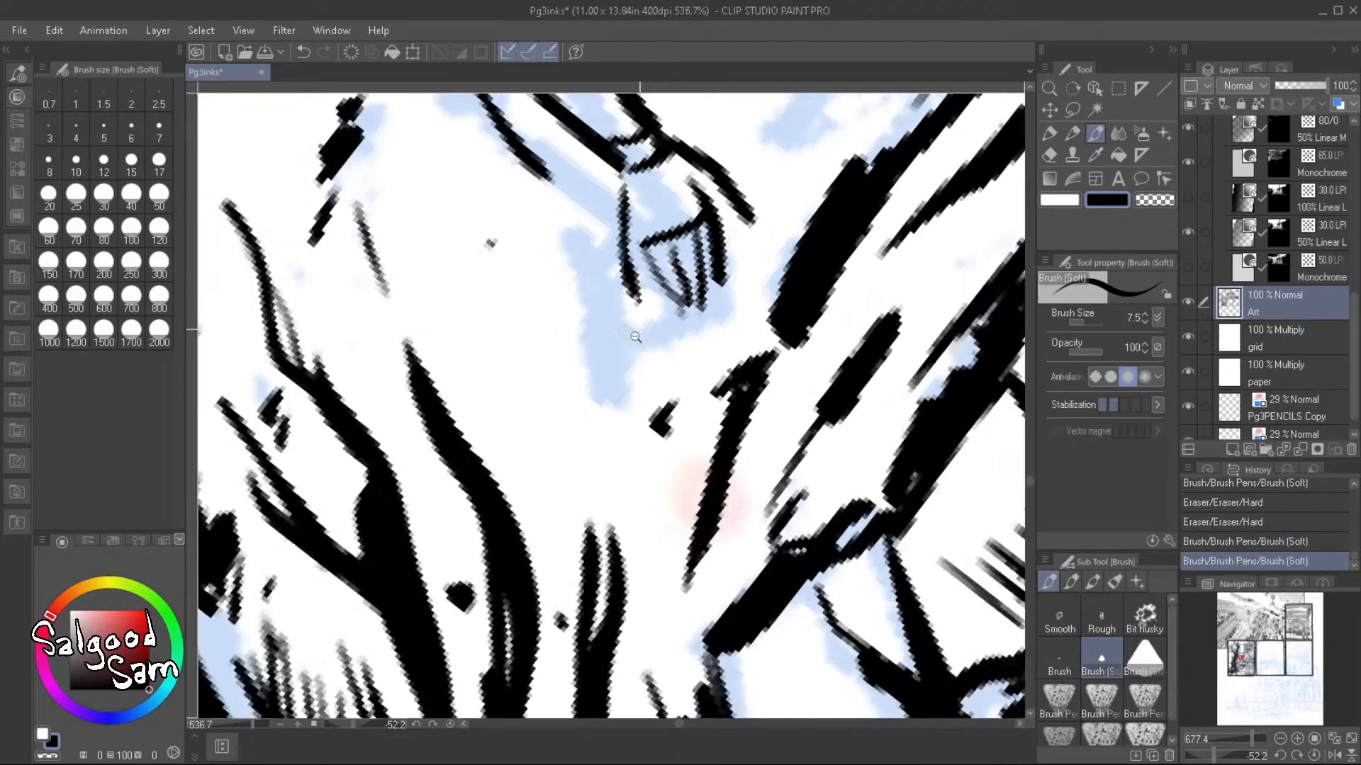
# Ink thick dashes along the narrow gap between the tree trunk and the nearest thin branch
pyautogui.moveTo(635, 337); pyautogui.dragTo(635, 148)
pyautogui.moveTo(594, 500); pyautogui.dragTo(645, 362)
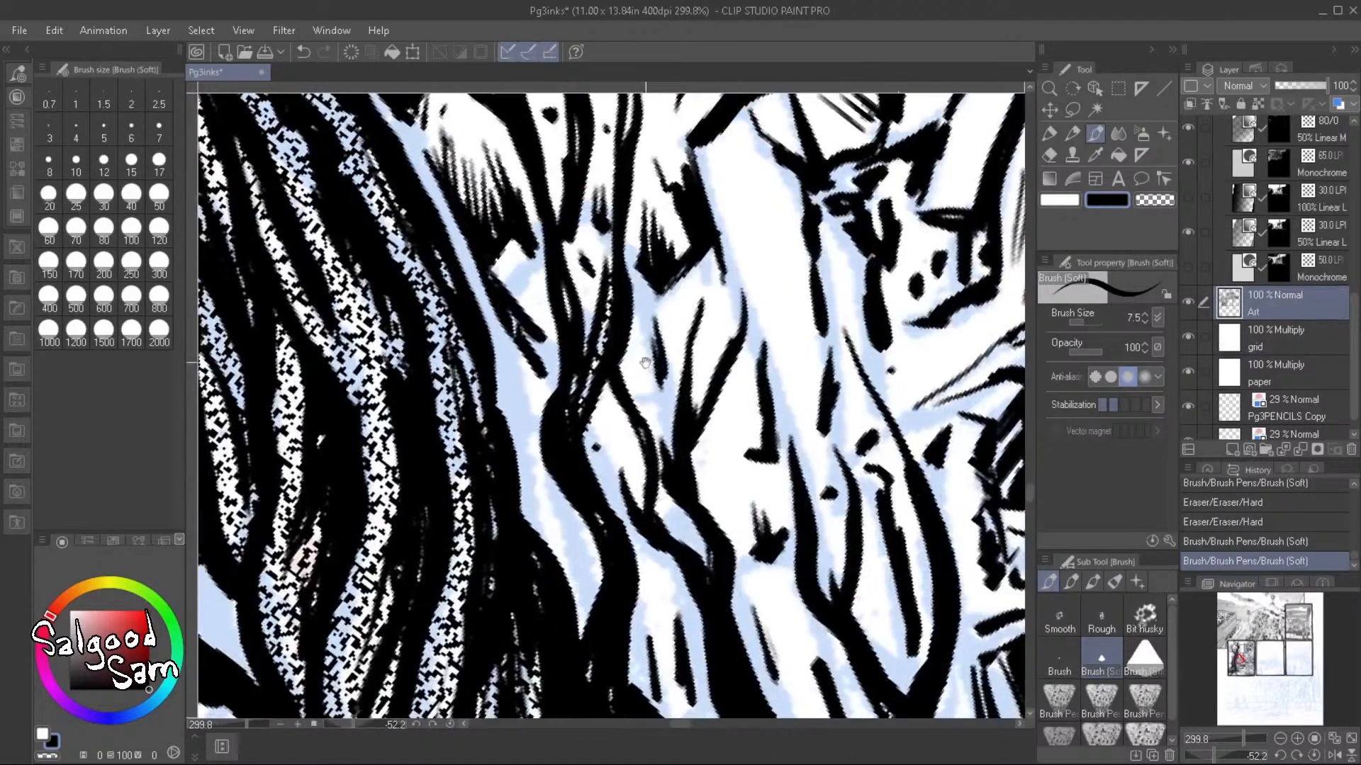
pyautogui.moveTo(597, 442); pyautogui.dragTo(604, 465)
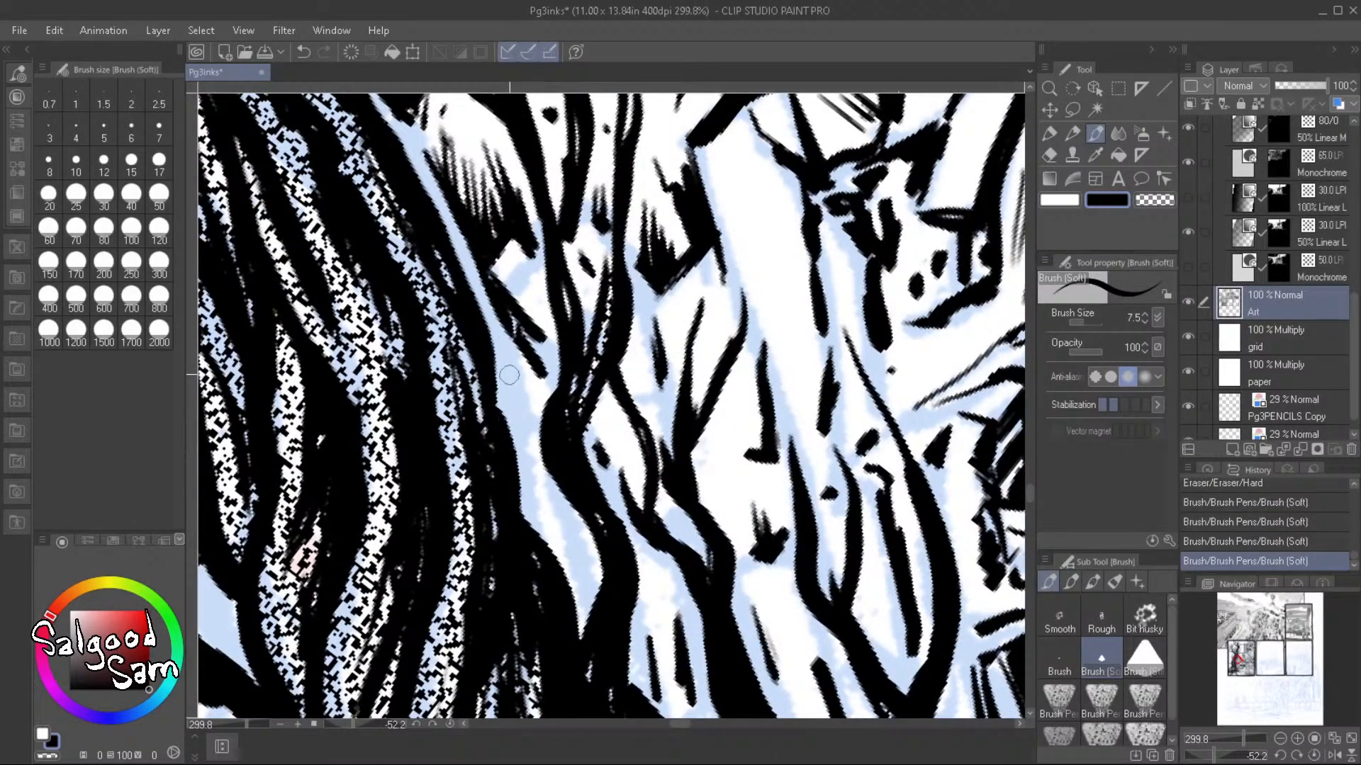
pyautogui.moveTo(506, 363)
pyautogui.mouseDown()
pyautogui.moveTo(526, 433)
pyautogui.moveTo(522, 419)
pyautogui.mouseUp()
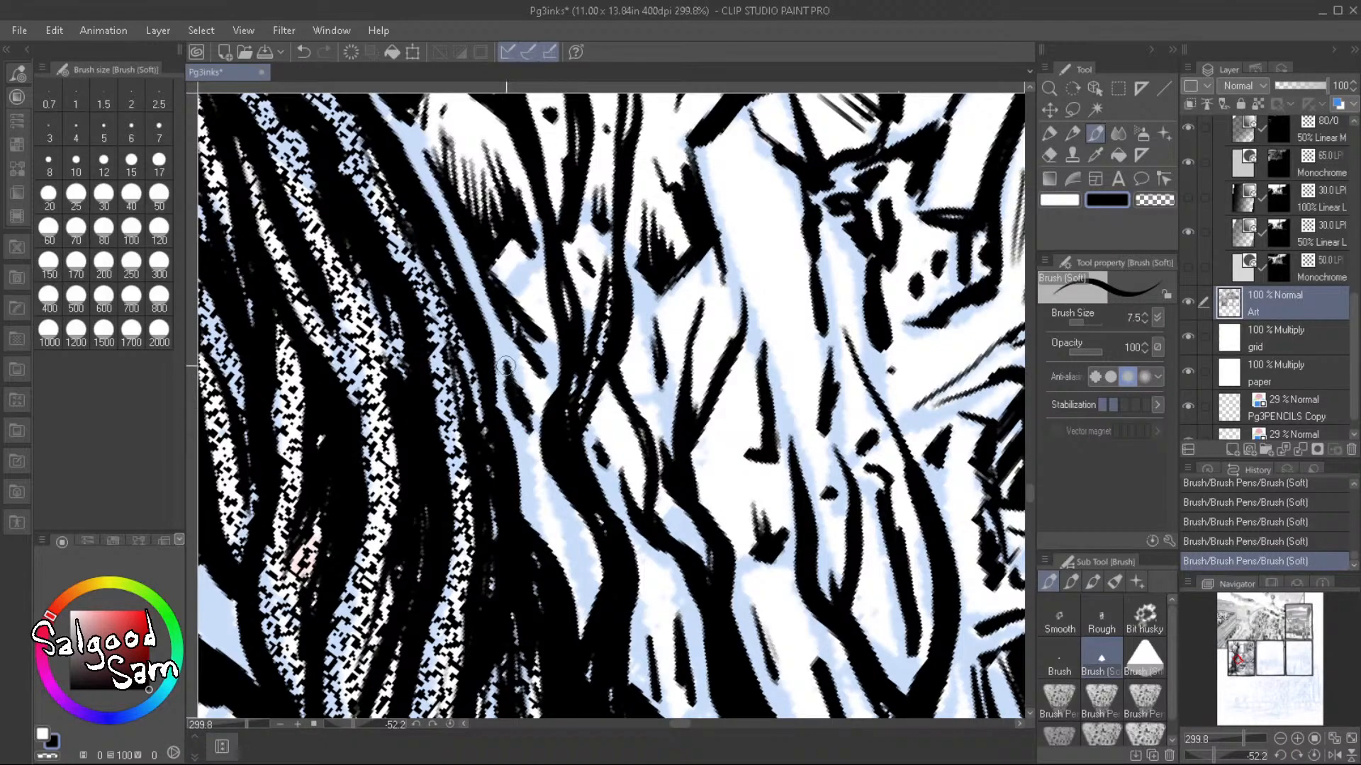
pyautogui.moveTo(505, 366); pyautogui.dragTo(528, 406)
pyautogui.press('alt')
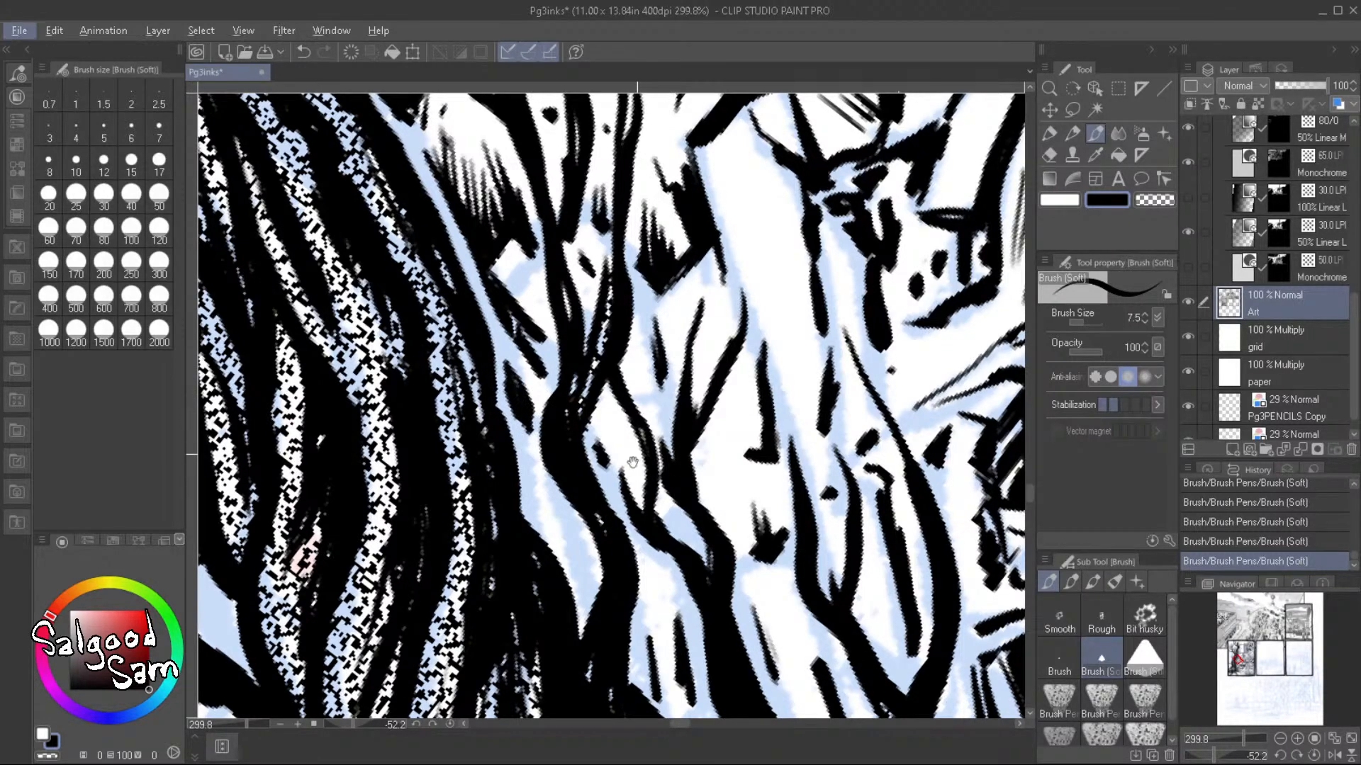
pyautogui.moveTo(536, 489); pyautogui.dragTo(581, 562)
pyautogui.moveTo(676, 544); pyautogui.dragTo(621, 307)
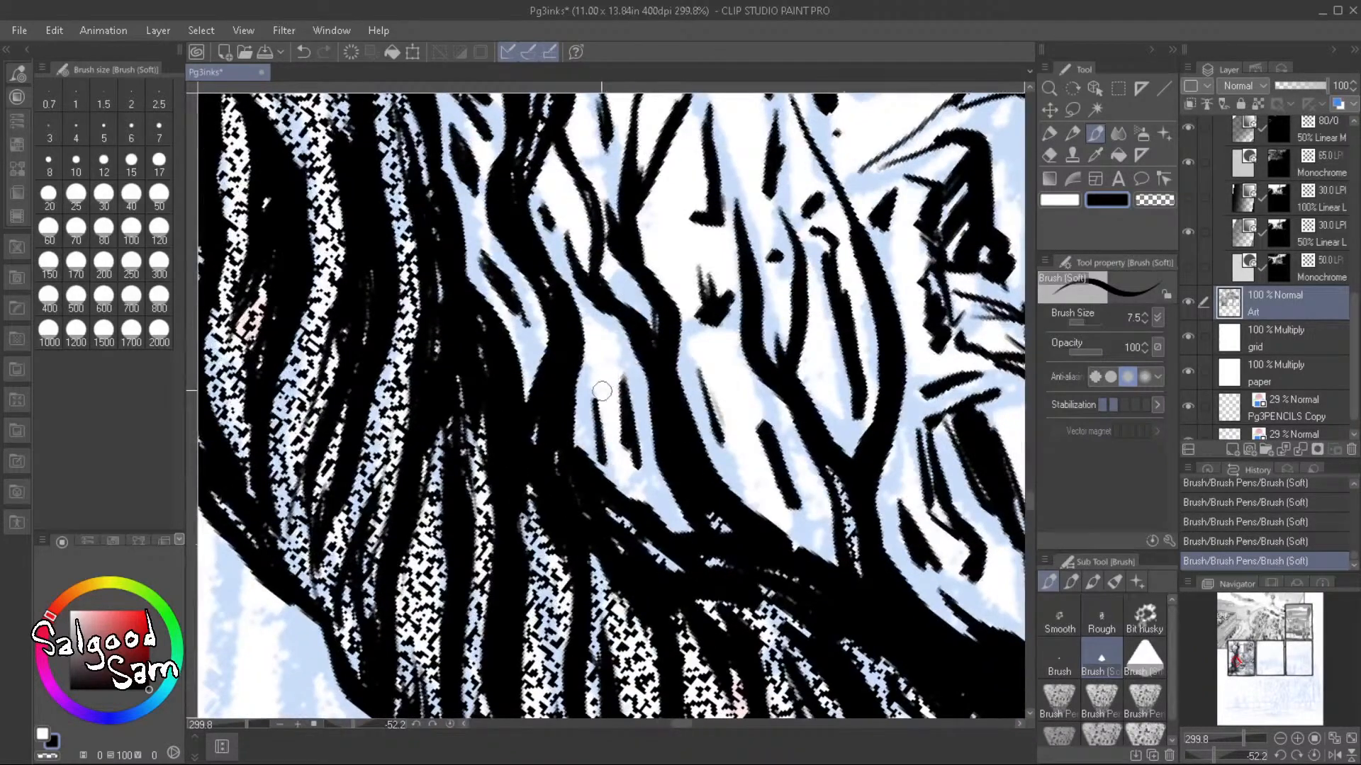
# Ink long grain strokes down the plank behind the thin branches, touching up its lower edges with the Hard eraser
pyautogui.keyDown('alt'); pyautogui.click(747, 371); pyautogui.keyUp('alt')
pyautogui.keyDown('alt'); pyautogui.click(748, 372); pyautogui.keyUp('alt')
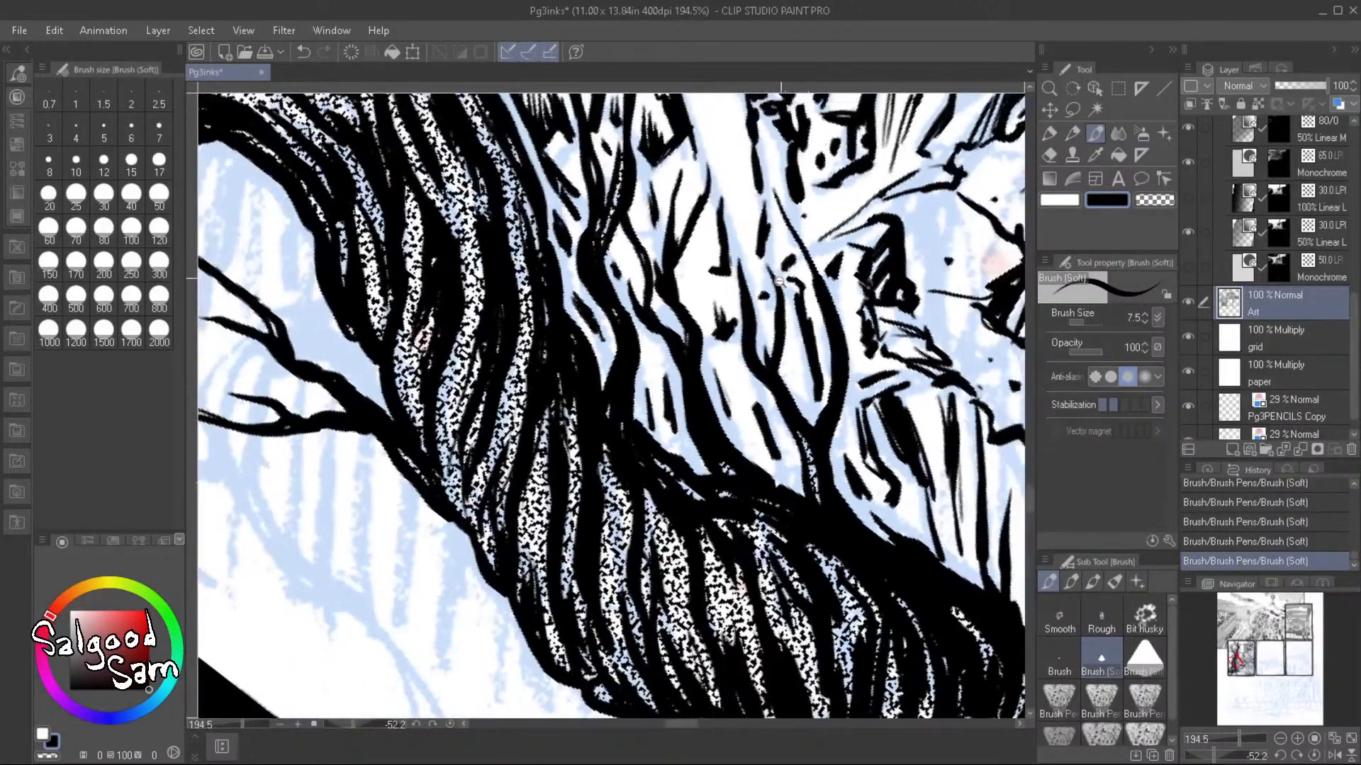
pyautogui.moveTo(779, 281); pyautogui.dragTo(771, 304)
pyautogui.moveTo(759, 258)
pyautogui.mouseDown()
pyautogui.moveTo(600, 354)
pyautogui.moveTo(632, 343)
pyautogui.mouseUp()
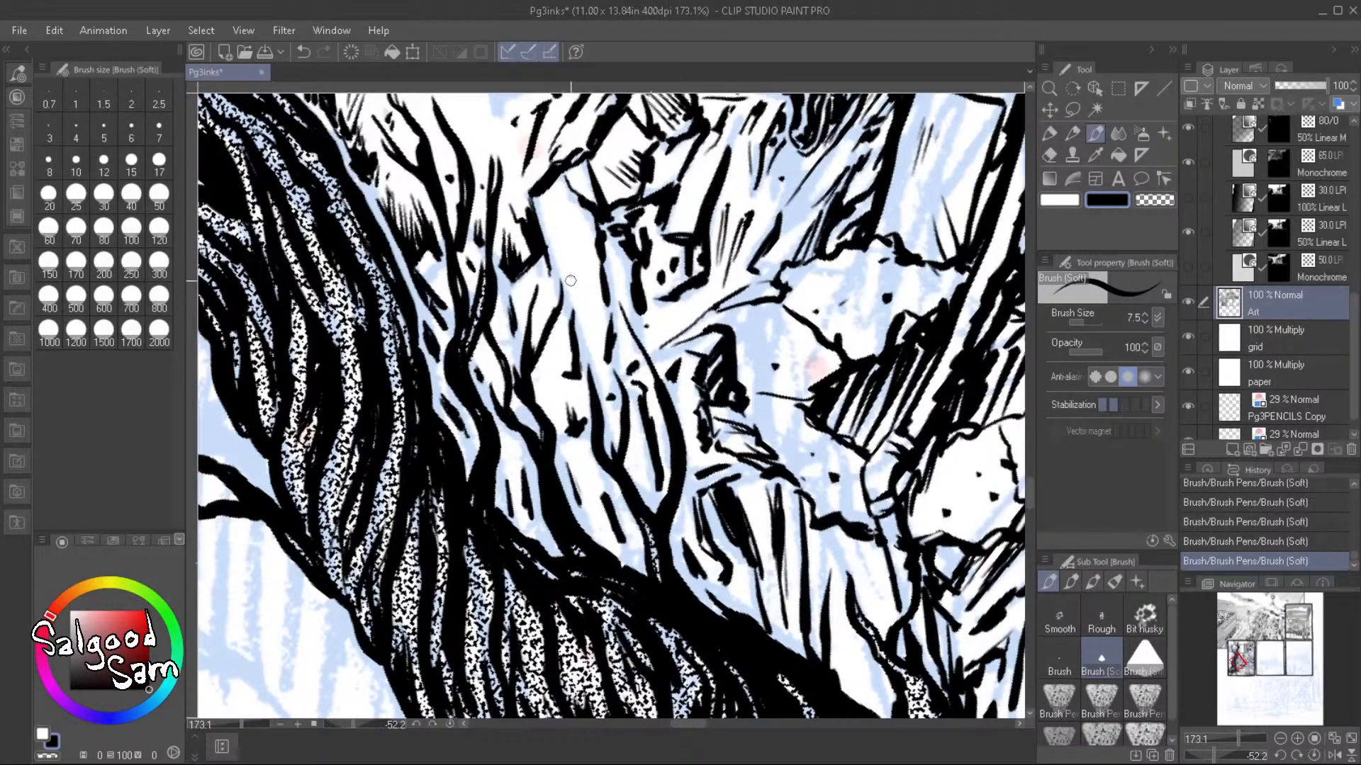
pyautogui.moveTo(571, 280)
pyautogui.mouseDown()
pyautogui.moveTo(601, 360)
pyautogui.moveTo(581, 321)
pyautogui.mouseUp()
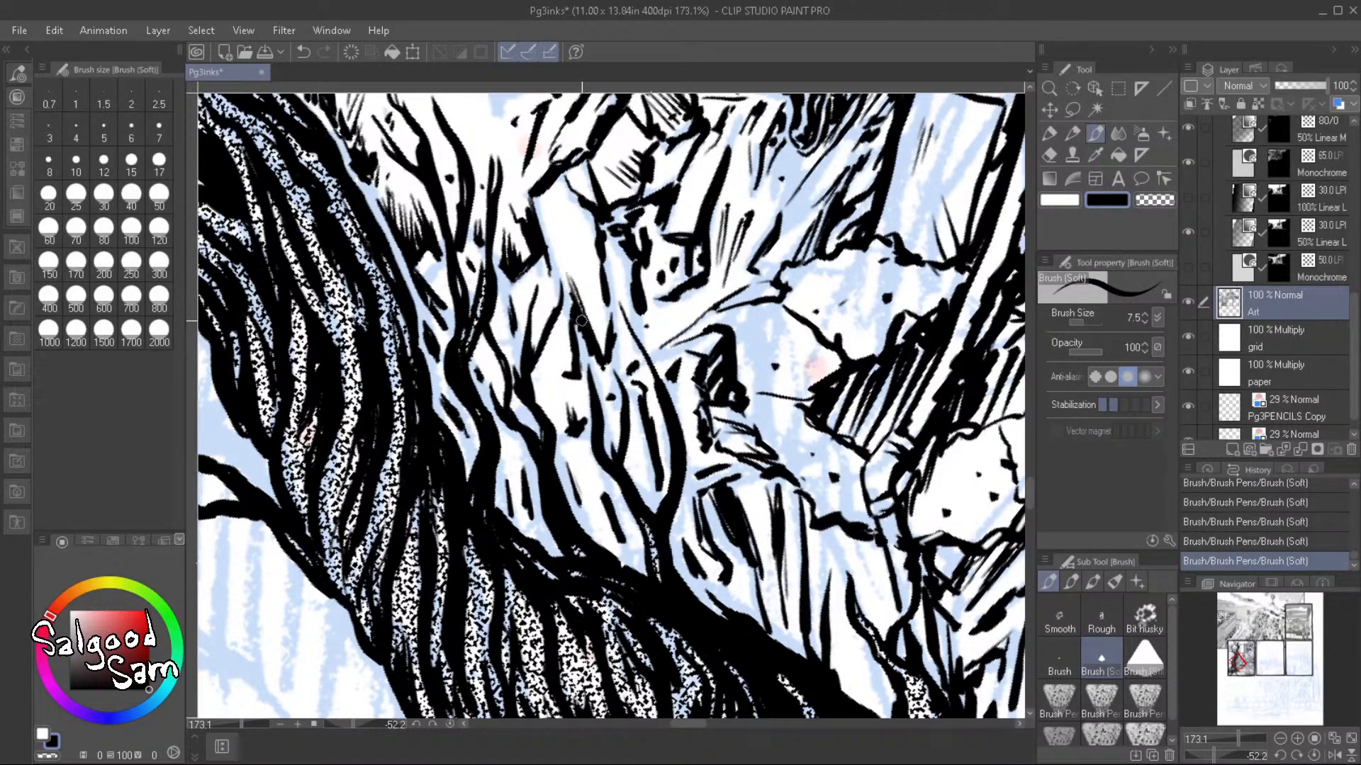
pyautogui.moveTo(563, 254); pyautogui.dragTo(577, 308)
pyautogui.moveTo(549, 262)
pyautogui.mouseDown()
pyautogui.moveTo(554, 280)
pyautogui.moveTo(506, 271)
pyautogui.mouseUp()
pyautogui.moveTo(568, 374)
pyautogui.mouseDown()
pyautogui.moveTo(571, 306)
pyautogui.moveTo(578, 329)
pyautogui.moveTo(567, 275)
pyautogui.moveTo(585, 351)
pyautogui.moveTo(578, 319)
pyautogui.moveTo(617, 392)
pyautogui.mouseUp()
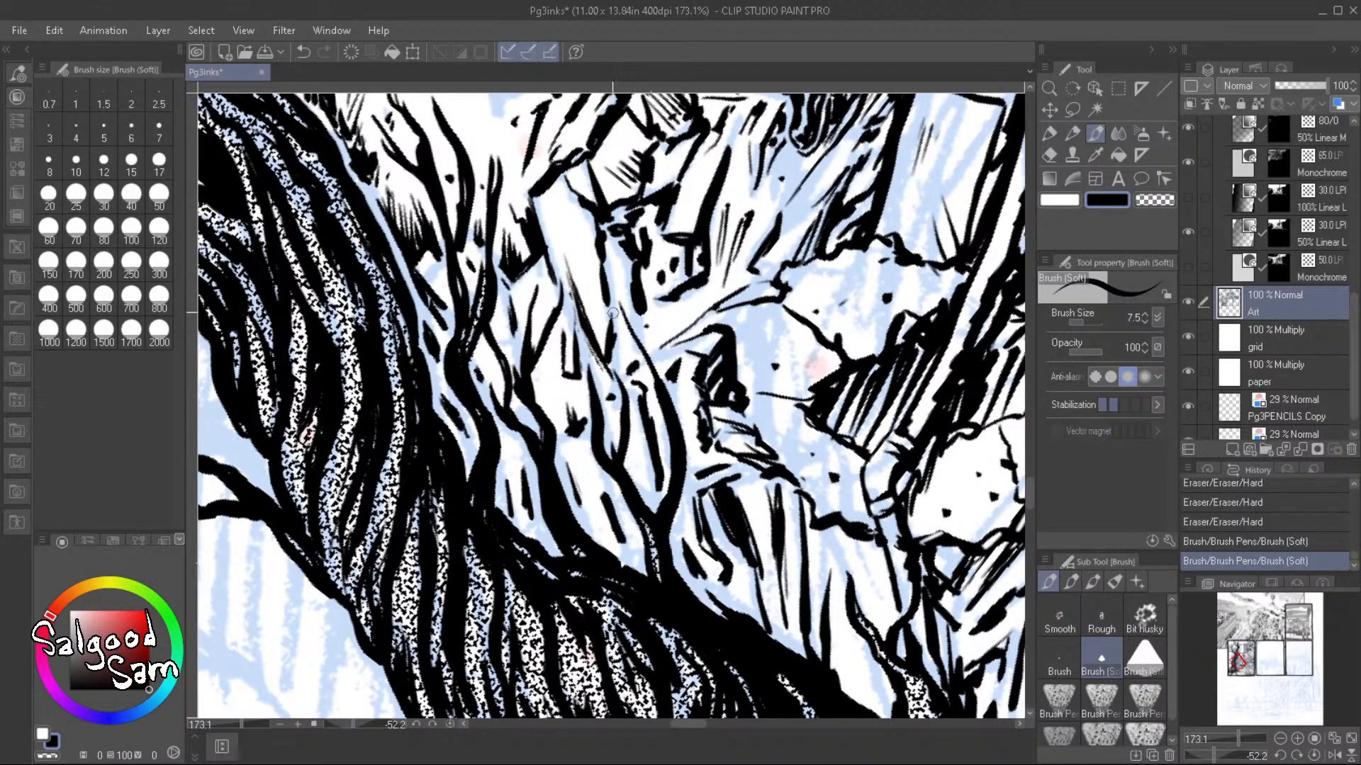
pyautogui.moveTo(613, 312)
pyautogui.mouseDown()
pyautogui.moveTo(611, 343)
pyautogui.moveTo(612, 301)
pyautogui.mouseUp()
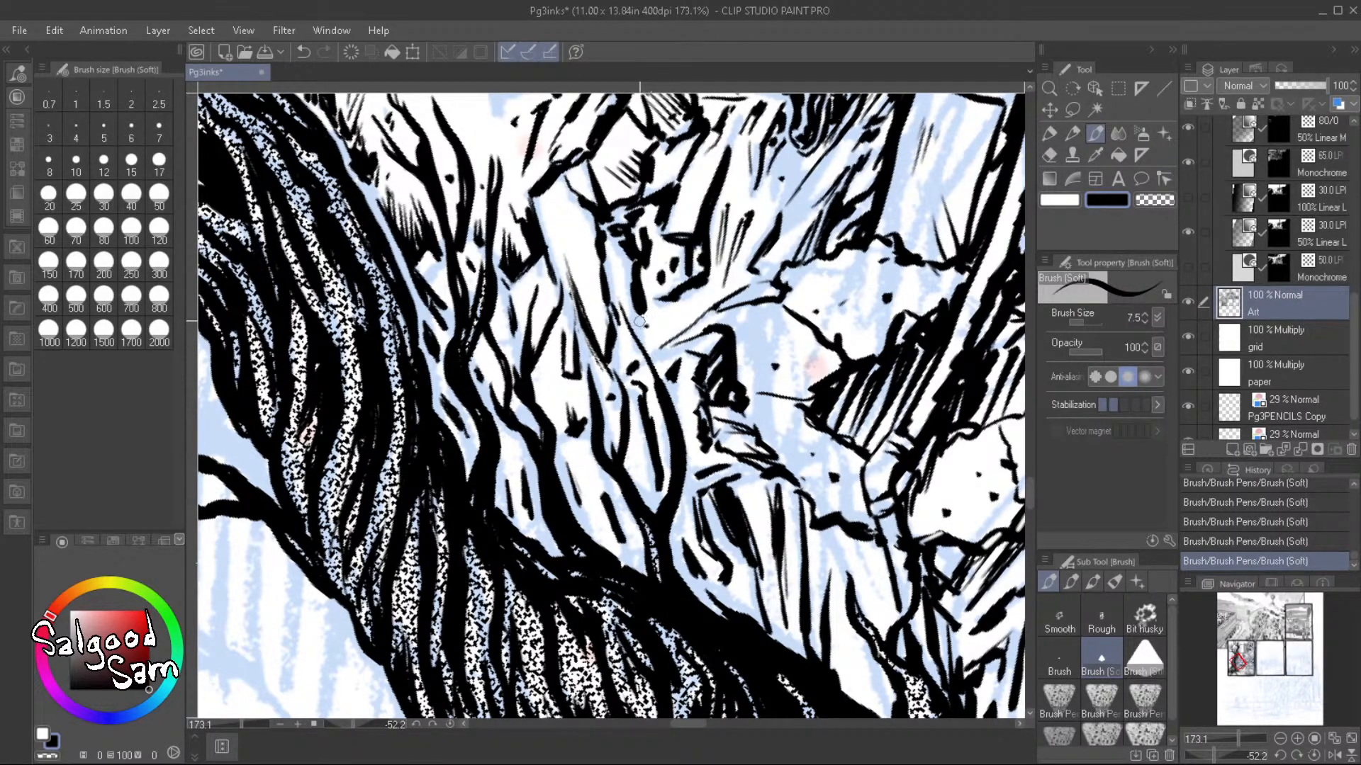
# Refine the crack across the broken slab's upper face, cleaning up its lines with the Hard eraser
pyautogui.moveTo(642, 323); pyautogui.dragTo(595, 230)
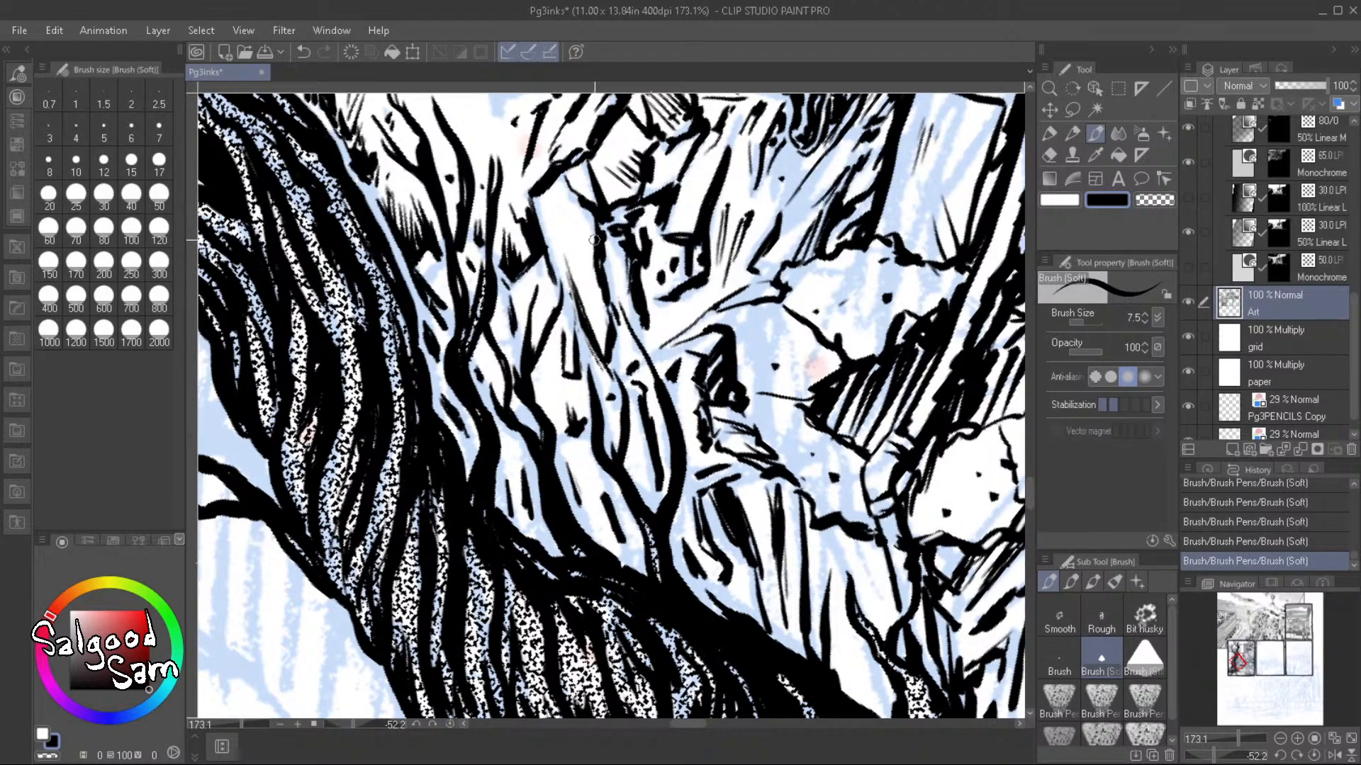
pyautogui.moveTo(686, 301)
pyautogui.mouseDown()
pyautogui.moveTo(630, 244)
pyautogui.moveTo(638, 153)
pyautogui.mouseUp()
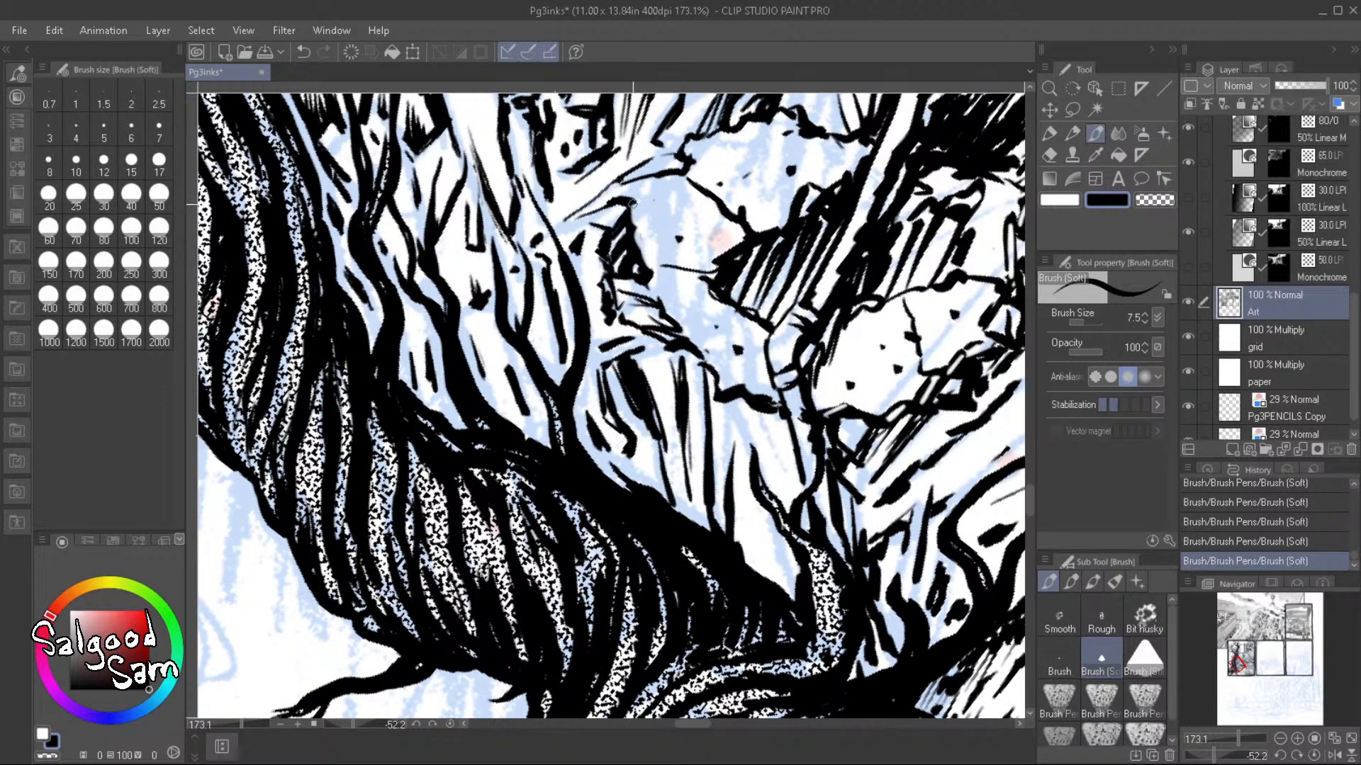
pyautogui.moveTo(641, 235)
pyautogui.mouseDown()
pyautogui.moveTo(647, 201)
pyautogui.moveTo(699, 162)
pyautogui.mouseUp()
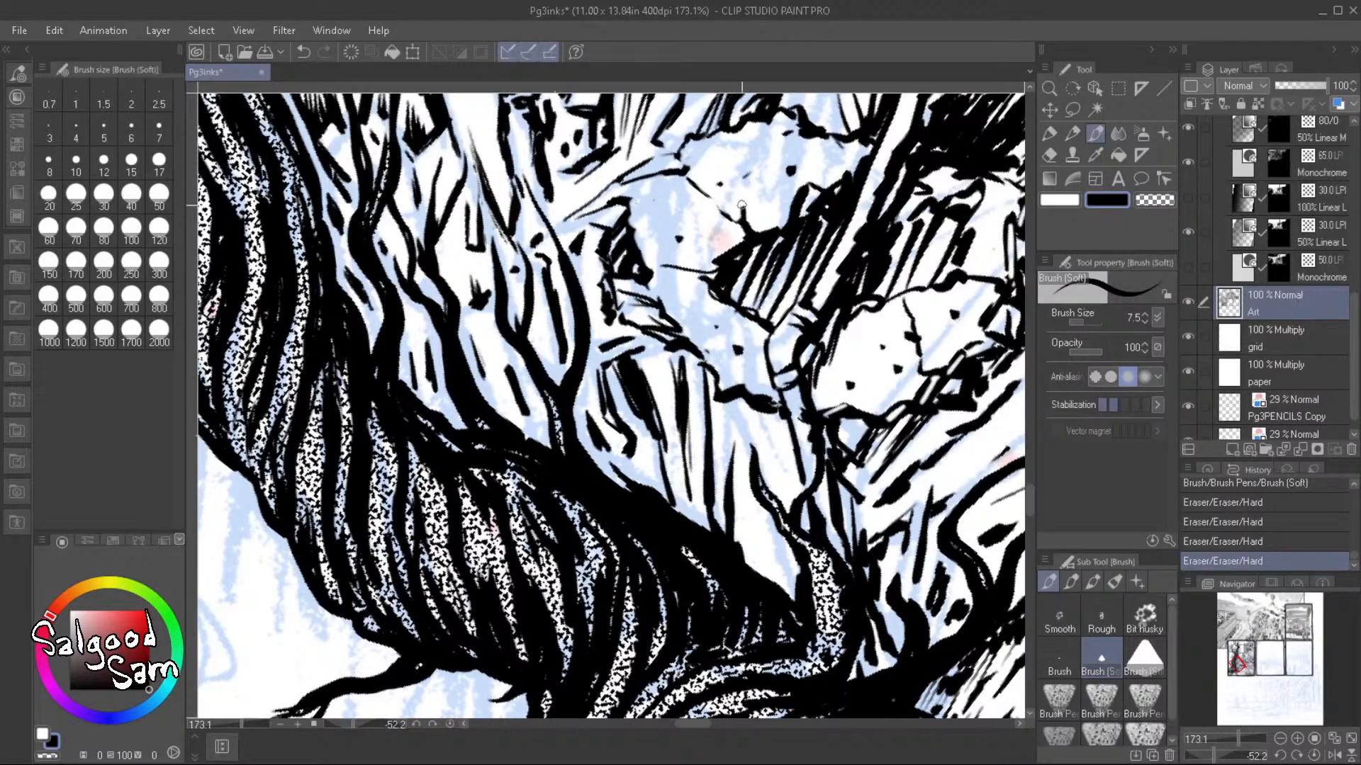
pyautogui.moveTo(764, 230); pyautogui.dragTo(759, 233)
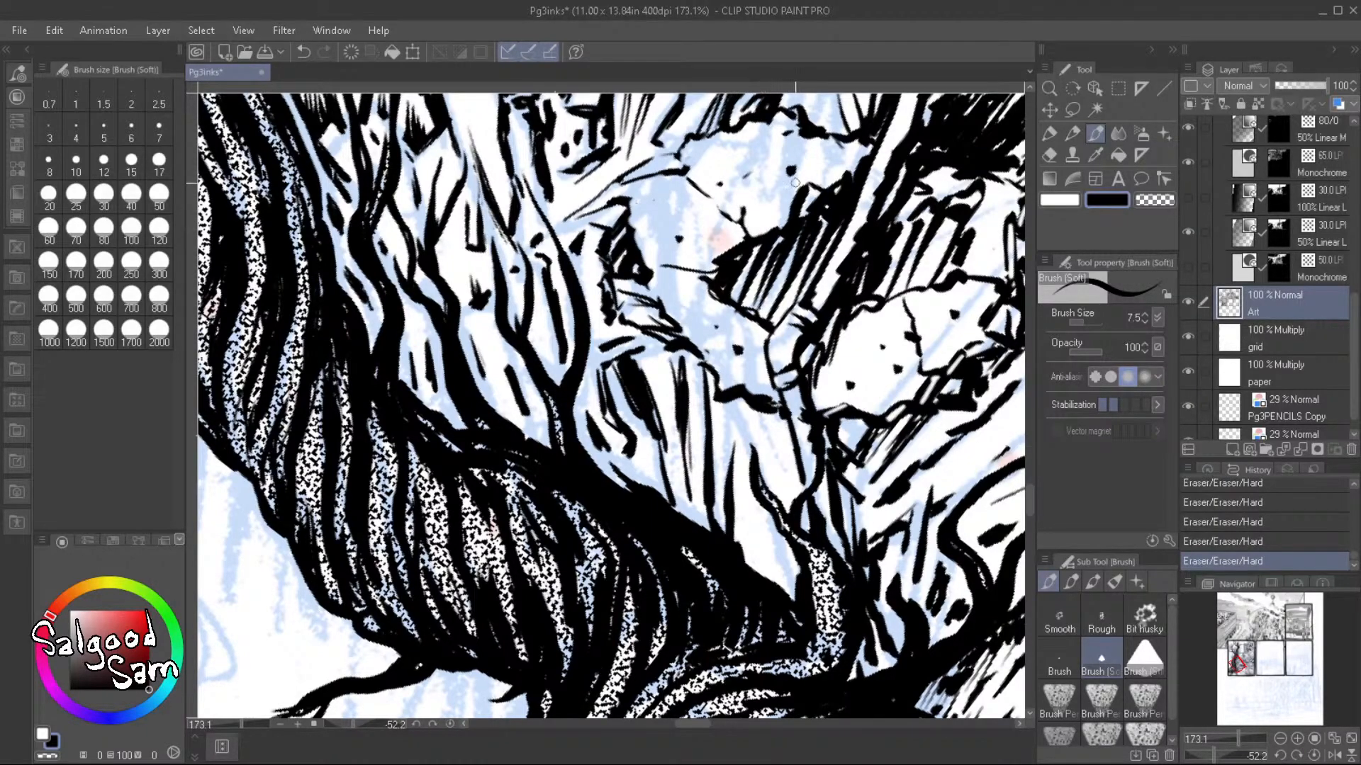
pyautogui.moveTo(735, 140); pyautogui.dragTo(698, 248)
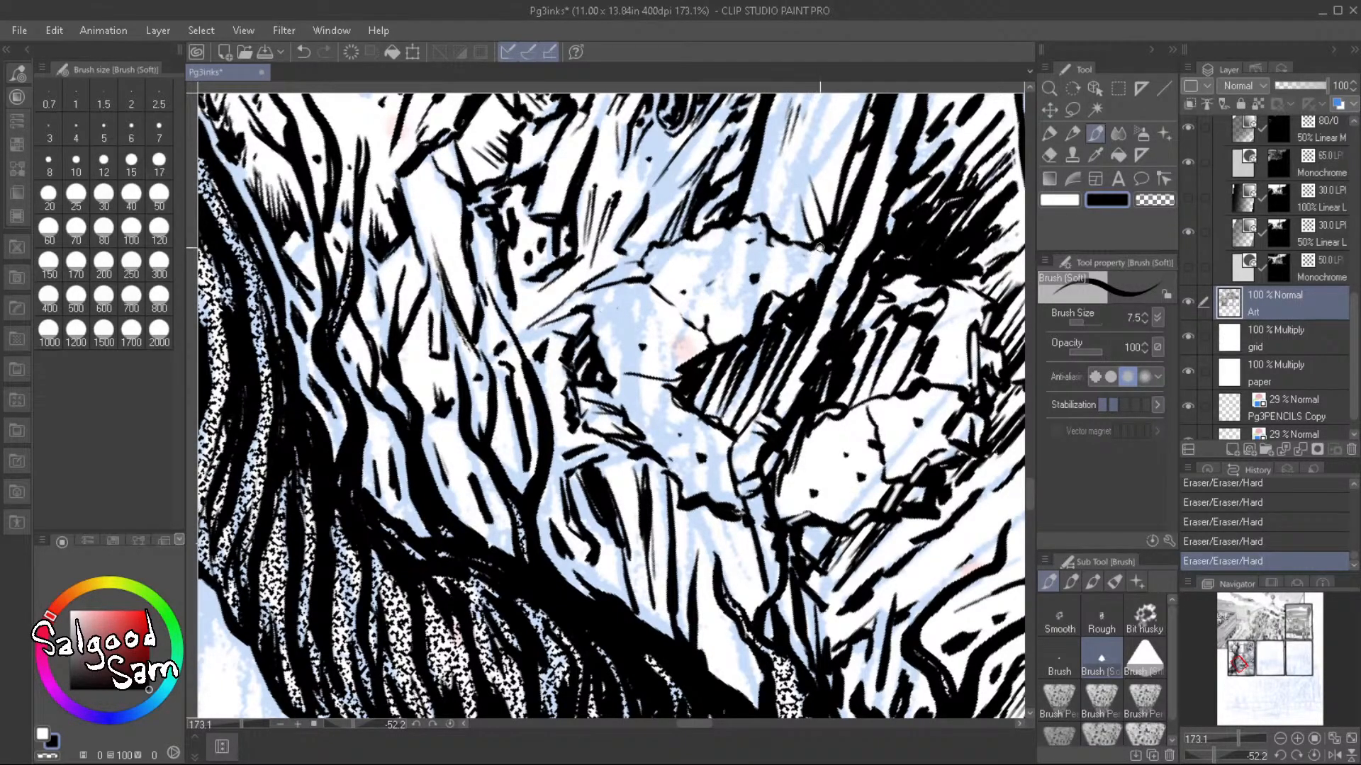
# Clean up the fallen beam's edge and ink fine hatching on the slab between the beam and the black shadow
pyautogui.moveTo(788, 300)
pyautogui.mouseDown()
pyautogui.moveTo(806, 281)
pyautogui.moveTo(817, 294)
pyautogui.moveTo(815, 276)
pyautogui.mouseUp()
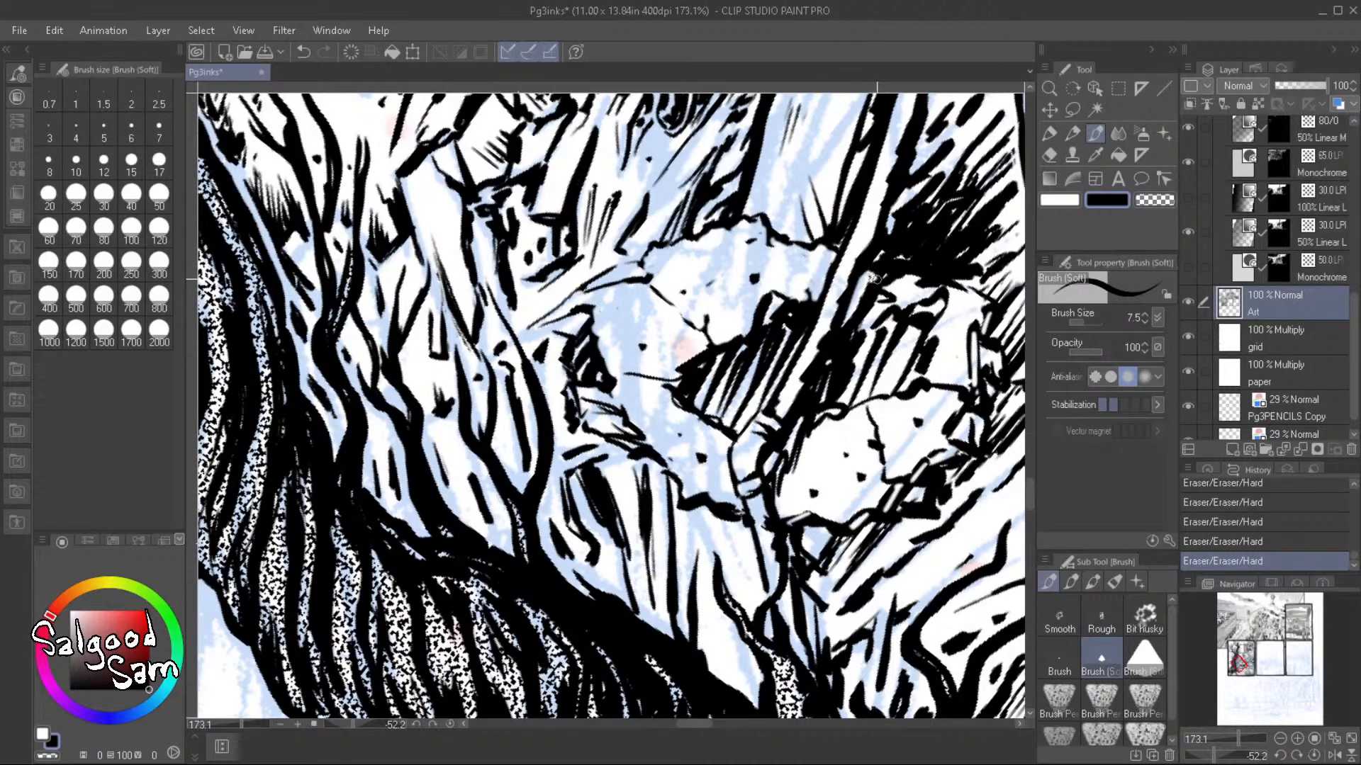
pyautogui.moveTo(850, 318)
pyautogui.mouseDown()
pyautogui.moveTo(869, 287)
pyautogui.moveTo(899, 286)
pyautogui.moveTo(878, 300)
pyautogui.moveTo(878, 277)
pyautogui.moveTo(897, 266)
pyautogui.moveTo(876, 260)
pyautogui.moveTo(901, 266)
pyautogui.moveTo(892, 291)
pyautogui.moveTo(919, 274)
pyautogui.moveTo(888, 268)
pyautogui.moveTo(930, 270)
pyautogui.moveTo(926, 284)
pyautogui.moveTo(938, 269)
pyautogui.moveTo(854, 309)
pyautogui.mouseUp()
pyautogui.moveTo(886, 260)
pyautogui.mouseDown()
pyautogui.moveTo(851, 304)
pyautogui.moveTo(859, 282)
pyautogui.moveTo(847, 325)
pyautogui.moveTo(879, 297)
pyautogui.moveTo(879, 269)
pyautogui.mouseUp()
pyautogui.moveTo(895, 239); pyautogui.dragTo(871, 266)
pyautogui.scroll(-4, 923, 289)
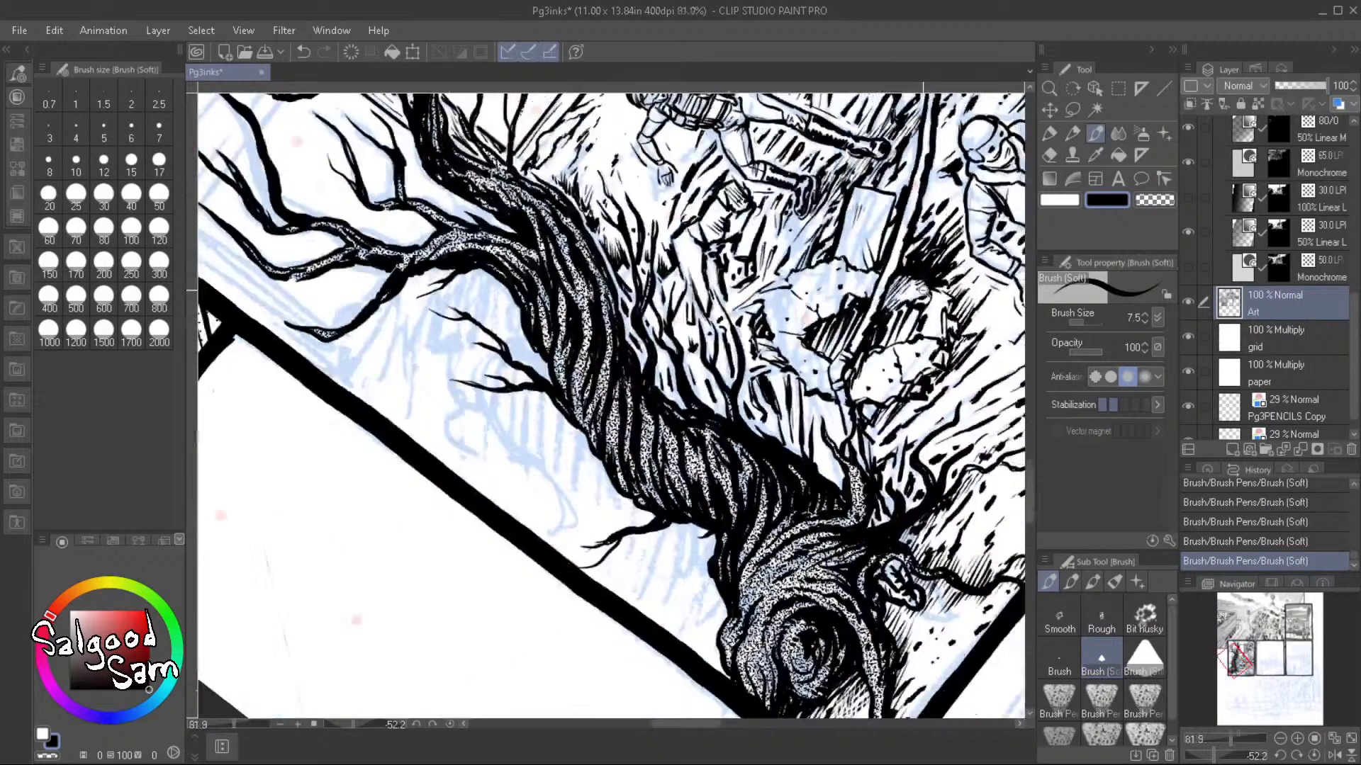
pyautogui.moveTo(875, 387); pyautogui.dragTo(766, 369)
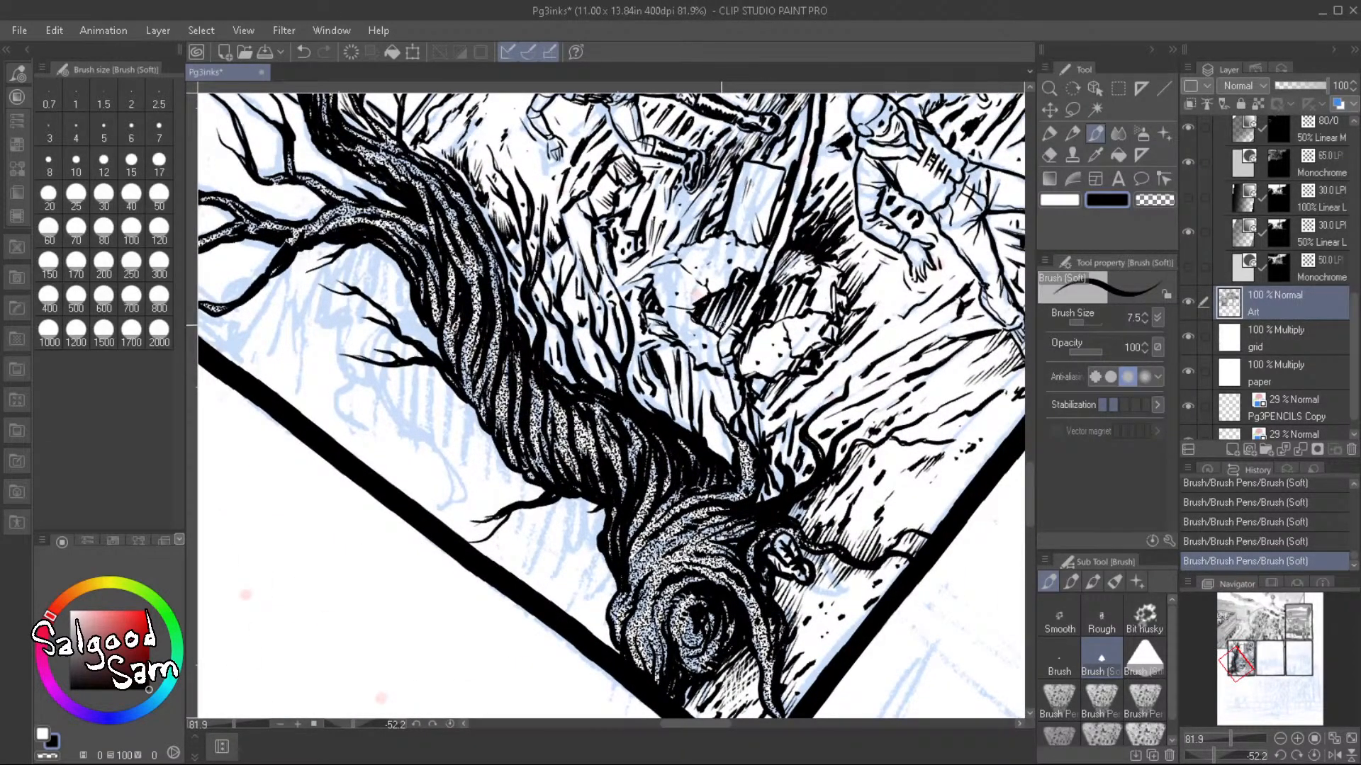
# Cut light slanted gaps into the dark hatching of the slab's opening on the tree side of the beam with the Hard eraser
pyautogui.scroll(6, 708, 326)
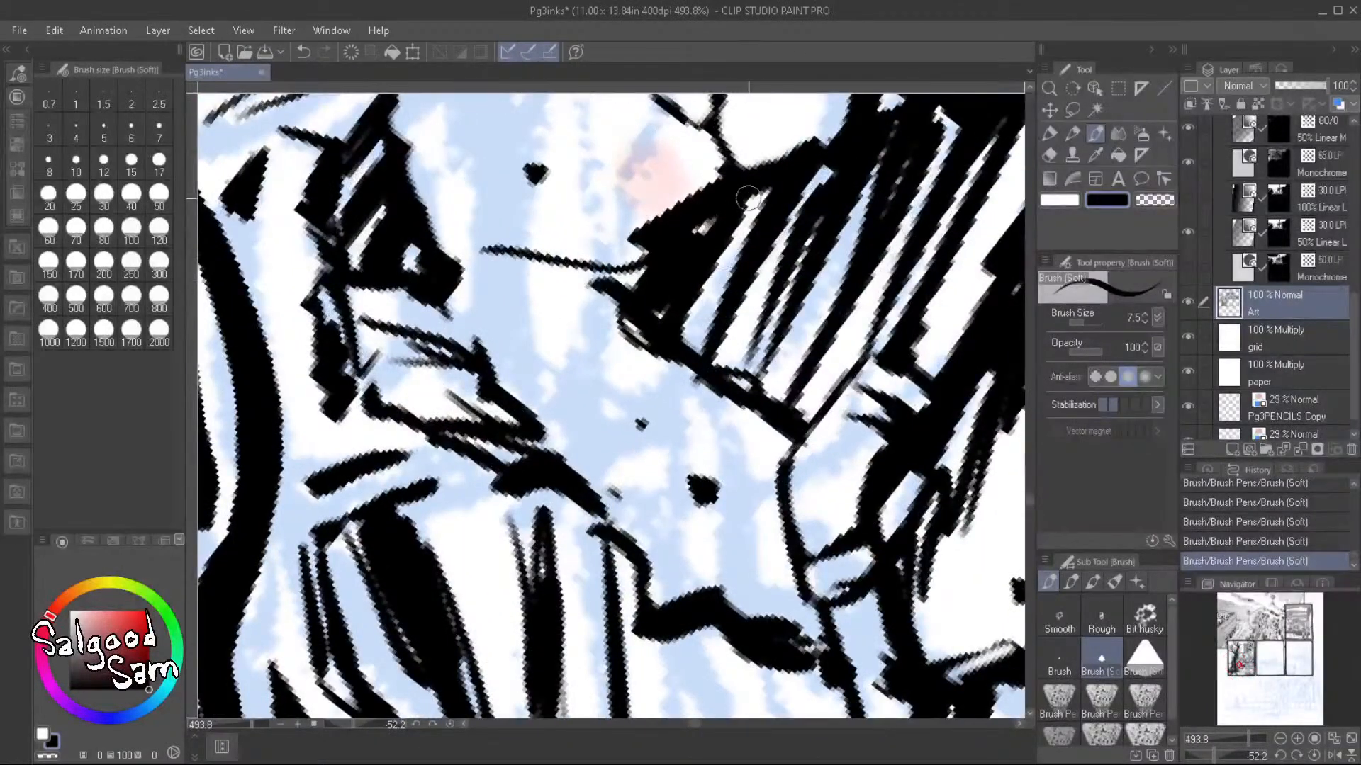
pyautogui.moveTo(748, 199); pyautogui.dragTo(695, 313)
pyautogui.moveTo(696, 221)
pyautogui.mouseDown()
pyautogui.moveTo(665, 286)
pyautogui.moveTo(690, 246)
pyautogui.mouseUp()
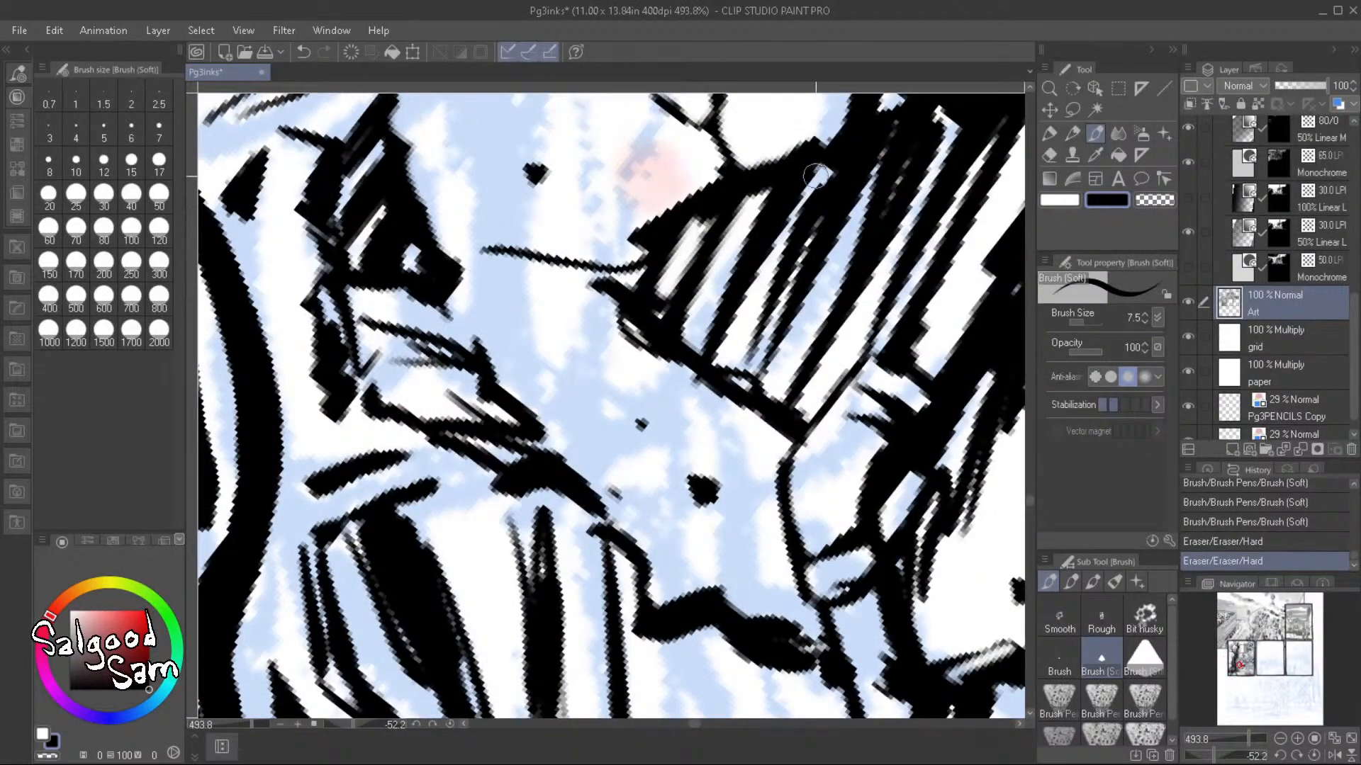
pyautogui.moveTo(815, 175); pyautogui.dragTo(753, 309)
pyautogui.moveTo(893, 149)
pyautogui.mouseDown()
pyautogui.moveTo(874, 190)
pyautogui.moveTo(898, 135)
pyautogui.moveTo(789, 329)
pyautogui.moveTo(819, 257)
pyautogui.mouseUp()
pyautogui.moveTo(878, 203)
pyautogui.mouseDown()
pyautogui.moveTo(802, 364)
pyautogui.moveTo(902, 158)
pyautogui.moveTo(779, 402)
pyautogui.moveTo(869, 232)
pyautogui.mouseUp()
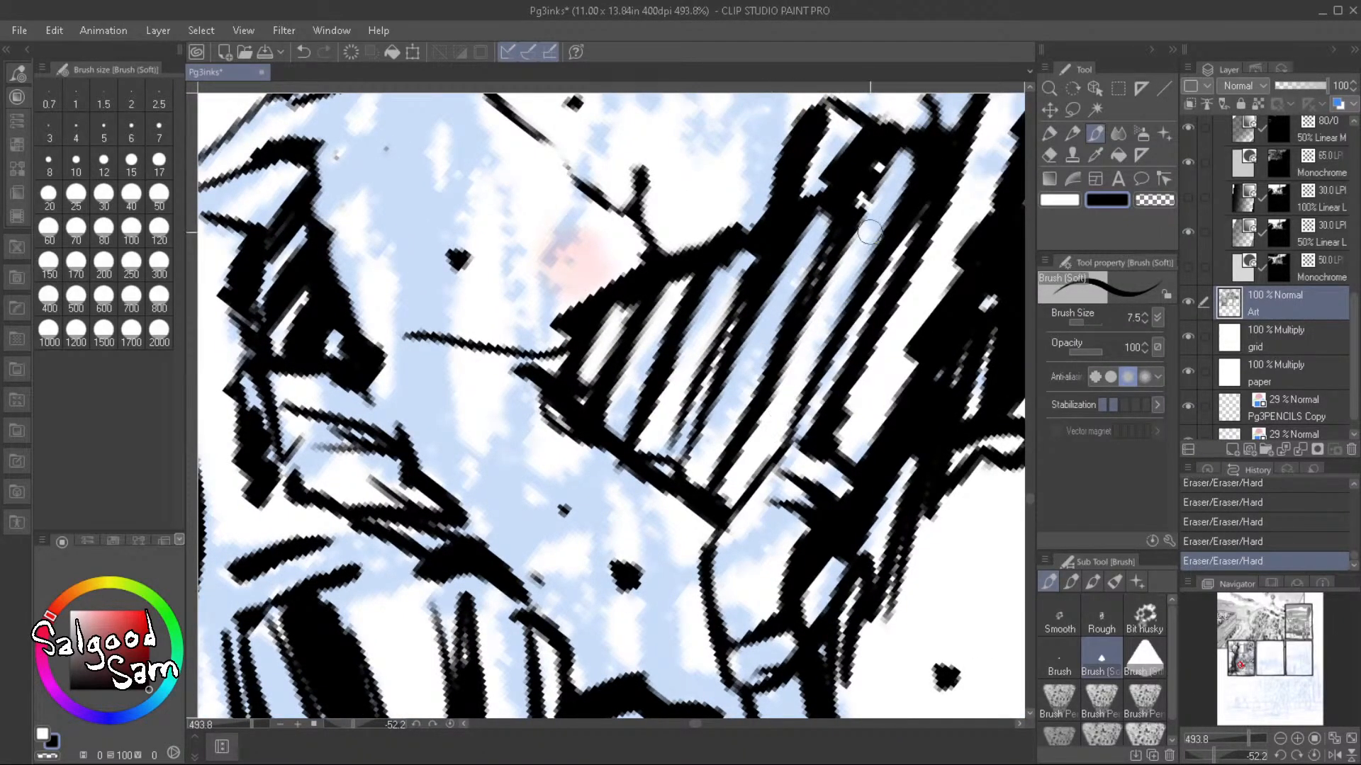
pyautogui.moveTo(930, 175)
pyautogui.mouseDown()
pyautogui.moveTo(818, 178)
pyautogui.moveTo(786, 264)
pyautogui.mouseUp()
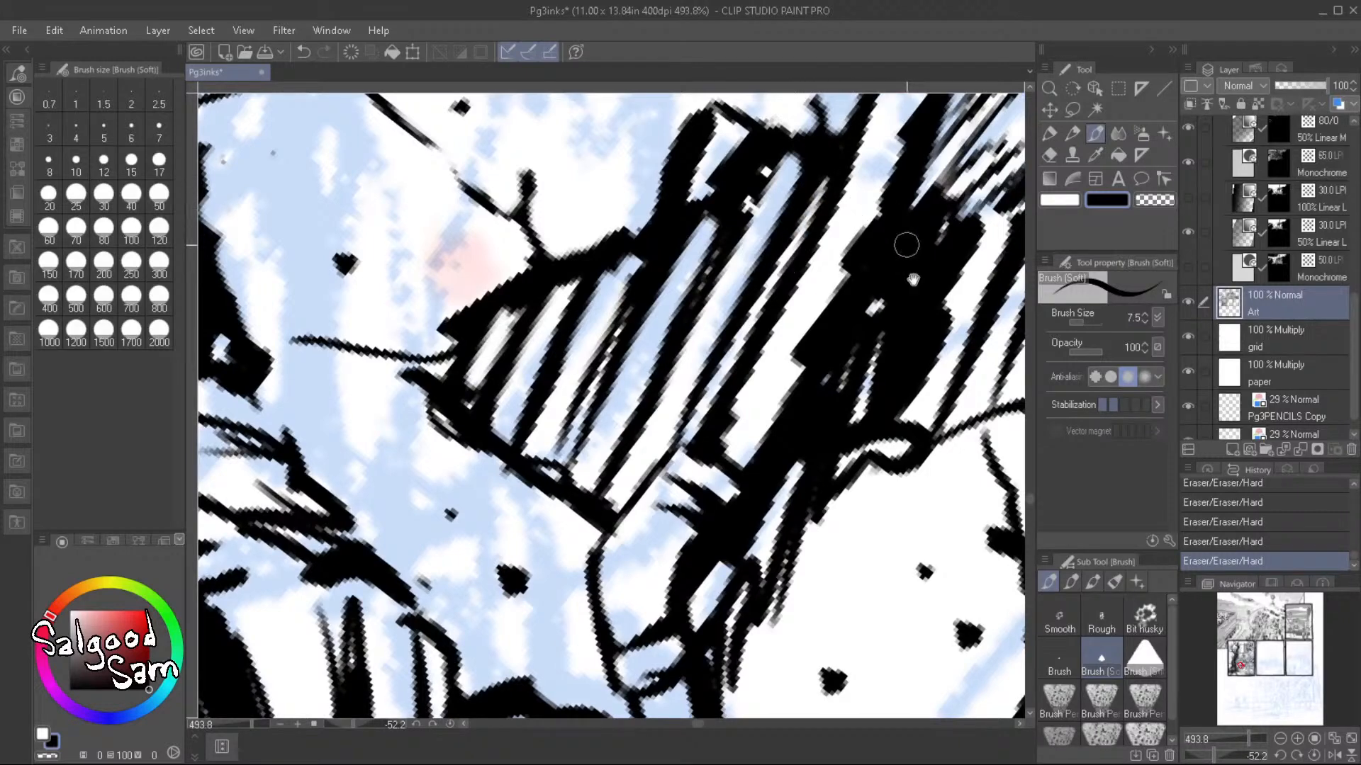
# Open up light gaps in the solid black on the far side of the fallen beam with the Hard eraser
pyautogui.moveTo(913, 280)
pyautogui.mouseDown()
pyautogui.moveTo(822, 382)
pyautogui.moveTo(785, 389)
pyautogui.moveTo(769, 416)
pyautogui.moveTo(817, 315)
pyautogui.moveTo(801, 348)
pyautogui.mouseUp()
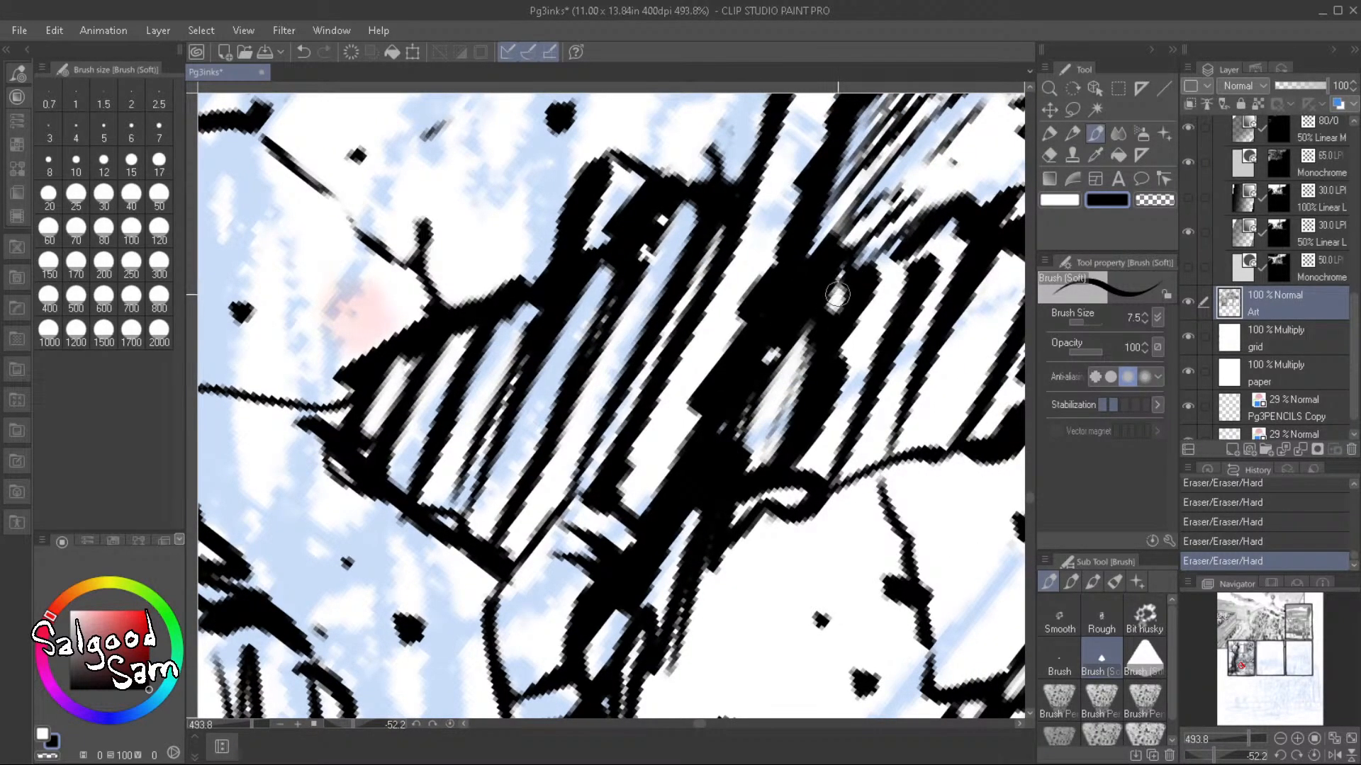
pyautogui.moveTo(837, 294); pyautogui.dragTo(828, 306)
pyautogui.moveTo(853, 358); pyautogui.dragTo(811, 445)
pyautogui.moveTo(833, 379); pyautogui.dragTo(883, 271)
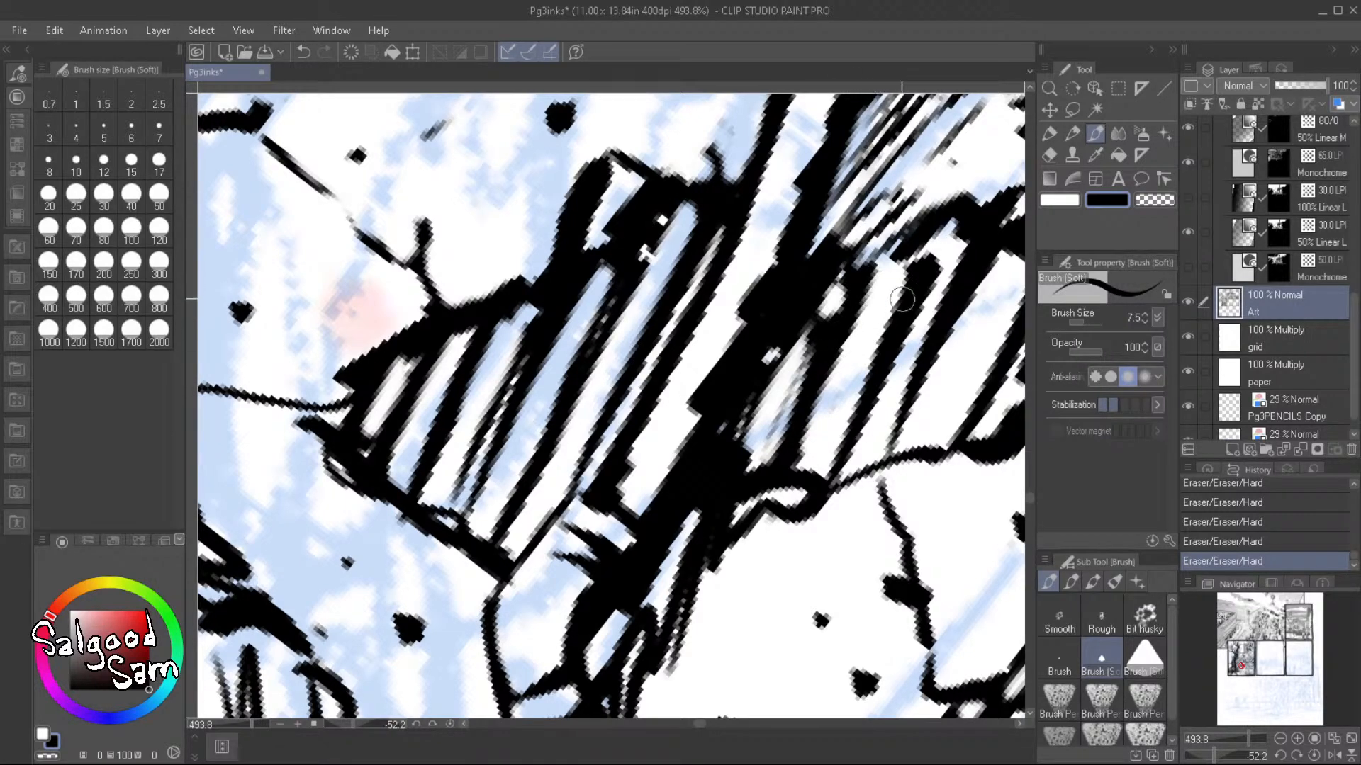
# Ink thick parallel hatch strokes down the dark opening on the far side of the fallen beam
pyautogui.moveTo(851, 318); pyautogui.dragTo(788, 454)
pyautogui.moveTo(907, 283); pyautogui.dragTo(830, 465)
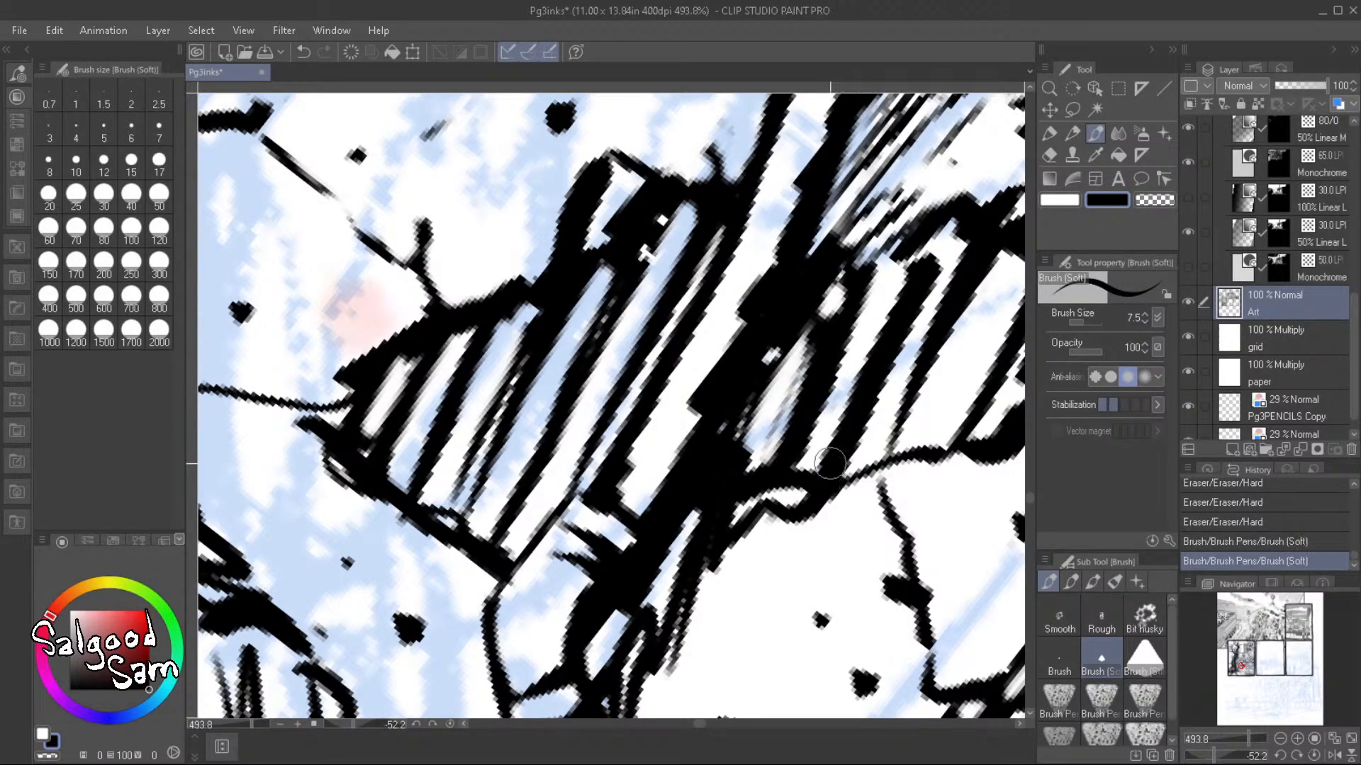
pyautogui.moveTo(928, 329)
pyautogui.mouseDown()
pyautogui.moveTo(883, 451)
pyautogui.moveTo(995, 243)
pyautogui.moveTo(913, 352)
pyautogui.moveTo(965, 248)
pyautogui.moveTo(878, 445)
pyautogui.moveTo(949, 255)
pyautogui.moveTo(852, 372)
pyautogui.mouseUp()
pyautogui.moveTo(854, 325); pyautogui.dragTo(788, 453)
pyautogui.moveTo(935, 255); pyautogui.dragTo(848, 445)
pyautogui.scroll(-5, 903, 322)
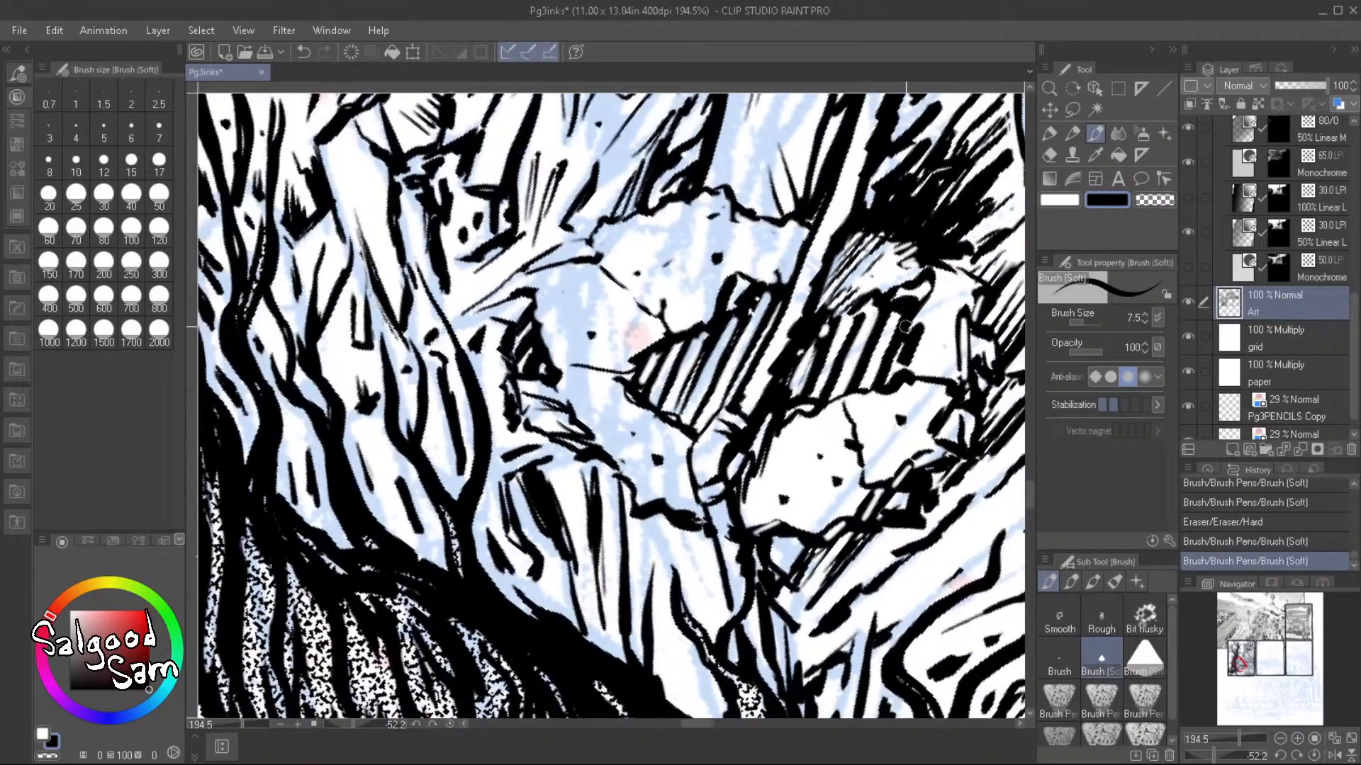
# Thicken the slanted hatch strokes inside the slab's opening on the tree side of the beam
pyautogui.moveTo(711, 406); pyautogui.dragTo(768, 372)
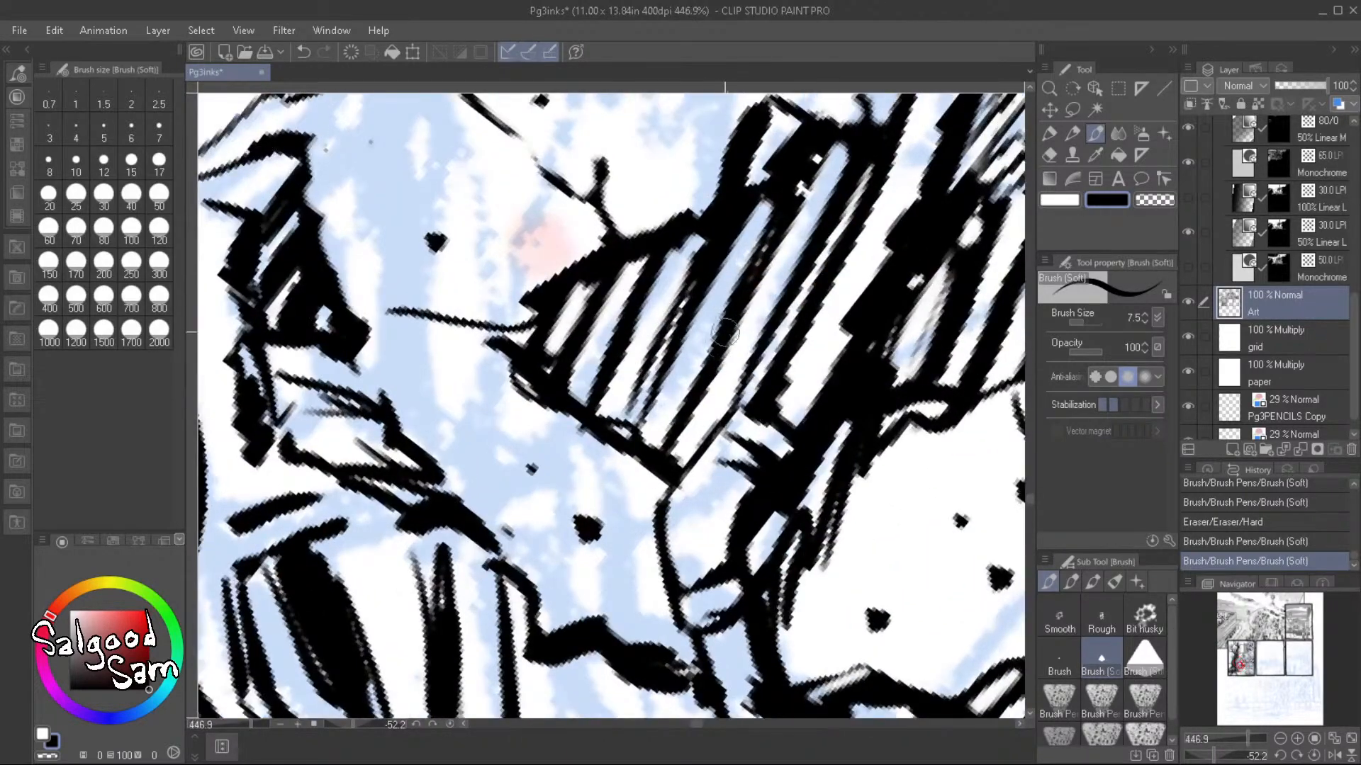
pyautogui.moveTo(725, 328); pyautogui.dragTo(669, 452)
pyautogui.moveTo(661, 332); pyautogui.dragTo(623, 418)
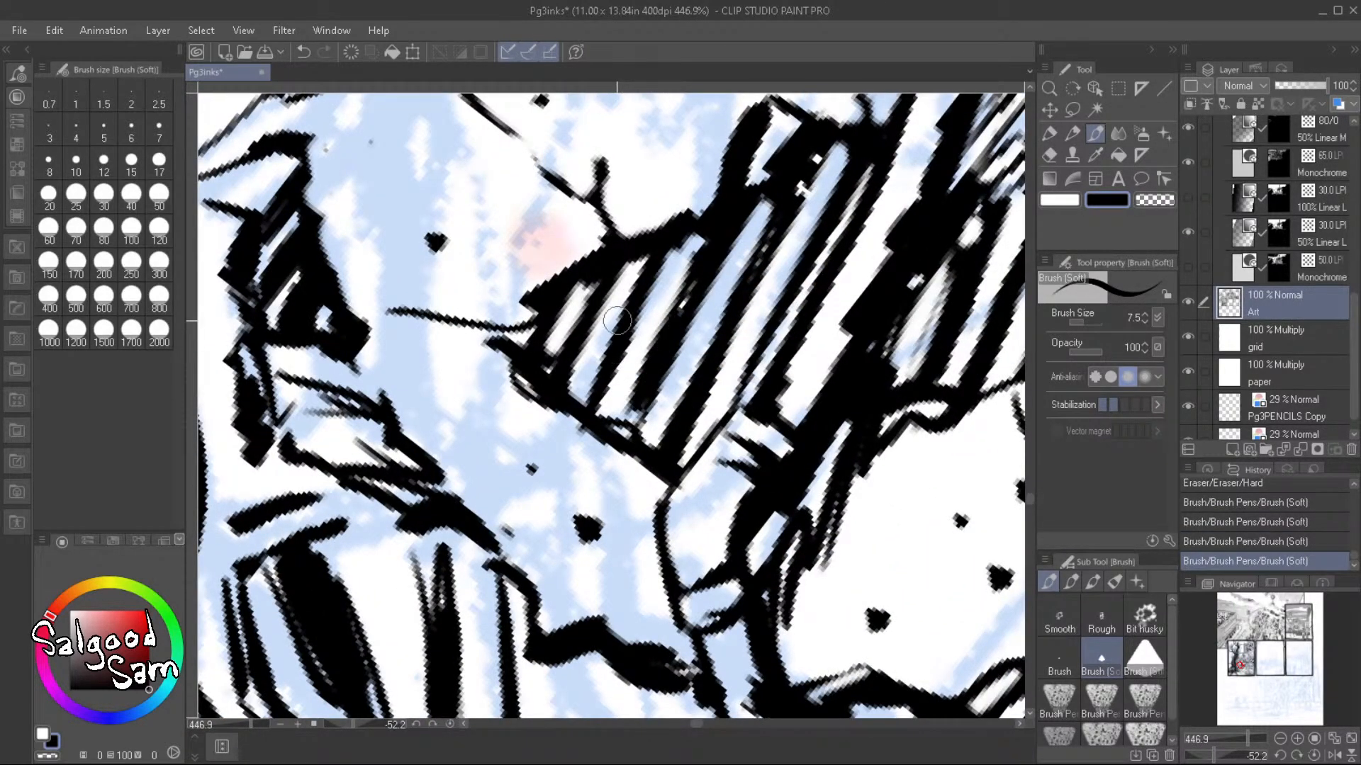
pyautogui.moveTo(609, 363); pyautogui.dragTo(573, 411)
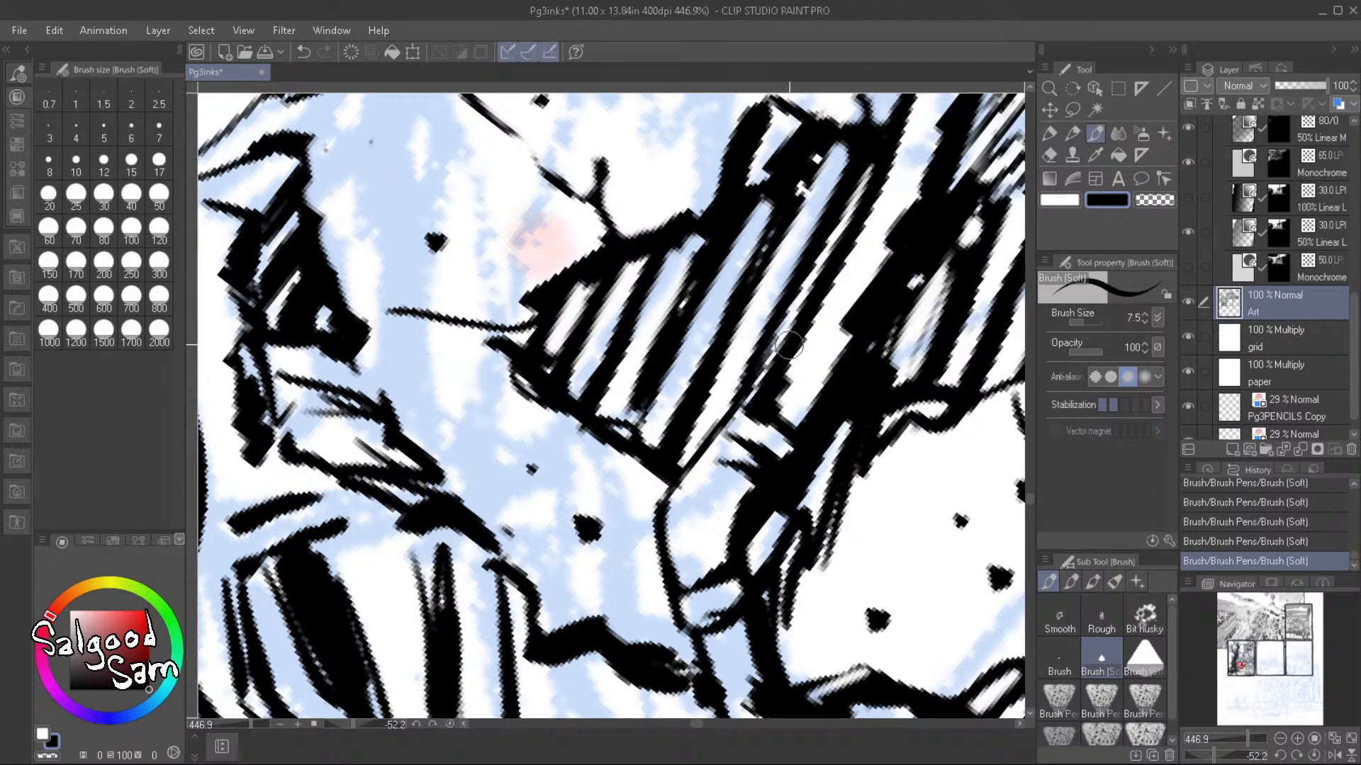
pyautogui.moveTo(859, 401); pyautogui.dragTo(824, 414)
pyautogui.moveTo(898, 520); pyautogui.dragTo(861, 509)
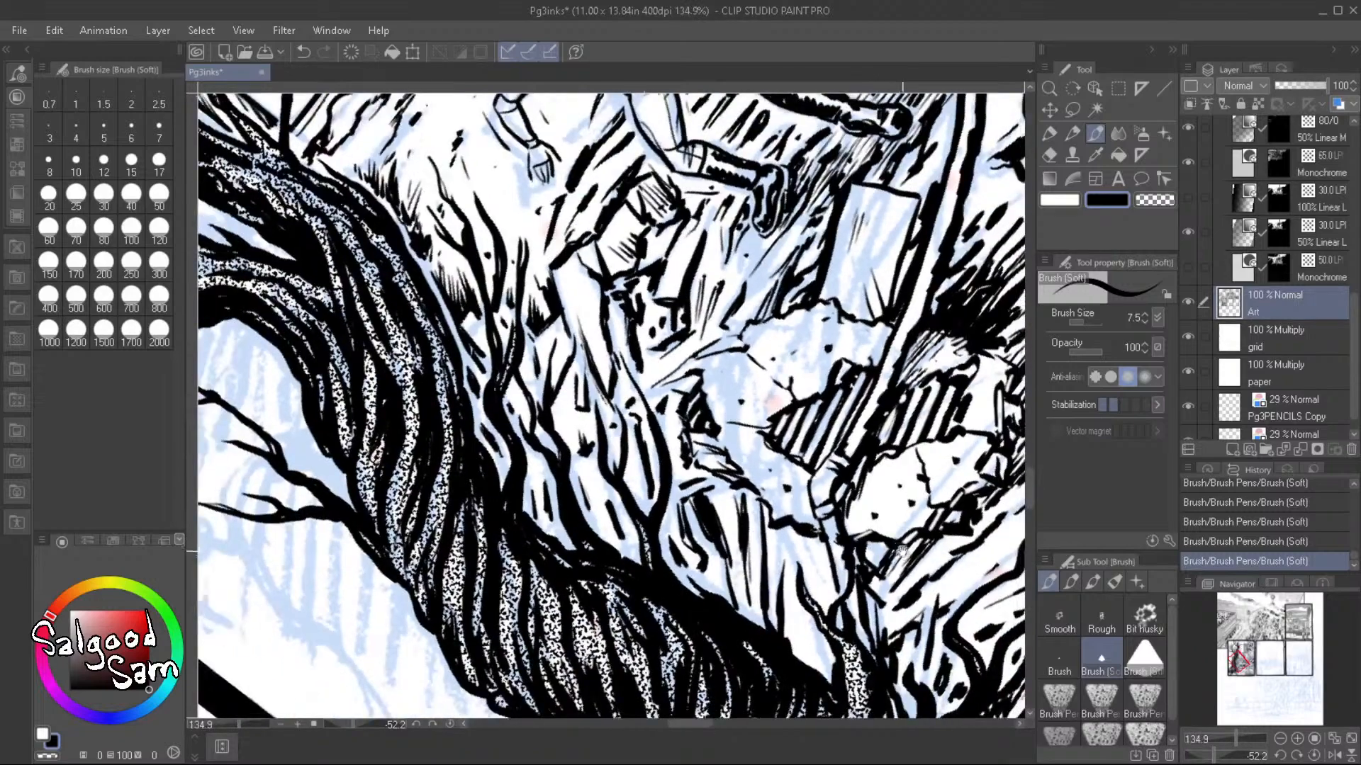
pyautogui.moveTo(900, 556); pyautogui.dragTo(720, 530)
pyautogui.moveTo(855, 558); pyautogui.dragTo(819, 571)
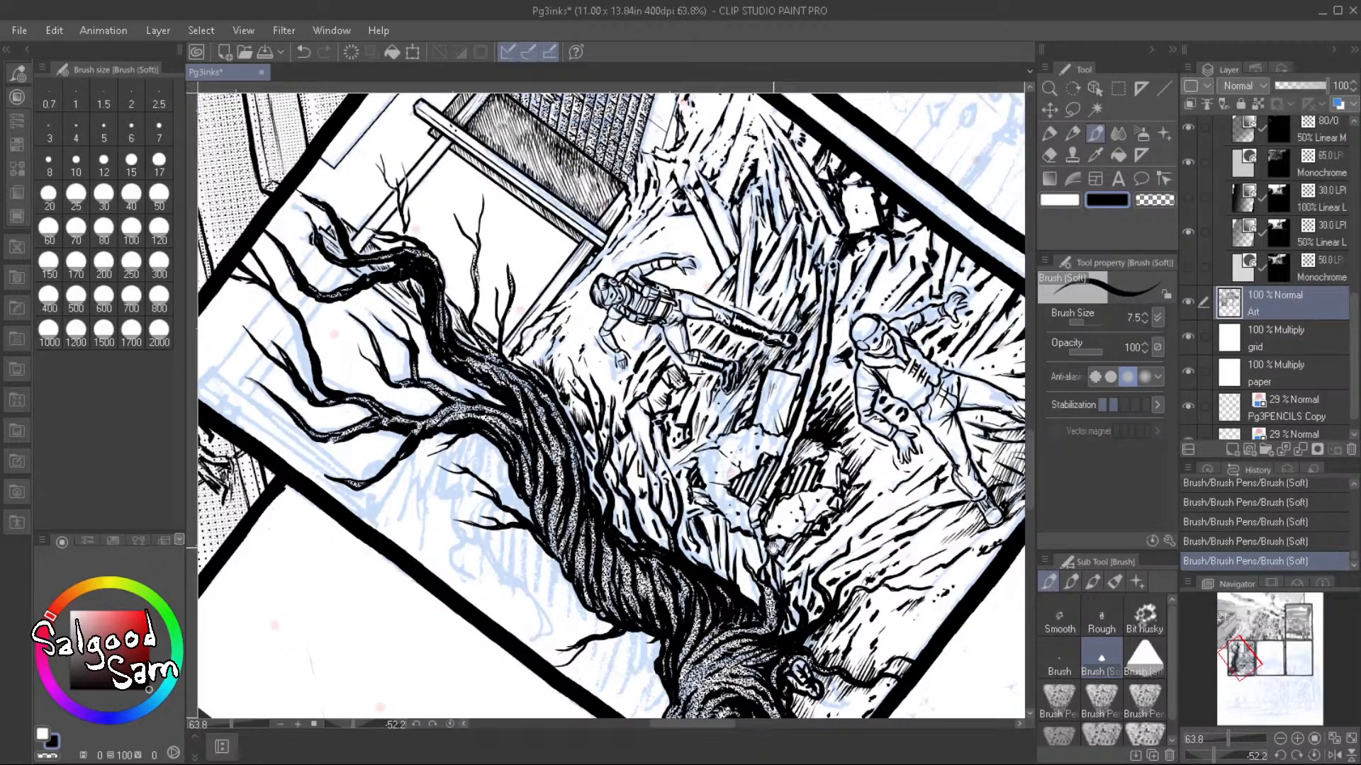
# Clean up the lower end of the fallen beam with the Hard eraser and re-ink its outline where it meets the slab
pyautogui.moveTo(769, 546); pyautogui.dragTo(801, 438)
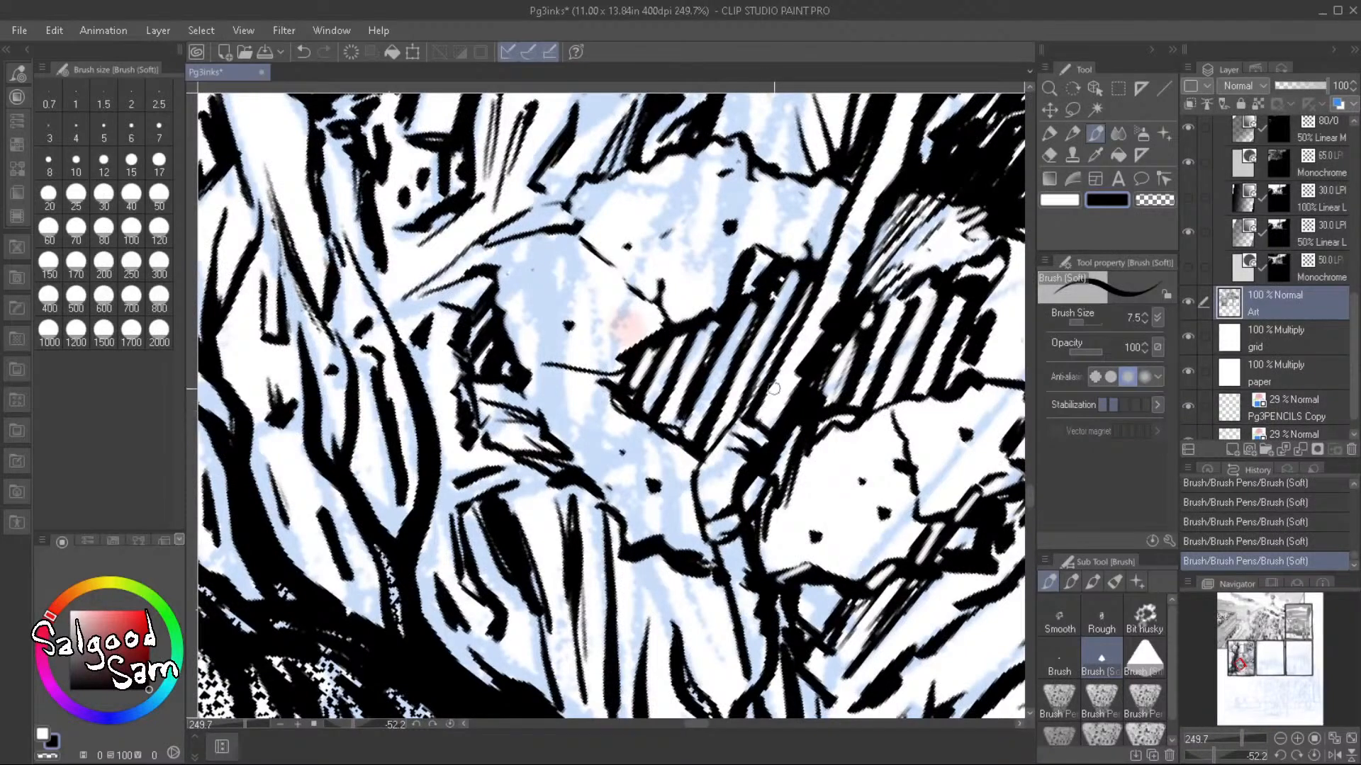
pyautogui.moveTo(808, 315); pyautogui.dragTo(780, 365)
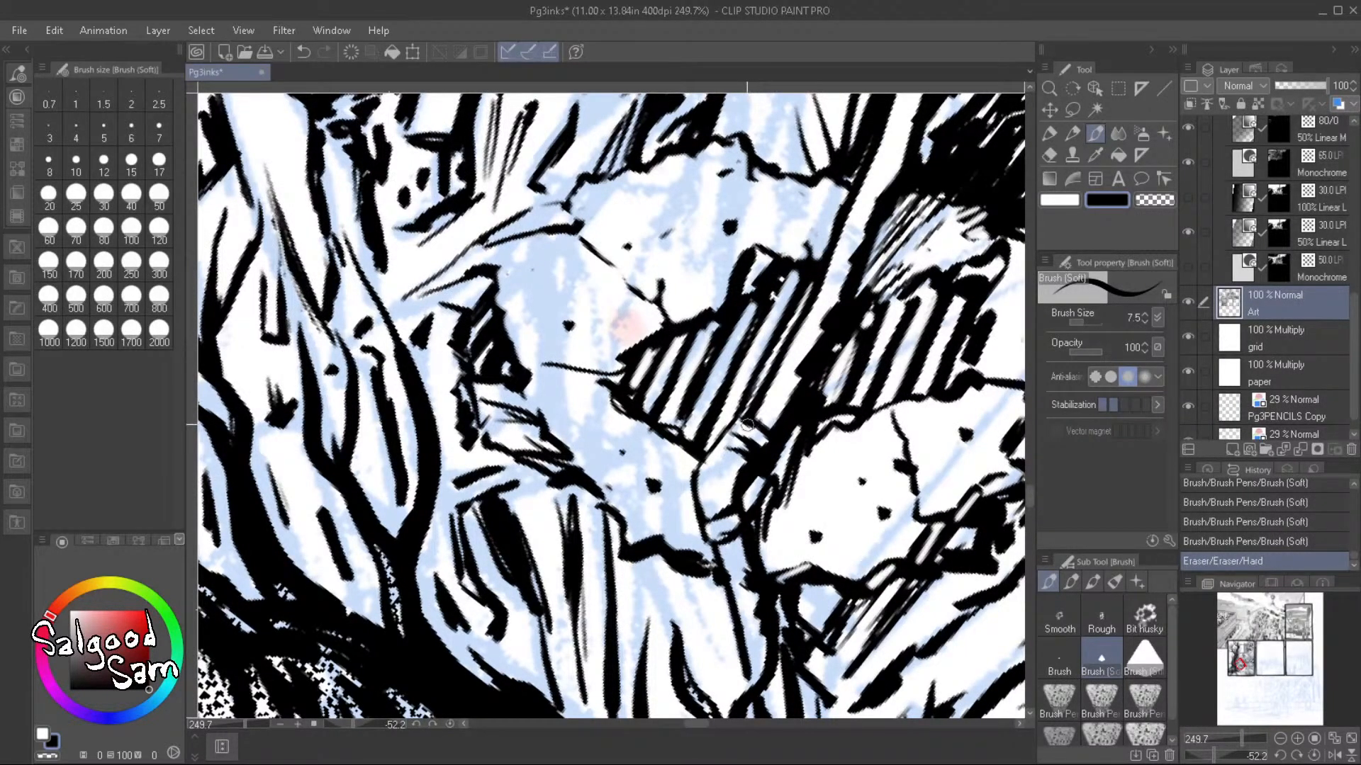
pyautogui.moveTo(746, 423)
pyautogui.mouseDown()
pyautogui.moveTo(759, 441)
pyautogui.moveTo(713, 439)
pyautogui.moveTo(734, 414)
pyautogui.mouseUp()
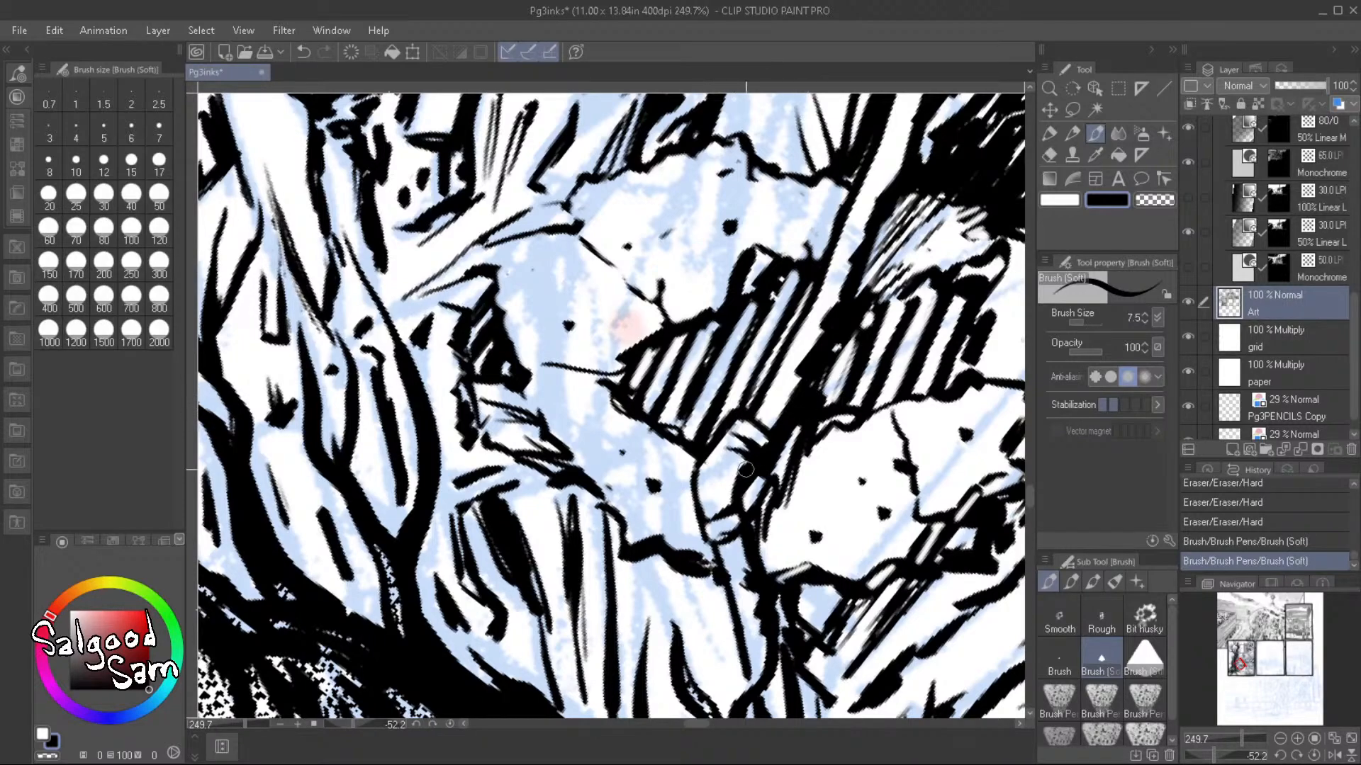
pyautogui.moveTo(701, 462); pyautogui.dragTo(698, 469)
pyautogui.scroll(-3, 848, 495)
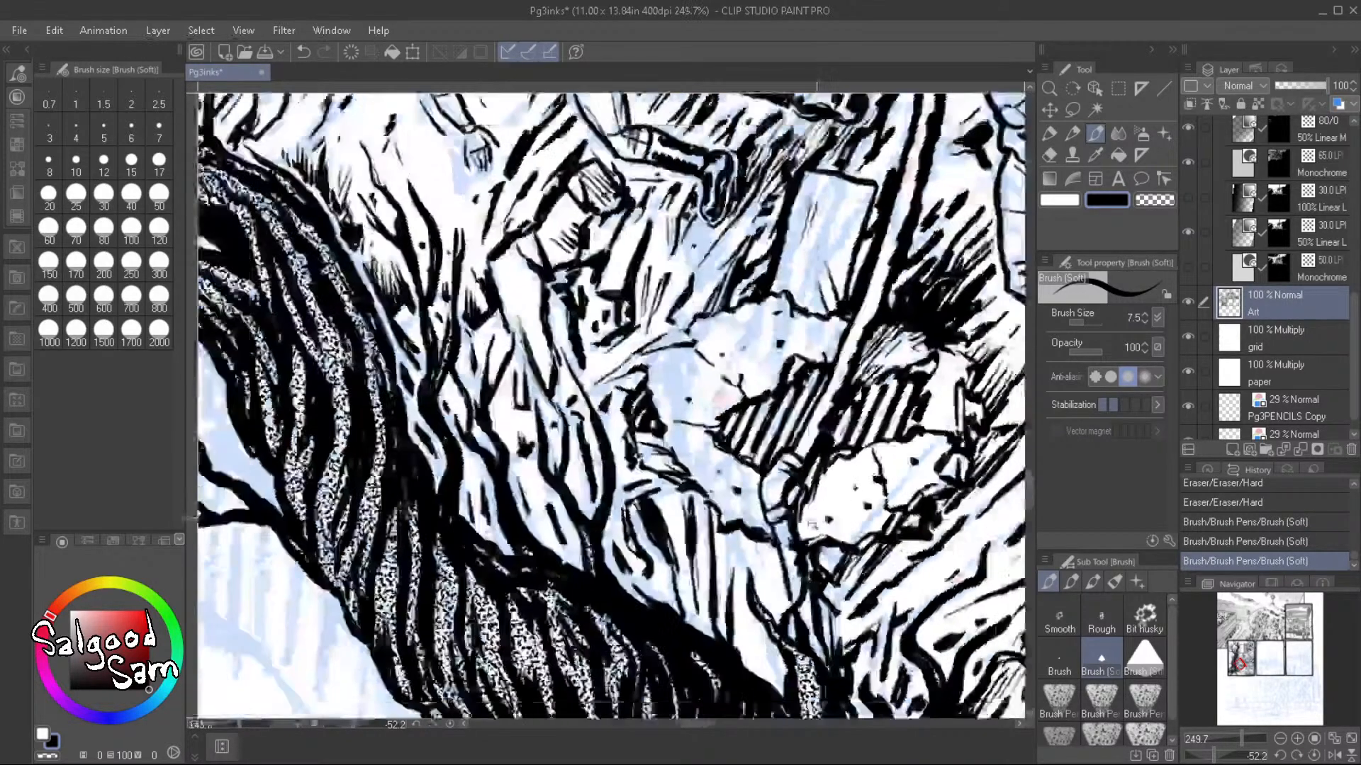
# Hatch a dense shadow of slanted strokes on the ground beside the slab, below the masked figure's lowered hand
pyautogui.scroll(-5, 812, 525)
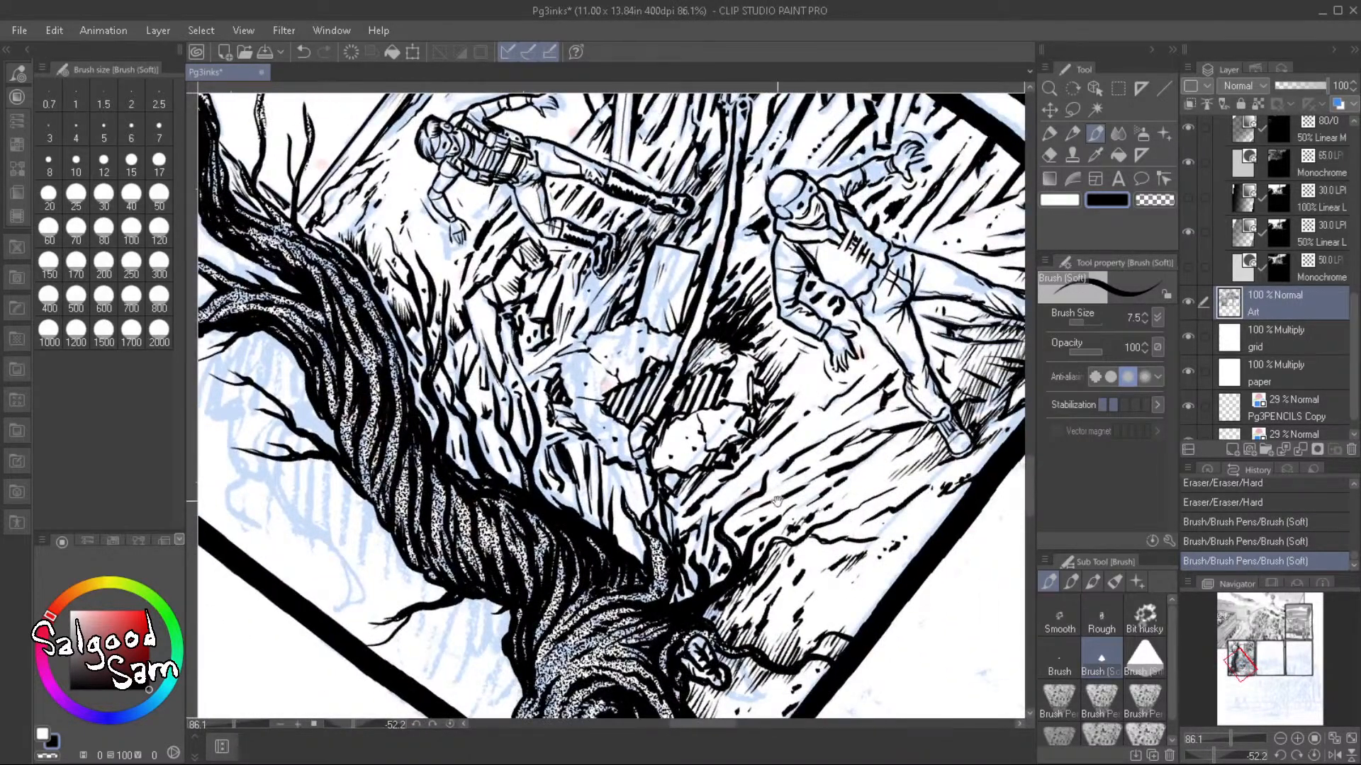
pyautogui.scroll(3, 766, 468)
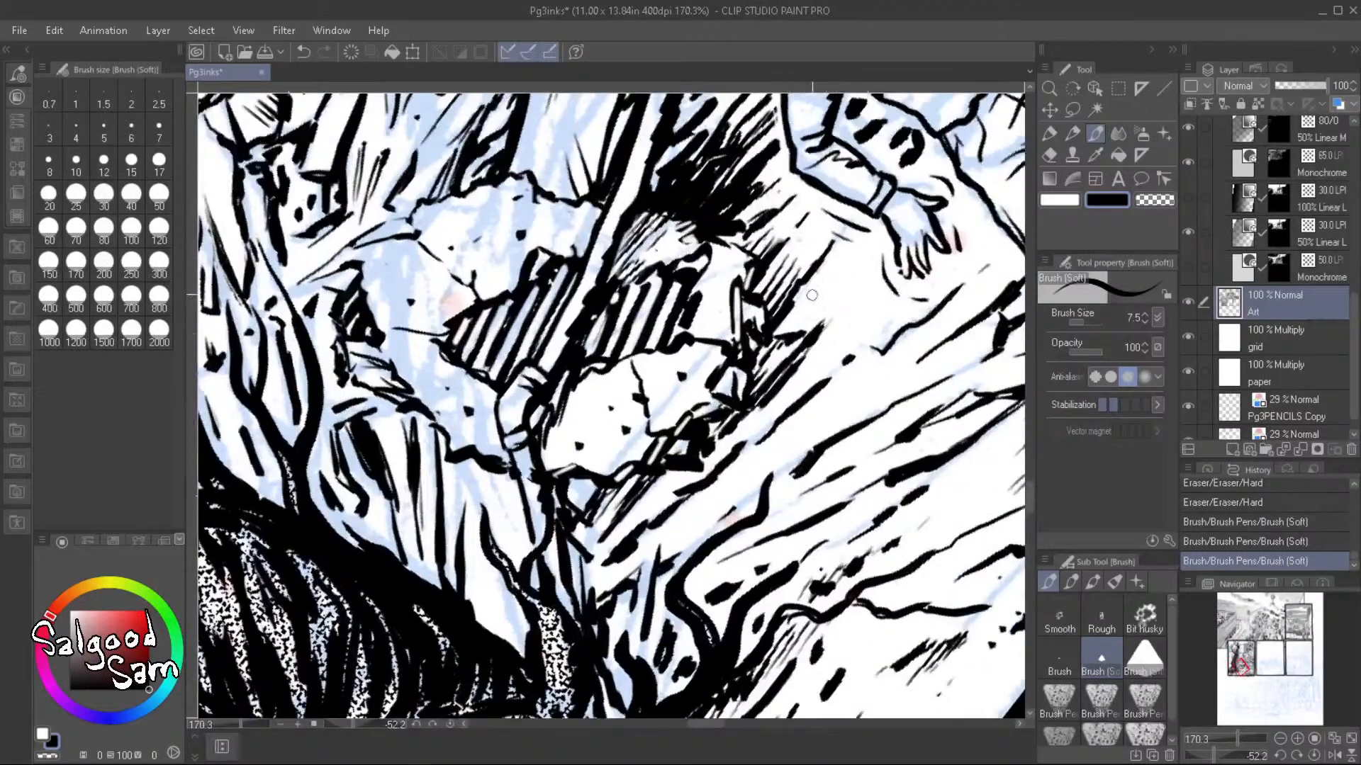
pyautogui.moveTo(817, 304)
pyautogui.mouseDown()
pyautogui.moveTo(764, 342)
pyautogui.moveTo(825, 298)
pyautogui.moveTo(764, 350)
pyautogui.moveTo(791, 342)
pyautogui.moveTo(764, 352)
pyautogui.moveTo(777, 356)
pyautogui.moveTo(759, 383)
pyautogui.mouseUp()
pyautogui.moveTo(811, 331); pyautogui.dragTo(777, 358)
pyautogui.moveTo(861, 285); pyautogui.dragTo(796, 328)
pyautogui.moveTo(846, 305)
pyautogui.mouseDown()
pyautogui.moveTo(808, 336)
pyautogui.moveTo(838, 294)
pyautogui.moveTo(851, 308)
pyautogui.moveTo(799, 352)
pyautogui.moveTo(813, 350)
pyautogui.moveTo(754, 431)
pyautogui.mouseUp()
pyautogui.moveTo(831, 365); pyautogui.dragTo(741, 445)
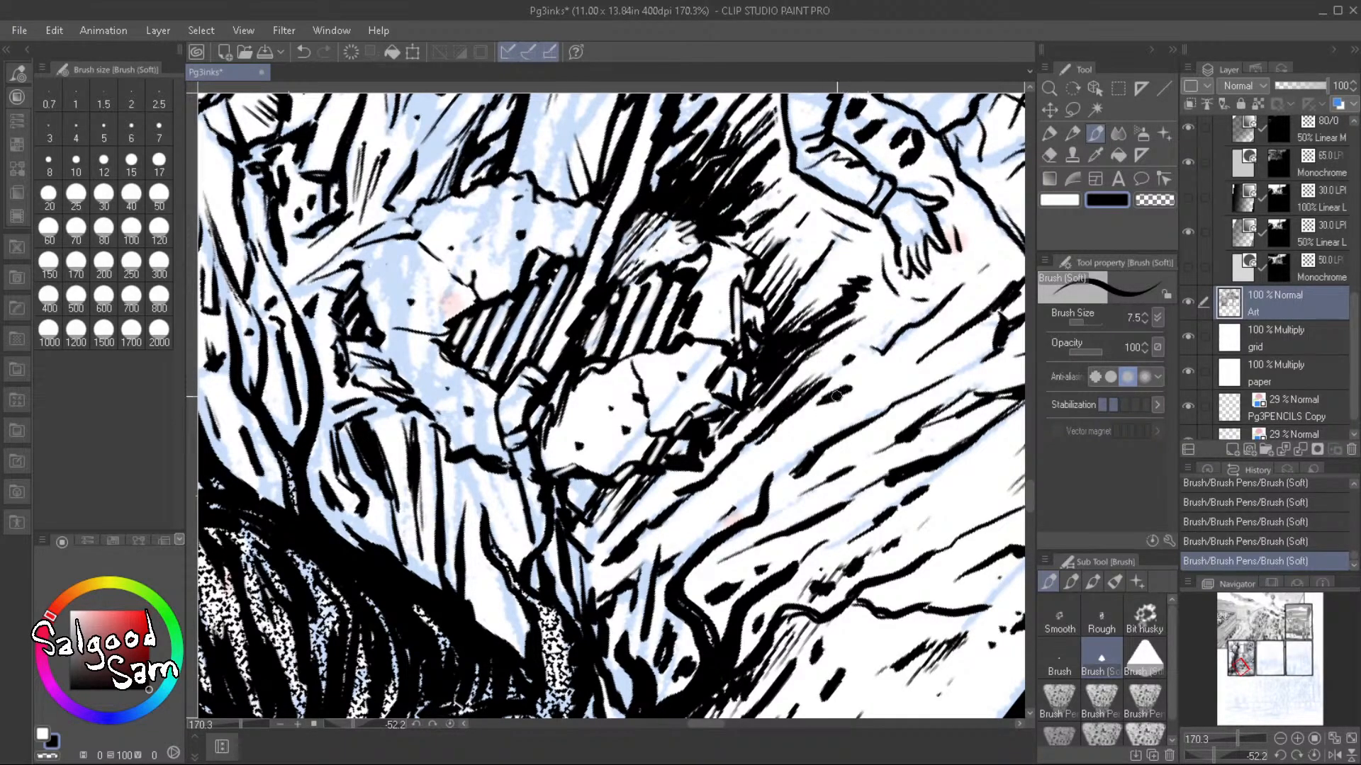
# Ink a ragged ledge line over the pencils between the panel's left border and the tree, below the lowest long branch
pyautogui.scroll(-3, 783, 457)
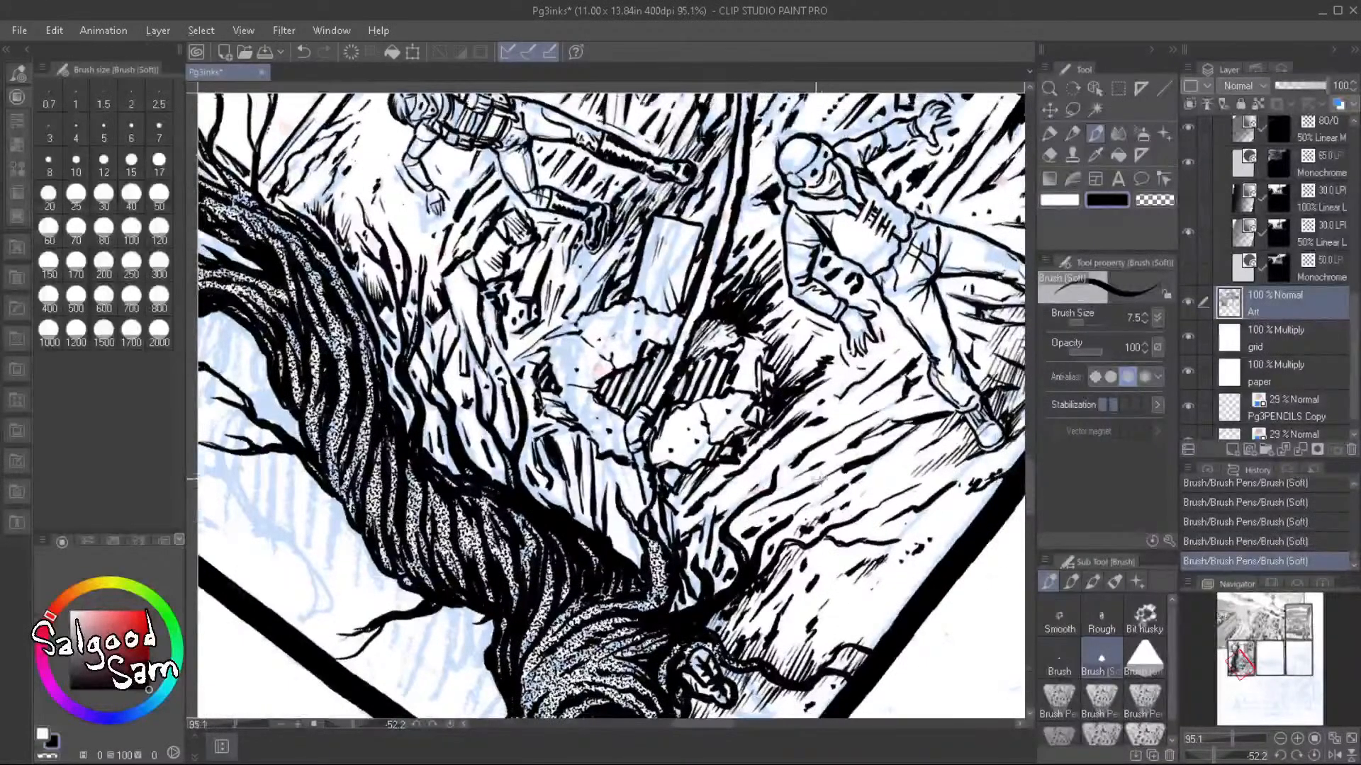
pyautogui.scroll(-3, 801, 489)
pyautogui.press('r')
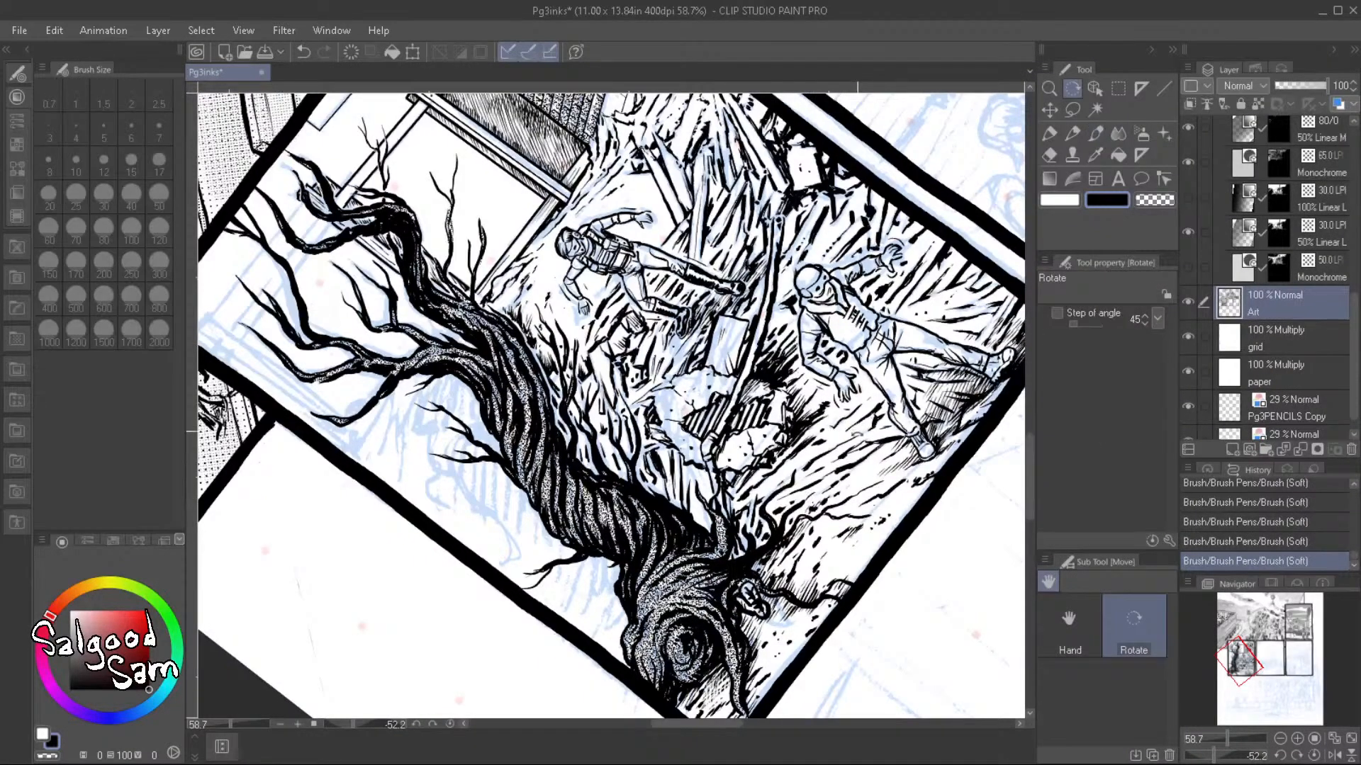
pyautogui.moveTo(856, 429)
pyautogui.mouseDown()
pyautogui.moveTo(779, 577)
pyautogui.moveTo(727, 608)
pyautogui.mouseUp()
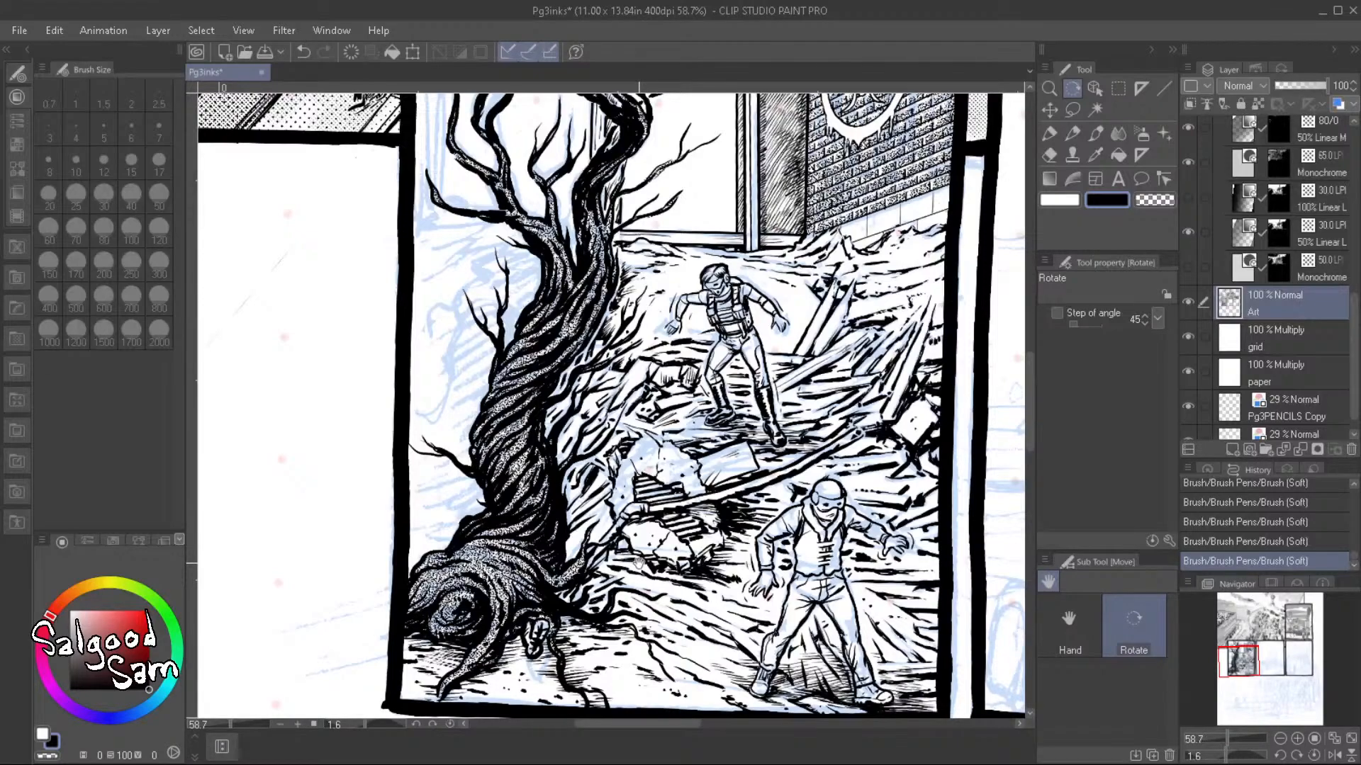
pyautogui.moveTo(452, 394); pyautogui.dragTo(486, 446)
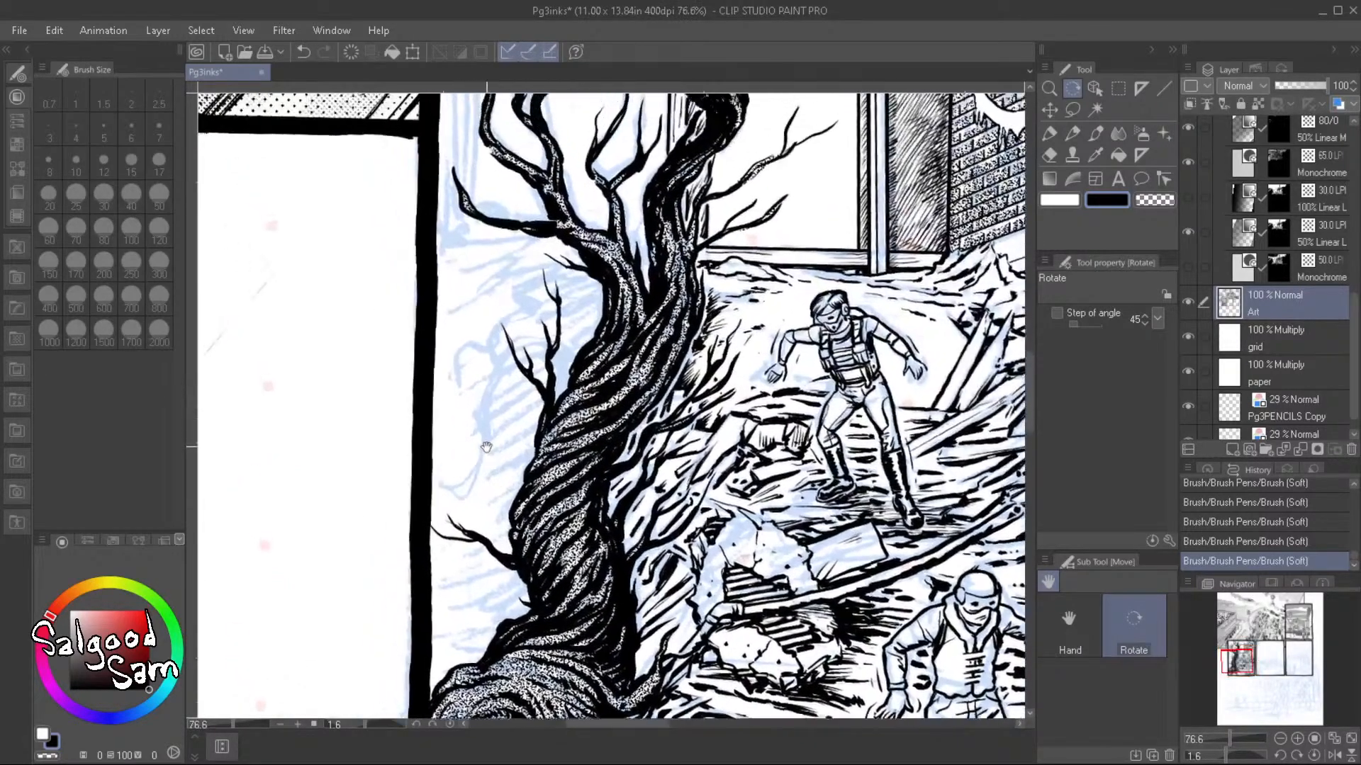
pyautogui.click(444, 302)
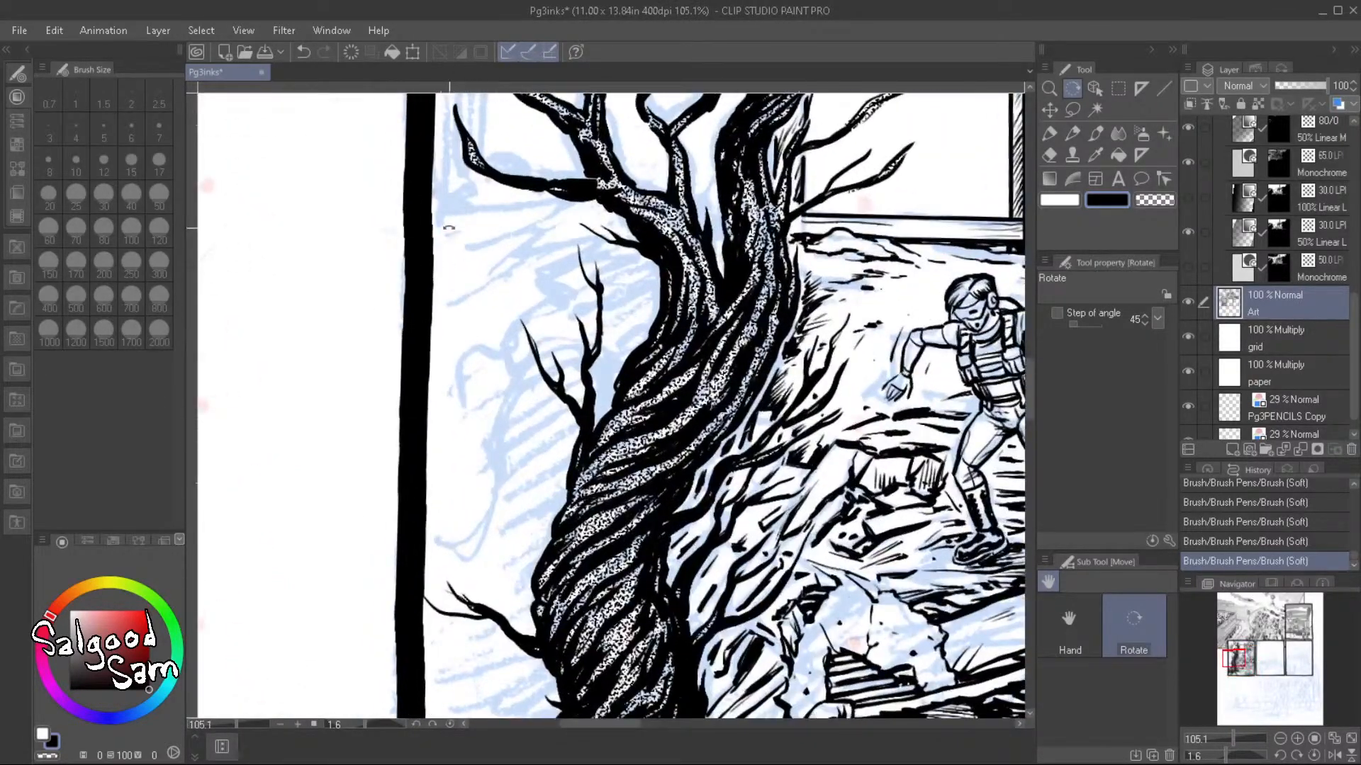
pyautogui.moveTo(449, 228)
pyautogui.mouseDown()
pyautogui.moveTo(437, 244)
pyautogui.moveTo(460, 251)
pyautogui.mouseUp()
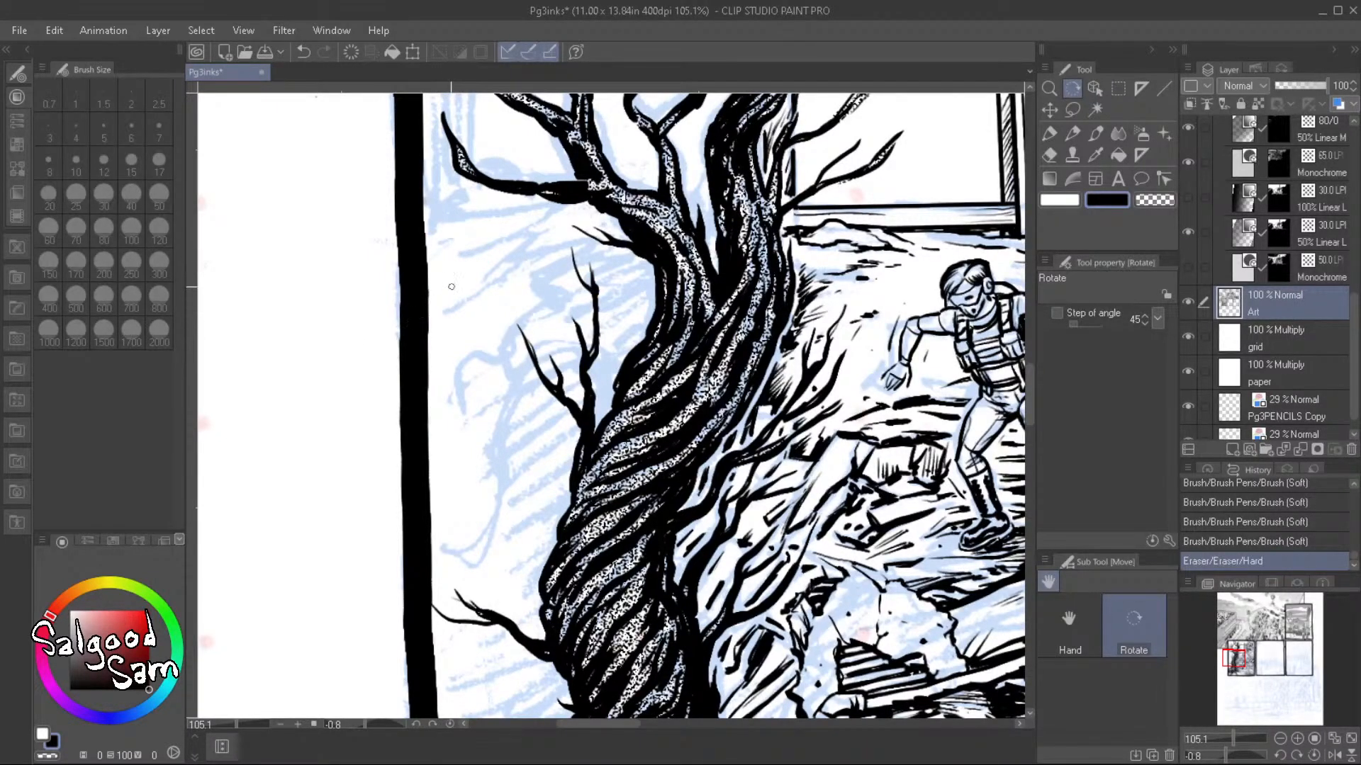
pyautogui.press('b')
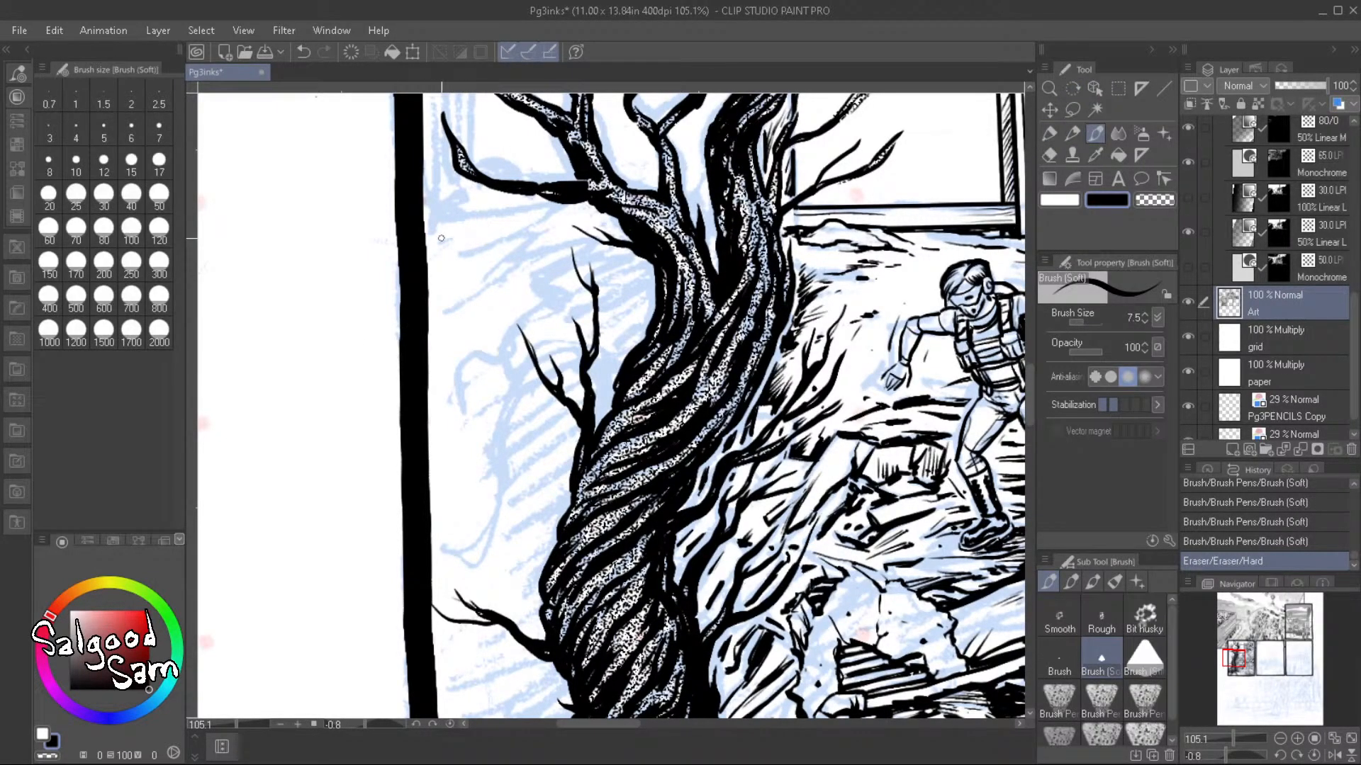
pyautogui.moveTo(453, 251)
pyautogui.mouseDown()
pyautogui.moveTo(482, 257)
pyautogui.moveTo(463, 261)
pyautogui.moveTo(554, 246)
pyautogui.mouseUp()
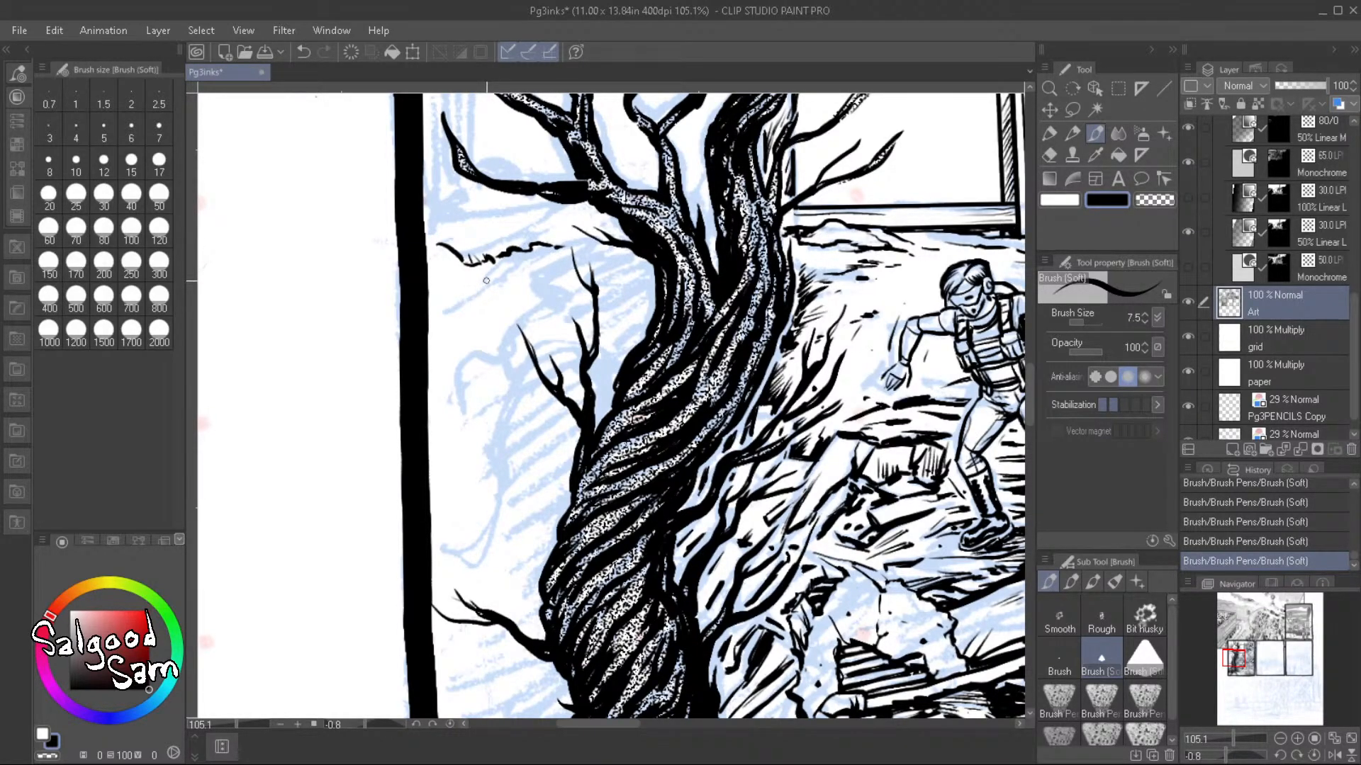
# Ink short, thick slanted shadow strokes down the bank under the ragged ledge, beside the panel border
pyautogui.moveTo(493, 275)
pyautogui.mouseDown()
pyautogui.moveTo(476, 330)
pyautogui.moveTo(429, 331)
pyautogui.mouseUp()
pyautogui.moveTo(435, 269); pyautogui.dragTo(428, 335)
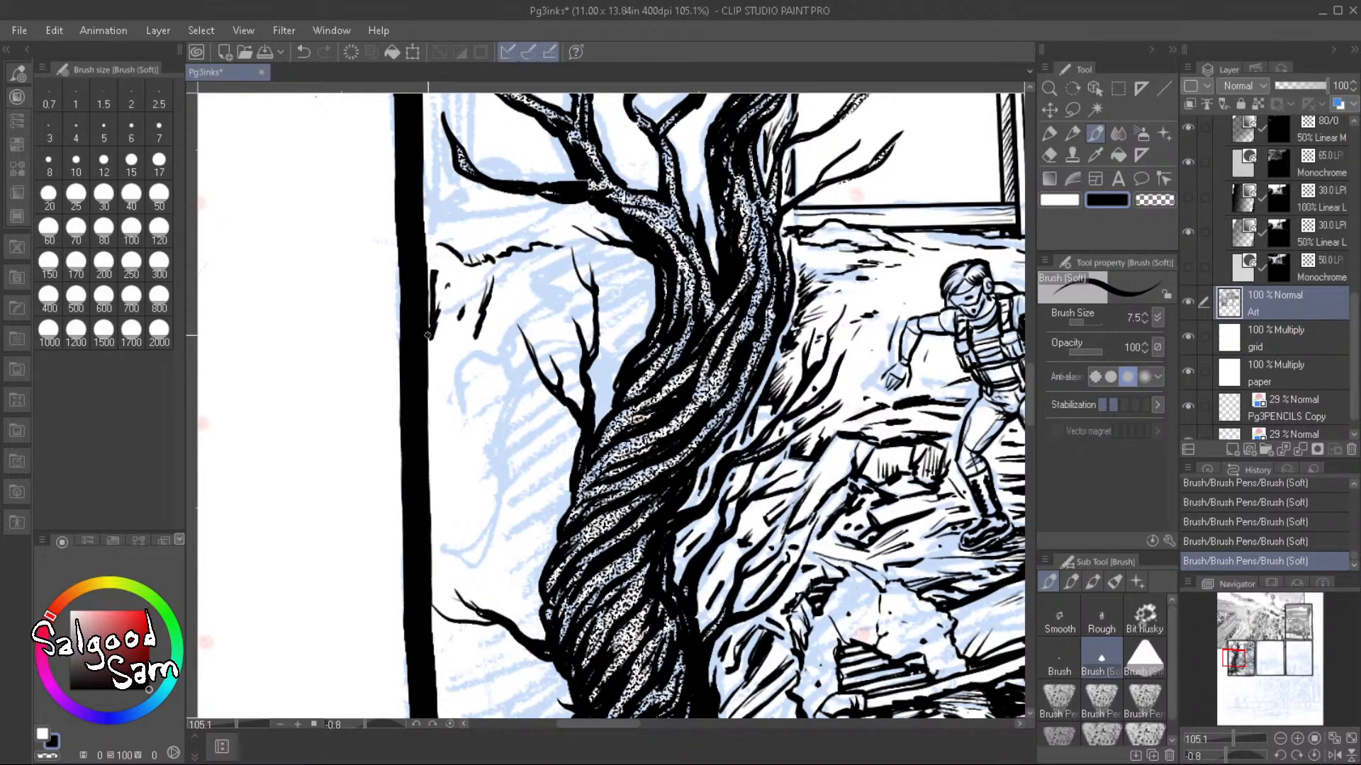
pyautogui.moveTo(503, 272); pyautogui.dragTo(477, 341)
pyautogui.moveTo(484, 326)
pyautogui.mouseDown()
pyautogui.moveTo(444, 358)
pyautogui.moveTo(458, 354)
pyautogui.mouseUp()
pyautogui.moveTo(469, 344)
pyautogui.mouseDown()
pyautogui.moveTo(459, 383)
pyautogui.moveTo(440, 390)
pyautogui.mouseUp()
pyautogui.moveTo(443, 376); pyautogui.dragTo(442, 404)
pyautogui.moveTo(471, 354)
pyautogui.mouseDown()
pyautogui.moveTo(468, 404)
pyautogui.moveTo(450, 381)
pyautogui.mouseUp()
# Hatch fine parallel diagonal strokes at the lower end of the bank's shadow, against the panel border
pyautogui.moveTo(430, 413); pyautogui.dragTo(456, 382)
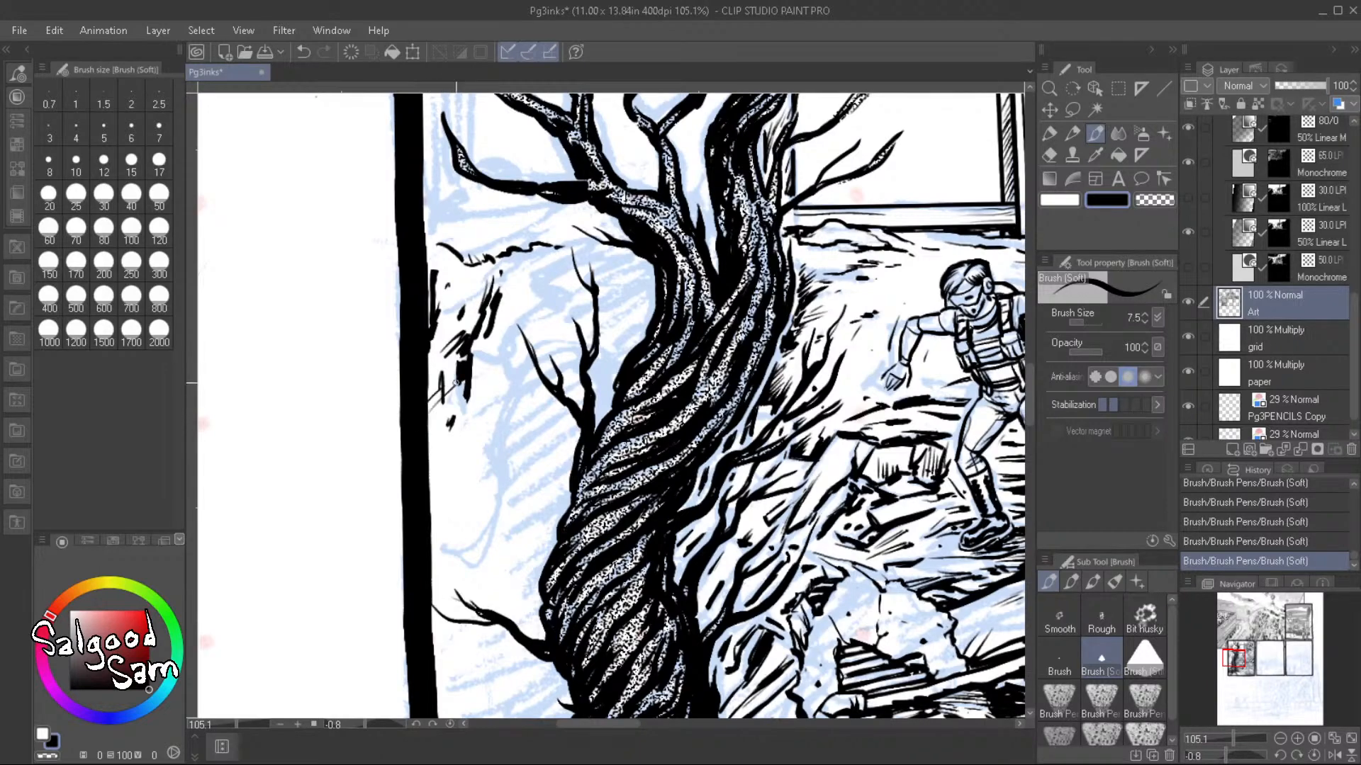
pyautogui.moveTo(431, 430); pyautogui.dragTo(459, 391)
pyautogui.moveTo(435, 434); pyautogui.dragTo(469, 403)
pyautogui.moveTo(449, 431); pyautogui.dragTo(467, 409)
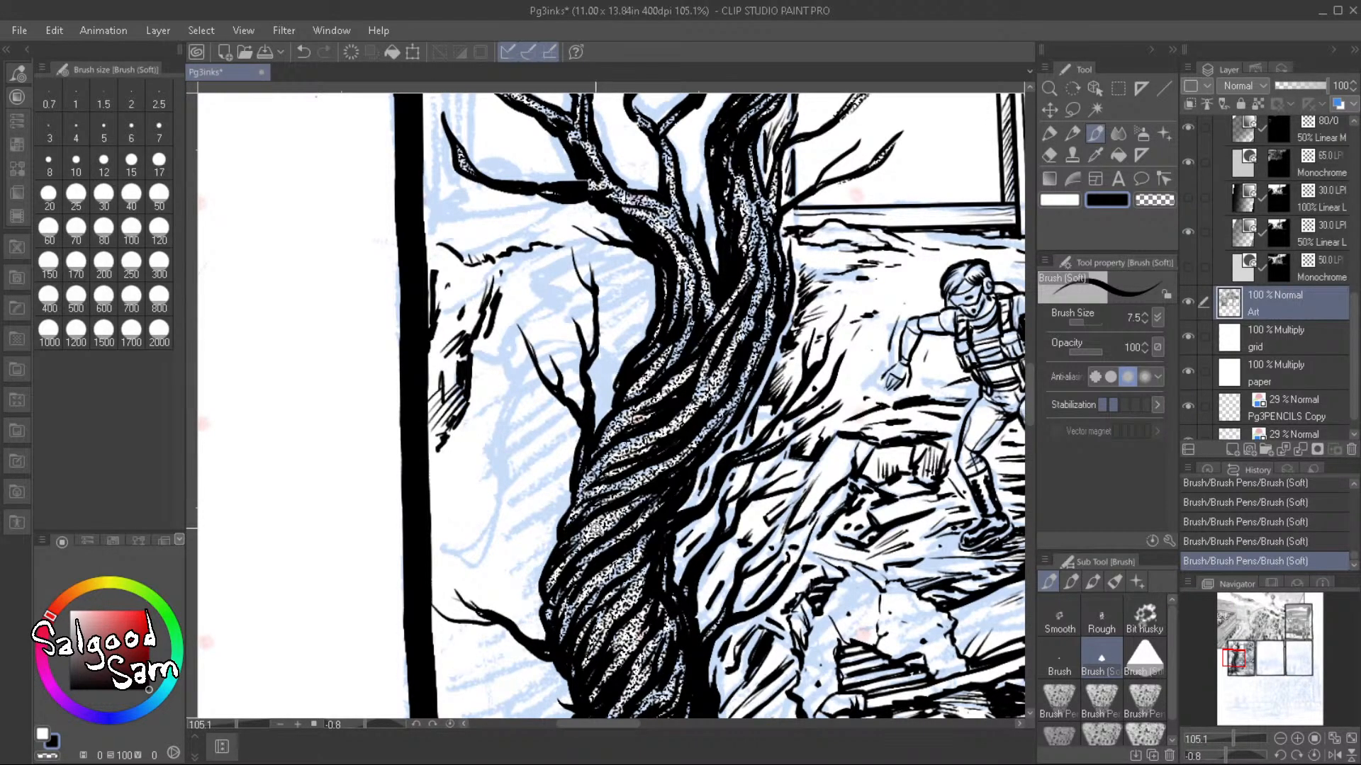
# Ink dark slanted strokes under the ledge behind the thin twigs, and trim them with the Hard eraser
pyautogui.moveTo(585, 542); pyautogui.dragTo(553, 561)
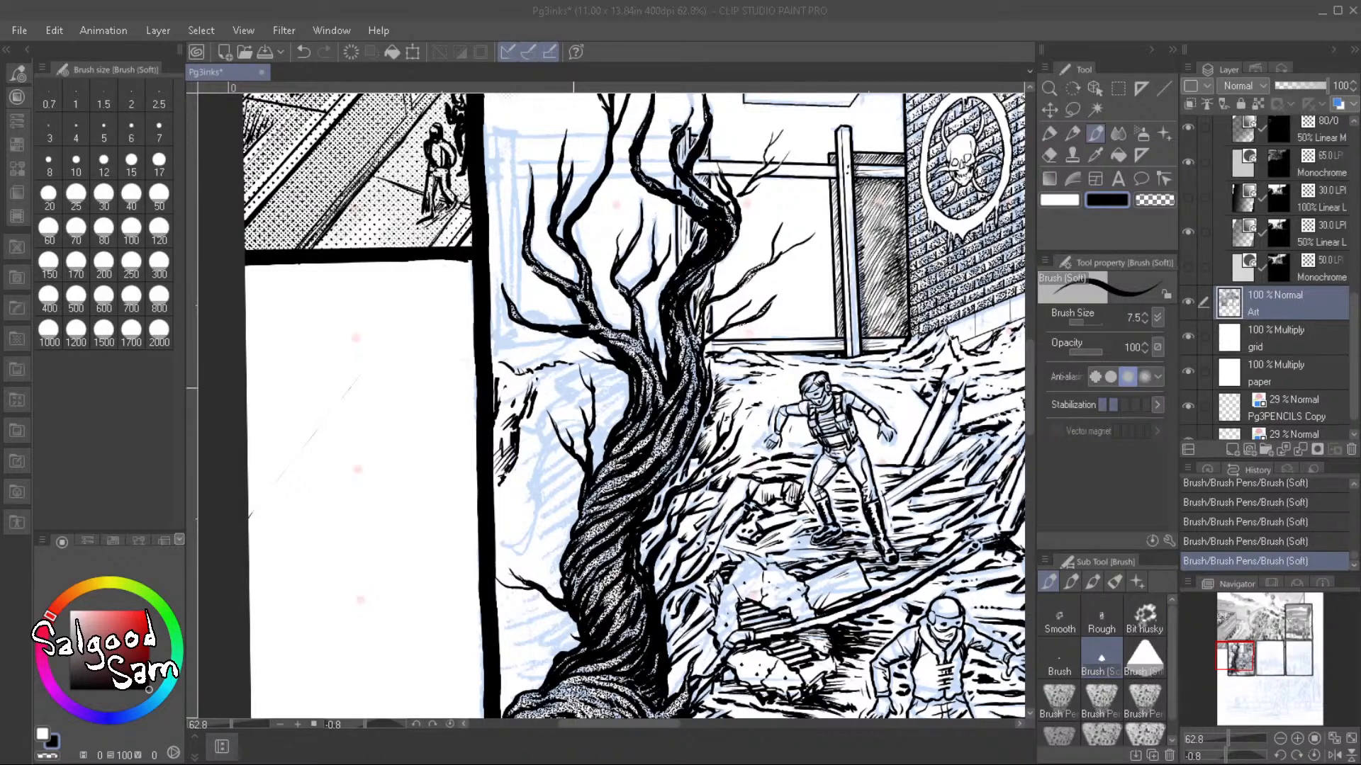
pyautogui.click(553, 381)
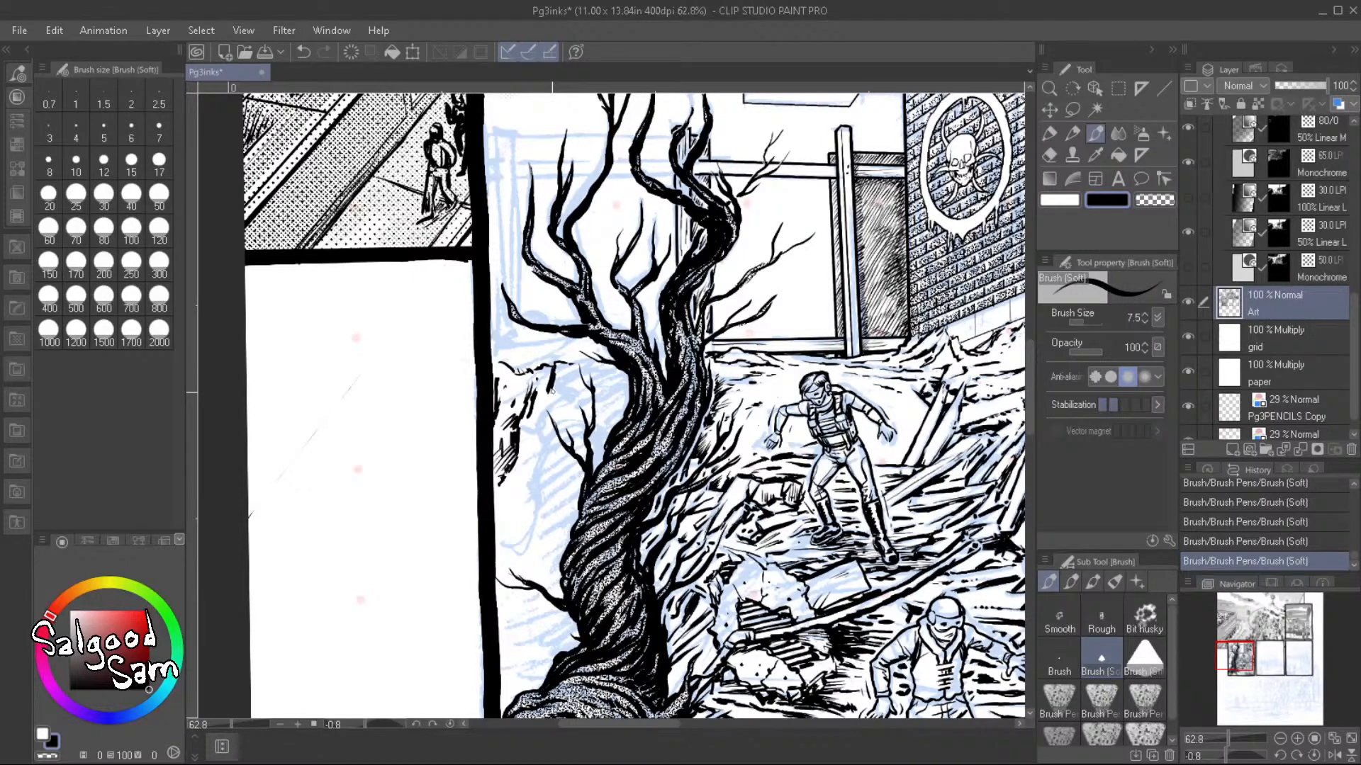
pyautogui.moveTo(566, 369); pyautogui.dragTo(562, 386)
pyautogui.moveTo(607, 373); pyautogui.dragTo(604, 403)
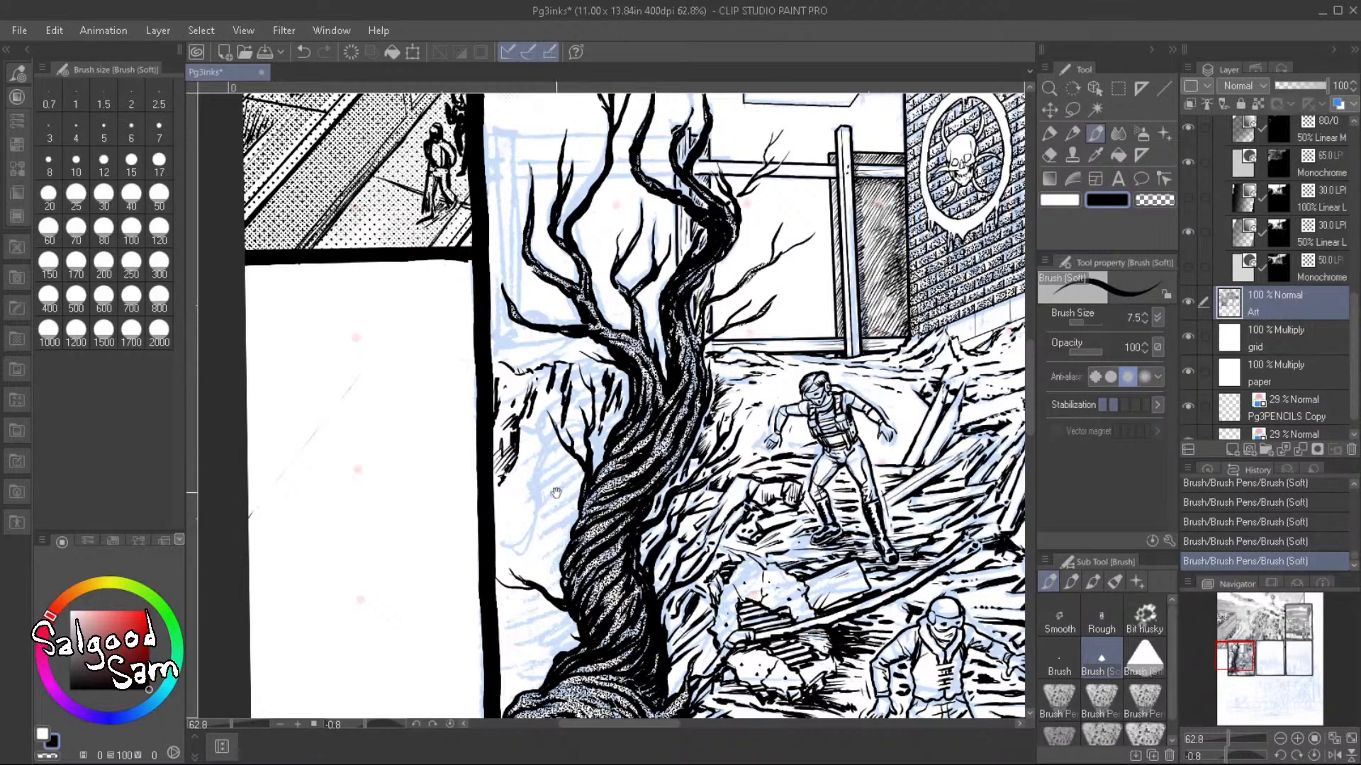
pyautogui.scroll(4, 531, 482)
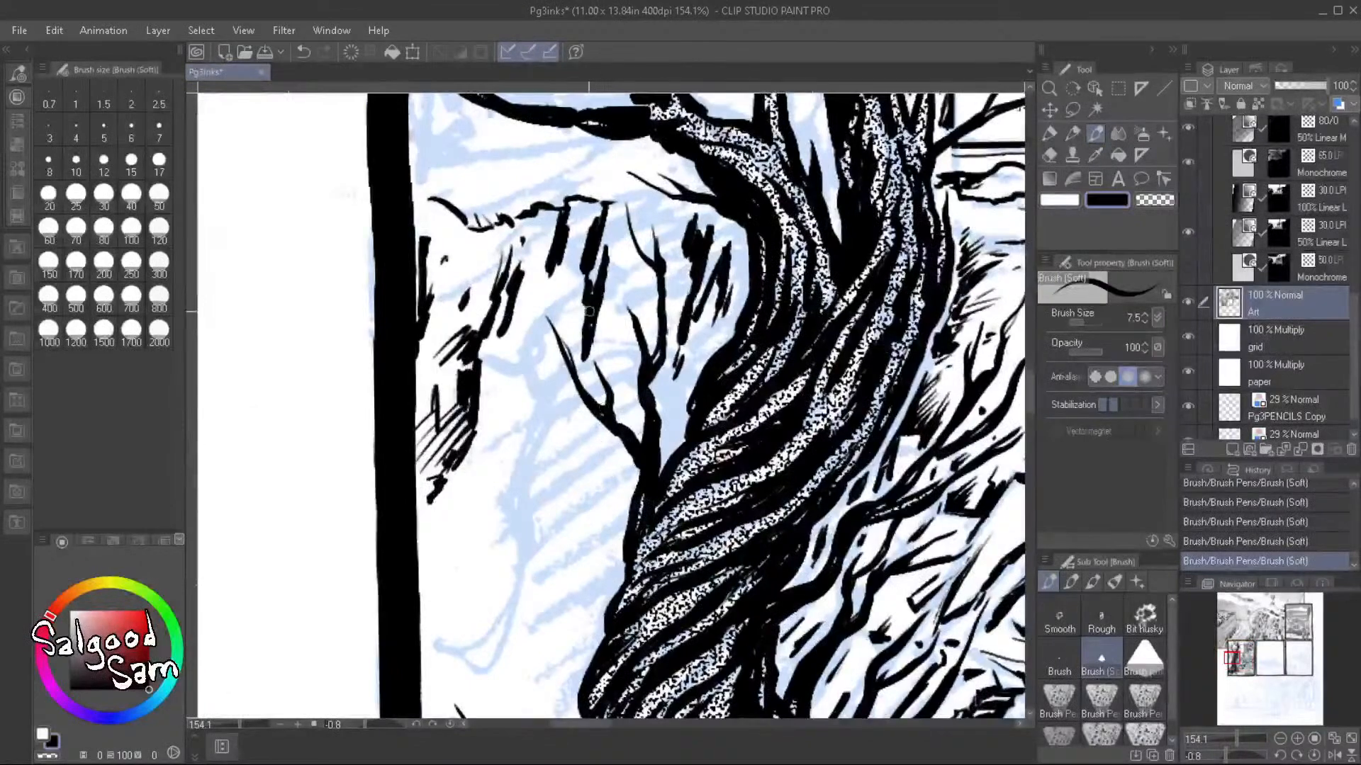
pyautogui.moveTo(582, 308)
pyautogui.mouseDown()
pyautogui.moveTo(579, 352)
pyautogui.moveTo(584, 304)
pyautogui.mouseUp()
pyautogui.moveTo(614, 252); pyautogui.dragTo(597, 332)
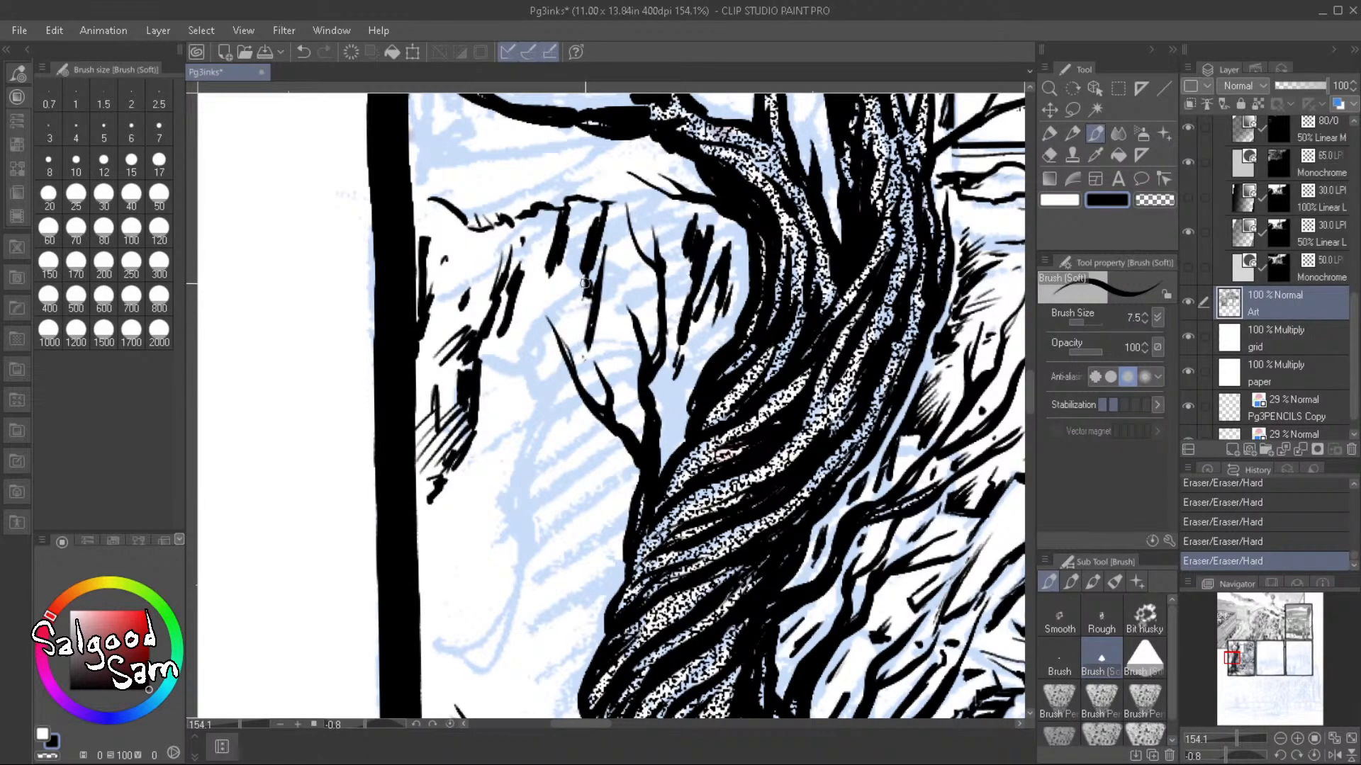
# Ink a long, thick slanted stroke down the bank between the border shadow and the small forked branch
pyautogui.moveTo(550, 394)
pyautogui.mouseDown()
pyautogui.moveTo(529, 489)
pyautogui.moveTo(547, 395)
pyautogui.mouseUp()
pyautogui.click(548, 396)
pyautogui.click(547, 384)
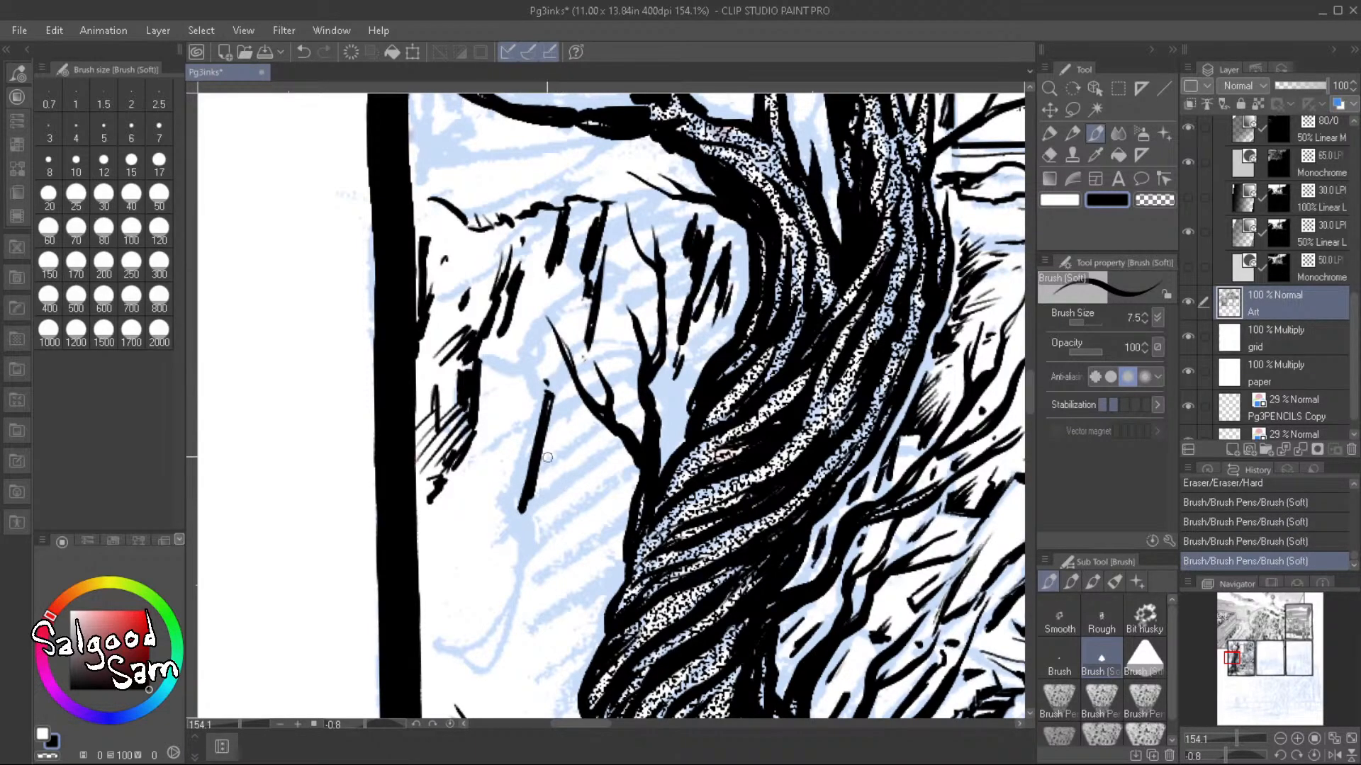
pyautogui.moveTo(544, 445); pyautogui.dragTo(524, 532)
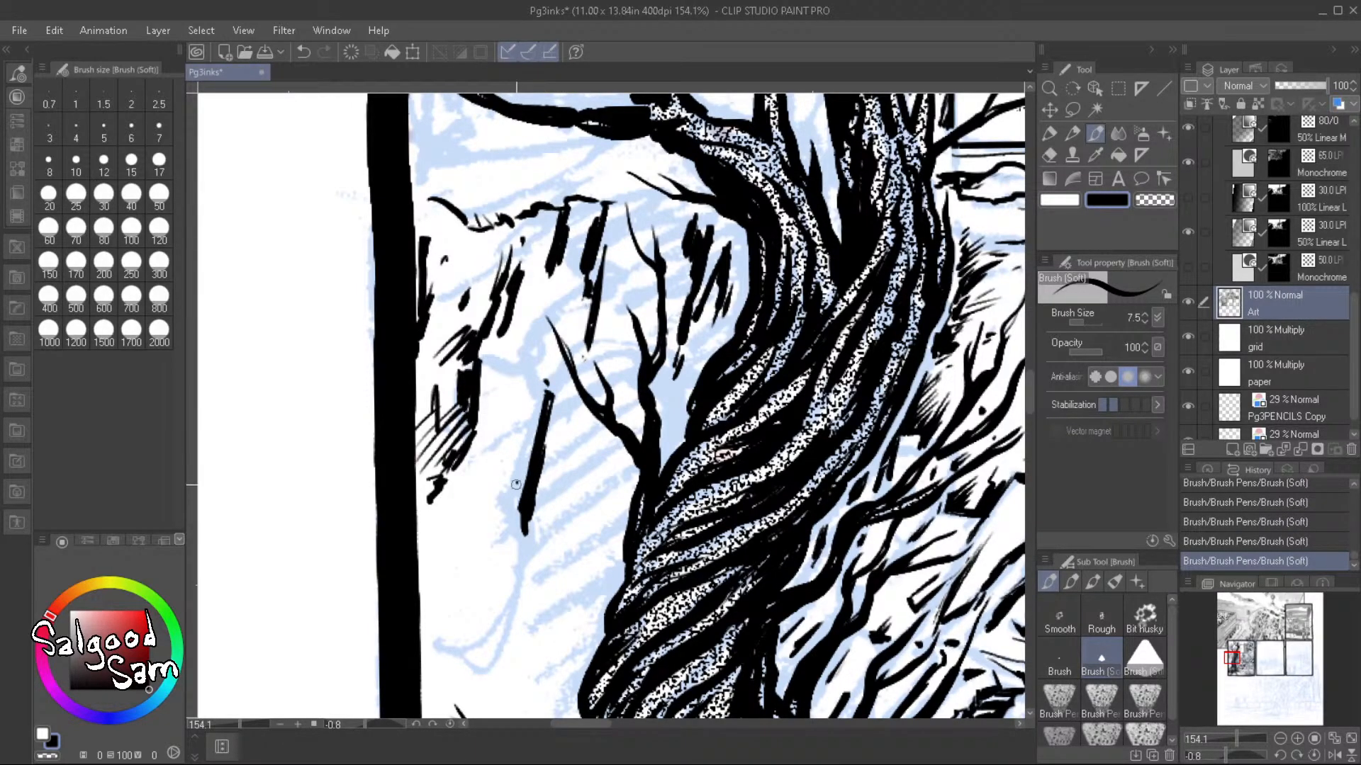
pyautogui.moveTo(518, 484); pyautogui.dragTo(529, 564)
# Hatch a row of short grassy strokes from the panel border along the underside of the long low branch
pyautogui.scroll(-3, 567, 524)
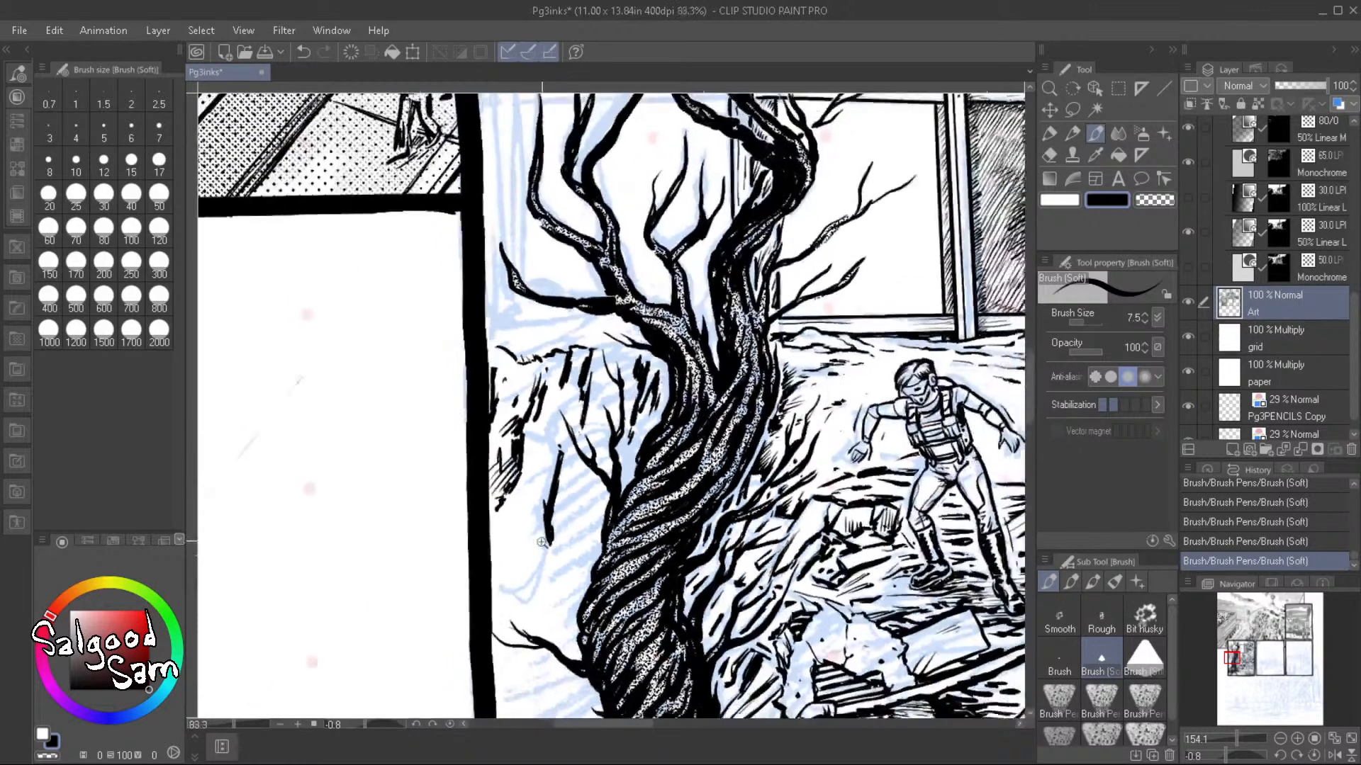
pyautogui.scroll(3, 559, 459)
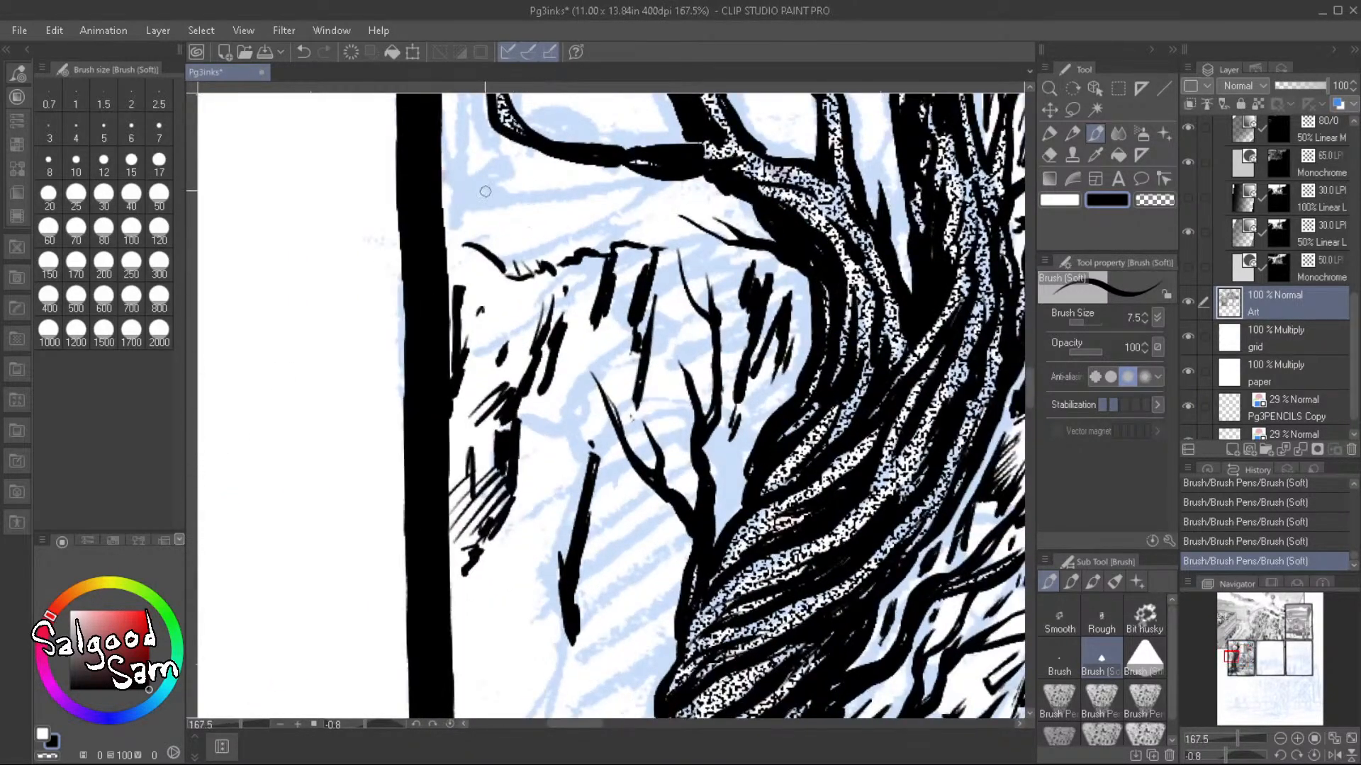
pyautogui.moveTo(457, 219)
pyautogui.mouseDown()
pyautogui.moveTo(476, 182)
pyautogui.moveTo(513, 170)
pyautogui.moveTo(464, 168)
pyautogui.moveTo(484, 161)
pyautogui.mouseUp()
pyautogui.moveTo(462, 190)
pyautogui.mouseDown()
pyautogui.moveTo(515, 167)
pyautogui.moveTo(519, 183)
pyautogui.moveTo(543, 170)
pyautogui.moveTo(570, 178)
pyautogui.mouseUp()
pyautogui.moveTo(560, 200); pyautogui.dragTo(591, 177)
pyautogui.moveTo(581, 196); pyautogui.dragTo(610, 182)
pyautogui.moveTo(600, 205); pyautogui.dragTo(624, 174)
pyautogui.moveTo(614, 197); pyautogui.dragTo(648, 170)
pyautogui.moveTo(634, 202); pyautogui.dragTo(651, 179)
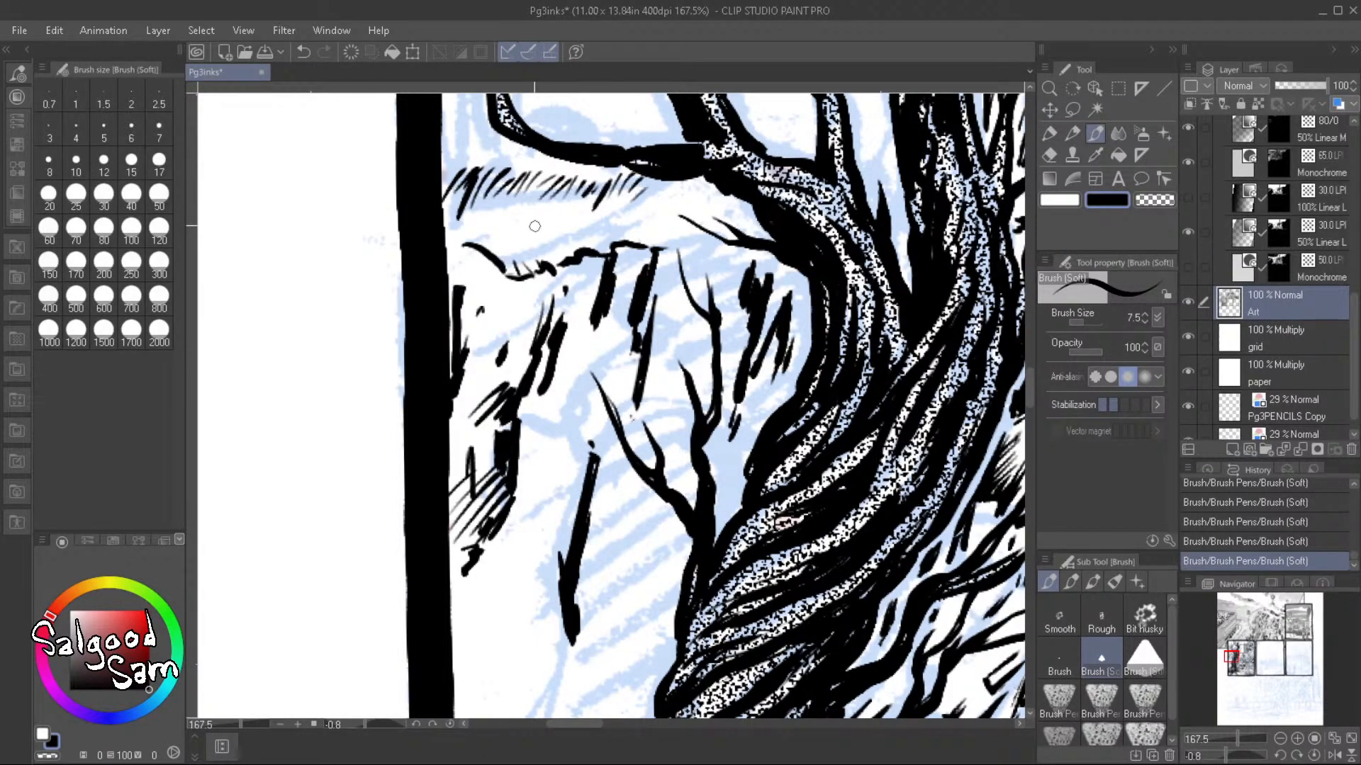
# Add short hatch strokes and small ticks along the top of the ragged ledge
pyautogui.moveTo(540, 243); pyautogui.dragTo(537, 226)
pyautogui.moveTo(550, 247)
pyautogui.mouseDown()
pyautogui.moveTo(548, 229)
pyautogui.moveTo(569, 232)
pyautogui.mouseUp()
pyautogui.moveTo(580, 246); pyautogui.dragTo(593, 231)
pyautogui.moveTo(604, 256)
pyautogui.mouseDown()
pyautogui.moveTo(601, 241)
pyautogui.moveTo(646, 234)
pyautogui.mouseUp()
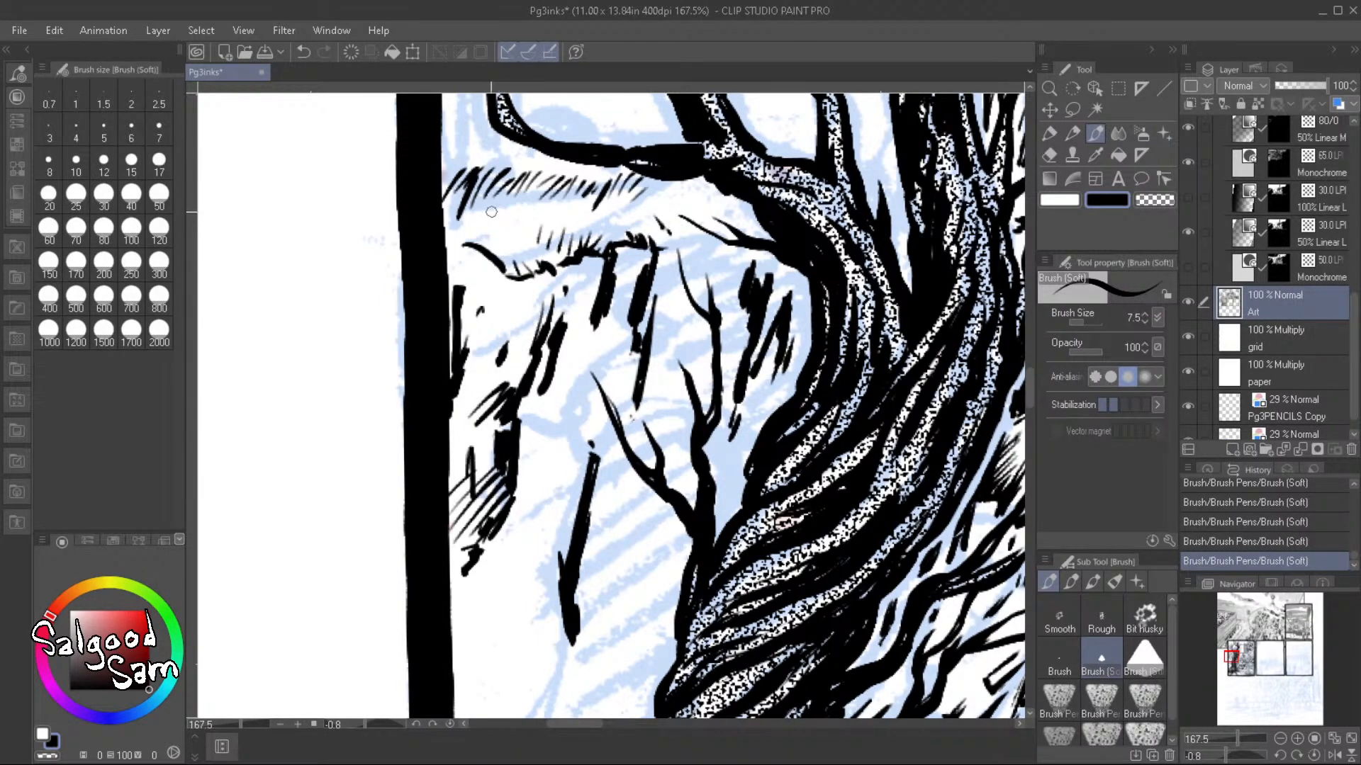
pyautogui.moveTo(451, 247)
pyautogui.mouseDown()
pyautogui.moveTo(514, 210)
pyautogui.moveTo(523, 221)
pyautogui.mouseUp()
pyautogui.moveTo(513, 217); pyautogui.dragTo(542, 210)
# Extend the grassy hatching under the low branch toward the trunk and add small strokes in the trunk's fork
pyautogui.moveTo(680, 224); pyautogui.dragTo(700, 551)
pyautogui.scroll(-5, 701, 552)
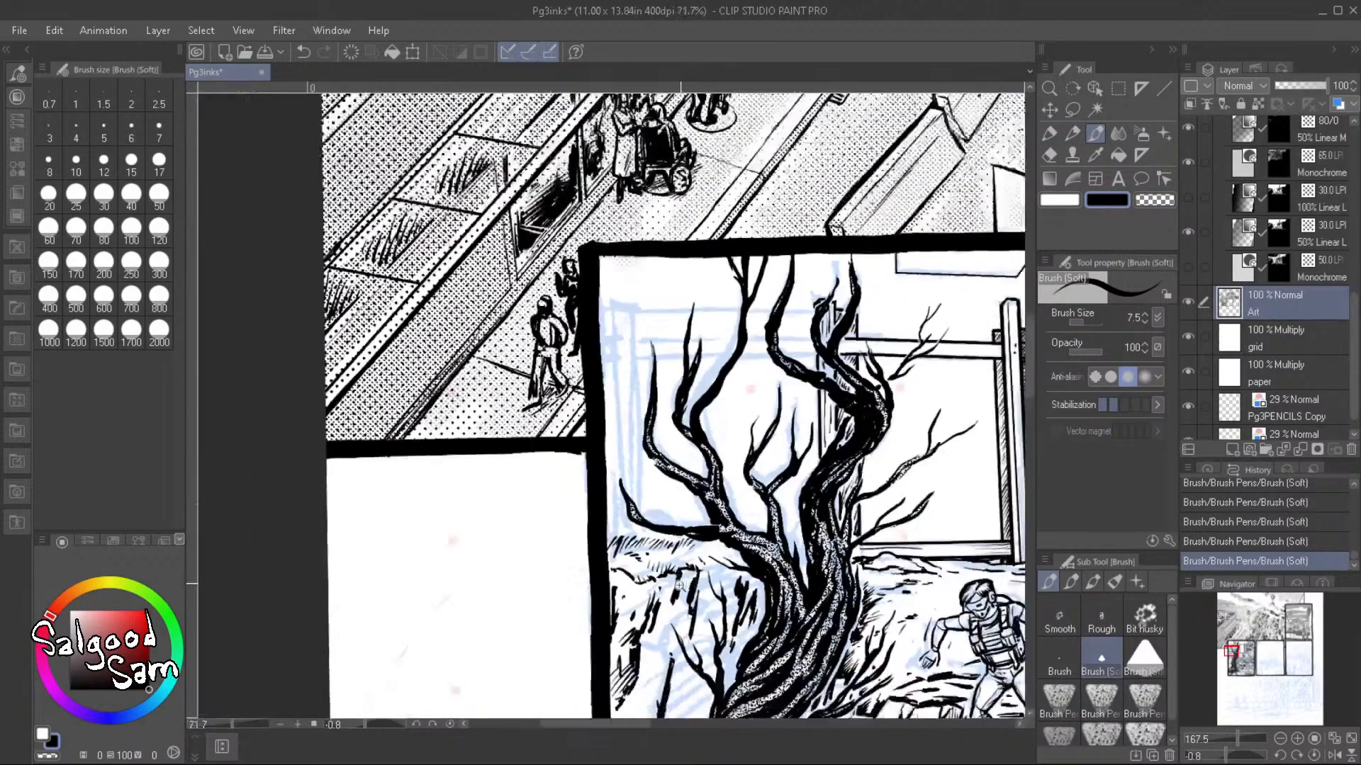
pyautogui.scroll(5, 790, 567)
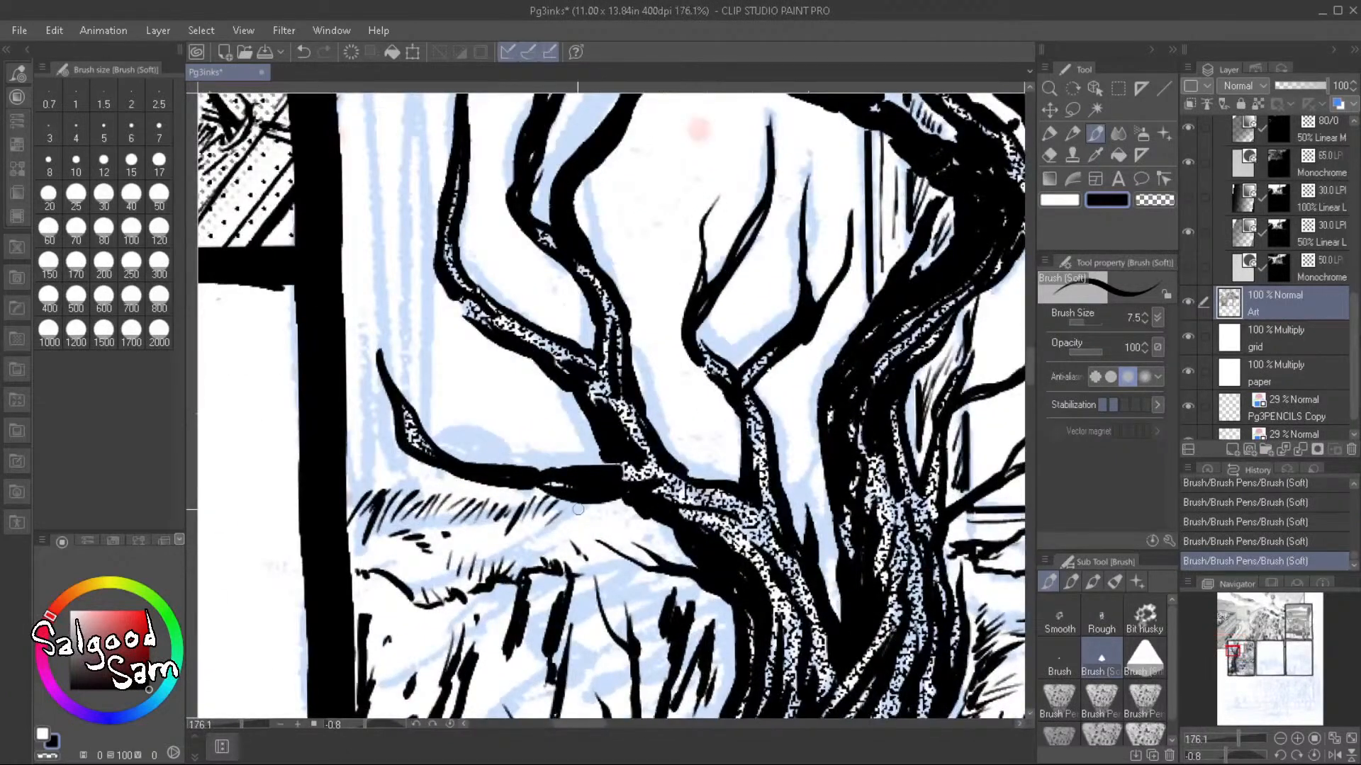
pyautogui.moveTo(595, 503)
pyautogui.mouseDown()
pyautogui.moveTo(578, 520)
pyautogui.moveTo(613, 520)
pyautogui.mouseUp()
pyautogui.moveTo(816, 526); pyautogui.dragTo(828, 525)
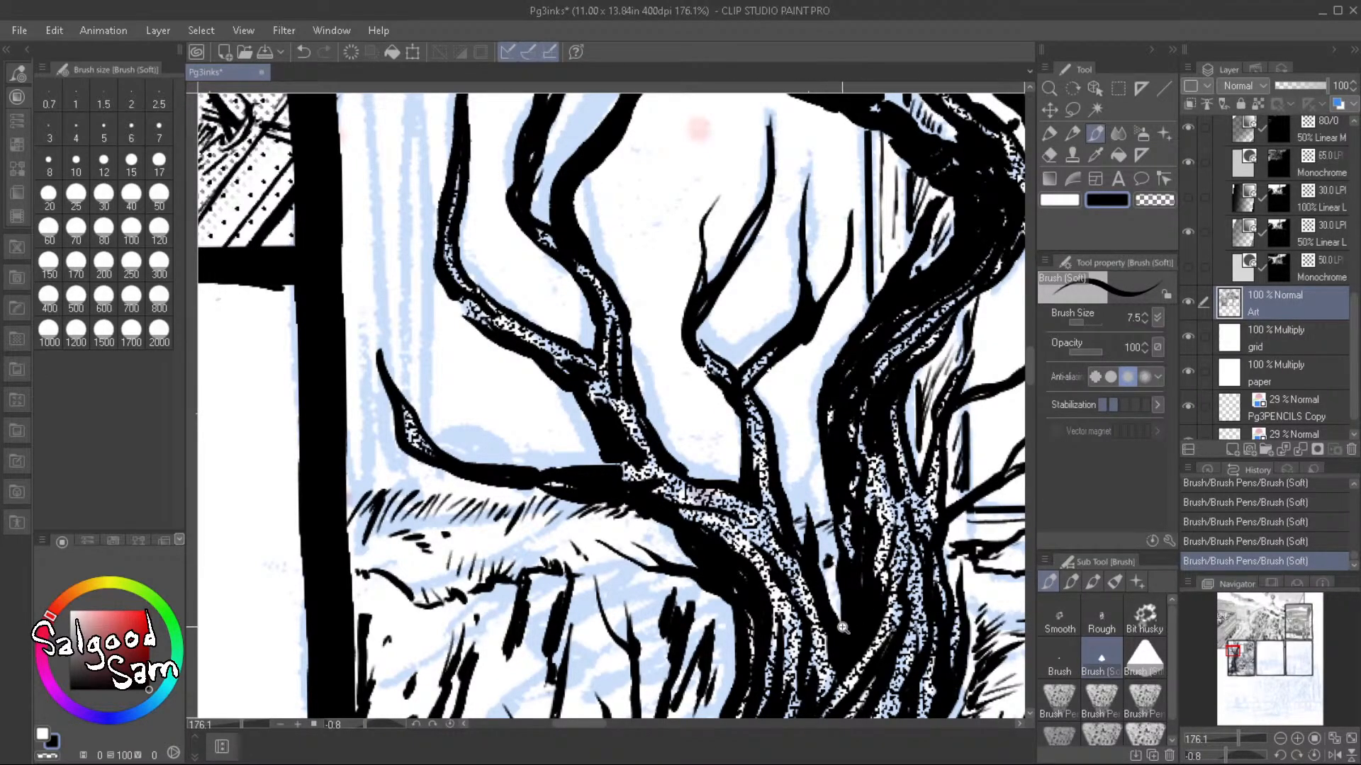
# Add small shadow strokes under the ledge around the thin twig and beside the trunk
pyautogui.scroll(-3, 843, 628)
pyautogui.scroll(3, 799, 662)
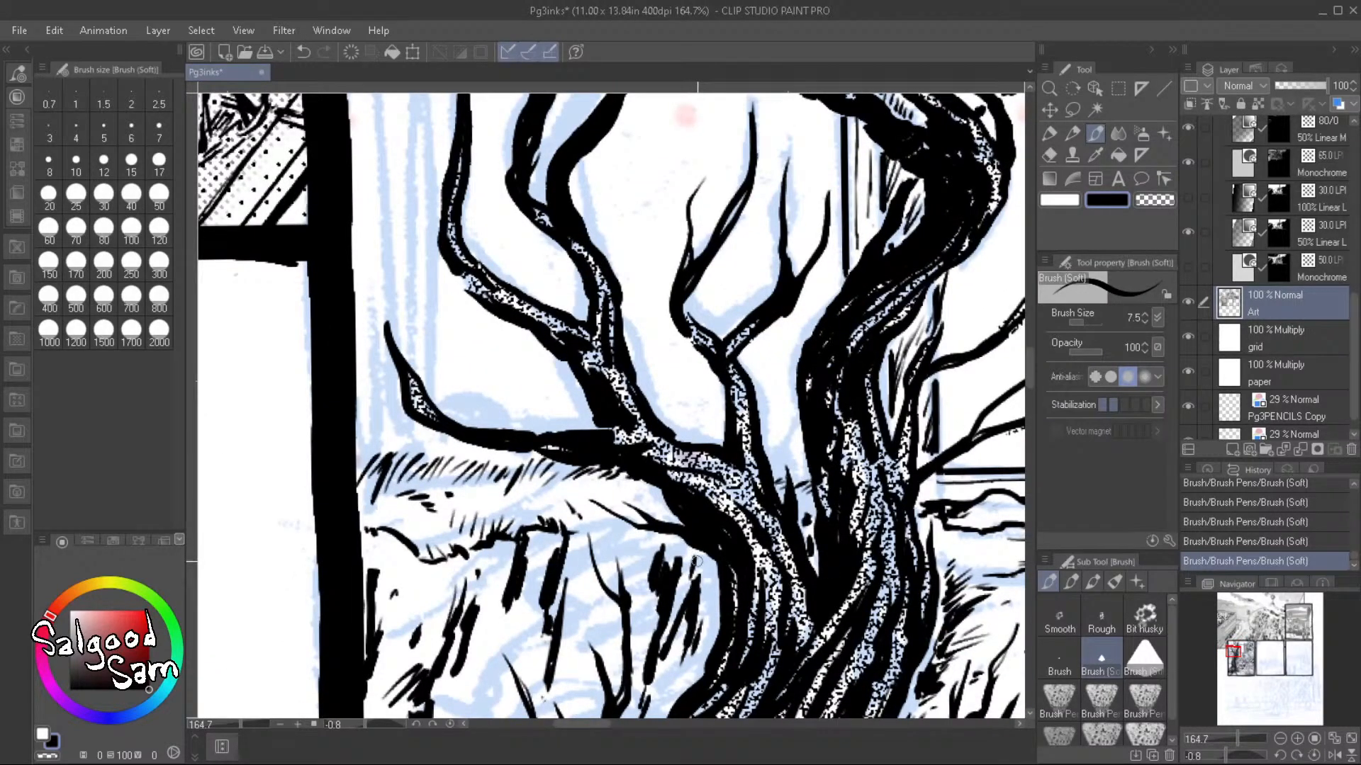
pyautogui.moveTo(626, 533)
pyautogui.mouseDown()
pyautogui.moveTo(625, 574)
pyautogui.moveTo(632, 539)
pyautogui.mouseUp()
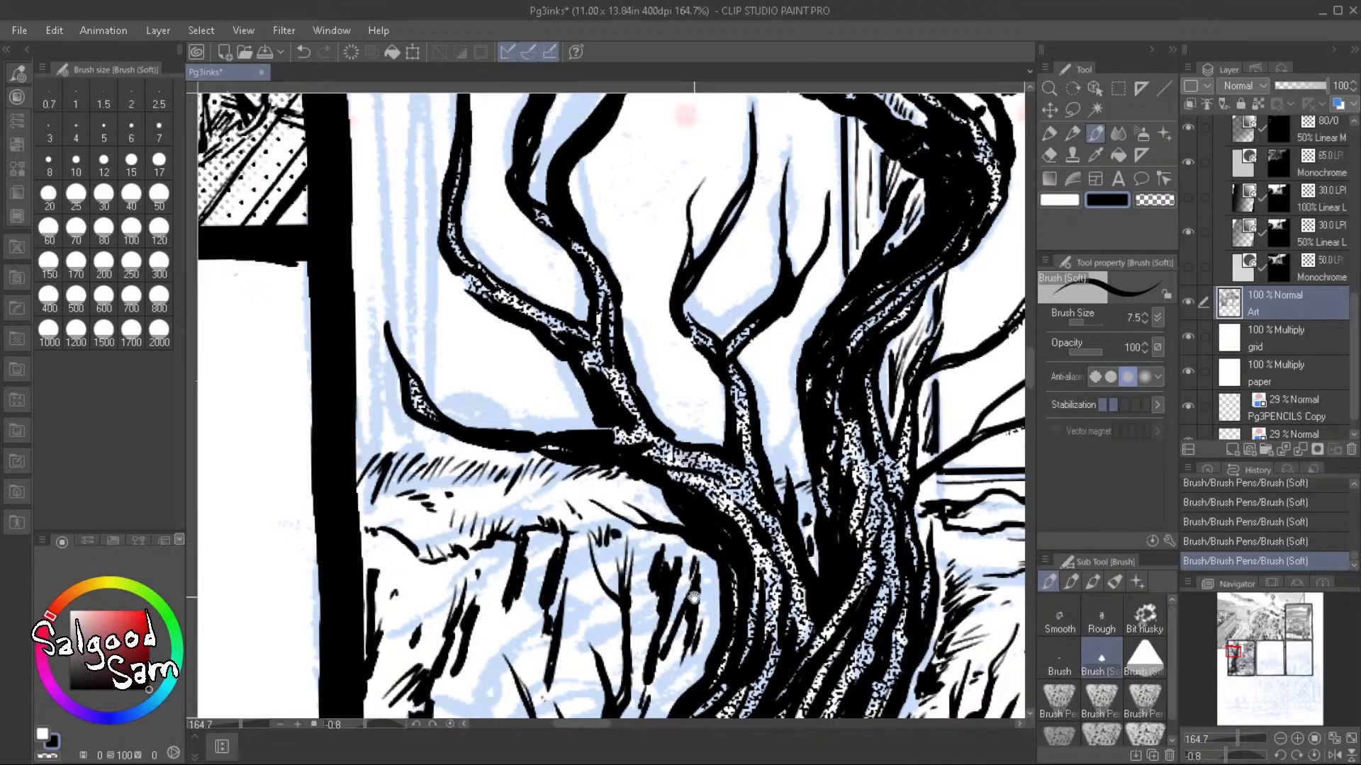
pyautogui.scroll(-3, 649, 641)
pyautogui.moveTo(649, 641); pyautogui.dragTo(645, 641)
pyautogui.moveTo(708, 598); pyautogui.dragTo(730, 501)
pyautogui.moveTo(700, 433); pyautogui.dragTo(684, 504)
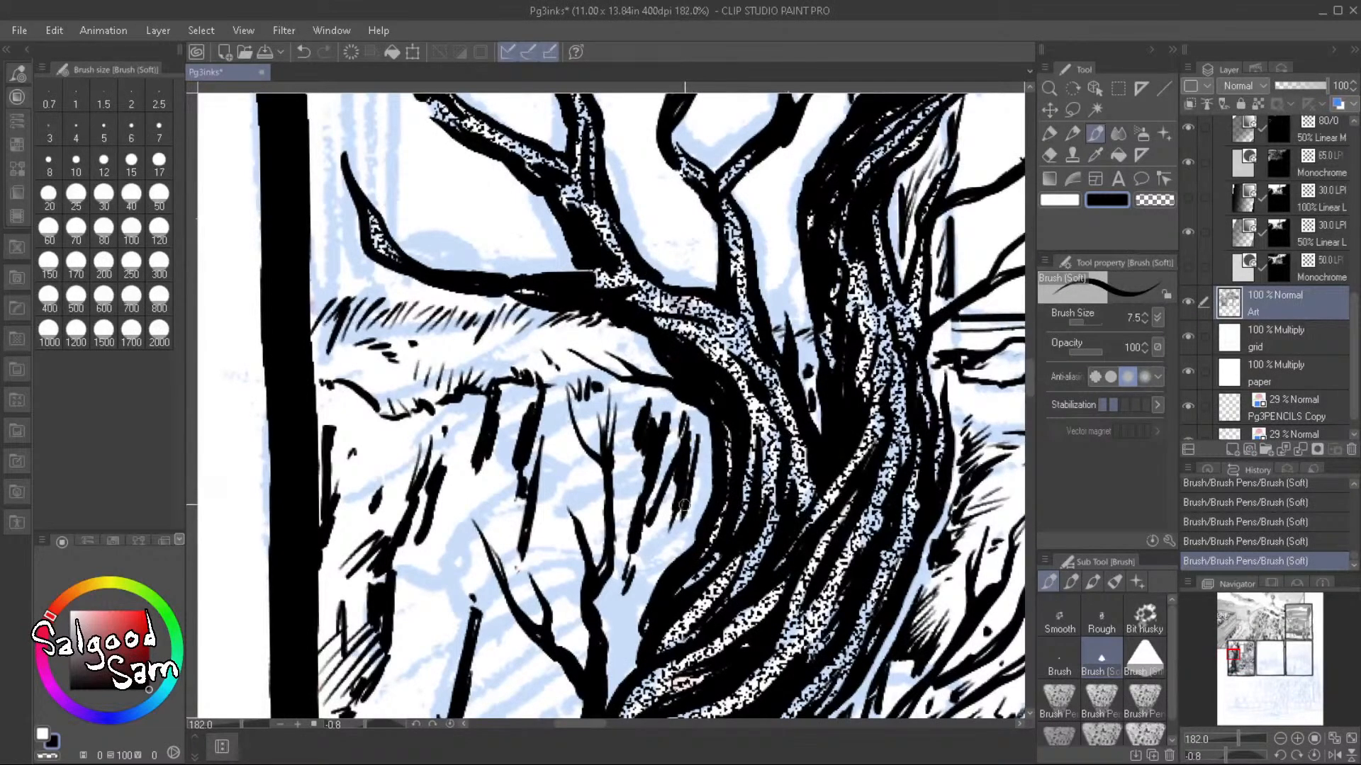
# Ink a long jagged line slanting down the bank from below the small forked branch, with short shadow strokes along it
pyautogui.moveTo(672, 560)
pyautogui.mouseDown()
pyautogui.moveTo(714, 428)
pyautogui.moveTo(652, 489)
pyautogui.mouseUp()
pyautogui.moveTo(609, 569); pyautogui.dragTo(556, 655)
pyautogui.moveTo(593, 593)
pyautogui.mouseDown()
pyautogui.moveTo(549, 678)
pyautogui.moveTo(661, 459)
pyautogui.moveTo(606, 585)
pyautogui.moveTo(560, 642)
pyautogui.mouseUp()
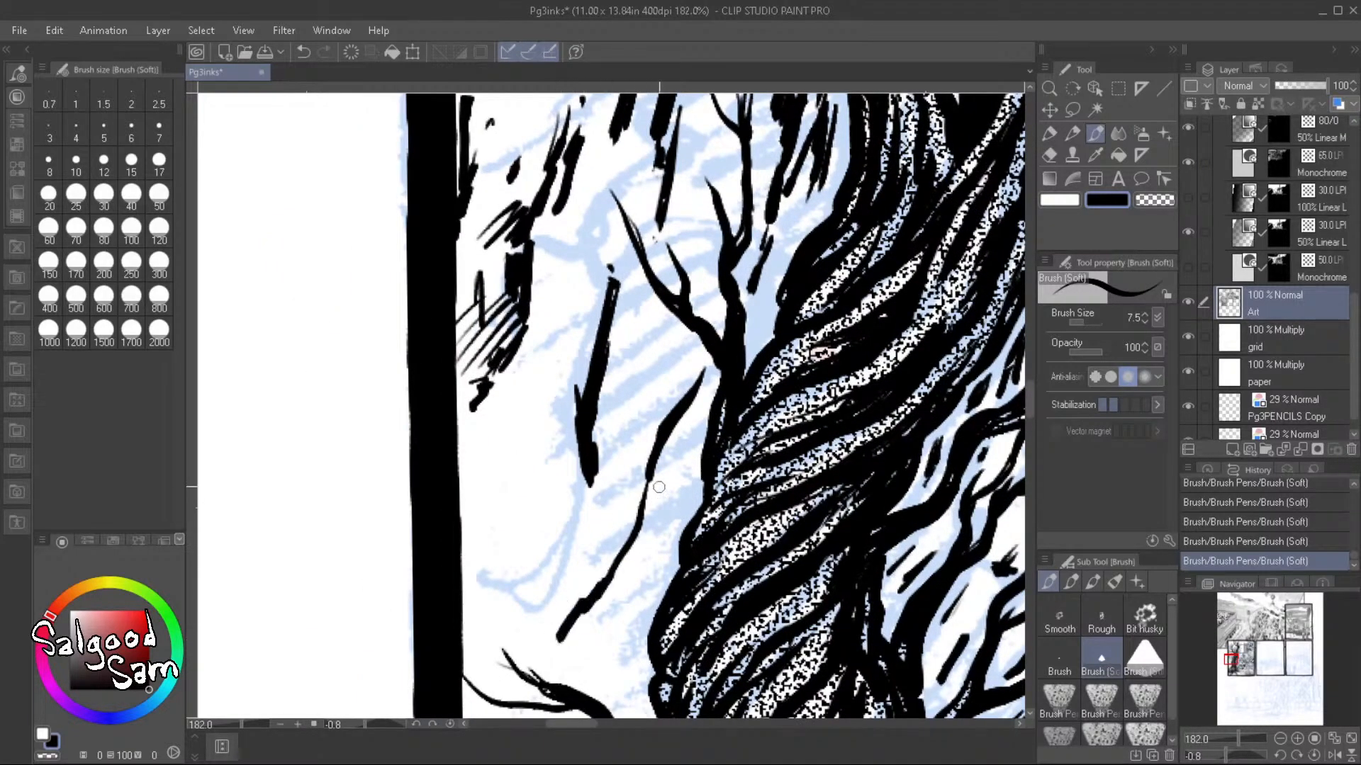
pyautogui.moveTo(662, 500); pyautogui.dragTo(578, 615)
pyautogui.moveTo(627, 564)
pyautogui.mouseDown()
pyautogui.moveTo(665, 511)
pyautogui.moveTo(661, 468)
pyautogui.moveTo(638, 536)
pyautogui.mouseUp()
pyautogui.moveTo(638, 536)
pyautogui.mouseDown()
pyautogui.moveTo(640, 462)
pyautogui.moveTo(636, 496)
pyautogui.mouseUp()
# Ink a thick ground line from the panel border under the low twig, and dark strokes beside the trunk above it
pyautogui.scroll(-5, 623, 498)
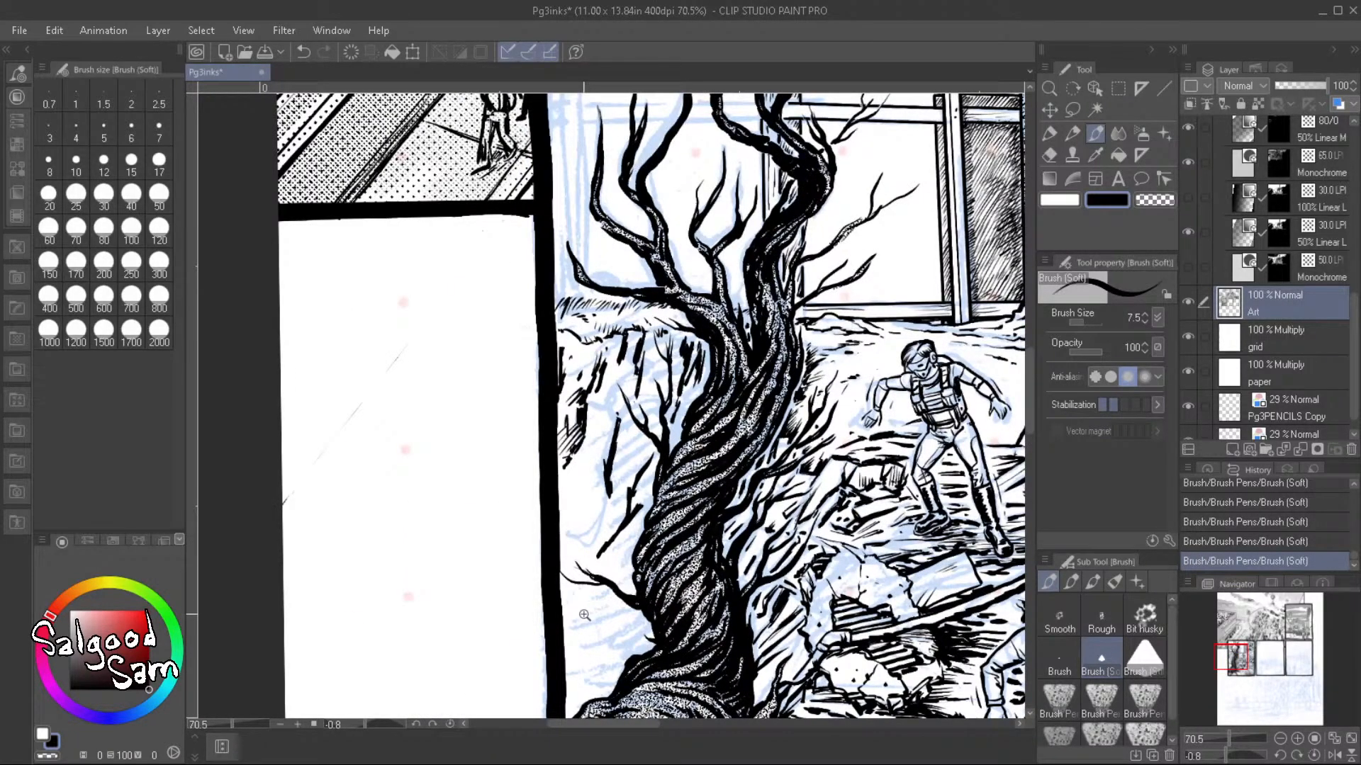
pyautogui.scroll(4, 585, 615)
pyautogui.moveTo(543, 608)
pyautogui.mouseDown()
pyautogui.moveTo(626, 570)
pyautogui.moveTo(525, 609)
pyautogui.moveTo(556, 598)
pyautogui.mouseUp()
pyautogui.moveTo(662, 550)
pyautogui.mouseDown()
pyautogui.moveTo(689, 452)
pyautogui.moveTo(607, 507)
pyautogui.mouseUp()
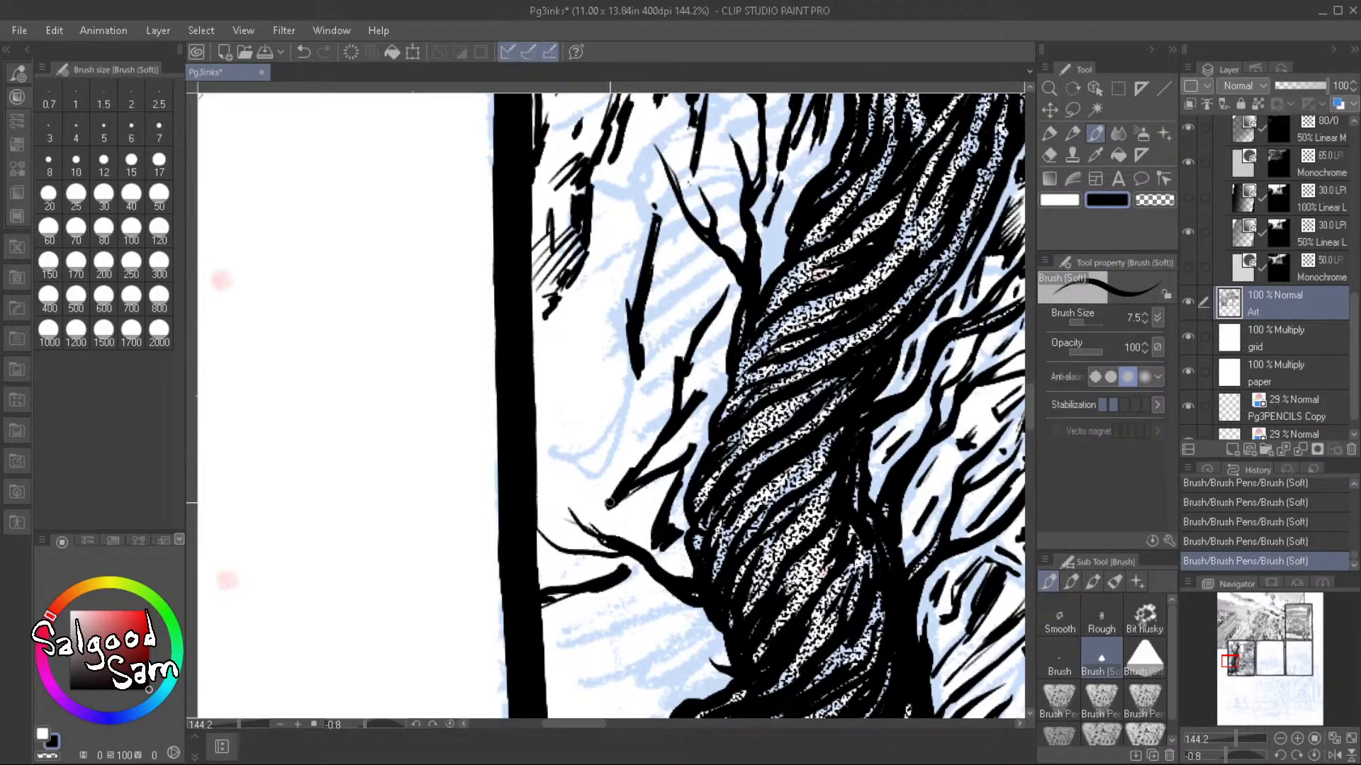
# Thicken and hatch the shadow between the long jagged line and the trunk, just above the low twig
pyautogui.moveTo(695, 443); pyautogui.dragTo(674, 486)
pyautogui.moveTo(702, 394)
pyautogui.mouseDown()
pyautogui.moveTo(719, 354)
pyautogui.moveTo(708, 351)
pyautogui.mouseUp()
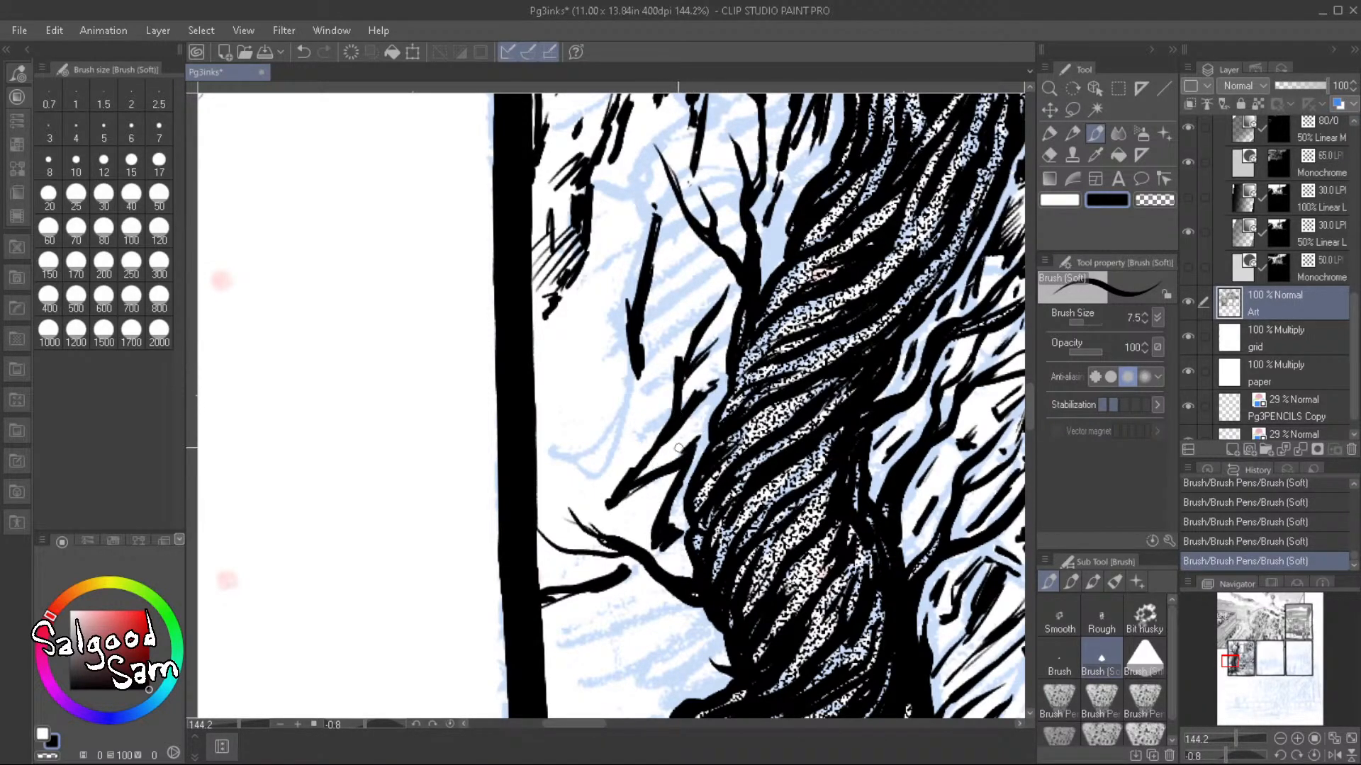
pyautogui.moveTo(691, 430); pyautogui.dragTo(657, 471)
pyautogui.moveTo(608, 523); pyautogui.dragTo(671, 487)
pyautogui.moveTo(628, 526); pyautogui.dragTo(655, 516)
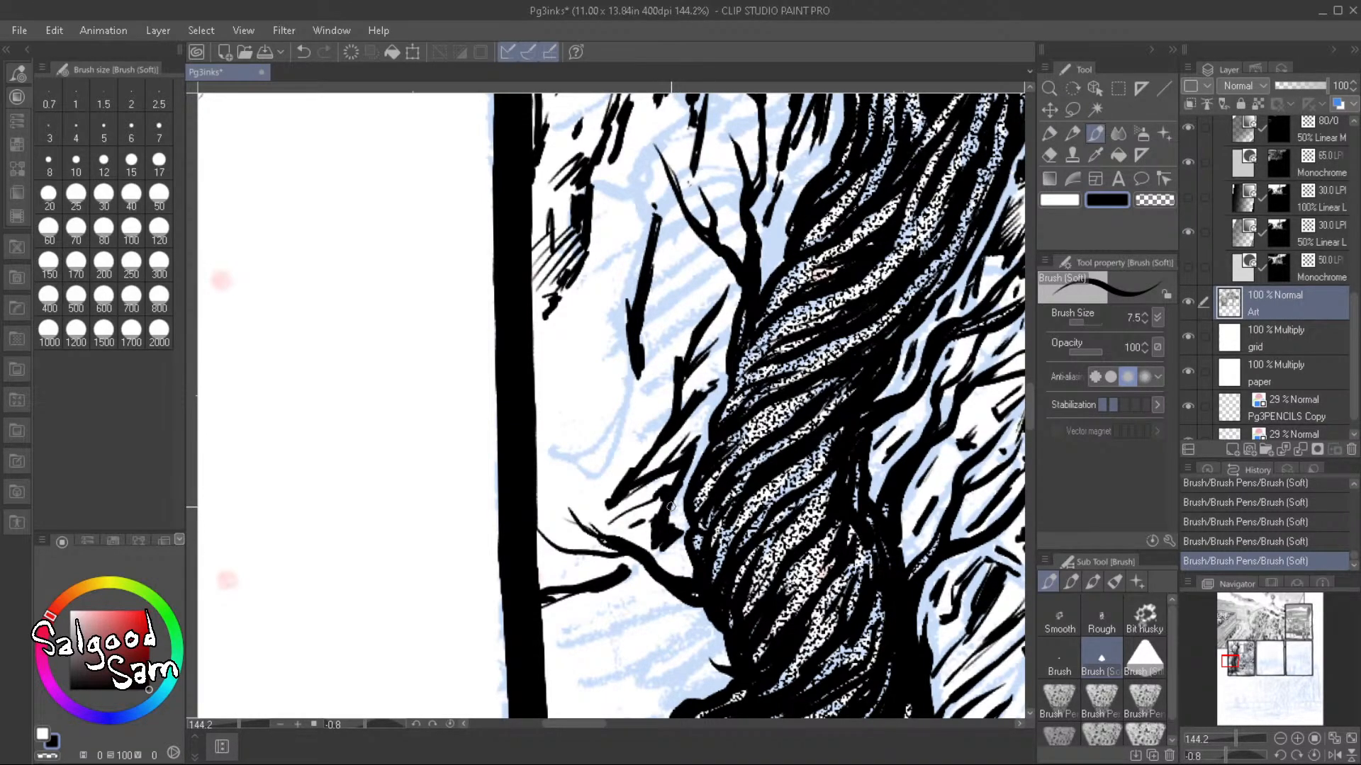
# Ink slanting ground strokes with a few dots and dark shadow marks between the low twig and the trunk's base
pyautogui.moveTo(655, 621); pyautogui.dragTo(673, 504)
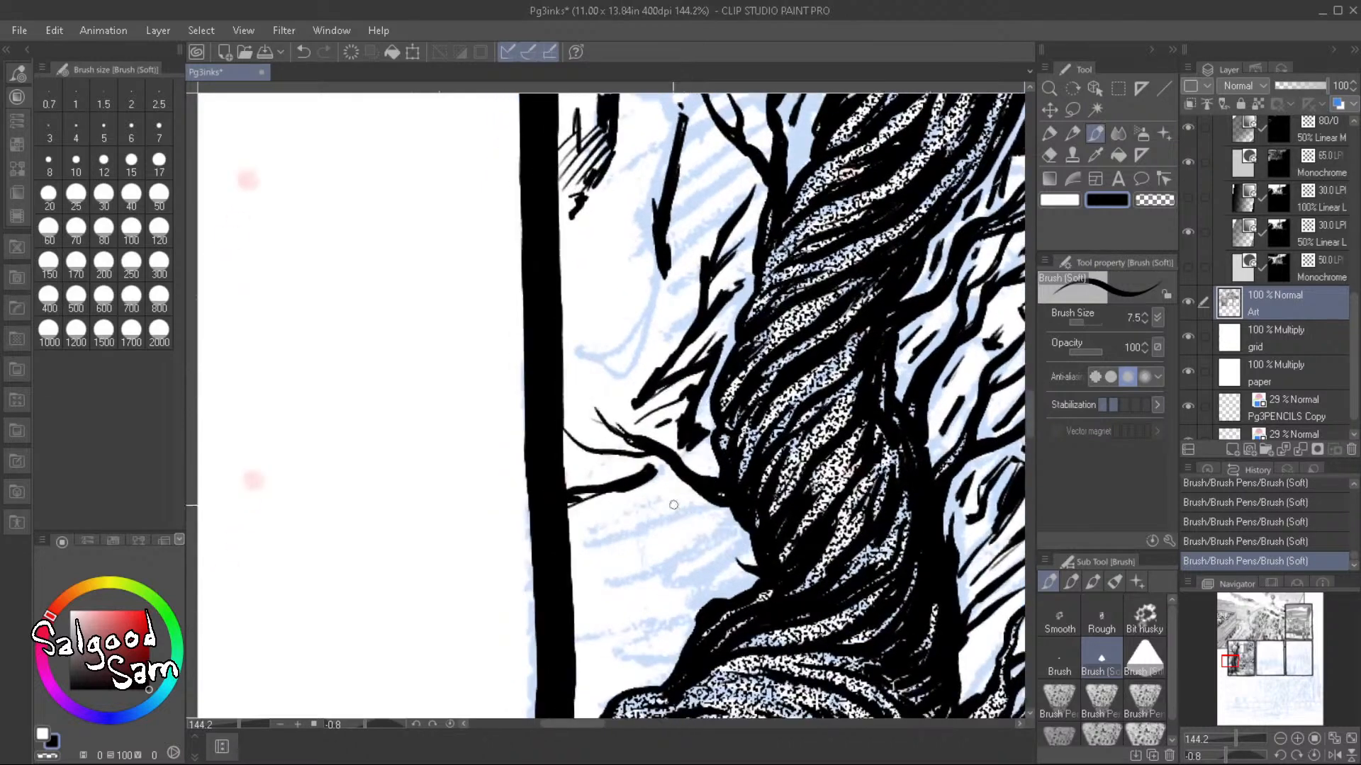
pyautogui.moveTo(563, 563); pyautogui.dragTo(688, 507)
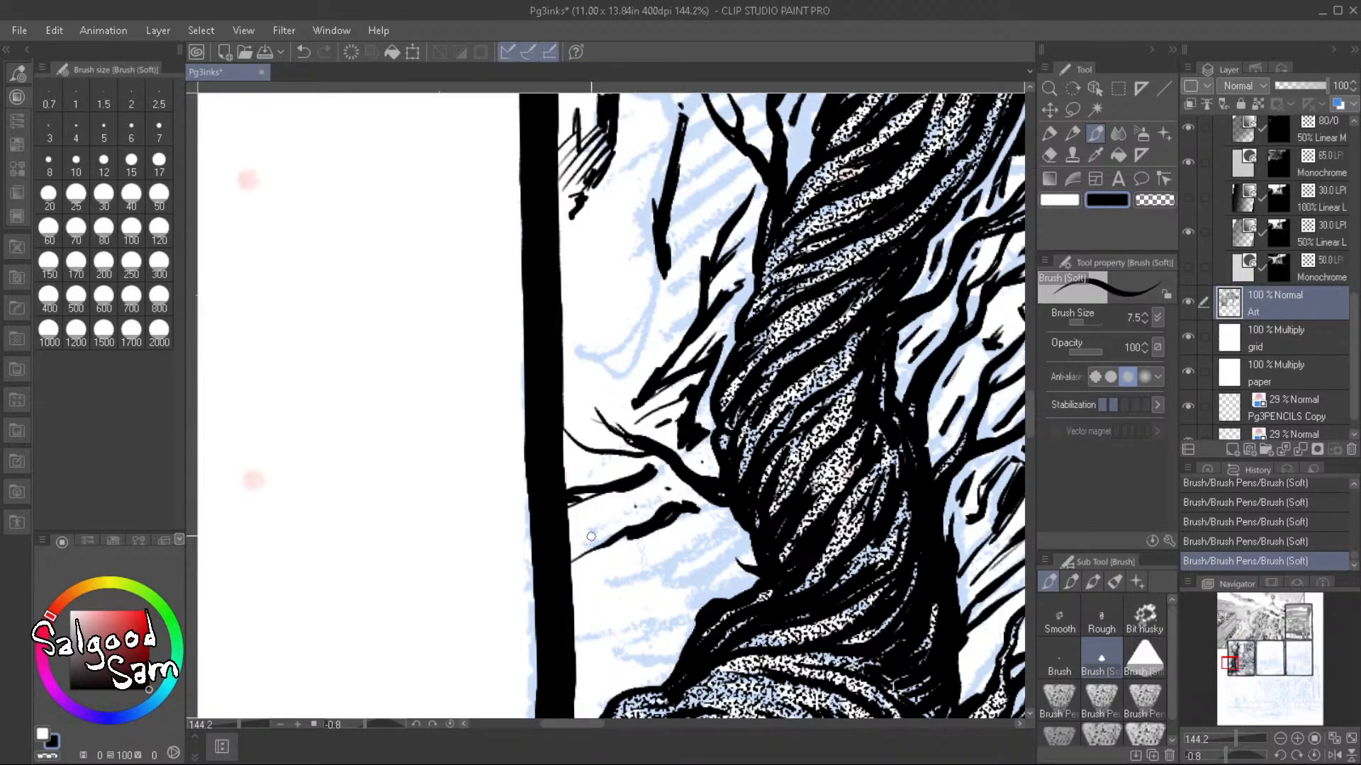
pyautogui.click(610, 521)
pyautogui.moveTo(577, 600)
pyautogui.mouseDown()
pyautogui.moveTo(712, 536)
pyautogui.moveTo(672, 567)
pyautogui.moveTo(692, 577)
pyautogui.moveTo(720, 563)
pyautogui.mouseUp()
pyautogui.moveTo(721, 563)
pyautogui.mouseDown()
pyautogui.moveTo(686, 583)
pyautogui.moveTo(723, 563)
pyautogui.mouseUp()
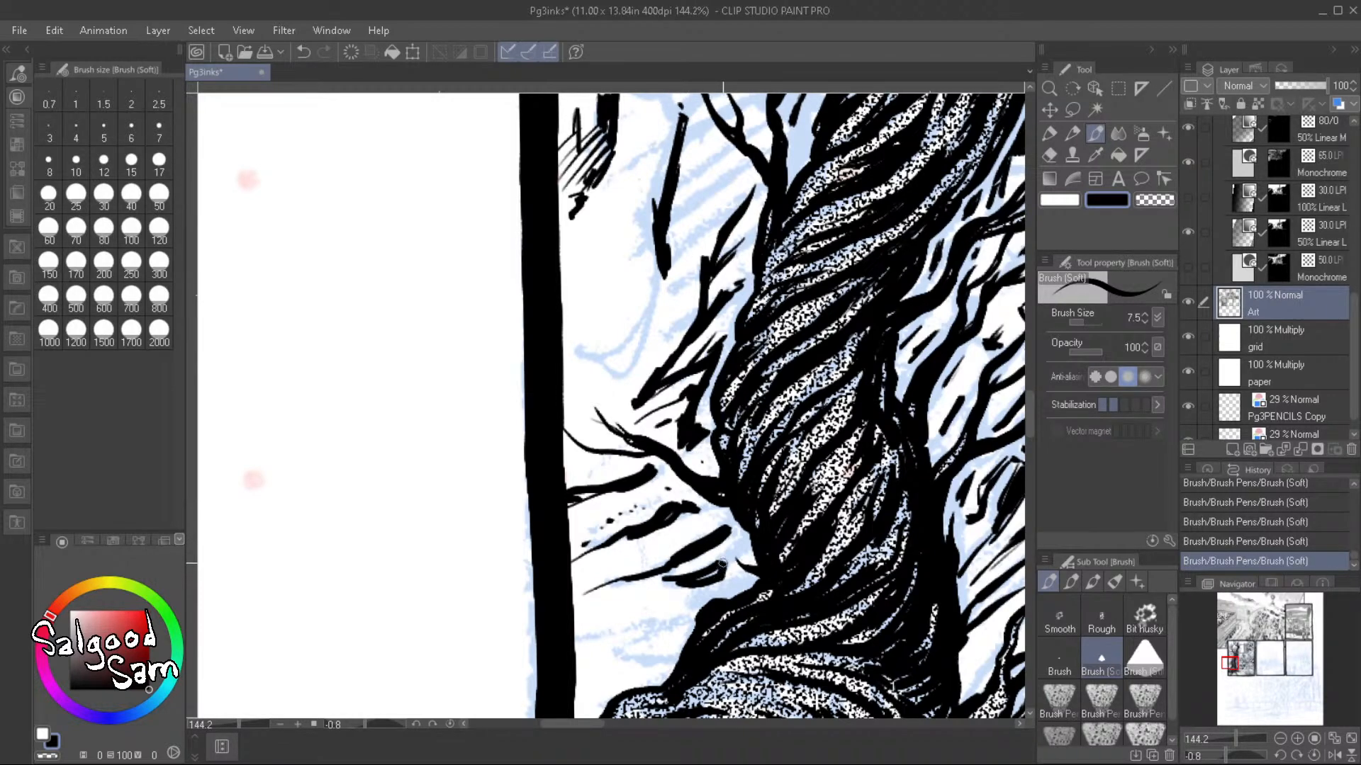
# Add dark strokes where the bank meets the trunk and ink short ground lines just above the swollen root
pyautogui.moveTo(567, 624)
pyautogui.mouseDown()
pyautogui.moveTo(638, 489)
pyautogui.moveTo(790, 463)
pyautogui.mouseUp()
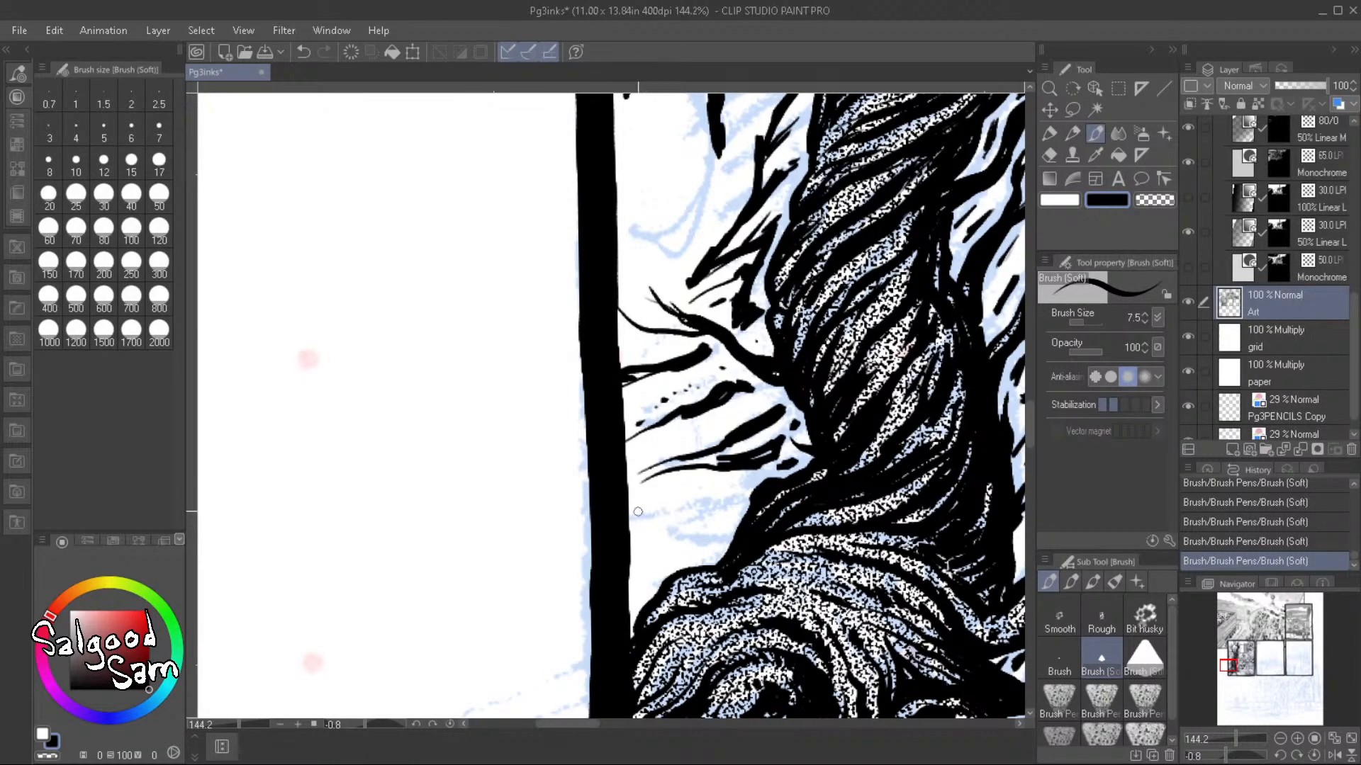
pyautogui.moveTo(638, 512); pyautogui.dragTo(737, 490)
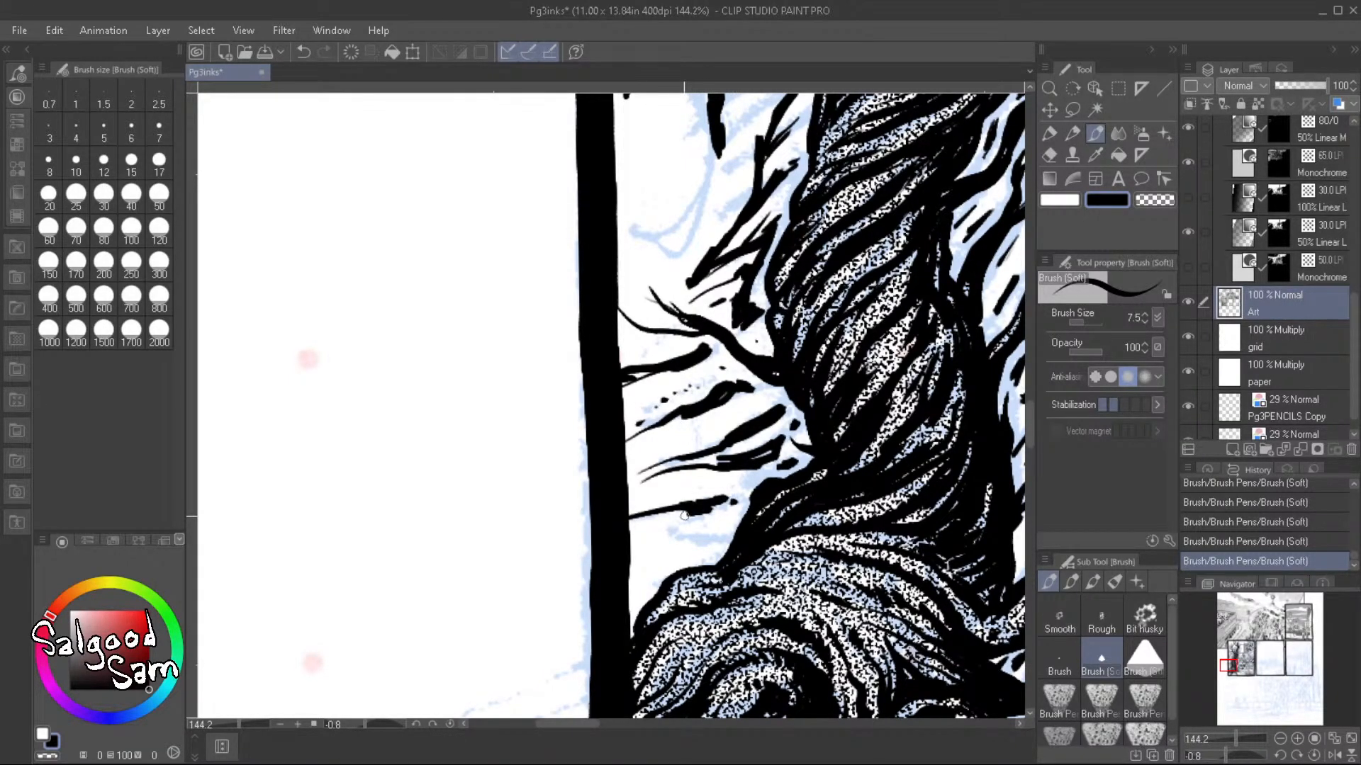
pyautogui.moveTo(650, 528)
pyautogui.mouseDown()
pyautogui.moveTo(716, 513)
pyautogui.moveTo(684, 554)
pyautogui.moveTo(661, 538)
pyautogui.moveTo(715, 544)
pyautogui.mouseUp()
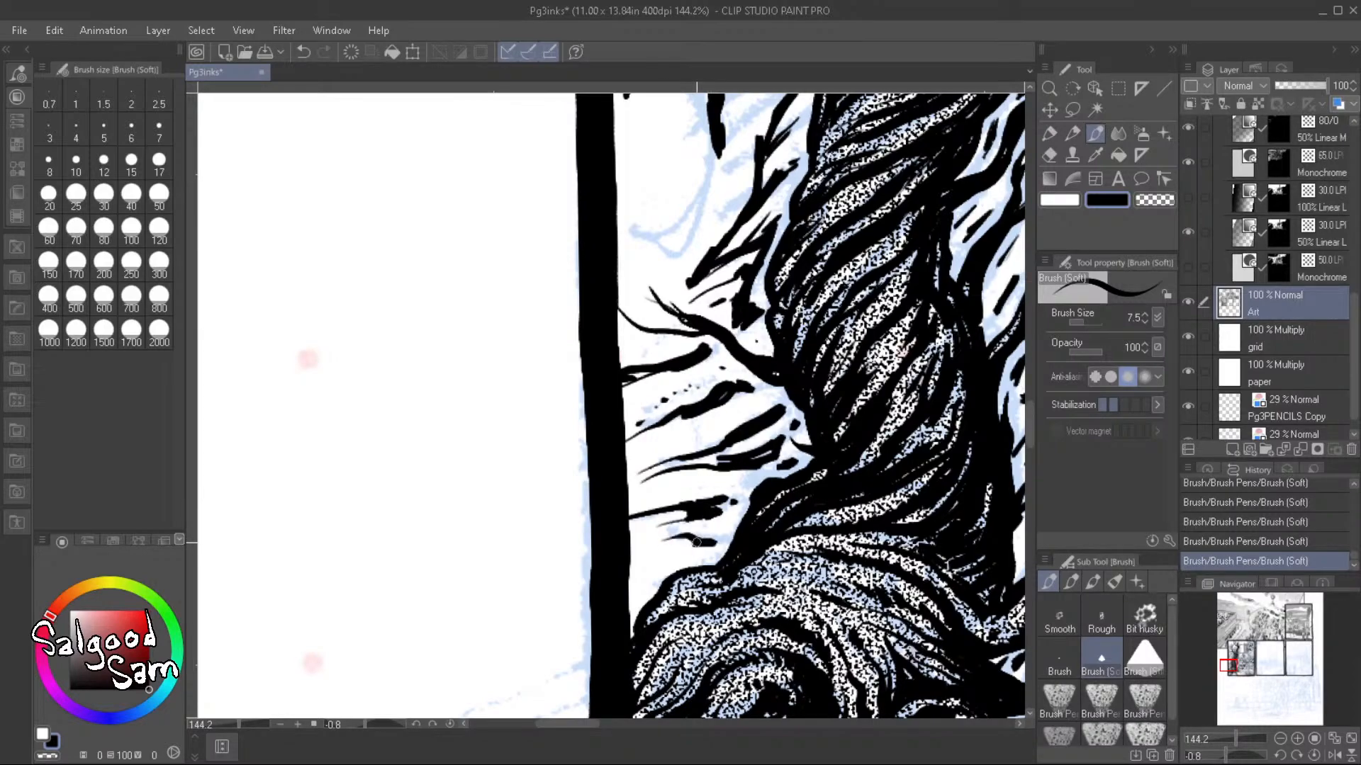
pyautogui.scroll(-5, 673, 559)
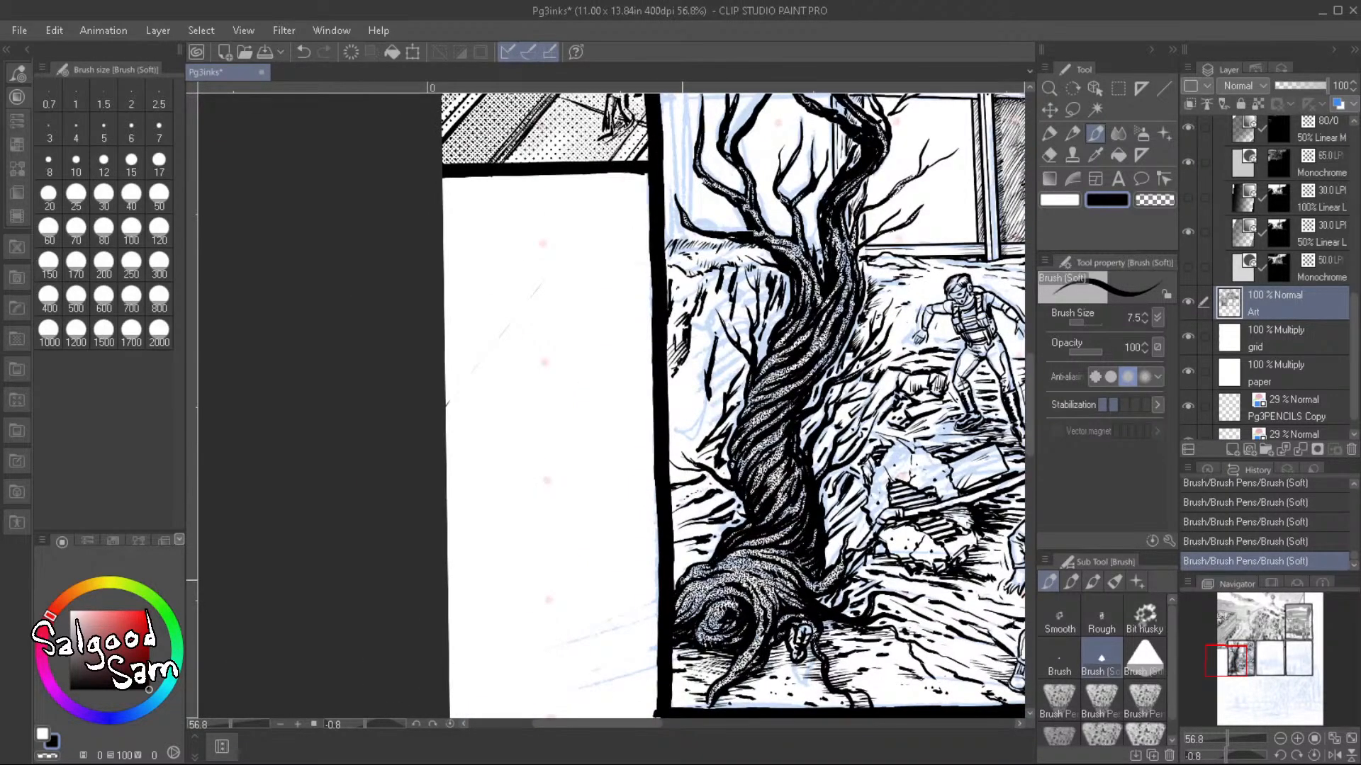
# Thicken the jagged shadow along the edge of the rubble facing the tree, adding short hatch strokes beside it
pyautogui.scroll(6, 857, 557)
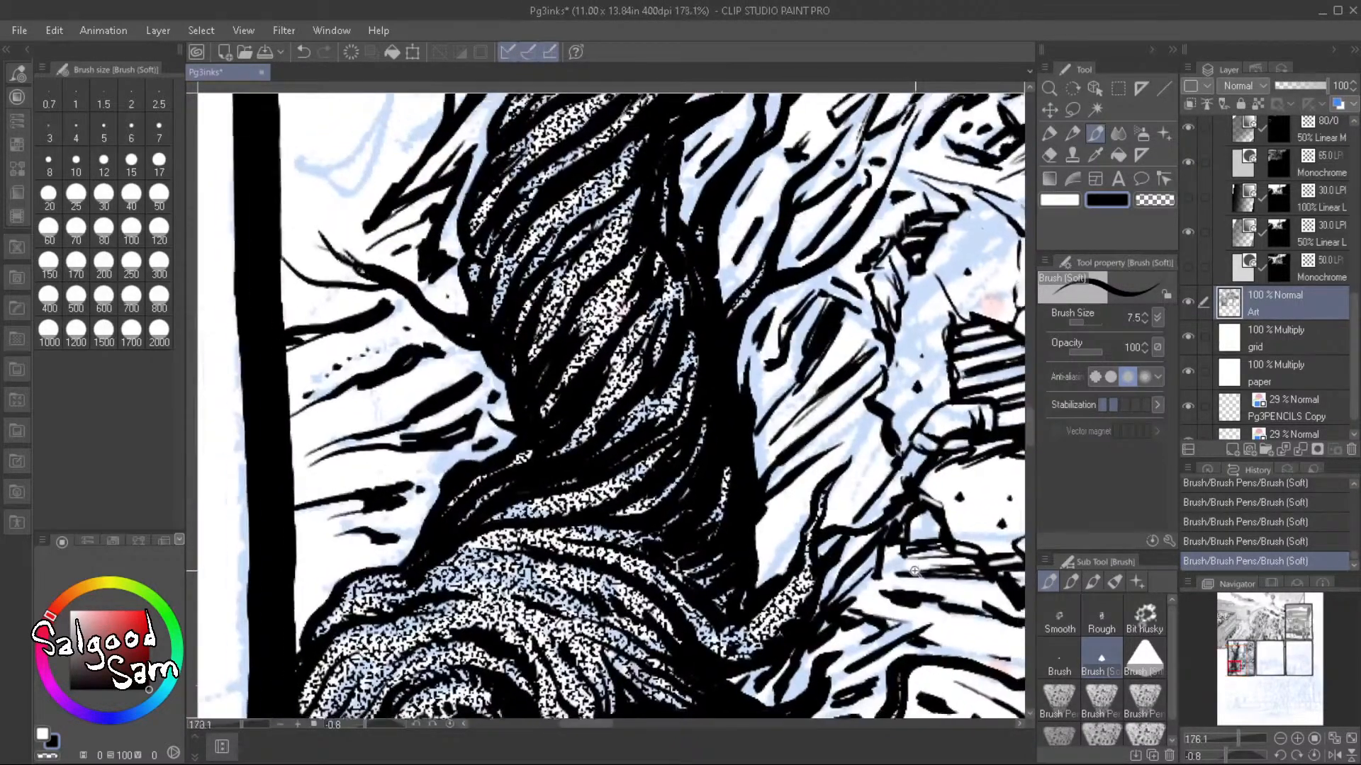
pyautogui.moveTo(864, 426)
pyautogui.mouseDown()
pyautogui.moveTo(860, 487)
pyautogui.moveTo(875, 482)
pyautogui.mouseUp()
pyautogui.moveTo(882, 377); pyautogui.dragTo(870, 398)
pyautogui.moveTo(879, 382); pyautogui.dragTo(848, 410)
pyautogui.moveTo(881, 363); pyautogui.dragTo(850, 377)
pyautogui.moveTo(877, 296); pyautogui.dragTo(869, 309)
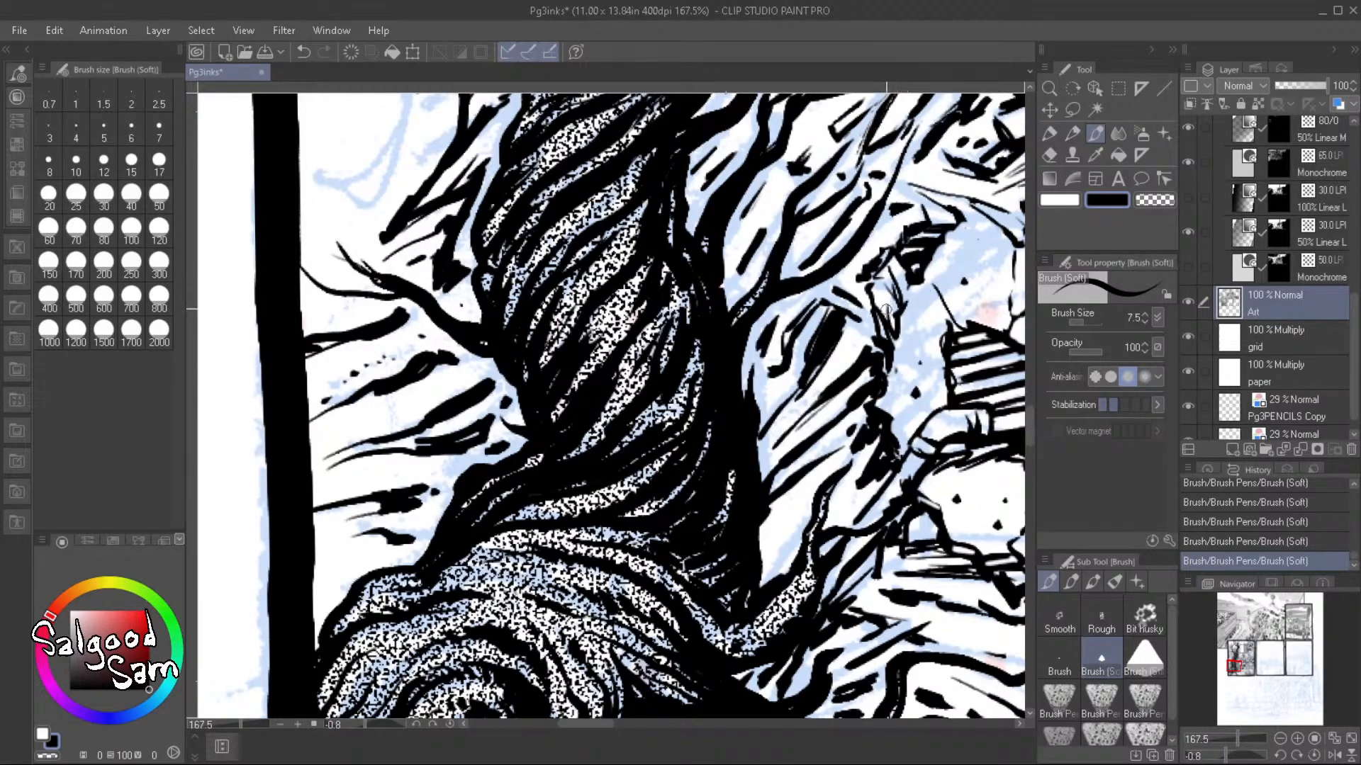
pyautogui.moveTo(866, 325)
pyautogui.mouseDown()
pyautogui.moveTo(843, 367)
pyautogui.moveTo(880, 365)
pyautogui.mouseUp()
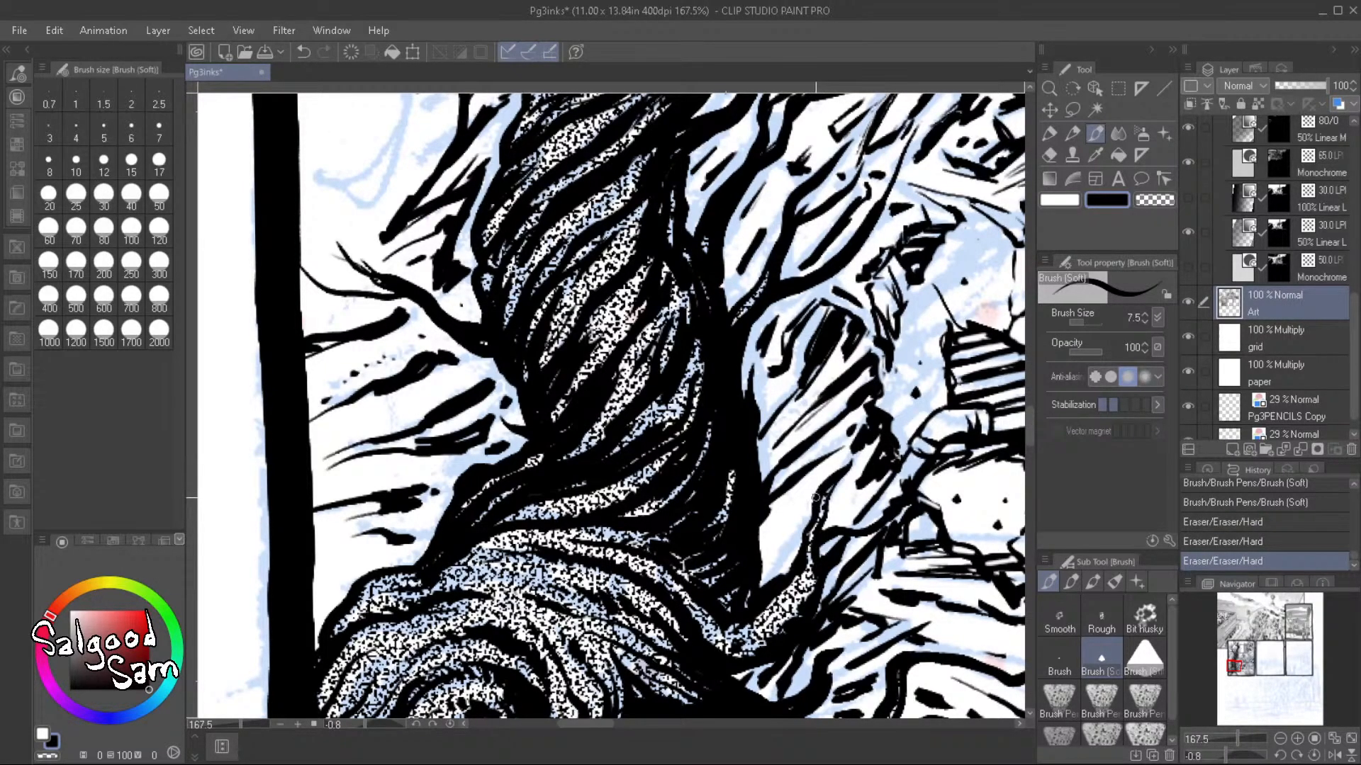
# Ink slanting strokes on the ground between the trunk and the upturned root, and erase stray marks near the rubble
pyautogui.moveTo(765, 391)
pyautogui.mouseDown()
pyautogui.moveTo(784, 372)
pyautogui.moveTo(778, 384)
pyautogui.mouseUp()
pyautogui.moveTo(816, 326); pyautogui.dragTo(837, 301)
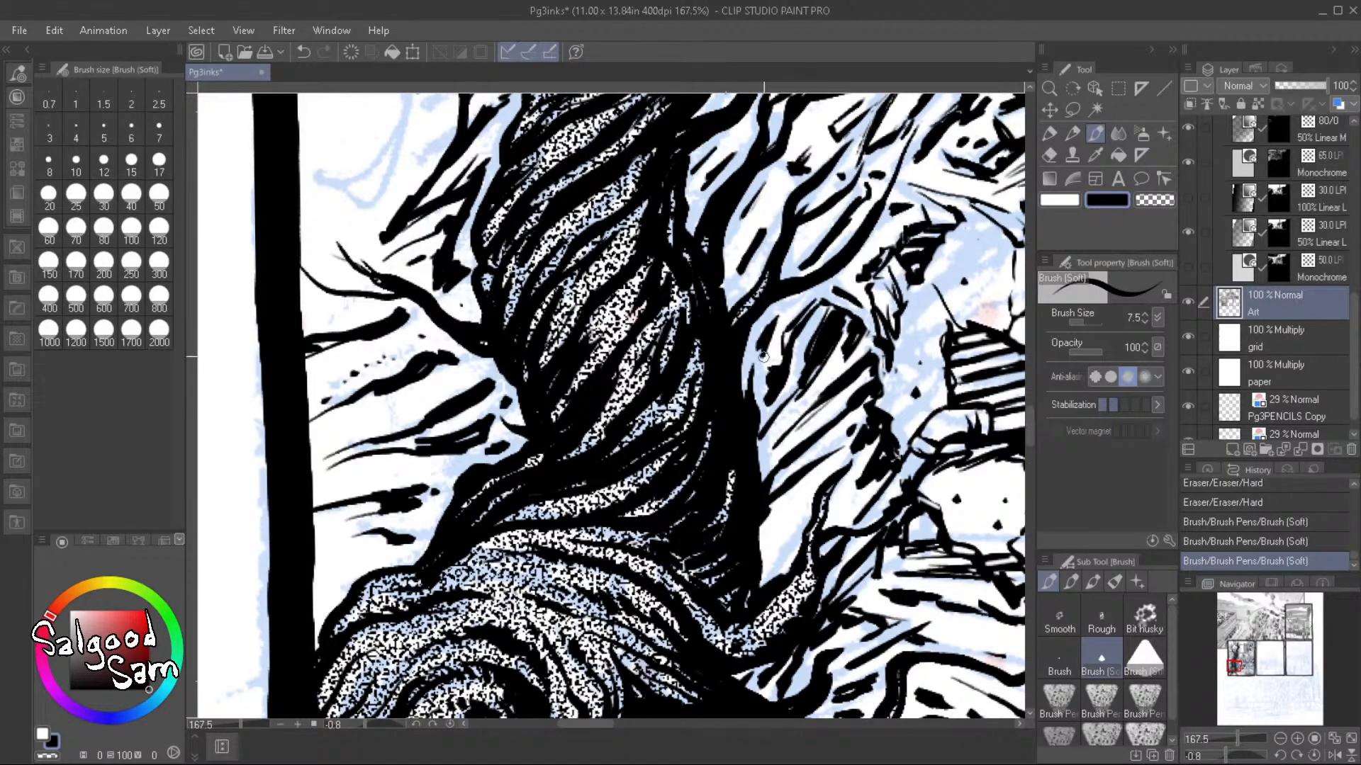
pyautogui.moveTo(762, 355)
pyautogui.mouseDown()
pyautogui.moveTo(774, 390)
pyautogui.moveTo(764, 372)
pyautogui.mouseUp()
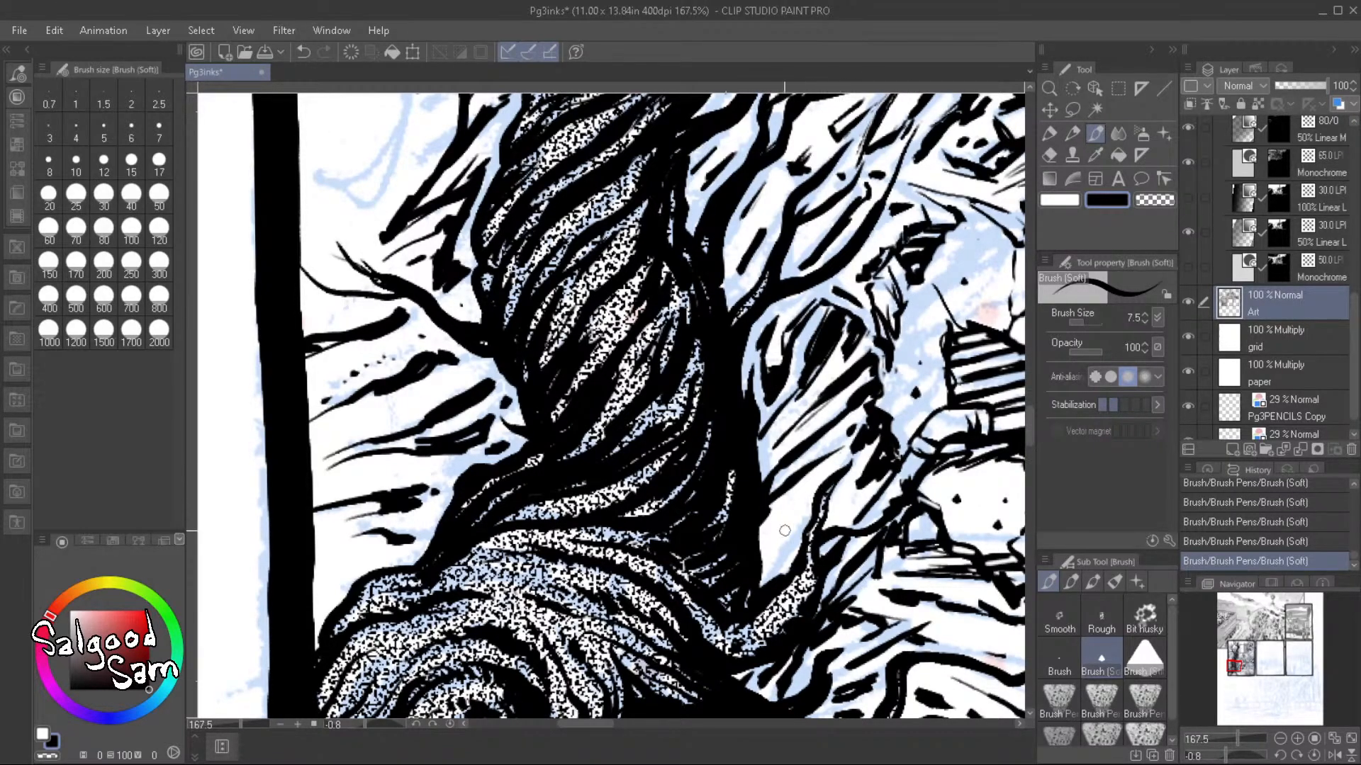
pyautogui.moveTo(796, 500); pyautogui.dragTo(767, 570)
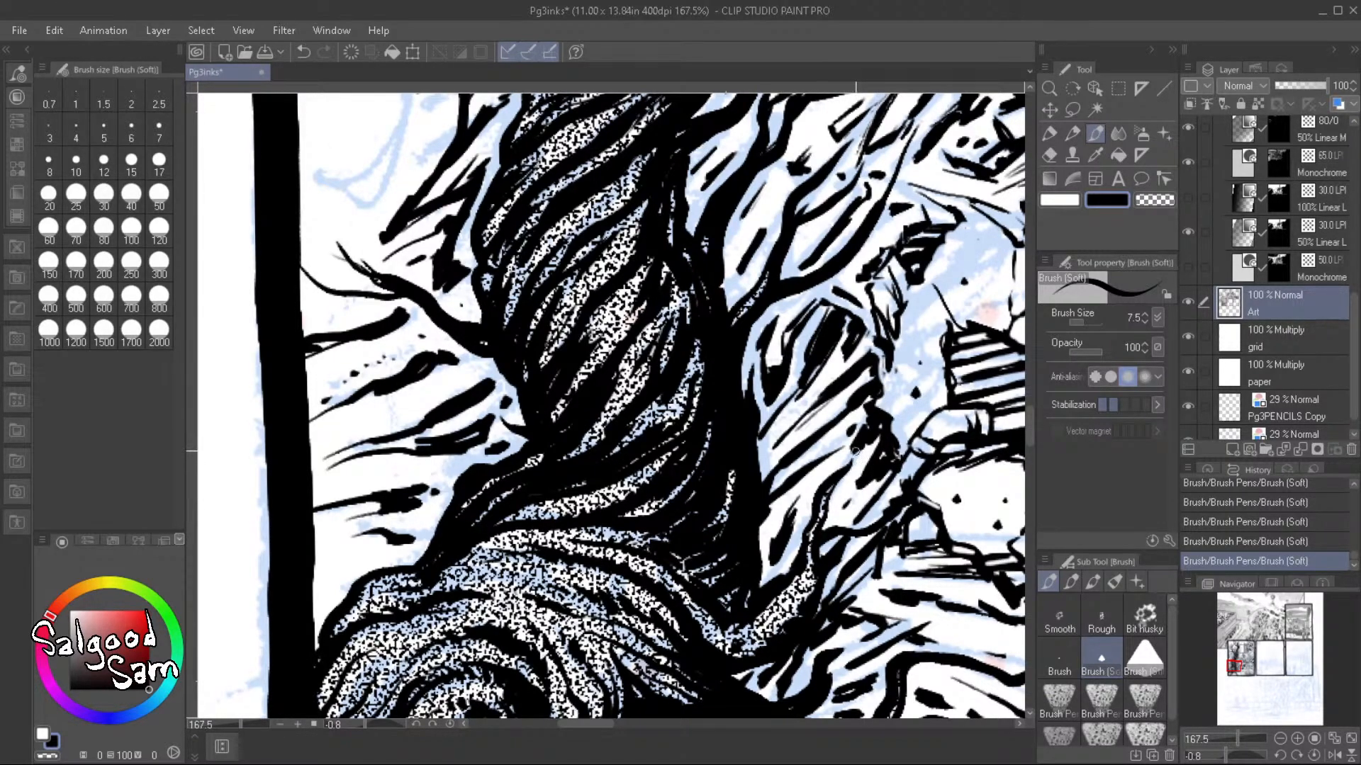
pyautogui.moveTo(856, 450)
pyautogui.mouseDown()
pyautogui.moveTo(844, 456)
pyautogui.moveTo(865, 443)
pyautogui.mouseUp()
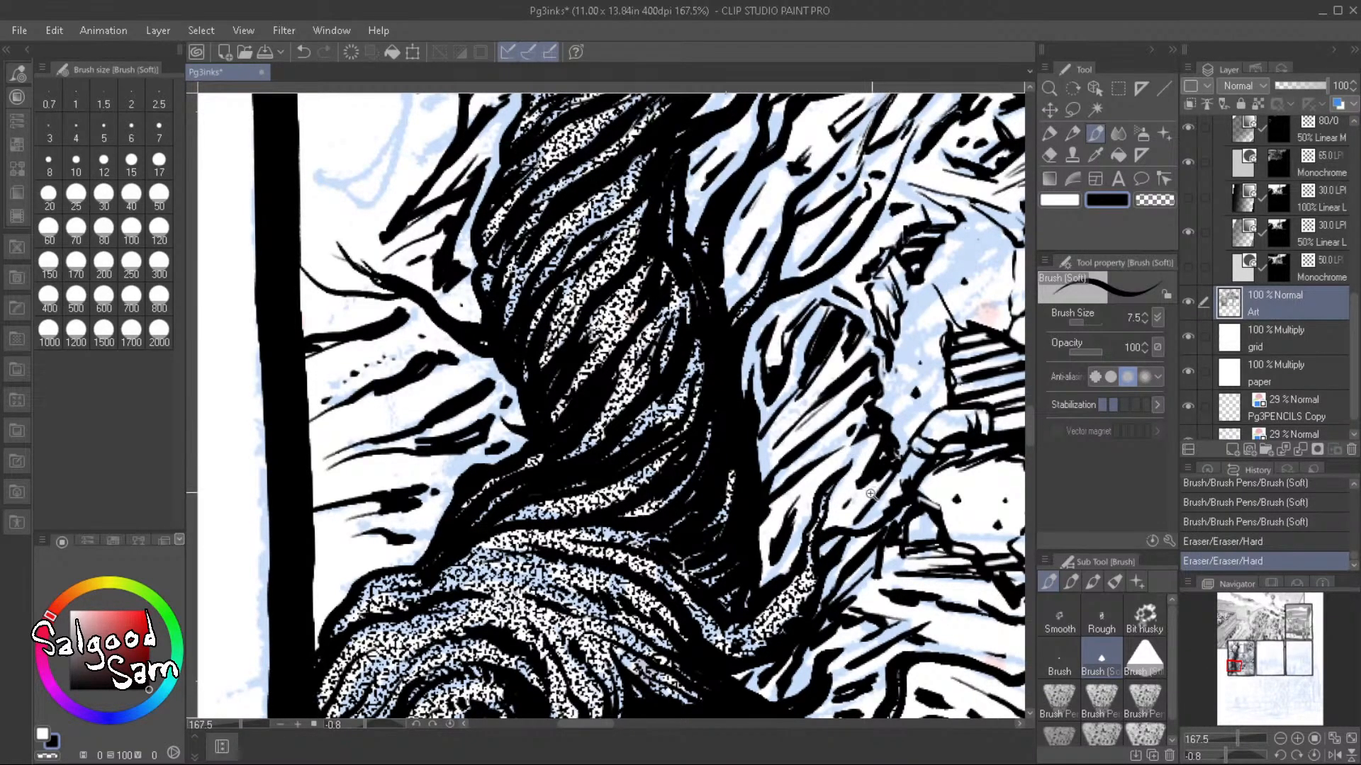
pyautogui.scroll(-3, 861, 496)
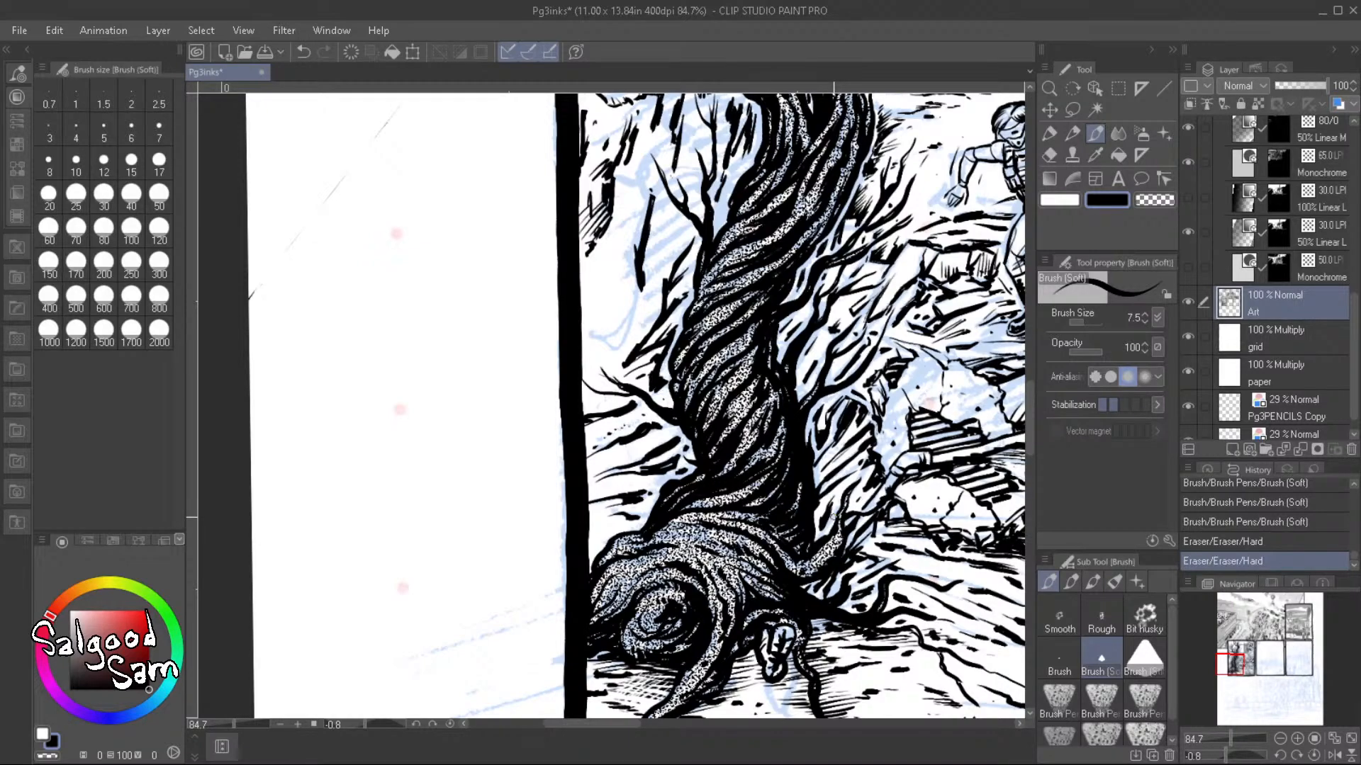
# Ink a thick ground line above the swollen root and extend the slanting lines above it to the panel border
pyautogui.scroll(3, 623, 529)
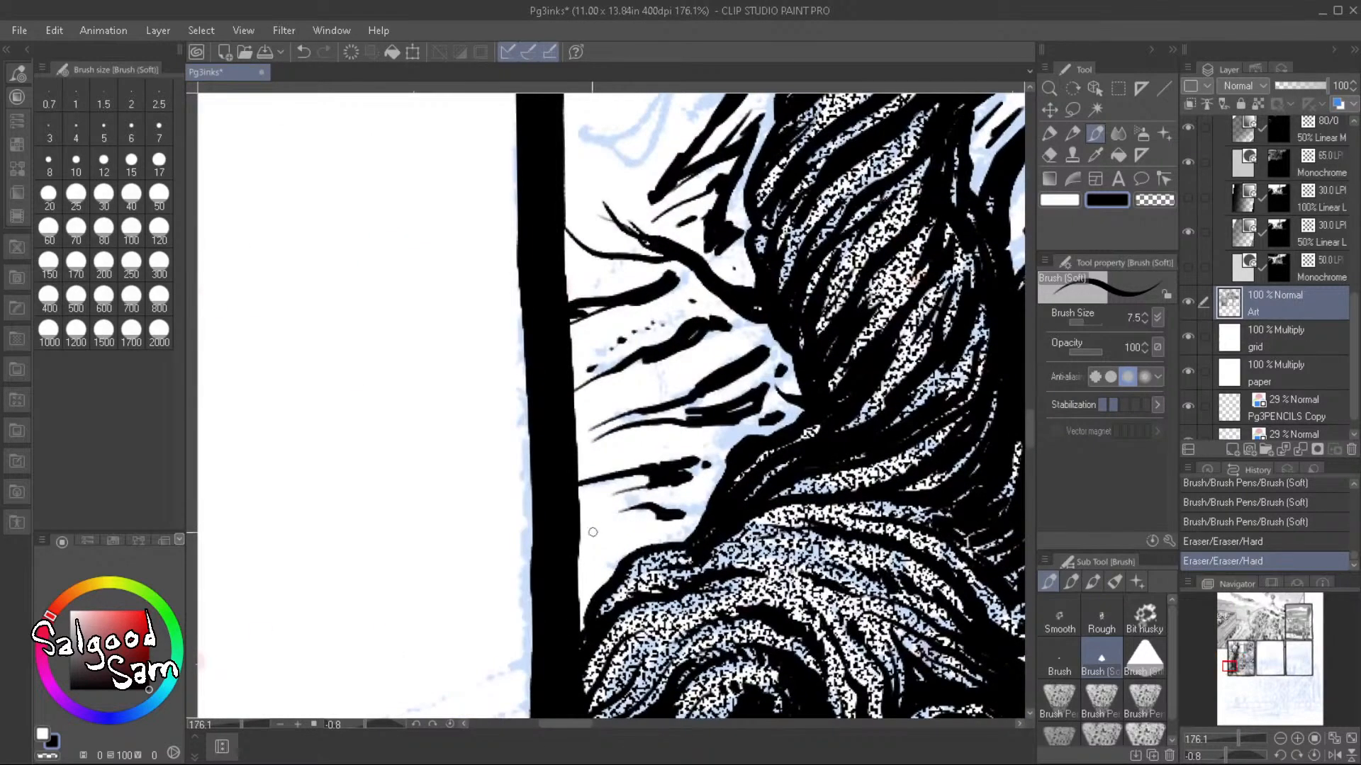
pyautogui.moveTo(583, 539)
pyautogui.mouseDown()
pyautogui.moveTo(601, 539)
pyautogui.moveTo(578, 550)
pyautogui.moveTo(670, 524)
pyautogui.mouseUp()
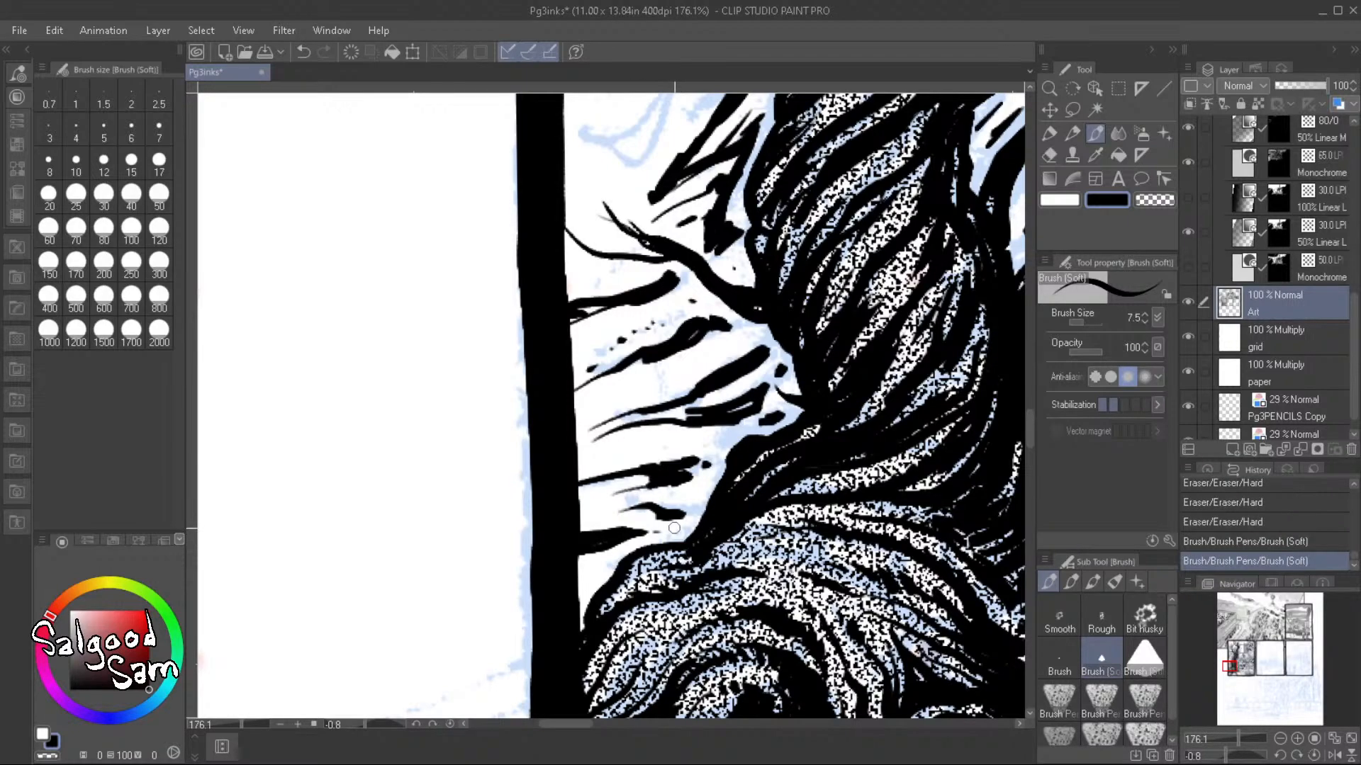
pyautogui.scroll(-4, 712, 512)
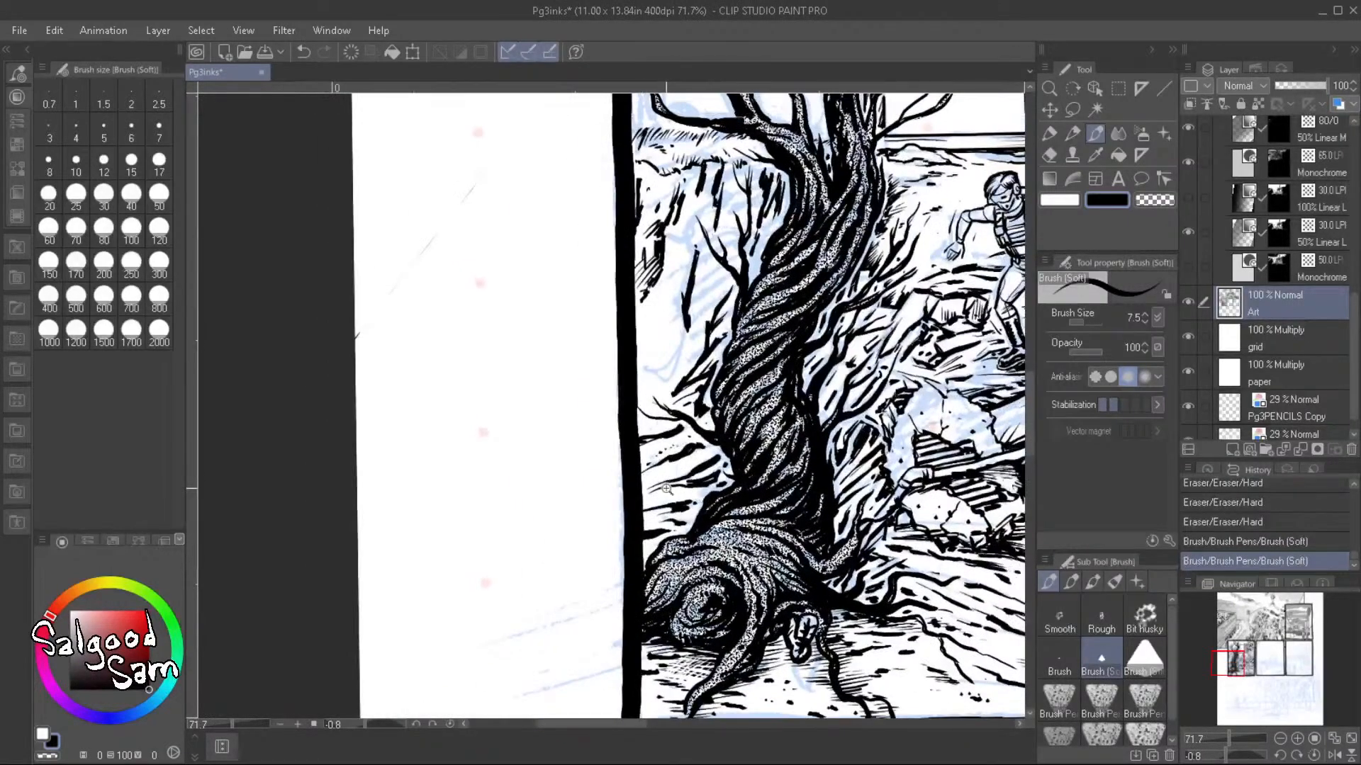
pyautogui.moveTo(666, 489); pyautogui.dragTo(729, 489)
pyautogui.moveTo(608, 521)
pyautogui.mouseDown()
pyautogui.moveTo(699, 521)
pyautogui.moveTo(587, 531)
pyautogui.moveTo(723, 513)
pyautogui.mouseUp()
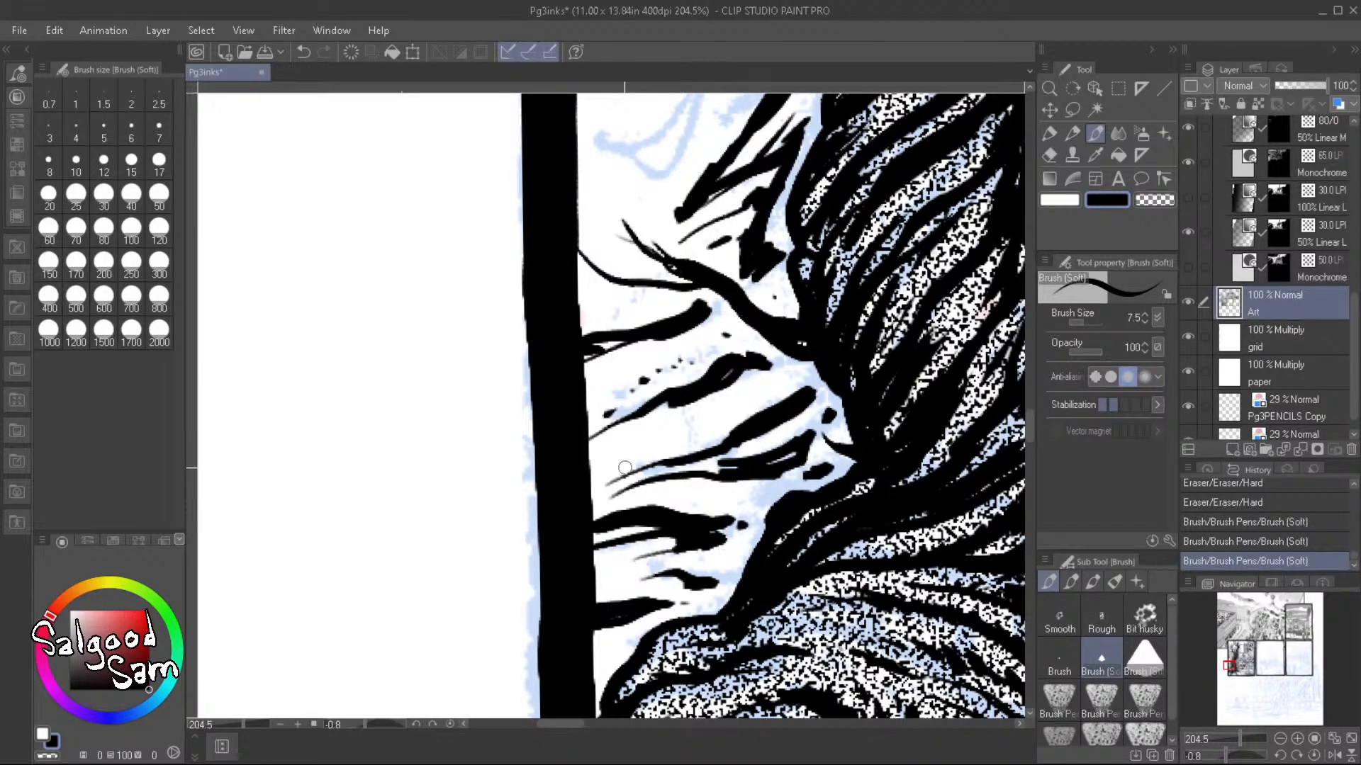
pyautogui.moveTo(590, 499)
pyautogui.mouseDown()
pyautogui.moveTo(675, 465)
pyautogui.moveTo(588, 497)
pyautogui.moveTo(609, 448)
pyautogui.moveTo(651, 438)
pyautogui.moveTo(723, 557)
pyautogui.mouseUp()
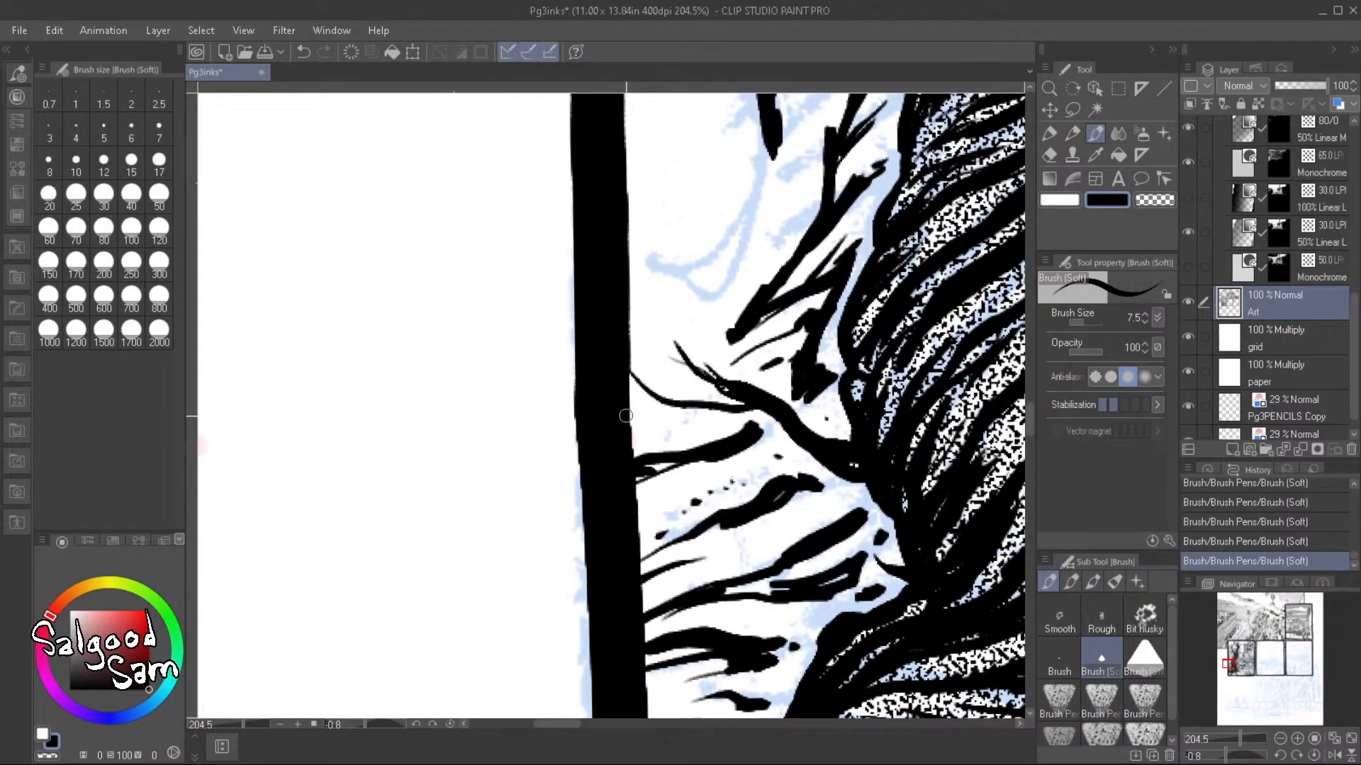
# Extend the long dark crack down the bank, curve a ground line in from the border, and add a wavy line above it
pyautogui.moveTo(734, 349)
pyautogui.mouseDown()
pyautogui.moveTo(740, 419)
pyautogui.moveTo(726, 395)
pyautogui.moveTo(774, 415)
pyautogui.mouseUp()
pyautogui.moveTo(812, 364)
pyautogui.mouseDown()
pyautogui.moveTo(785, 528)
pyautogui.moveTo(769, 514)
pyautogui.moveTo(776, 494)
pyautogui.moveTo(687, 554)
pyautogui.moveTo(770, 505)
pyautogui.moveTo(730, 561)
pyautogui.moveTo(755, 535)
pyautogui.moveTo(826, 365)
pyautogui.mouseUp()
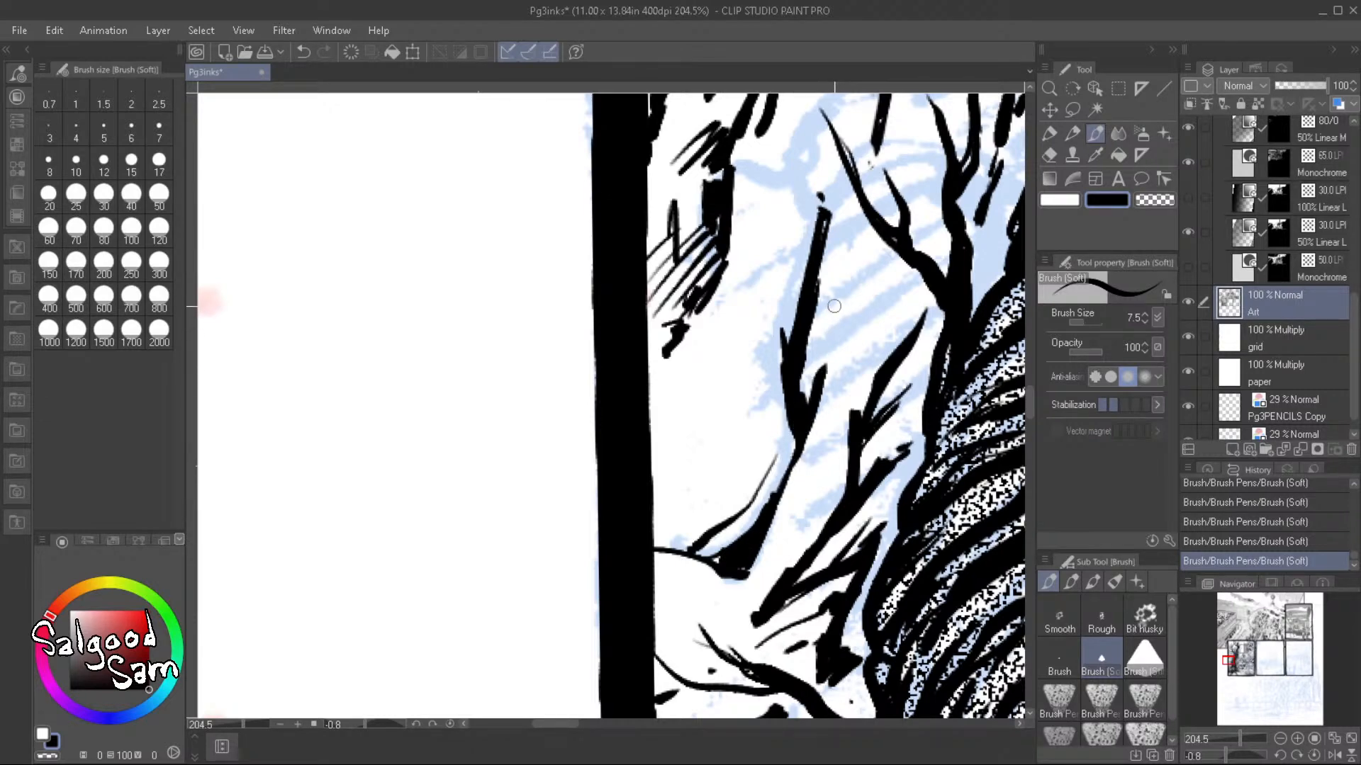
pyautogui.moveTo(718, 376)
pyautogui.mouseDown()
pyautogui.moveTo(666, 454)
pyautogui.moveTo(763, 270)
pyautogui.mouseUp()
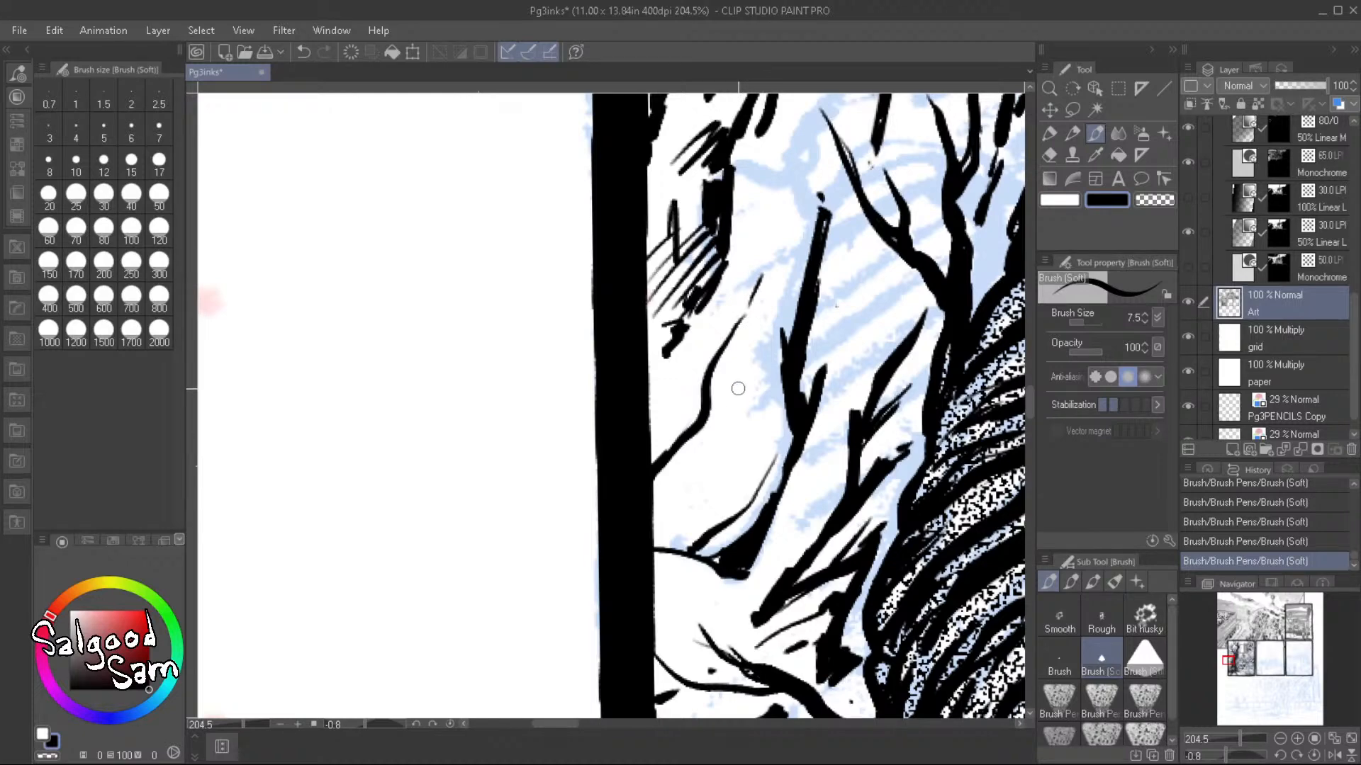
# Ink tapering strokes rising from the curved ground line, and erase the excess black where it meets the long crack
pyautogui.moveTo(735, 392); pyautogui.dragTo(672, 535)
pyautogui.moveTo(712, 464)
pyautogui.mouseDown()
pyautogui.moveTo(657, 554)
pyautogui.moveTo(686, 552)
pyautogui.moveTo(759, 497)
pyautogui.mouseUp()
pyautogui.moveTo(690, 554)
pyautogui.mouseDown()
pyautogui.moveTo(752, 545)
pyautogui.moveTo(721, 569)
pyautogui.mouseUp()
pyautogui.moveTo(763, 505); pyautogui.dragTo(764, 521)
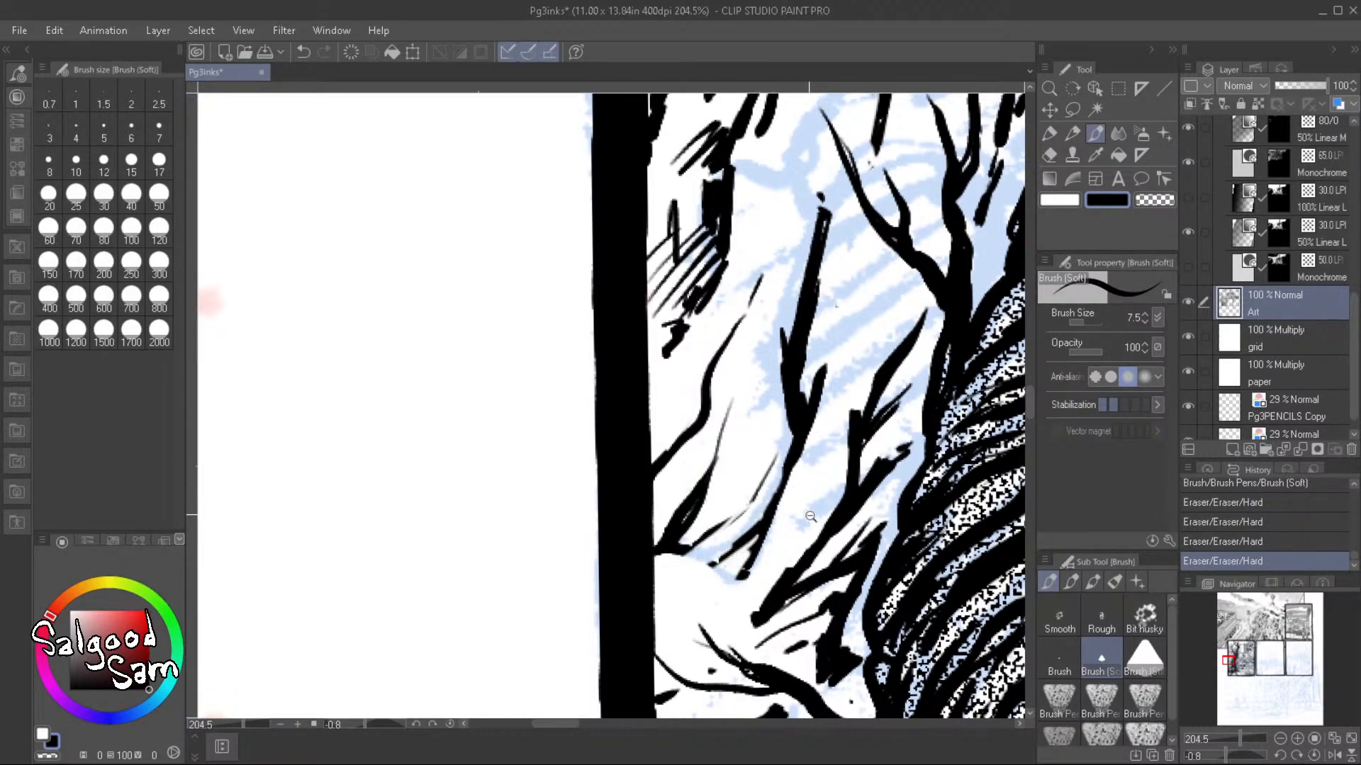
# Ink the lower edge of the background crossbeam in broken segments between the tree's upper branches
pyautogui.scroll(-5, 763, 524)
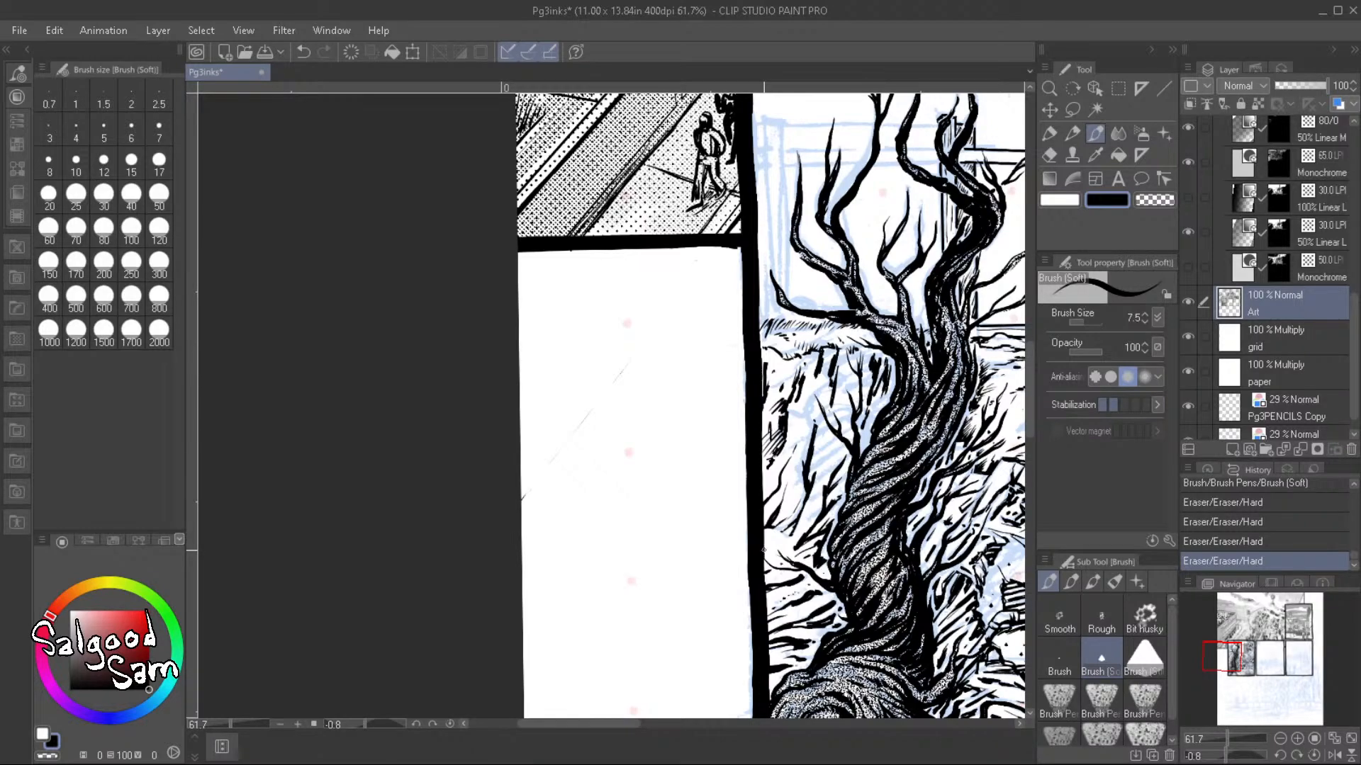
pyautogui.scroll(-3, 909, 606)
pyautogui.moveTo(909, 605); pyautogui.dragTo(707, 479)
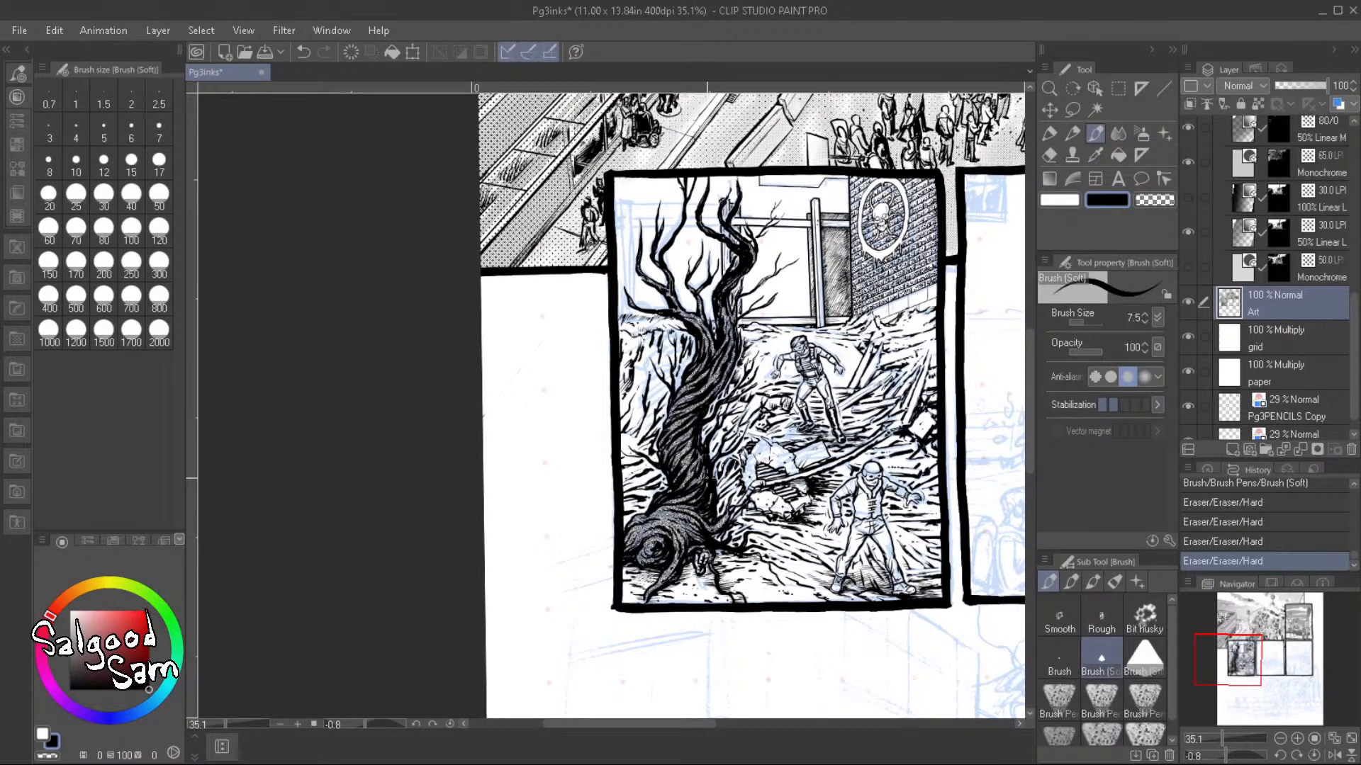
pyautogui.moveTo(694, 240); pyautogui.dragTo(815, 185)
pyautogui.moveTo(814, 186); pyautogui.dragTo(721, 396)
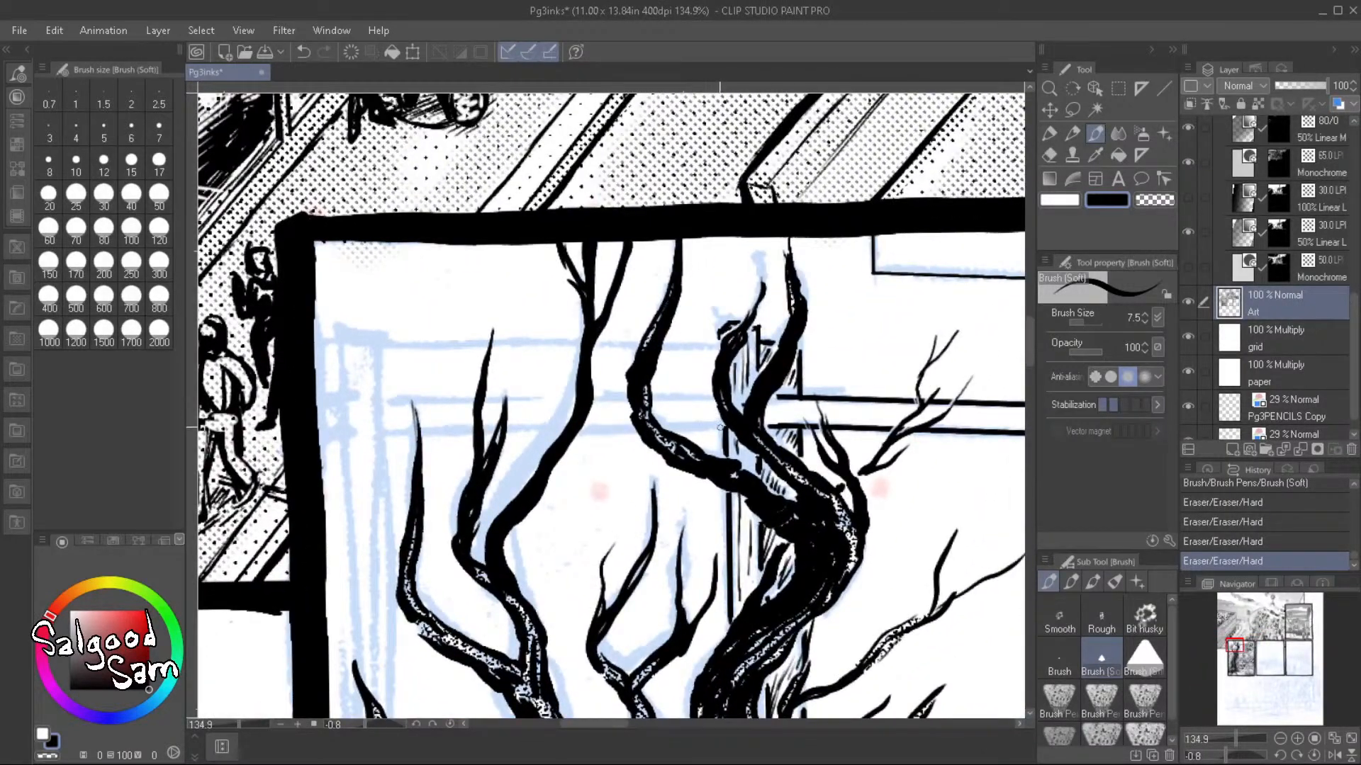
pyautogui.click(724, 425)
pyautogui.press('r')
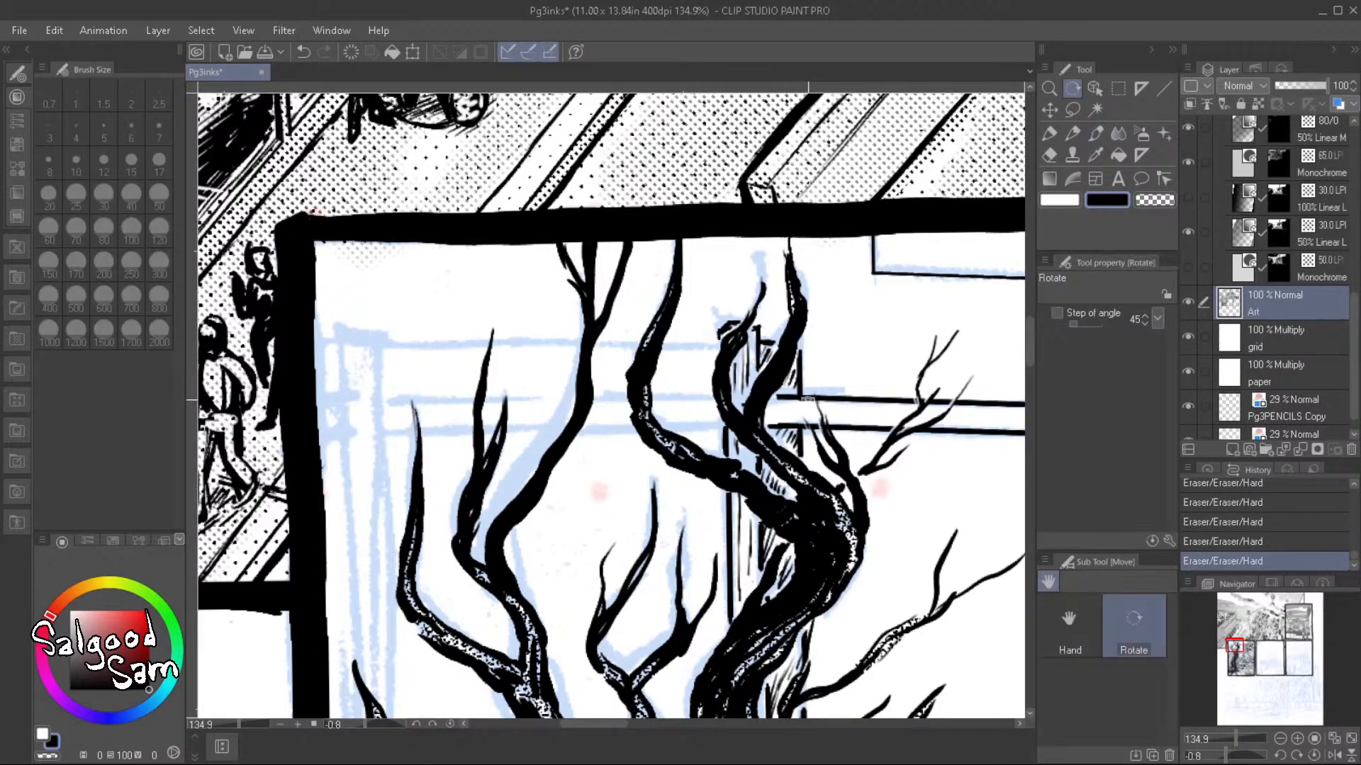
pyautogui.moveTo(810, 389); pyautogui.dragTo(692, 259)
pyautogui.press('b')
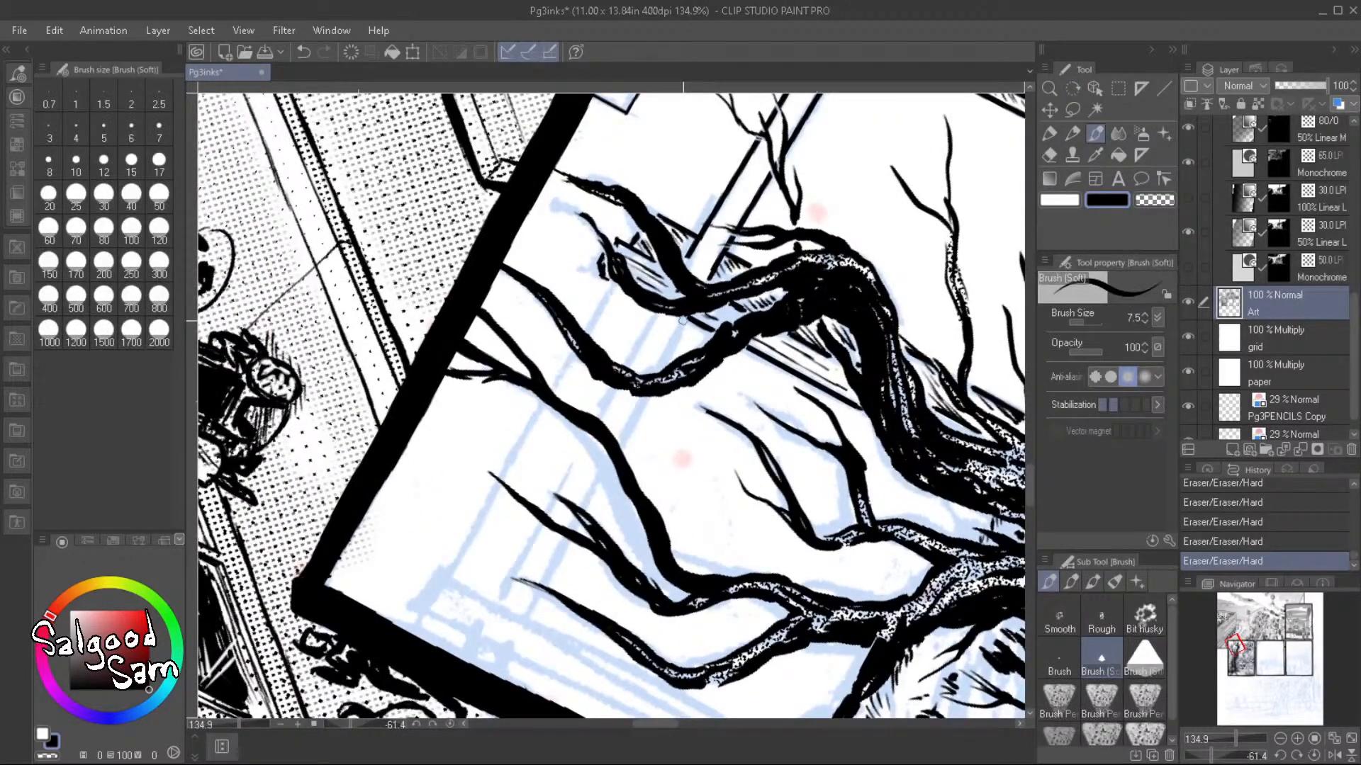
pyautogui.moveTo(684, 320)
pyautogui.mouseDown()
pyautogui.moveTo(661, 365)
pyautogui.moveTo(667, 353)
pyautogui.mouseUp()
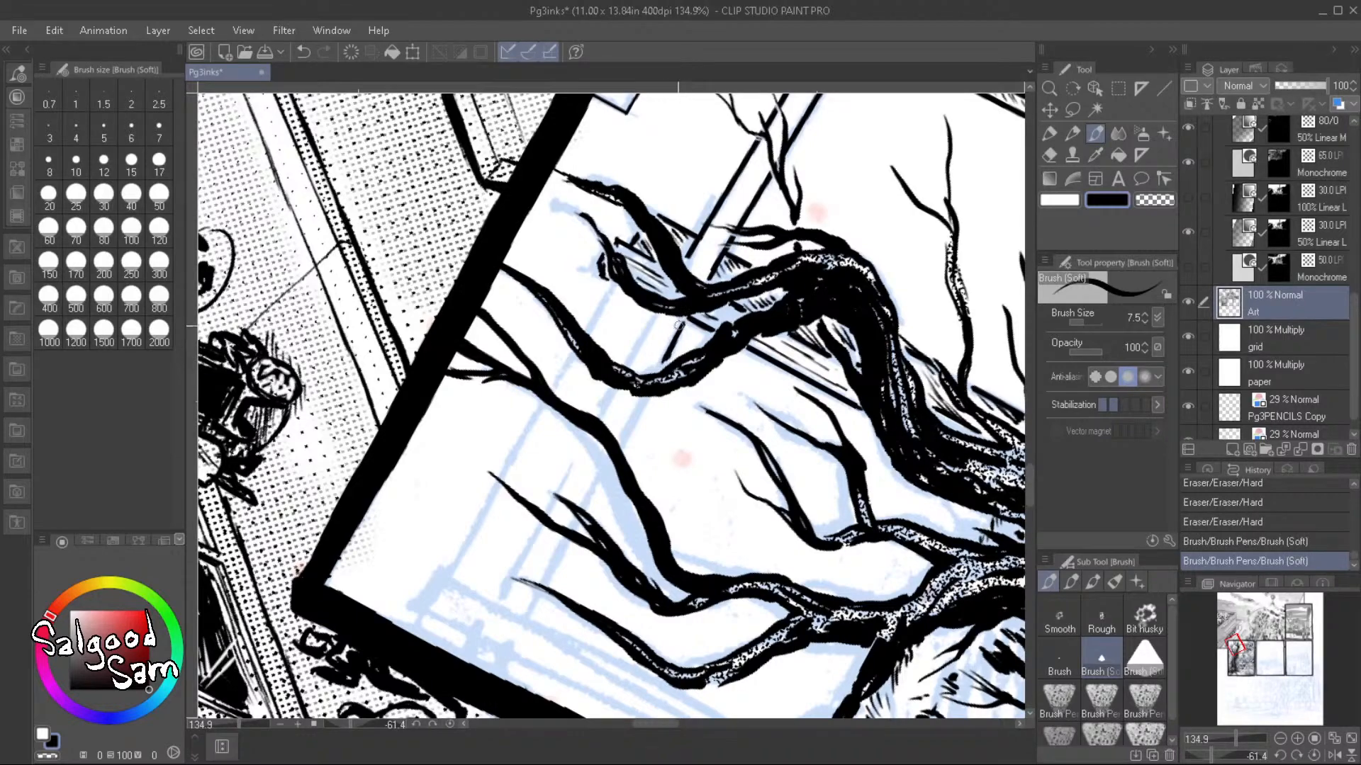
pyautogui.moveTo(642, 397); pyautogui.dragTo(622, 435)
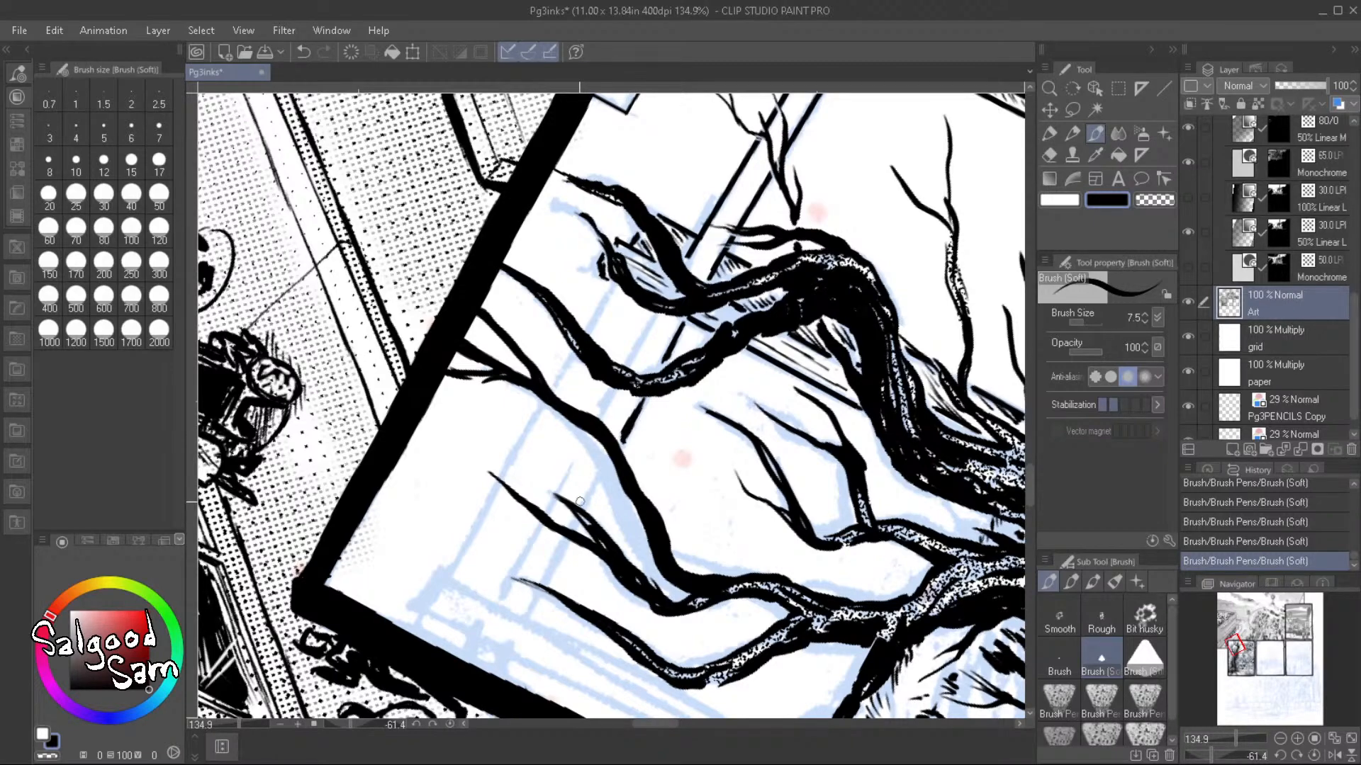
pyautogui.moveTo(608, 462); pyautogui.dragTo(591, 495)
pyautogui.moveTo(605, 466); pyautogui.dragTo(528, 618)
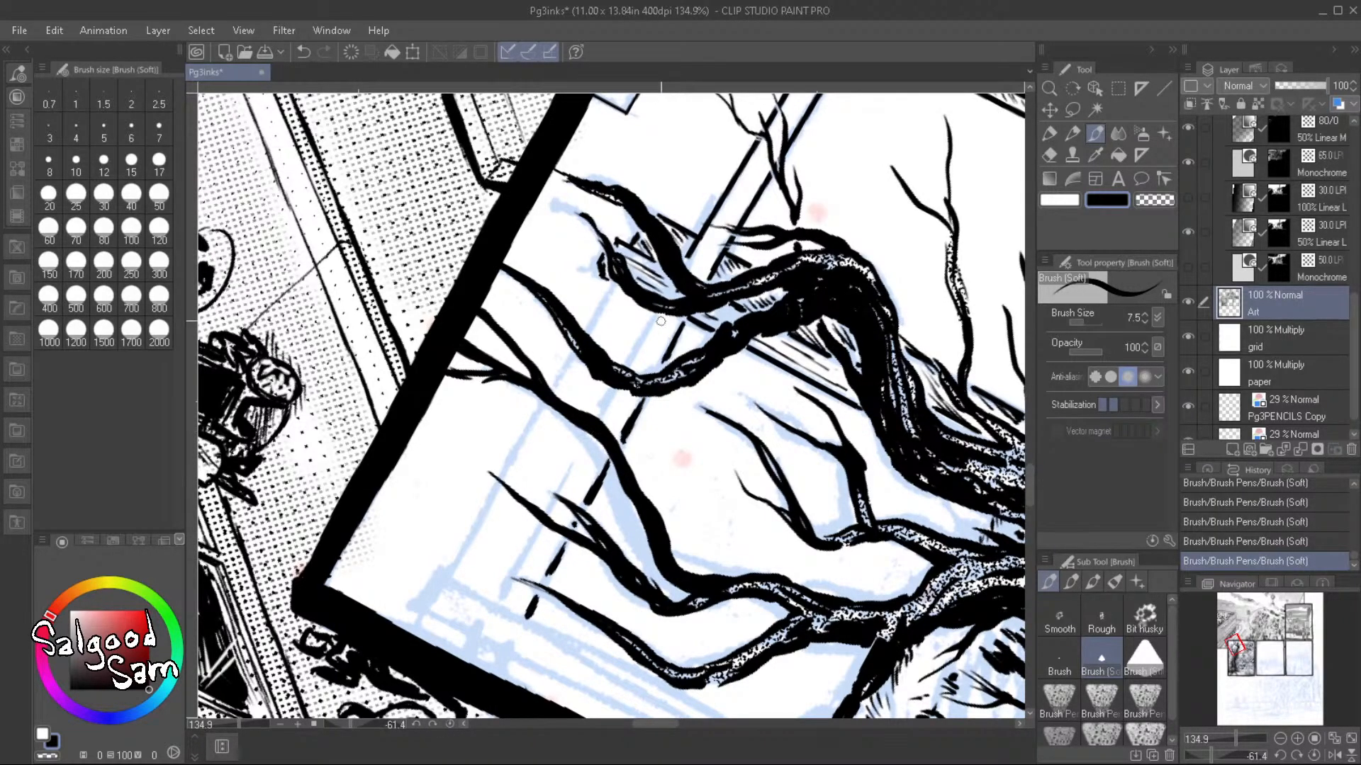
# Ink the crossbeam's upper edge between the branches, with short hatch strokes inside the beam
pyautogui.moveTo(655, 318)
pyautogui.mouseDown()
pyautogui.moveTo(648, 326)
pyautogui.moveTo(629, 363)
pyautogui.moveTo(649, 318)
pyautogui.moveTo(552, 501)
pyautogui.mouseUp()
pyautogui.moveTo(586, 440)
pyautogui.mouseDown()
pyautogui.moveTo(544, 509)
pyautogui.moveTo(566, 501)
pyautogui.moveTo(603, 527)
pyautogui.moveTo(532, 535)
pyautogui.moveTo(493, 604)
pyautogui.moveTo(515, 558)
pyautogui.moveTo(511, 603)
pyautogui.mouseUp()
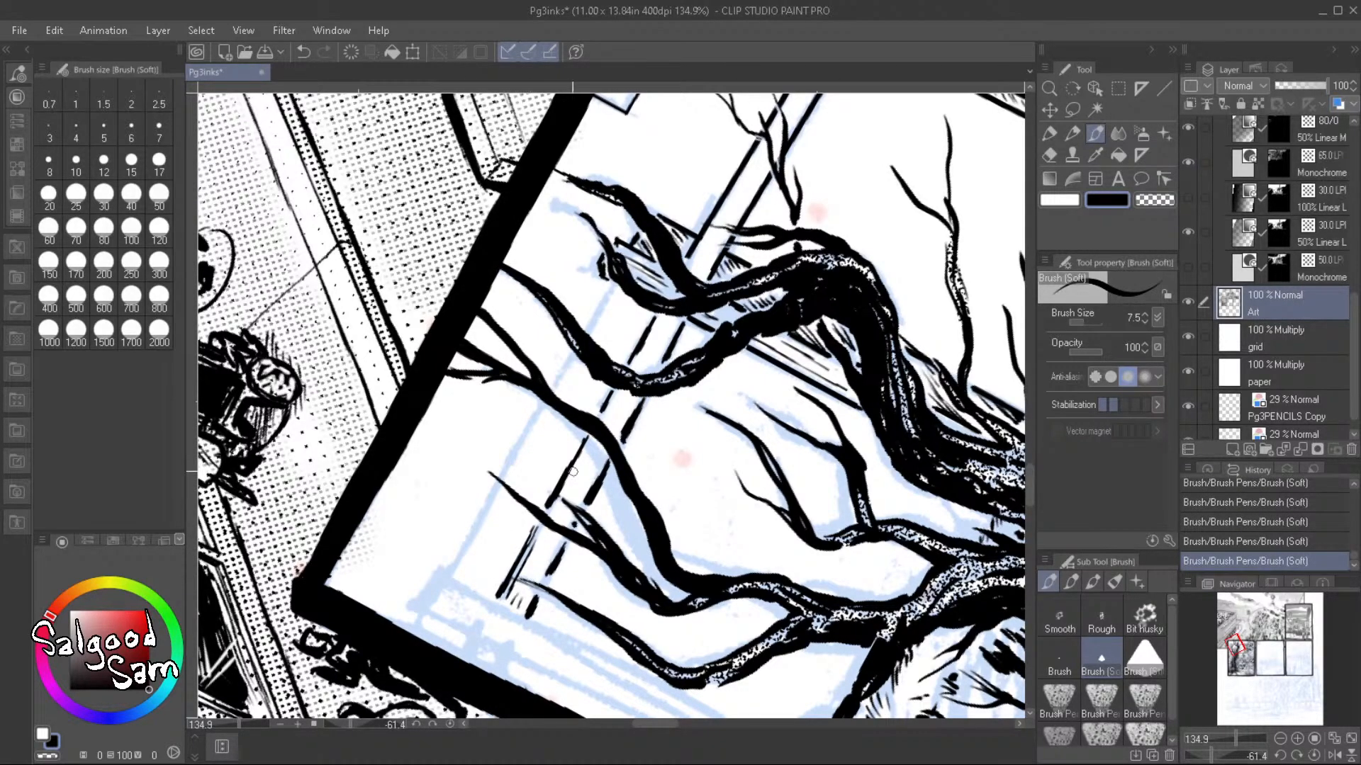
pyautogui.moveTo(586, 454); pyautogui.dragTo(579, 481)
pyautogui.moveTo(713, 242); pyautogui.dragTo(701, 259)
# Continue both crossbeam edges to the panel border, erasing the line where the upright post crosses
pyautogui.moveTo(601, 534); pyautogui.dragTo(682, 347)
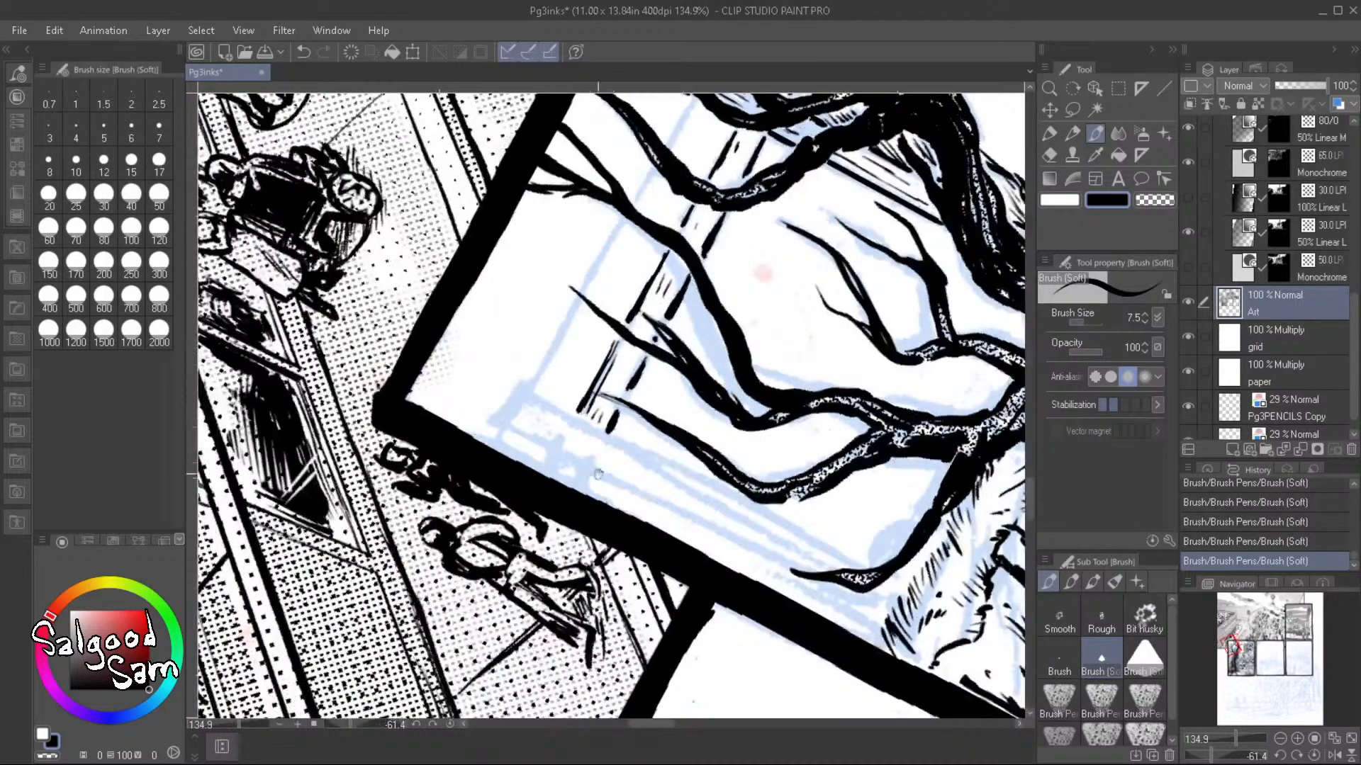
pyautogui.moveTo(579, 416); pyautogui.dragTo(543, 481)
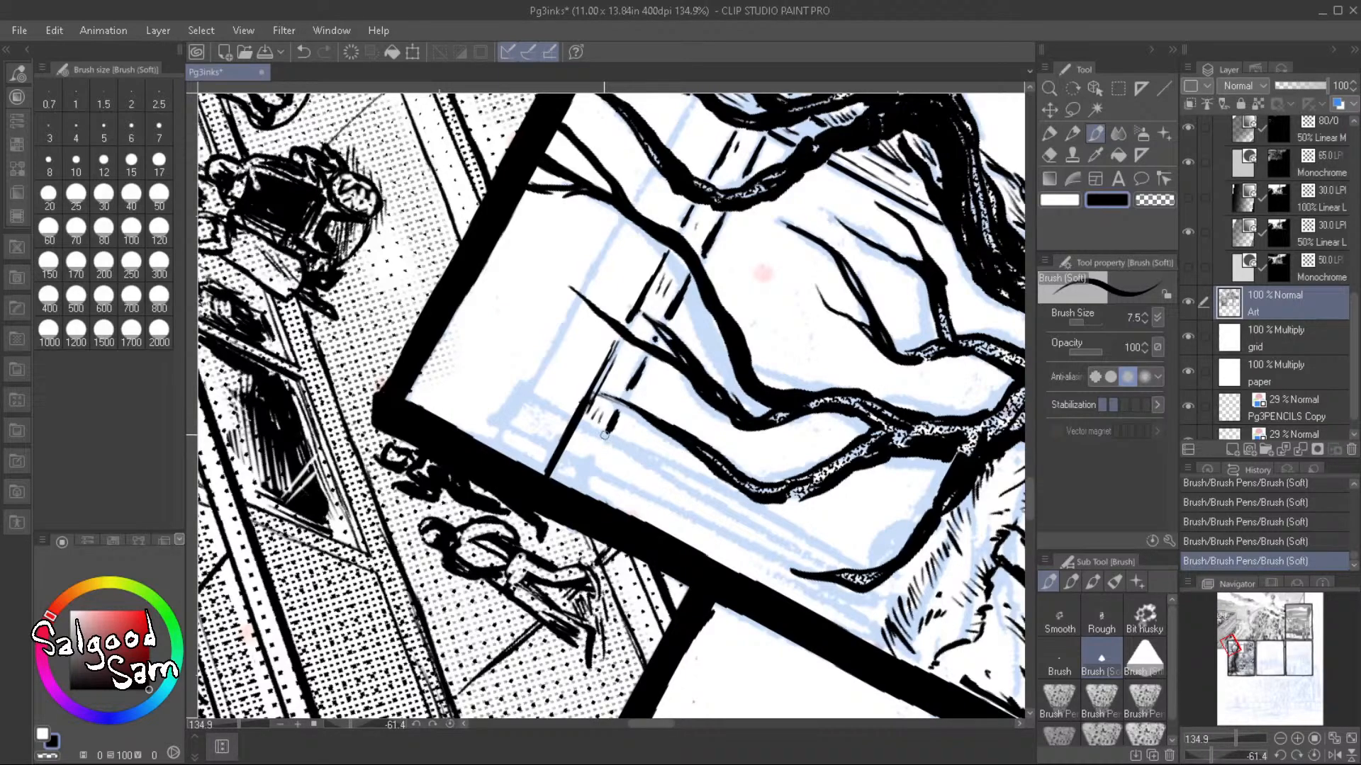
pyautogui.moveTo(565, 432)
pyautogui.mouseDown()
pyautogui.moveTo(611, 447)
pyautogui.moveTo(578, 496)
pyautogui.mouseUp()
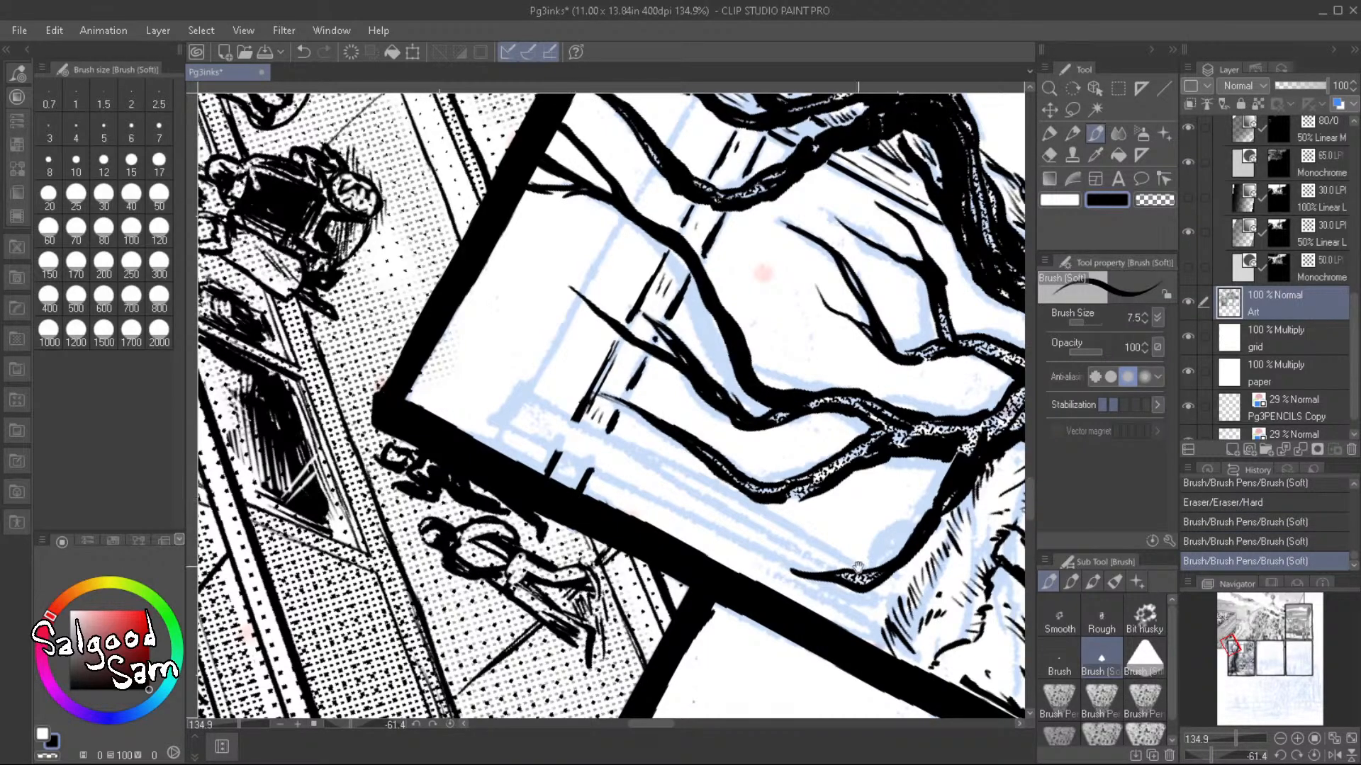
# Ink the fence panel's top edge in segments between the tree's upper branches with brush size 6, erasing overlaps at the branches
pyautogui.moveTo(828, 380)
pyautogui.mouseDown()
pyautogui.moveTo(634, 447)
pyautogui.moveTo(656, 513)
pyautogui.mouseUp()
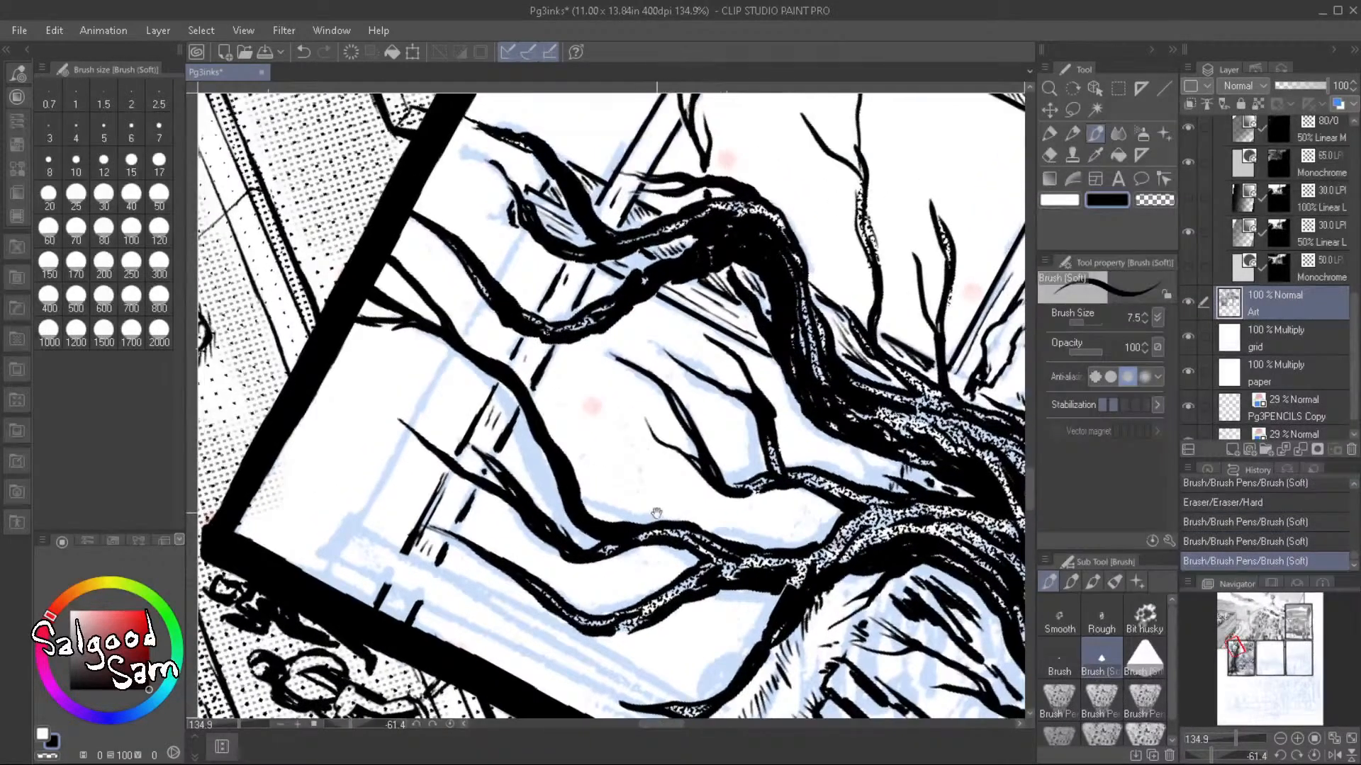
pyautogui.click(523, 232)
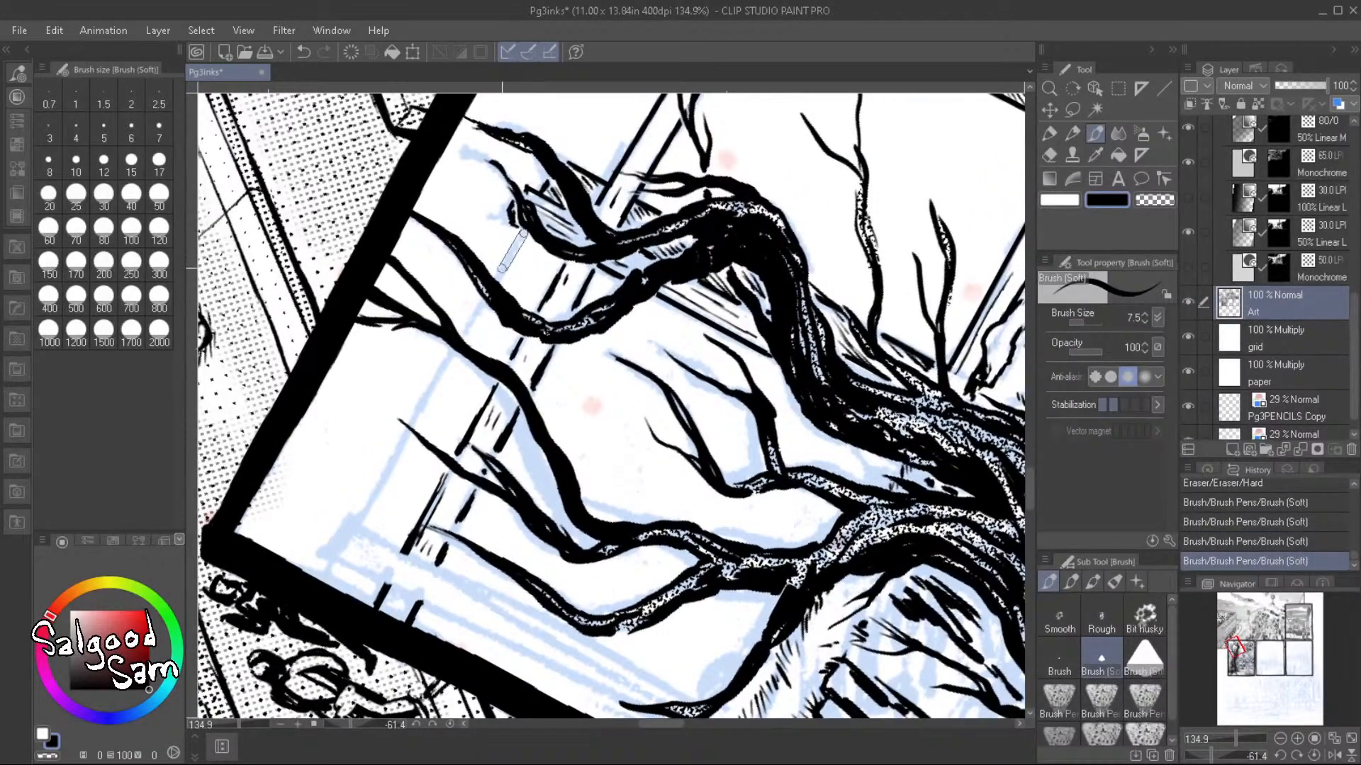
pyautogui.click(495, 285)
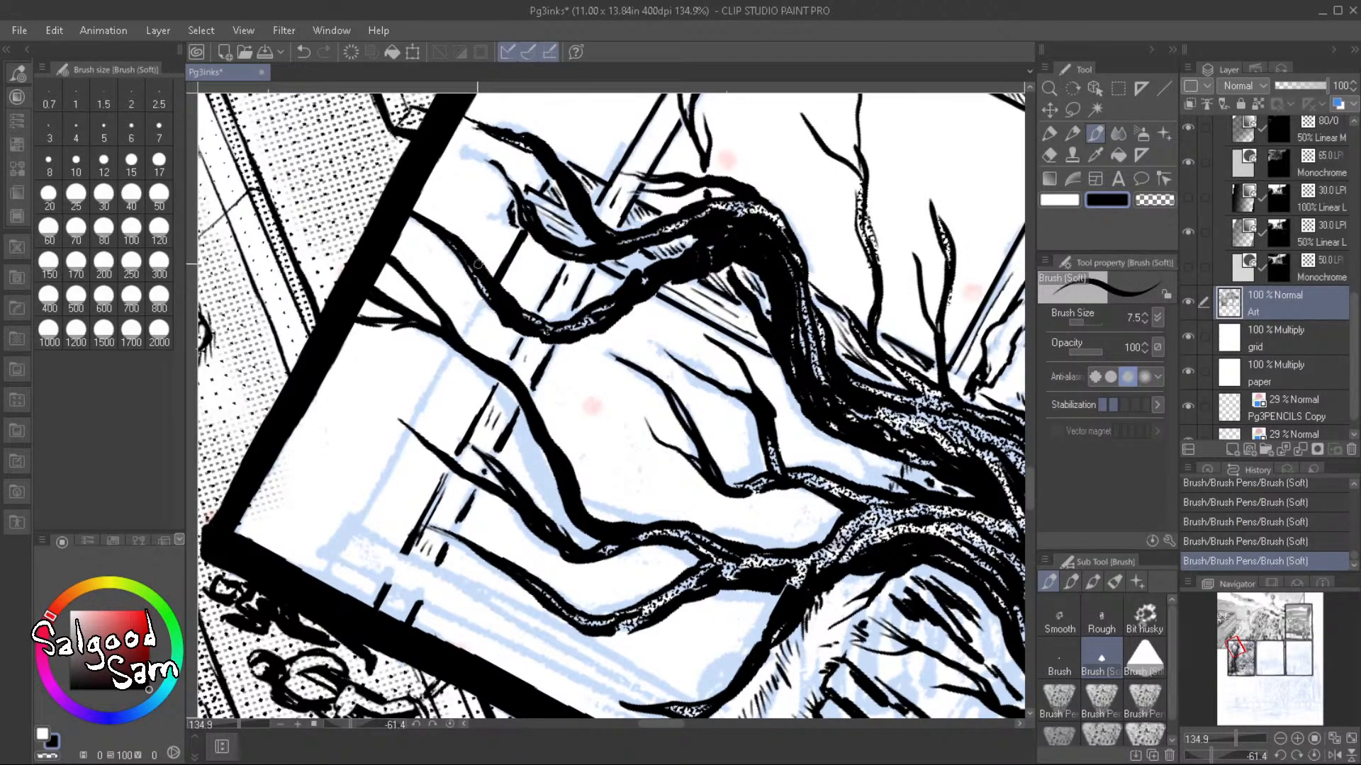
pyautogui.click(103, 163)
pyautogui.click(158, 131)
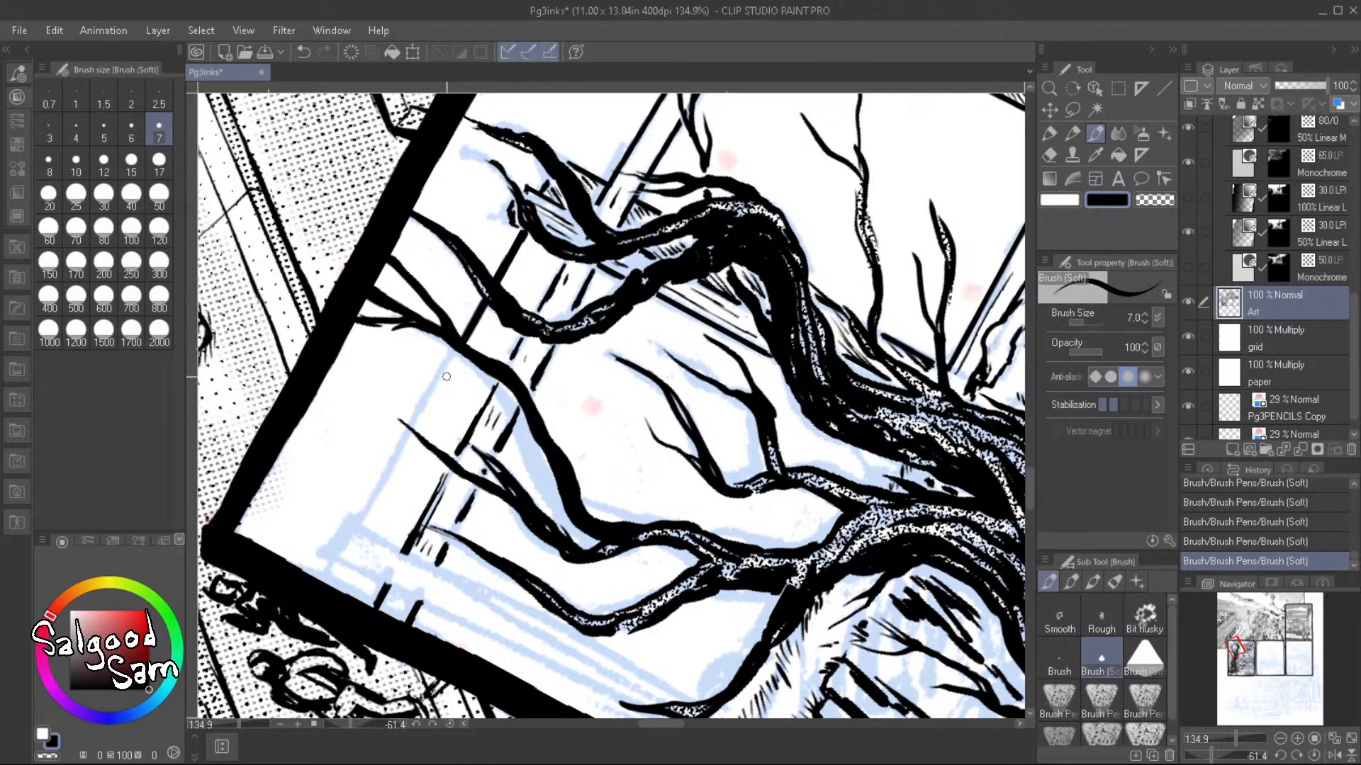
pyautogui.click(130, 133)
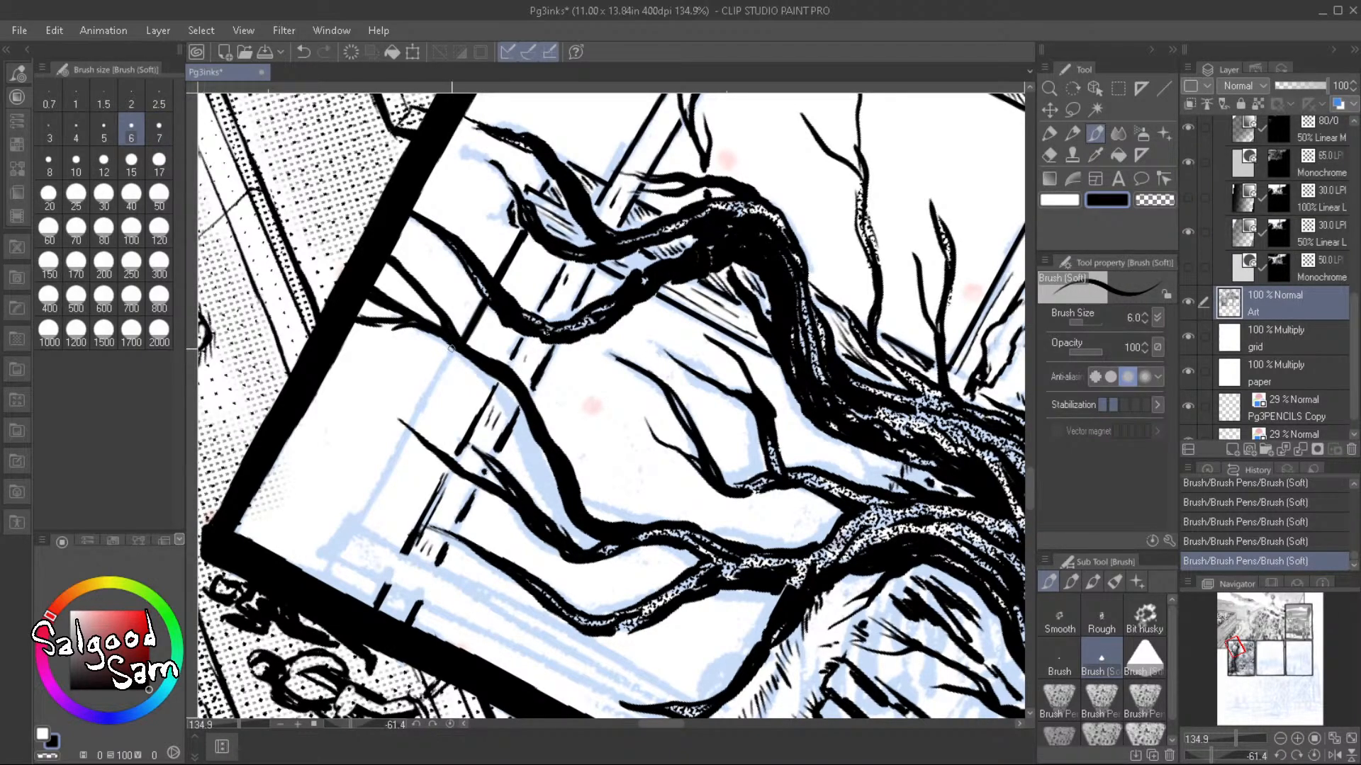
pyautogui.moveTo(455, 350)
pyautogui.mouseDown()
pyautogui.moveTo(422, 409)
pyautogui.moveTo(478, 325)
pyautogui.moveTo(443, 379)
pyautogui.moveTo(452, 336)
pyautogui.mouseUp()
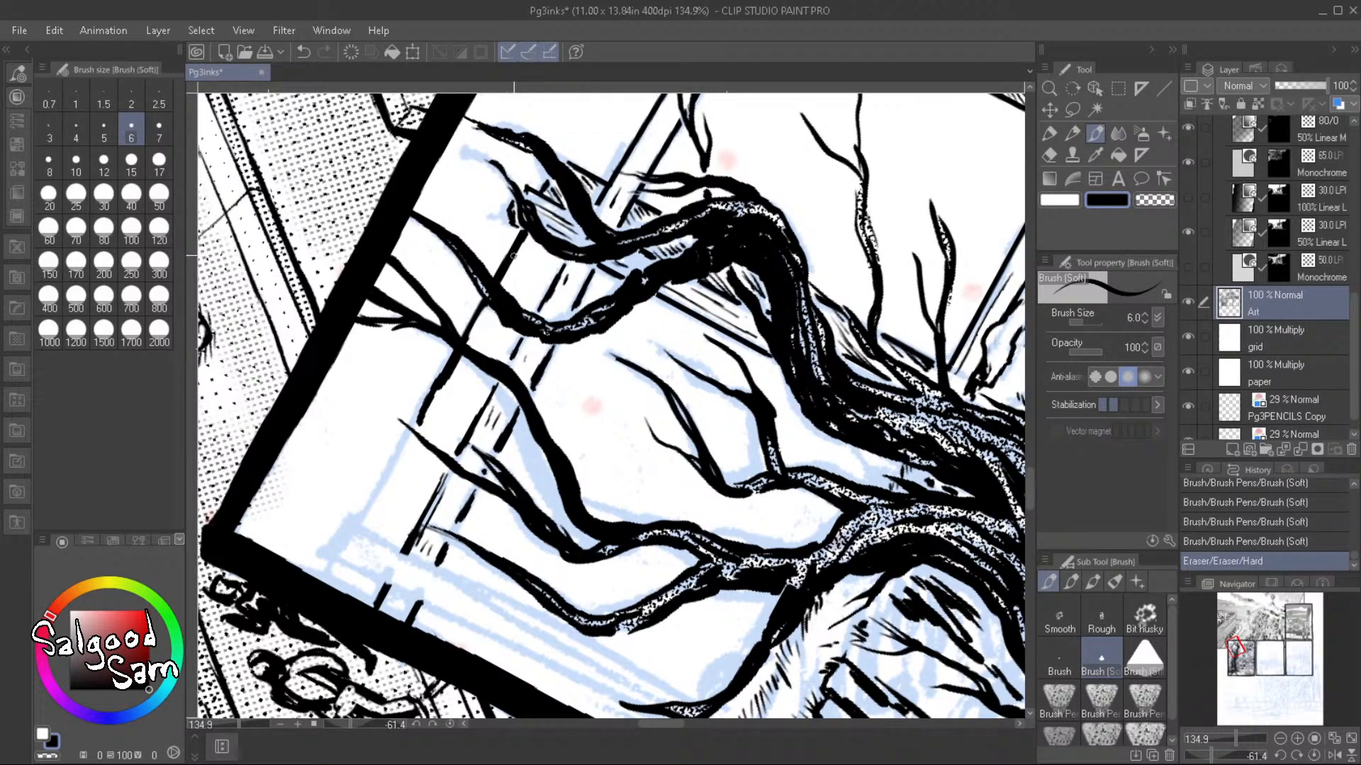
pyautogui.moveTo(499, 285); pyautogui.dragTo(522, 243)
pyautogui.moveTo(466, 338); pyautogui.dragTo(489, 296)
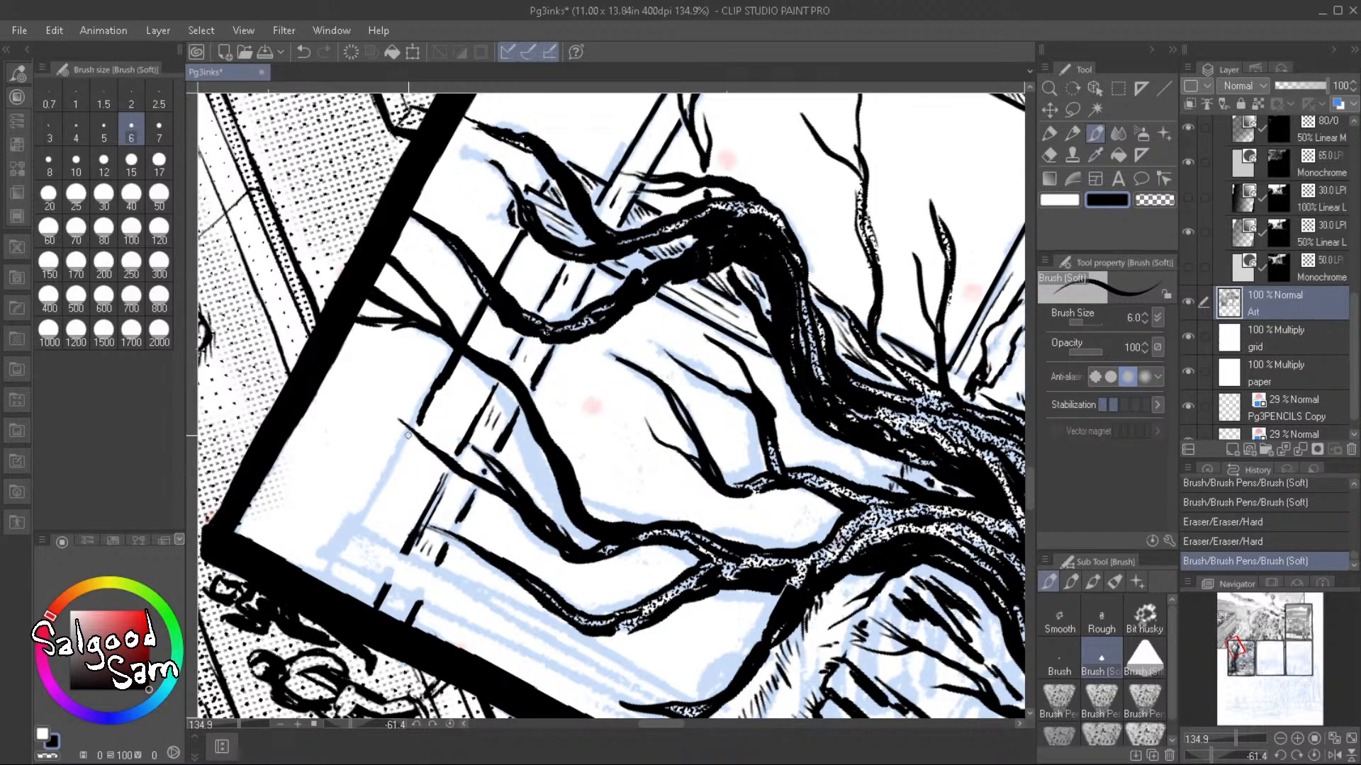
# Extend the fence's top edge past the last branches and ink the cap of the post nearest the panel border
pyautogui.moveTo(408, 435)
pyautogui.mouseDown()
pyautogui.moveTo(364, 514)
pyautogui.moveTo(405, 436)
pyautogui.moveTo(373, 476)
pyautogui.mouseUp()
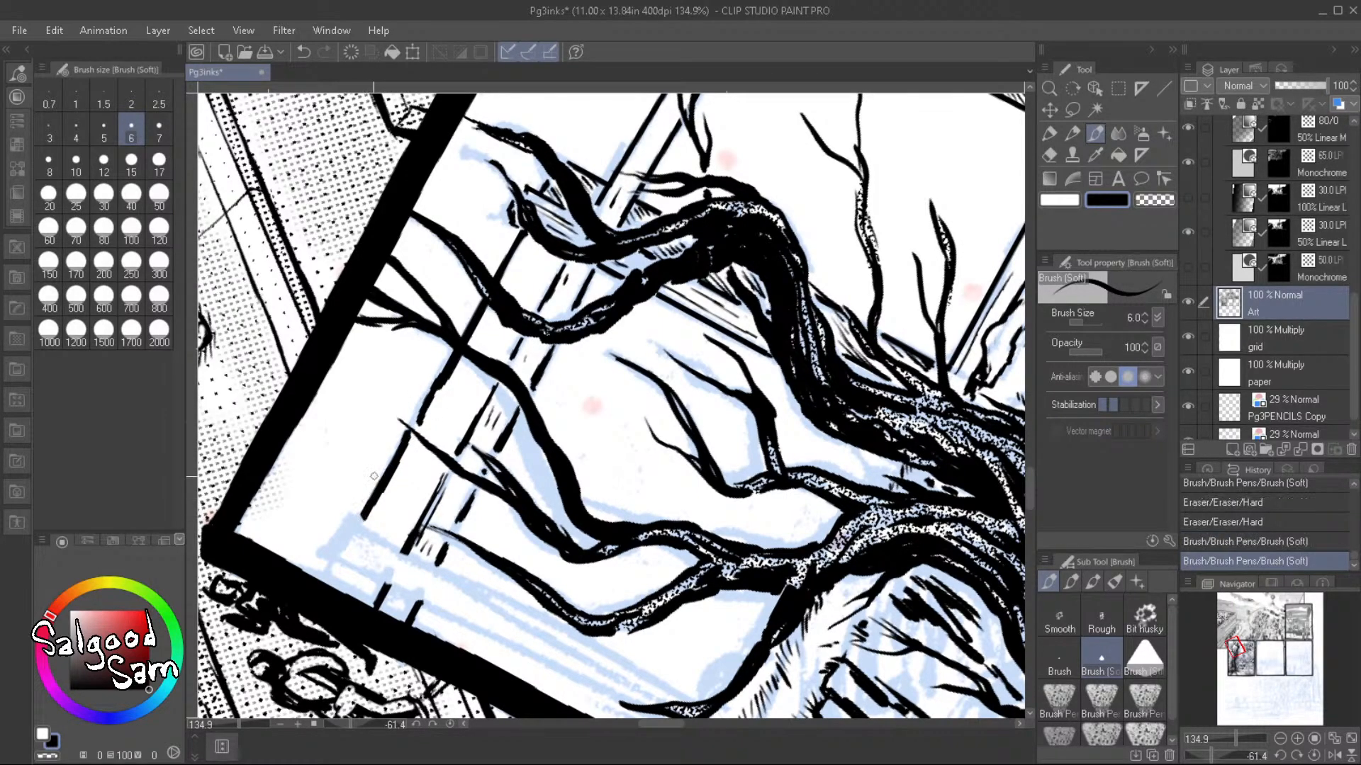
pyautogui.moveTo(417, 425)
pyautogui.mouseDown()
pyautogui.moveTo(434, 383)
pyautogui.moveTo(413, 451)
pyautogui.moveTo(430, 421)
pyautogui.mouseUp()
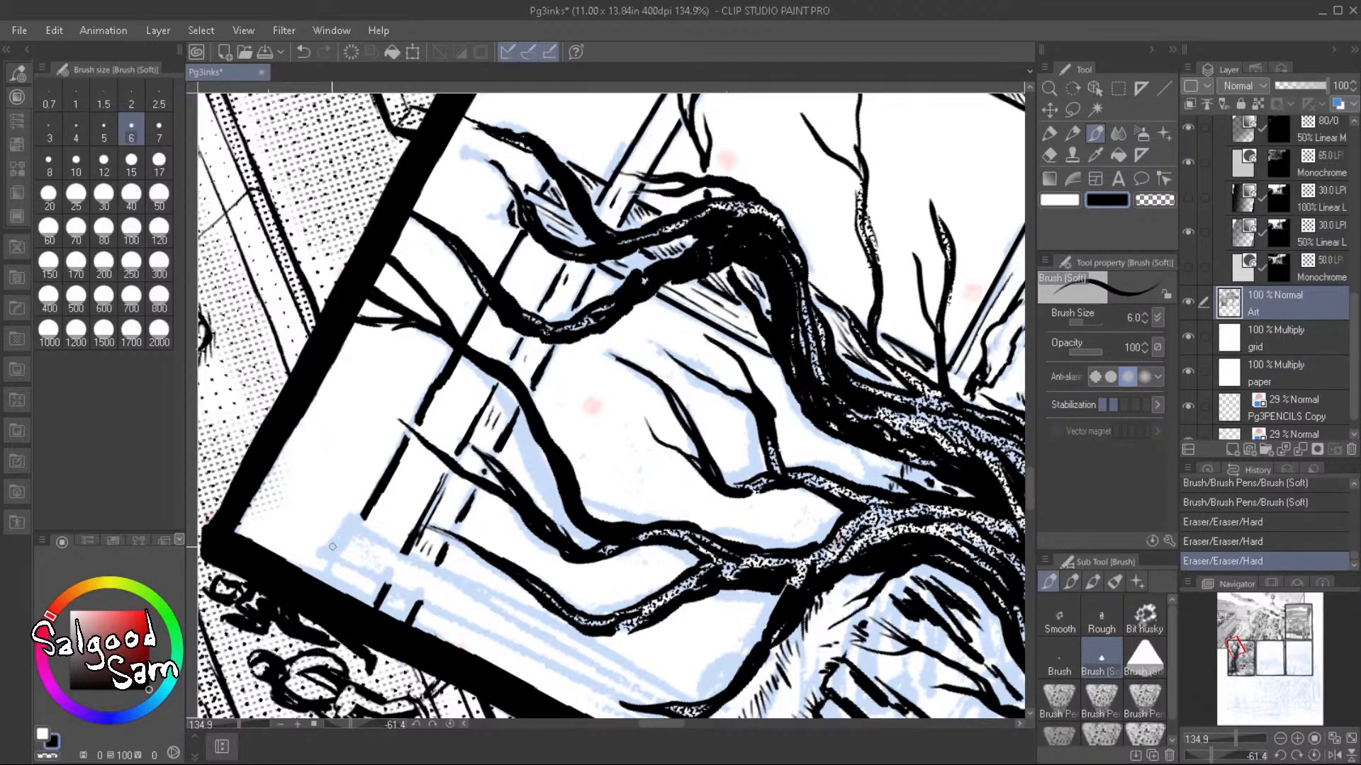
pyautogui.moveTo(323, 557)
pyautogui.mouseDown()
pyautogui.moveTo(346, 520)
pyautogui.moveTo(362, 522)
pyautogui.mouseUp()
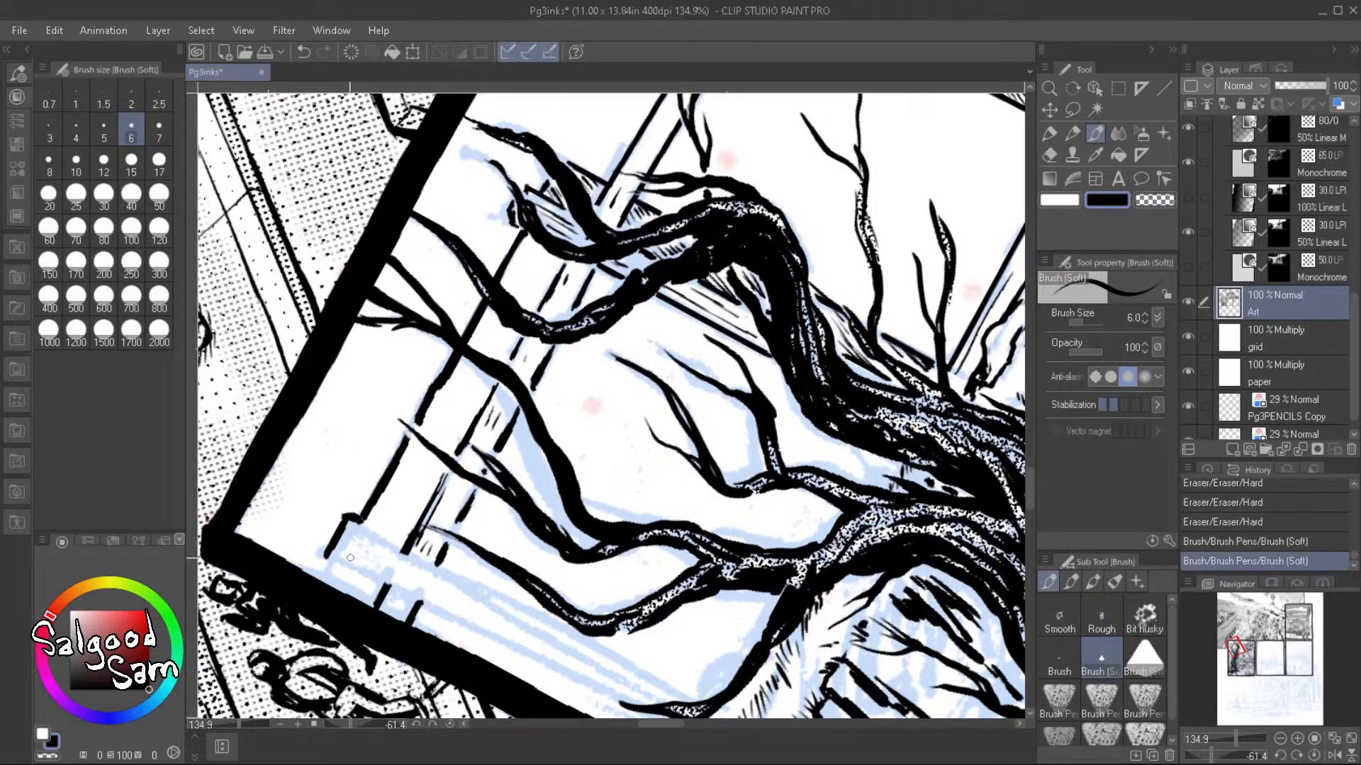
# Ink both long vertical sides of the fence post near the panel border, from its cap down to the grass
pyautogui.press('r')
pyautogui.moveTo(624, 457)
pyautogui.mouseDown()
pyautogui.moveTo(576, 624)
pyautogui.moveTo(391, 641)
pyautogui.moveTo(372, 627)
pyautogui.mouseUp()
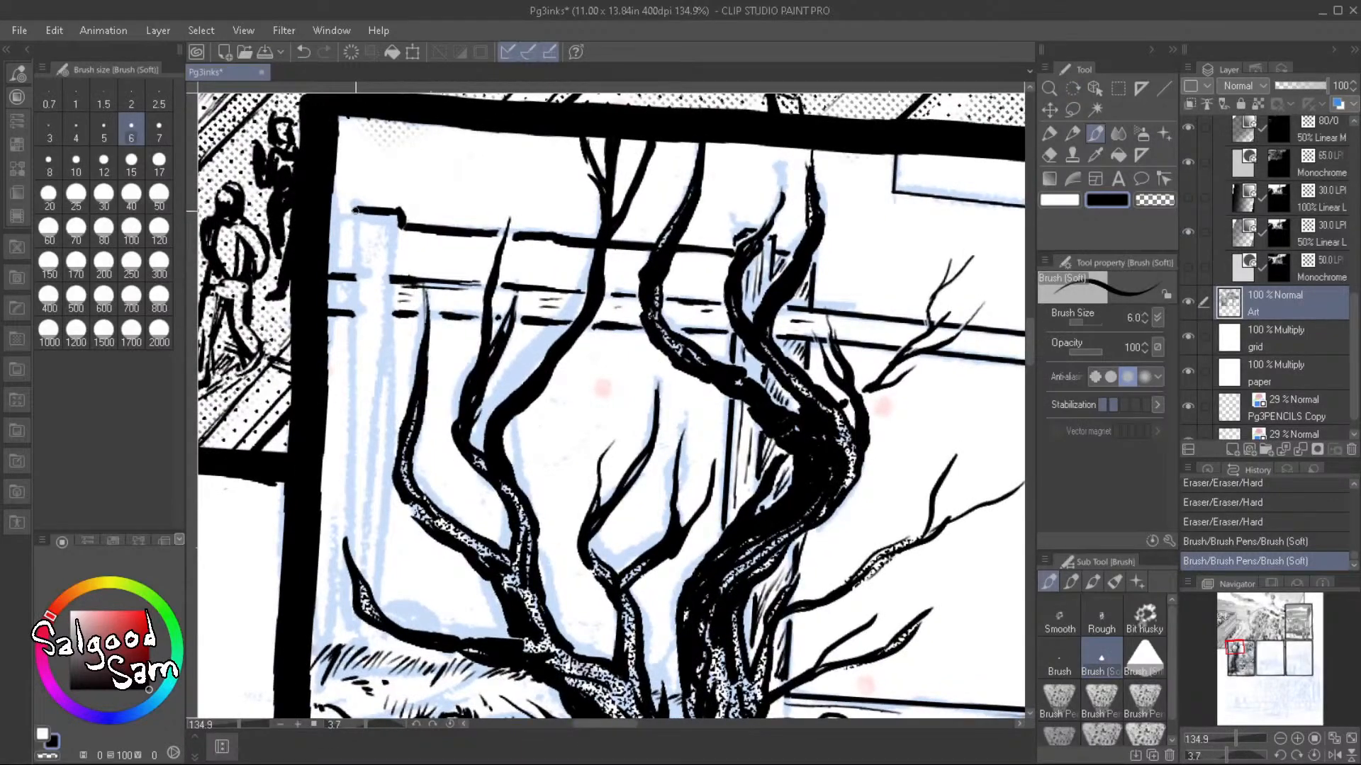
pyautogui.moveTo(355, 209)
pyautogui.mouseDown()
pyautogui.moveTo(357, 494)
pyautogui.moveTo(339, 646)
pyautogui.mouseUp()
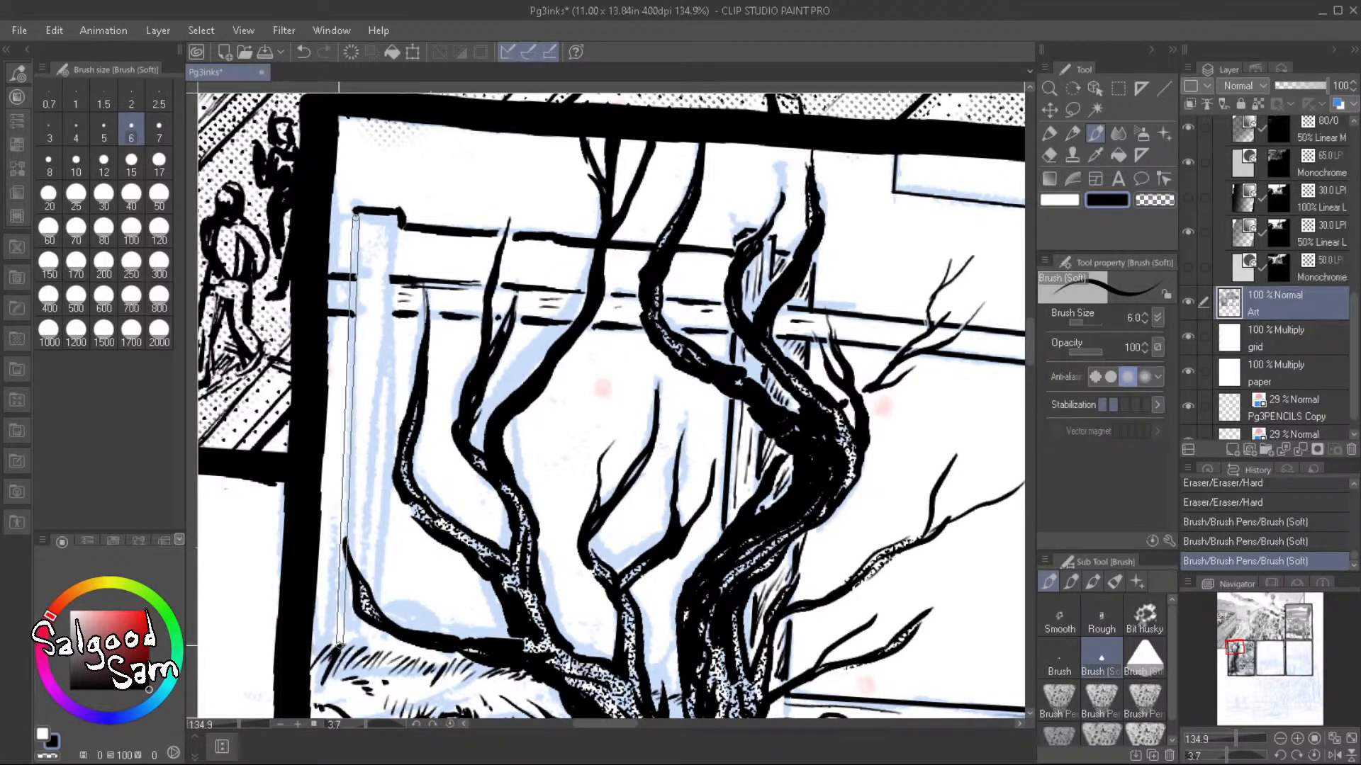
pyautogui.keyDown('shift'); pyautogui.click(343, 649); pyautogui.keyUp('shift')
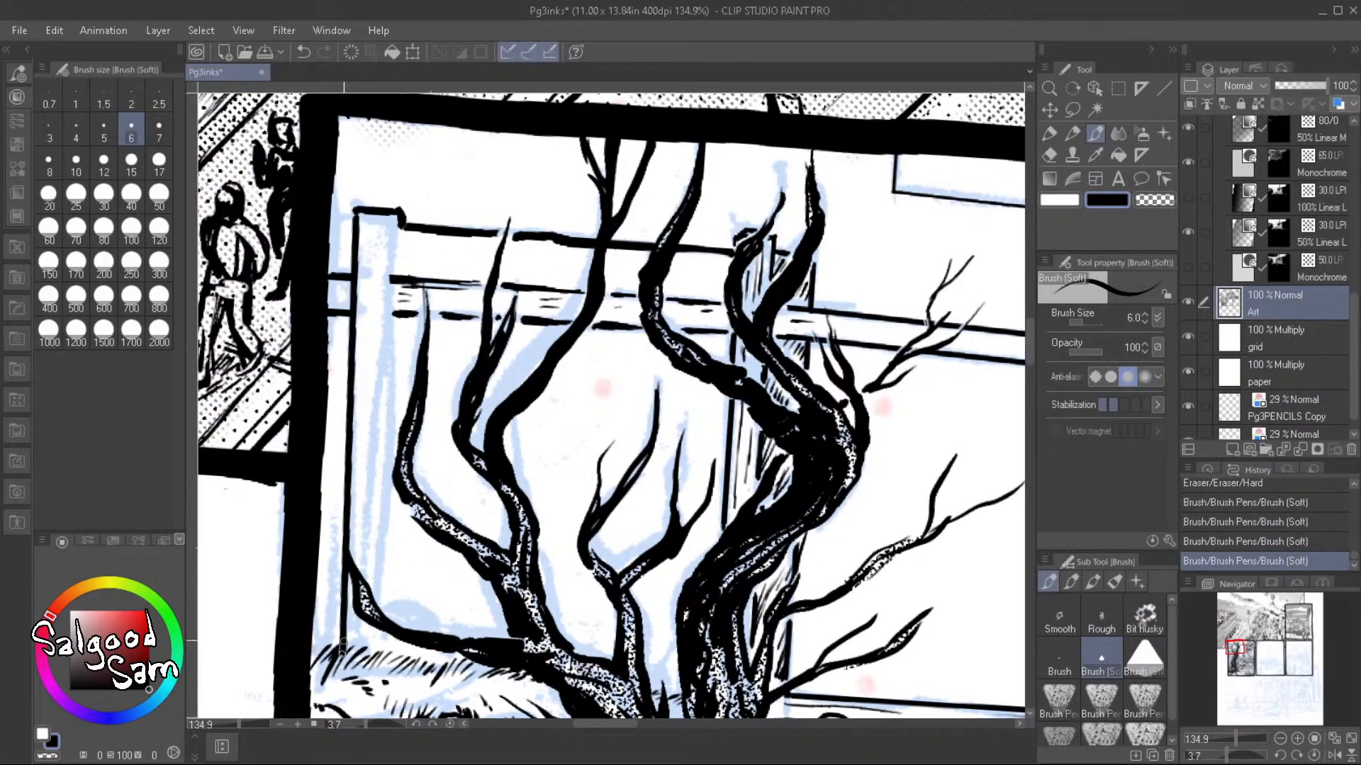
pyautogui.click(394, 220)
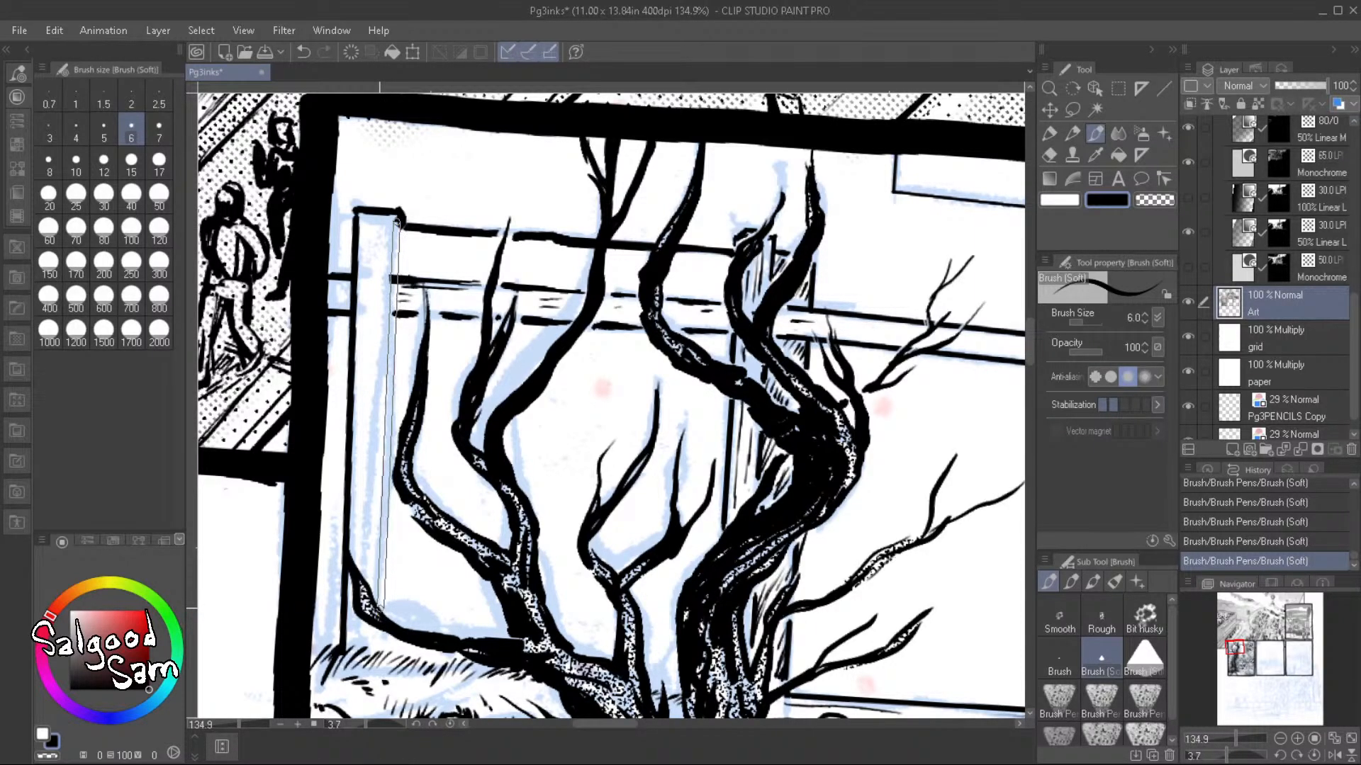
pyautogui.keyDown('shift'); pyautogui.click(380, 608); pyautogui.keyUp('shift')
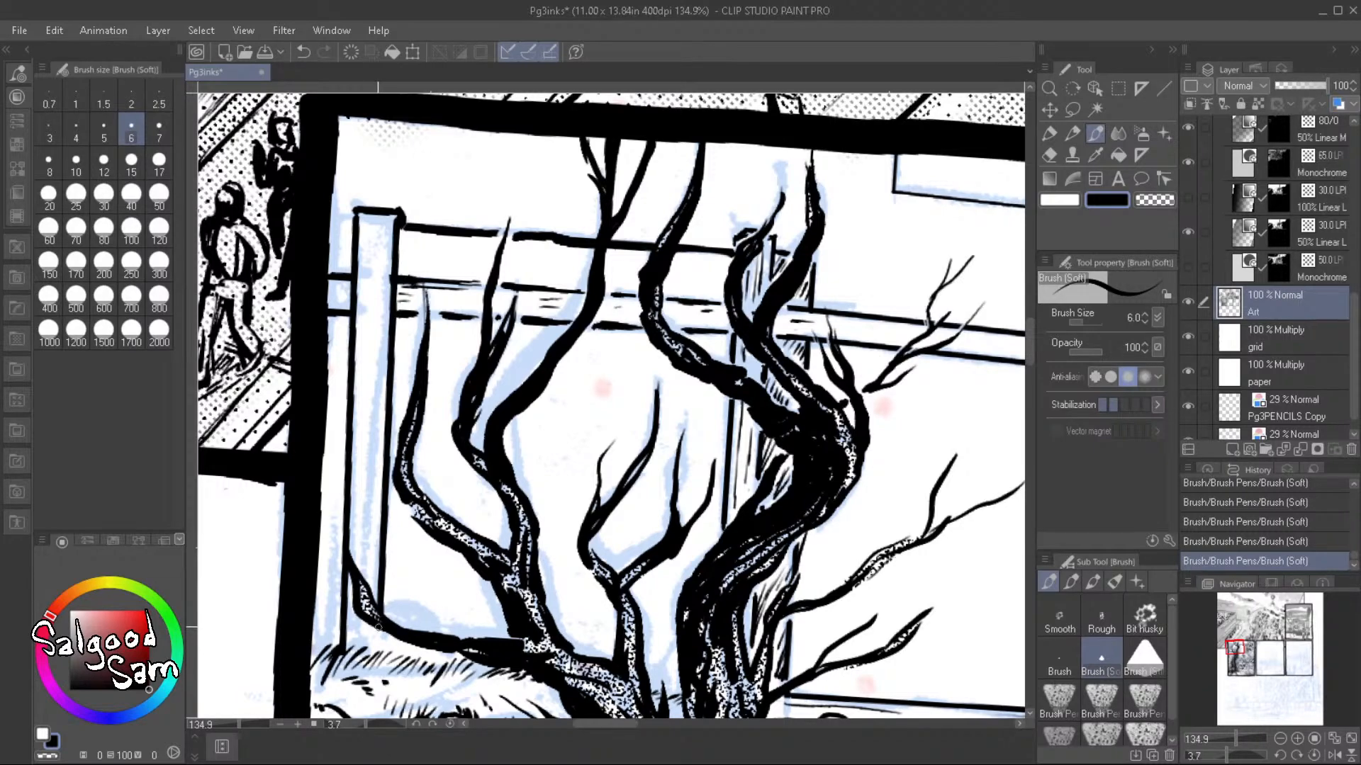
pyautogui.keyDown('shift'); pyautogui.click(376, 661); pyautogui.keyUp('shift')
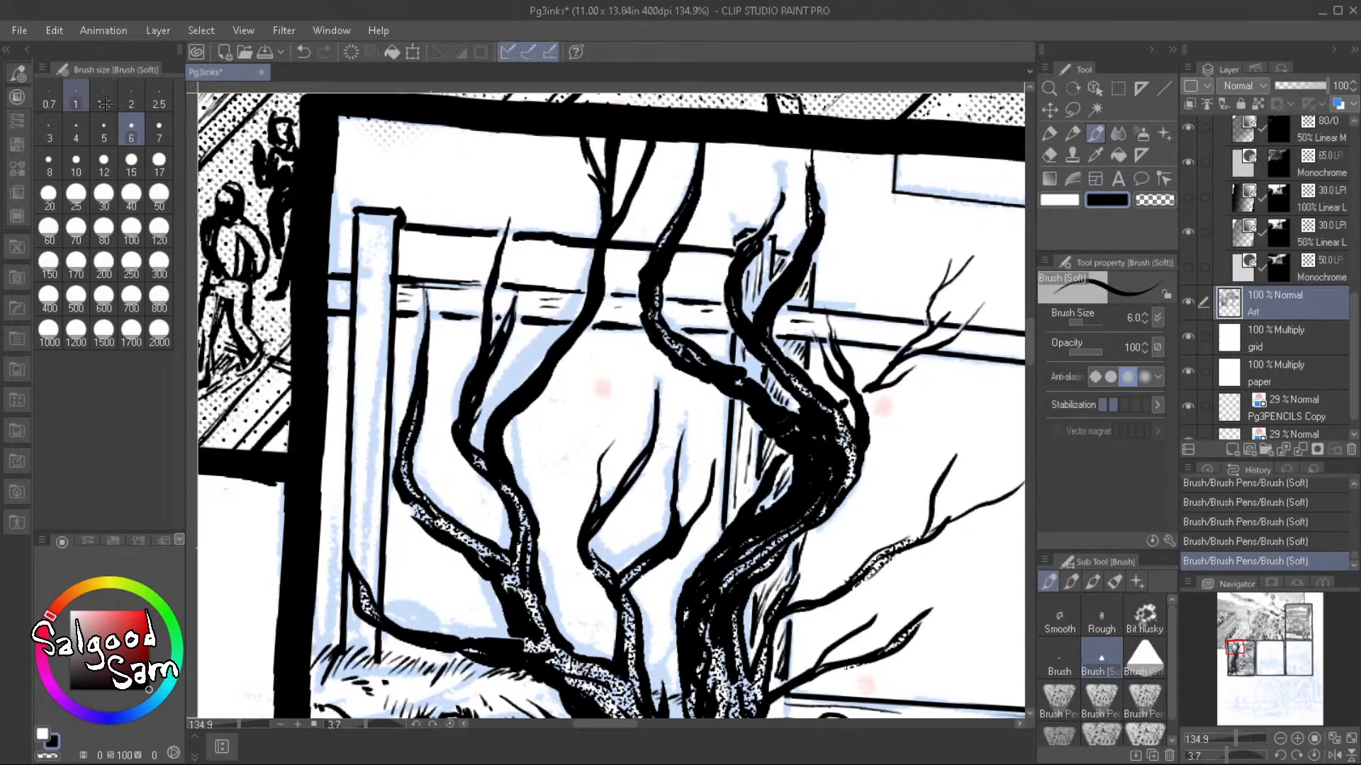
# With brush size 3, ink the post's thin inner edge, tidy its cap corner and continue the fence lines to the panel border
pyautogui.click(49, 131)
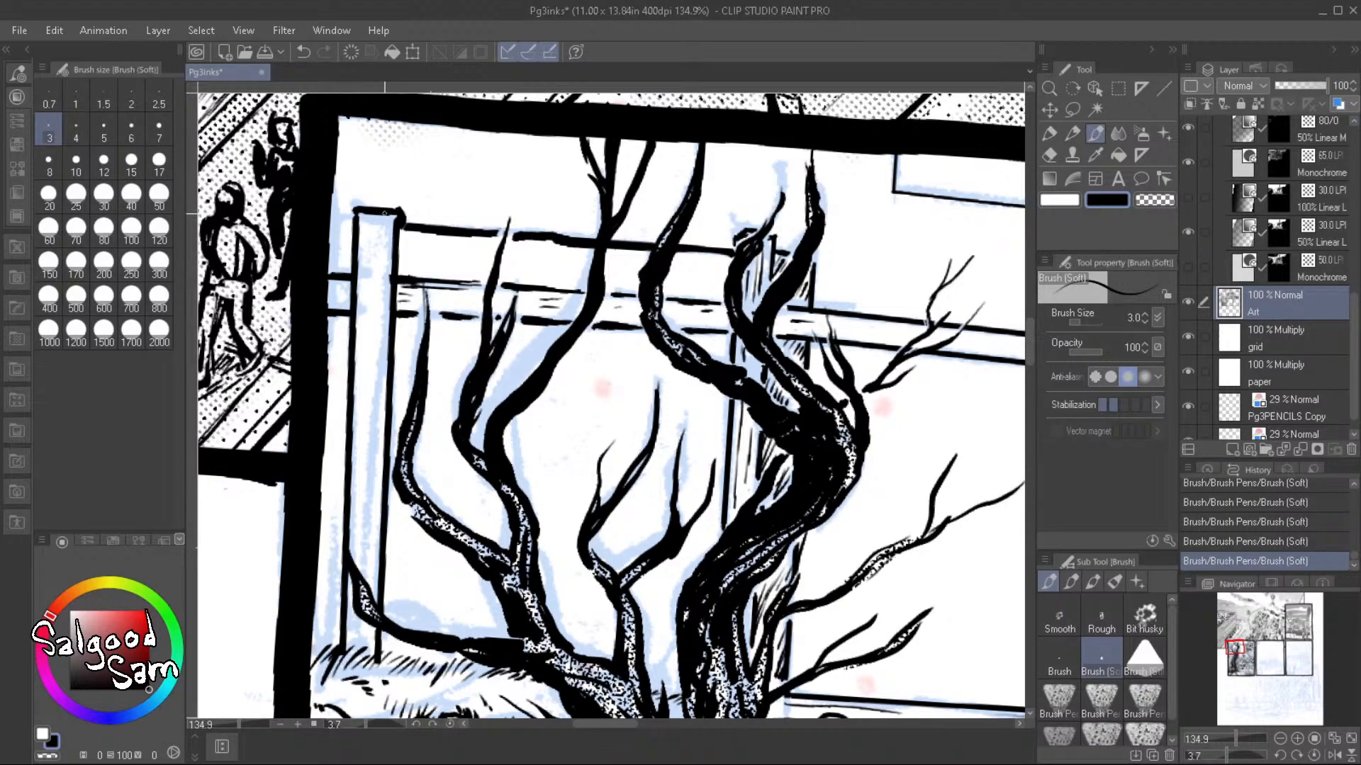
pyautogui.moveTo(384, 212); pyautogui.dragTo(365, 647)
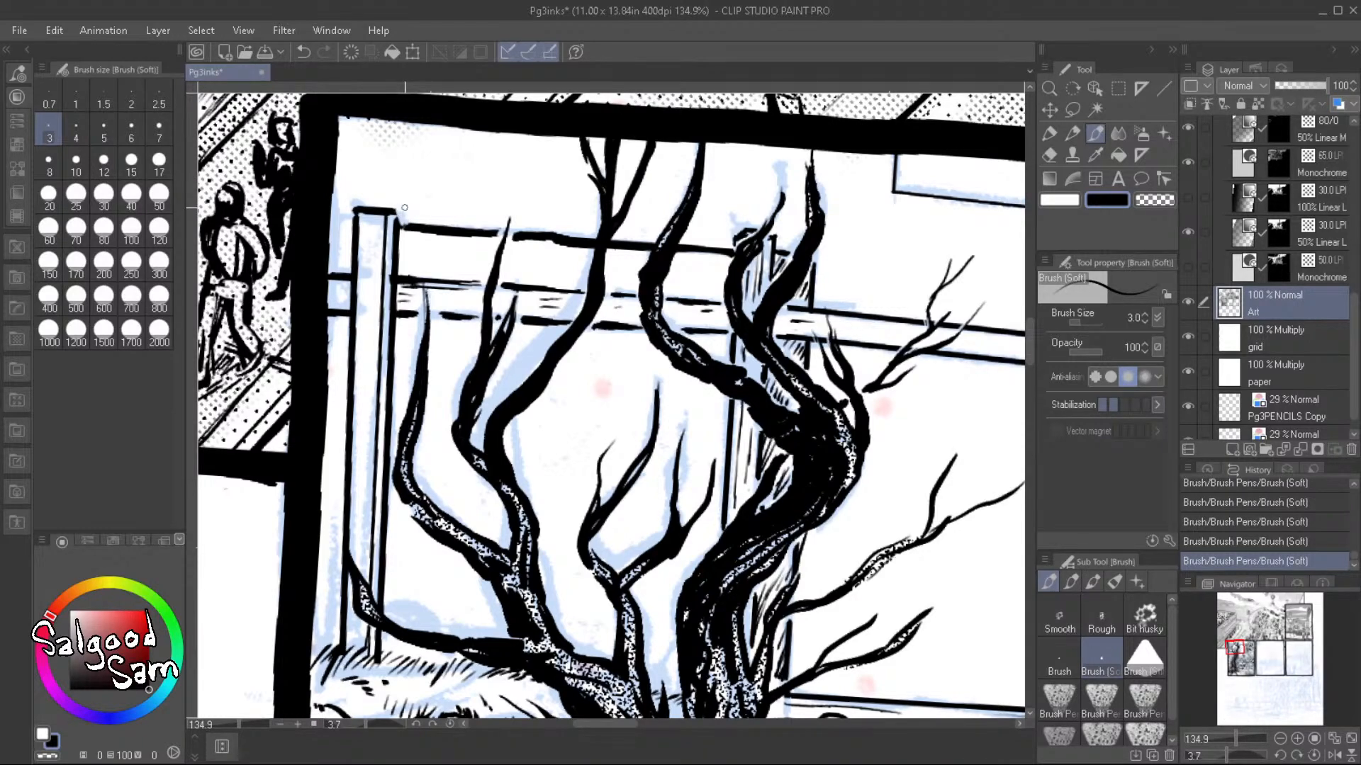
pyautogui.moveTo(405, 208)
pyautogui.mouseDown()
pyautogui.moveTo(397, 222)
pyautogui.moveTo(393, 211)
pyautogui.moveTo(414, 223)
pyautogui.mouseUp()
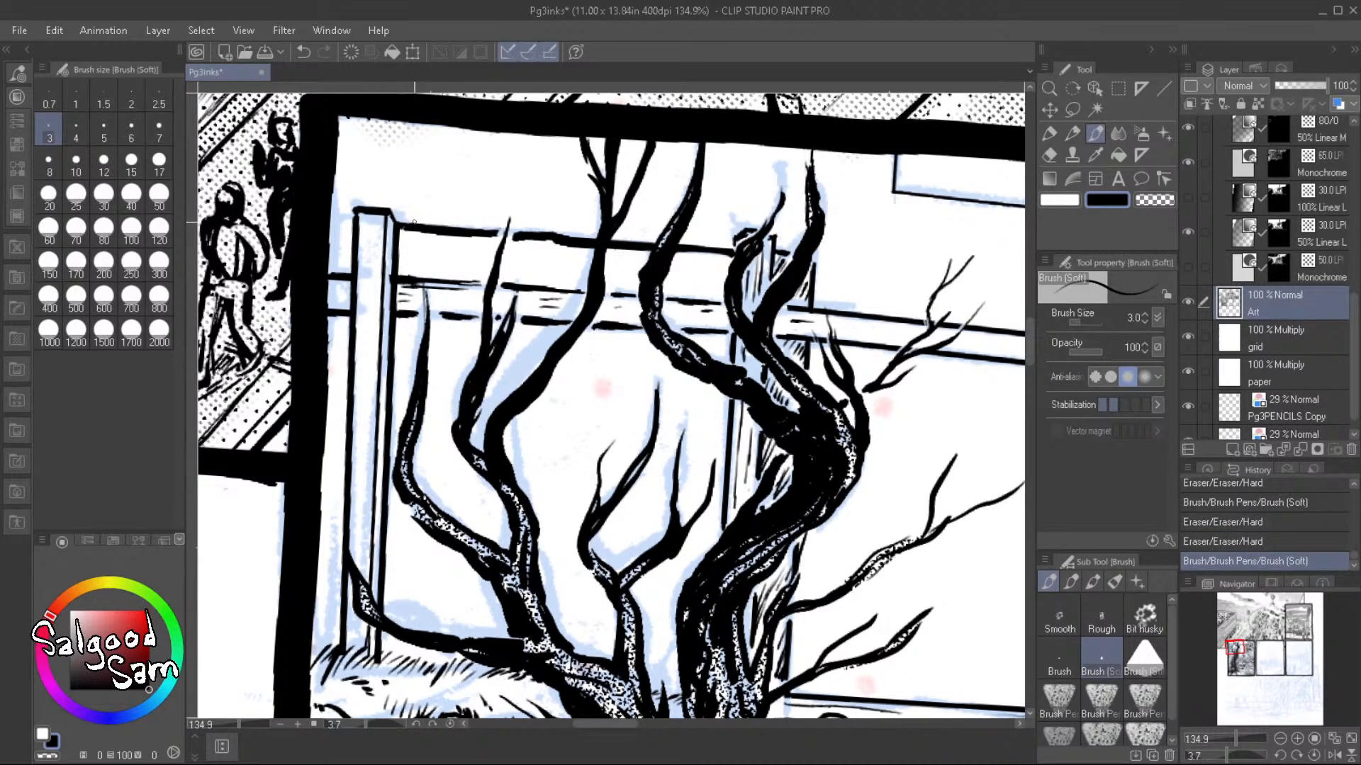
pyautogui.moveTo(330, 228); pyautogui.dragTo(358, 230)
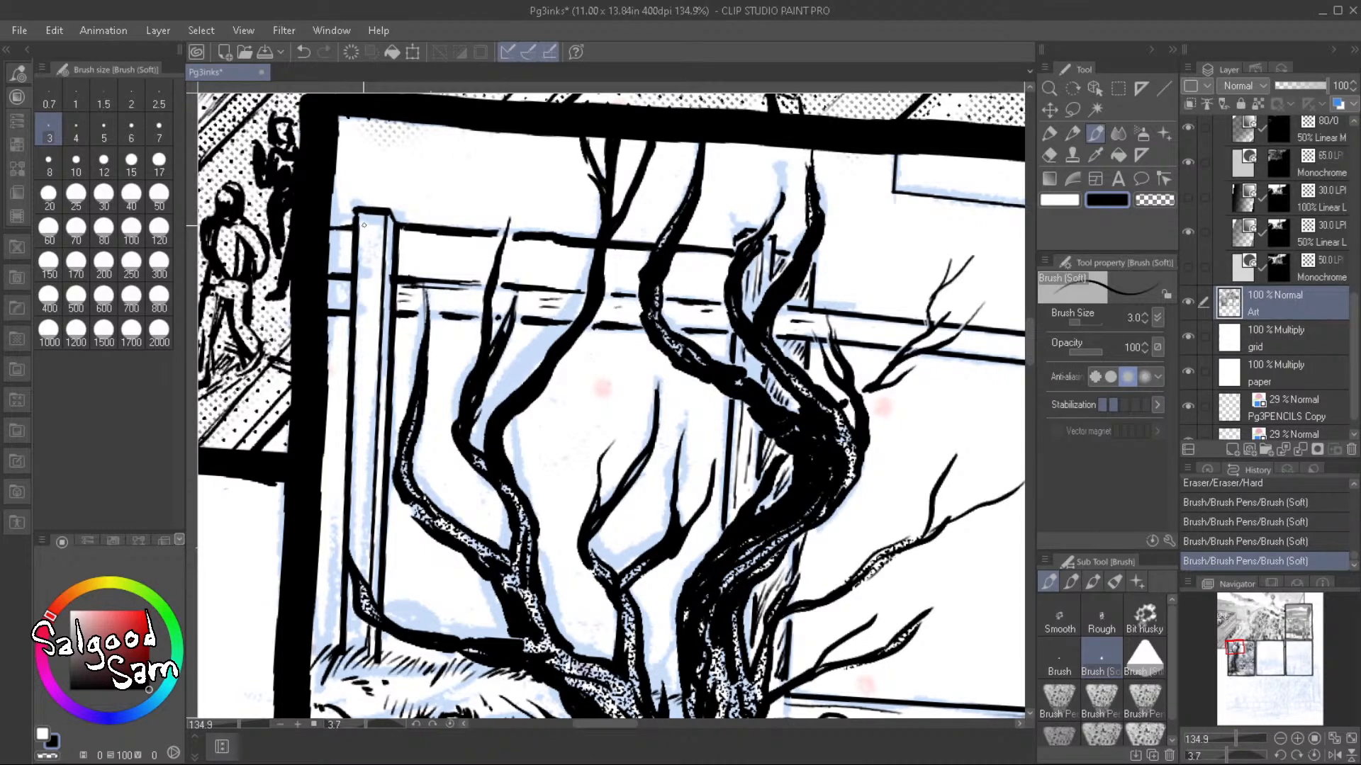
pyautogui.moveTo(337, 310); pyautogui.dragTo(348, 302)
# Ink the fence's thin base line at ground level, between the trunks and from the post to the low branch
pyautogui.moveTo(870, 600); pyautogui.dragTo(865, 411)
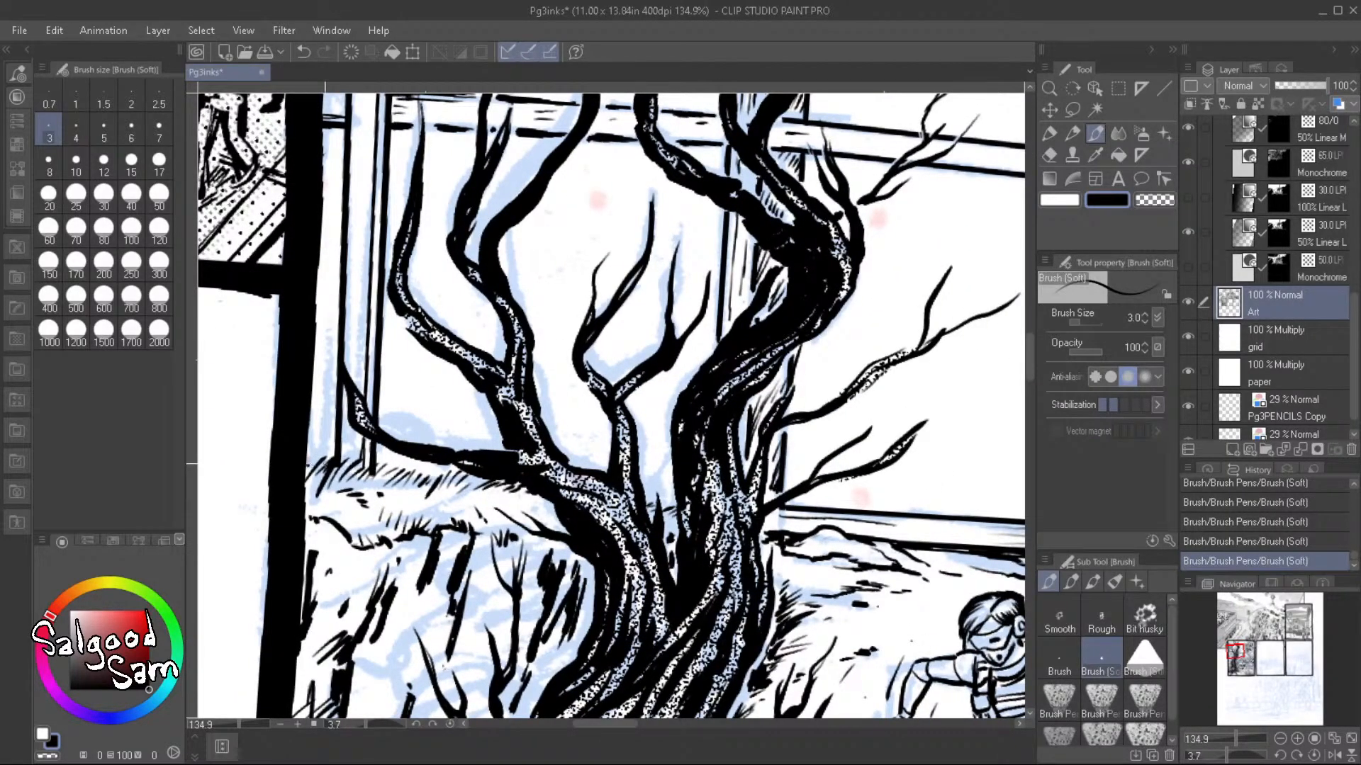
pyautogui.moveTo(309, 468); pyautogui.dragTo(364, 462)
pyautogui.click(449, 725)
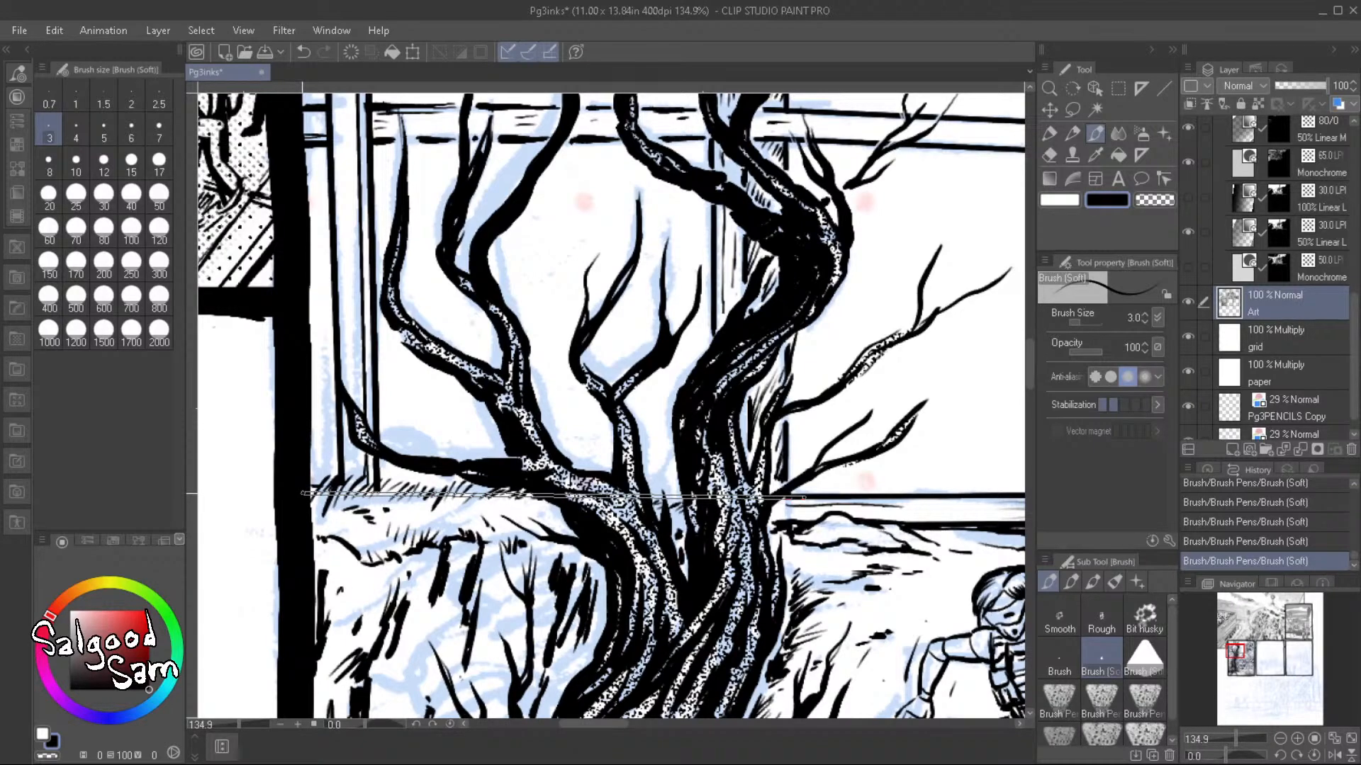
pyautogui.moveTo(652, 496); pyautogui.dragTo(682, 497)
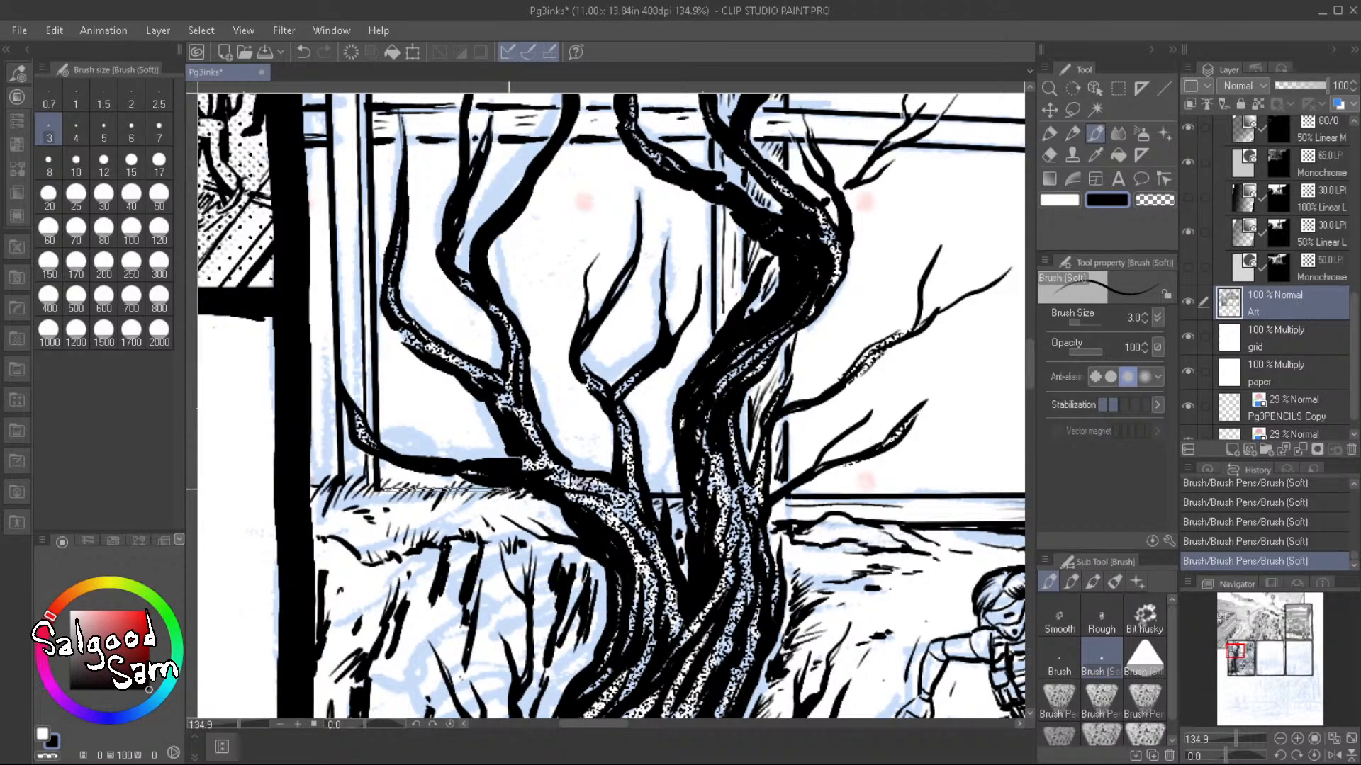
pyautogui.keyDown('shift'); pyautogui.click(376, 494); pyautogui.keyUp('shift')
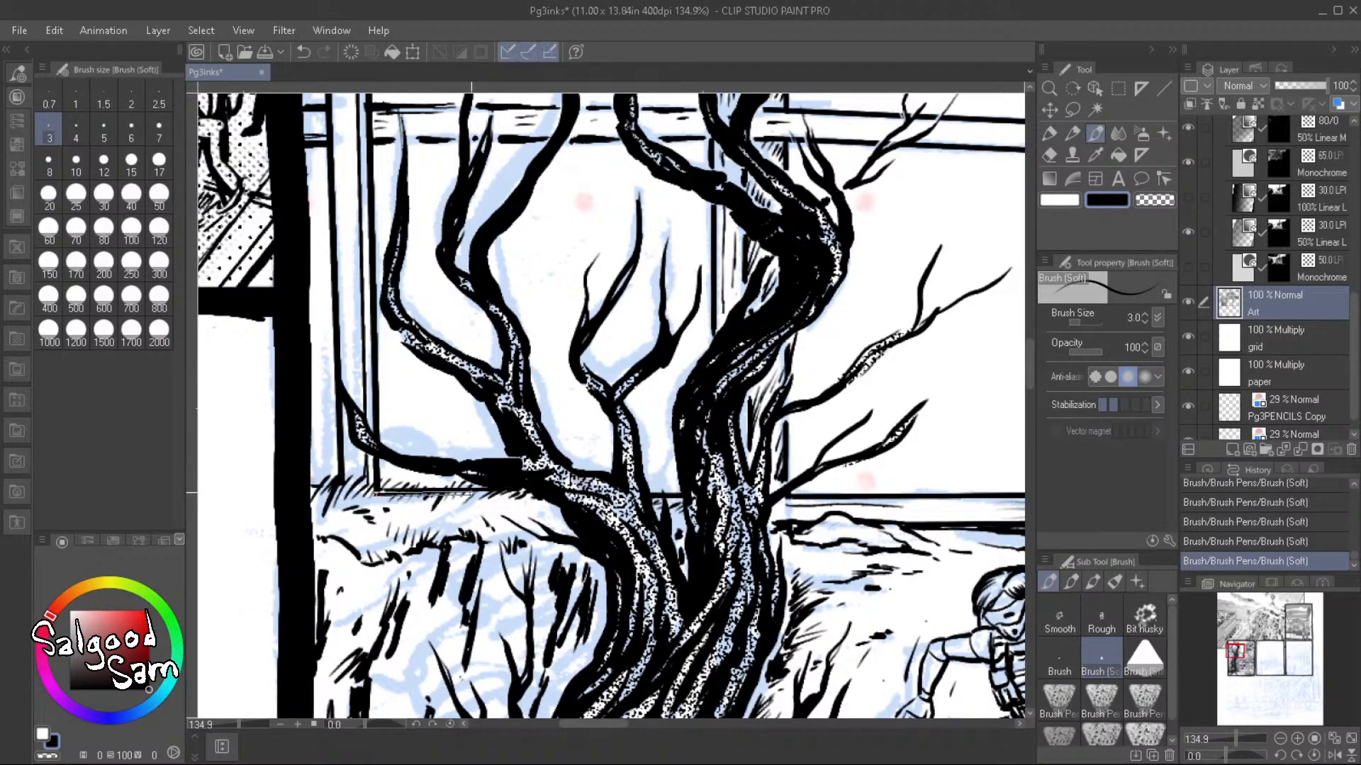
pyautogui.keyDown('shift'); pyautogui.click(522, 491); pyautogui.keyUp('shift')
# Hatch the fence between the two central branches, both above and below the crossbeam, with fine diagonal strokes
pyautogui.scroll(-4, 779, 567)
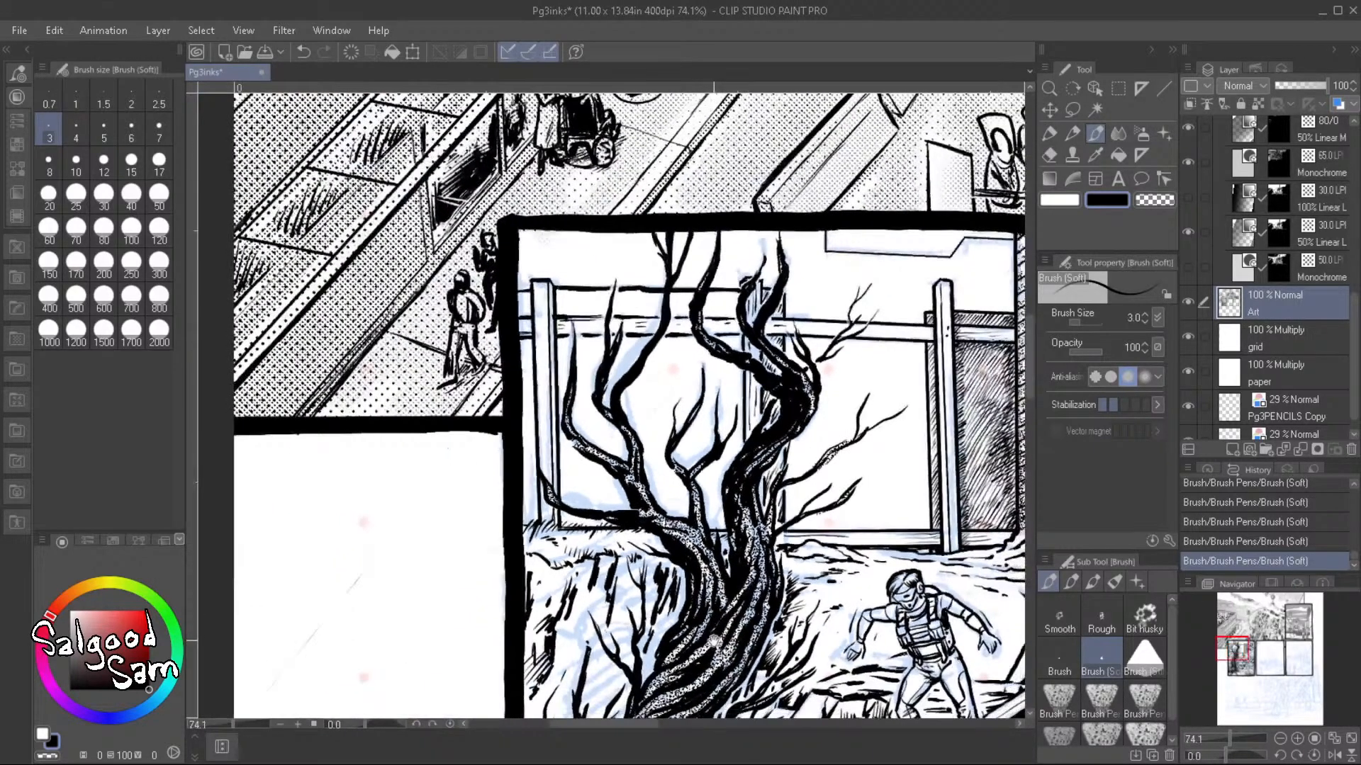
pyautogui.scroll(1, 686, 441)
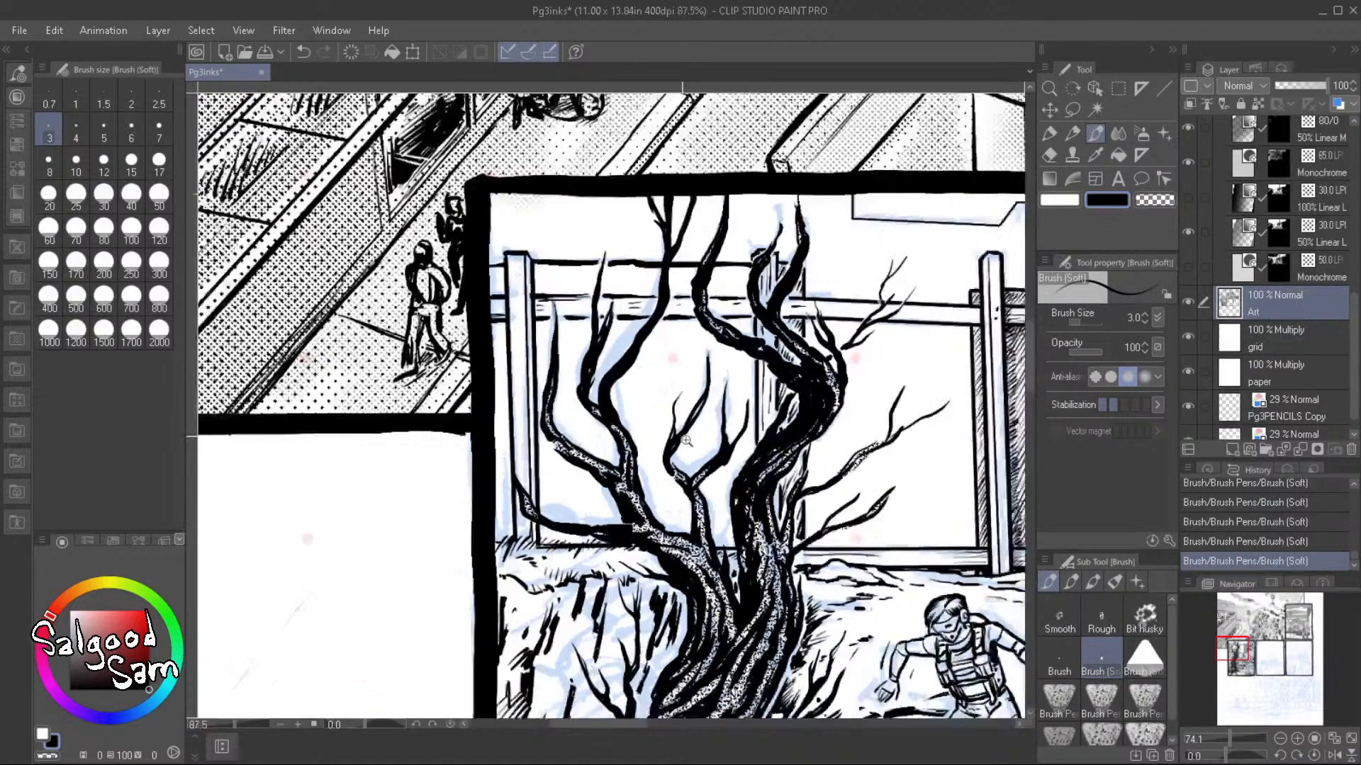
pyautogui.scroll(4, 686, 441)
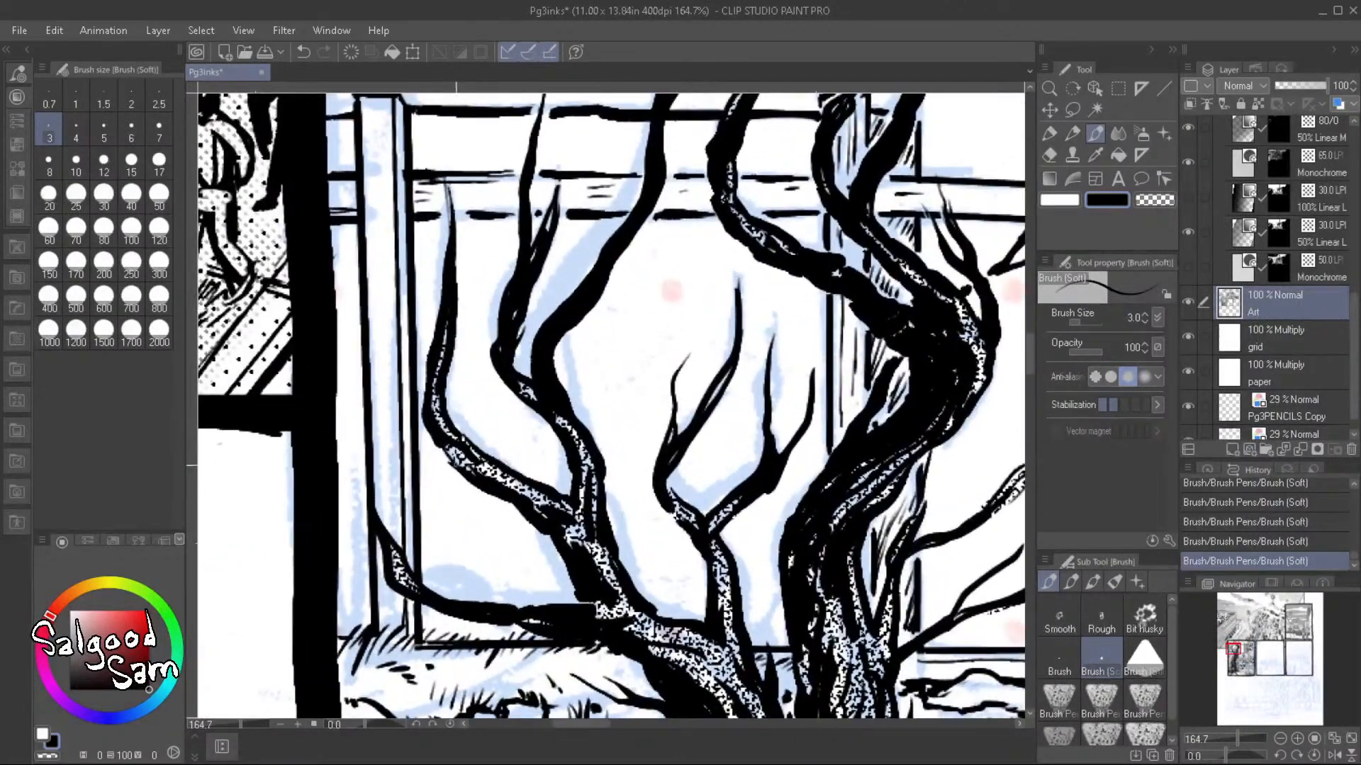
pyautogui.moveTo(708, 366); pyautogui.dragTo(554, 555)
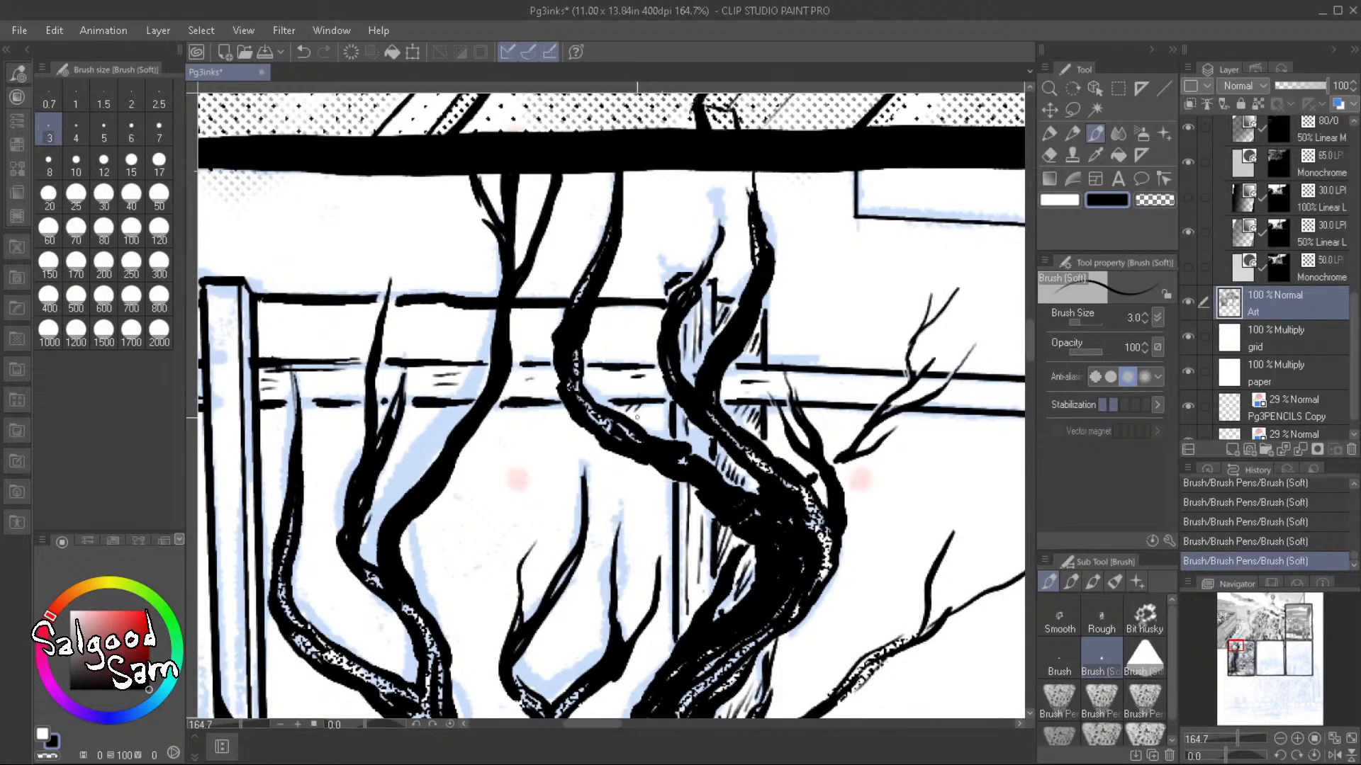
pyautogui.moveTo(636, 417)
pyautogui.mouseDown()
pyautogui.moveTo(670, 411)
pyautogui.moveTo(696, 360)
pyautogui.moveTo(639, 374)
pyautogui.moveTo(663, 419)
pyautogui.mouseUp()
pyautogui.moveTo(589, 358)
pyautogui.mouseDown()
pyautogui.moveTo(611, 308)
pyautogui.moveTo(652, 307)
pyautogui.mouseUp()
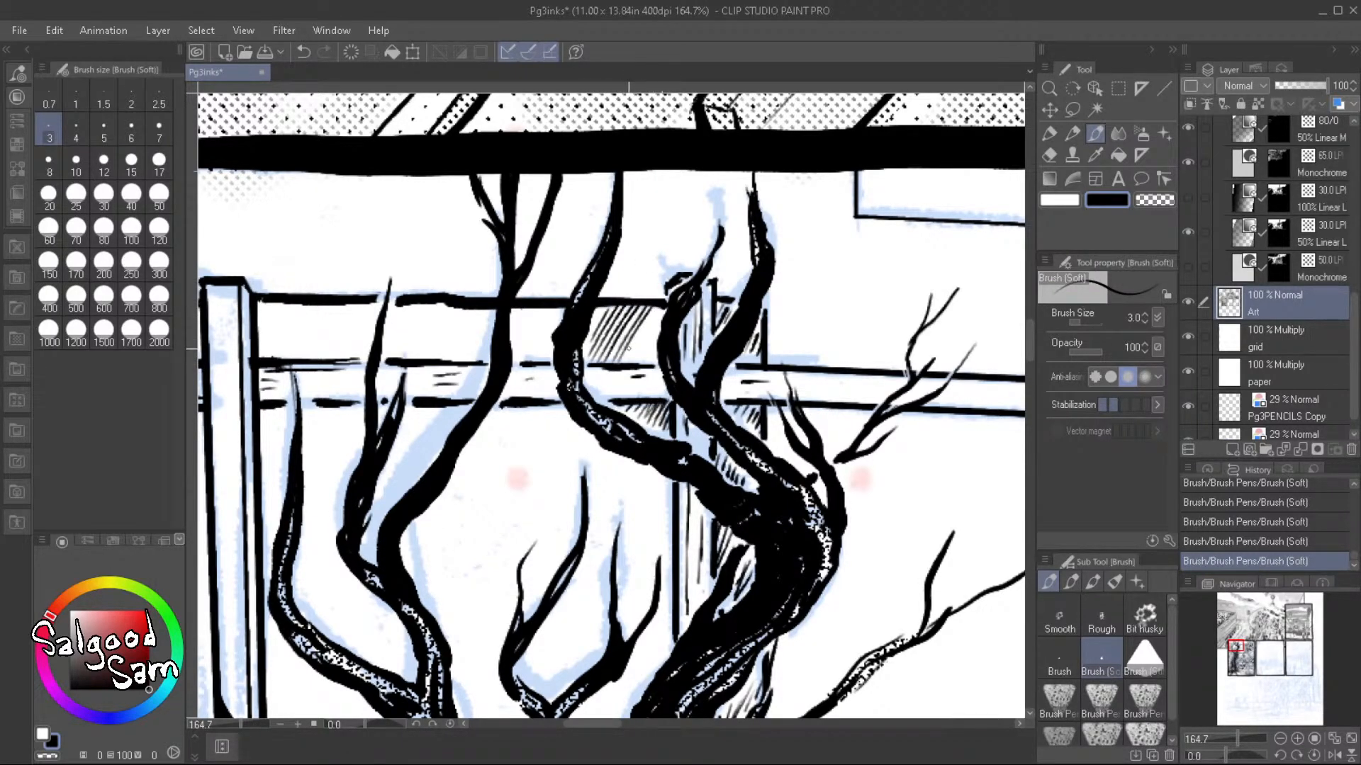
pyautogui.moveTo(634, 358)
pyautogui.mouseDown()
pyautogui.moveTo(658, 309)
pyautogui.moveTo(655, 346)
pyautogui.moveTo(633, 343)
pyautogui.mouseUp()
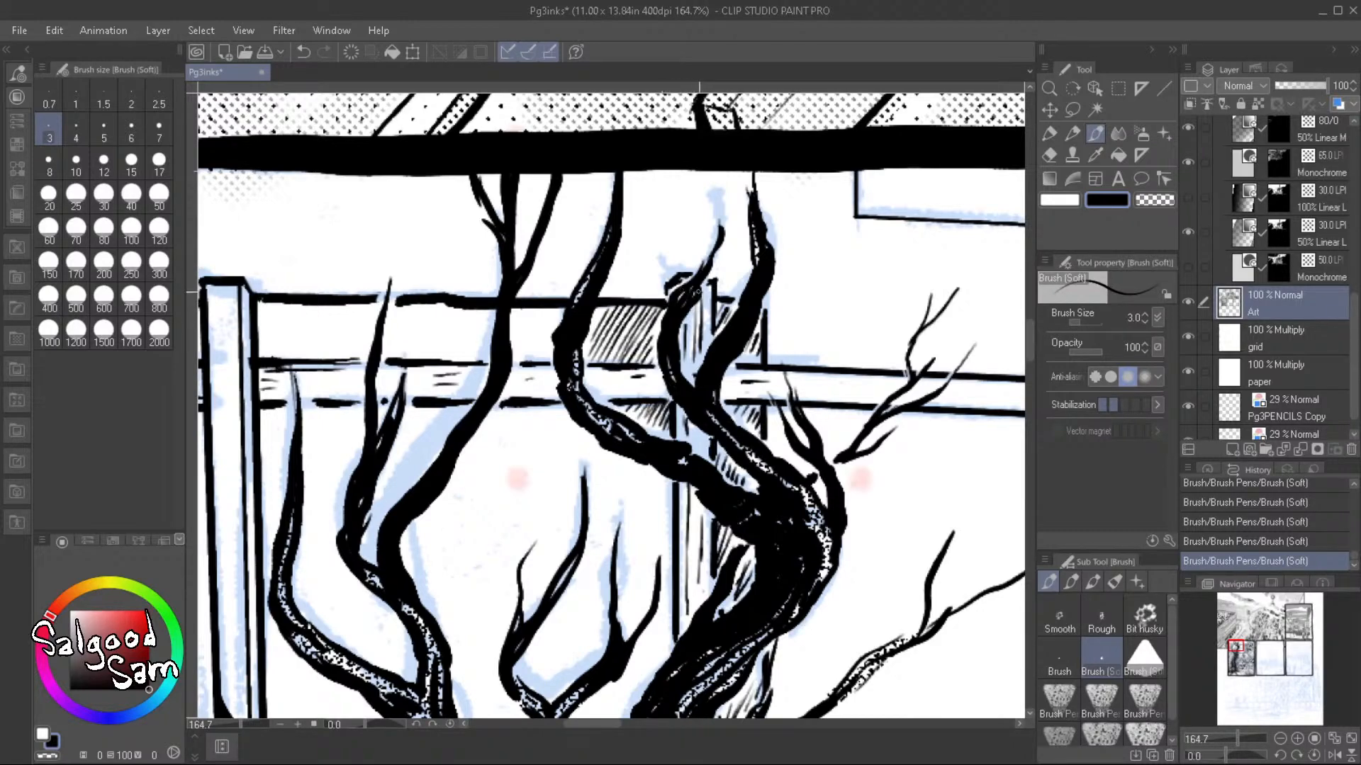
# Trim the ink around the branches crossing the fence, and hatch the neighbouring gap above the crossbeam
pyautogui.moveTo(693, 271)
pyautogui.mouseDown()
pyautogui.moveTo(655, 331)
pyautogui.moveTo(709, 243)
pyautogui.moveTo(682, 360)
pyautogui.mouseUp()
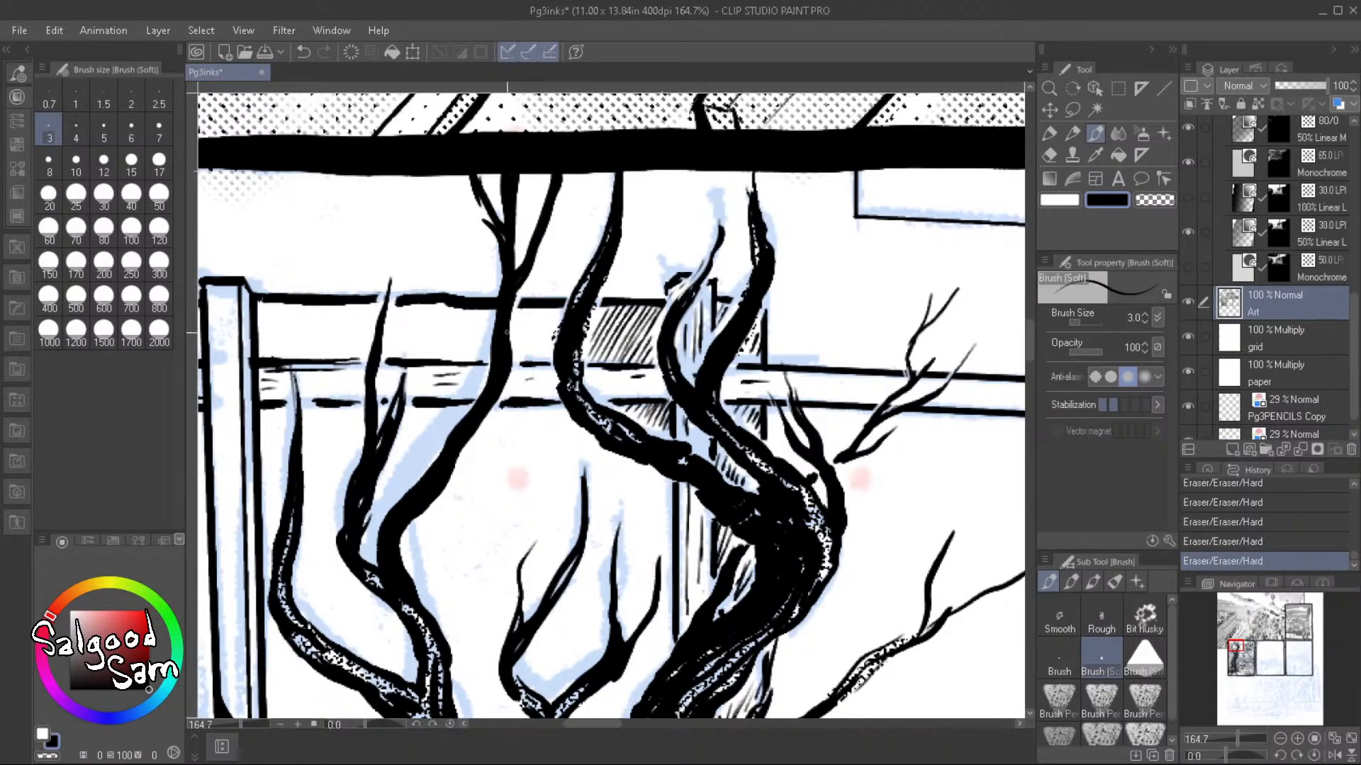
pyautogui.moveTo(508, 329)
pyautogui.mouseDown()
pyautogui.moveTo(511, 306)
pyautogui.moveTo(495, 300)
pyautogui.mouseUp()
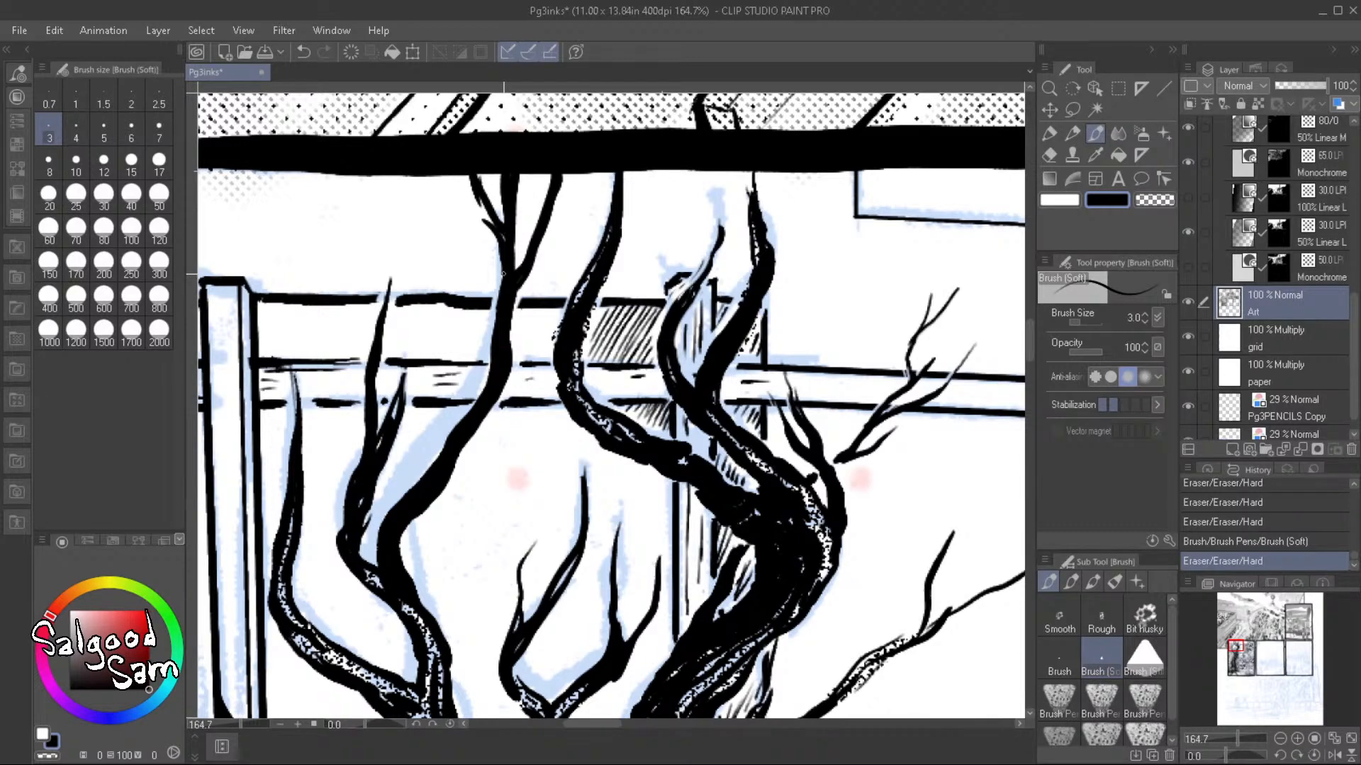
pyautogui.moveTo(523, 313); pyautogui.dragTo(528, 362)
pyautogui.moveTo(556, 314)
pyautogui.mouseDown()
pyautogui.moveTo(535, 362)
pyautogui.moveTo(555, 322)
pyautogui.mouseUp()
pyautogui.moveTo(545, 354); pyautogui.dragTo(540, 363)
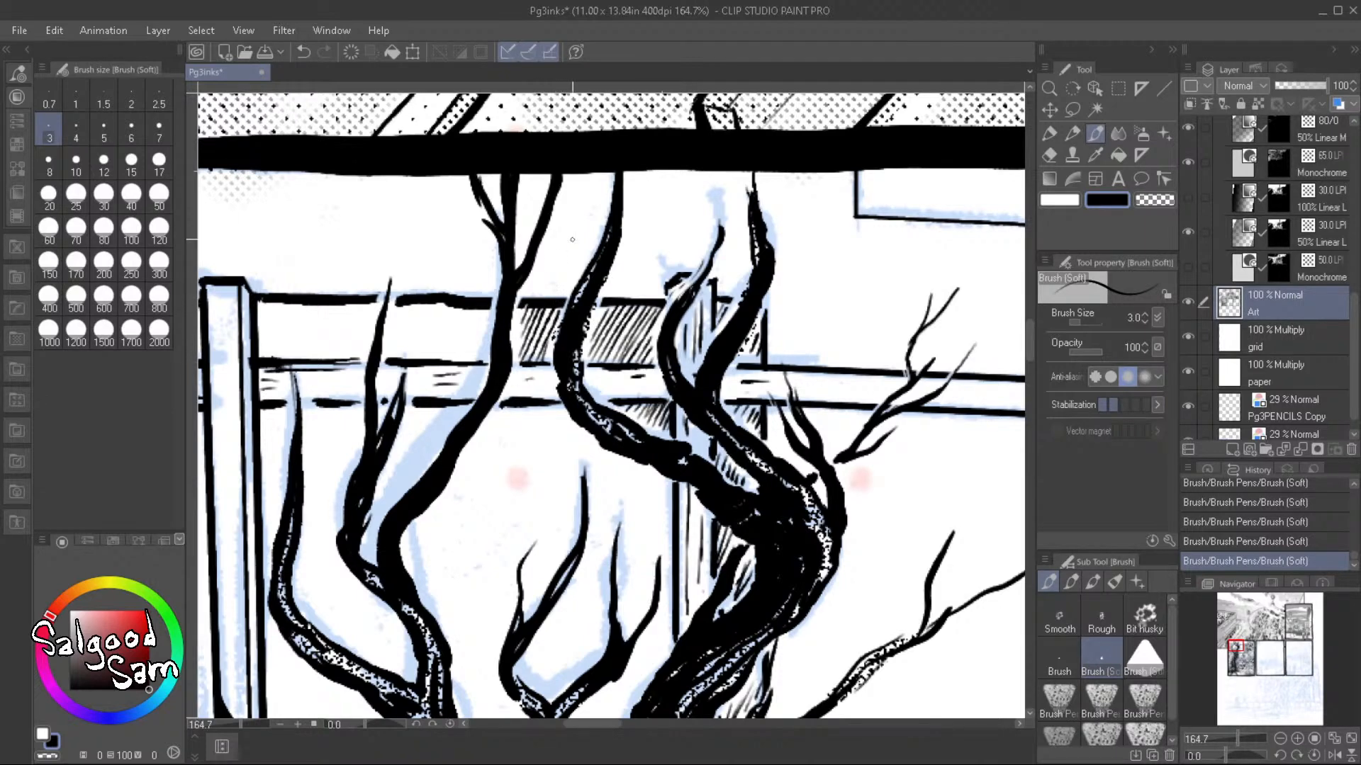
# Hatch the fence strip above the crossbeam between the thin upright twig and the forked branch with fine slanted strokes
pyautogui.moveTo(401, 304); pyautogui.dragTo(394, 358)
pyautogui.moveTo(416, 305); pyautogui.dragTo(397, 363)
pyautogui.moveTo(430, 302)
pyautogui.mouseDown()
pyautogui.moveTo(406, 365)
pyautogui.moveTo(437, 314)
pyautogui.moveTo(416, 358)
pyautogui.mouseUp()
pyautogui.moveTo(445, 303); pyautogui.dragTo(419, 364)
pyautogui.moveTo(455, 306)
pyautogui.mouseDown()
pyautogui.moveTo(429, 360)
pyautogui.moveTo(447, 360)
pyautogui.mouseUp()
pyautogui.moveTo(485, 304); pyautogui.dragTo(463, 363)
pyautogui.moveTo(492, 309); pyautogui.dragTo(468, 371)
pyautogui.moveTo(489, 349); pyautogui.dragTo(473, 367)
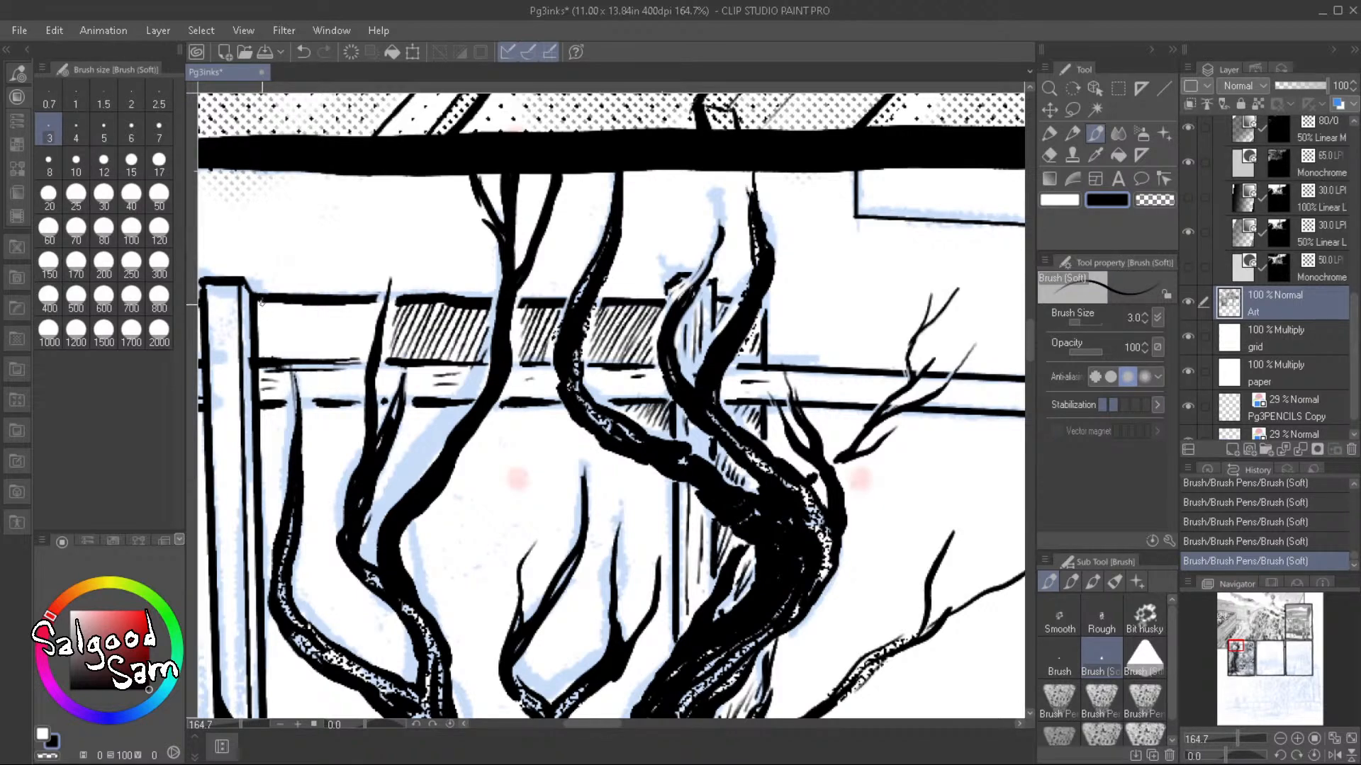
# Continue the slanted hatching above the crossbeam from the post near the border to the thin upright twig
pyautogui.moveTo(266, 304)
pyautogui.mouseDown()
pyautogui.moveTo(257, 341)
pyautogui.moveTo(279, 302)
pyautogui.moveTo(261, 304)
pyautogui.moveTo(259, 329)
pyautogui.moveTo(279, 314)
pyautogui.moveTo(267, 355)
pyautogui.moveTo(296, 303)
pyautogui.moveTo(274, 358)
pyautogui.mouseUp()
pyautogui.moveTo(305, 305); pyautogui.dragTo(277, 360)
pyautogui.moveTo(312, 304)
pyautogui.mouseDown()
pyautogui.moveTo(281, 359)
pyautogui.moveTo(295, 360)
pyautogui.mouseUp()
pyautogui.moveTo(330, 304)
pyautogui.mouseDown()
pyautogui.moveTo(303, 344)
pyautogui.moveTo(336, 295)
pyautogui.moveTo(302, 362)
pyautogui.mouseUp()
pyautogui.moveTo(335, 304); pyautogui.dragTo(315, 364)
pyautogui.moveTo(346, 309); pyautogui.dragTo(322, 361)
pyautogui.moveTo(359, 297); pyautogui.dragTo(335, 363)
pyautogui.moveTo(340, 357); pyautogui.dragTo(335, 370)
pyautogui.moveTo(379, 306); pyautogui.dragTo(345, 359)
pyautogui.moveTo(372, 319); pyautogui.dragTo(356, 357)
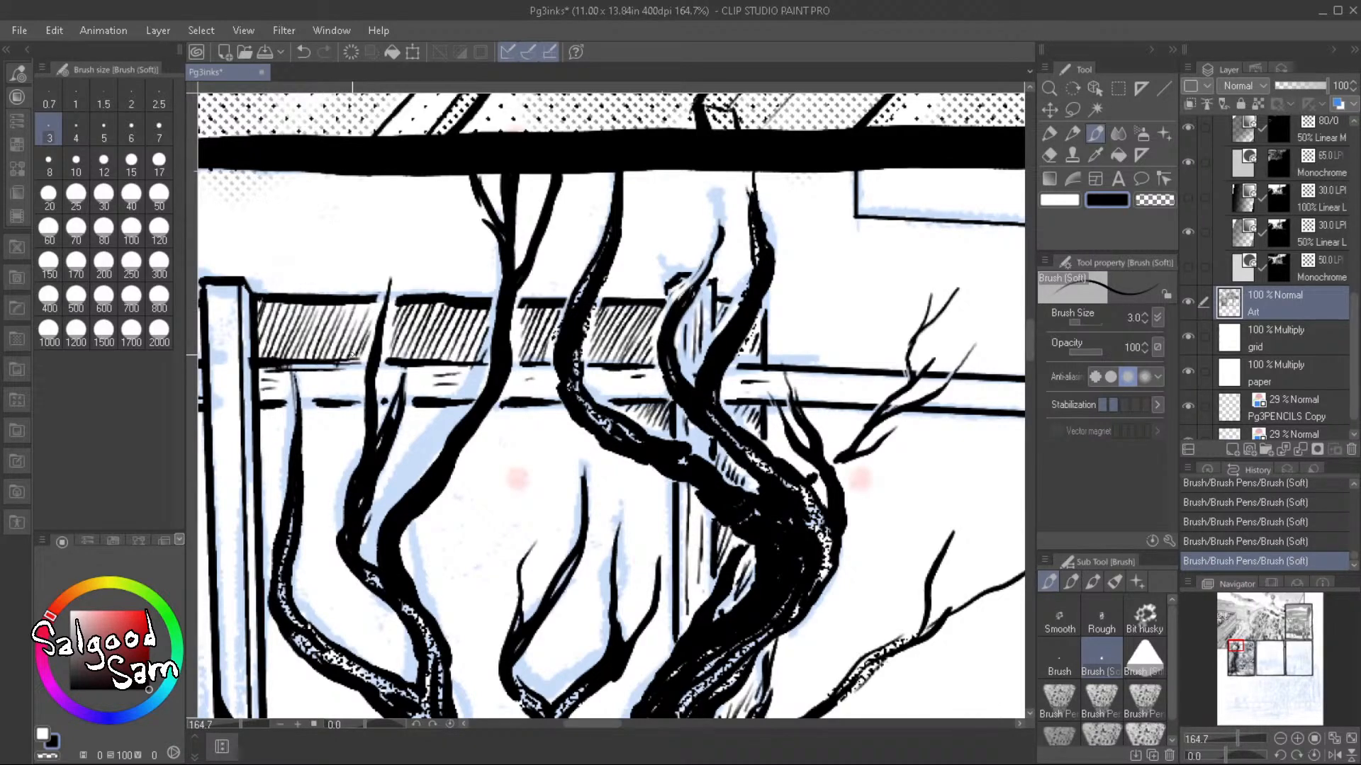
# Hatch the narrow fence gap between the panel's border and the first post, above the crossbeam, with fine slanted strokes
pyautogui.moveTo(874, 470); pyautogui.dragTo(925, 418)
pyautogui.scroll(4, 925, 418)
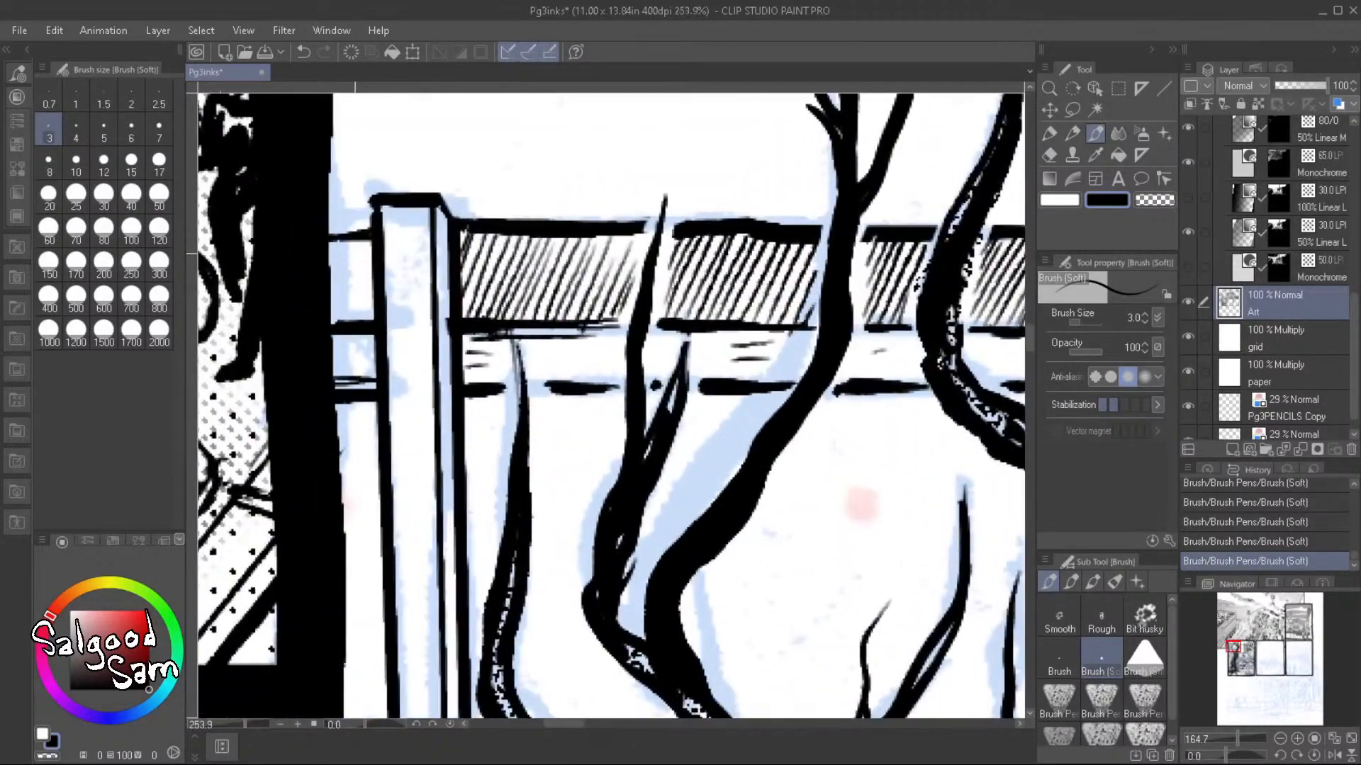
pyautogui.moveTo(343, 234); pyautogui.dragTo(330, 276)
pyautogui.moveTo(358, 232)
pyautogui.mouseDown()
pyautogui.moveTo(330, 312)
pyautogui.moveTo(346, 286)
pyautogui.mouseUp()
pyautogui.moveTo(359, 272); pyautogui.dragTo(337, 326)
pyautogui.moveTo(374, 277); pyautogui.dragTo(349, 327)
pyautogui.moveTo(372, 321); pyautogui.dragTo(359, 330)
pyautogui.moveTo(342, 239); pyautogui.dragTo(333, 251)
pyautogui.moveTo(369, 236); pyautogui.dragTo(336, 276)
pyautogui.moveTo(372, 256); pyautogui.dragTo(340, 296)
pyautogui.moveTo(373, 274)
pyautogui.mouseDown()
pyautogui.moveTo(339, 306)
pyautogui.moveTo(350, 312)
pyautogui.mouseUp()
pyautogui.moveTo(373, 296); pyautogui.dragTo(356, 322)
# Trim stray ink around the twisted trunk and branches crossing the fence post with the hard eraser
pyautogui.moveTo(662, 515); pyautogui.dragTo(592, 542)
pyautogui.moveTo(691, 611); pyautogui.dragTo(553, 584)
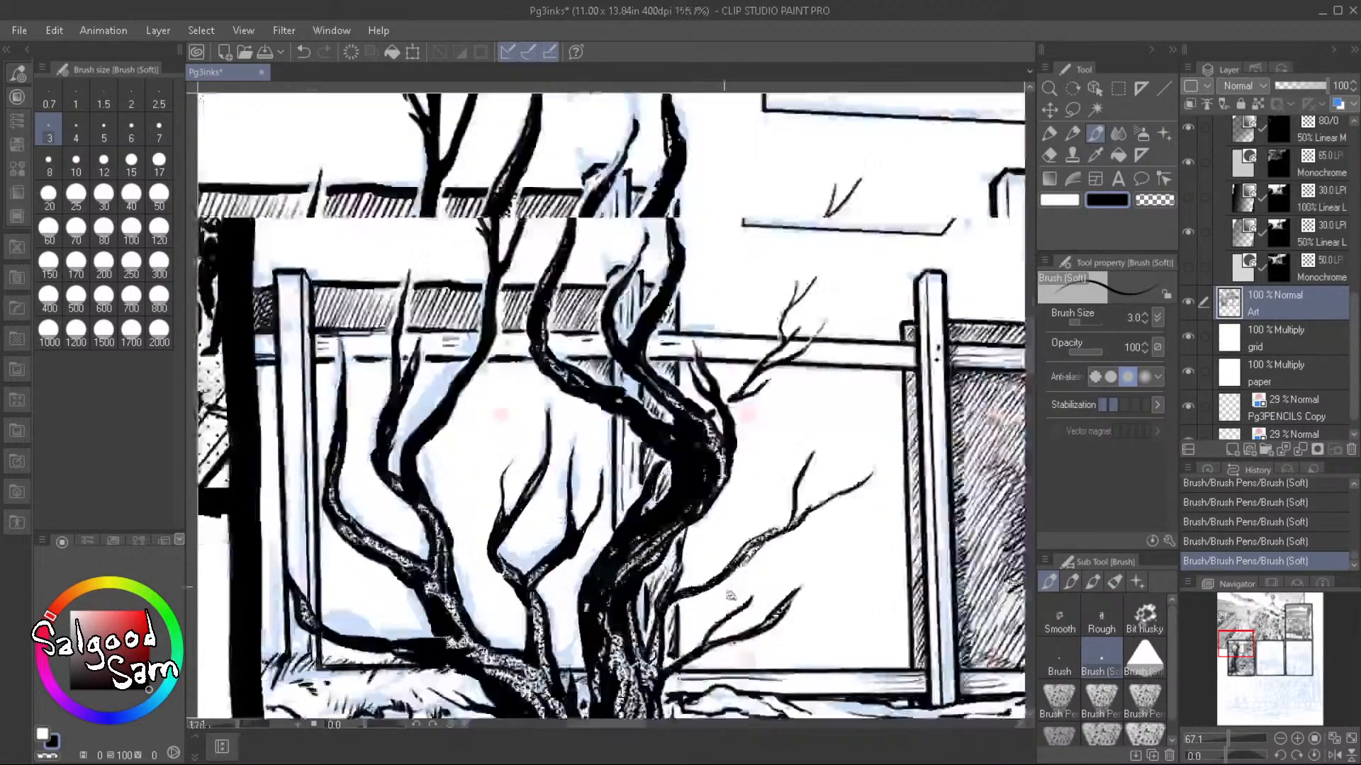
pyautogui.scroll(6, 683, 578)
pyautogui.moveTo(661, 549); pyautogui.dragTo(677, 538)
pyautogui.moveTo(696, 432); pyautogui.dragTo(694, 454)
pyautogui.moveTo(728, 536); pyautogui.dragTo(697, 549)
pyautogui.scroll(-1, 696, 547)
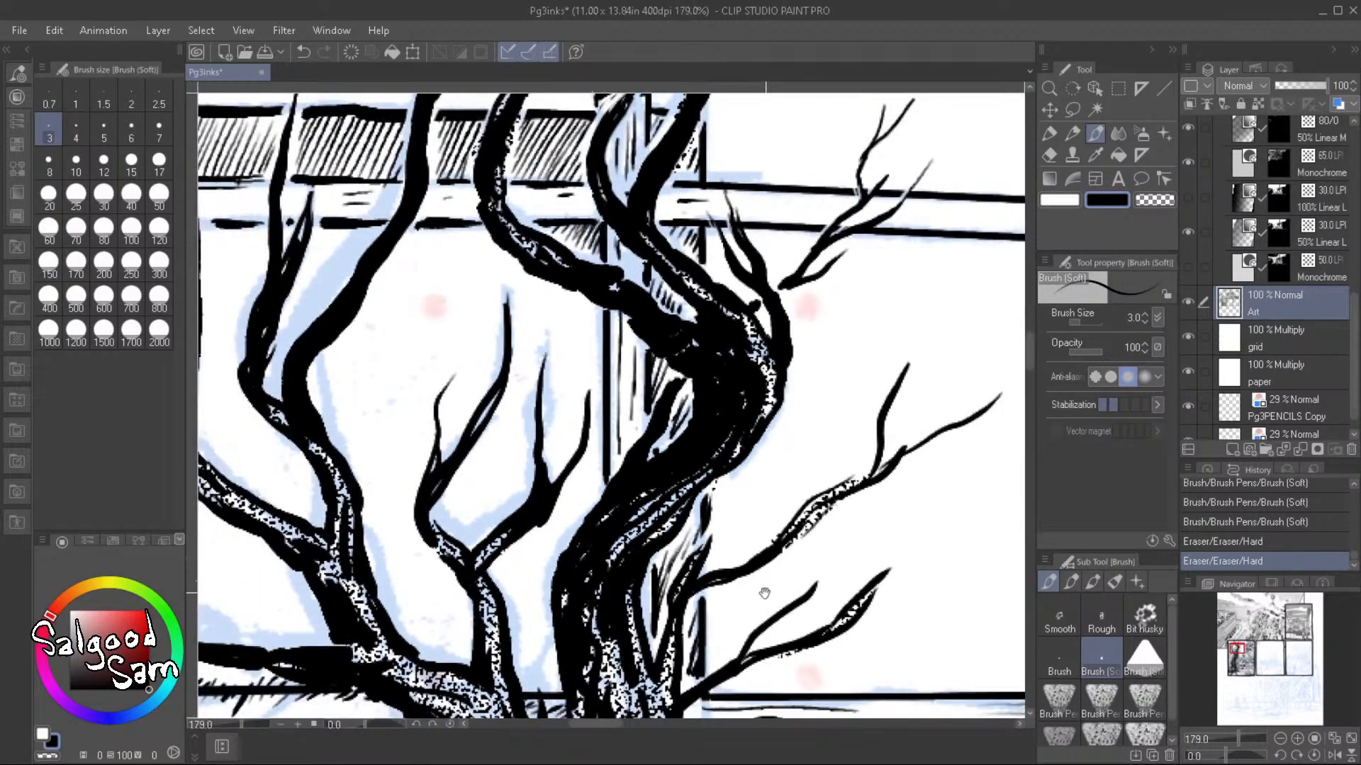
# Retouch the ink beside the trunk with an upward-slanting brush stroke, undoing the first attempt
pyautogui.scroll(-1, 682, 521)
pyautogui.moveTo(651, 480)
pyautogui.mouseDown()
pyautogui.moveTo(740, 374)
pyautogui.moveTo(730, 391)
pyautogui.mouseUp()
pyautogui.hotkey('ctrl', 'z')
pyautogui.moveTo(686, 436)
pyautogui.mouseDown()
pyautogui.moveTo(754, 394)
pyautogui.moveTo(777, 334)
pyautogui.moveTo(744, 334)
pyautogui.moveTo(764, 314)
pyautogui.mouseUp()
pyautogui.scroll(-5, 781, 455)
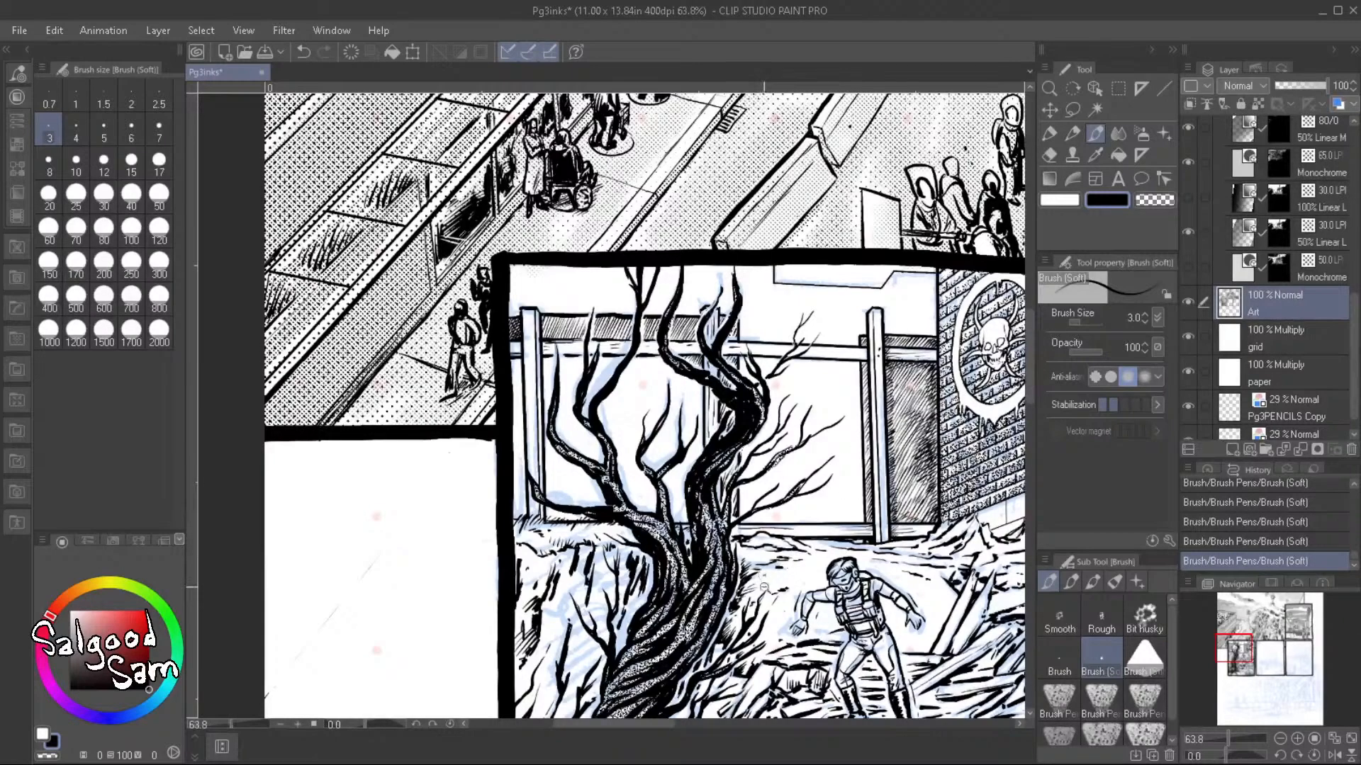
# Check the inked tree panel against the whole page and save the file
pyautogui.scroll(-2, 764, 588)
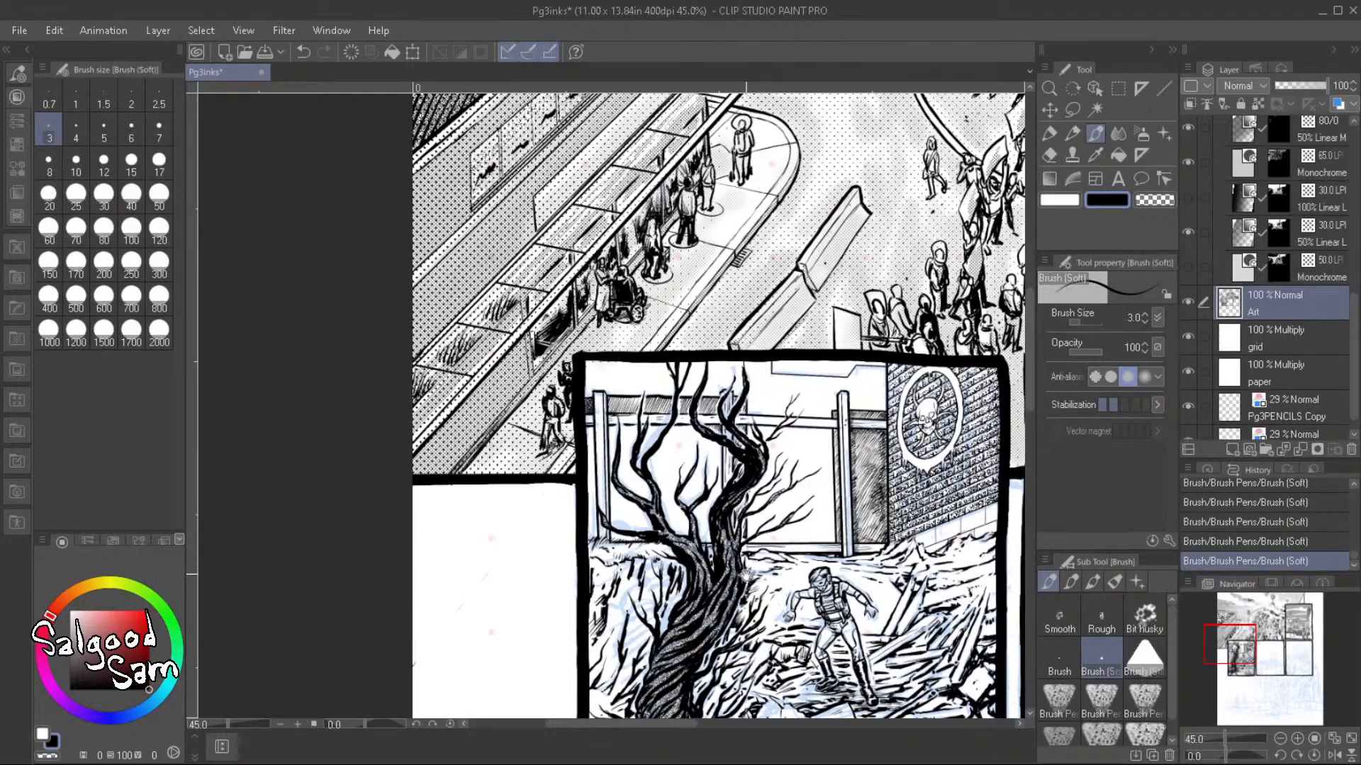
pyautogui.scroll(-3, 782, 576)
pyautogui.moveTo(818, 594); pyautogui.dragTo(560, 490)
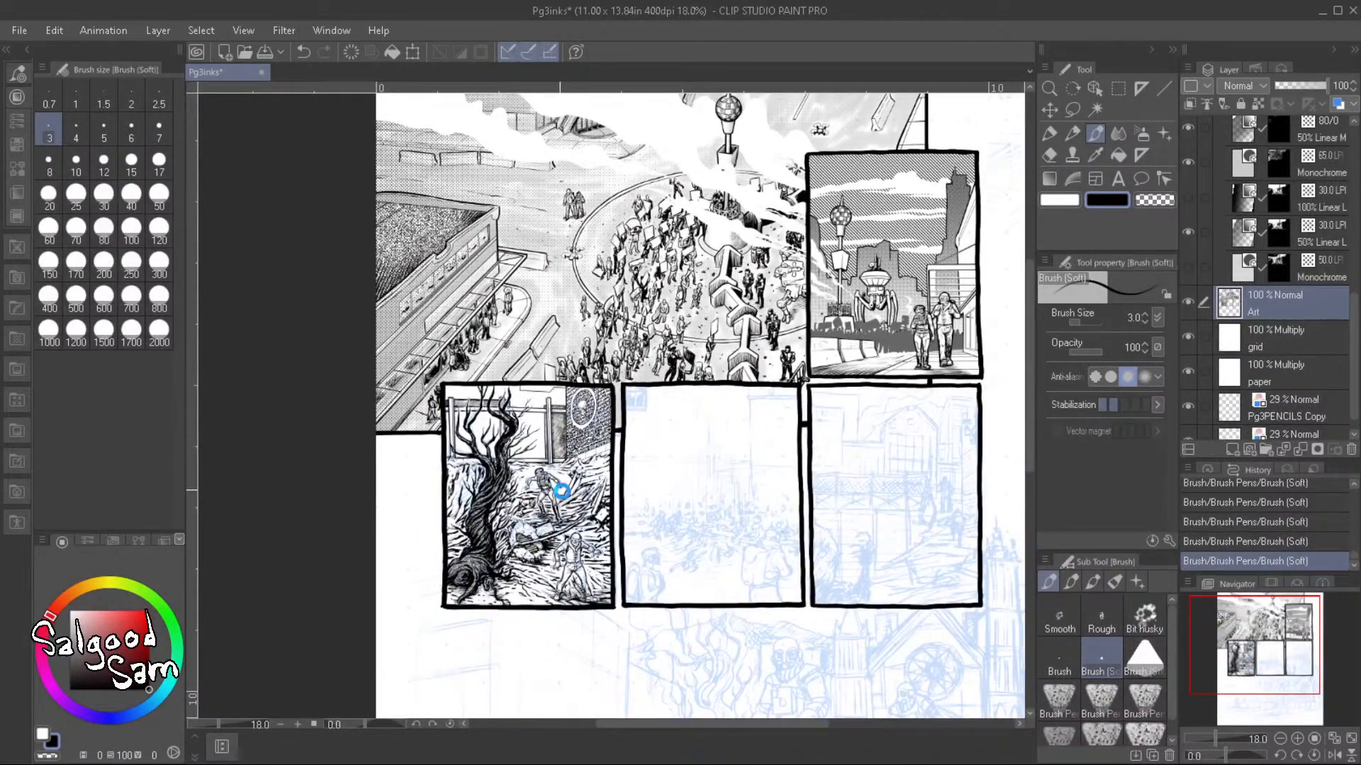
pyautogui.hotkey('ctrl', 's')
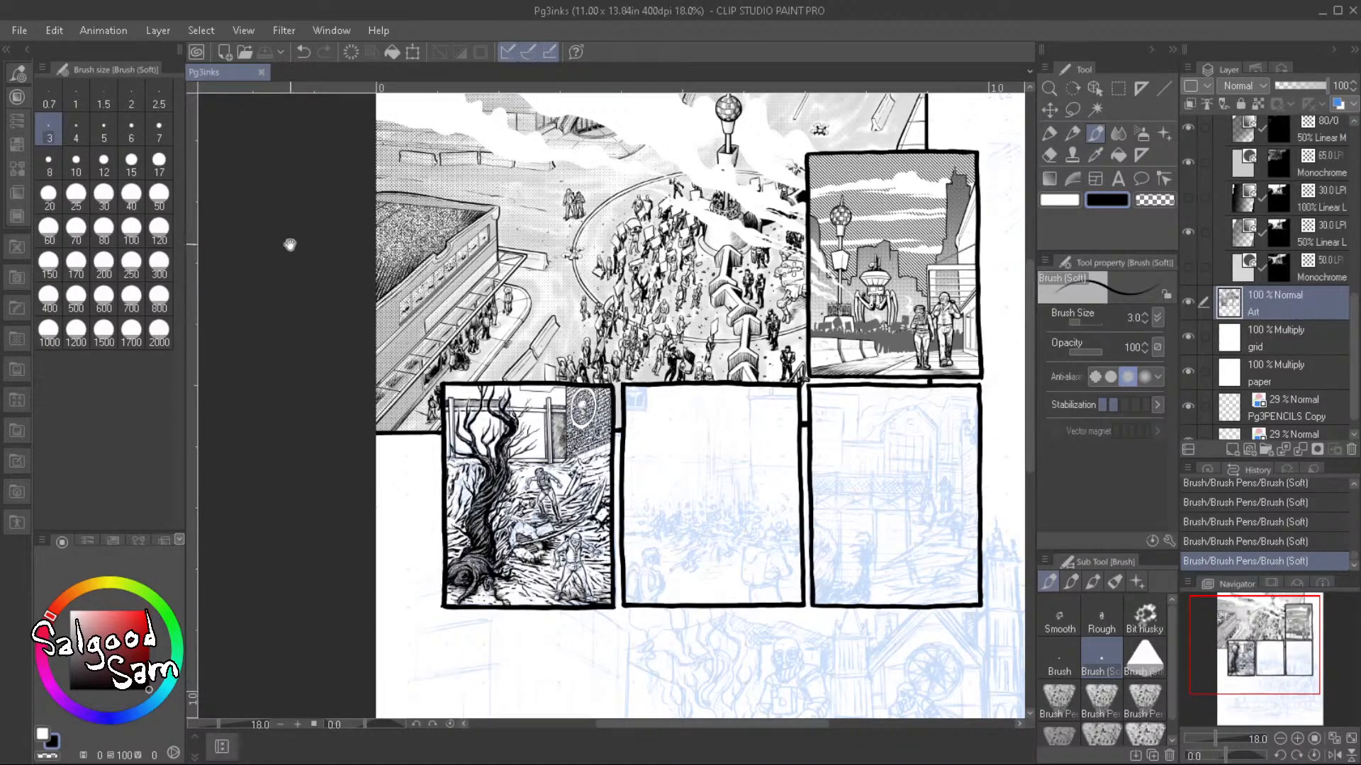
# Examine the toned skyline panel with the tower, the legged machine and the two walking figures
pyautogui.moveTo(290, 245); pyautogui.dragTo(201, 274)
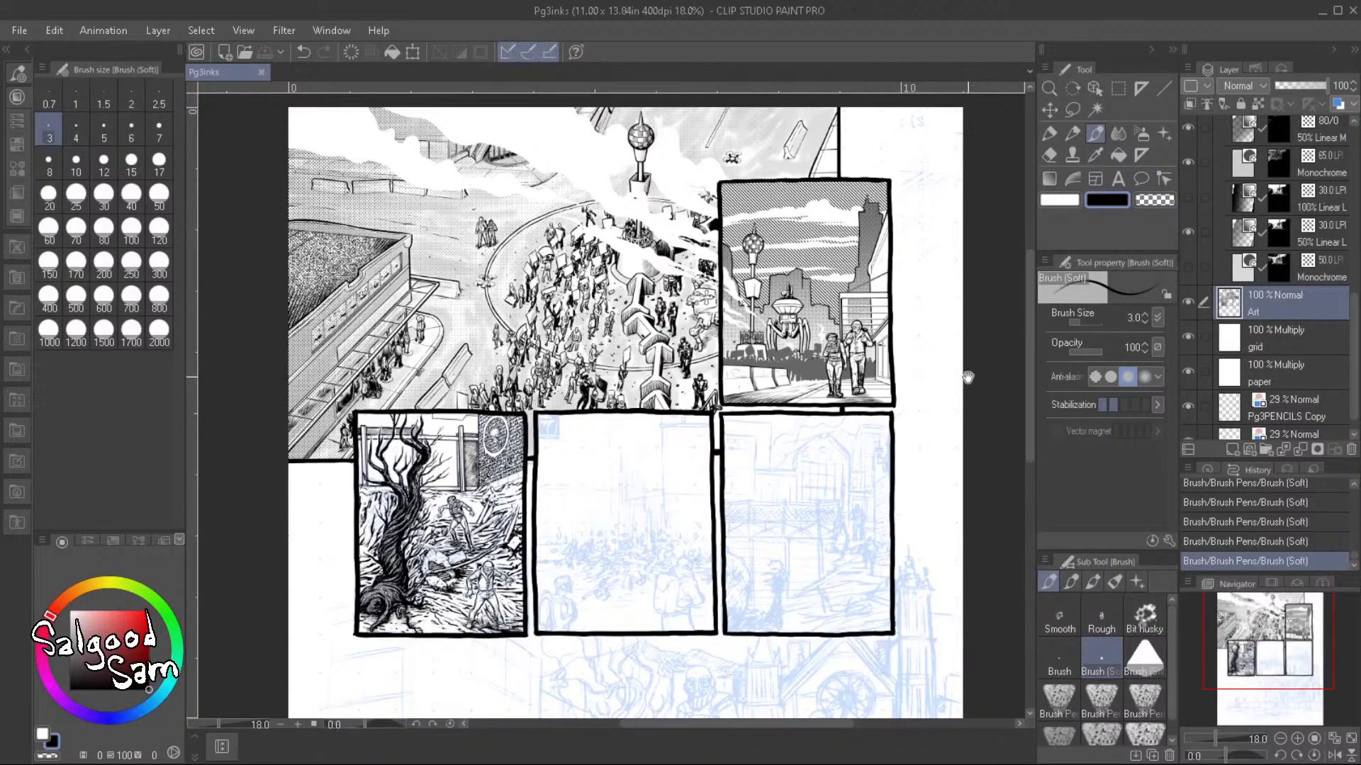
pyautogui.scroll(5, 806, 278)
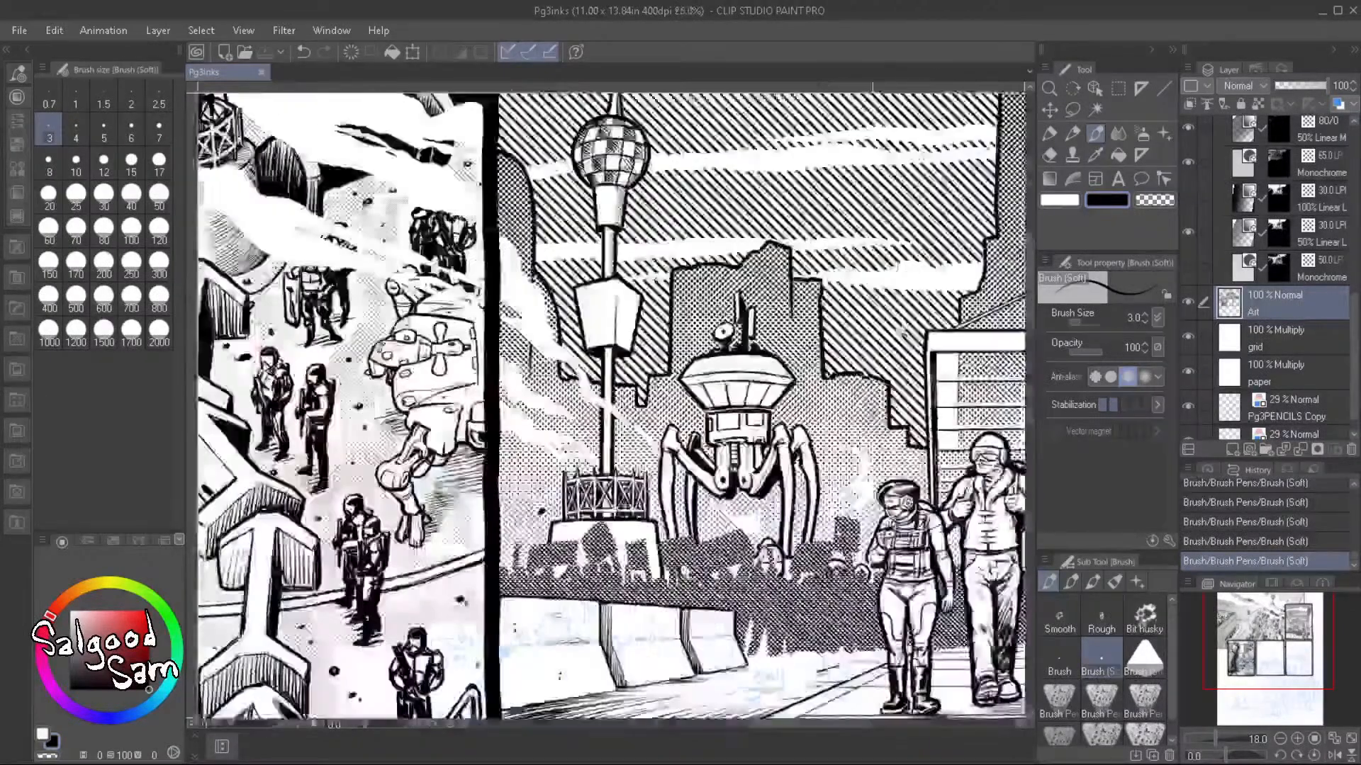
pyautogui.scroll(2, 907, 335)
pyautogui.scroll(-4, 907, 334)
pyautogui.moveTo(870, 209); pyautogui.dragTo(823, 315)
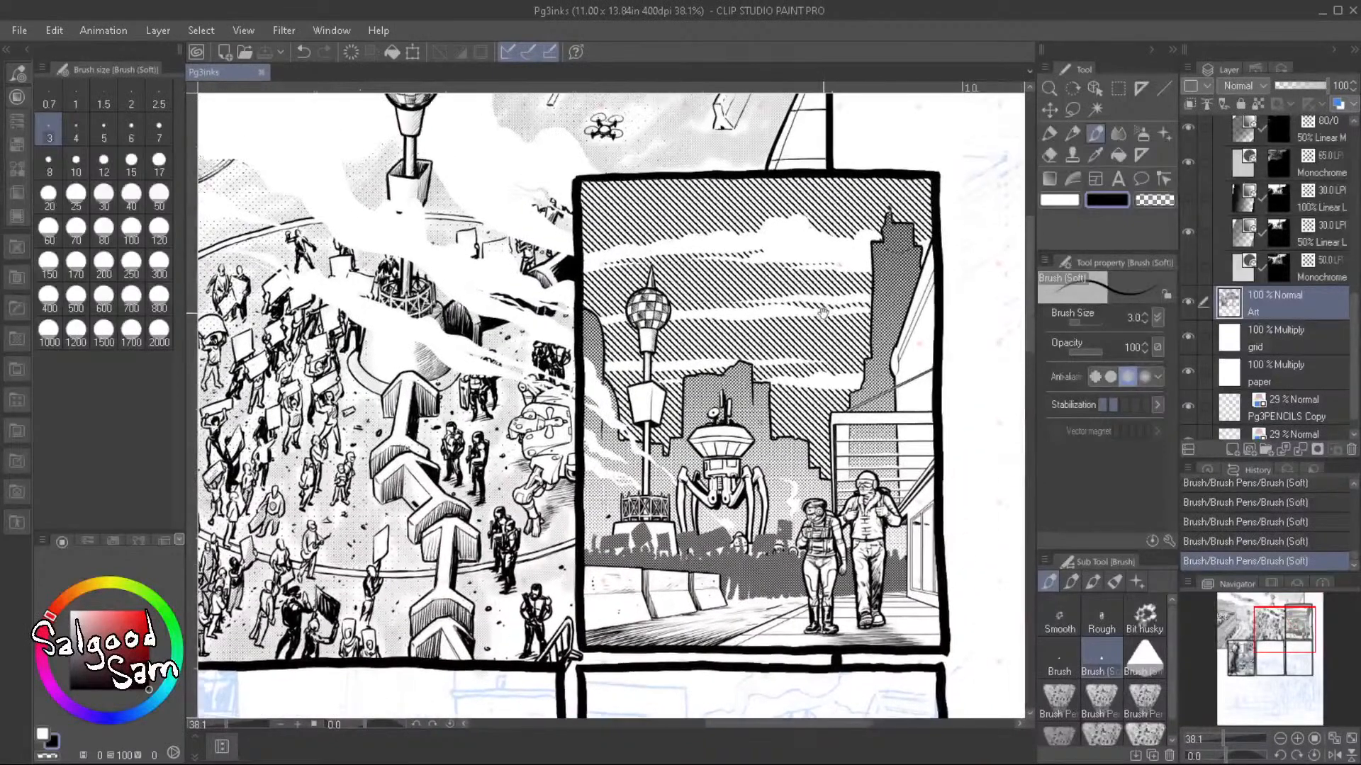